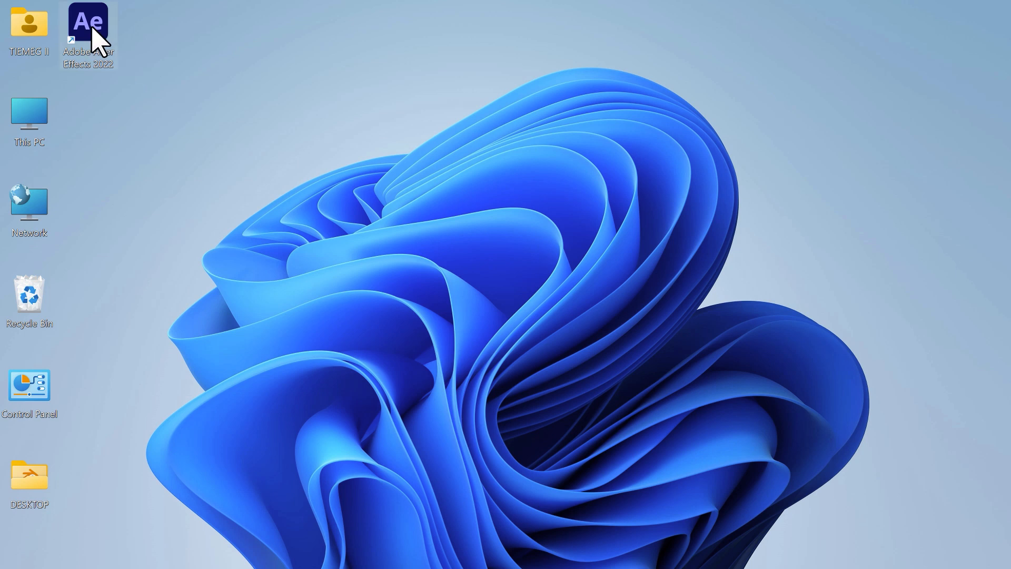
- Launch Adobe After Effects 2022, start a new project and maximize the window
double_click(92, 29)
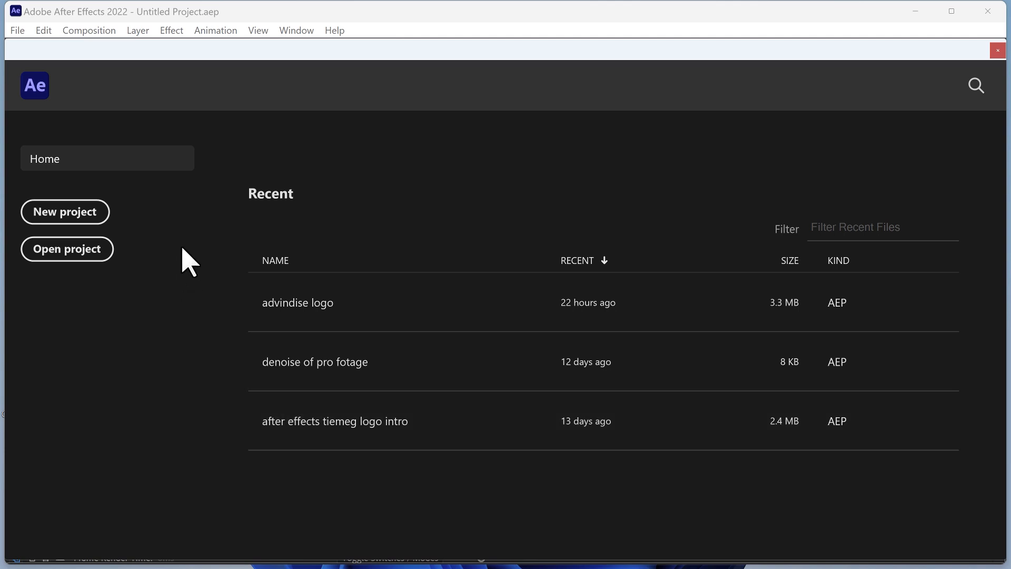
click(95, 216)
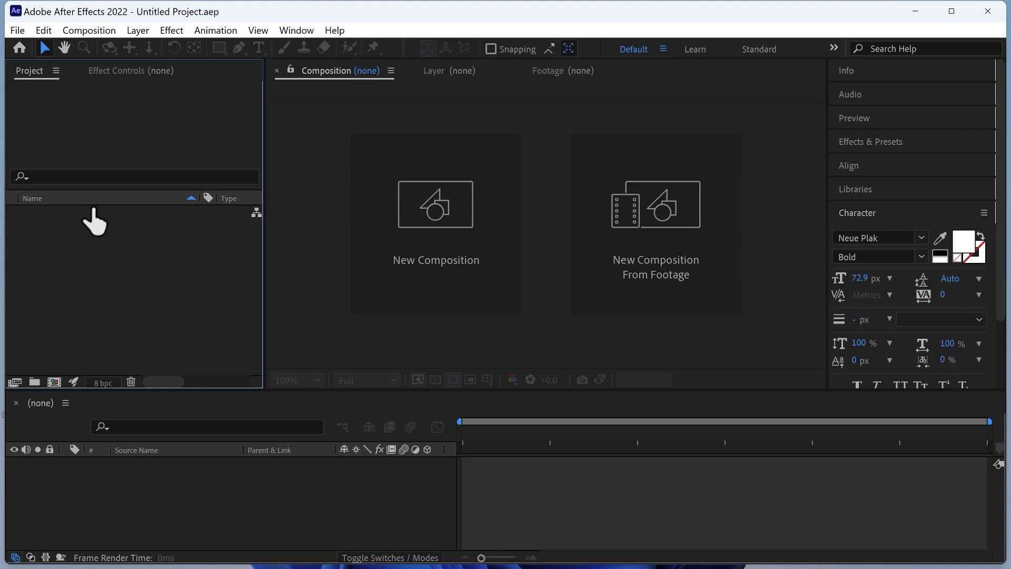
click(951, 11)
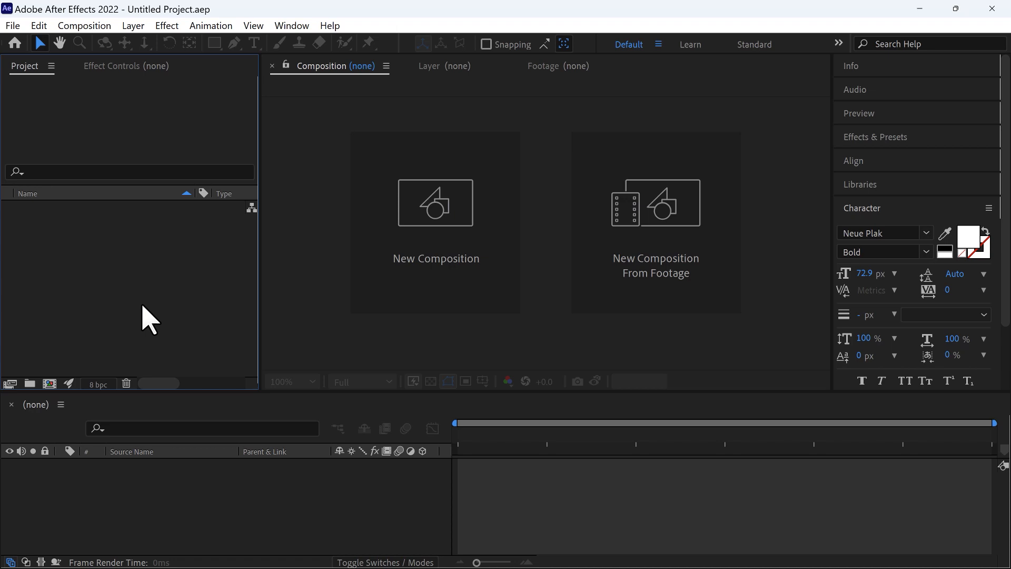
- Create a new composition using the HDTV 1080 29.97 preset
click(449, 222)
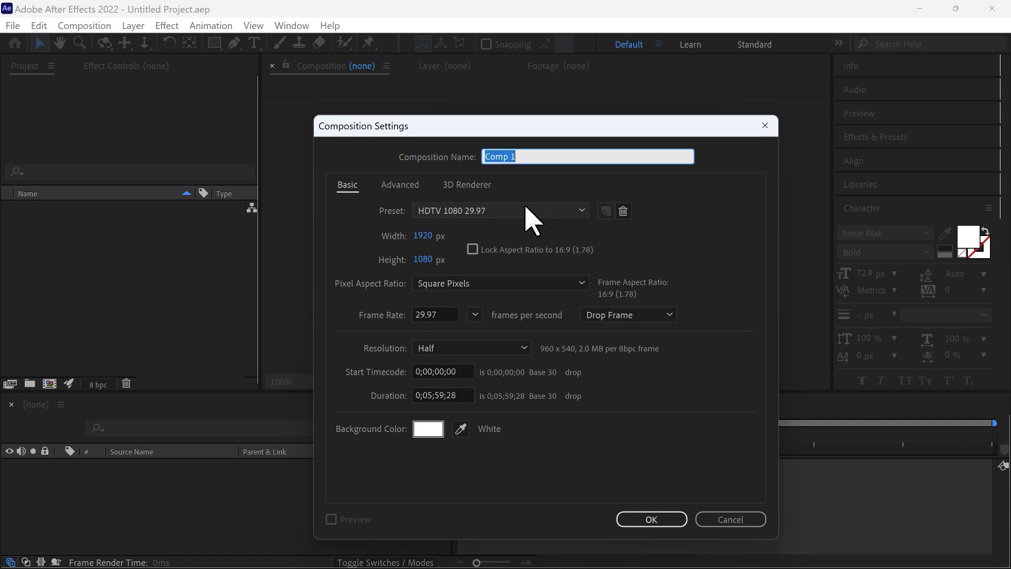
key(Tab)
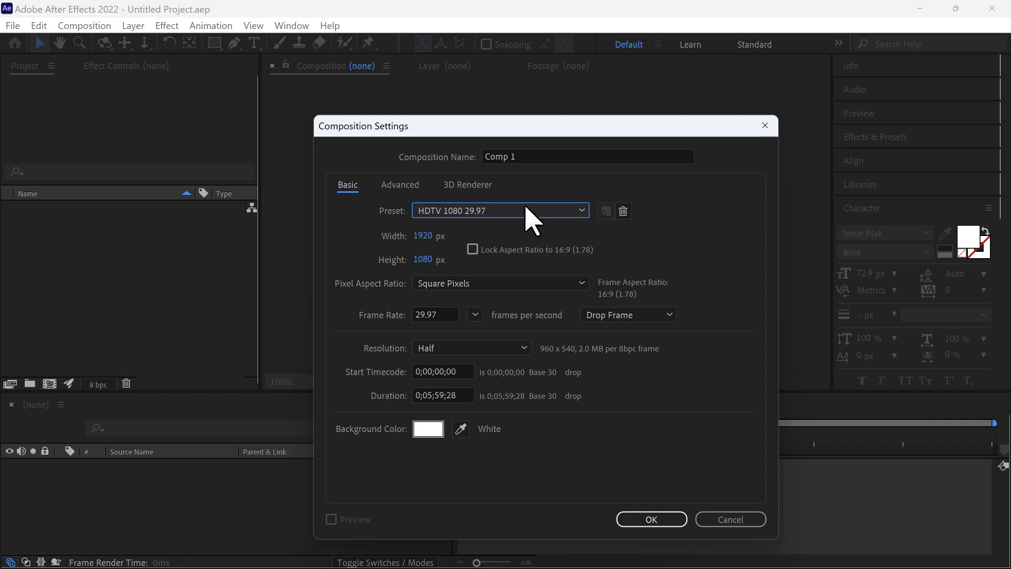
click(525, 208)
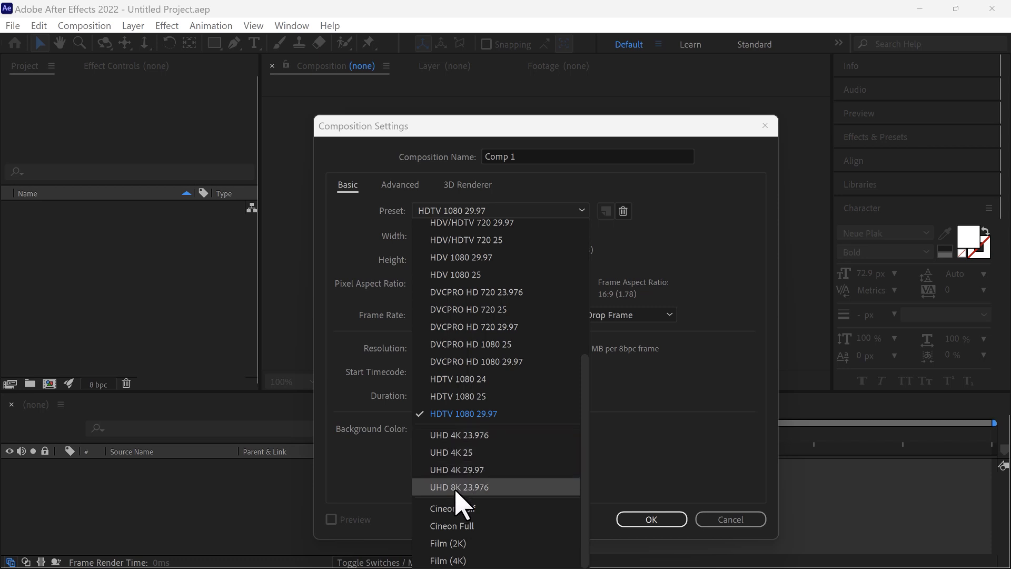
scroll(481, 385, up, 5)
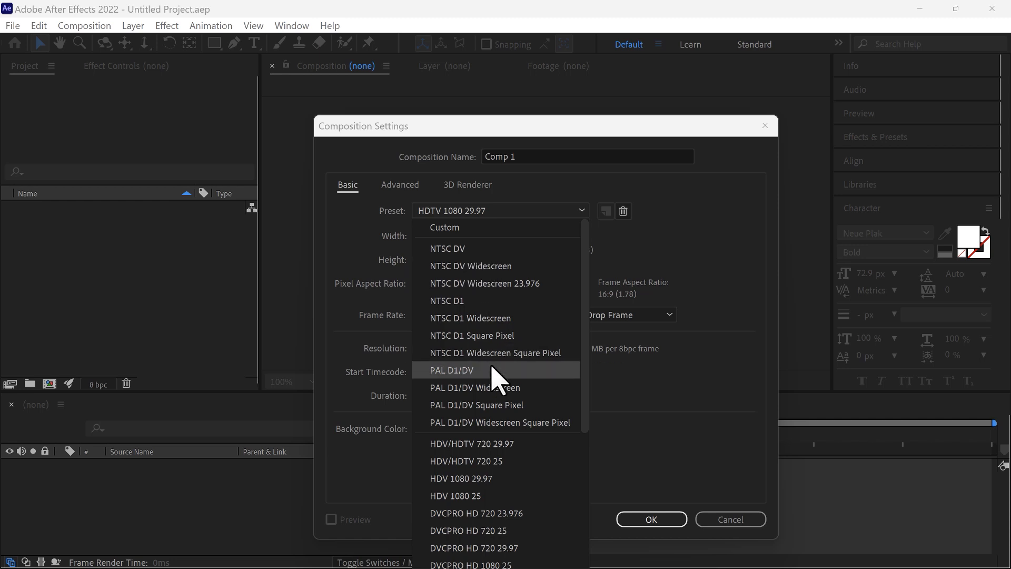
scroll(493, 371, down, 2)
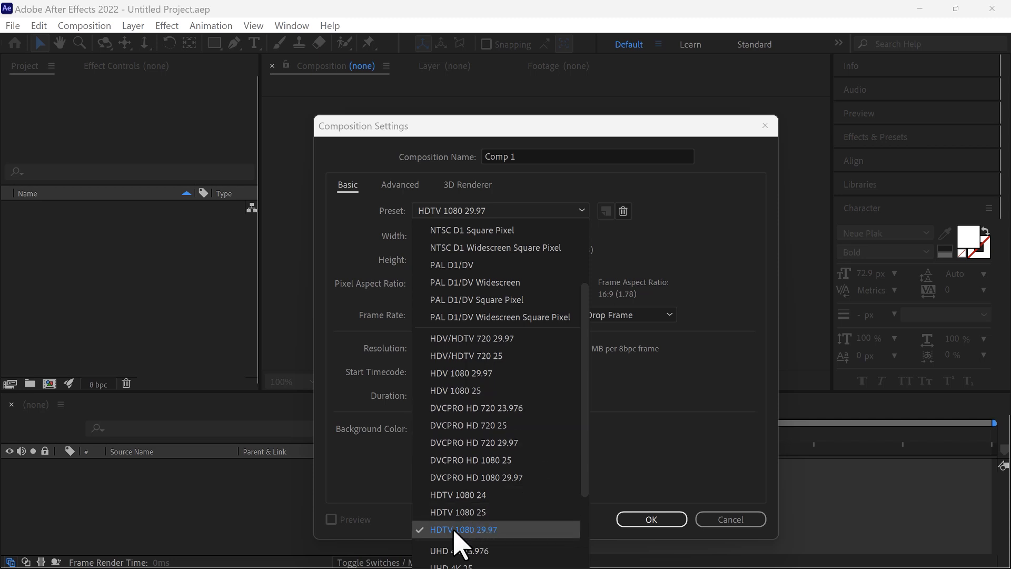
click(653, 521)
click(653, 522)
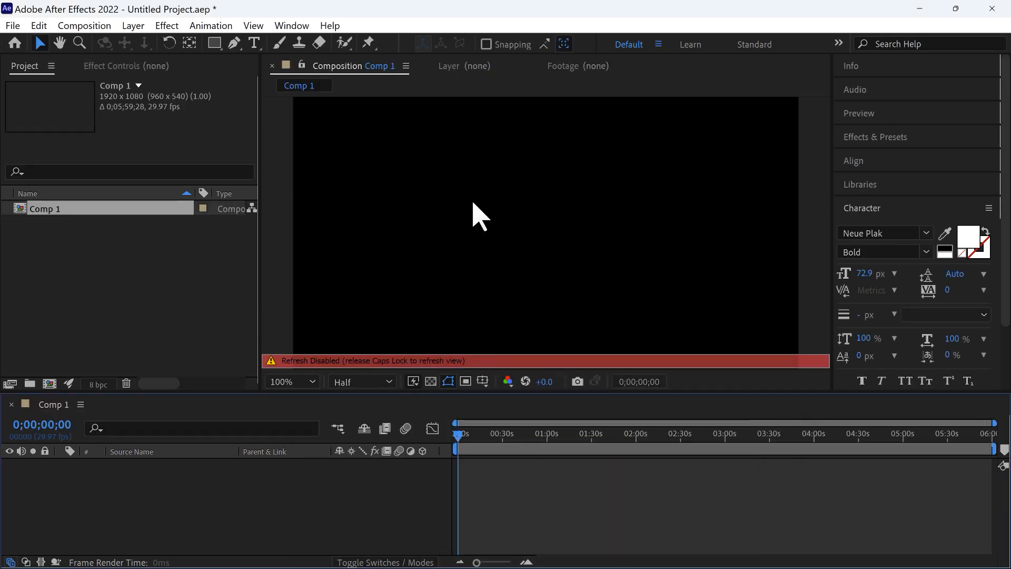
- Enable refreshing of the composition view and delete Comp 1 from the project
key(Caps_Lock)
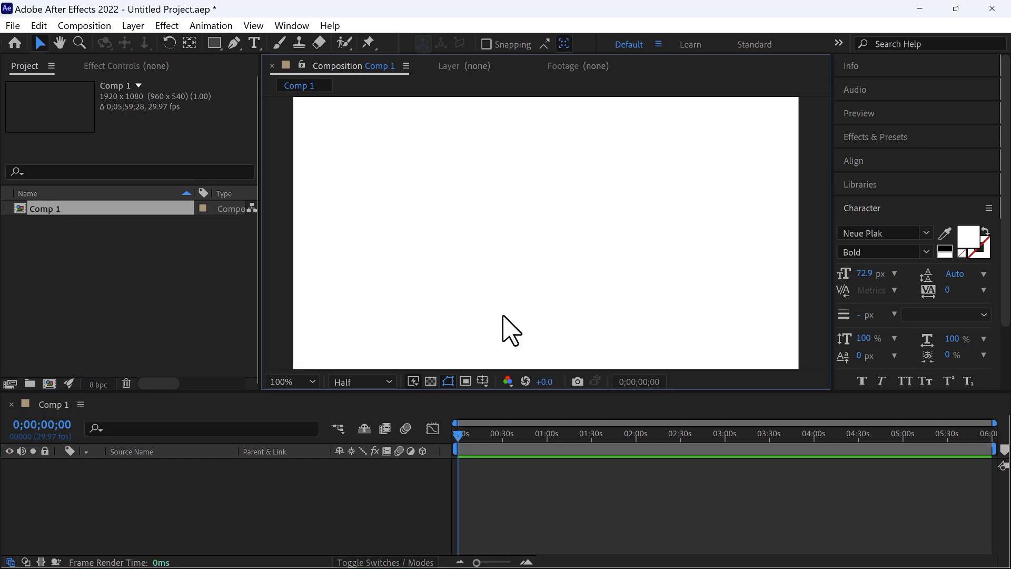
key(comma)
key(period)
click(36, 210)
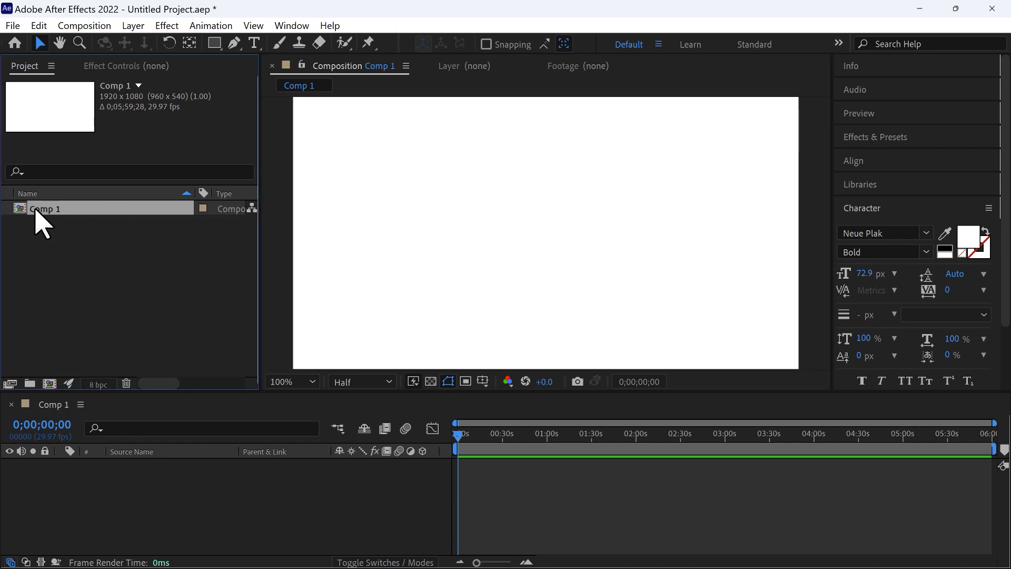
key(Delete)
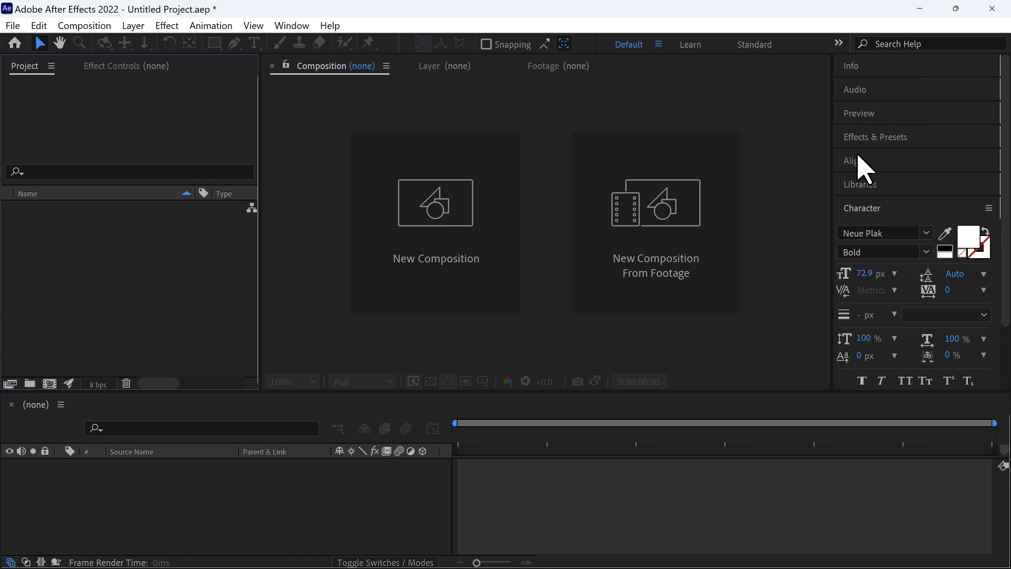
- Collapse the expanded Character settings
click(862, 207)
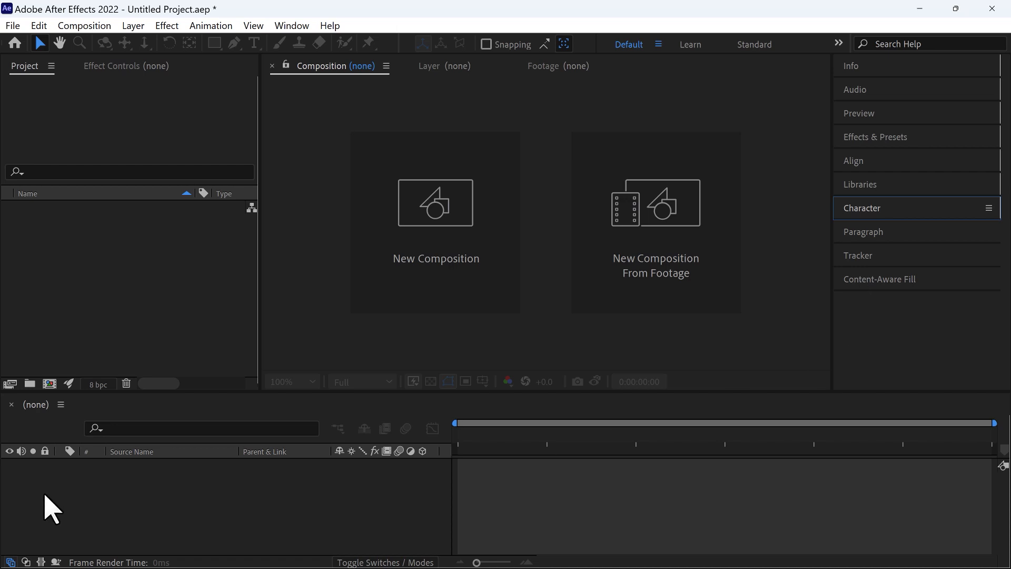
click(290, 488)
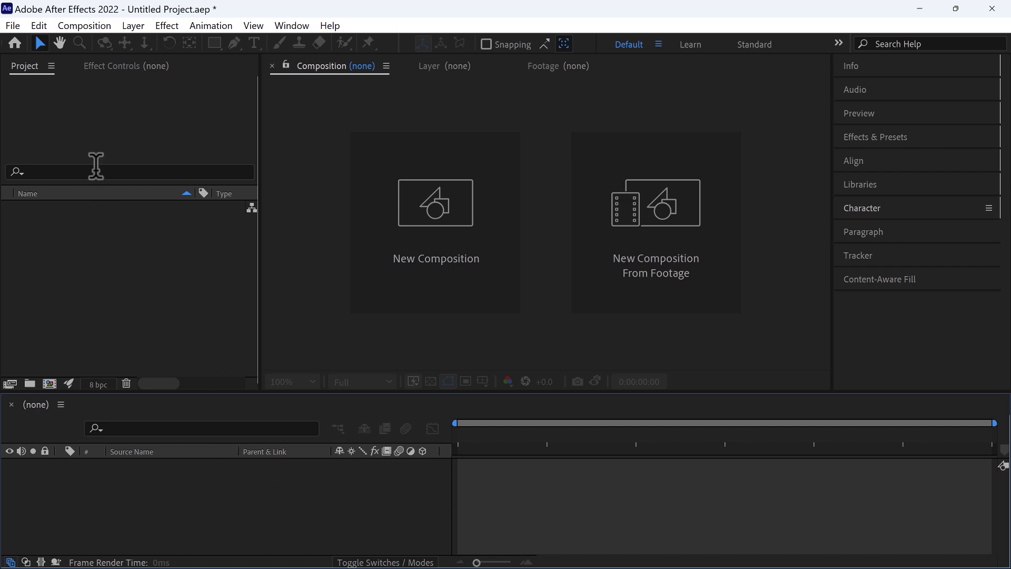
click(84, 27)
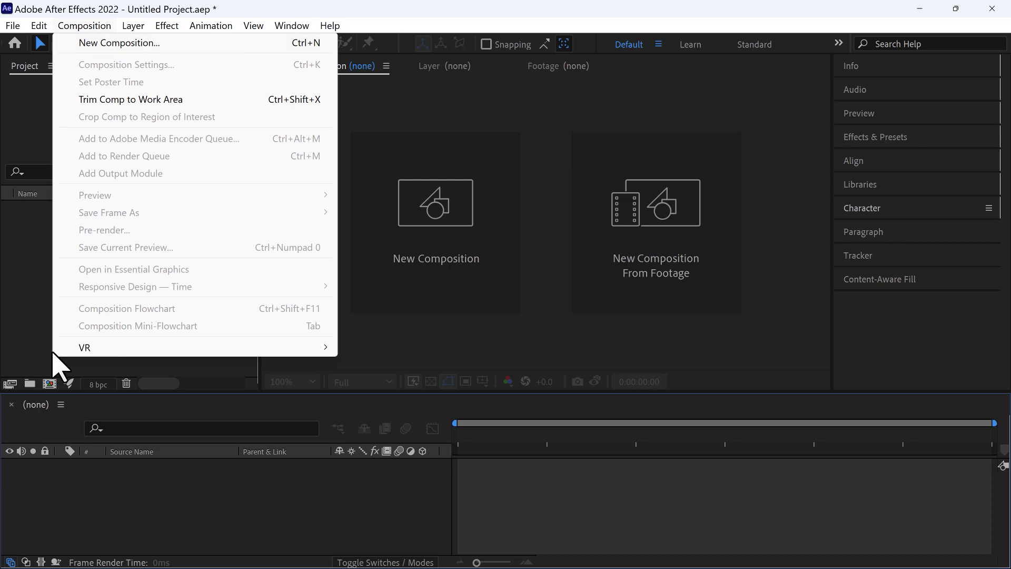
click(15, 279)
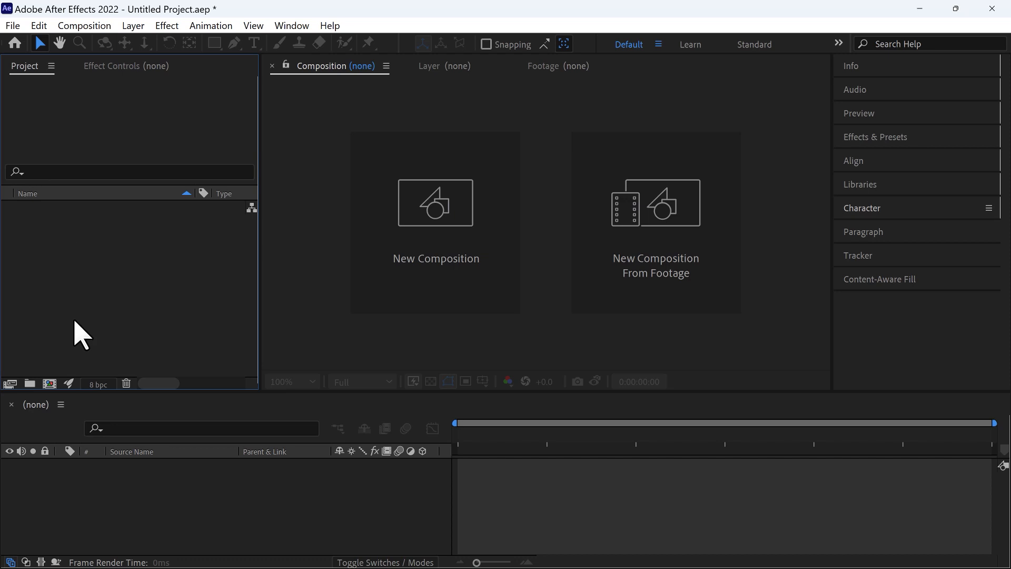
- Create a new composition with a frame rate of 30 frames per second, keeping the resolution at Half
click(49, 384)
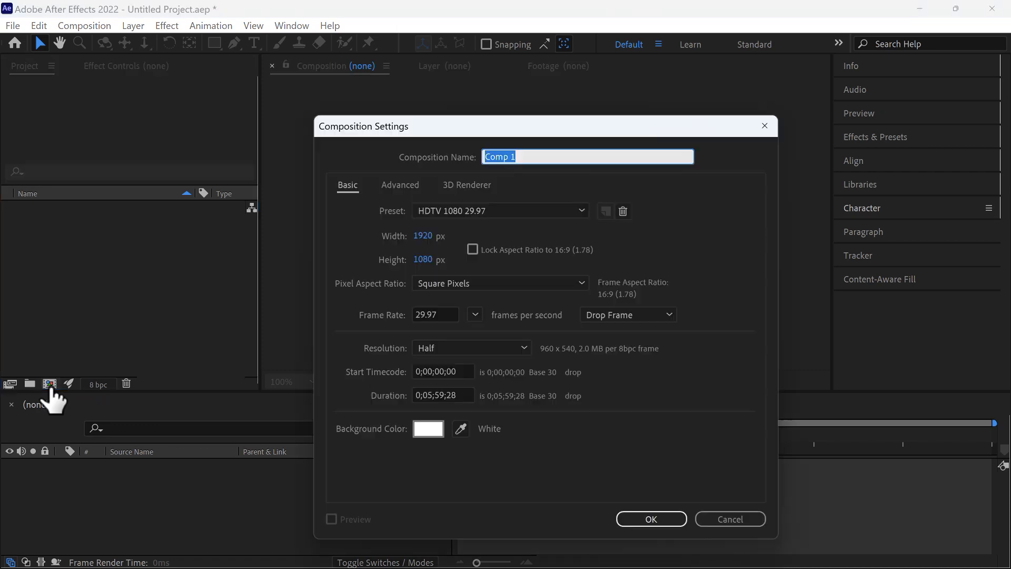
drag(589, 133, 580, 70)
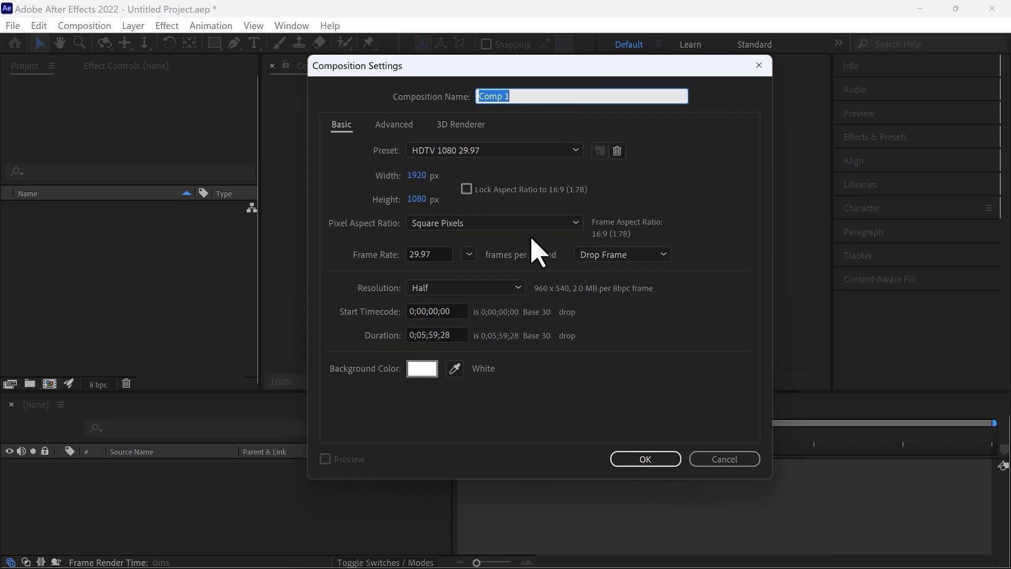
double_click(429, 255)
key(BackSpace)
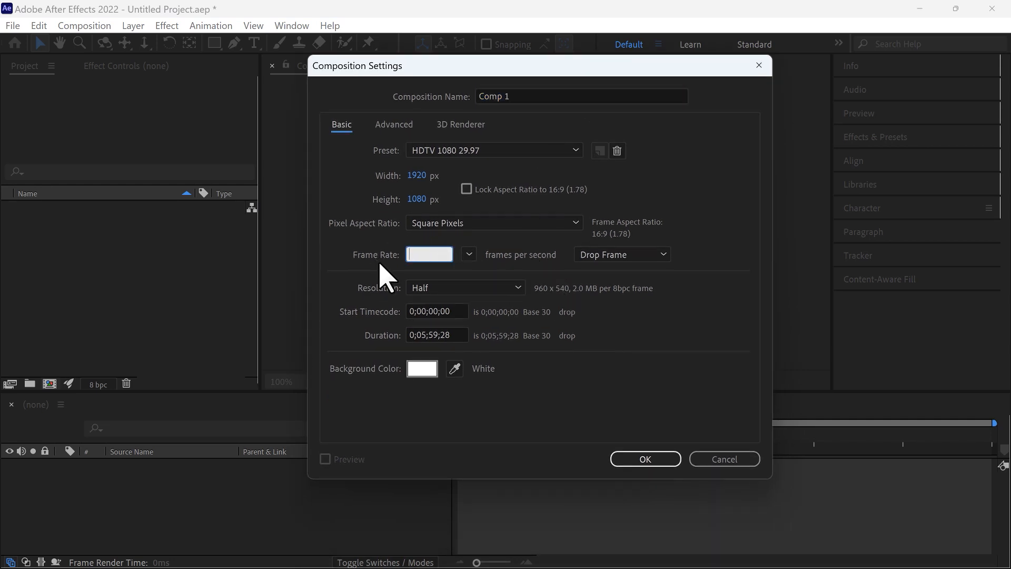
text(90)
key(BackSpace)
key(BackSpace)
text(30)
click(359, 259)
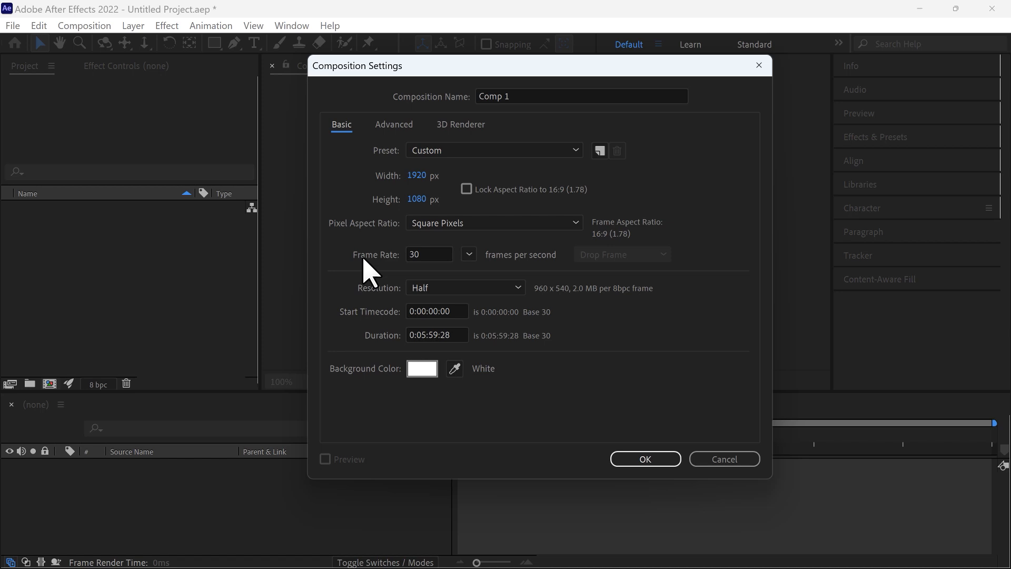
click(431, 290)
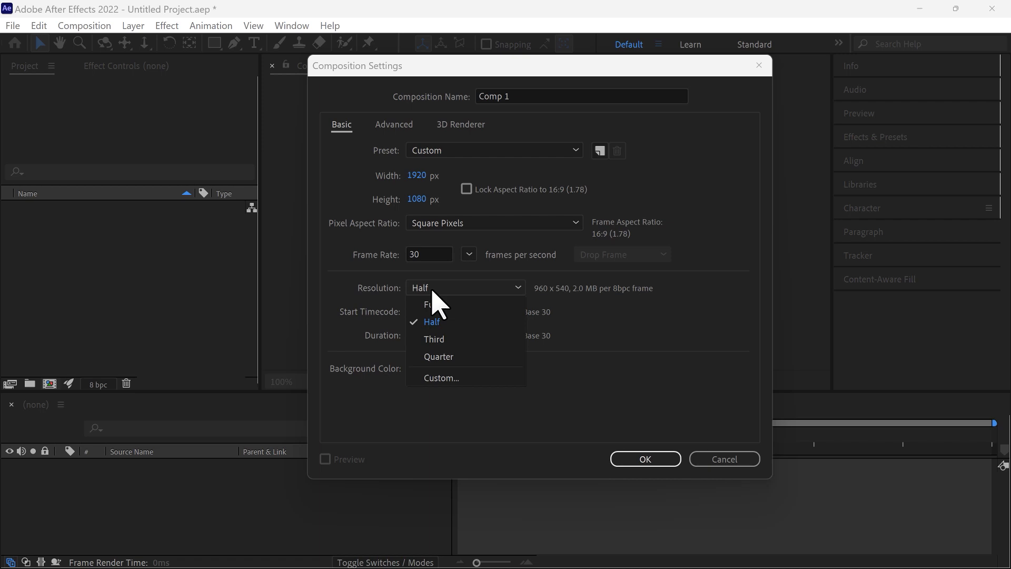
click(385, 285)
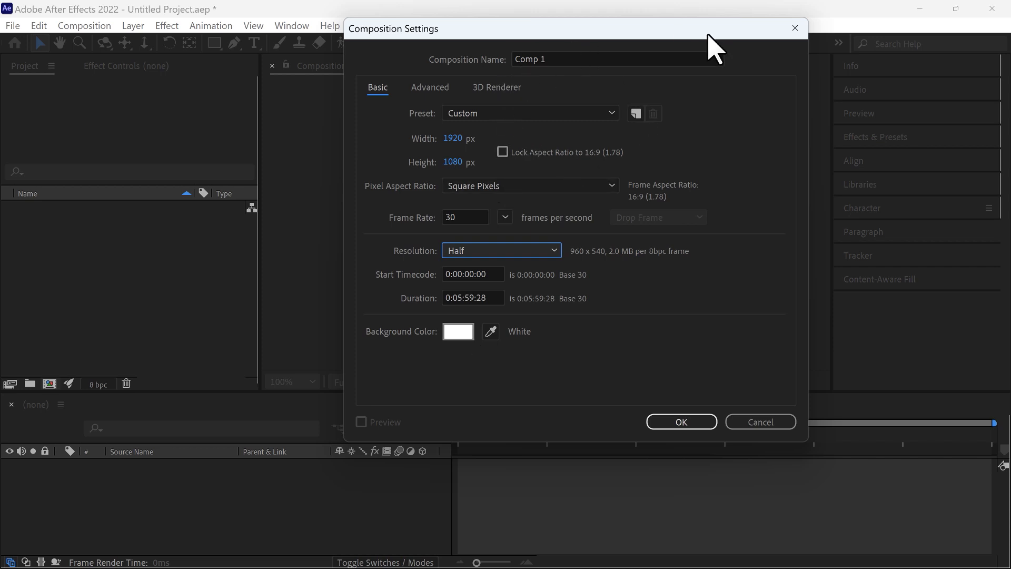
click(682, 422)
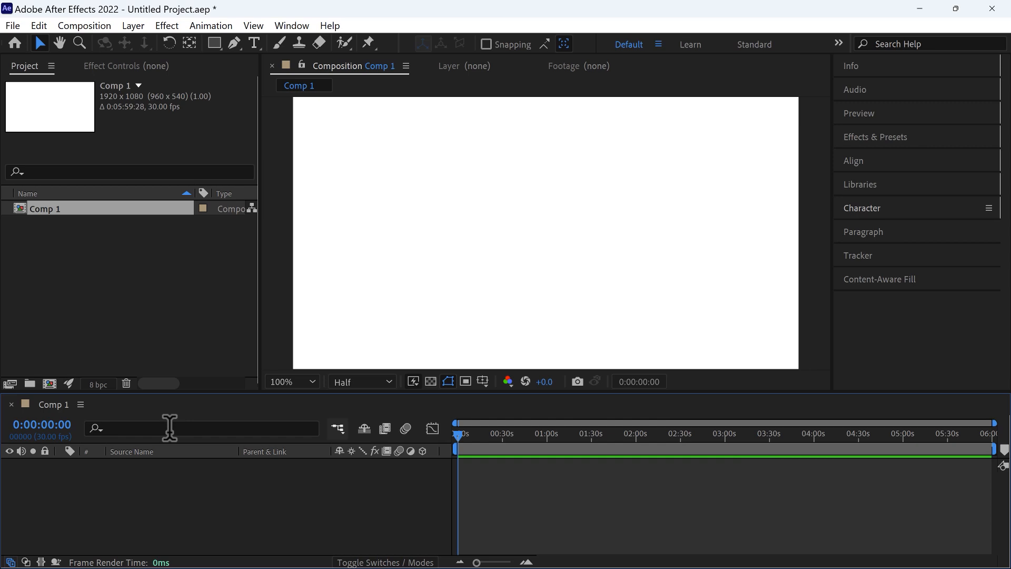
- Change the background color of Comp 1 to pure red (FF0000) in its composition settings
right_click(41, 208)
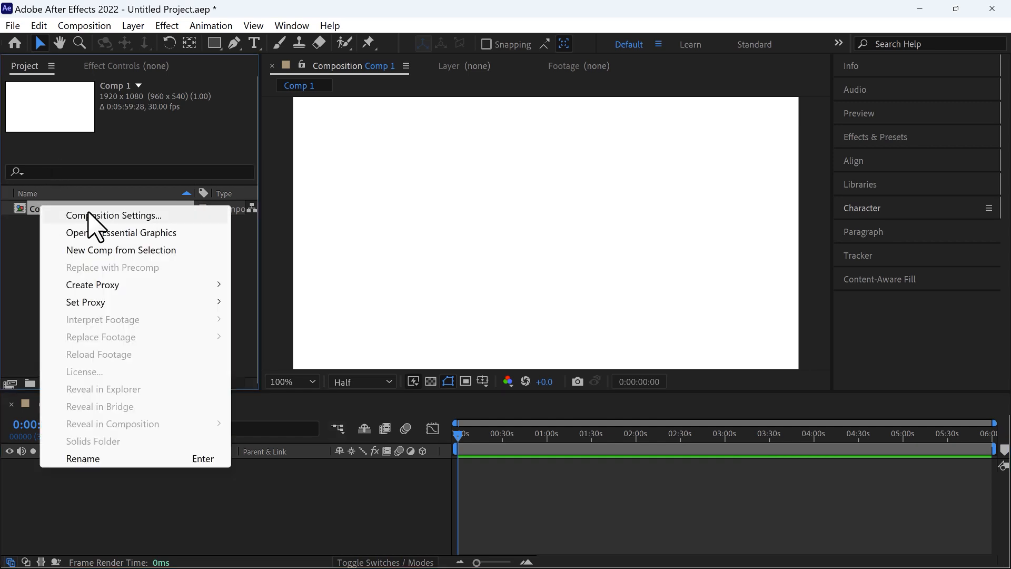
click(89, 215)
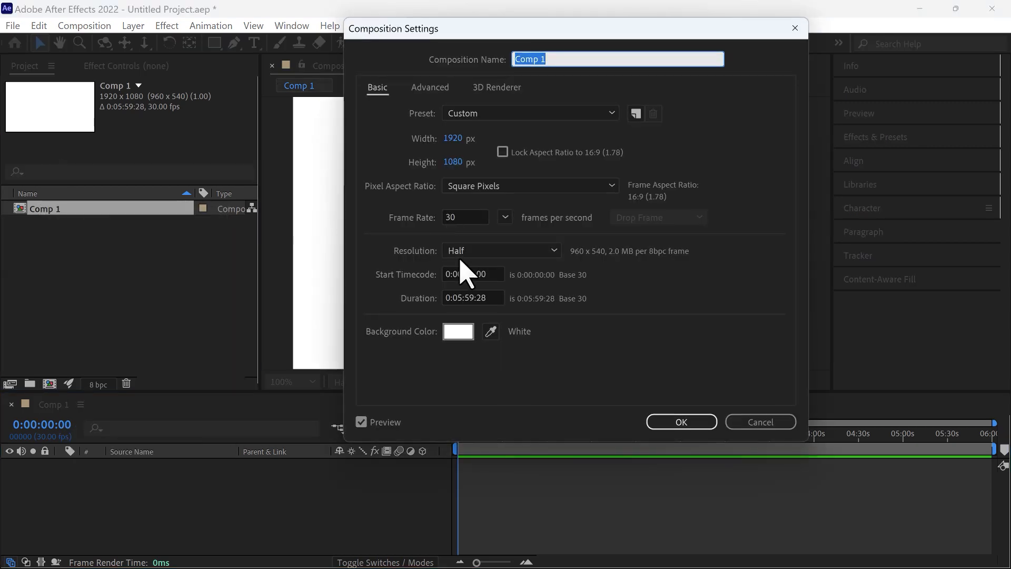
click(467, 336)
drag(331, 214, 580, 197)
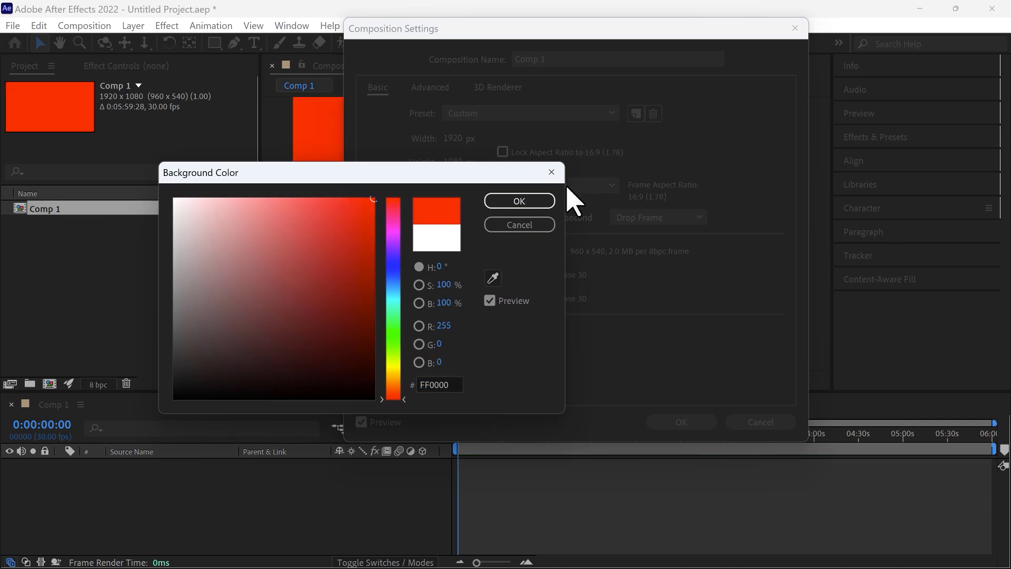
click(541, 208)
click(678, 424)
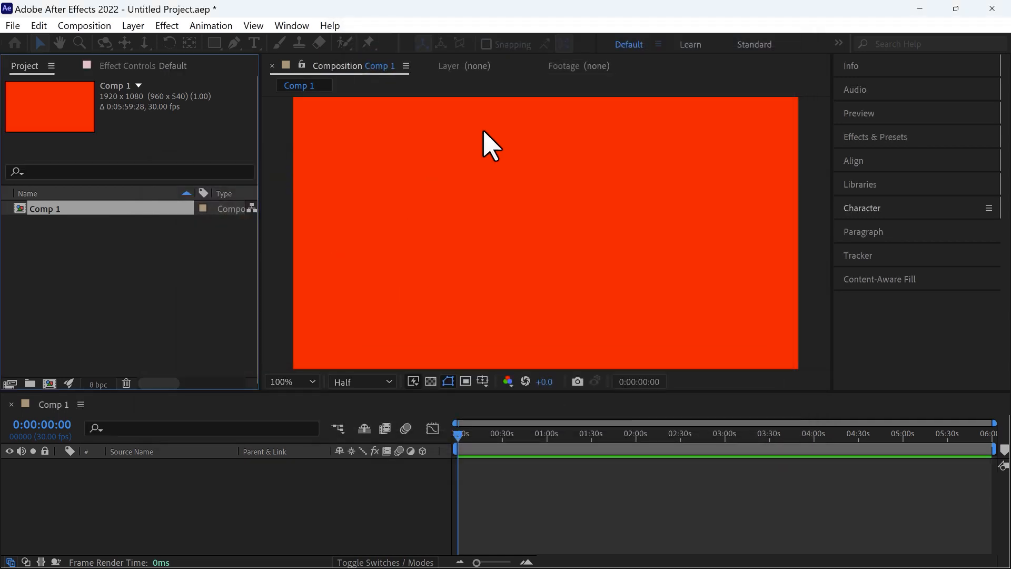
- Set the background color of Comp 1 to white (FFFFFF) in its composition settings
right_click(70, 208)
click(112, 213)
click(464, 341)
click(287, 212)
drag(164, 187, 169, 194)
click(542, 201)
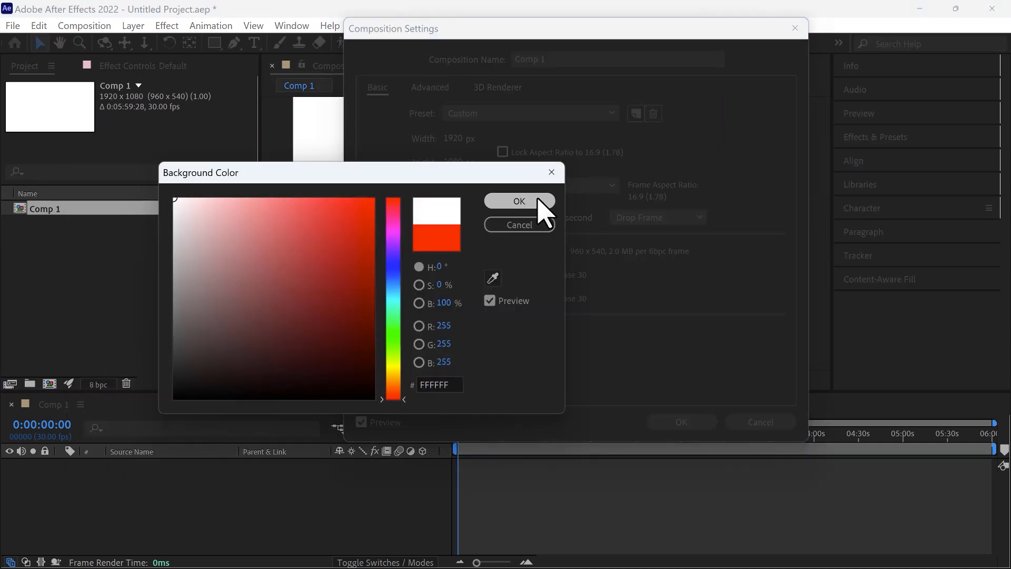
click(680, 421)
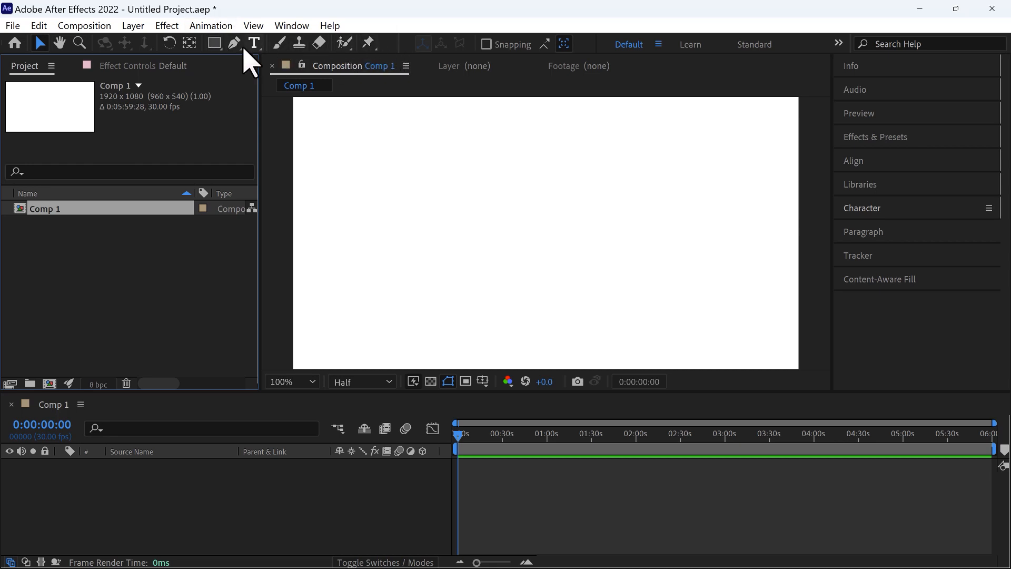
- Open the Home screen and close it to return to the project
click(14, 43)
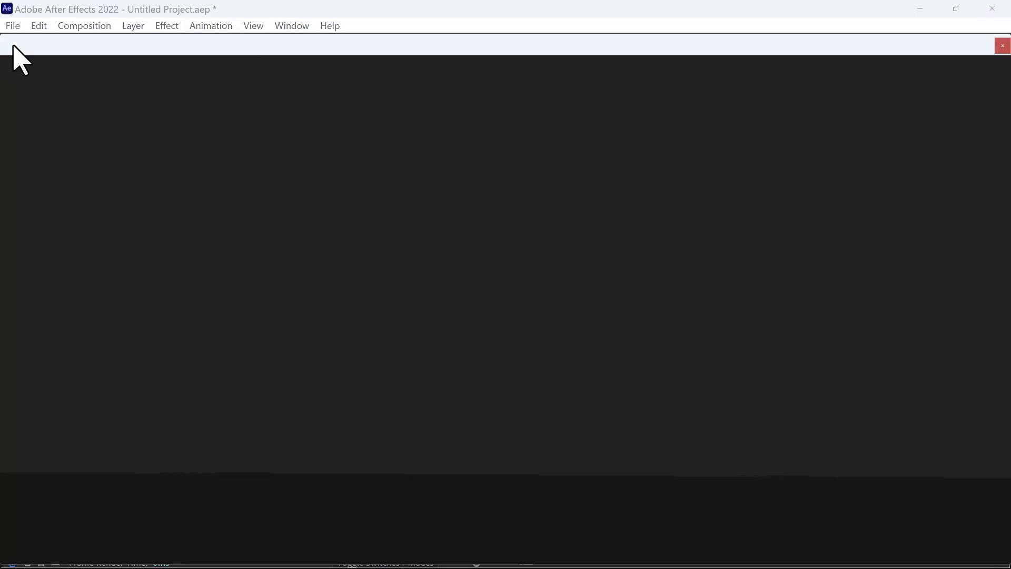
click(1002, 46)
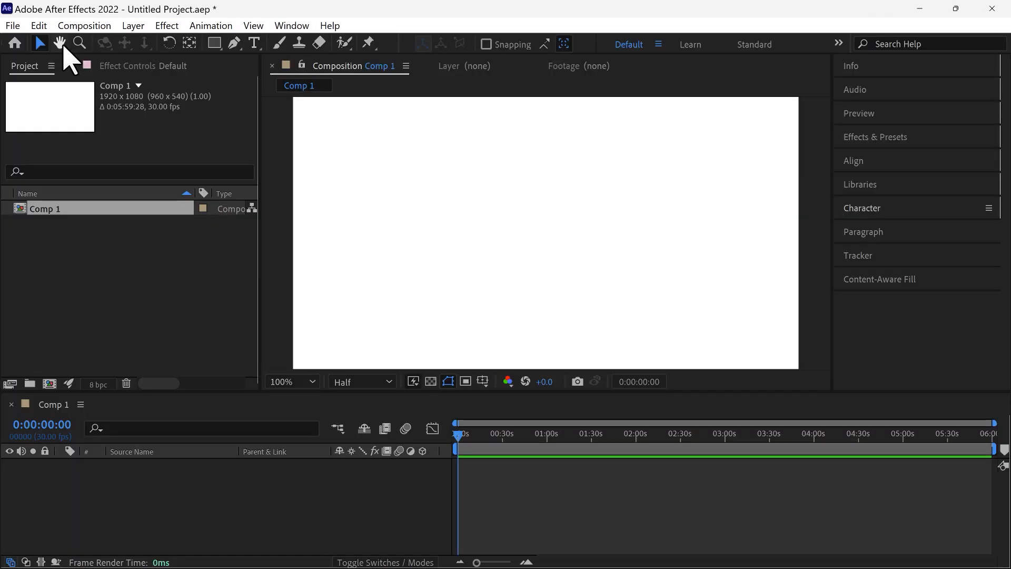
- Try panning and zooming the Comp 1 view with the Hand and Zoom tools
click(60, 43)
drag(432, 158, 384, 169)
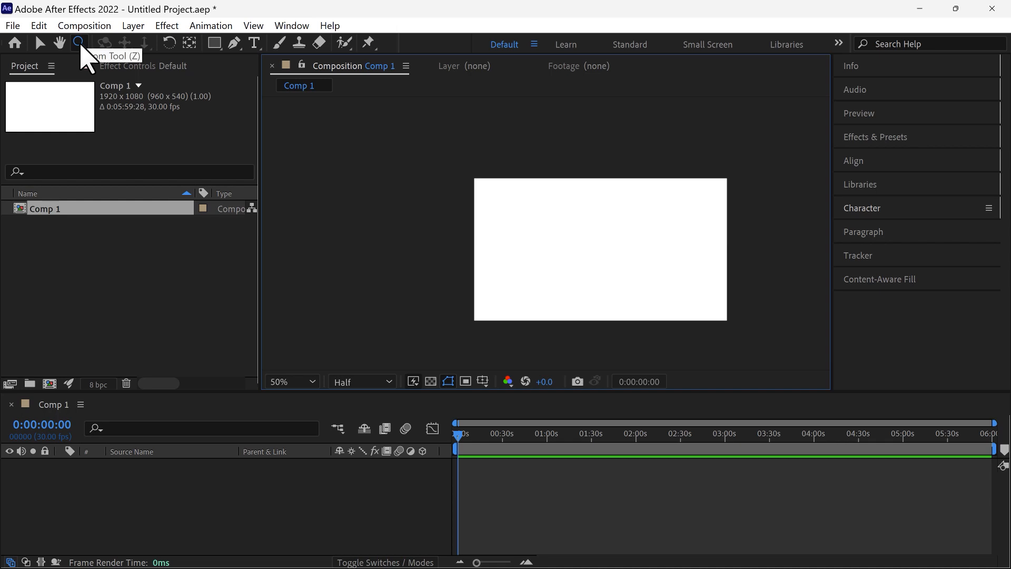
click(589, 248)
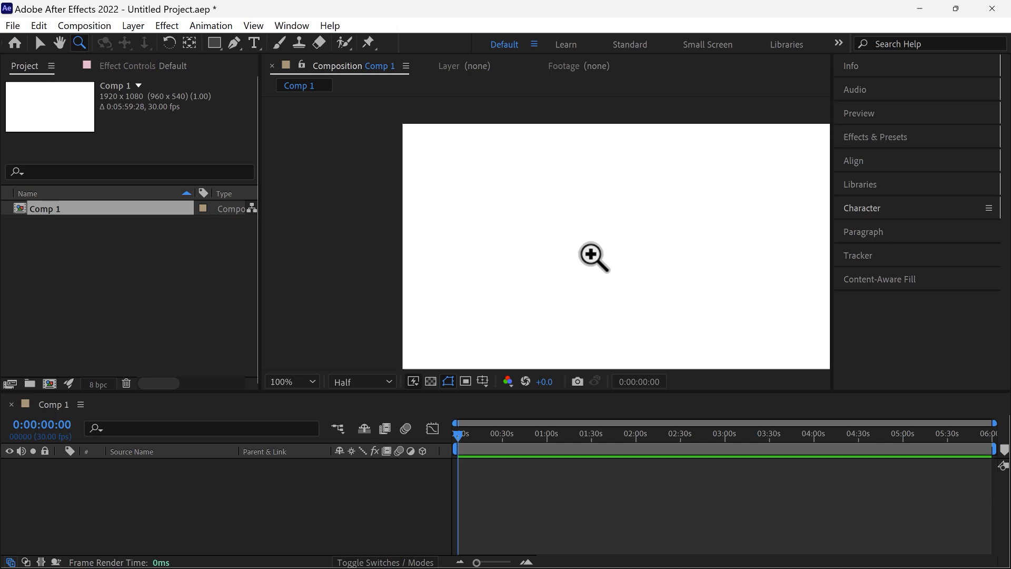
key(comma)
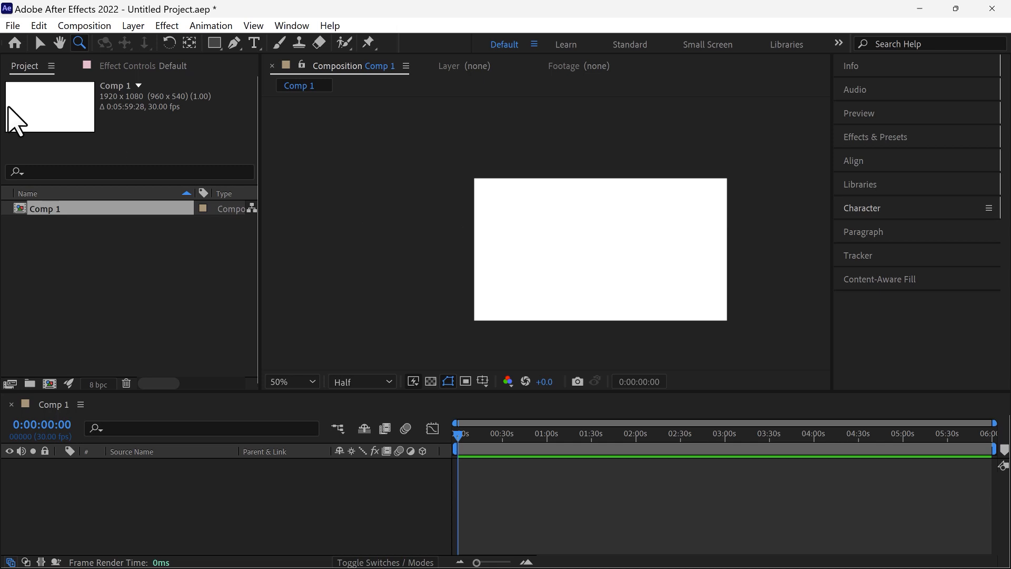
click(60, 44)
drag(605, 286, 544, 262)
scroll(546, 263, up, 3)
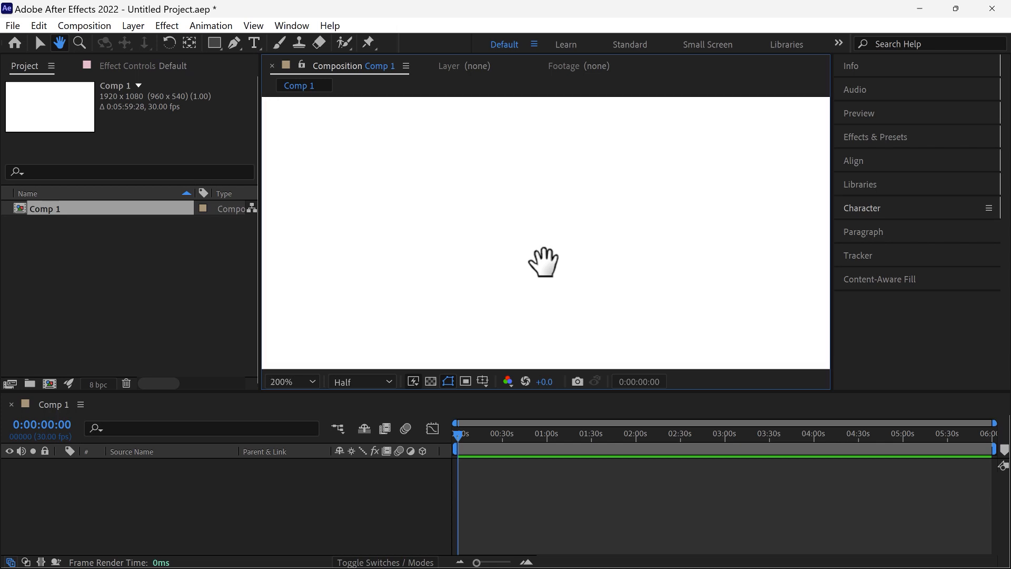
- Zoom the Comp 1 view out and in while panning it, ending at 100% magnification
scroll(542, 260, down, 3)
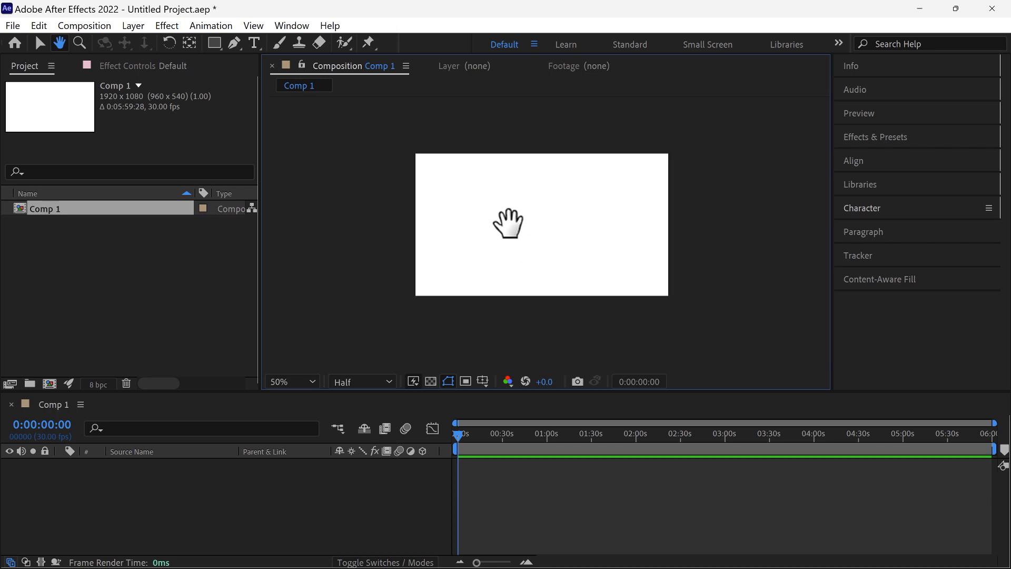
scroll(507, 221, up, 2)
scroll(514, 225, down, 2)
drag(515, 226, 498, 225)
scroll(492, 253, up, 2)
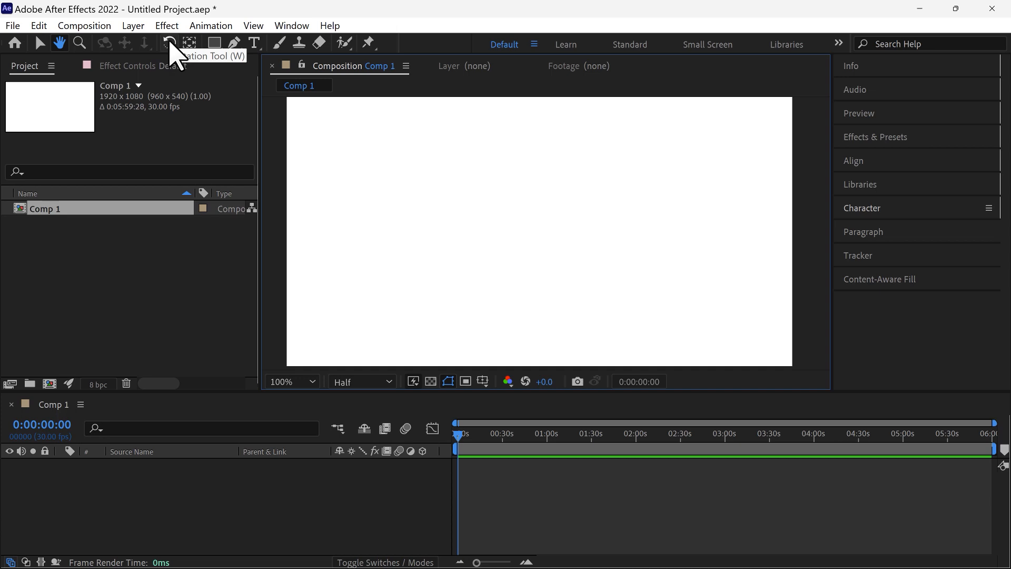
- Draw a large rectangle with a red 18 px stroke in the middle of Comp 1 and rotate it slightly
click(214, 46)
mouse_move(395, 155)
mouse_down()
mouse_move(577, 274)
mouse_move(683, 288)
mouse_up()
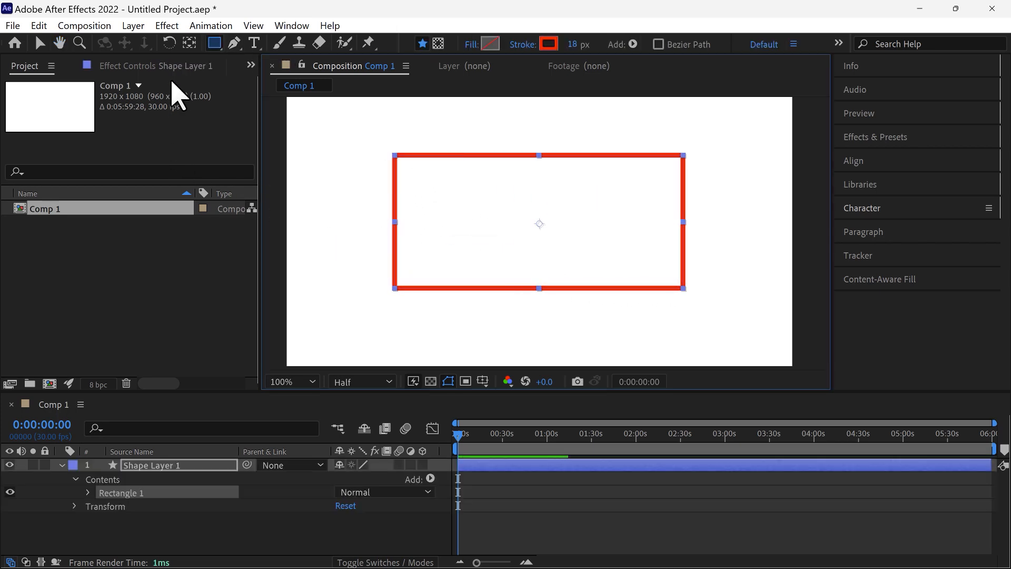
click(170, 42)
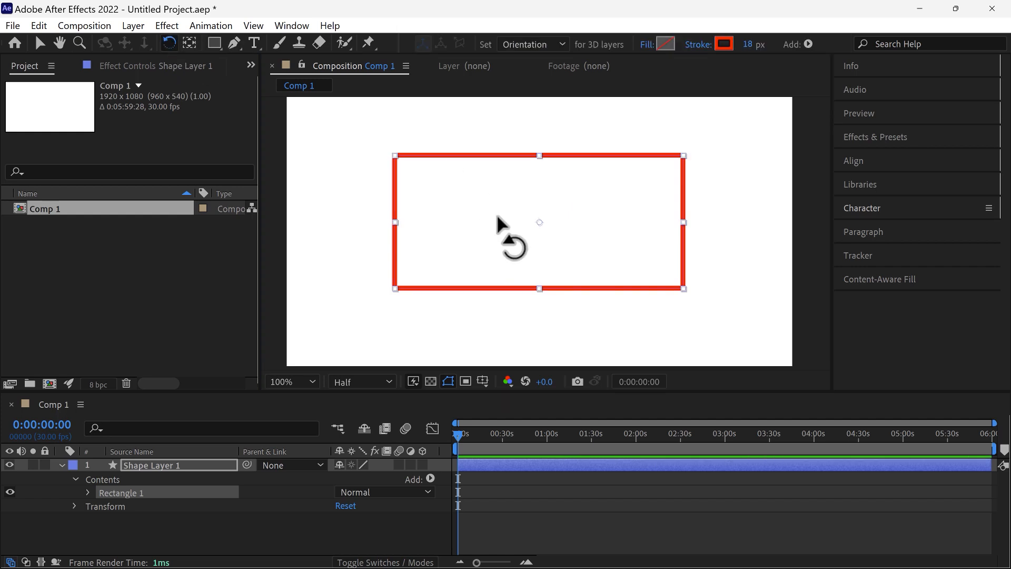
click(561, 175)
drag(561, 175, 584, 153)
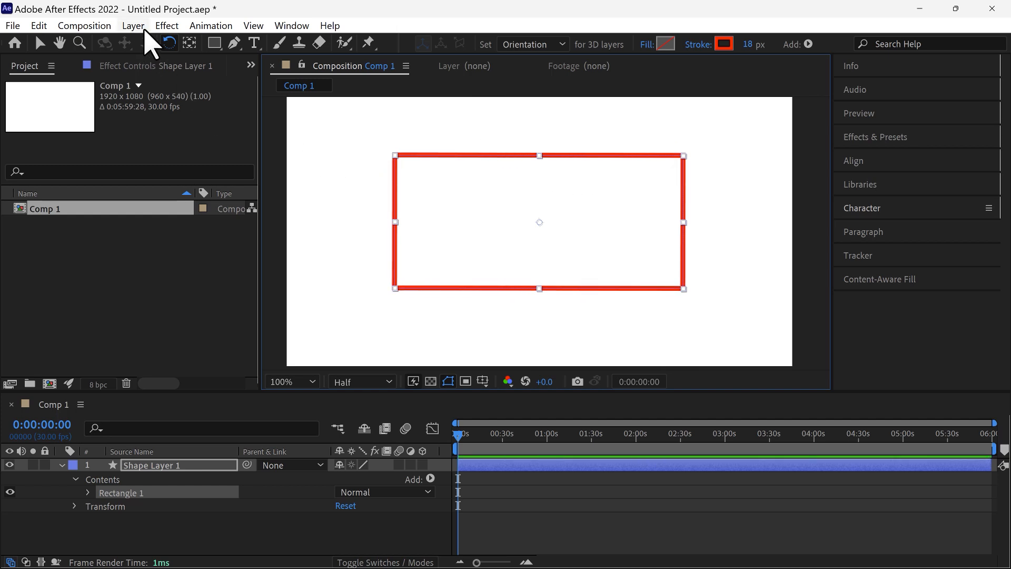
- Move the rectangle's anchor point near its upper-left corner and return it to the shape's center
click(192, 45)
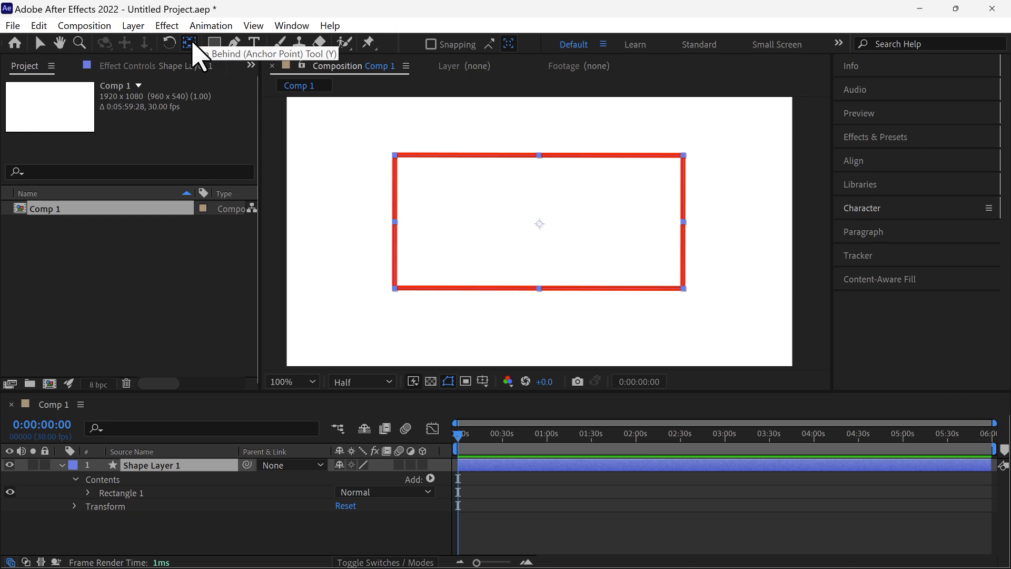
drag(538, 224, 408, 169)
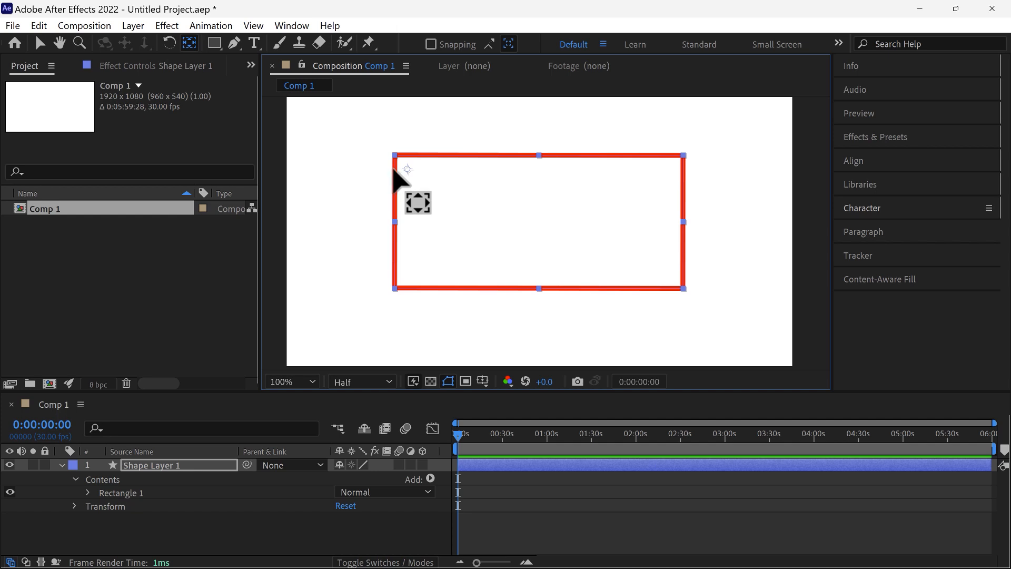
double_click(191, 43)
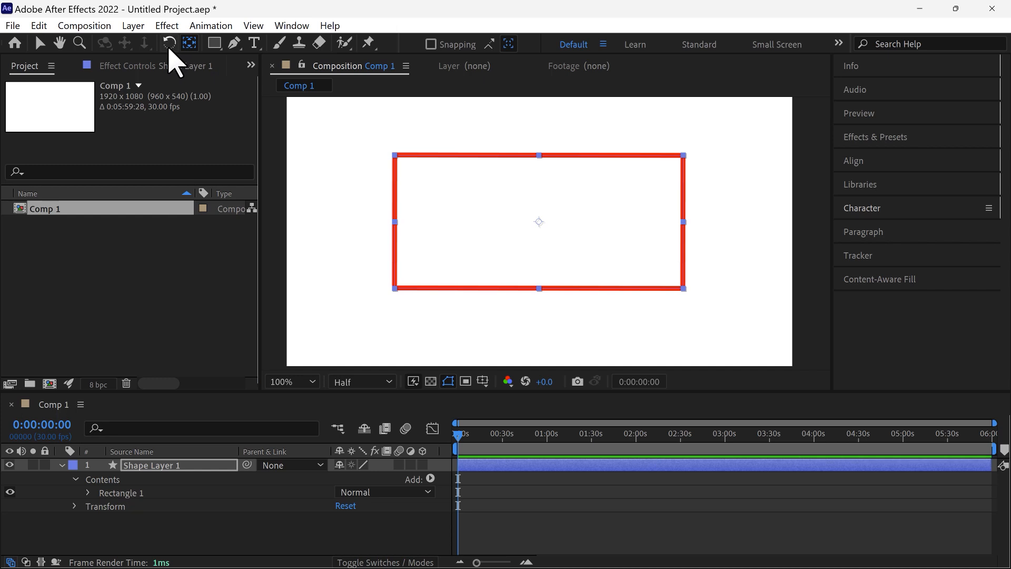
- Try rotating the rectangle around its centered anchor point and undo the rotation
click(169, 44)
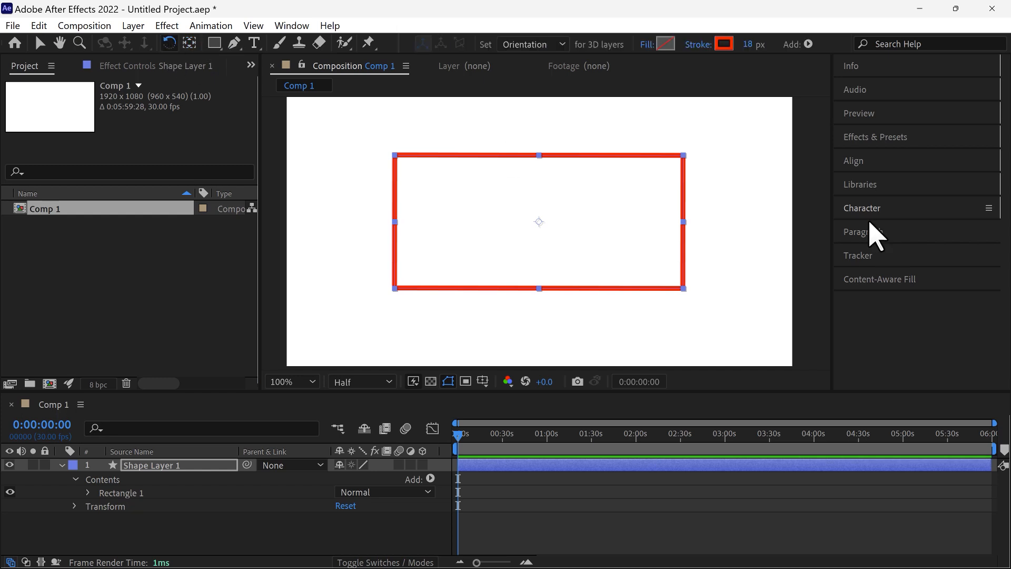
drag(686, 158, 673, 205)
key(ctrl+z)
- Reposition the rectangle's anchor point with the Pan Behind tool, leaving it just inside the upper-left corner
click(190, 43)
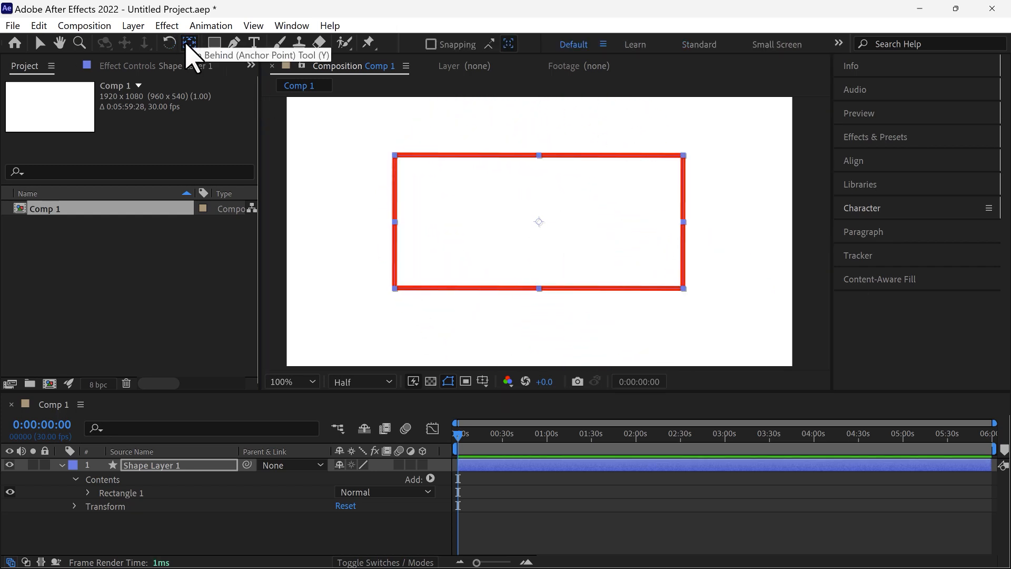
drag(540, 224, 501, 213)
drag(451, 187, 265, 122)
drag(312, 147, 416, 172)
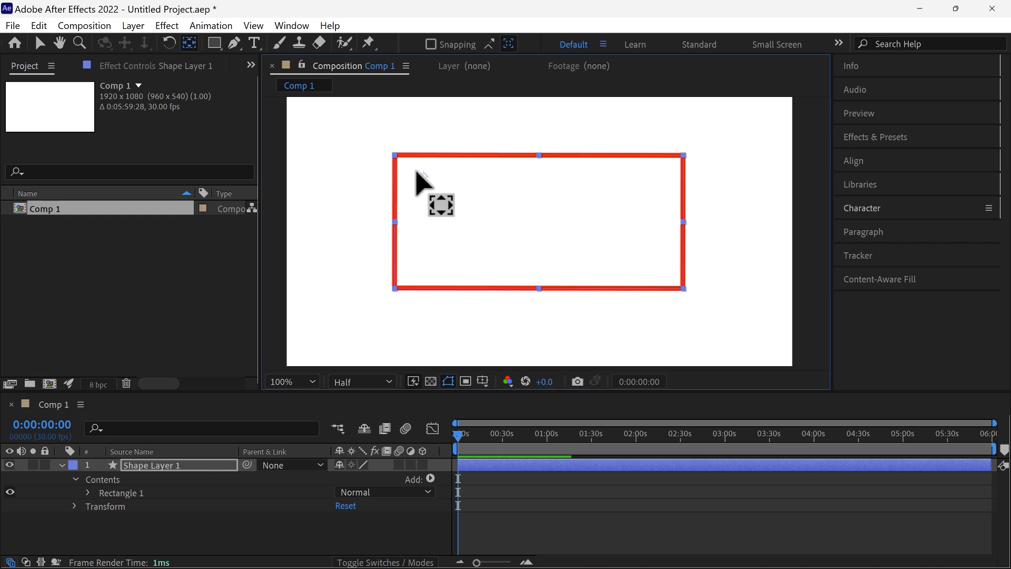
- Rotate the rectangle around the anchor point near its upper-left corner and undo the rotation
click(169, 42)
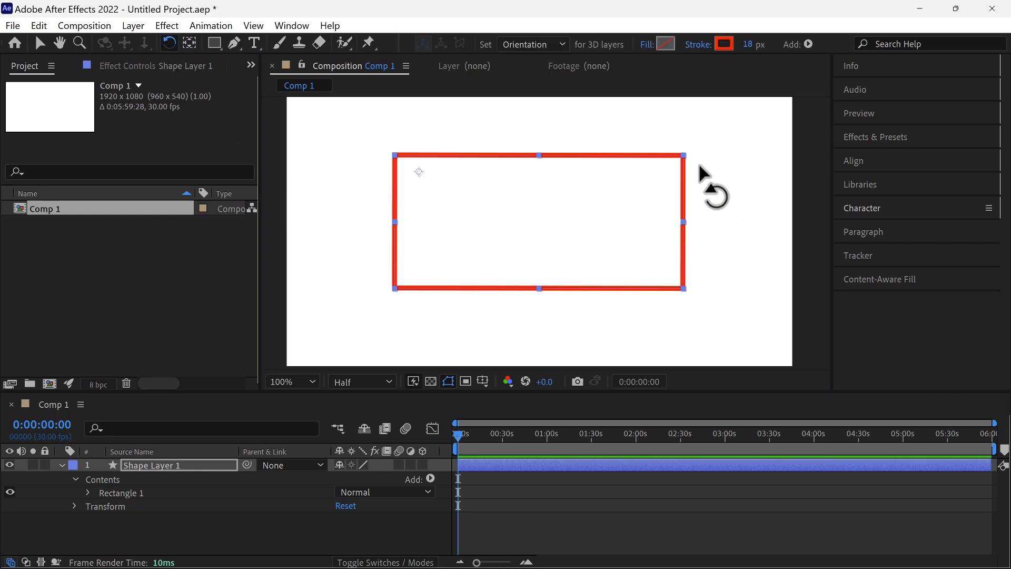
drag(683, 155, 466, 156)
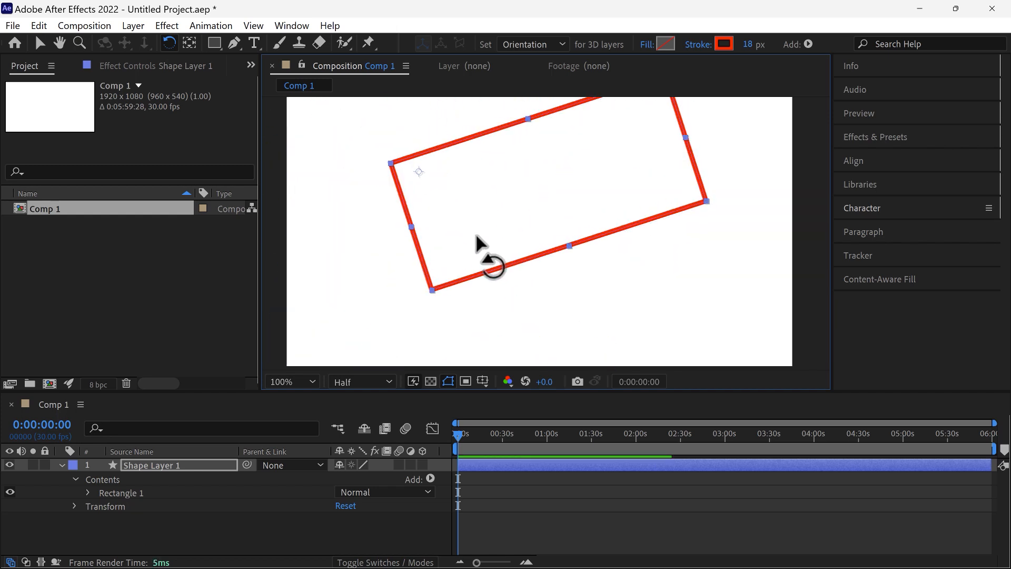
key(ctrl+z)
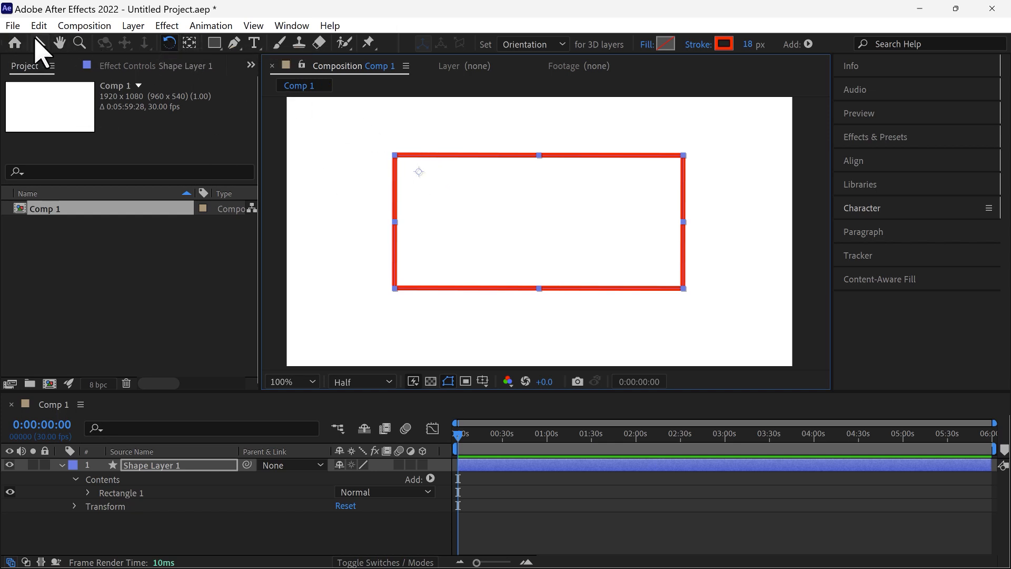
- Select the large red rectangle in the composition with the Selection tool and delete it
click(215, 45)
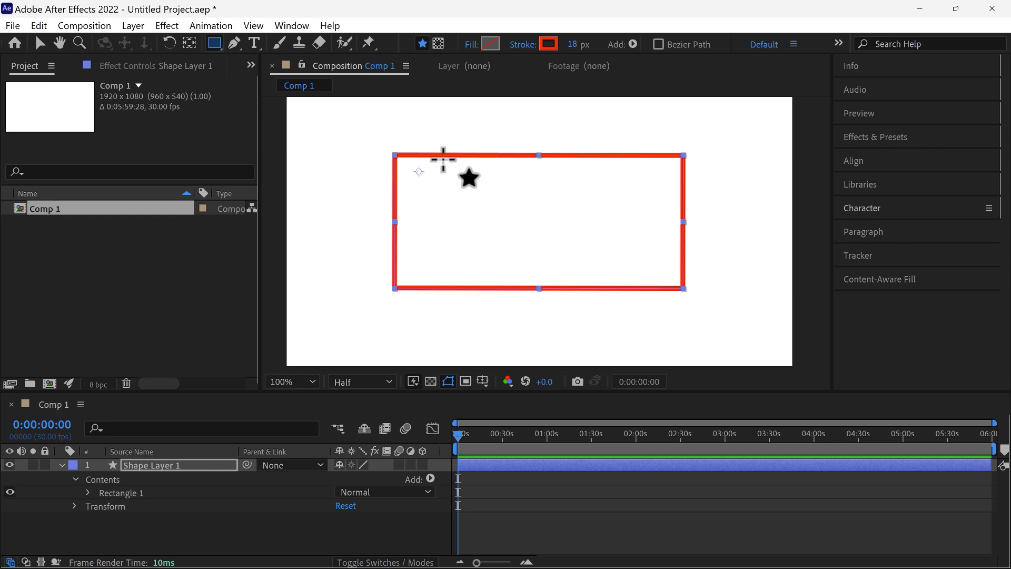
click(39, 44)
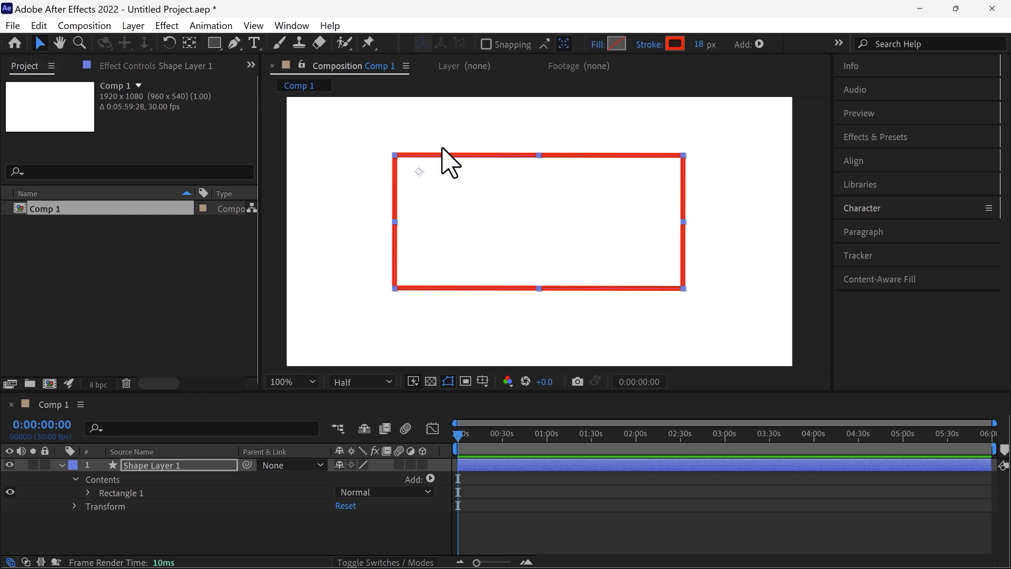
click(430, 153)
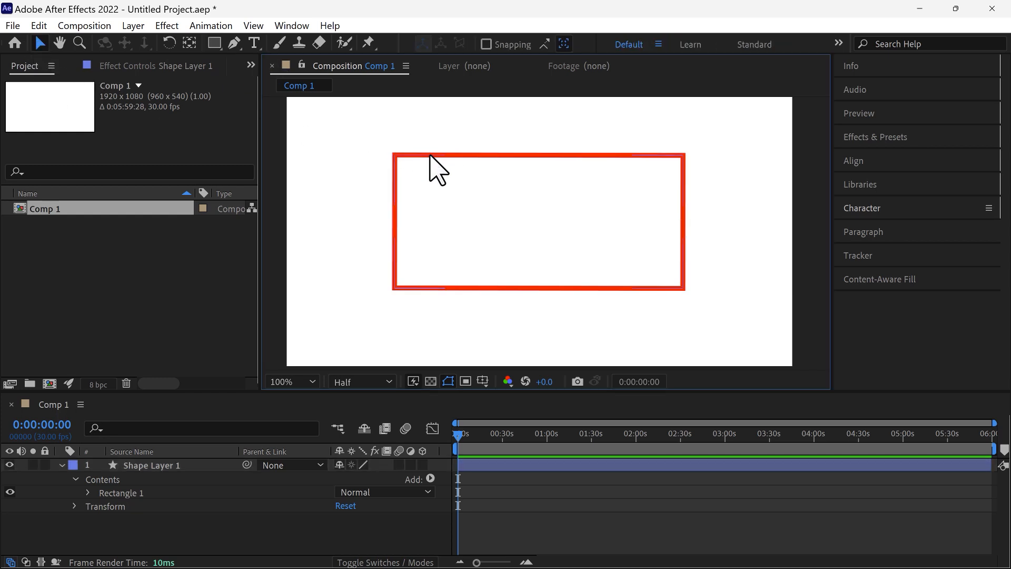
click(431, 155)
key(Delete)
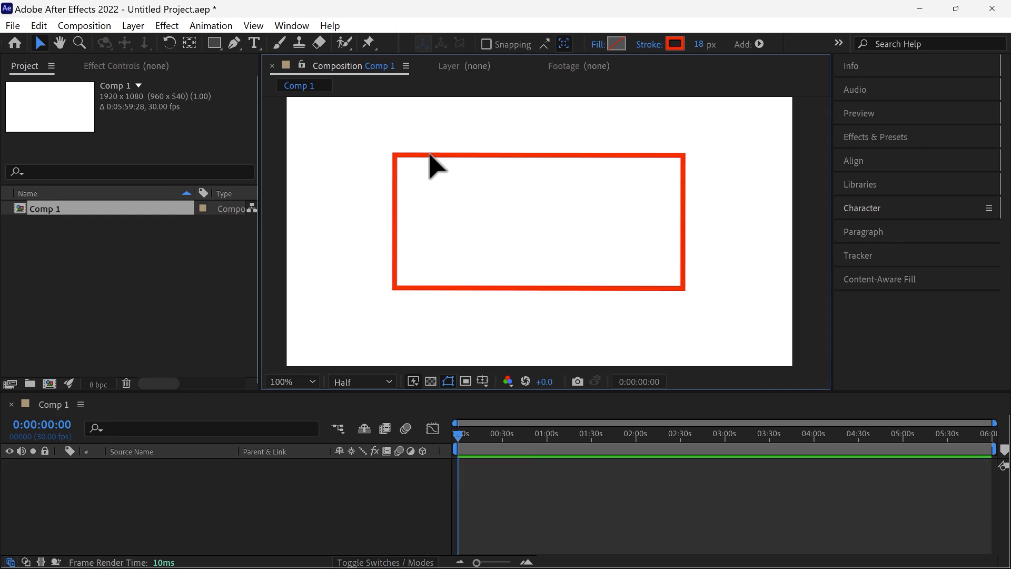
- Draw a small red-outlined rectangle near the upper-left corner of Comp 1 and deselect its layer
click(216, 44)
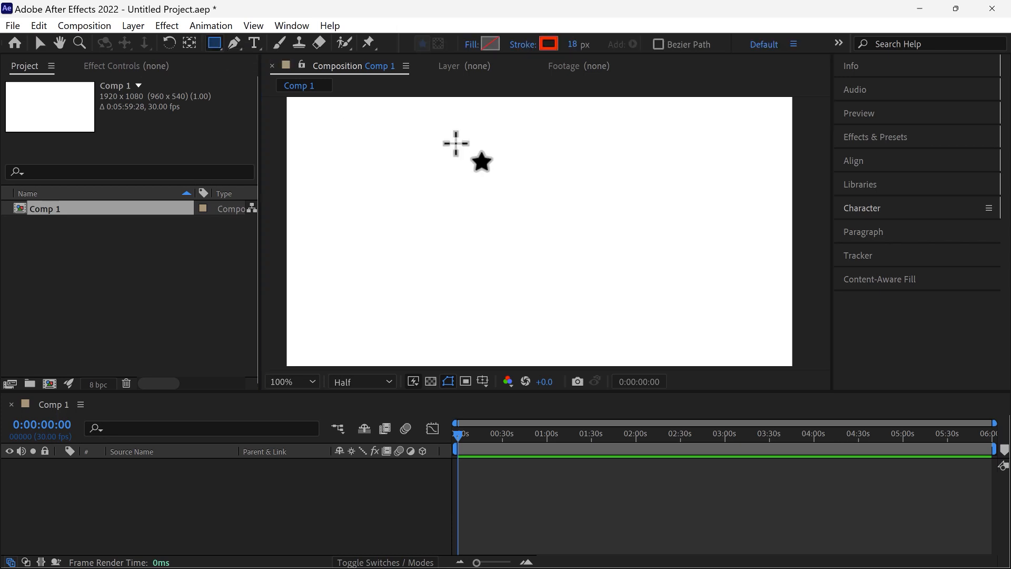
drag(327, 120, 388, 152)
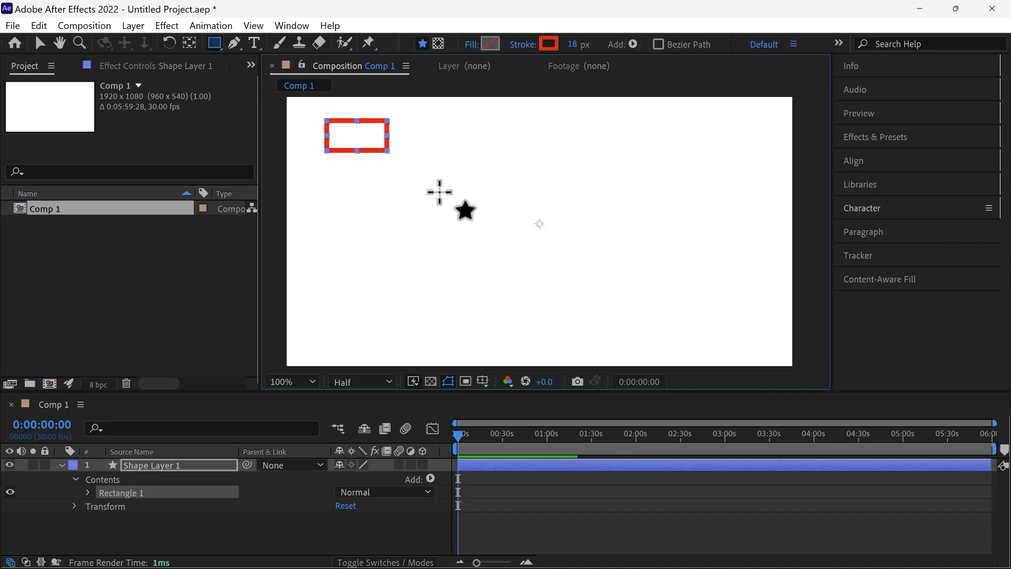
click(191, 467)
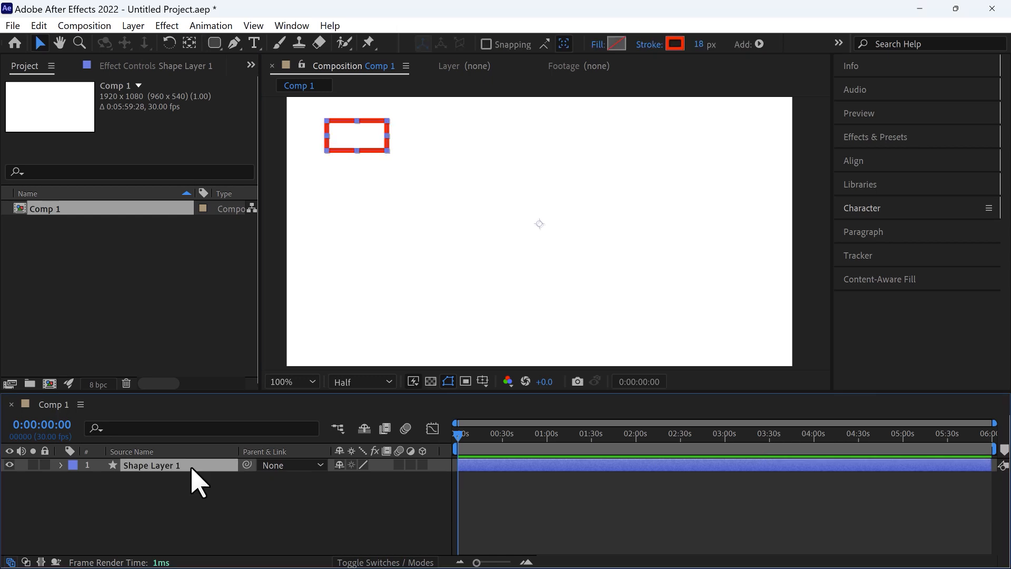
click(186, 496)
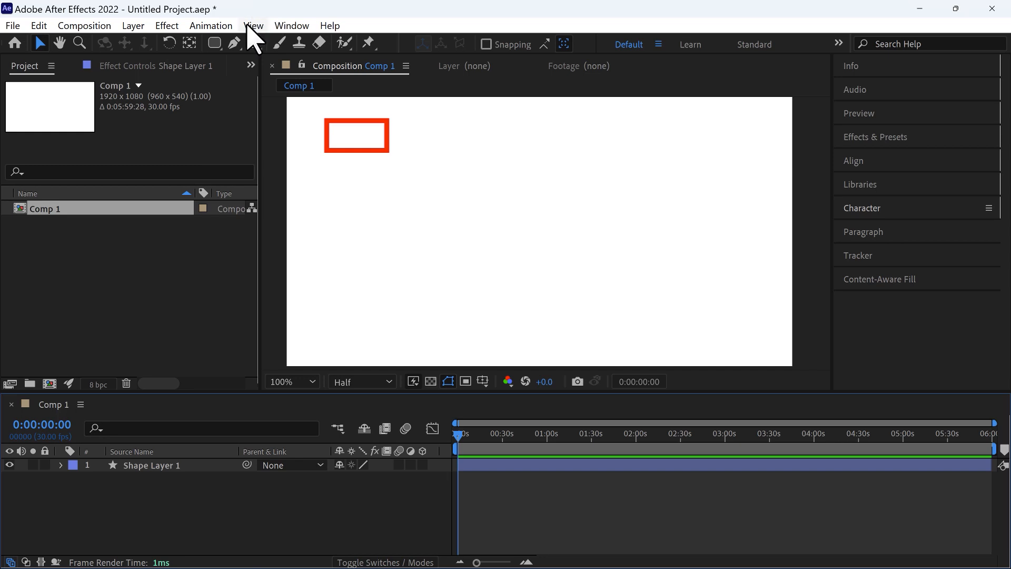
- Draw a red-outlined rounded rectangle below the small rectangle and collapse its layer in the timeline
click(217, 45)
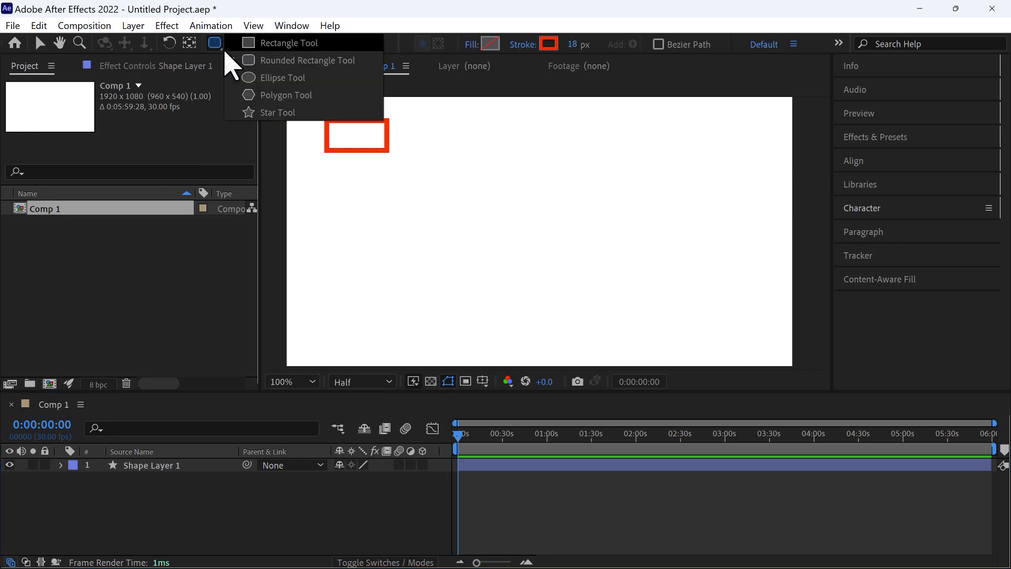
click(255, 61)
drag(335, 228, 458, 283)
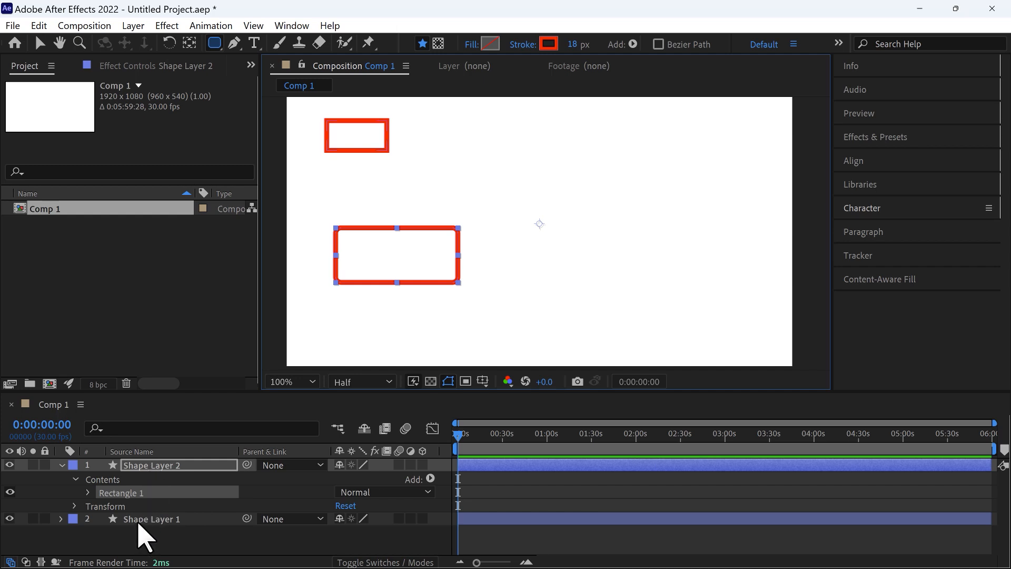
click(61, 464)
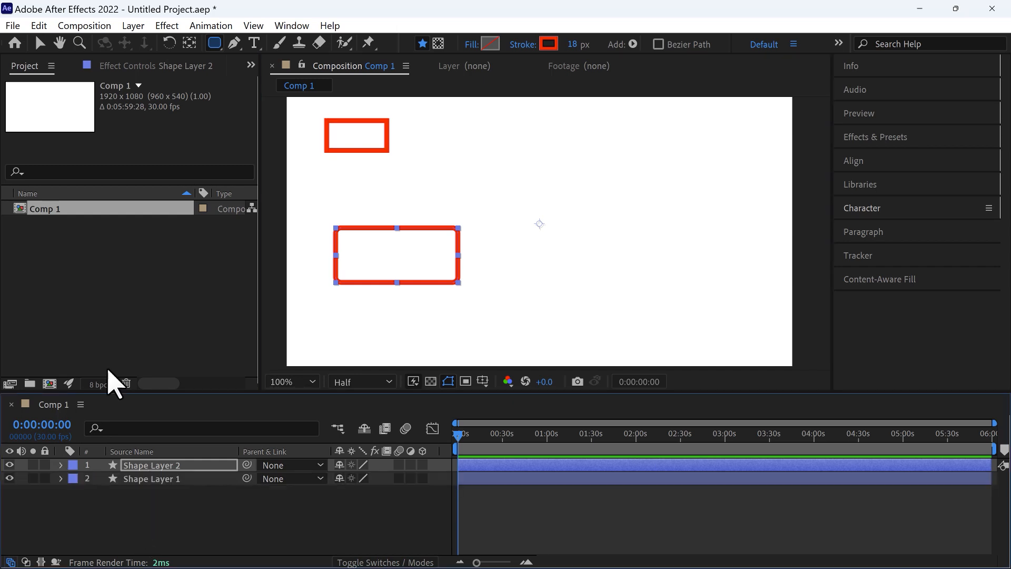
- Draw a red-outlined ellipse in the upper-right area of Comp 1 and a large polygon around the middle
click(221, 45)
click(264, 79)
drag(581, 152, 671, 216)
click(215, 43)
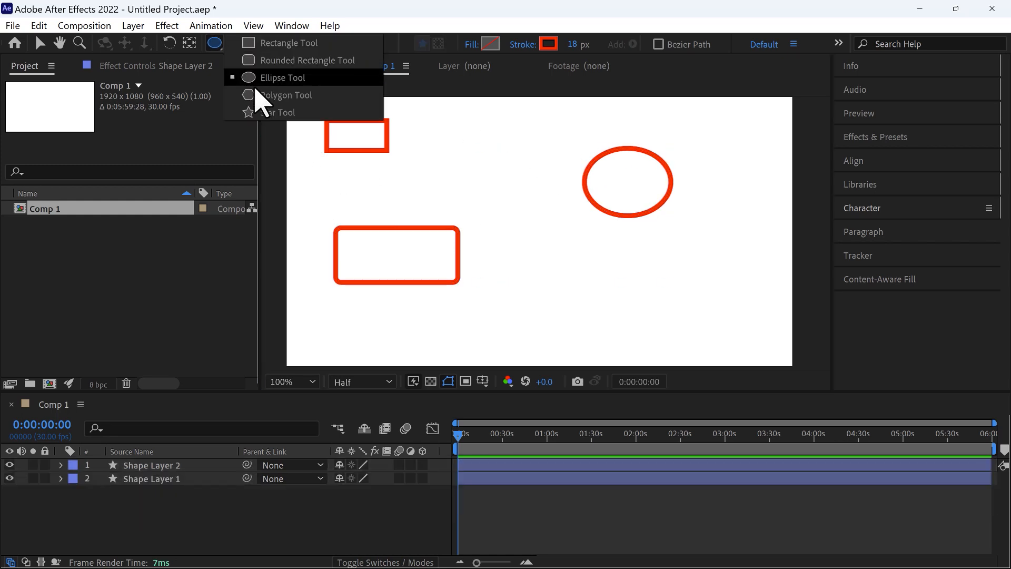
click(263, 96)
drag(539, 223, 647, 323)
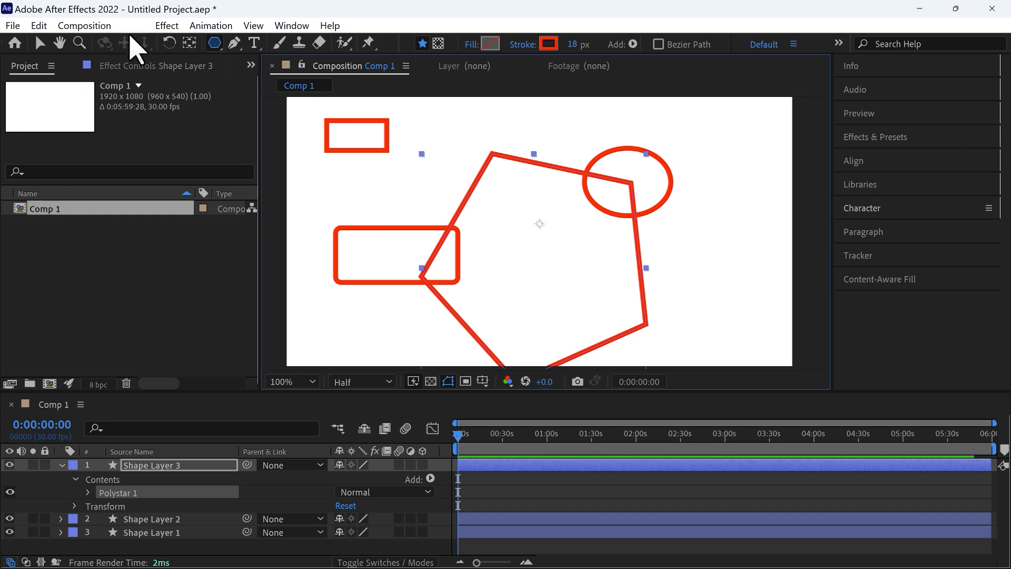
- Delete the polygon, the ellipse with its rounded rectangle, and the small rectangle from Comp 1
click(40, 43)
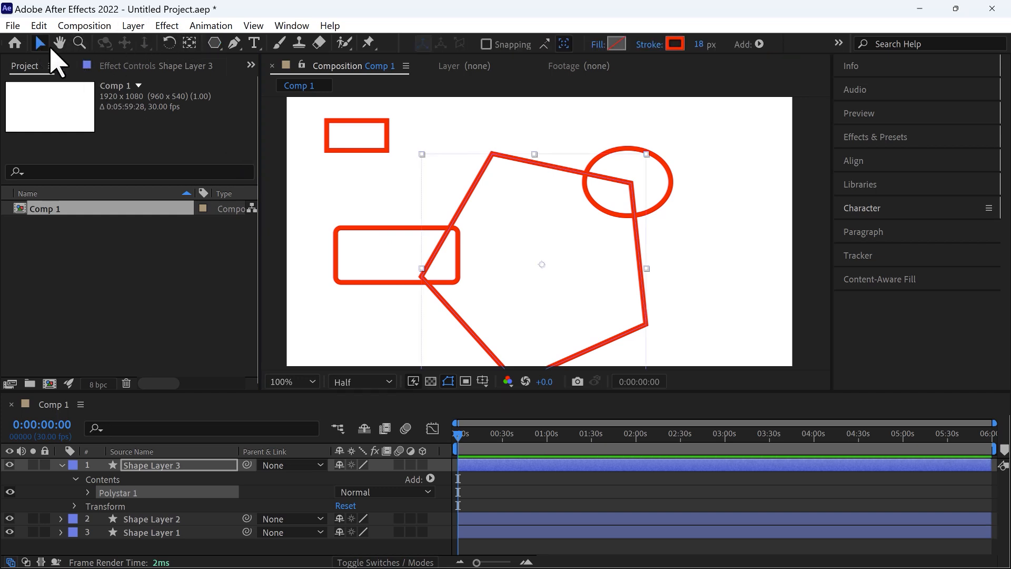
key(Delete)
click(650, 213)
key(Delete)
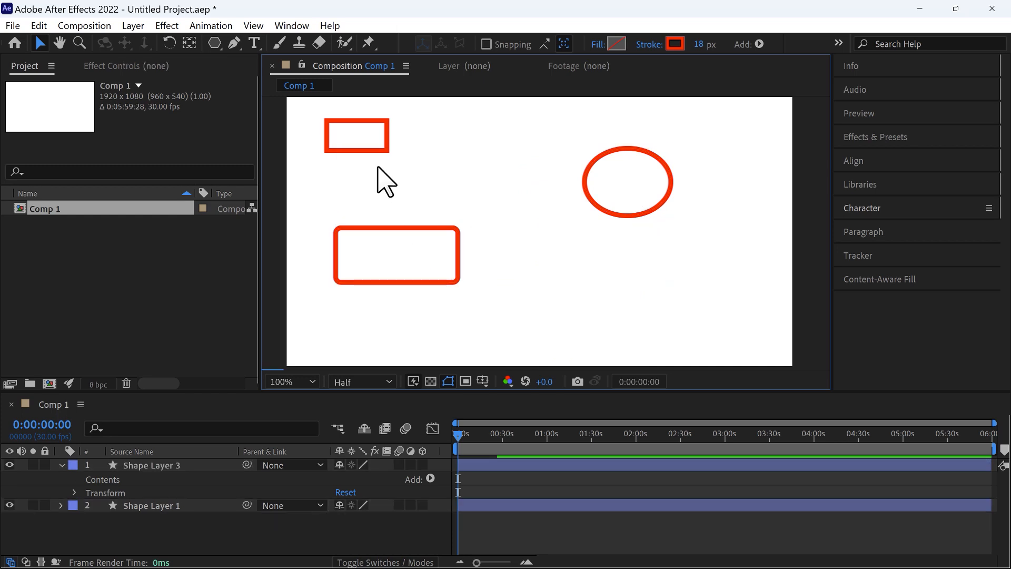
click(371, 150)
key(Delete)
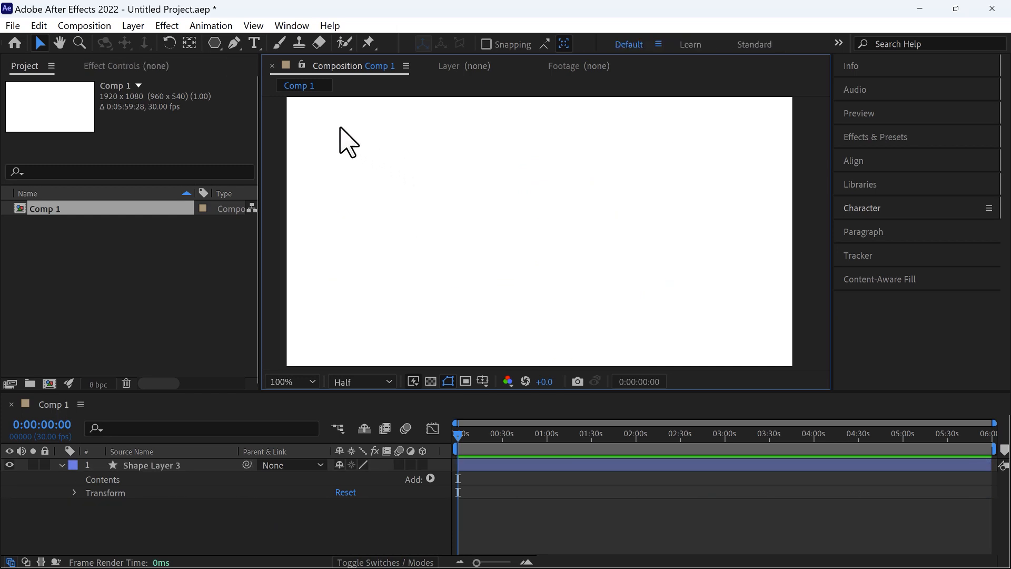
- Draw a red-outlined star with the Star tool and move it to the center of Comp 1
click(215, 44)
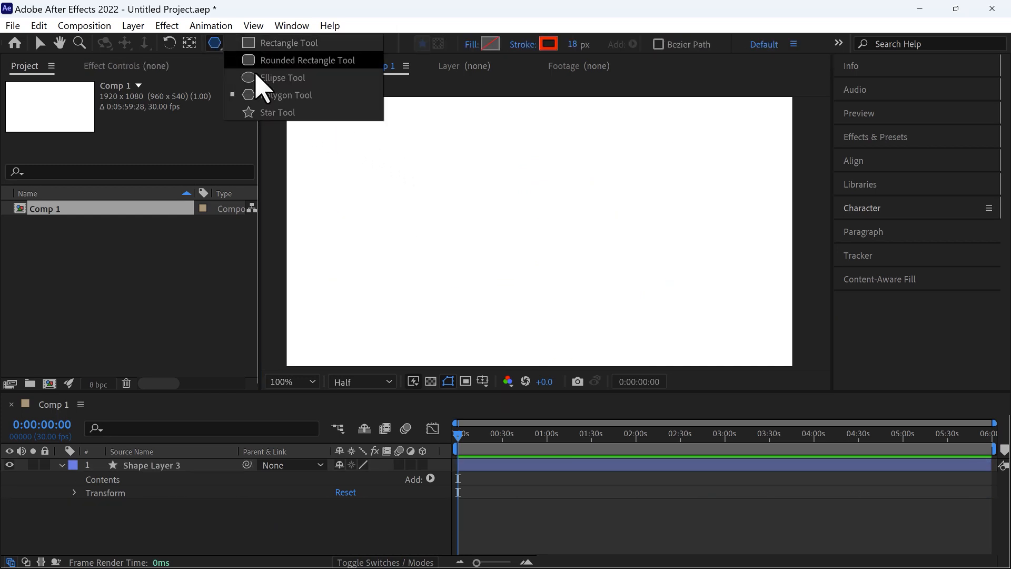
click(268, 113)
mouse_move(382, 156)
mouse_down()
mouse_move(441, 193)
mouse_move(434, 185)
mouse_up()
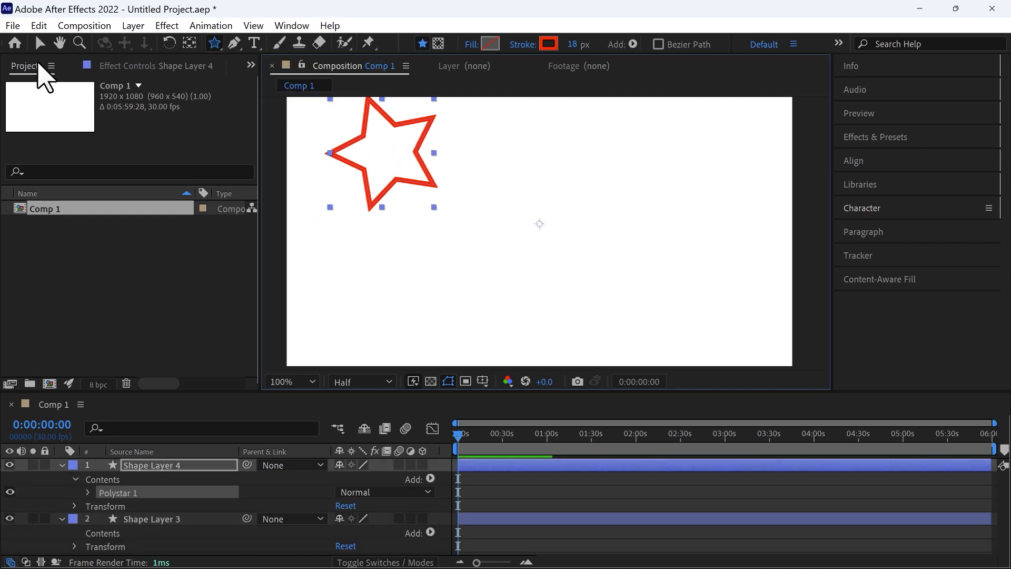
click(39, 44)
drag(424, 165, 567, 238)
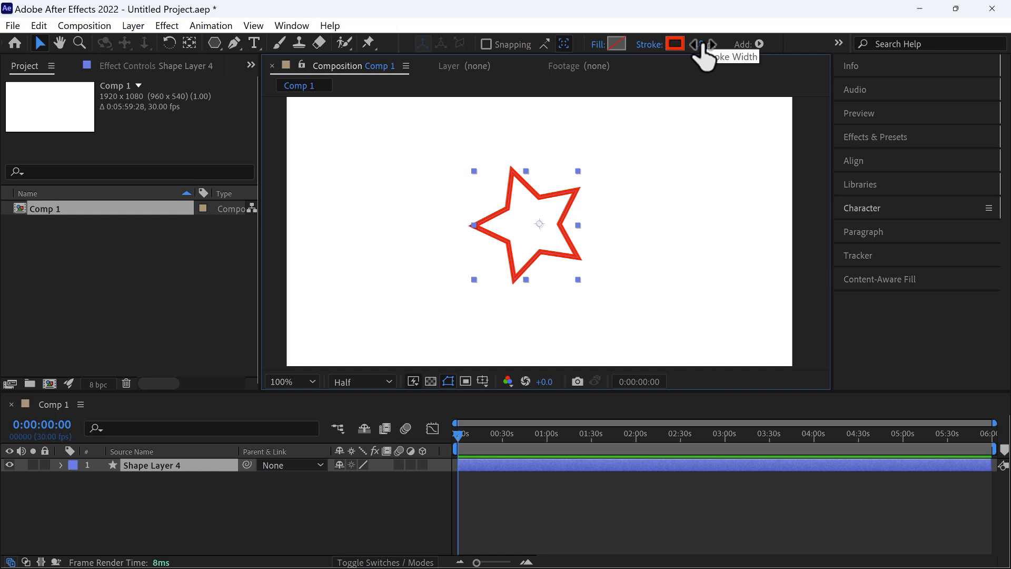
- Widen the star's stroke to 43 px and change its stroke color to blue 3E00FF
drag(702, 44, 723, 44)
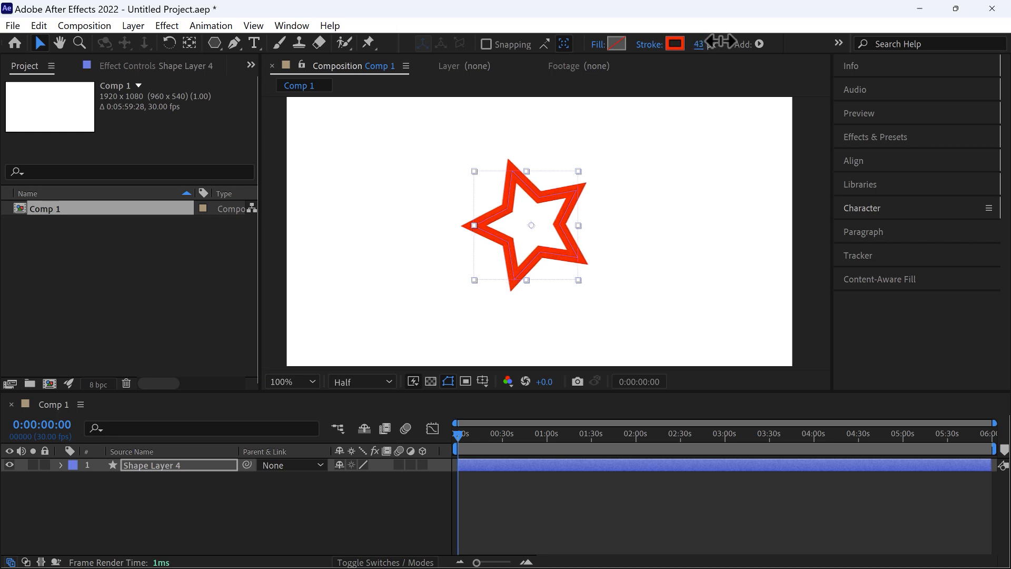
click(674, 45)
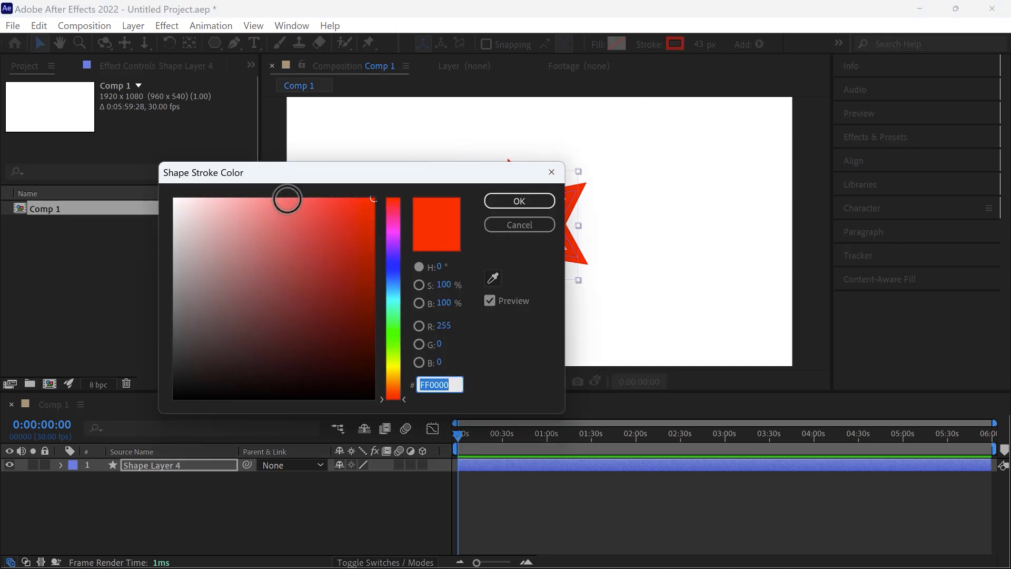
click(391, 257)
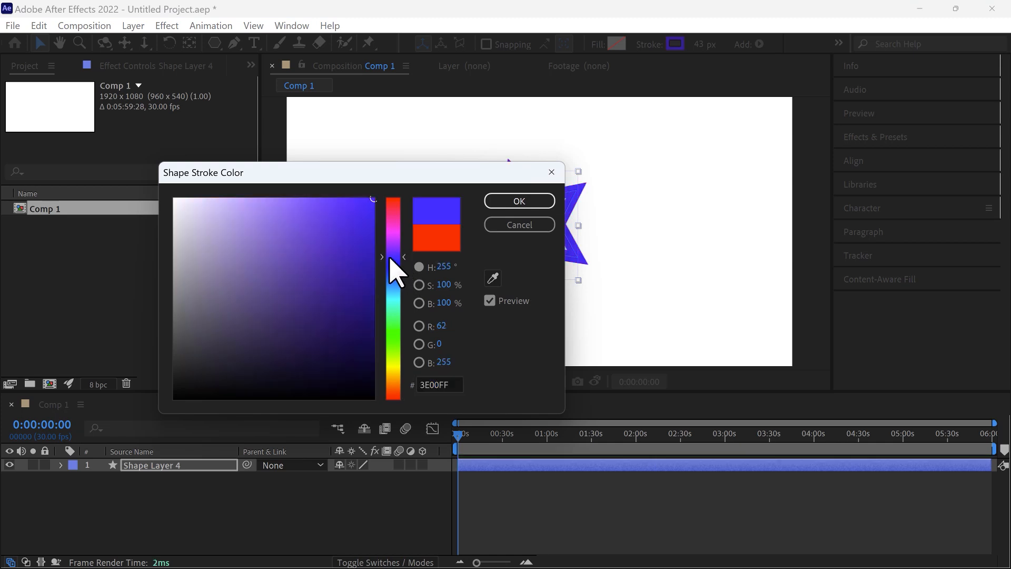
click(500, 204)
- Give the star a yellow fill, trying dark blue first and settling on color FFF400
click(616, 44)
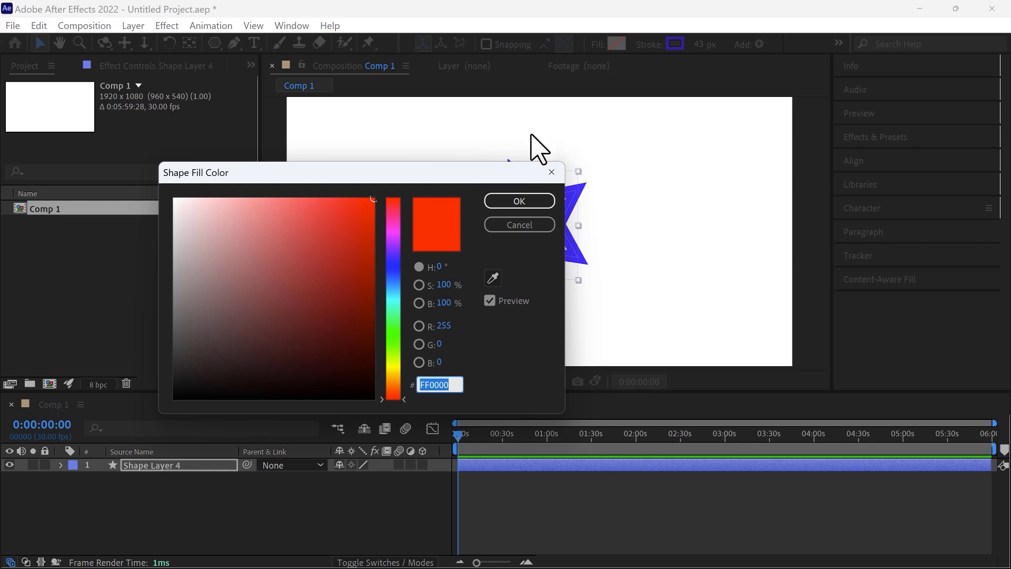
drag(422, 175, 924, 75)
click(869, 157)
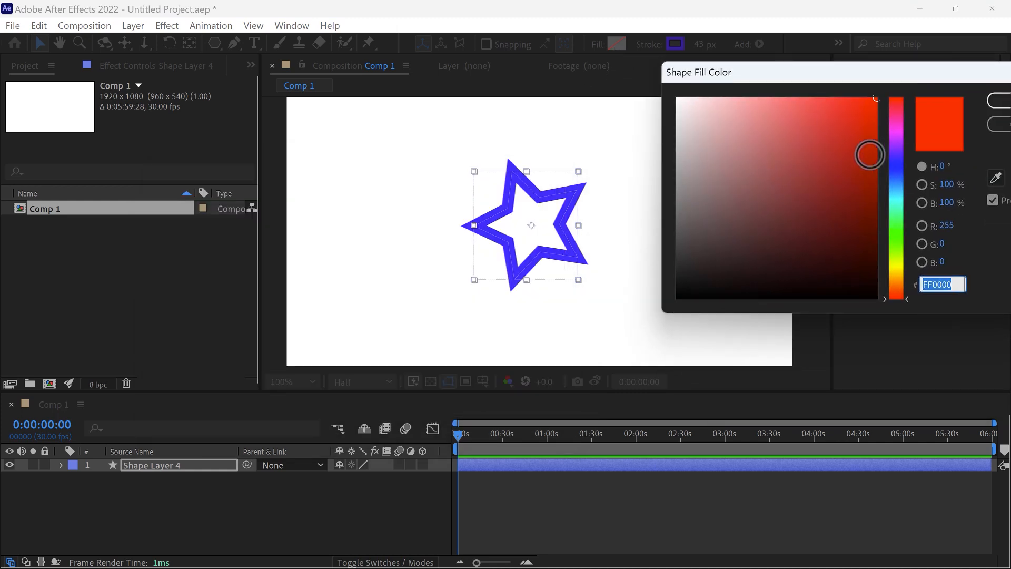
click(896, 161)
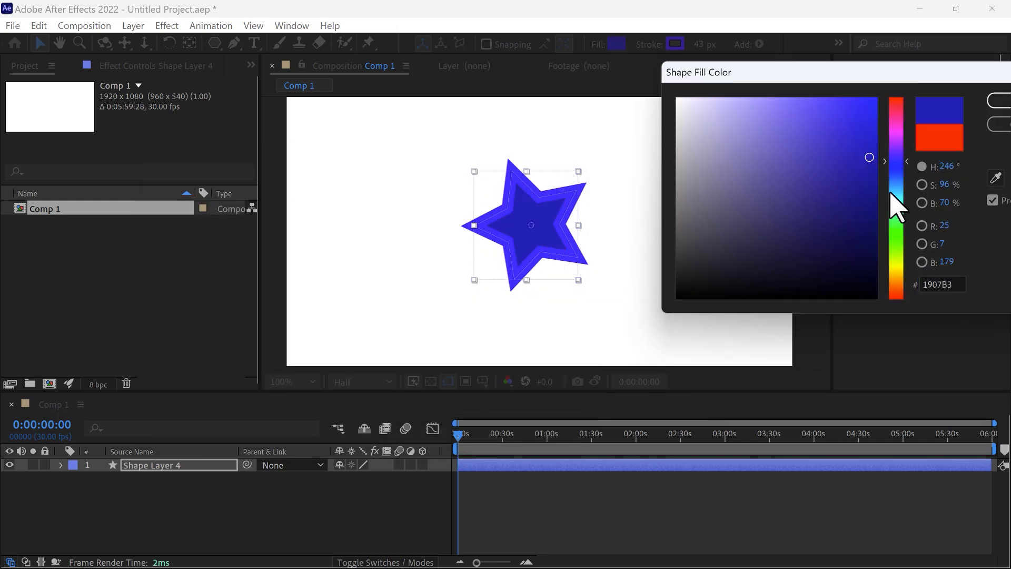
click(895, 265)
drag(831, 135, 910, 63)
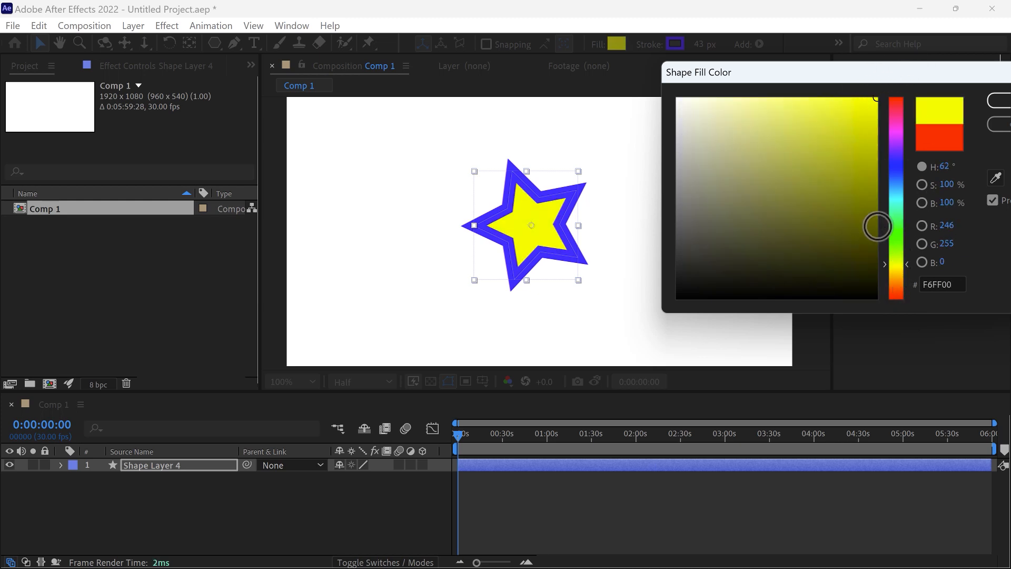
click(895, 267)
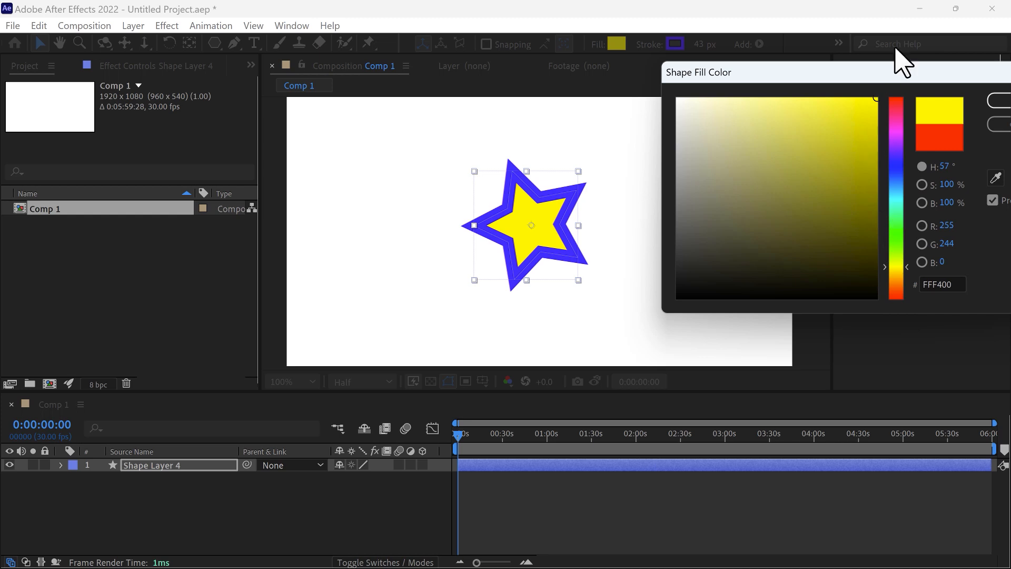
drag(908, 76, 635, 48)
click(750, 74)
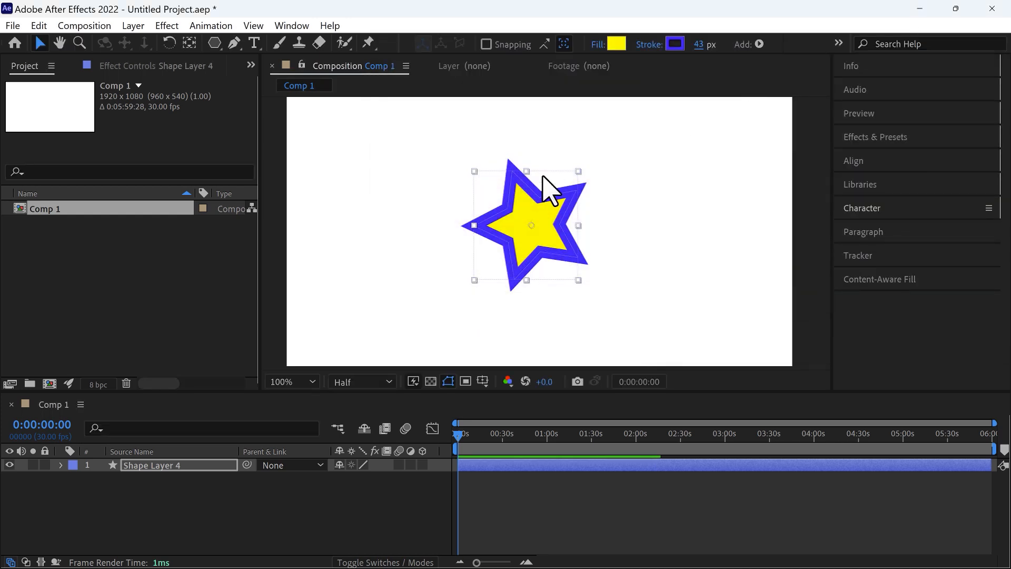
- Reduce the star's stroke width to 7 px and deselect the star
click(586, 145)
click(570, 195)
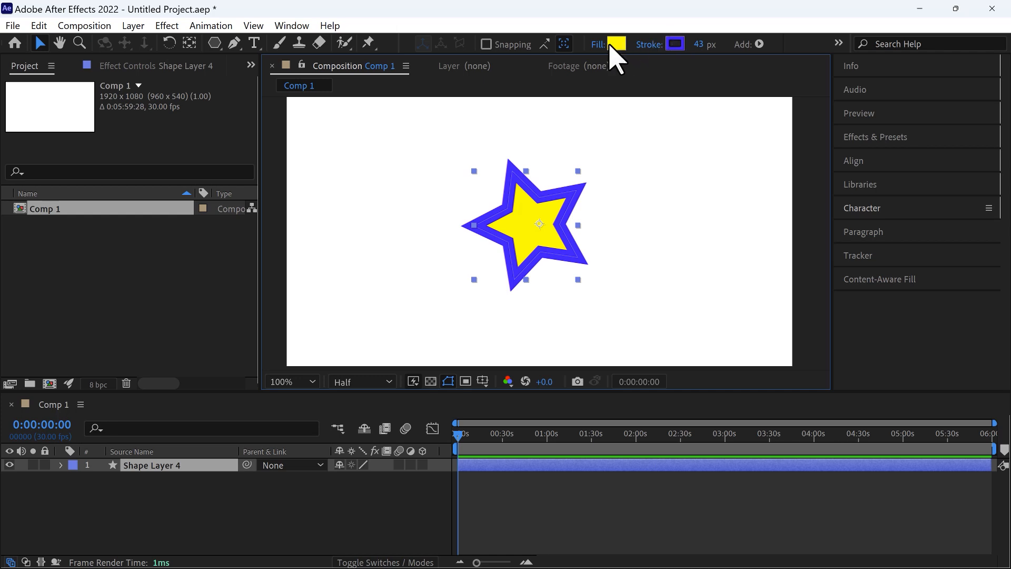
click(706, 43)
drag(706, 43, 681, 44)
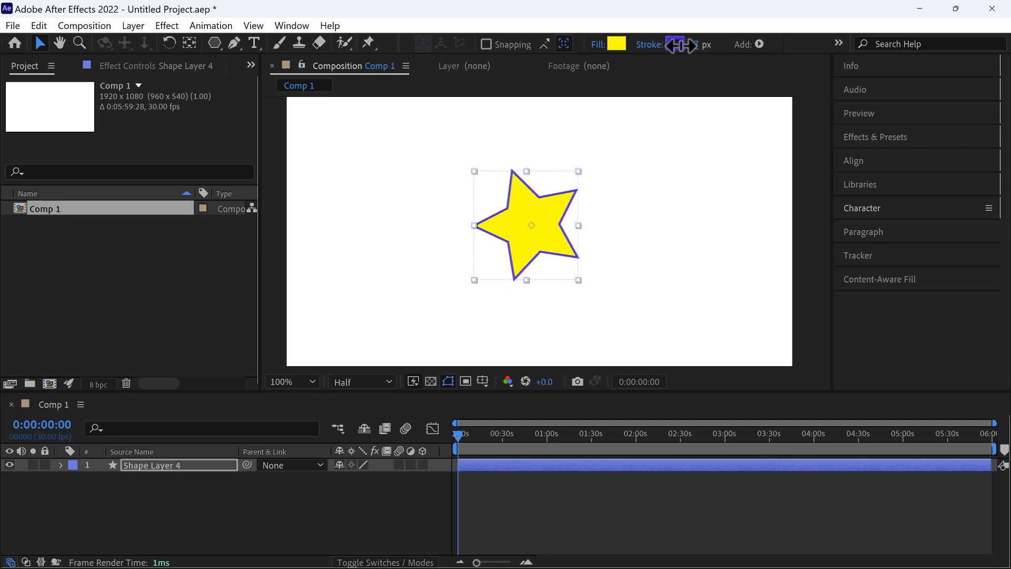
click(644, 167)
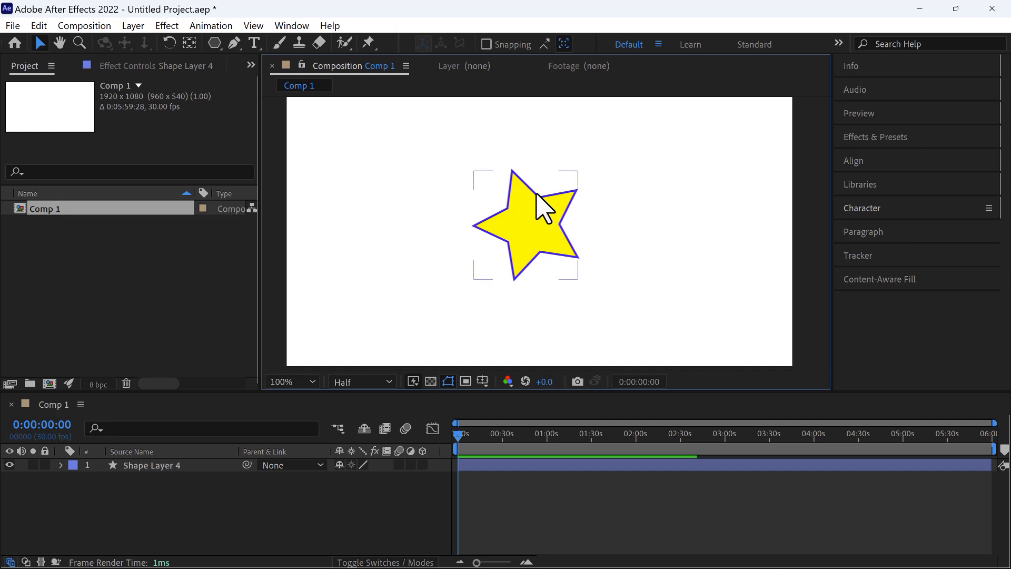
- Change the star's fill to pink FF006E and move the star toward the left side of Comp 1
click(539, 207)
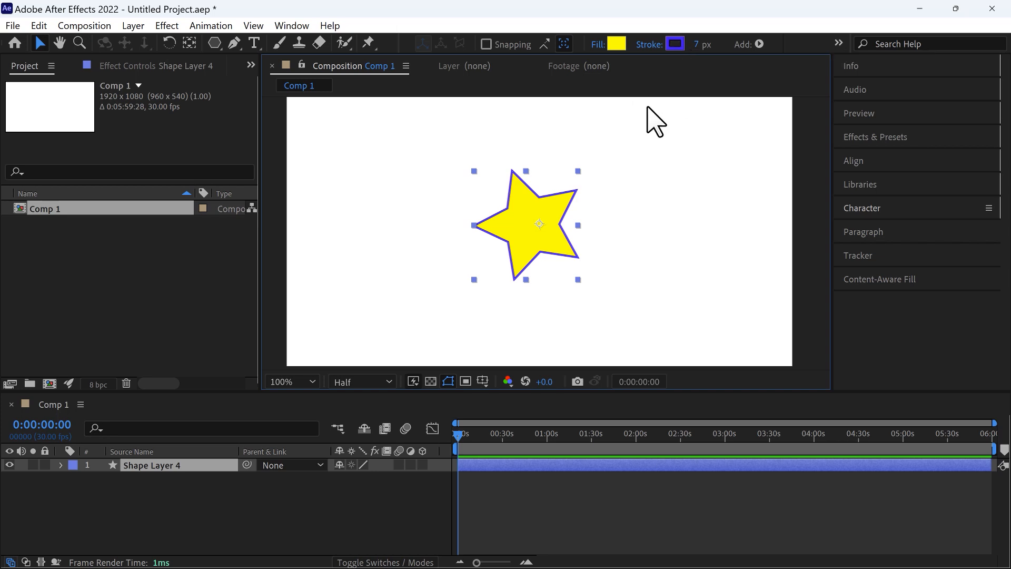
click(616, 44)
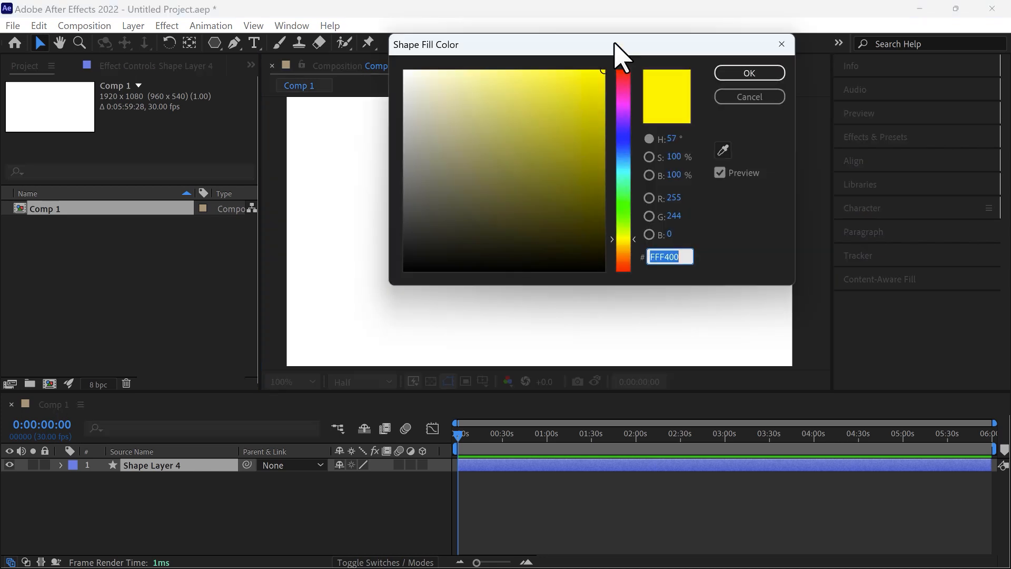
click(623, 84)
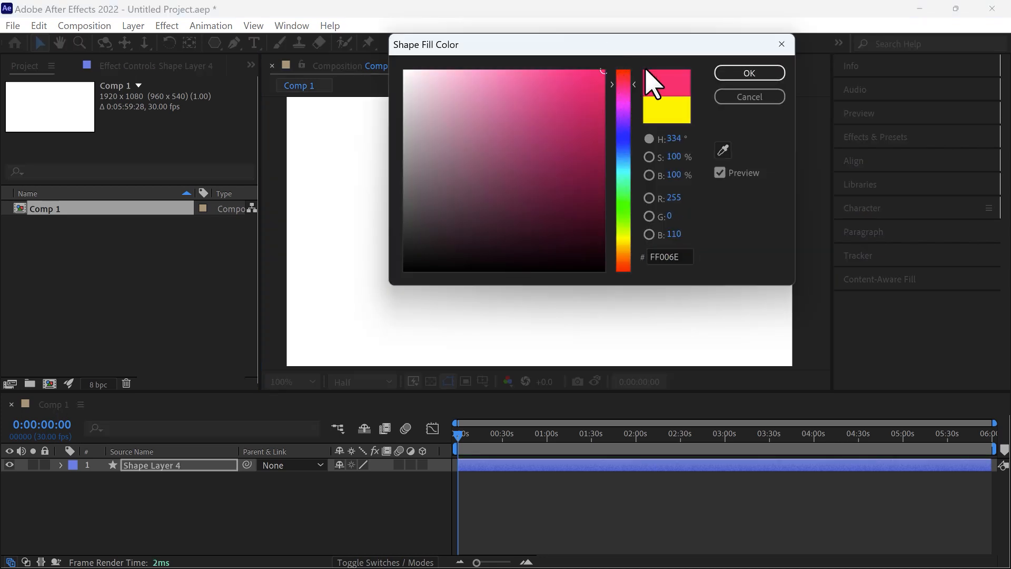
click(729, 76)
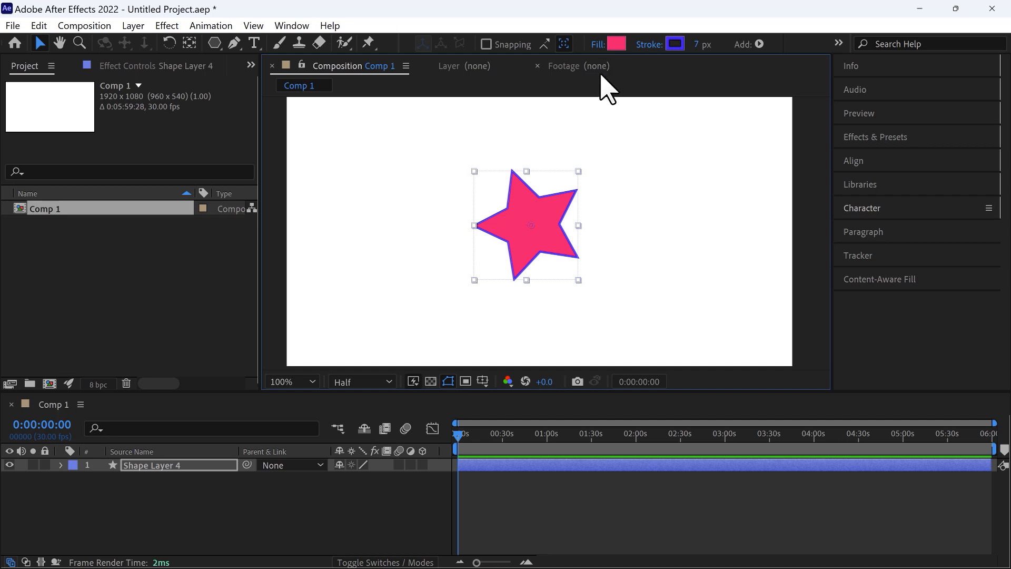
drag(531, 214, 380, 214)
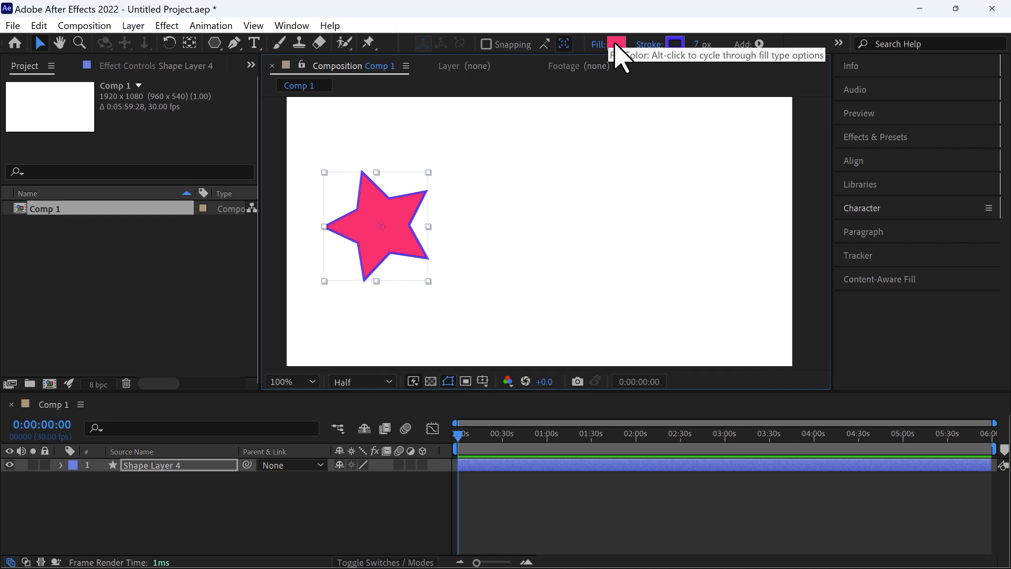
- Compare linear and radial gradient fill types on the star and apply Linear Gradient with Normal blending at 100% opacity
click(598, 45)
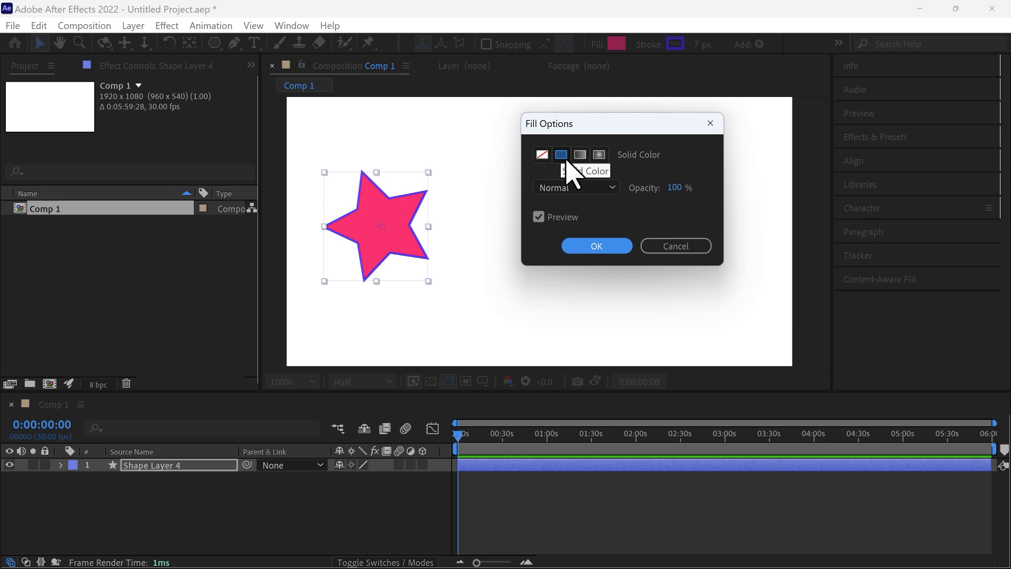
click(575, 156)
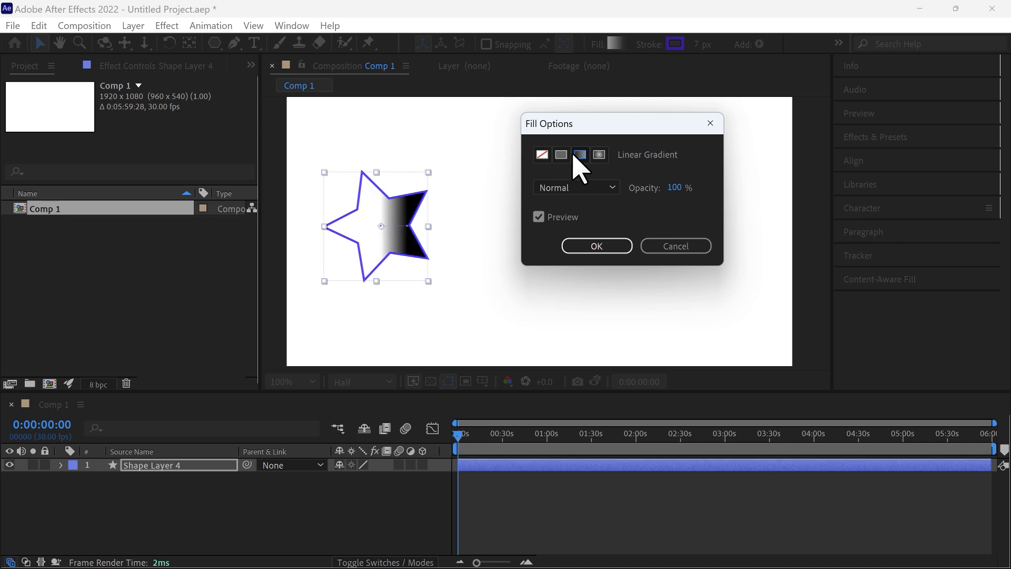
click(599, 155)
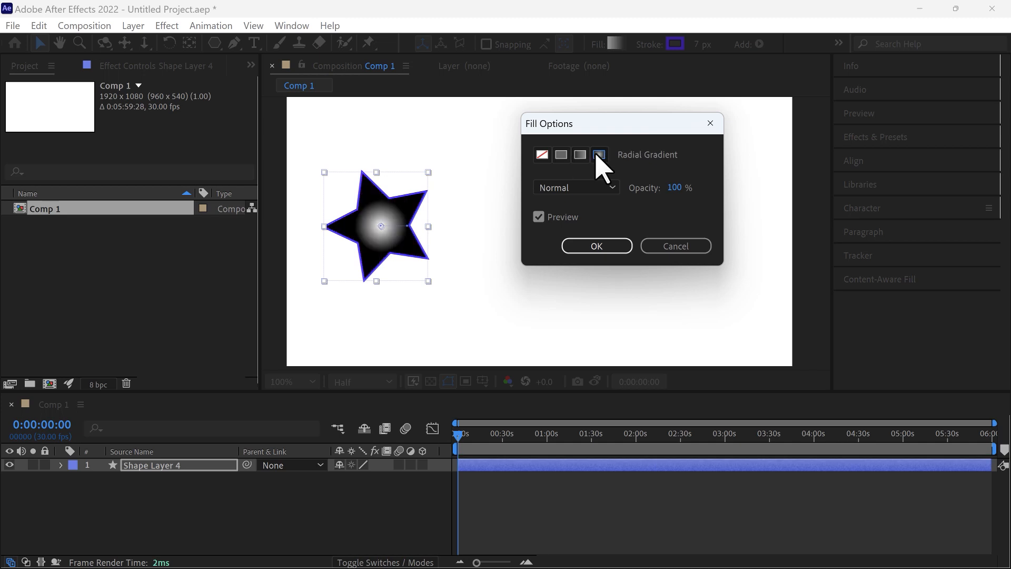
click(589, 189)
click(594, 196)
click(580, 155)
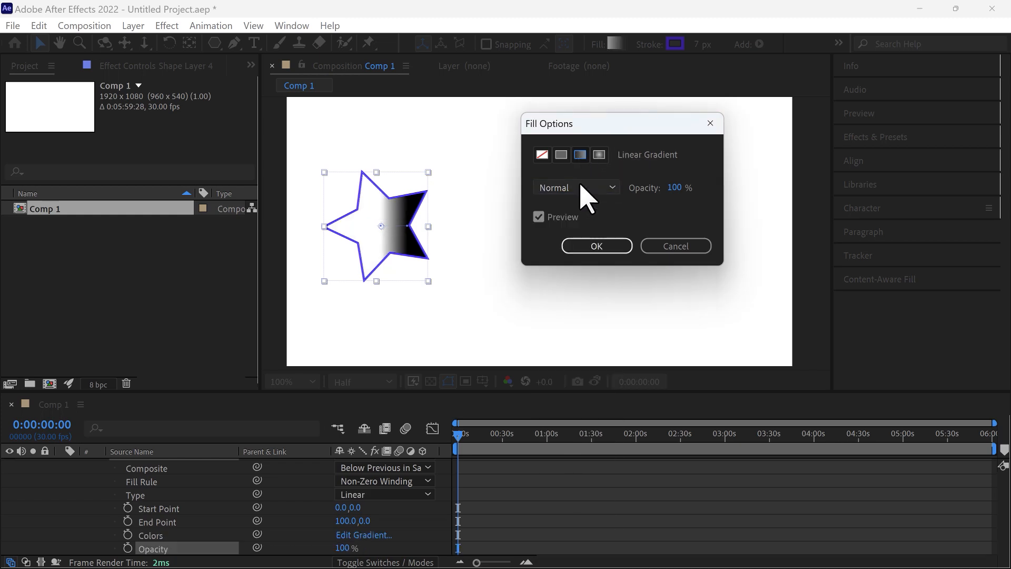
click(585, 188)
click(586, 187)
click(599, 155)
click(579, 155)
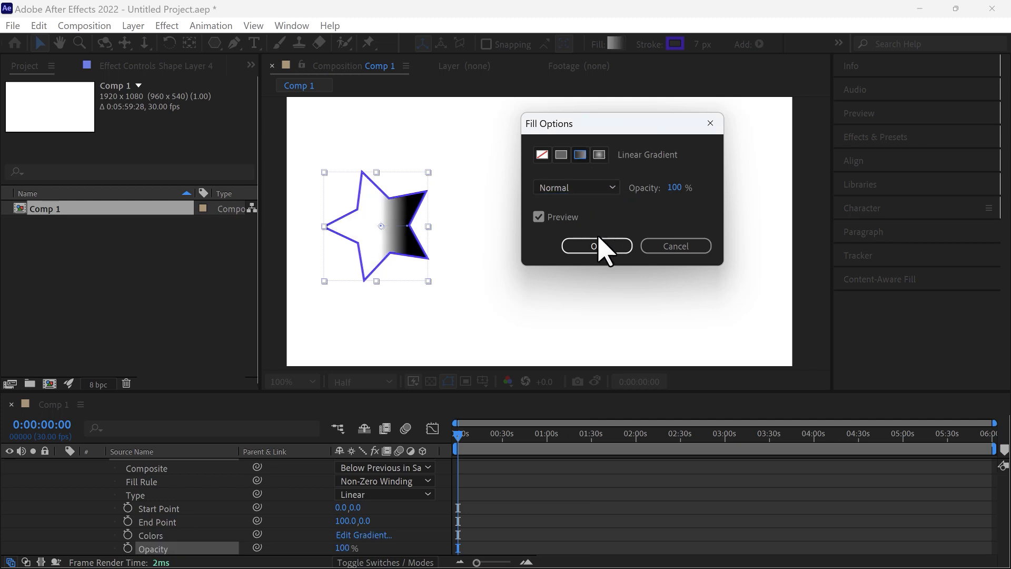
click(586, 246)
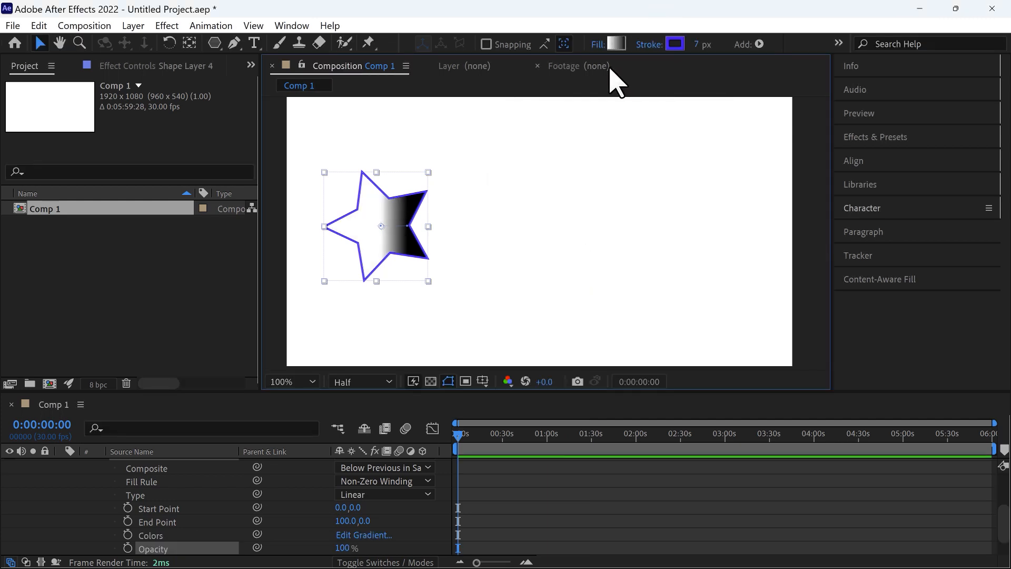
- Set the starting color of the star's gradient fill to purple D000FF
click(615, 46)
drag(529, 204, 627, 51)
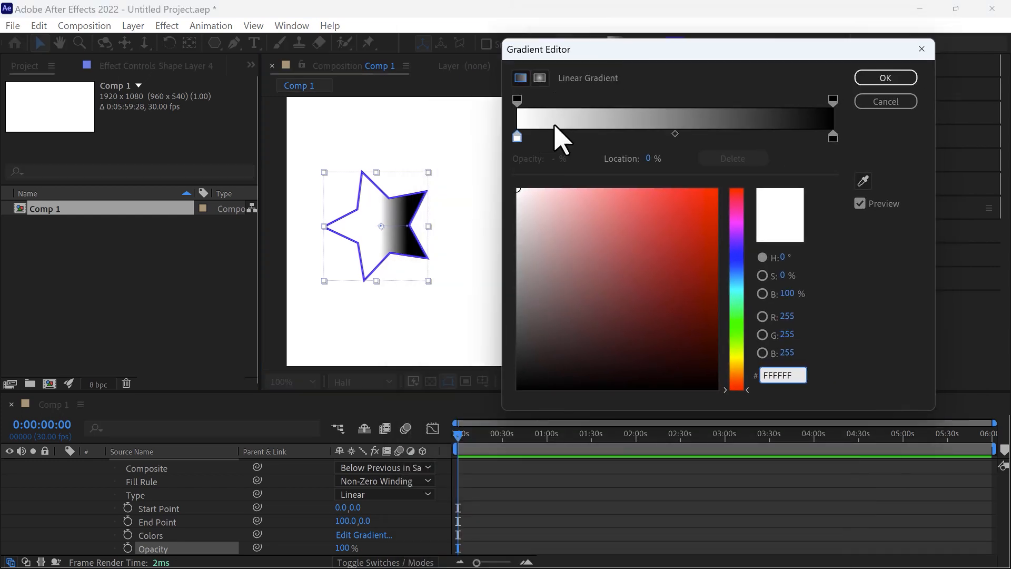
click(516, 139)
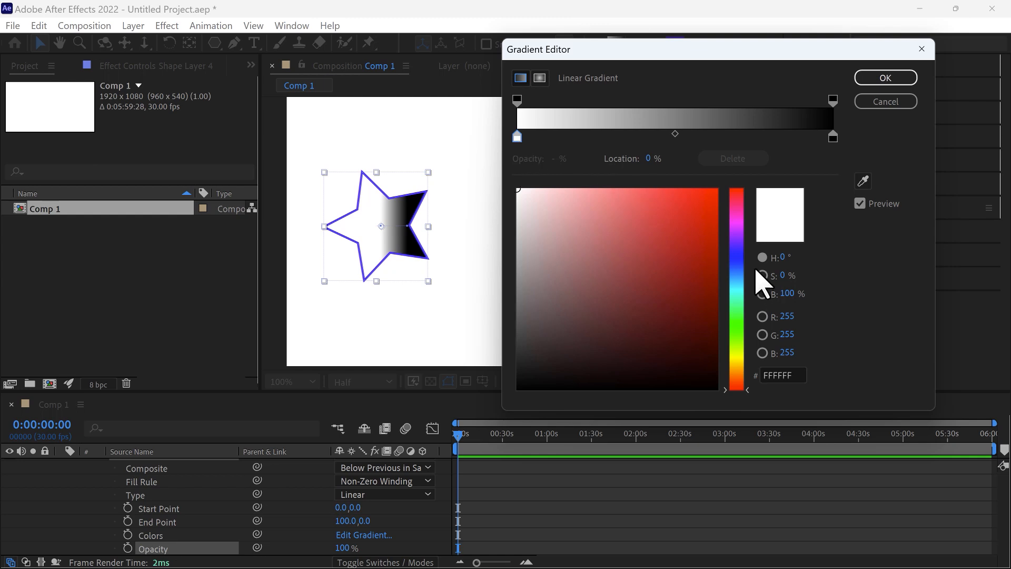
click(736, 229)
drag(707, 202, 739, 157)
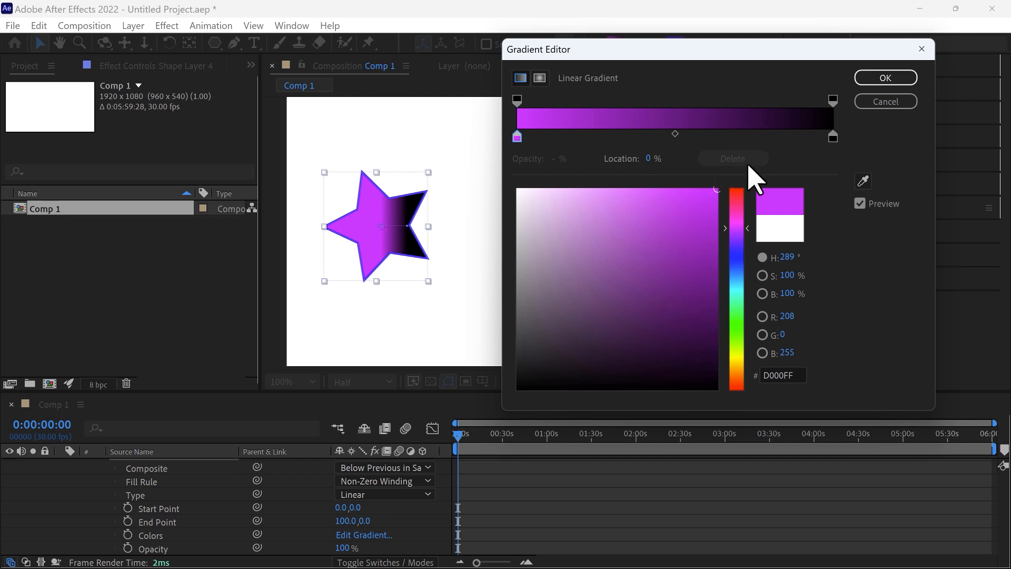
- Set the ending color of the star's gradient fill to blue 000EFF
click(833, 138)
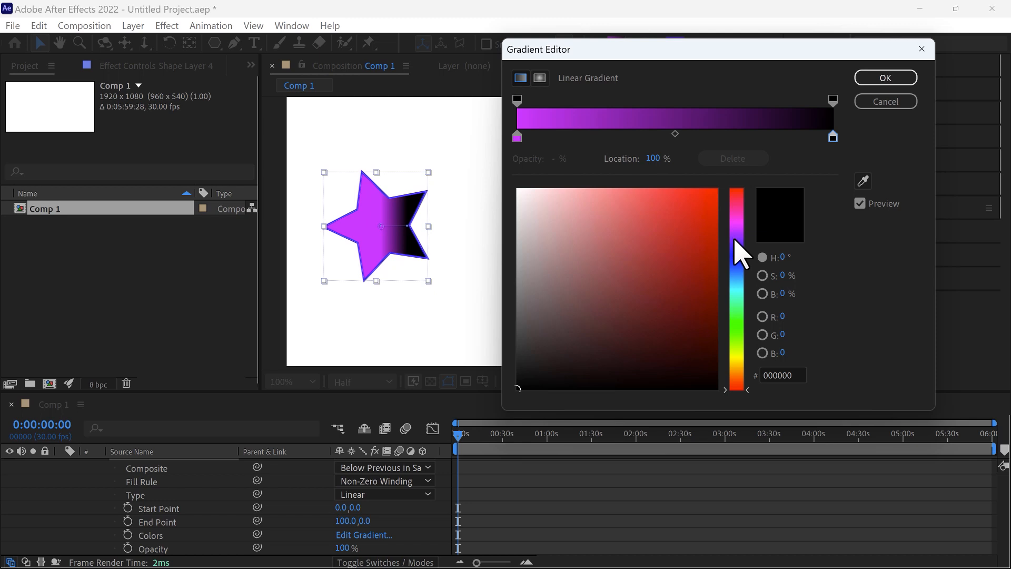
click(737, 258)
drag(706, 221, 802, 158)
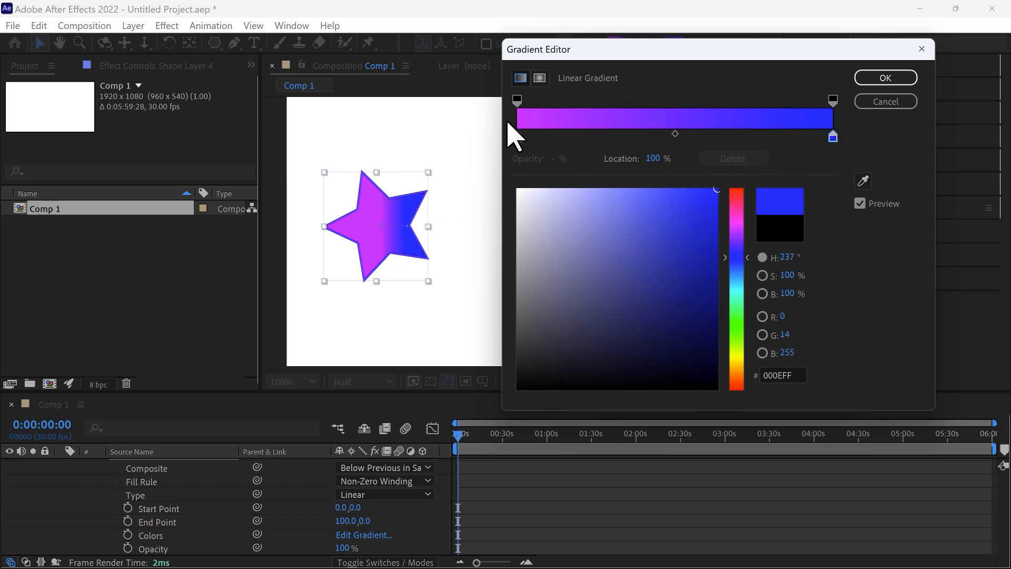
- Preview the purple-to-blue gradient as radial, switch it back to linear and apply it to the star
click(538, 80)
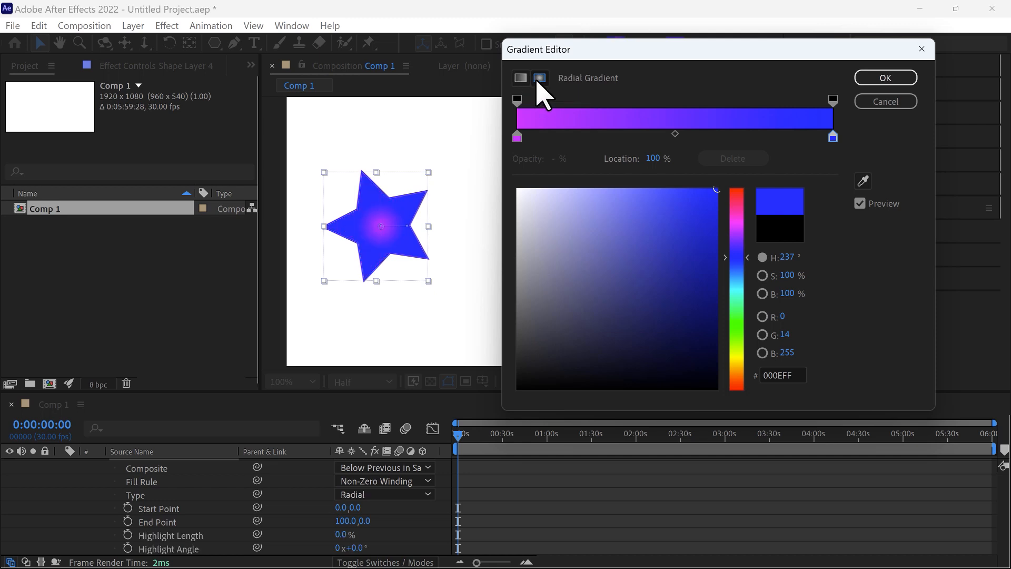
click(520, 79)
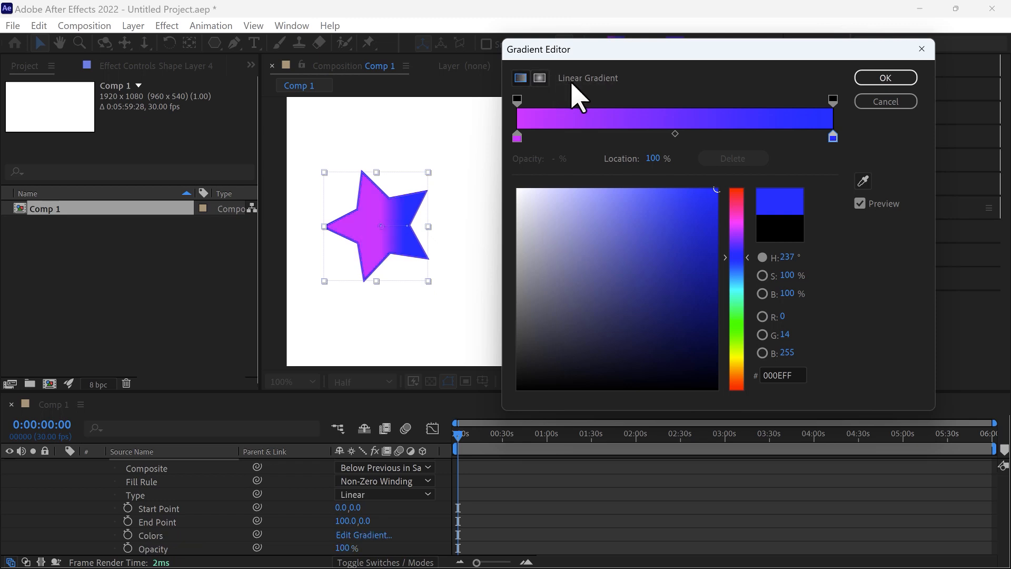
click(890, 79)
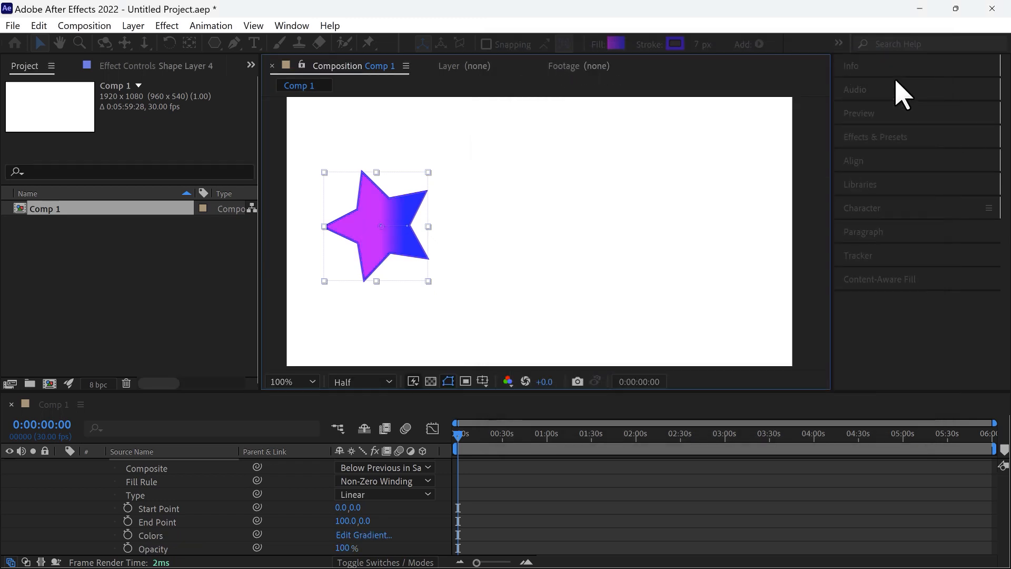
- Review the star's linear gradient colors and inspect the star at 200% magnification, centered in Comp 1's view
click(619, 42)
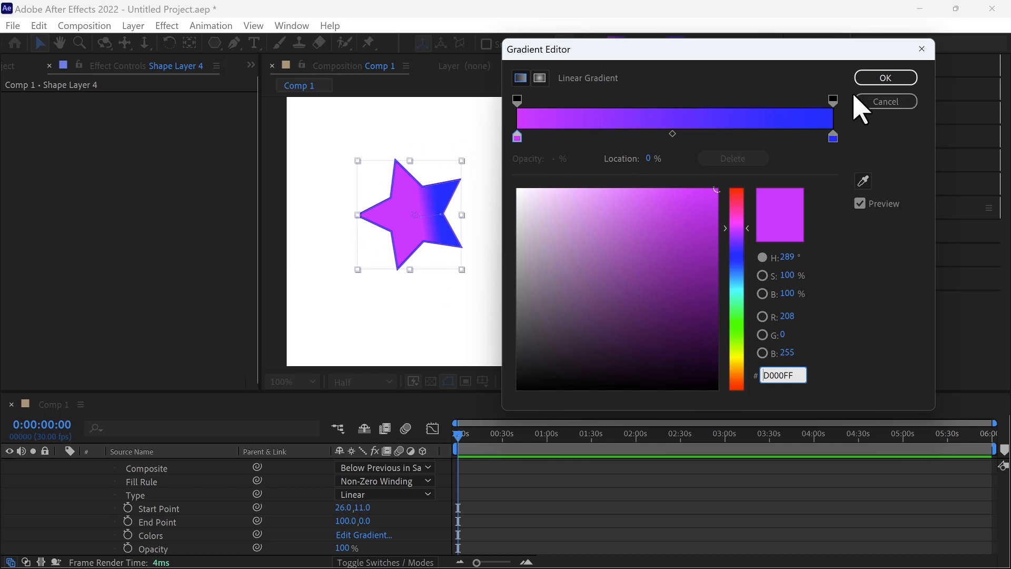
click(876, 78)
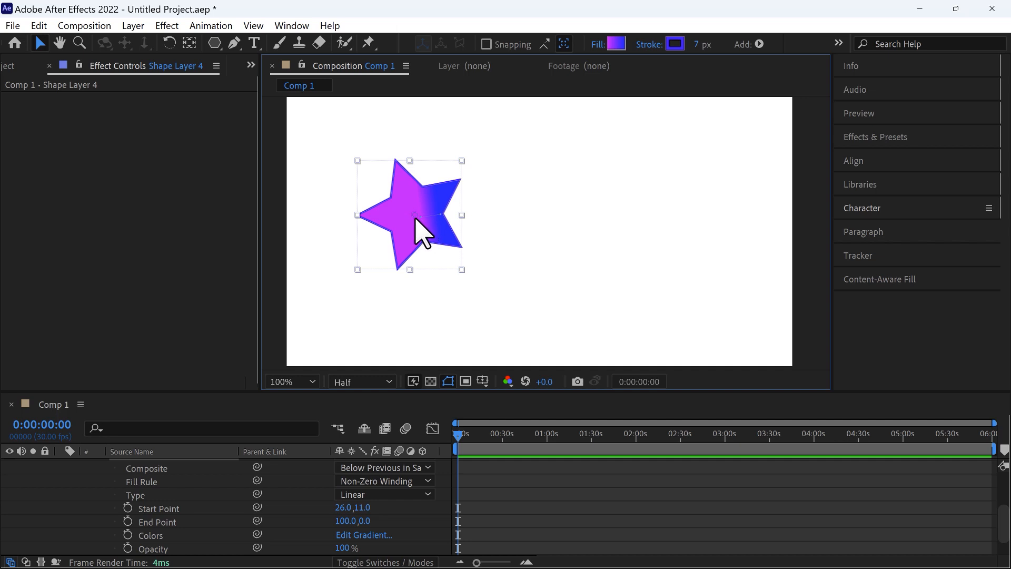
key(period)
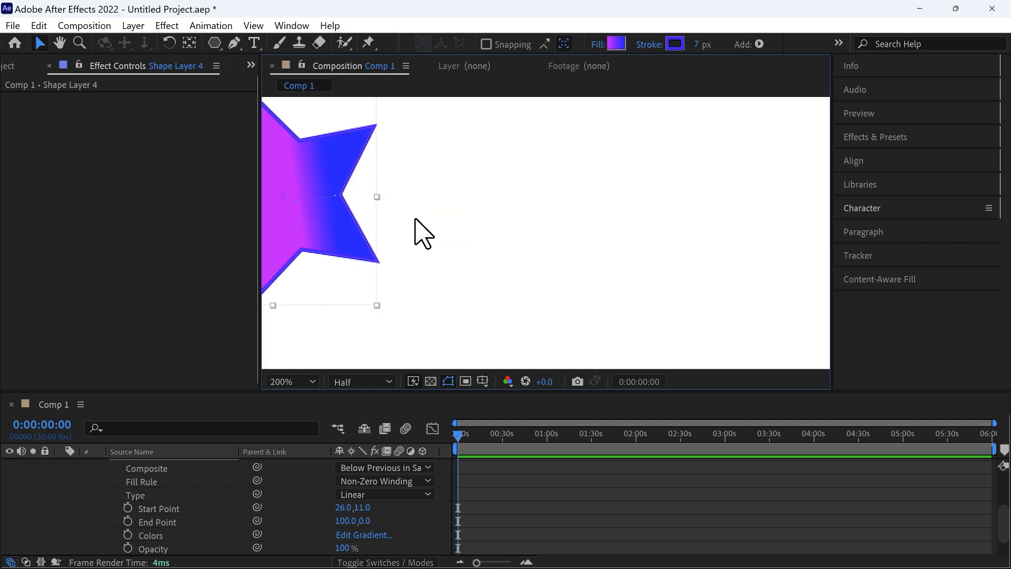
click(59, 42)
mouse_move(311, 195)
mouse_down()
mouse_move(448, 230)
mouse_move(545, 229)
mouse_up()
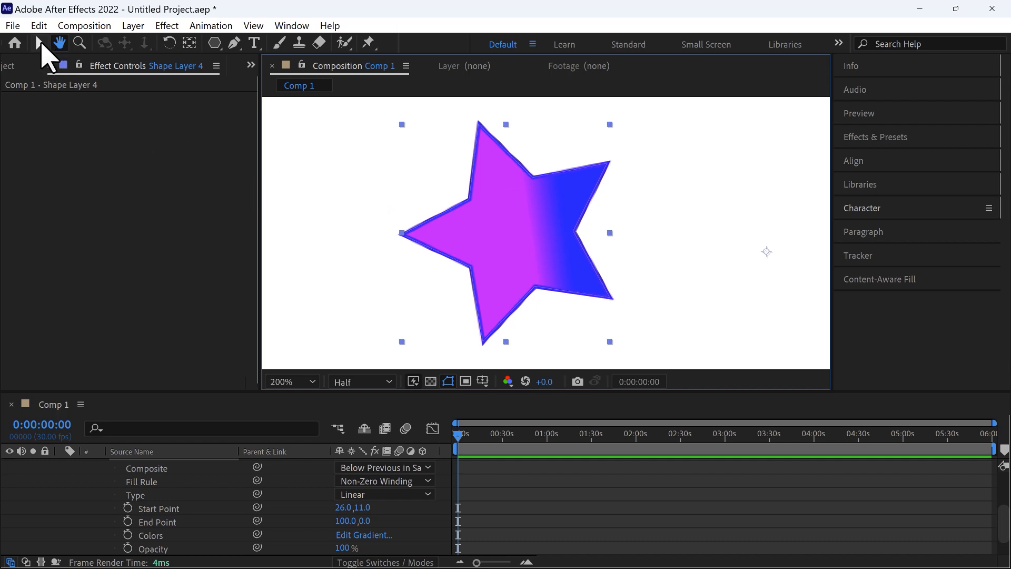
- Move the start point of the star's linear gradient to its lower-left inner corner, at about -84.5, 64.2
click(40, 43)
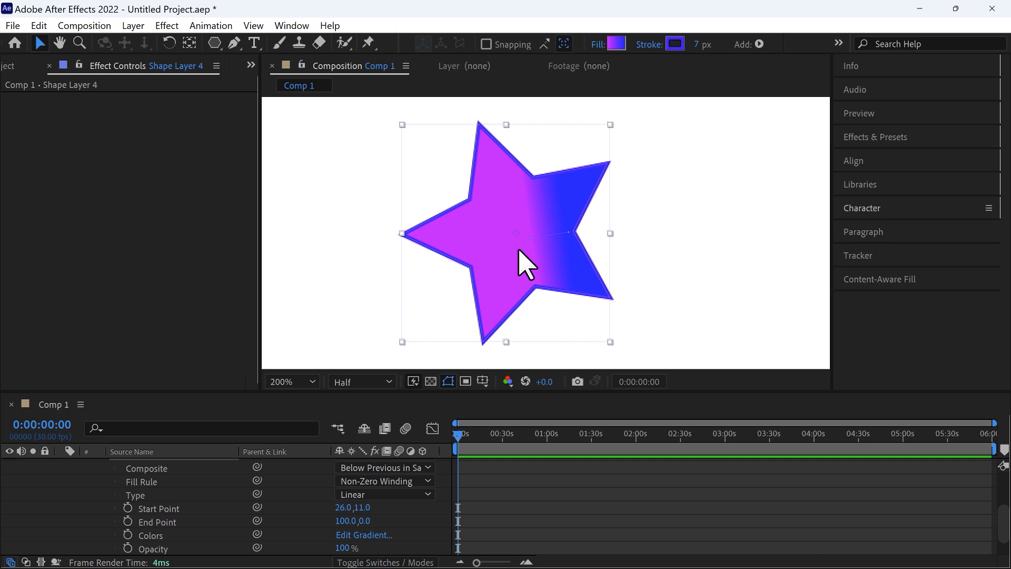
key(h)
mouse_move(514, 248)
mouse_down()
mouse_move(474, 243)
mouse_move(553, 241)
mouse_move(499, 228)
mouse_move(541, 246)
mouse_move(521, 228)
mouse_move(485, 255)
mouse_move(505, 255)
mouse_move(475, 250)
mouse_move(481, 264)
mouse_move(523, 234)
mouse_move(463, 270)
mouse_move(500, 252)
mouse_up()
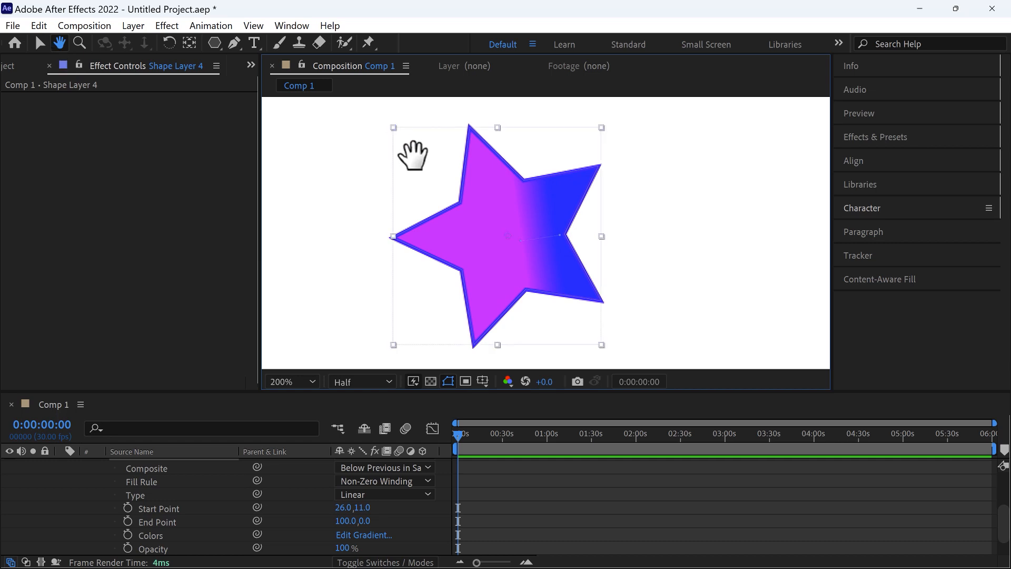
key(v)
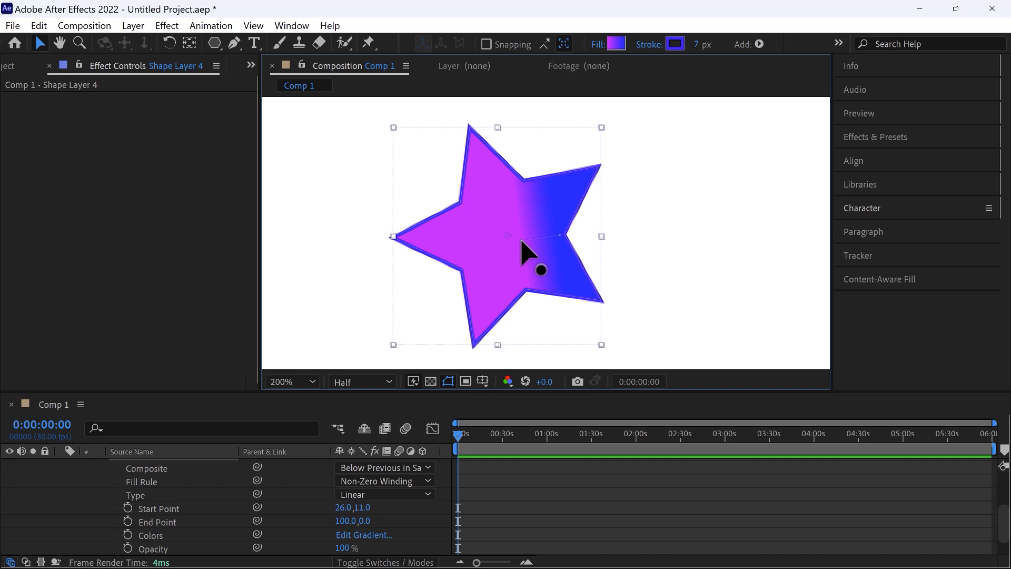
key(period)
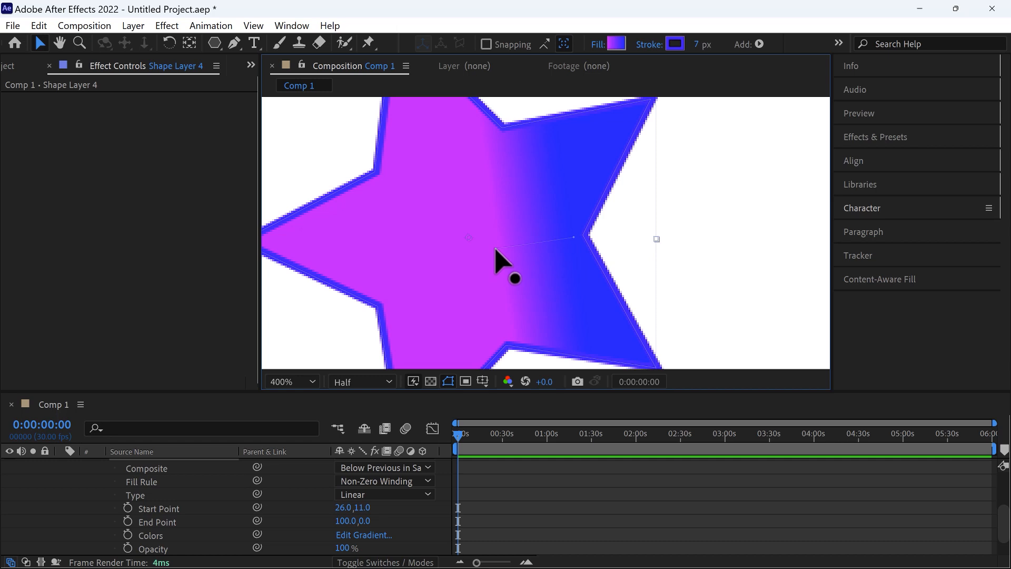
drag(478, 252, 377, 333)
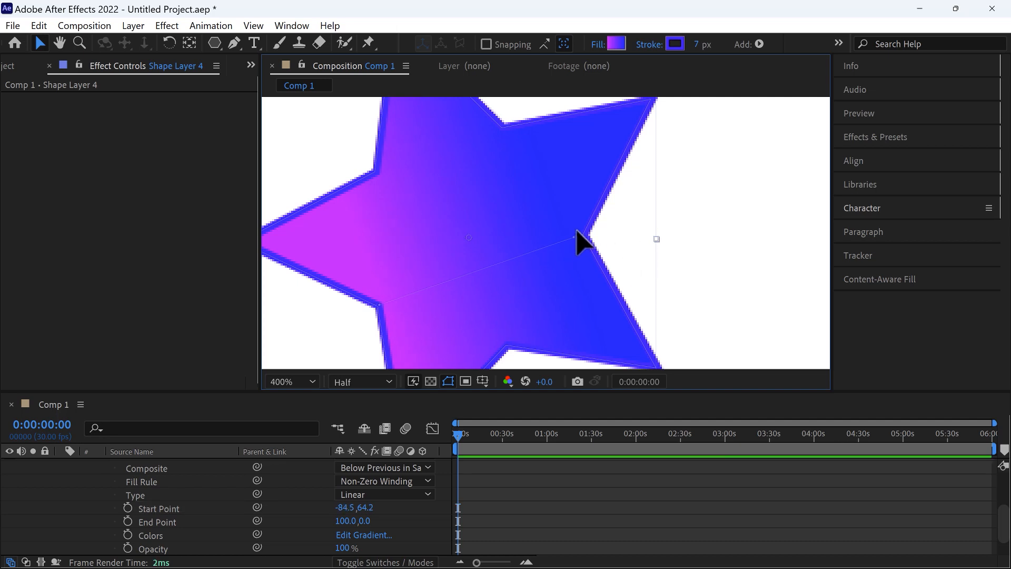
- Move the end point of the star's linear gradient to its upper-right tip, at about 174.8, -130.5
drag(575, 234, 600, 213)
mouse_move(632, 182)
mouse_down()
mouse_move(668, 103)
mouse_move(587, 198)
mouse_up()
key(h)
key(v)
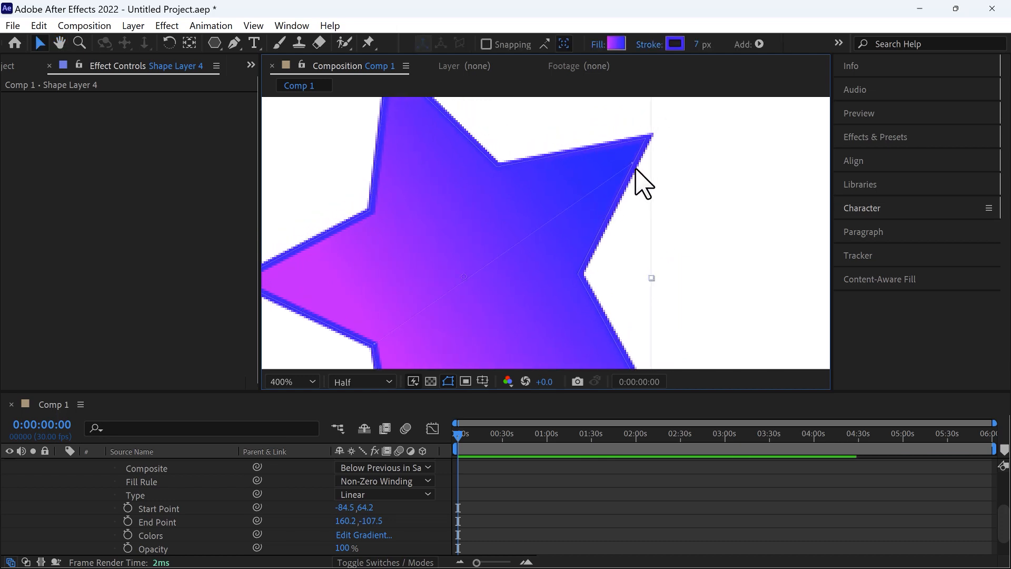
drag(633, 157, 647, 138)
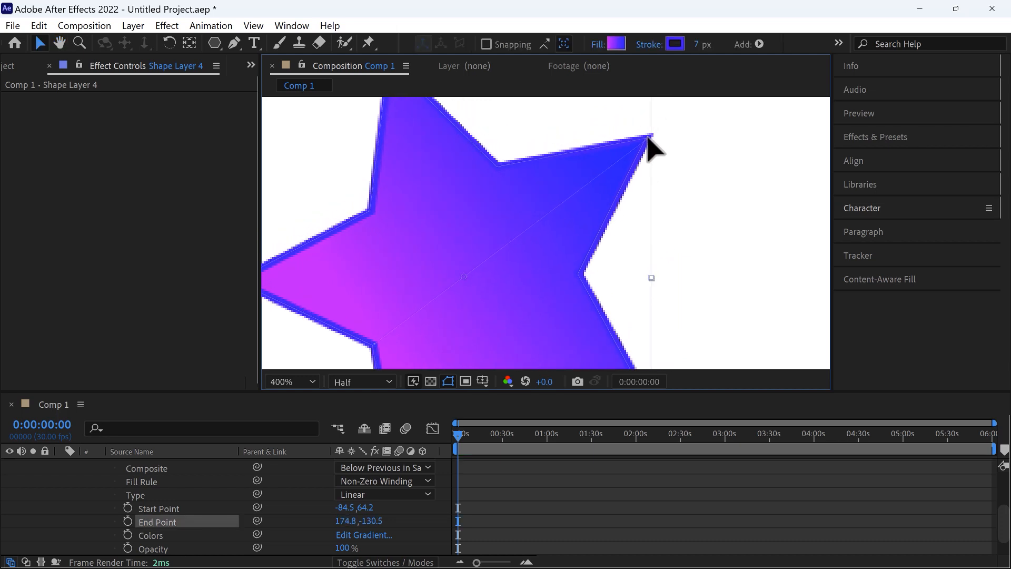
- Move the gradient's start point to the star's lower-left tip, at about -61.2, 201.8
key(h)
mouse_move(467, 271)
mouse_down()
mouse_move(515, 185)
mouse_move(496, 156)
mouse_up()
key(v)
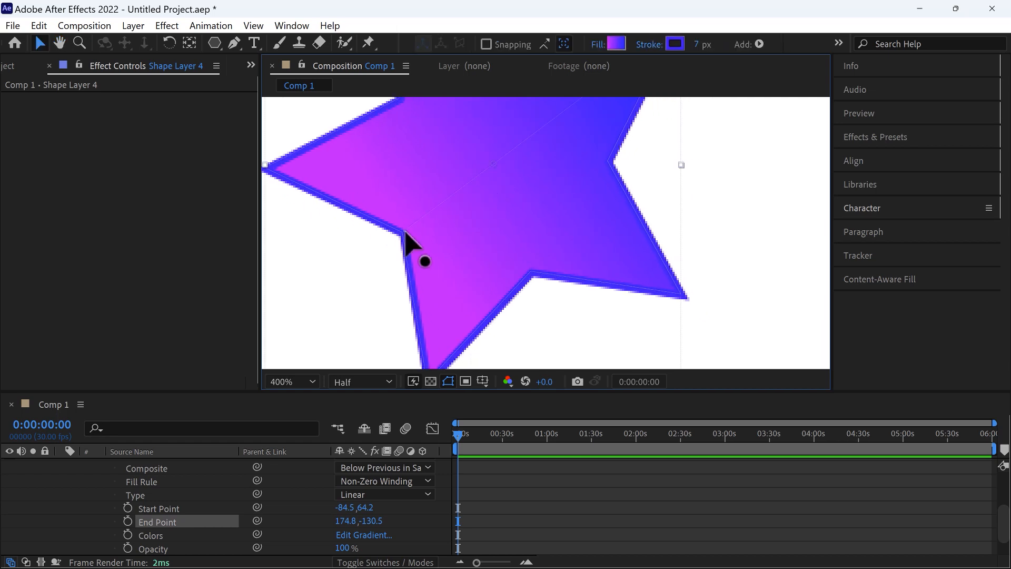
drag(407, 247, 435, 256)
key(h)
key(v)
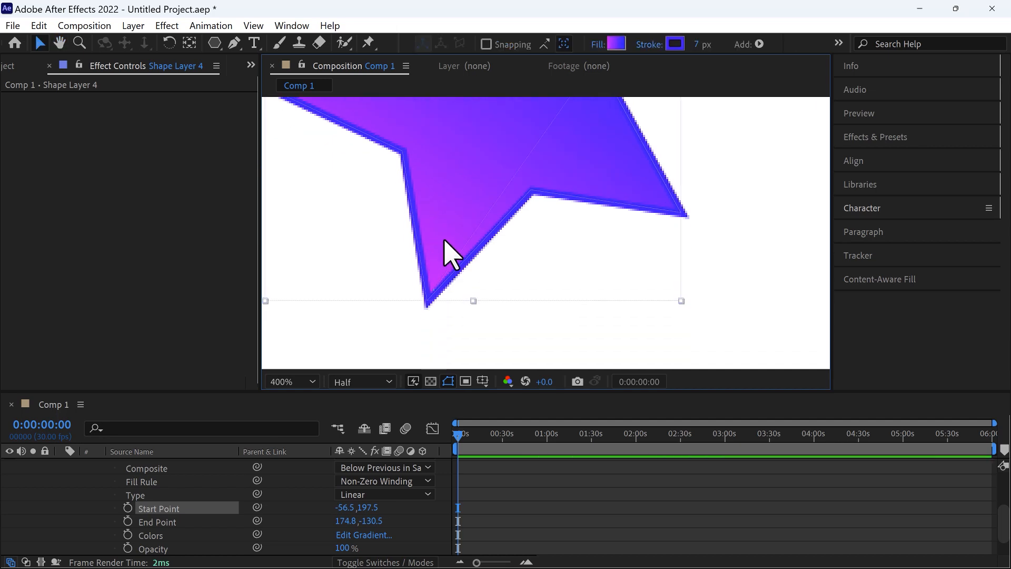
drag(435, 290, 431, 292)
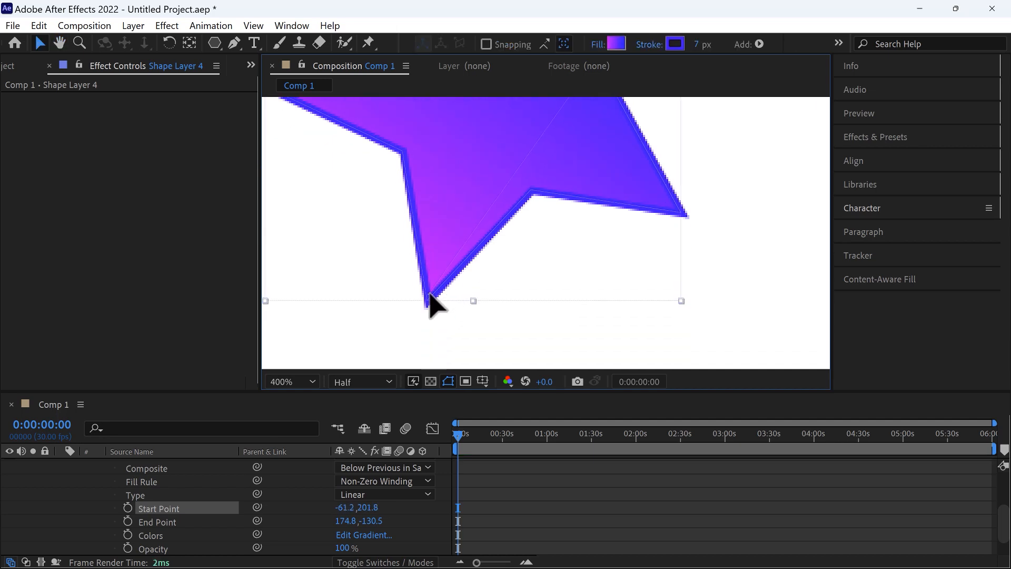
- Select the gradient-filled star in Comp 1 and delete it
key(slash)
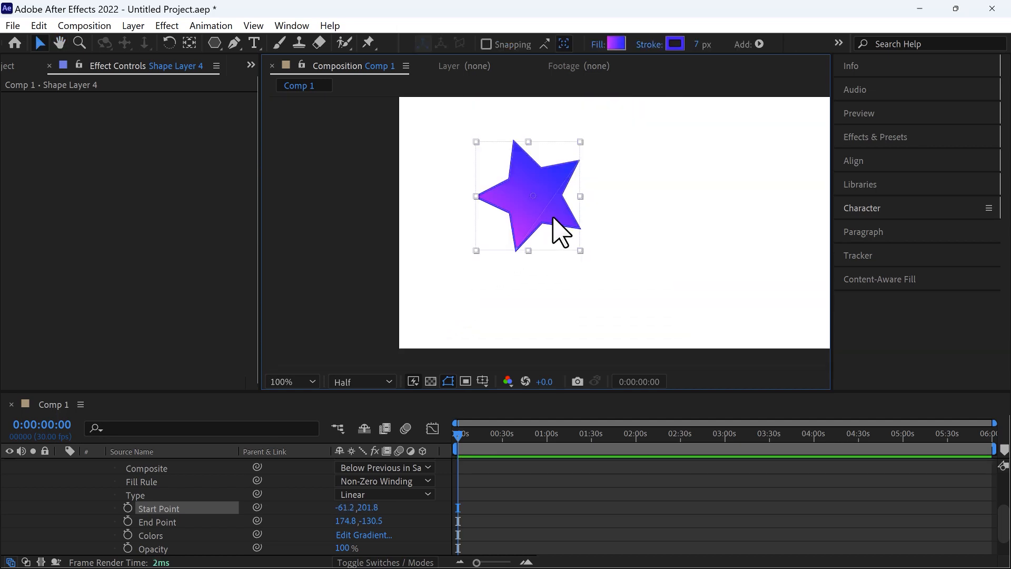
click(447, 169)
click(562, 183)
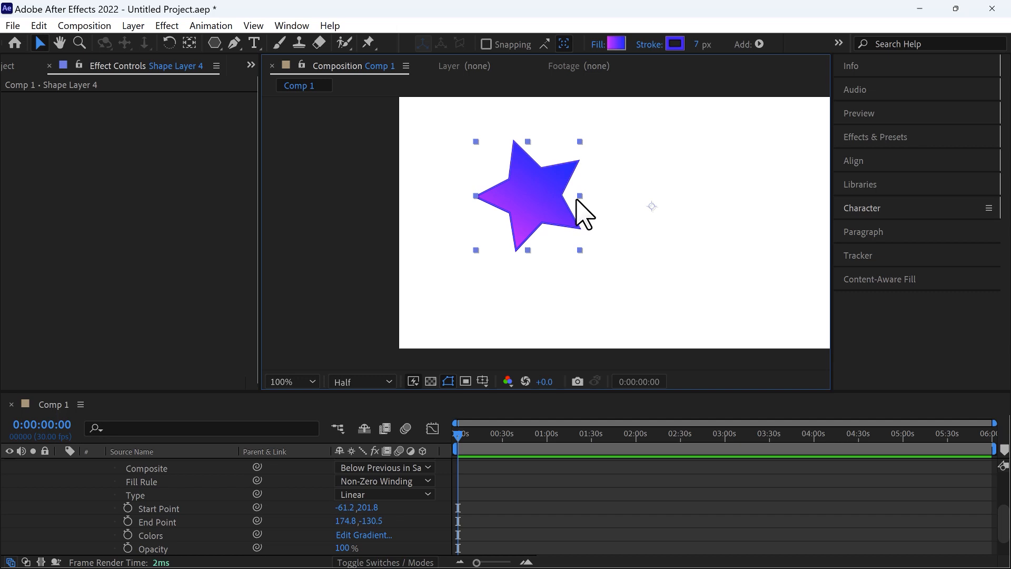
key(Delete)
- Draw a slightly wide ellipse with the purple-to-blue gradient fill and move it into the composition's upper-left area
drag(220, 41, 307, 90)
drag(521, 163, 654, 275)
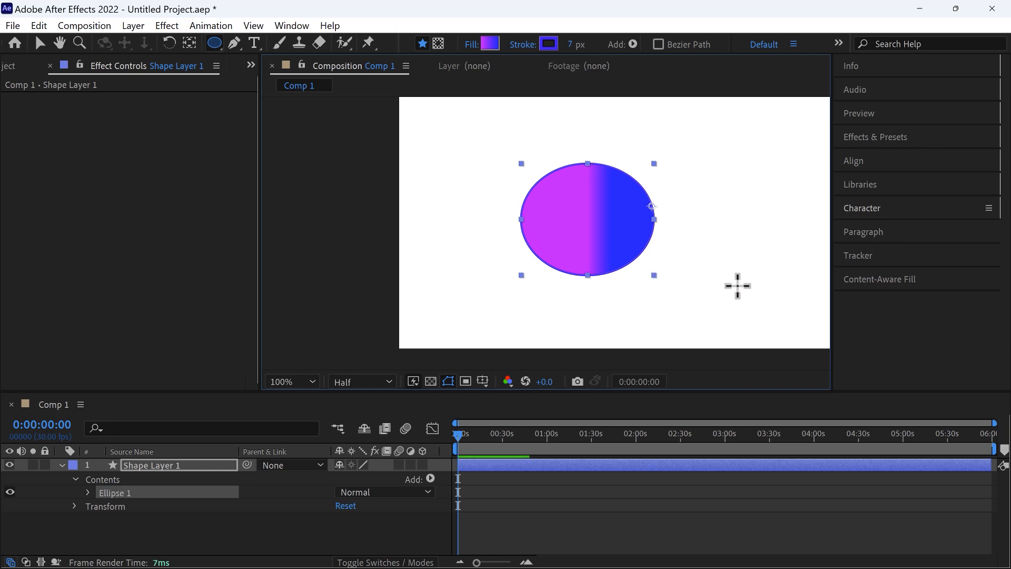
click(39, 43)
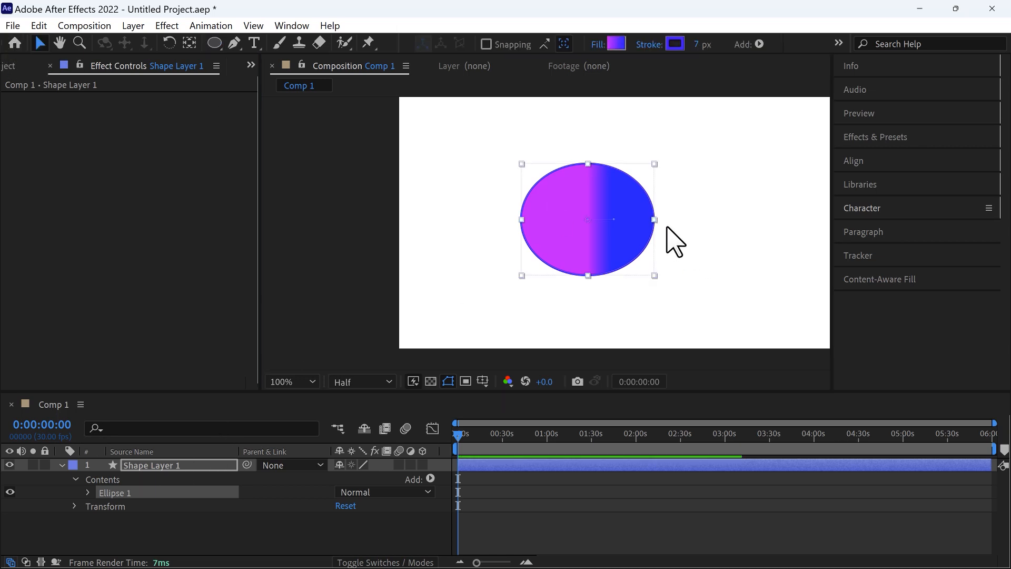
drag(639, 219, 564, 197)
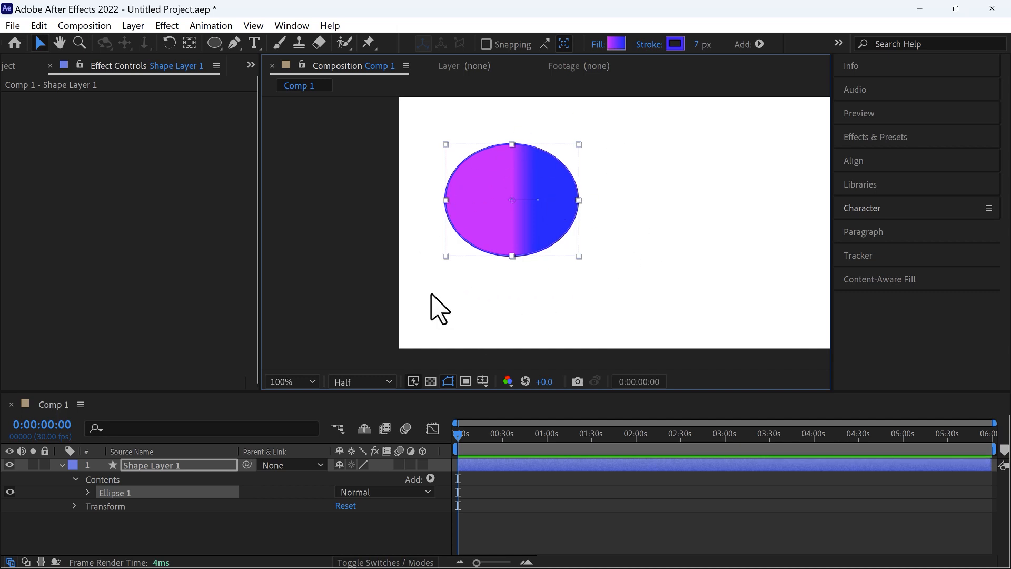
- Draw a circle to the right of the ellipse, within the same shape layer
click(214, 44)
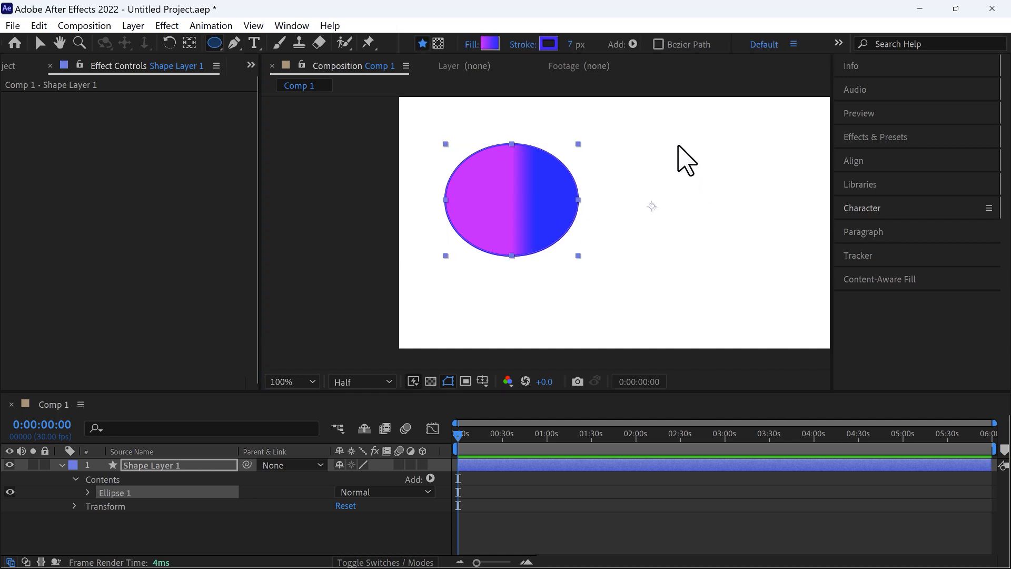
drag(677, 145, 817, 282)
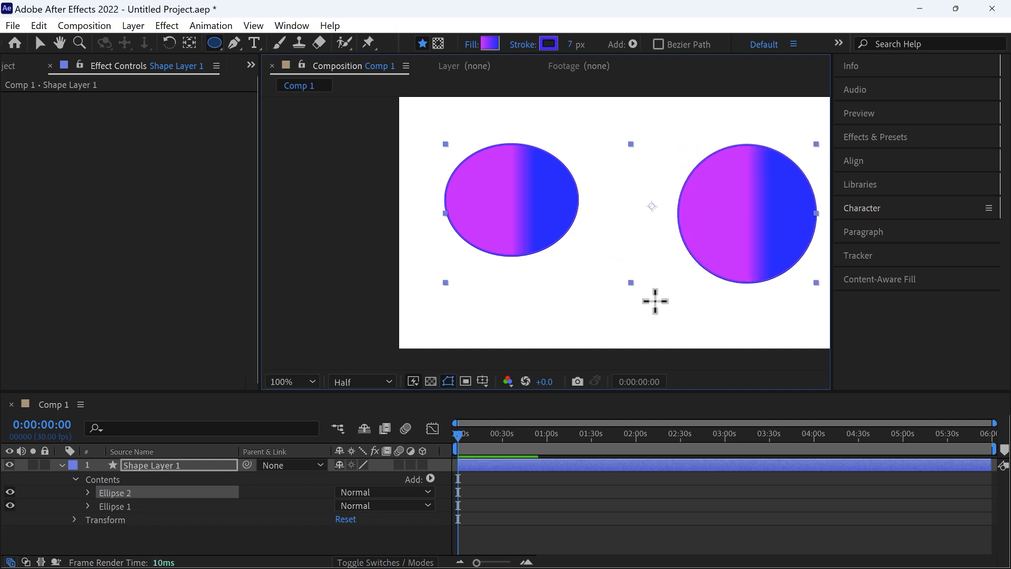
key(v)
- Toggle the visibility of Shape Layer 1 off and on, and delete the layer with both shapes
click(158, 505)
click(130, 468)
ctrl+click(95, 463)
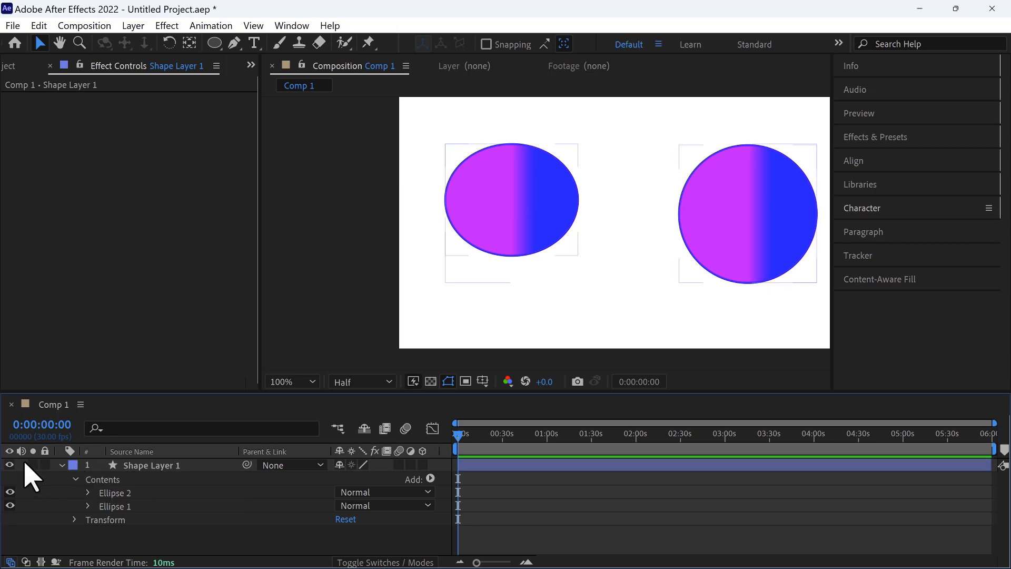
click(9, 465)
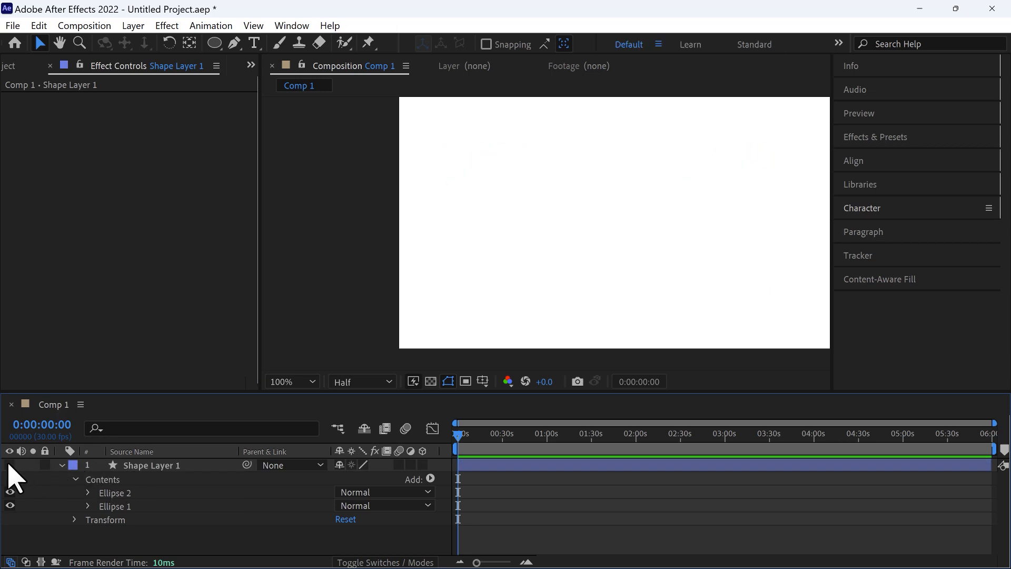
click(9, 466)
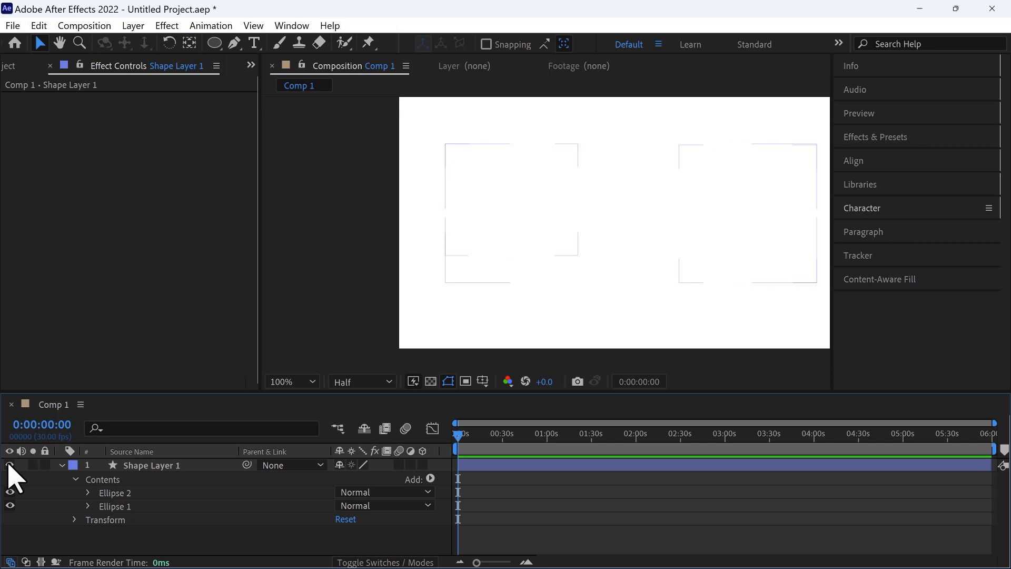
click(9, 466)
click(9, 465)
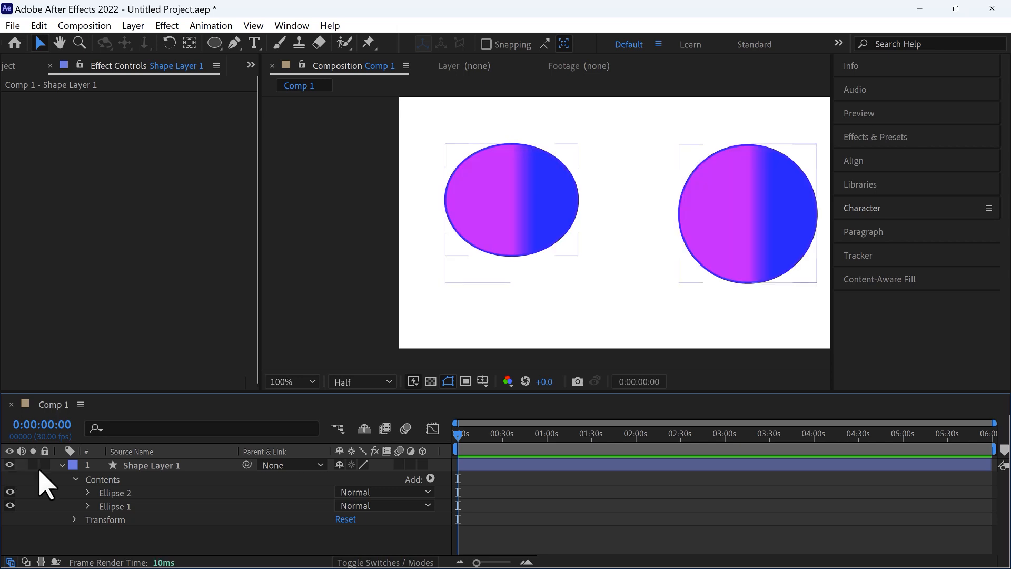
click(174, 480)
key(Delete)
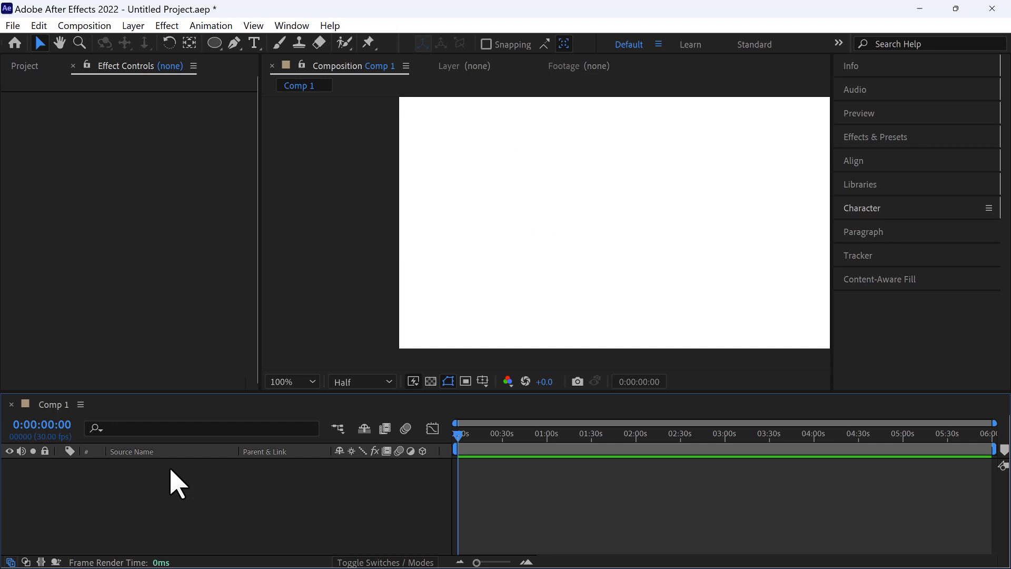
- Draw a wide horizontal ellipse in the composition's upper-left area, deselect its shape layer and collapse the layer's properties
click(215, 43)
drag(452, 140, 552, 209)
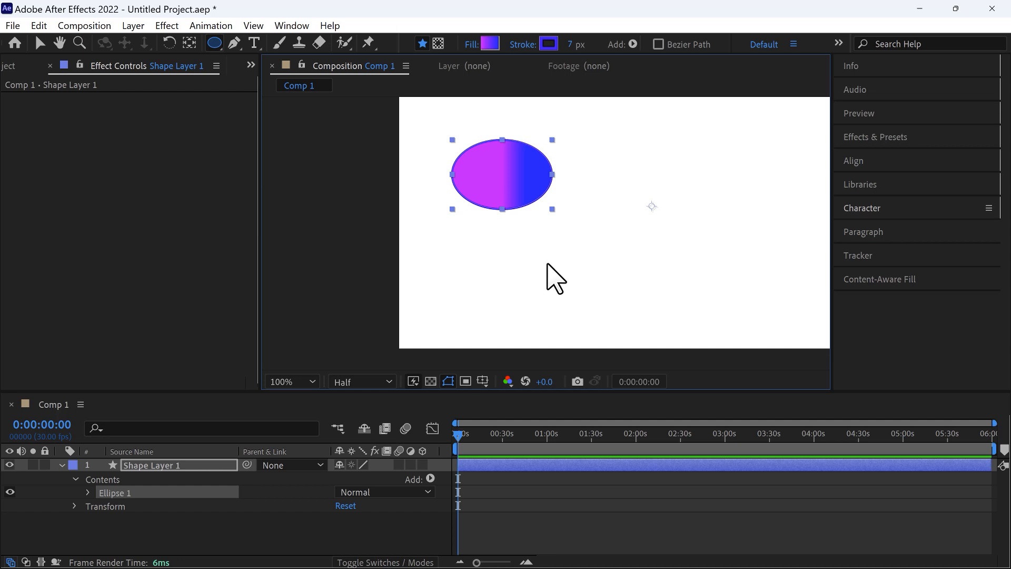
key(v)
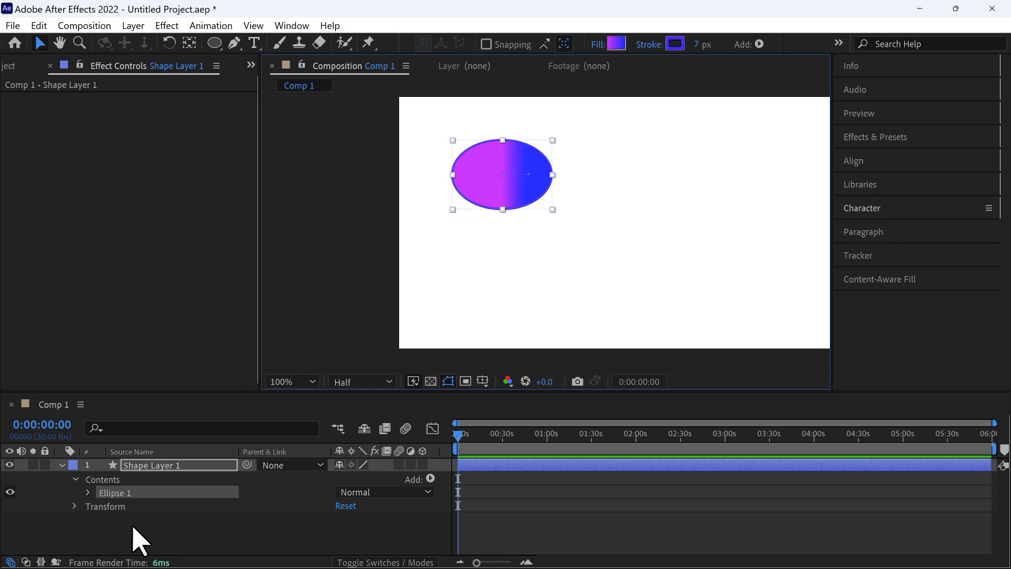
click(140, 540)
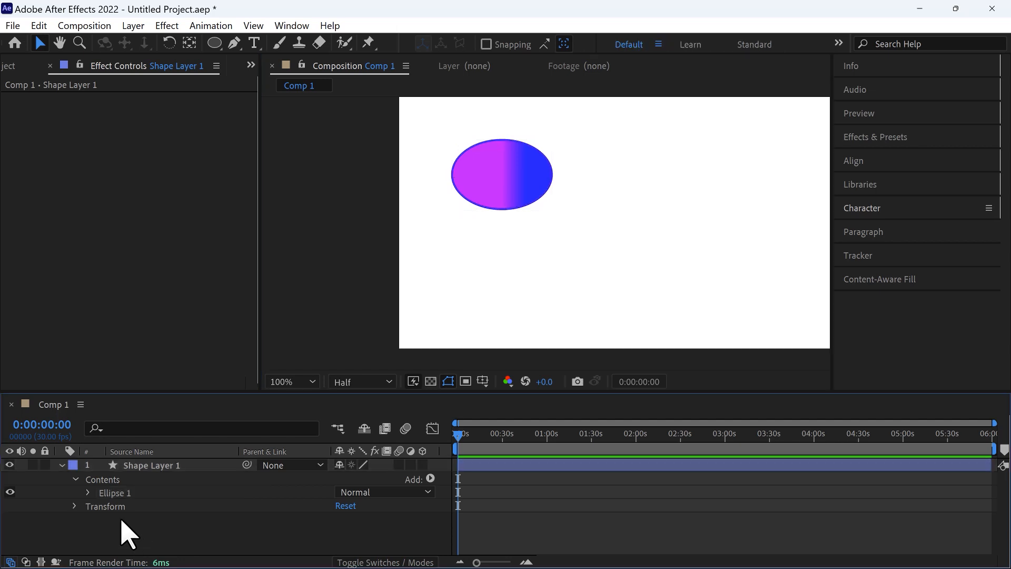
click(62, 464)
click(65, 491)
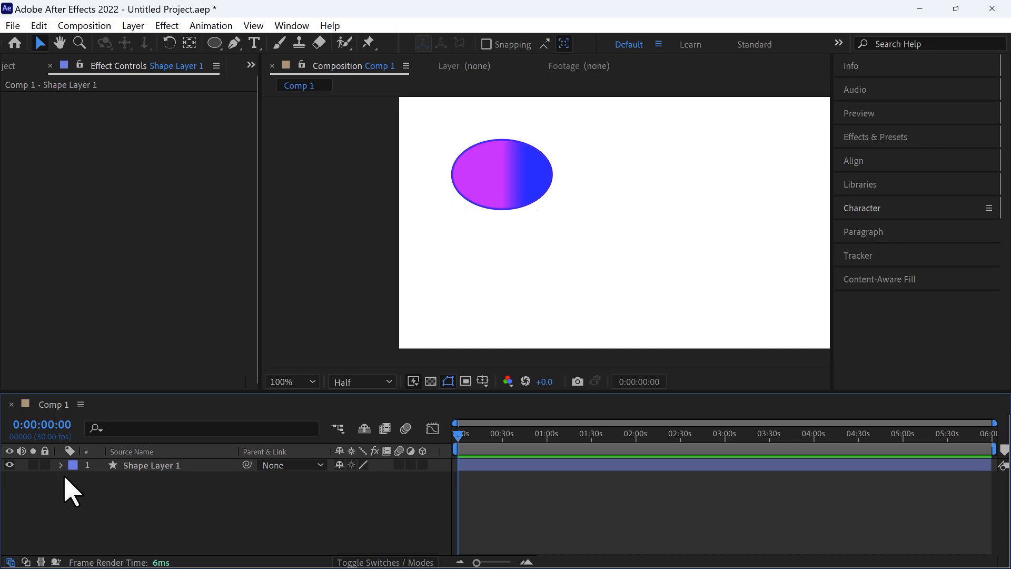
- With no layer selected, draw a circle to the right of the ellipse on a separate shape layer
click(60, 467)
click(789, 227)
click(213, 42)
mouse_move(605, 163)
mouse_down()
mouse_move(723, 259)
mouse_move(693, 217)
mouse_move(701, 221)
mouse_up()
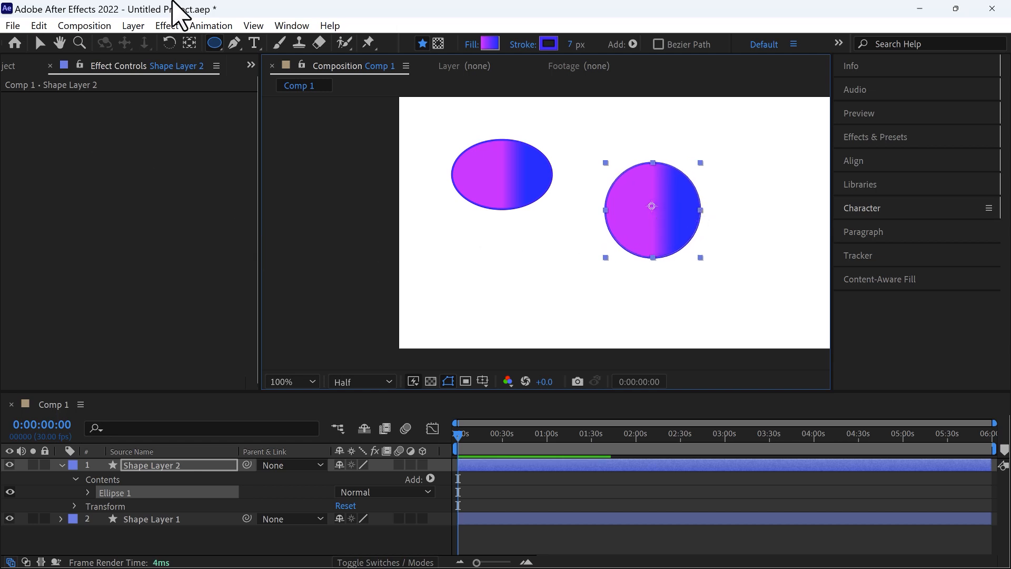
click(38, 45)
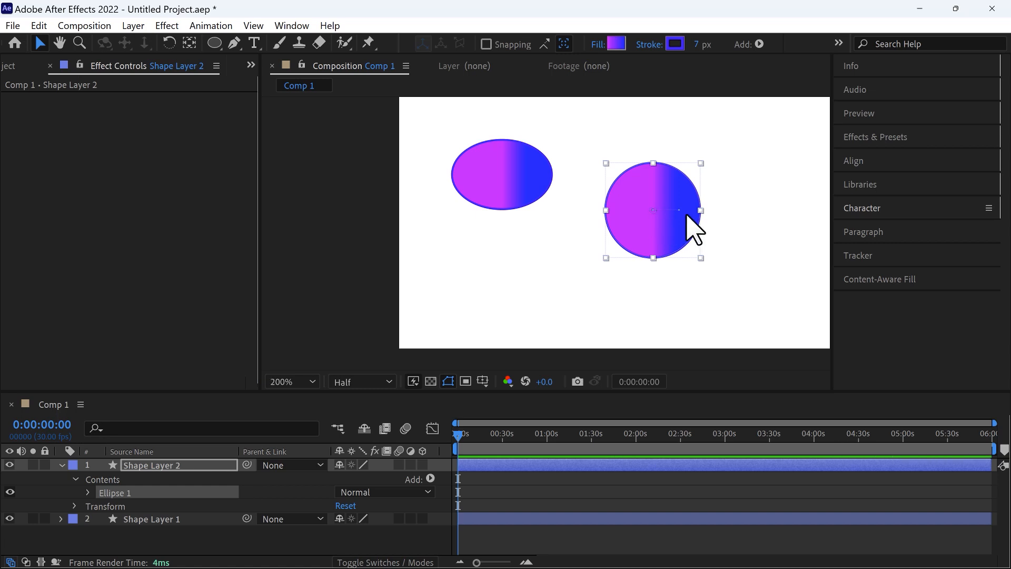
- Move the end point of the circle's linear gradient to the circle's right edge
key(period)
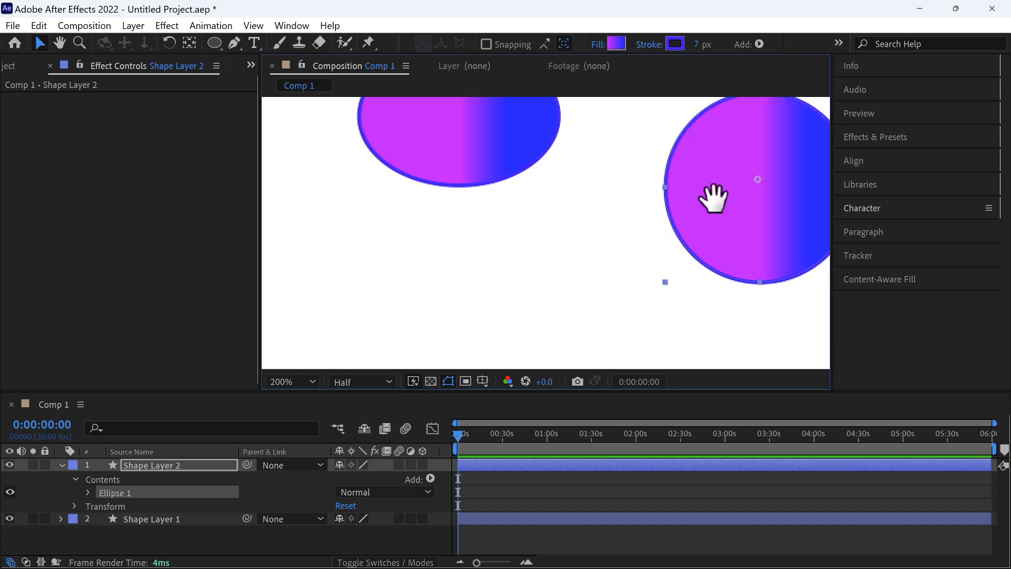
key(h)
drag(736, 196, 493, 239)
key(v)
drag(573, 230, 612, 230)
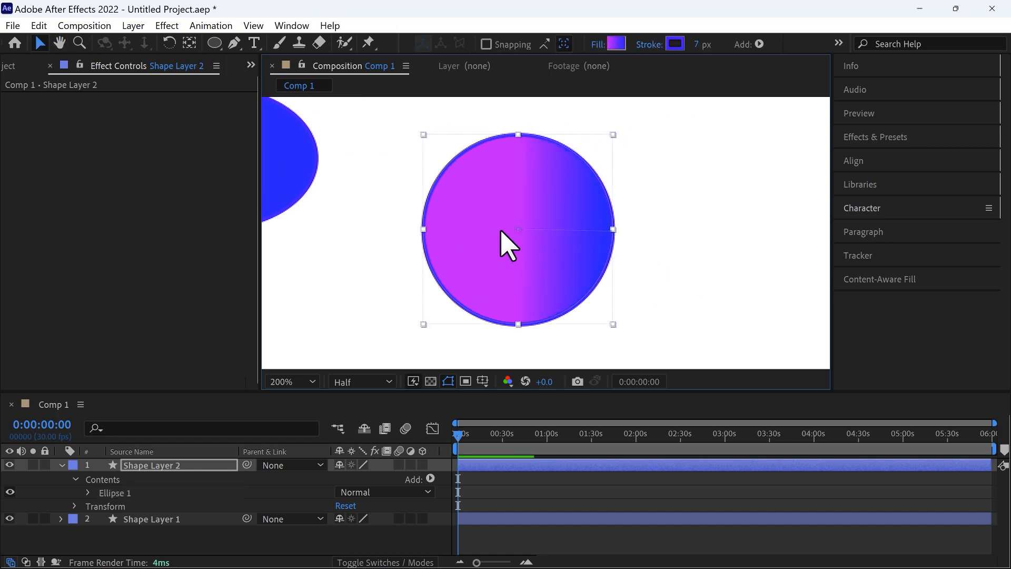
- Move the start point of the circle's gradient to just below the middle of its left edge
drag(513, 228, 468, 237)
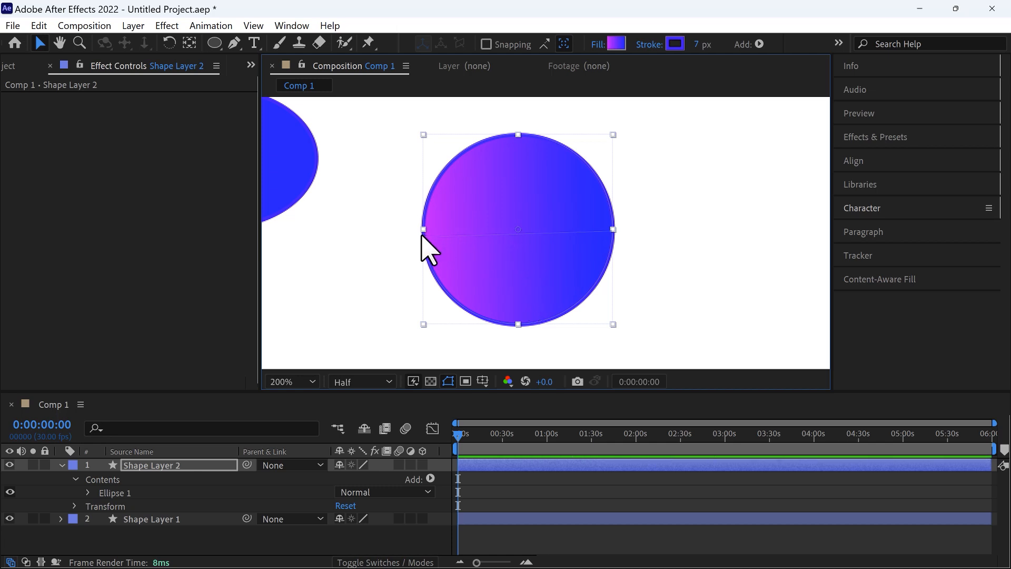
drag(466, 234, 422, 241)
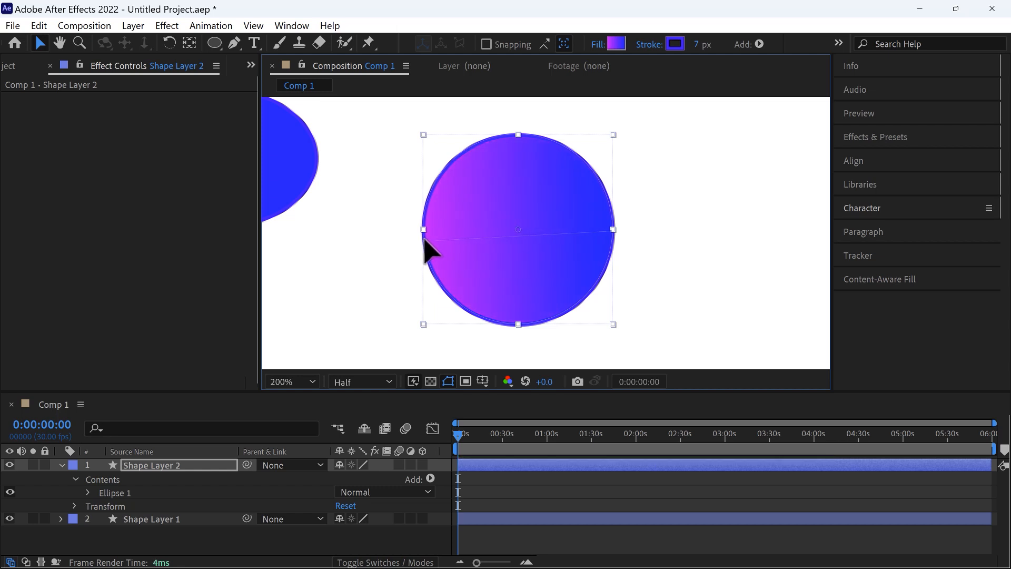
scroll(682, 298, down, 4)
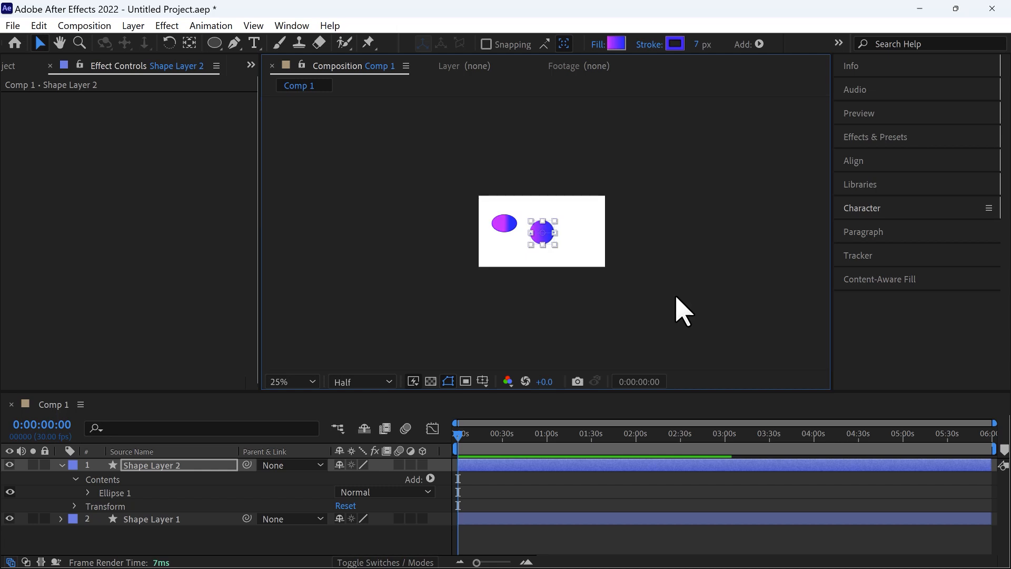
scroll(571, 279, up, 4)
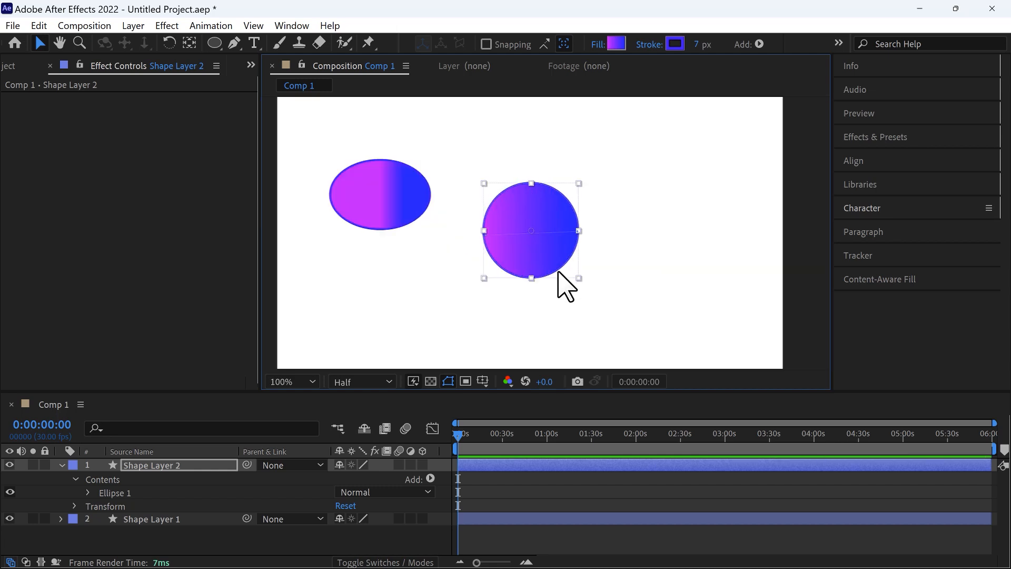
scroll(558, 270, down, 2)
scroll(559, 282, up, 2)
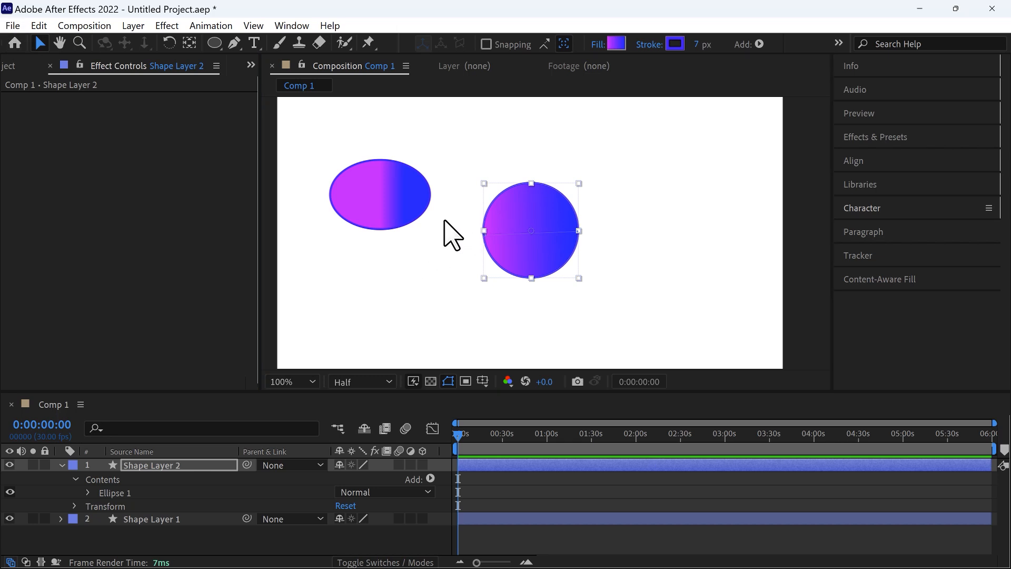
- Delete the ellipse and circle shape layers from the composition
click(412, 196)
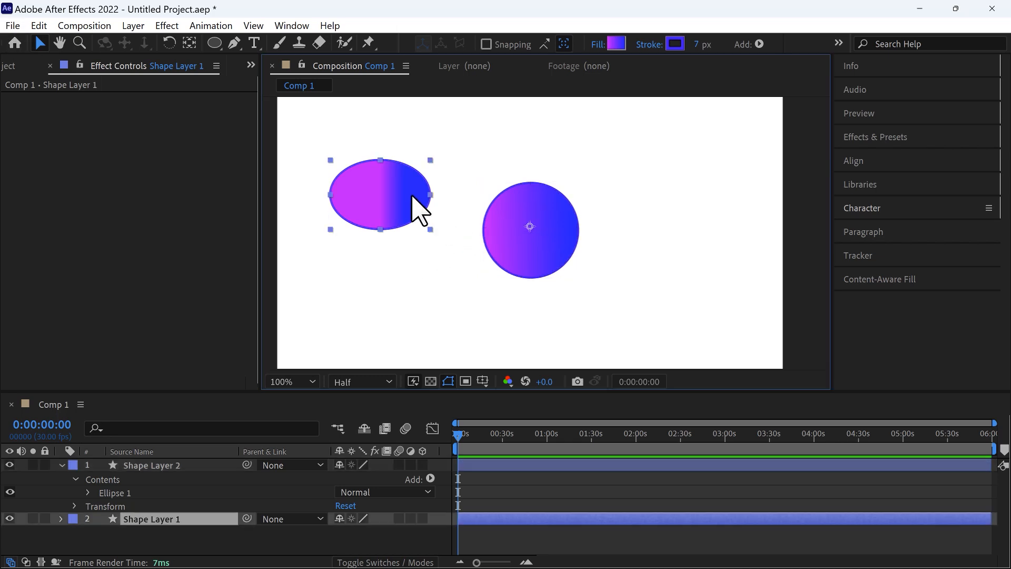
key(Delete)
click(521, 232)
key(Delete)
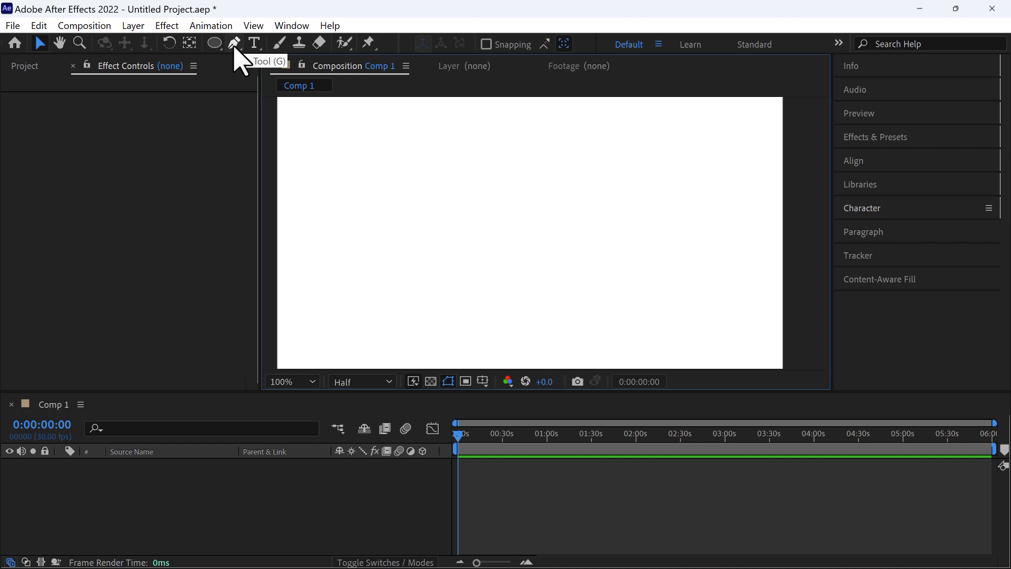
- With the Pen tool, begin a curved path near the composition's center and shape the flower's upper-left petal
click(214, 44)
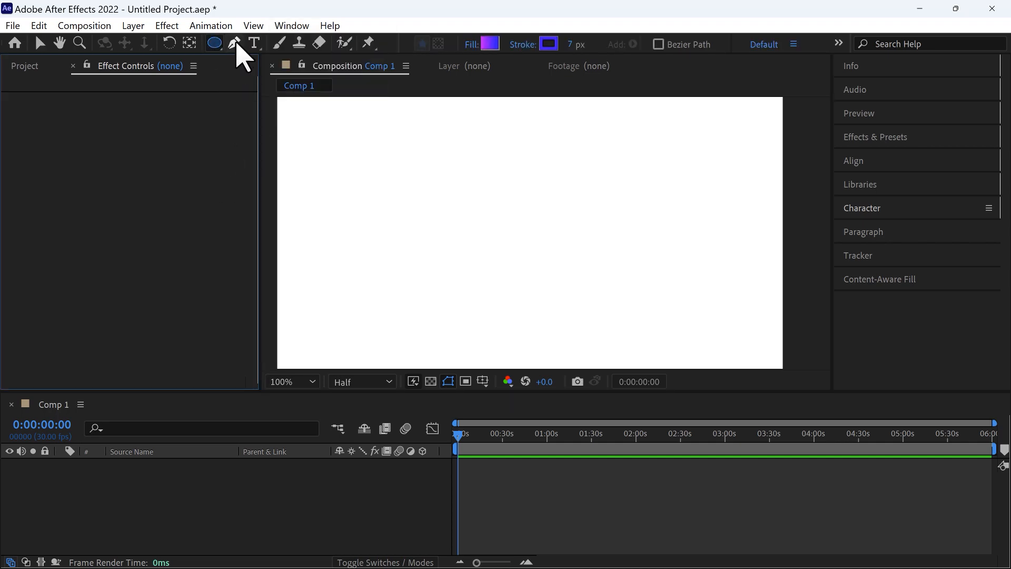
click(235, 43)
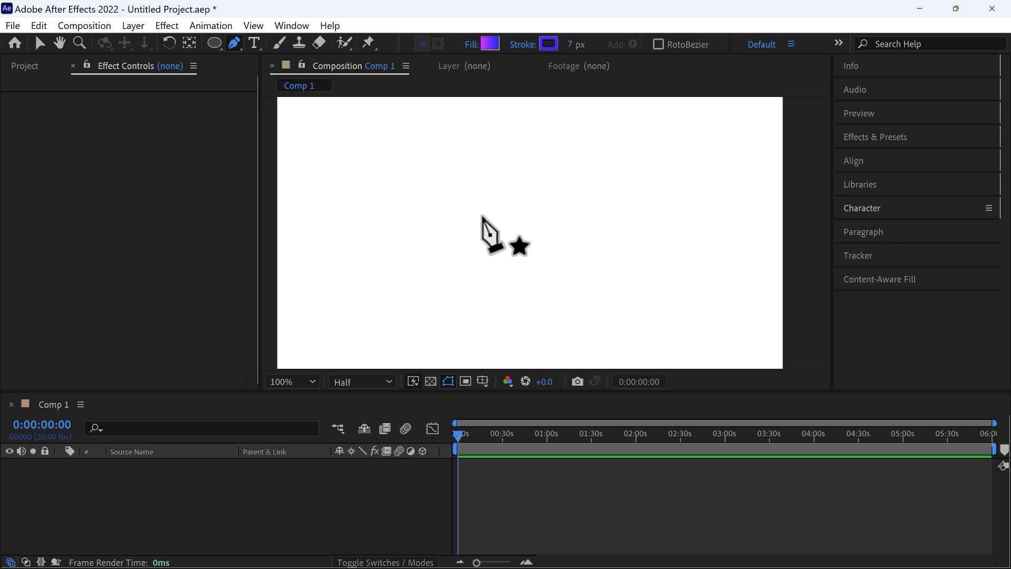
click(482, 217)
click(436, 155)
drag(439, 149, 444, 137)
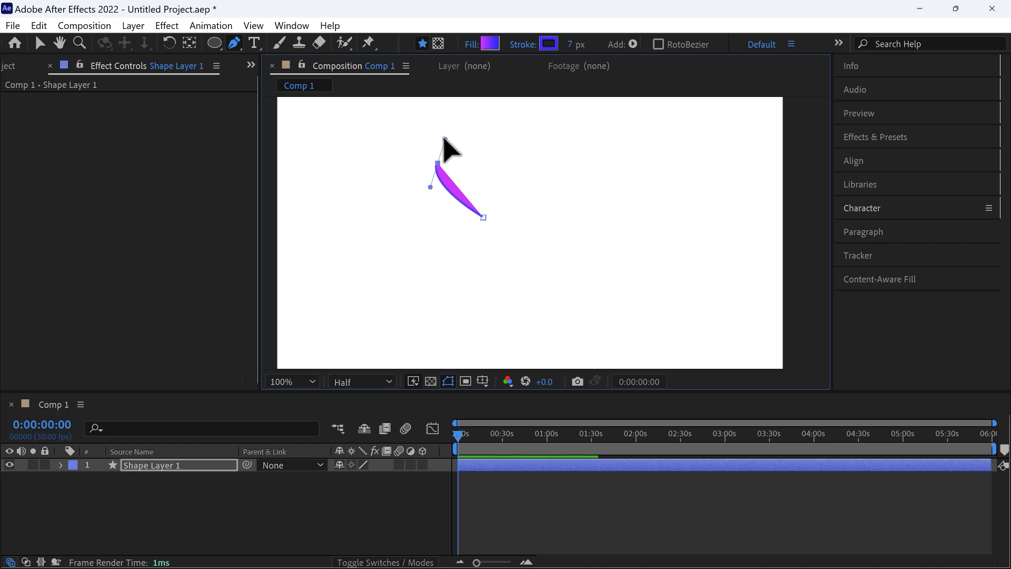
drag(444, 138, 445, 139)
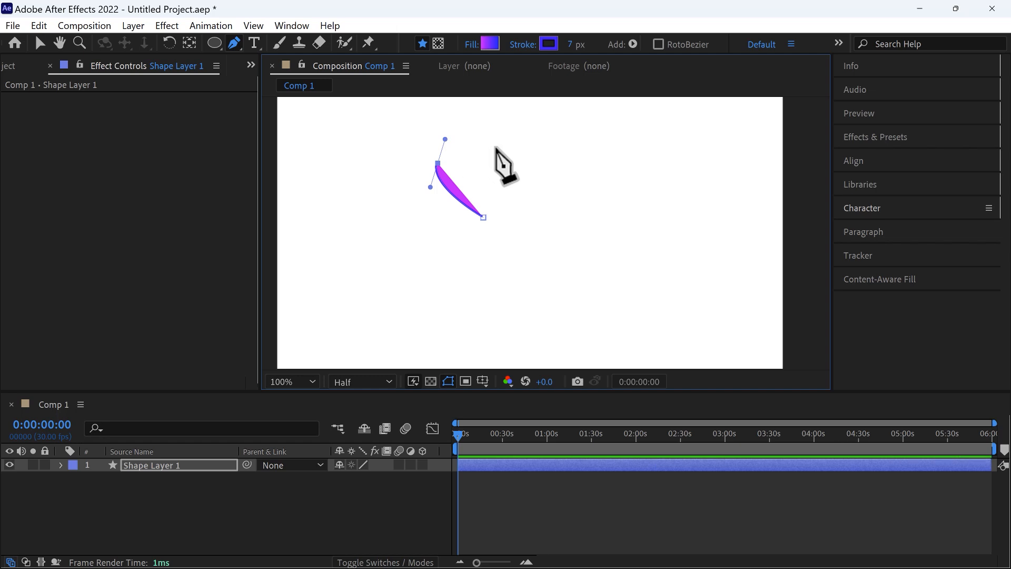
drag(491, 157, 505, 211)
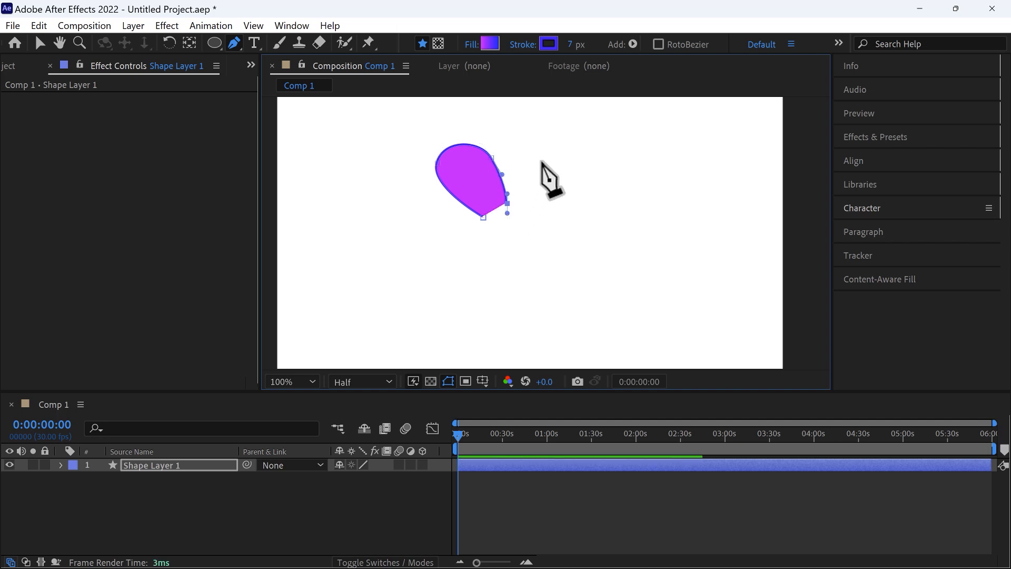
- Continue the path with curved upper-right, lower-right and lower-left petals, closing it at its starting point
drag(518, 203, 525, 223)
click(528, 229)
drag(533, 241, 508, 246)
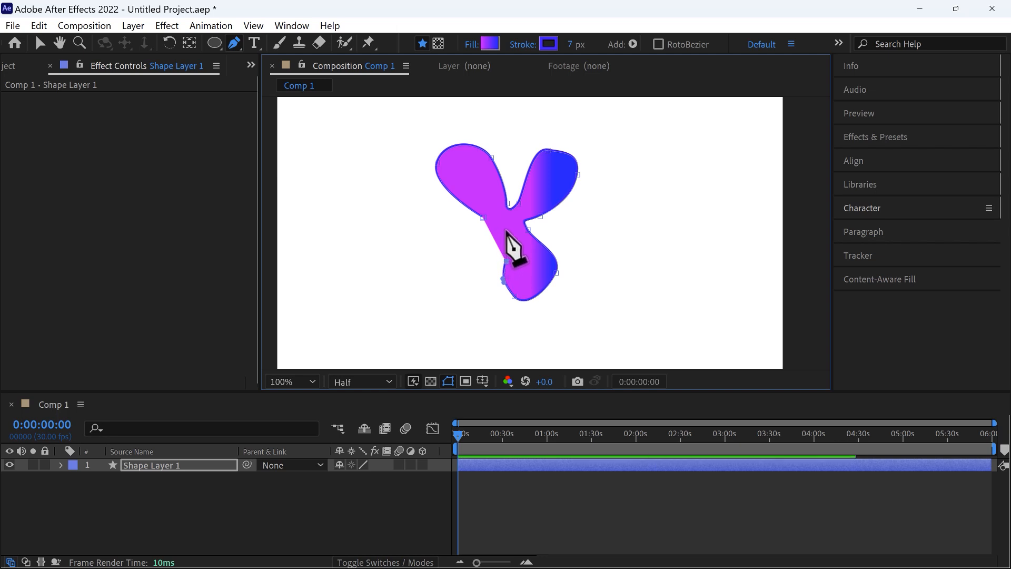
click(507, 233)
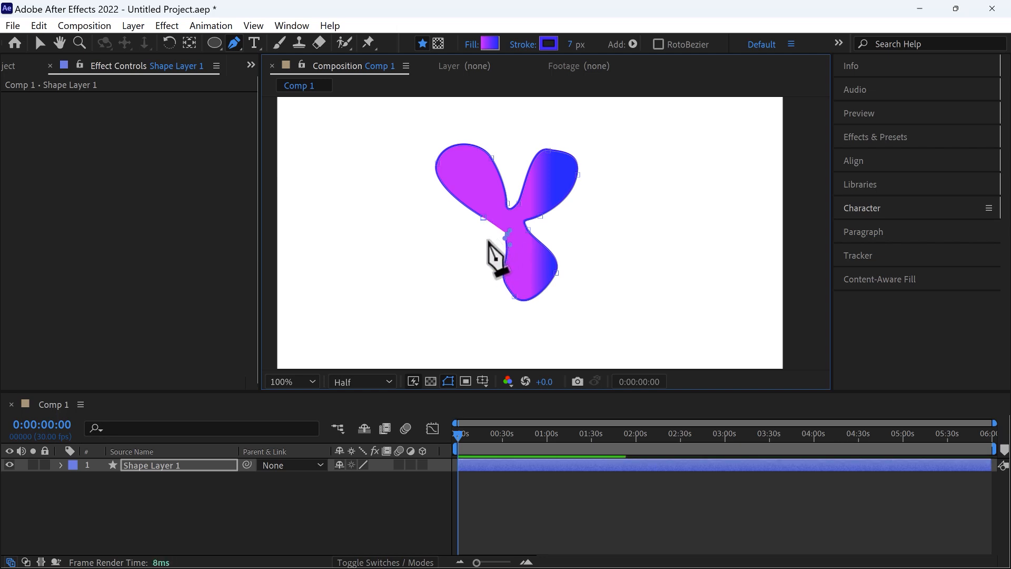
drag(487, 241, 478, 223)
click(483, 217)
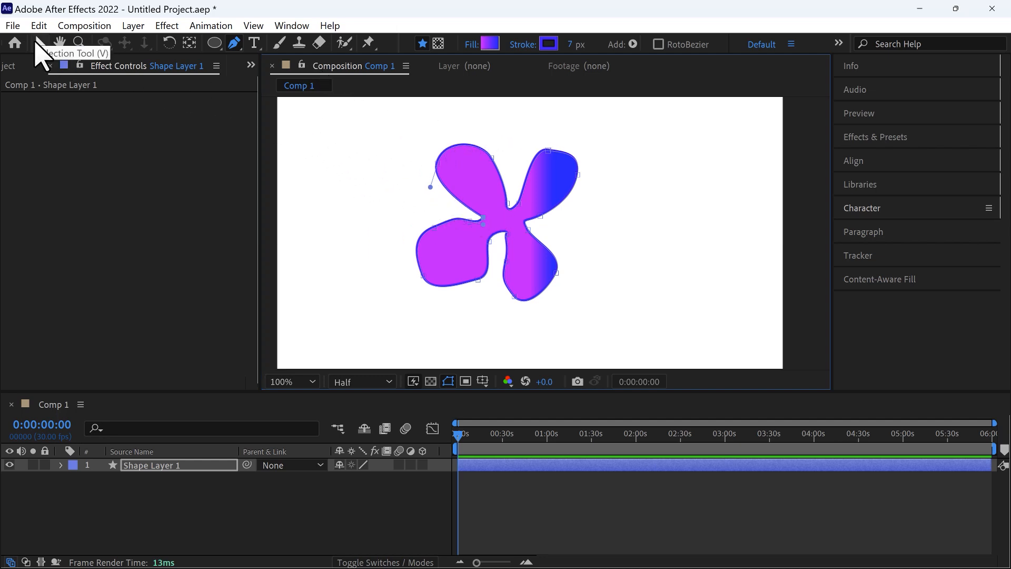
- Stretch the flower's gradient from the lower-left petal's outer edge to the upper-right petal's outer edge
click(39, 53)
scroll(513, 237, up, 2)
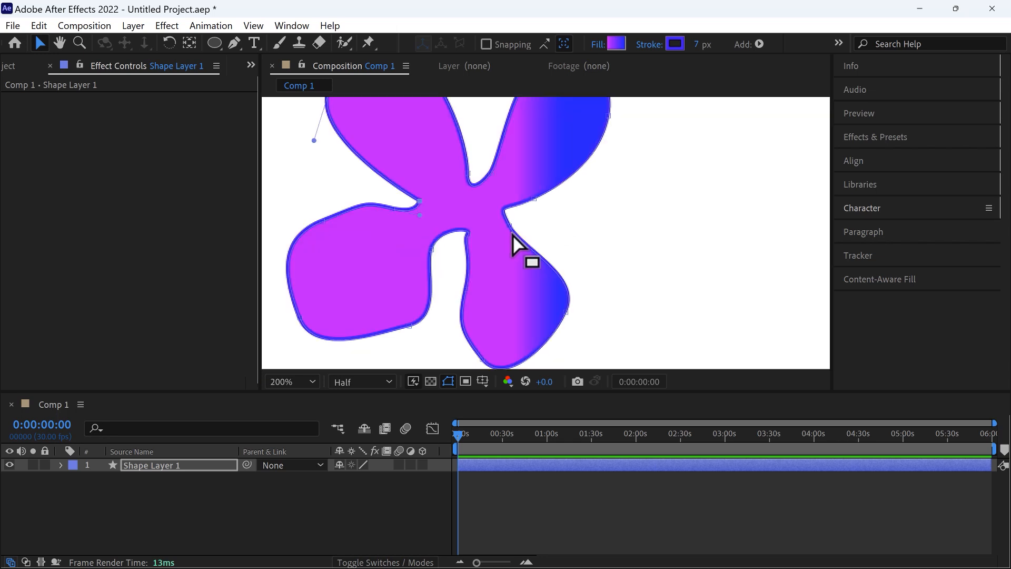
click(472, 225)
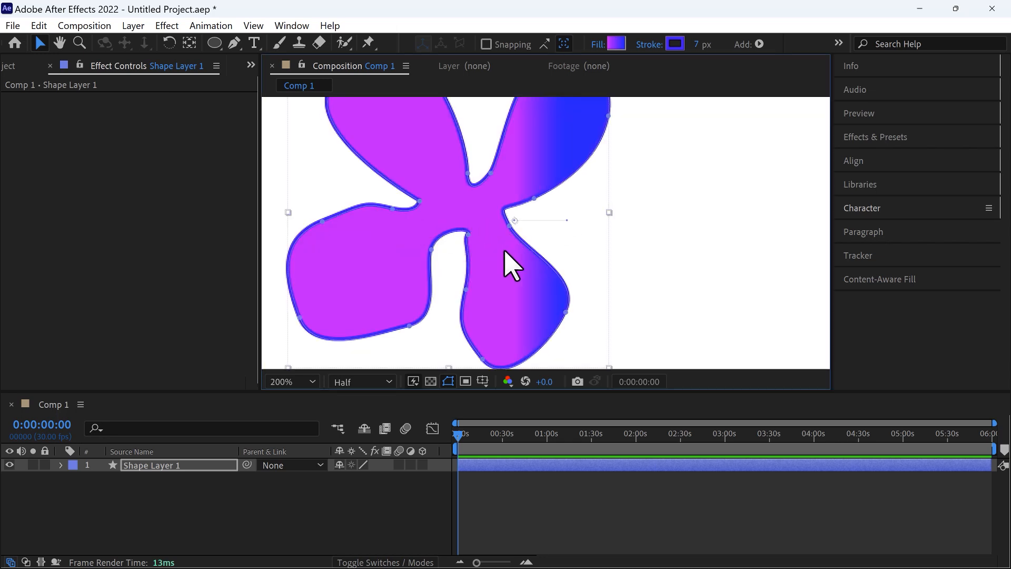
drag(515, 221, 302, 225)
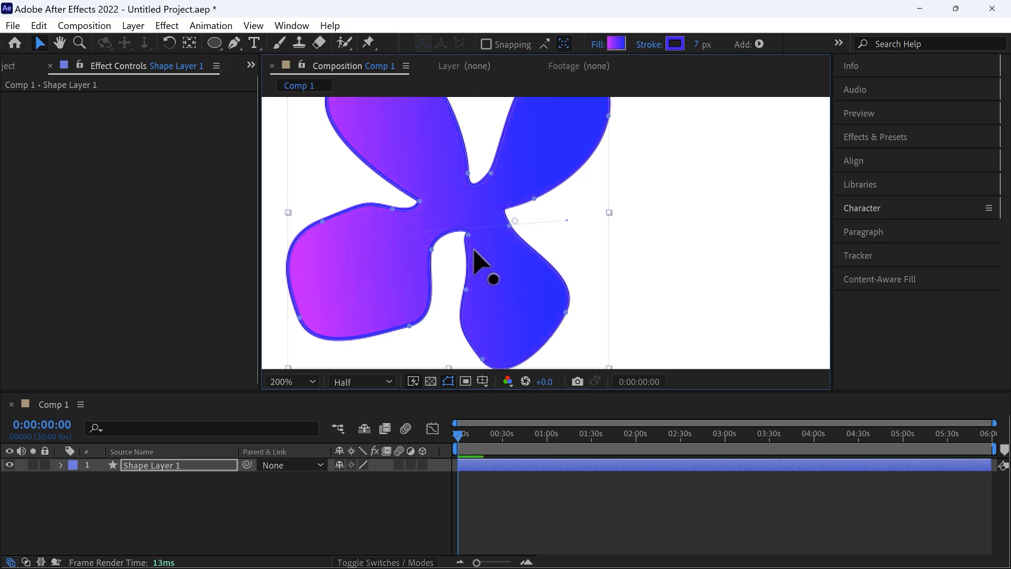
drag(567, 220, 599, 142)
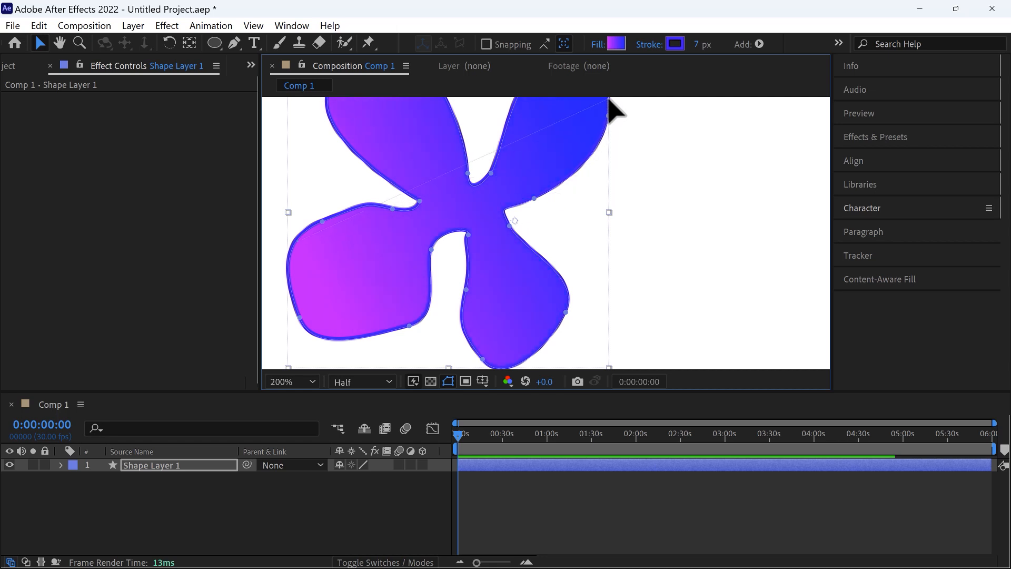
key(comma)
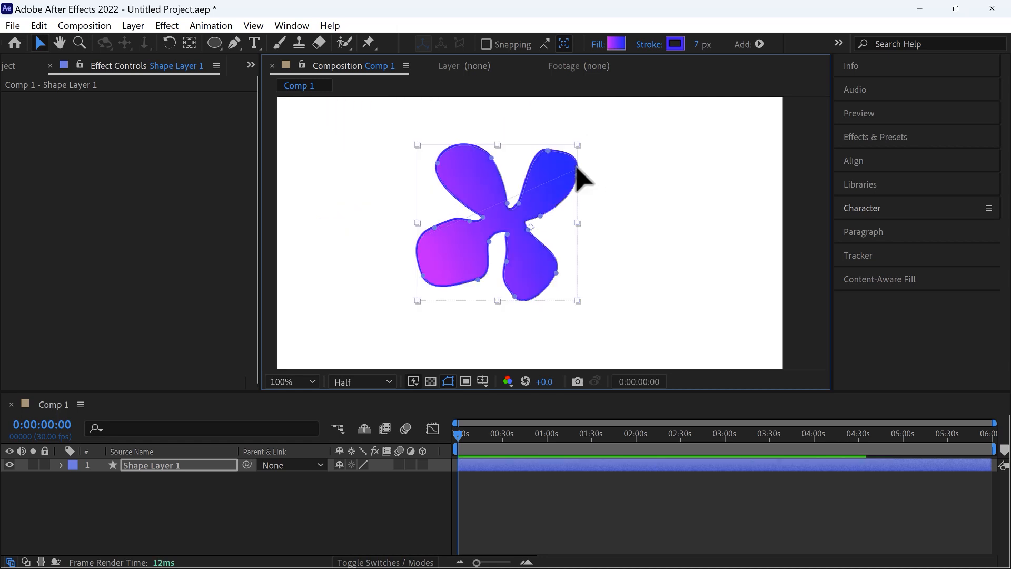
drag(576, 167, 577, 160)
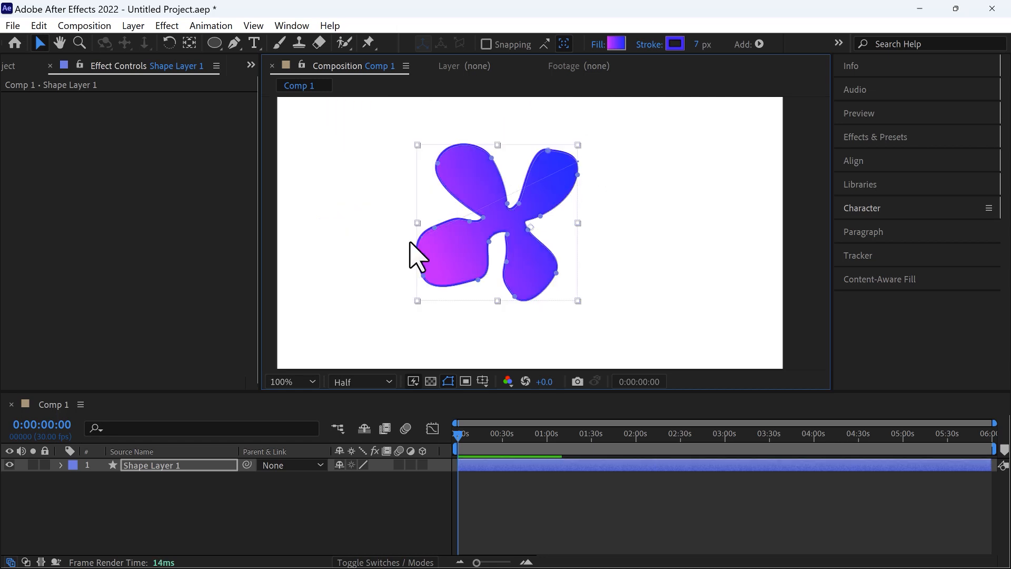
drag(419, 250, 415, 264)
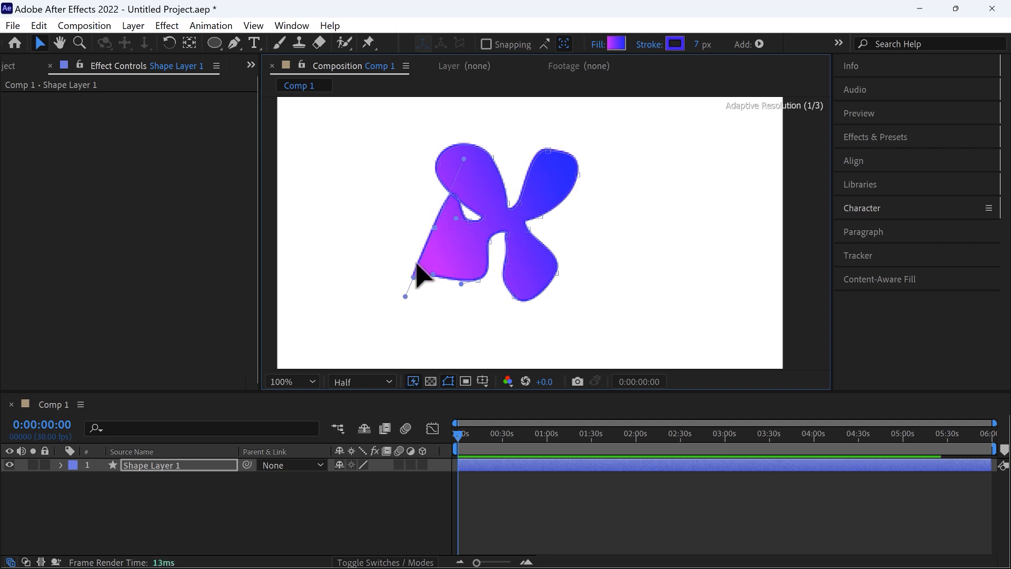
click(466, 279)
key(ctrl+z)
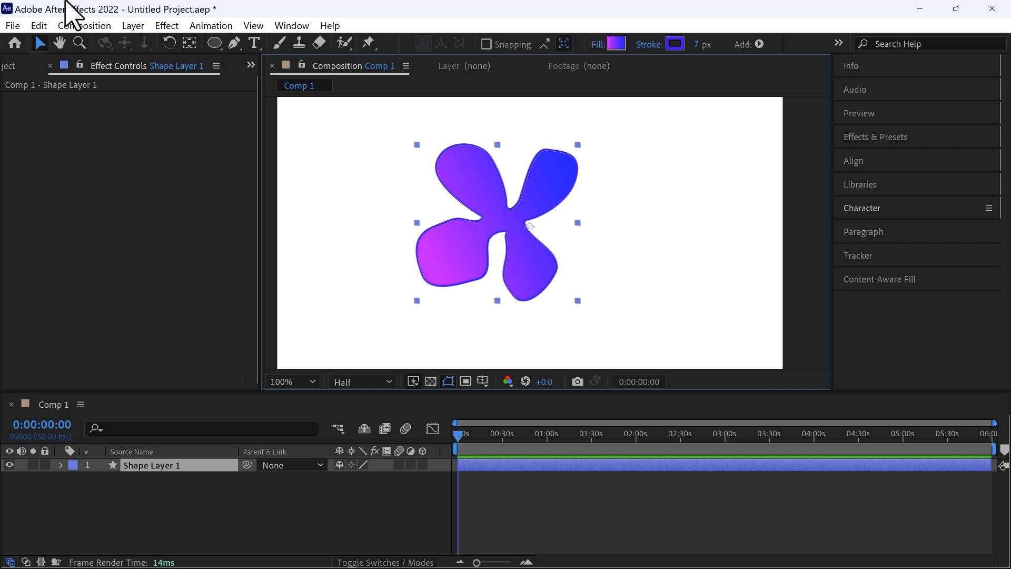
- Round the outer side of the lower-left petal by adjusting its path points and direction handles with the Pen tool
click(236, 43)
scroll(397, 225, up, 1)
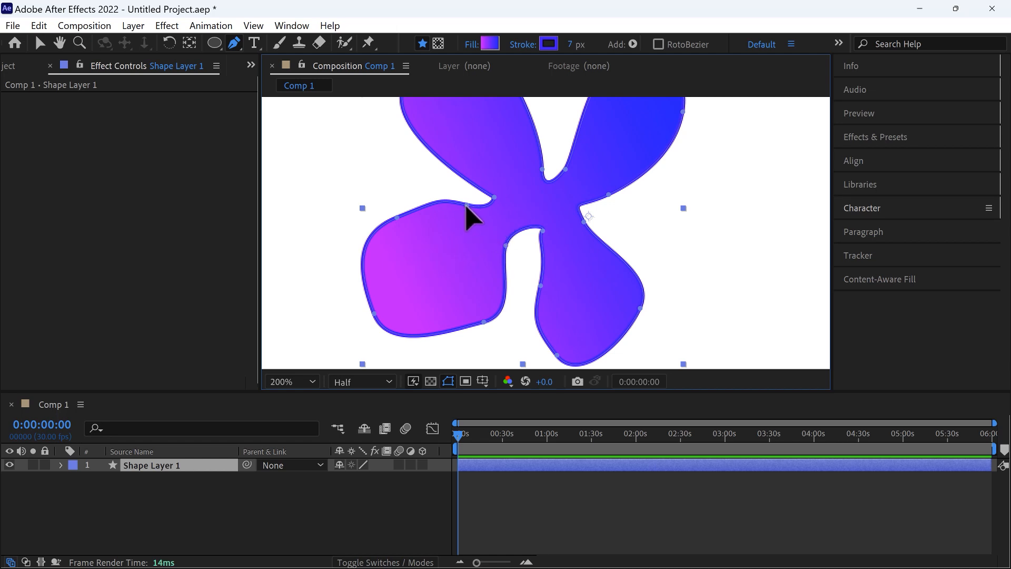
click(397, 217)
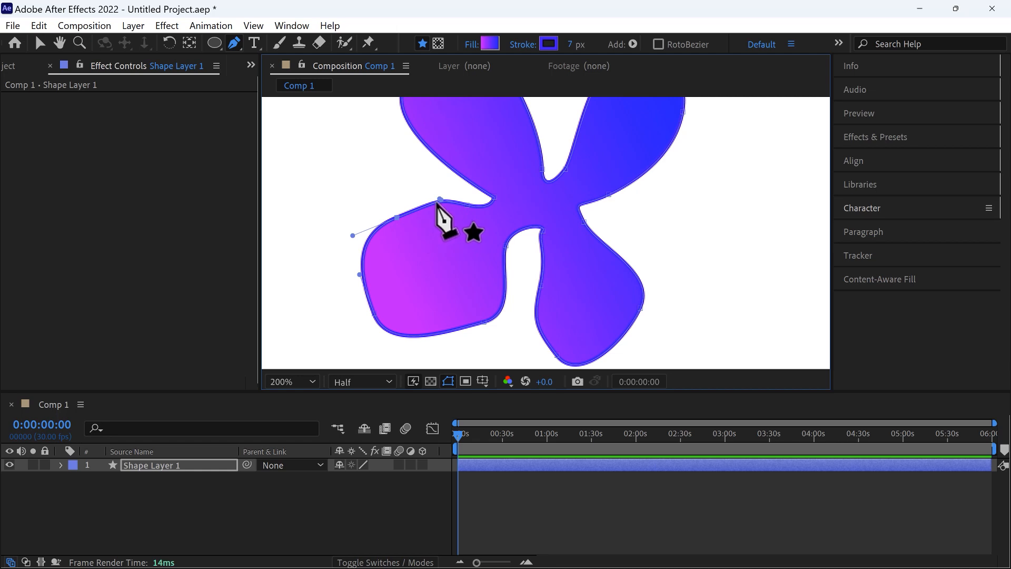
drag(434, 197, 437, 195)
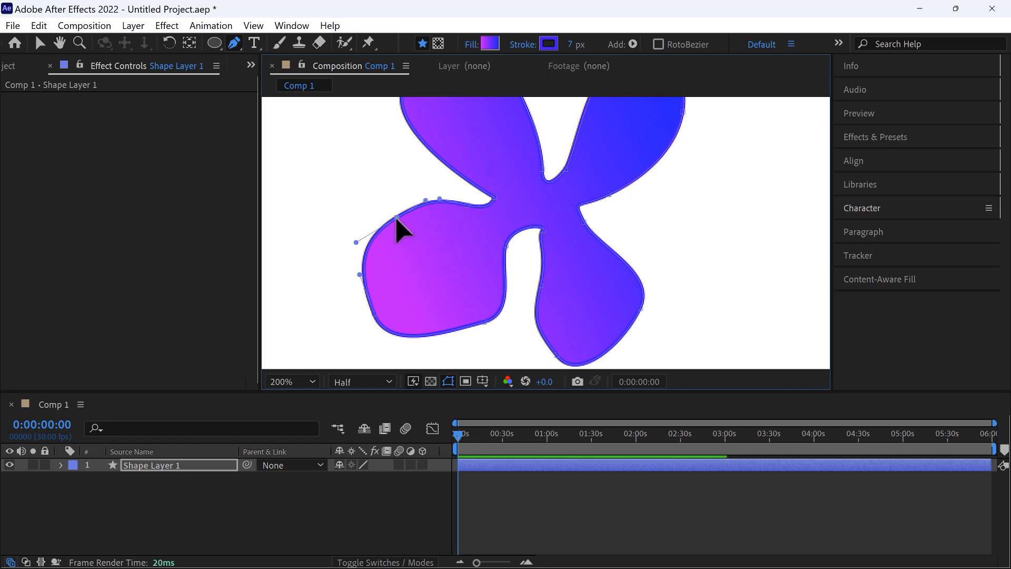
drag(396, 218, 387, 226)
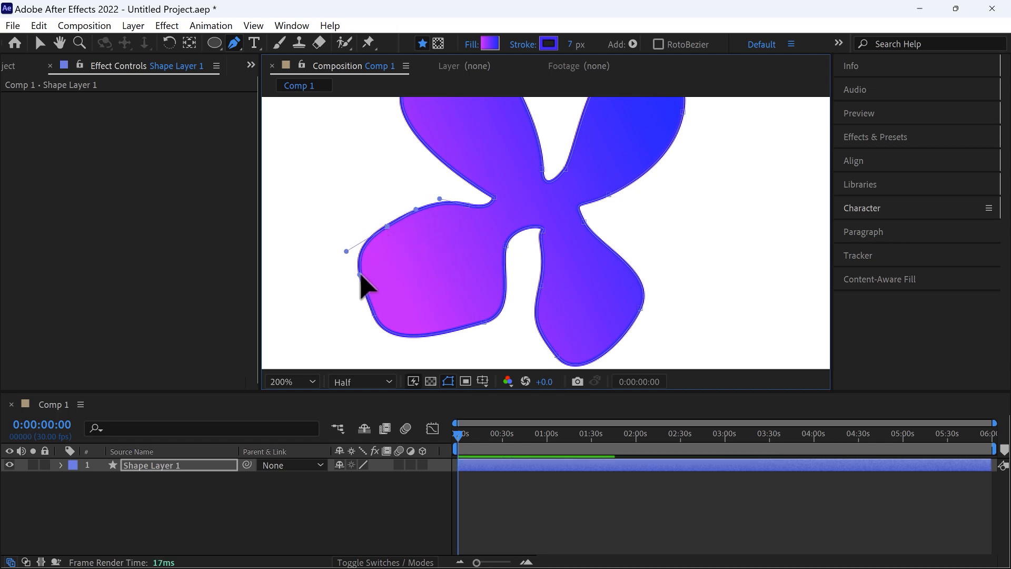
drag(357, 278, 349, 286)
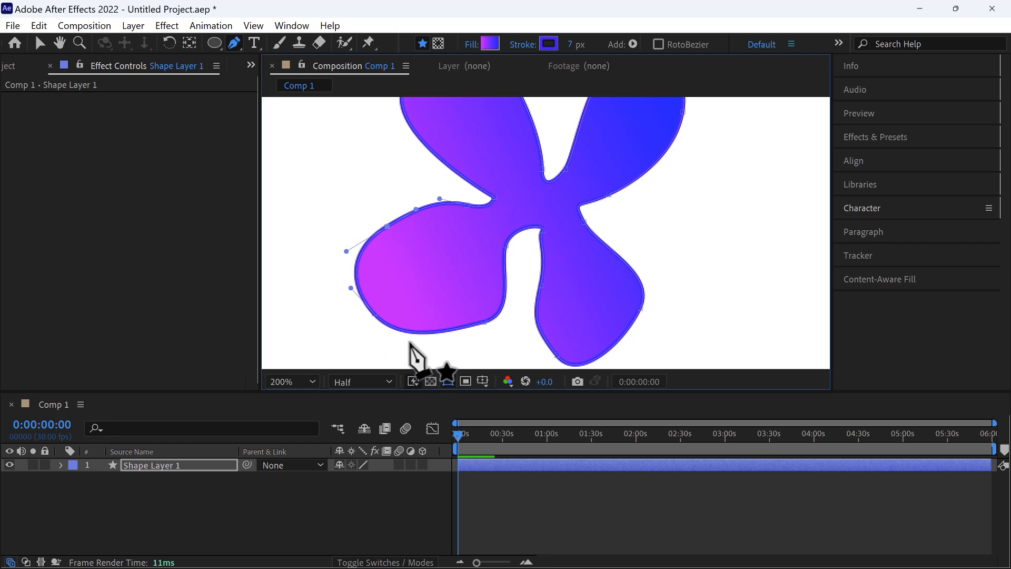
- Reshape the lower-left petal's bottom edge by moving its right point inward, its left point outward and adjusting their handles
click(373, 313)
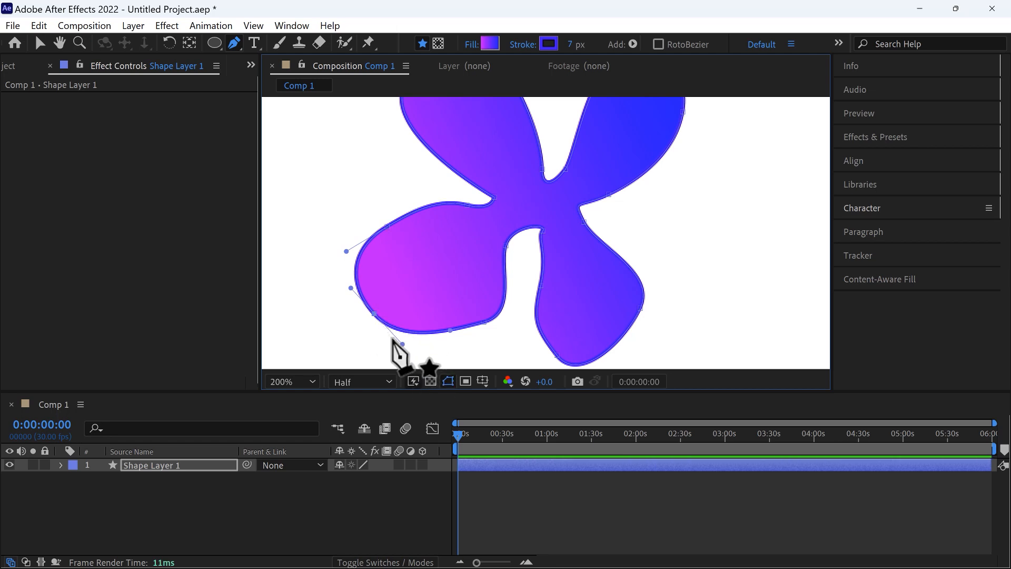
drag(401, 341, 412, 339)
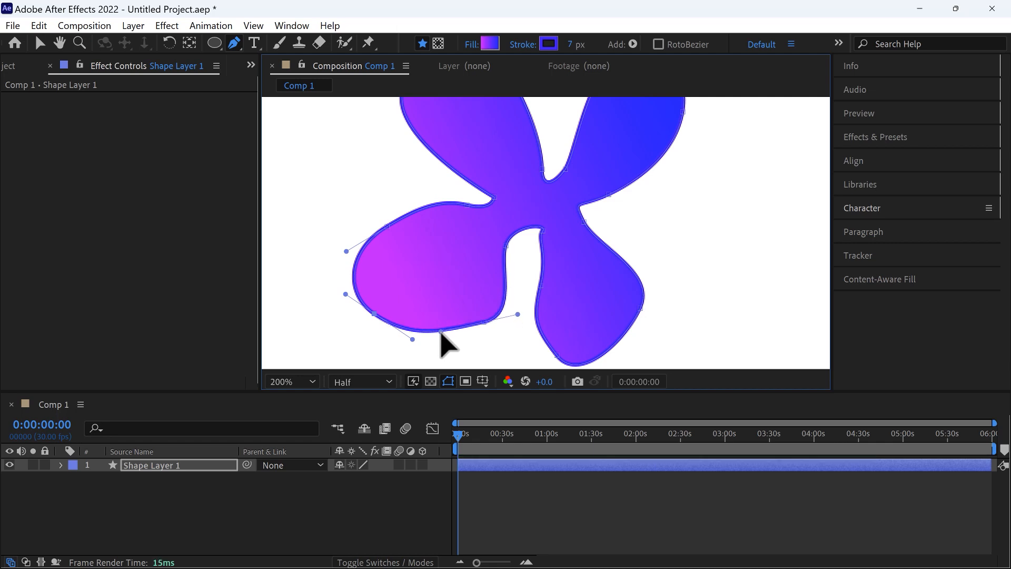
drag(486, 324, 464, 307)
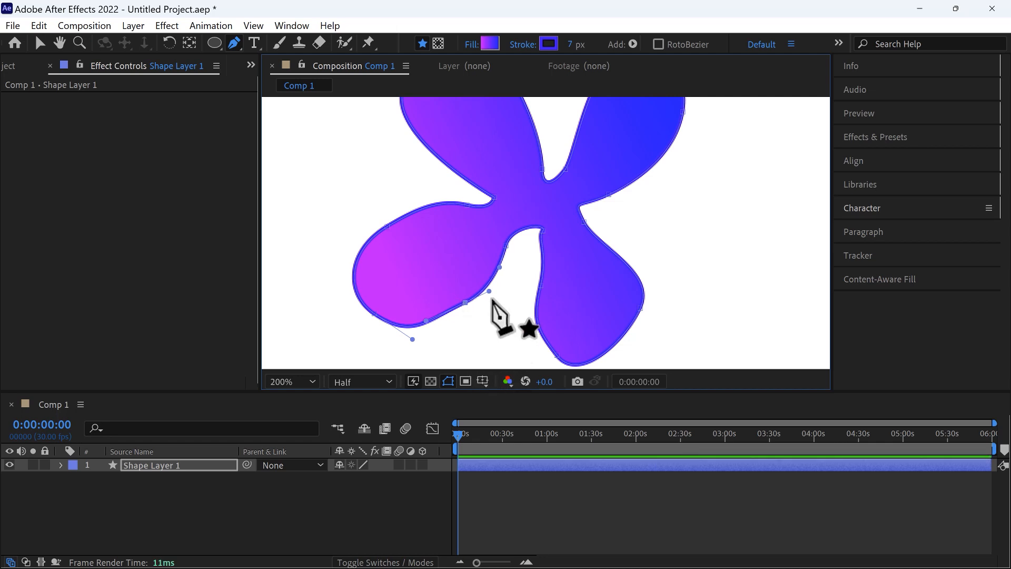
mouse_move(489, 291)
mouse_down()
mouse_move(492, 279)
mouse_move(493, 298)
mouse_move(431, 318)
mouse_move(495, 298)
mouse_move(494, 286)
mouse_up()
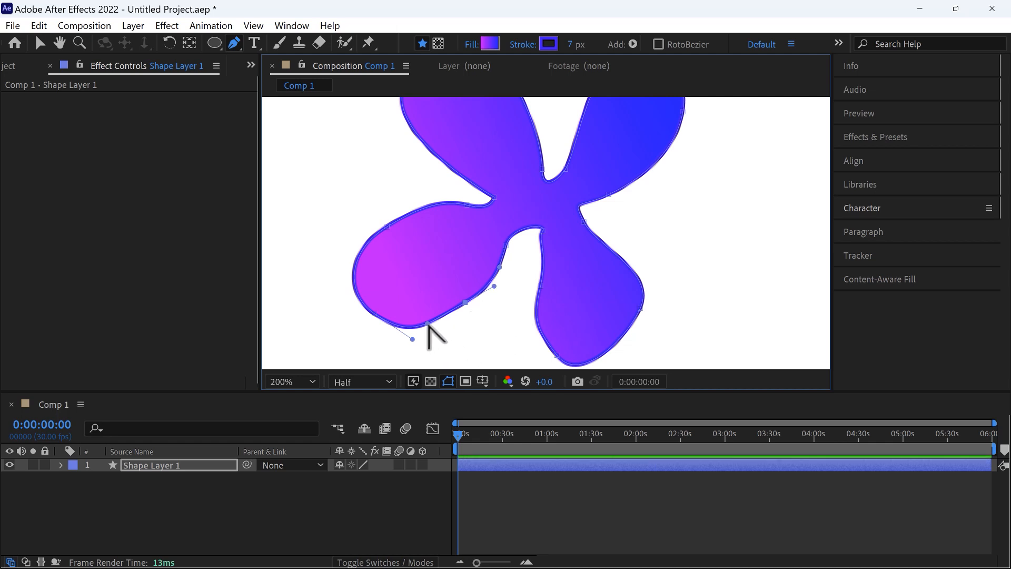
drag(427, 322, 434, 336)
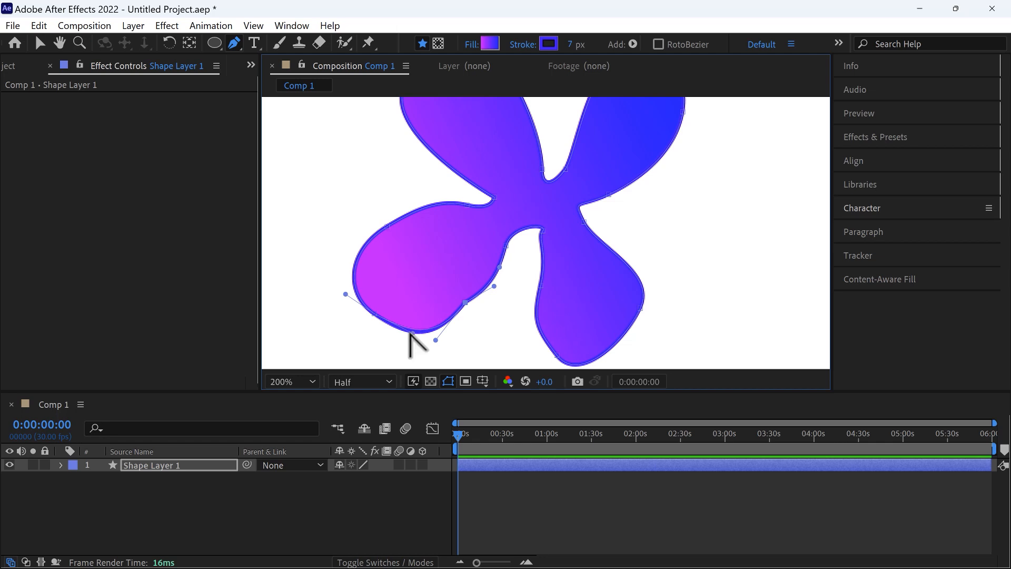
drag(372, 313, 361, 326)
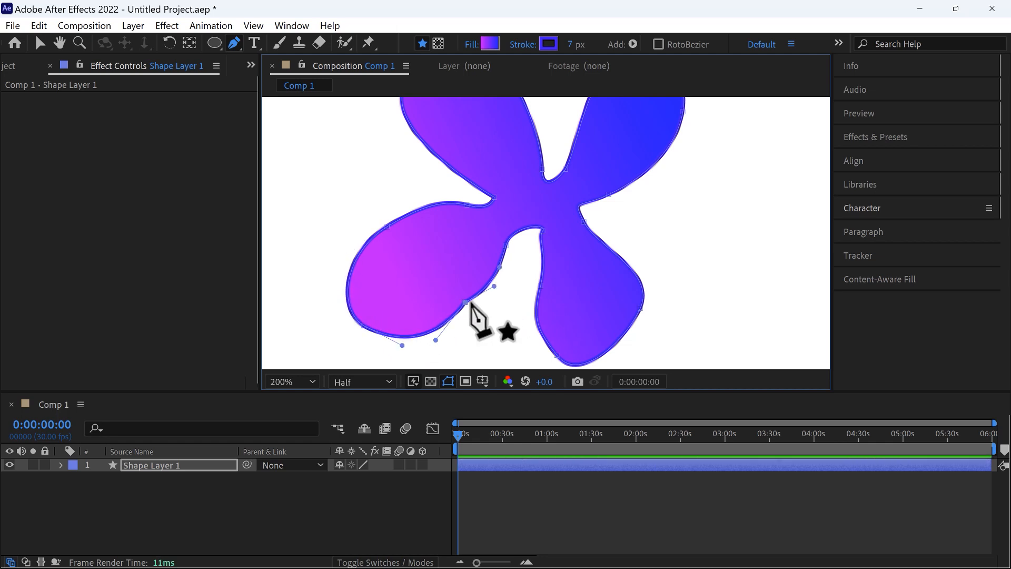
- Refine the lower-left petal's inner side by adjusting its curve handles and shifting its lower-right point slightly downward
drag(494, 286, 492, 272)
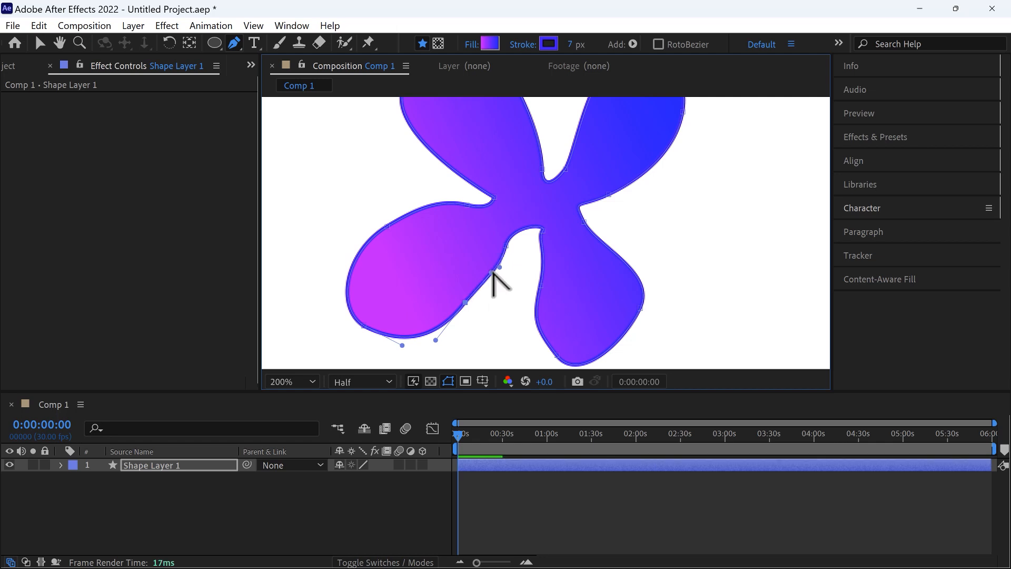
click(506, 245)
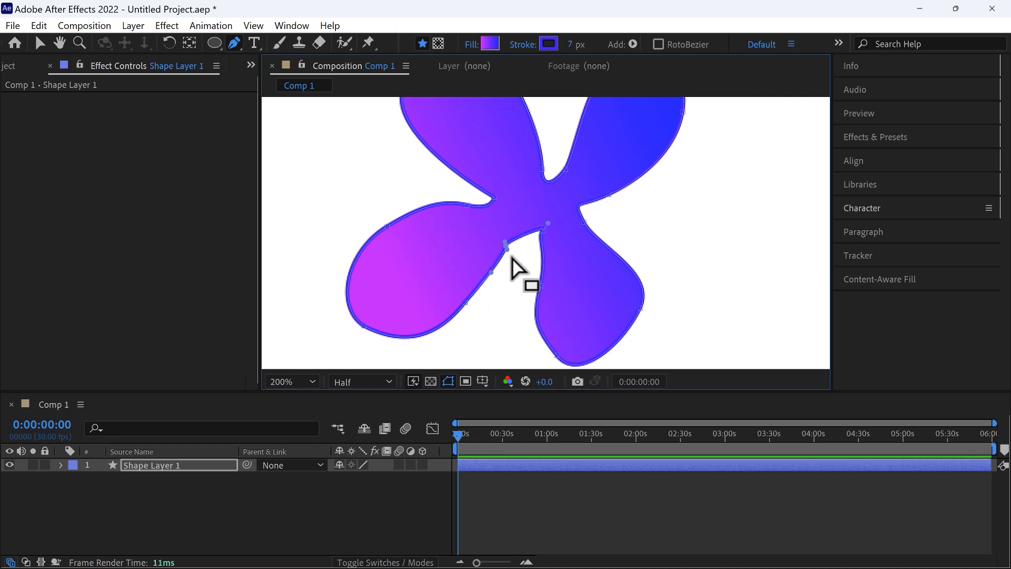
key(ctrl+z)
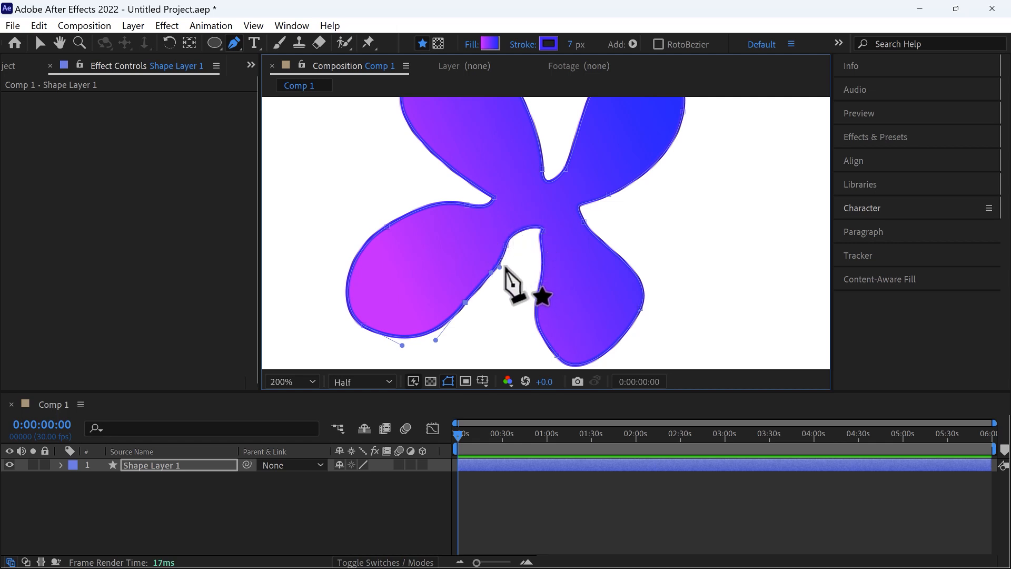
drag(498, 266, 502, 269)
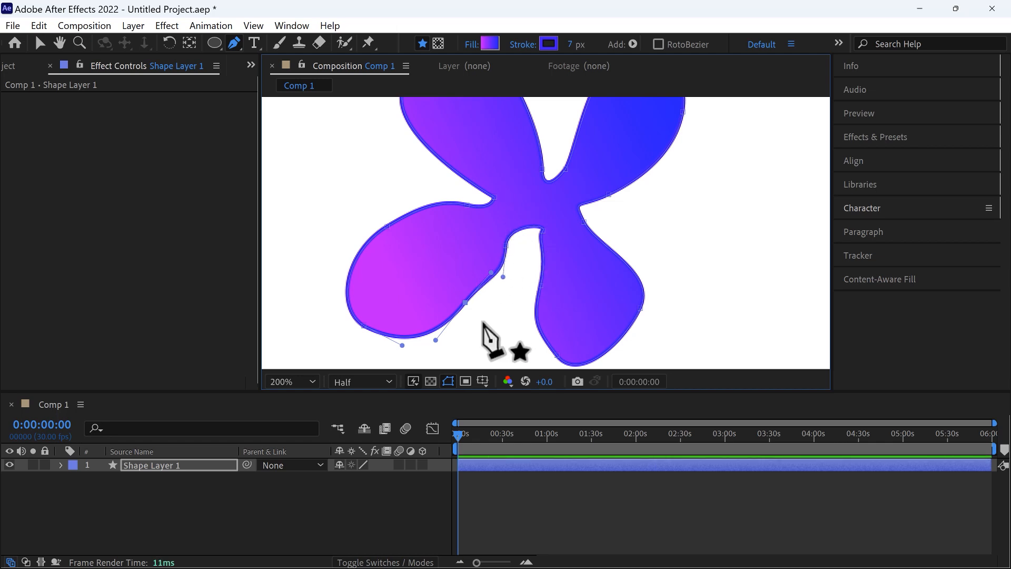
drag(466, 303, 469, 310)
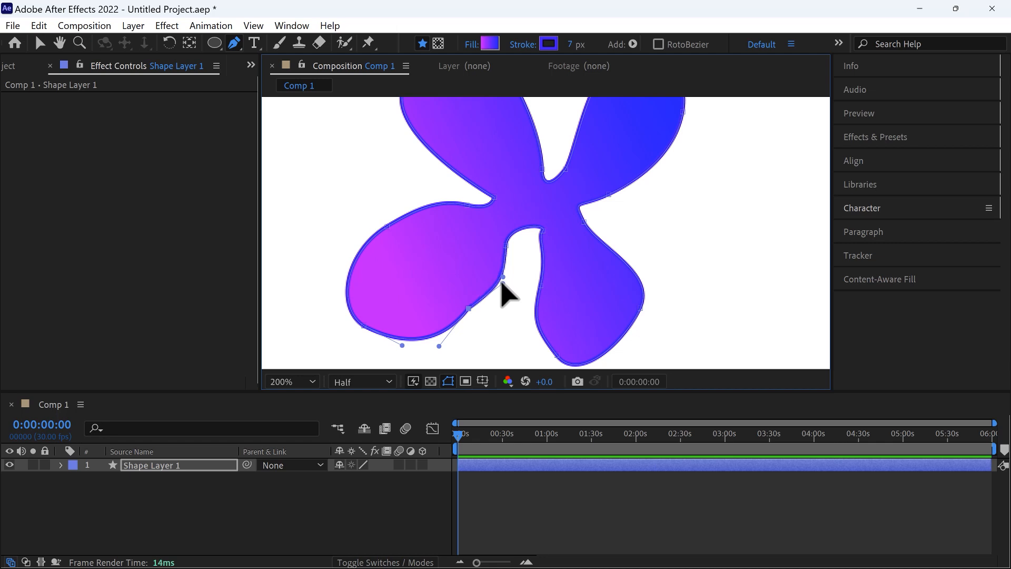
drag(469, 308, 469, 310)
scroll(411, 246, down, 1)
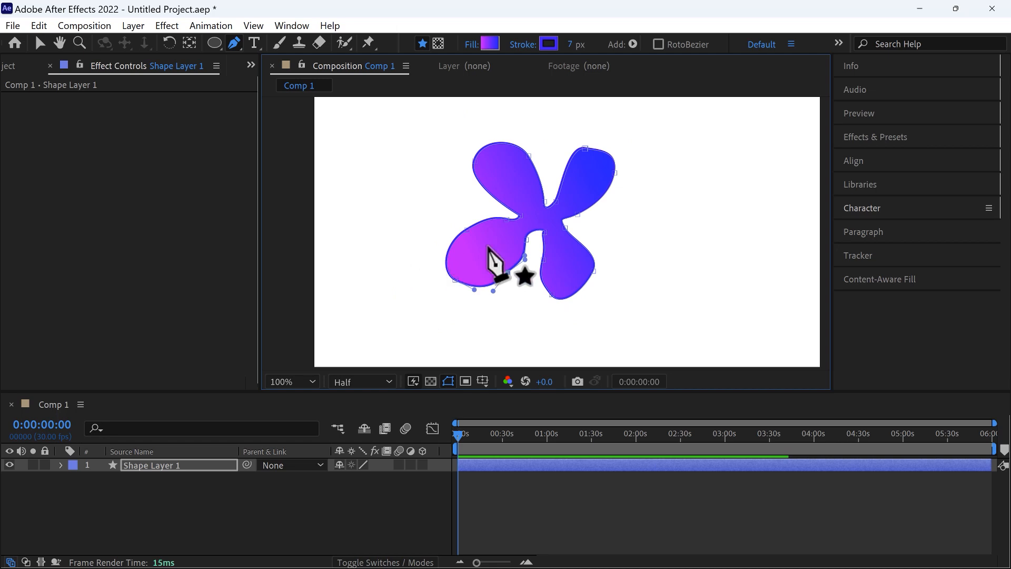
- Reshape the notch between the two lower petals by adjusting the direction handles of its right point
scroll(572, 236, up, 1)
scroll(565, 248, up, 1)
drag(537, 231, 517, 181)
drag(526, 244, 544, 262)
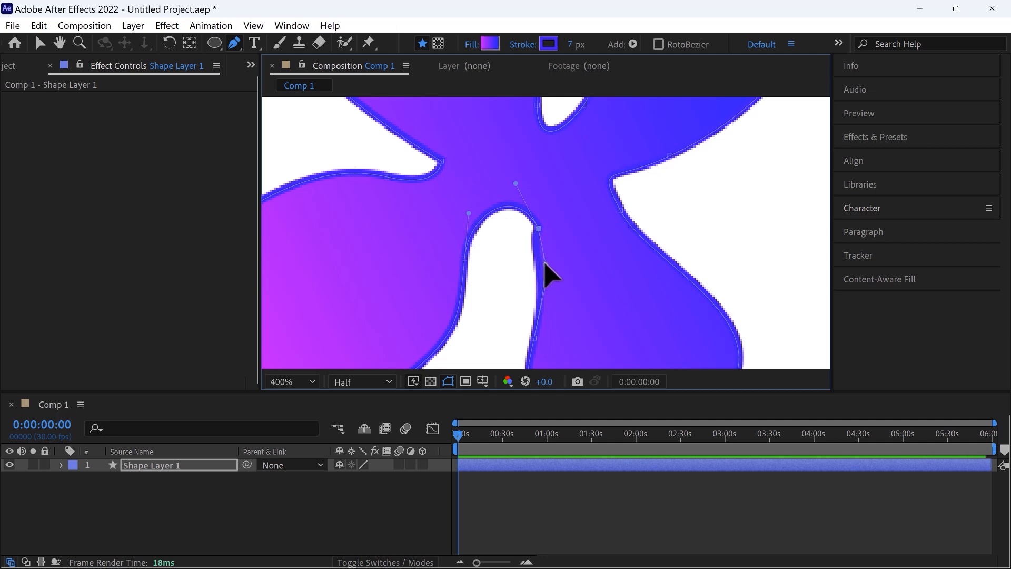
scroll(518, 234, down, 2)
scroll(528, 295, up, 1)
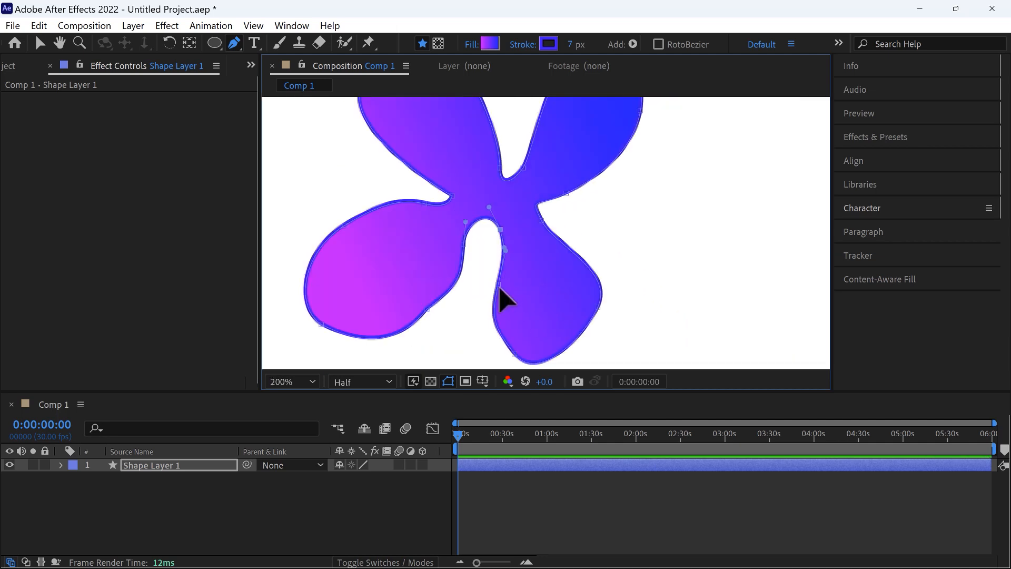
- Round the lower-right petal by adjusting the points and direction handles on its inner and outer sides
drag(502, 302, 510, 238)
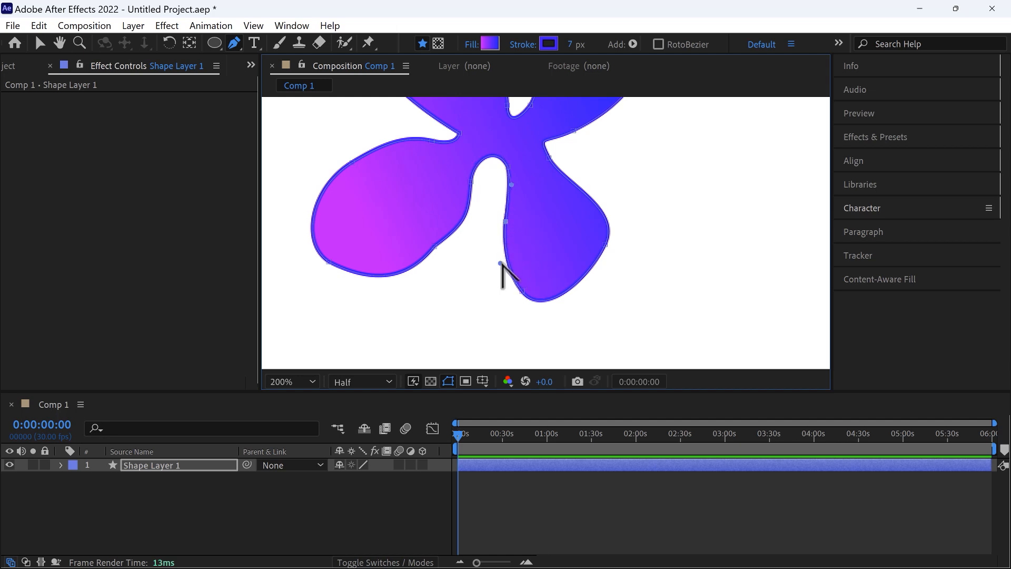
drag(494, 263, 484, 262)
drag(605, 243, 612, 292)
drag(605, 244, 608, 244)
drag(624, 207, 604, 199)
key(space)
drag(582, 153, 546, 291)
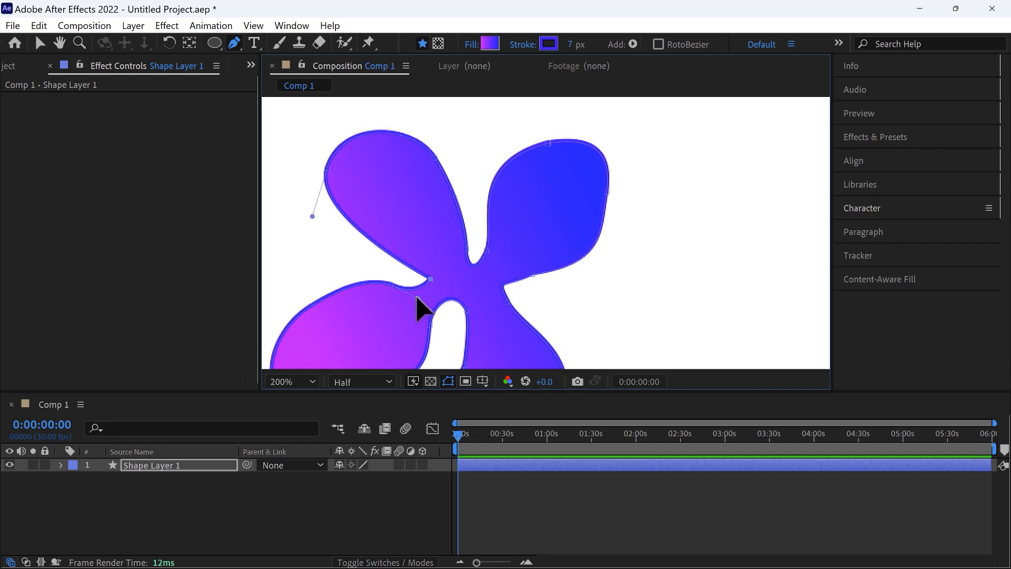
- Slim the lower-left petal by moving its two outer points and its lower-right point inward
scroll(432, 293, down, 1)
scroll(433, 321, up, 1)
scroll(454, 284, down, 1)
key(space)
drag(447, 321, 497, 276)
scroll(501, 287, up, 1)
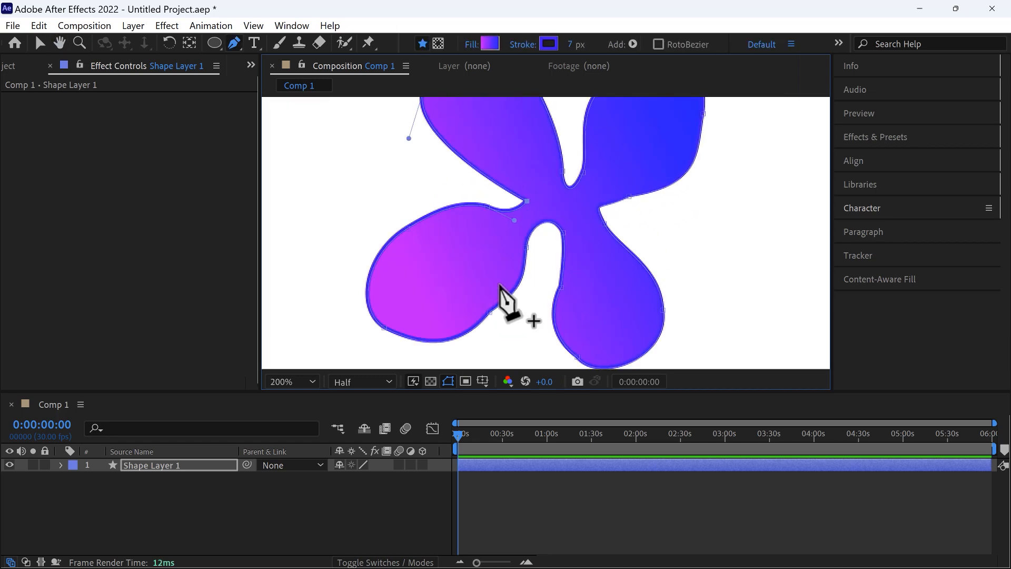
click(405, 227)
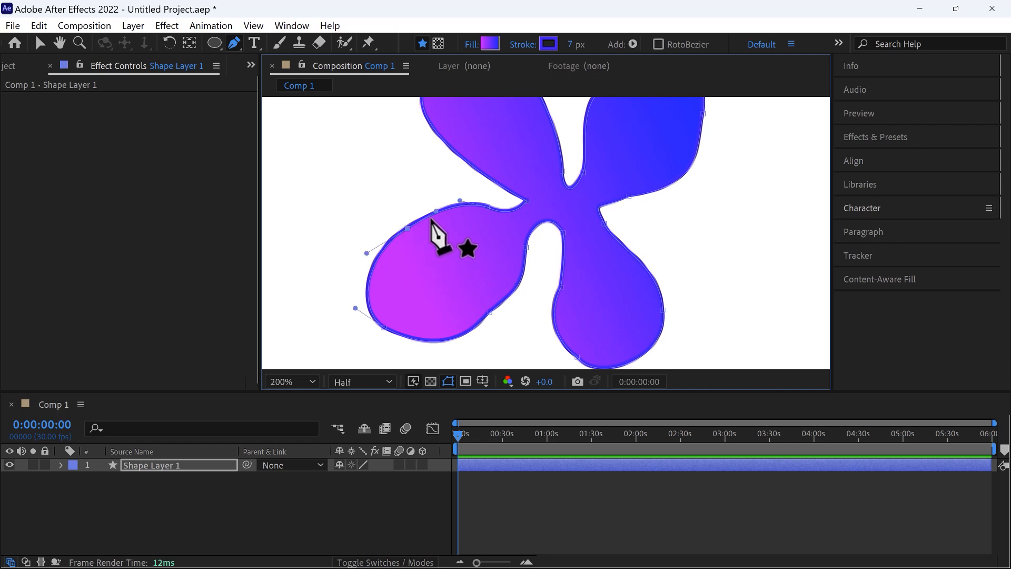
drag(406, 228, 422, 233)
drag(385, 327, 401, 320)
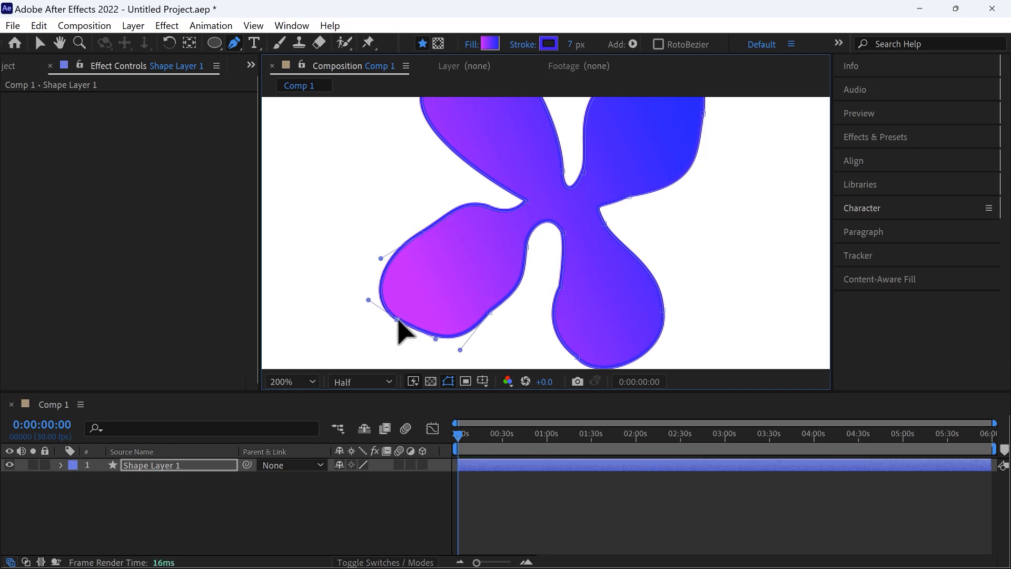
click(491, 304)
drag(491, 302, 487, 297)
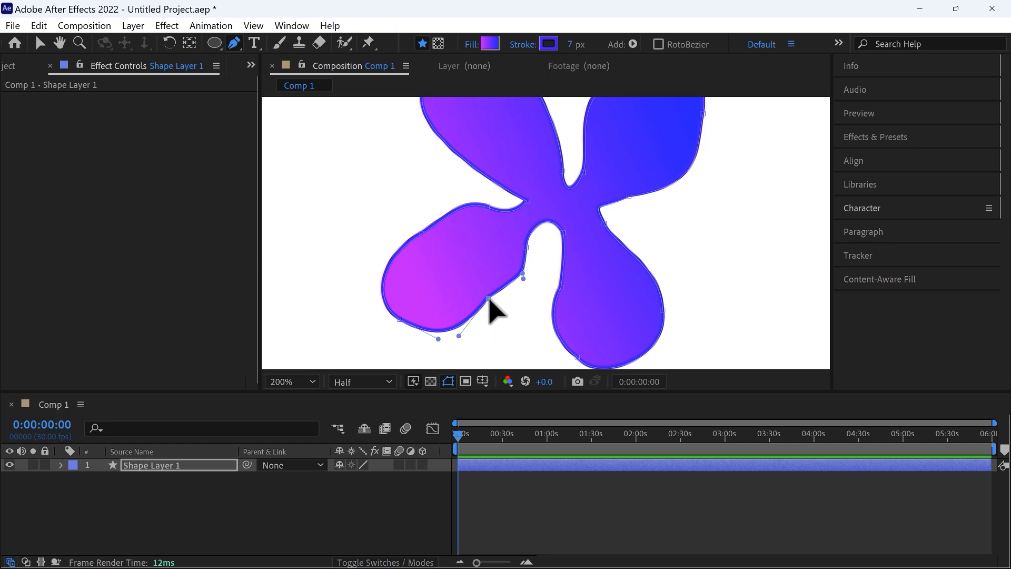
- Remove the extra points on the lower-left petal's lower and upper edges with the Delete Vertex Tool, keeping the notch's left point
click(240, 49)
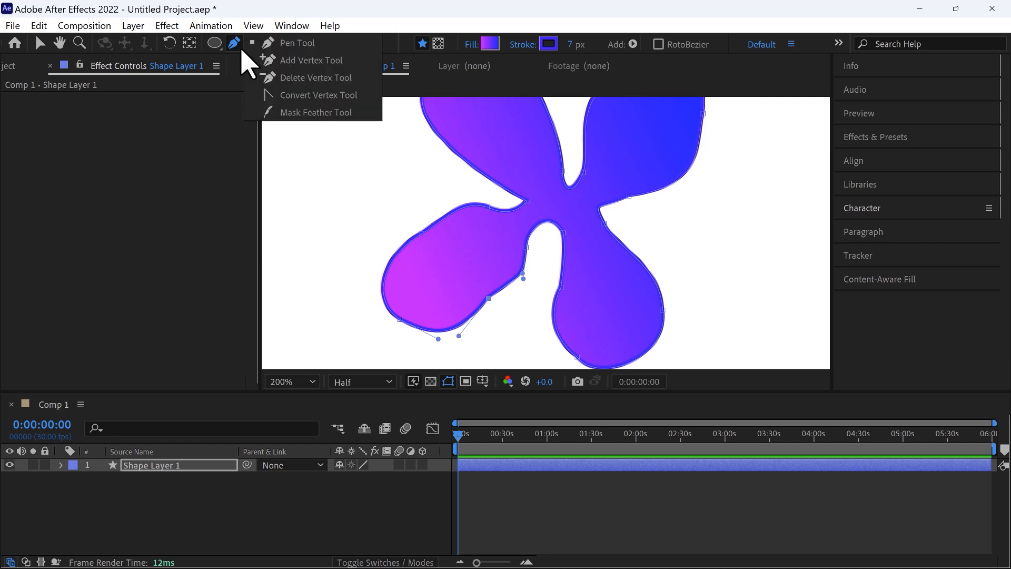
click(299, 79)
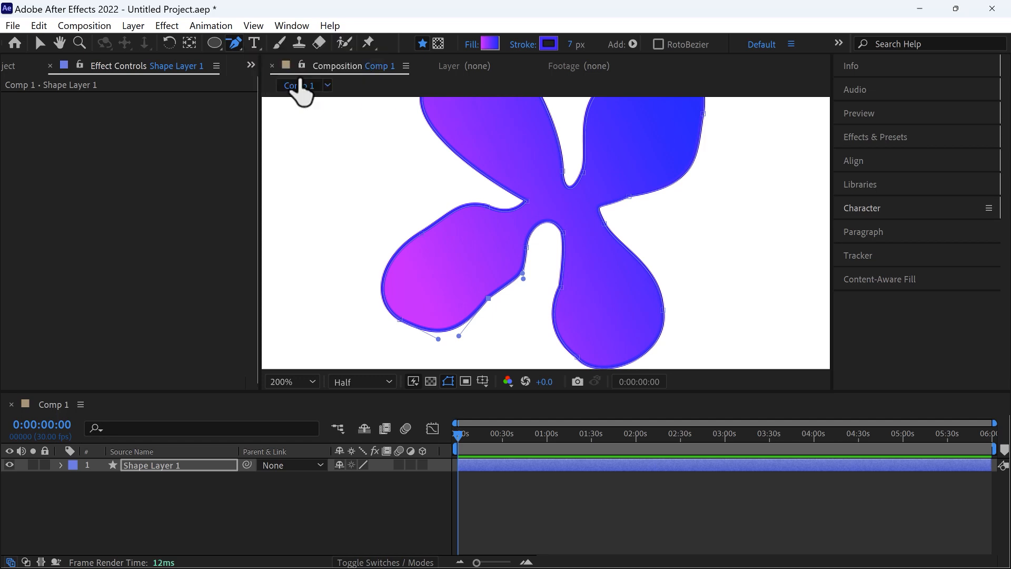
click(488, 298)
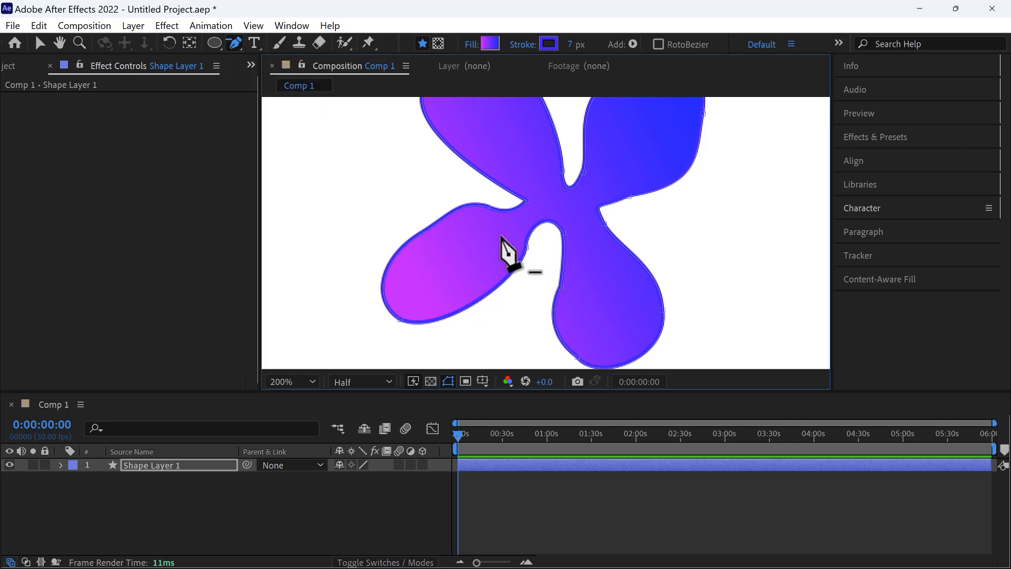
click(487, 206)
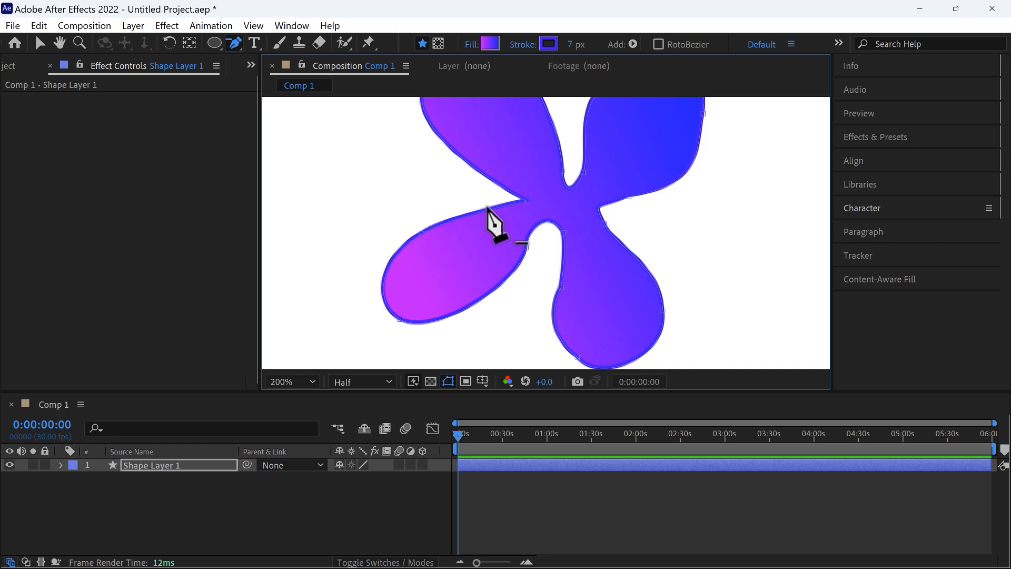
click(527, 247)
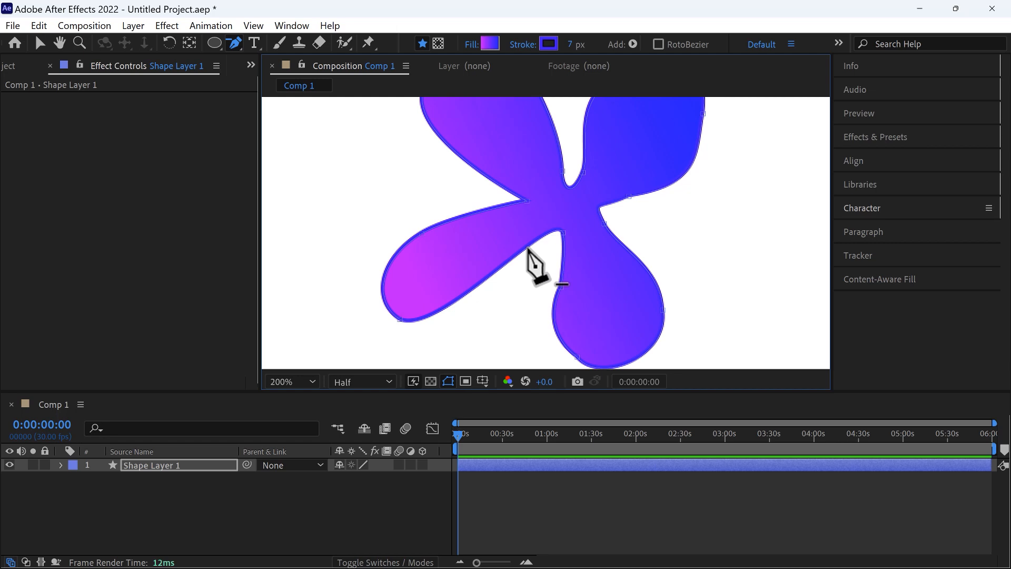
key(ctrl+z)
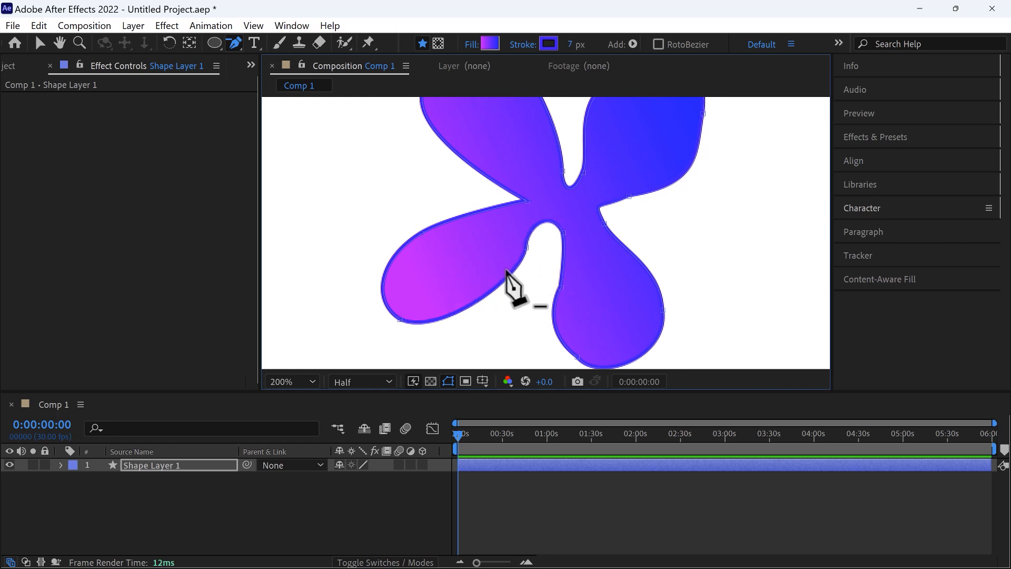
- Select the flower shape with the Selection tool so that its bounding box and path points are shown
scroll(523, 279, down, 1)
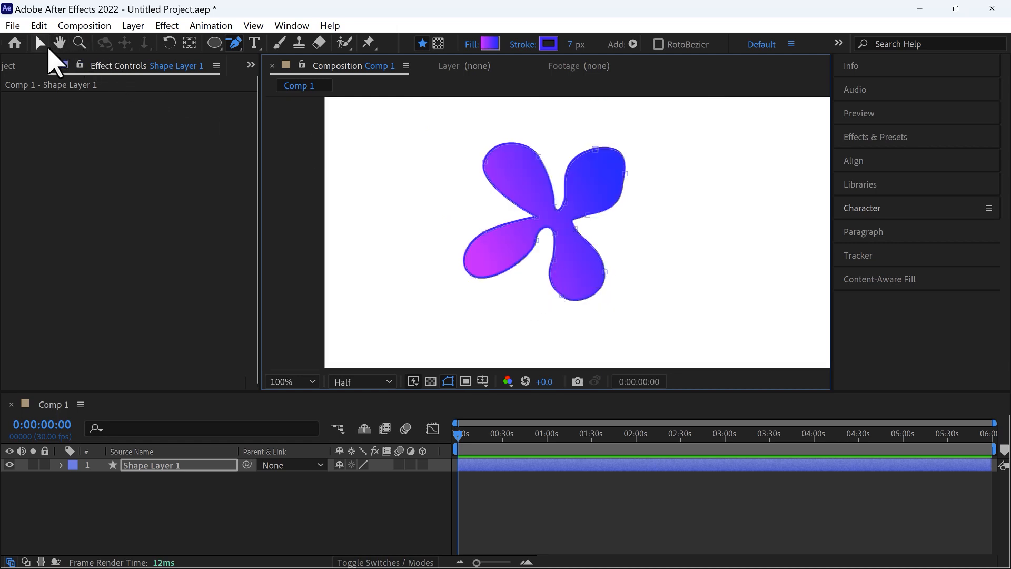
click(40, 43)
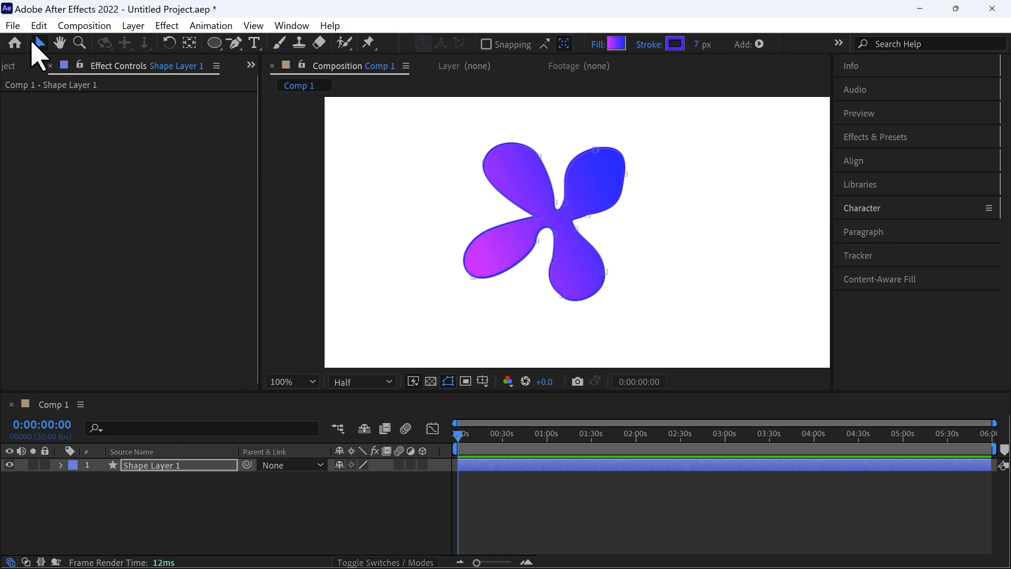
click(292, 198)
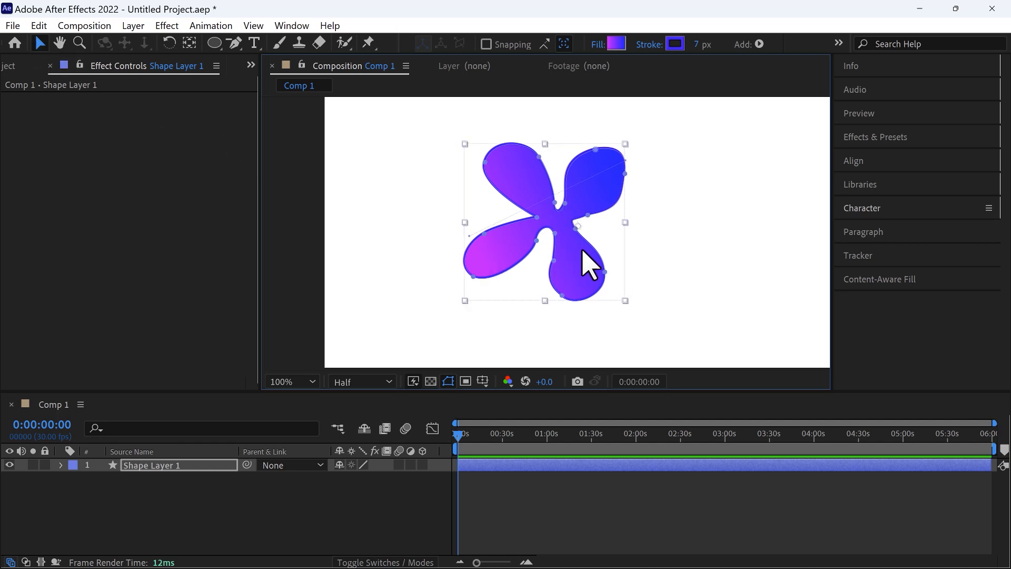
click(700, 255)
click(560, 222)
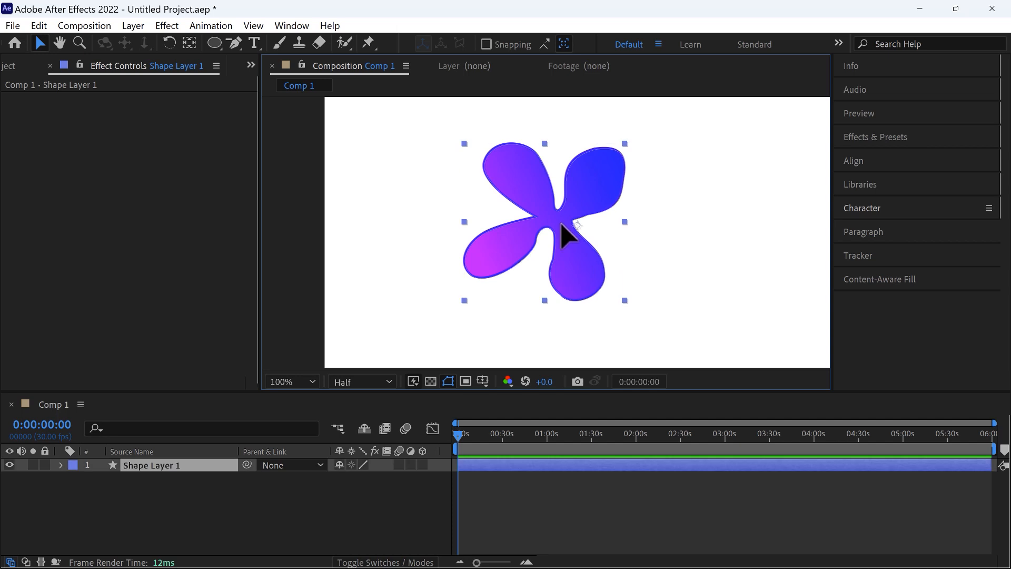
click(561, 226)
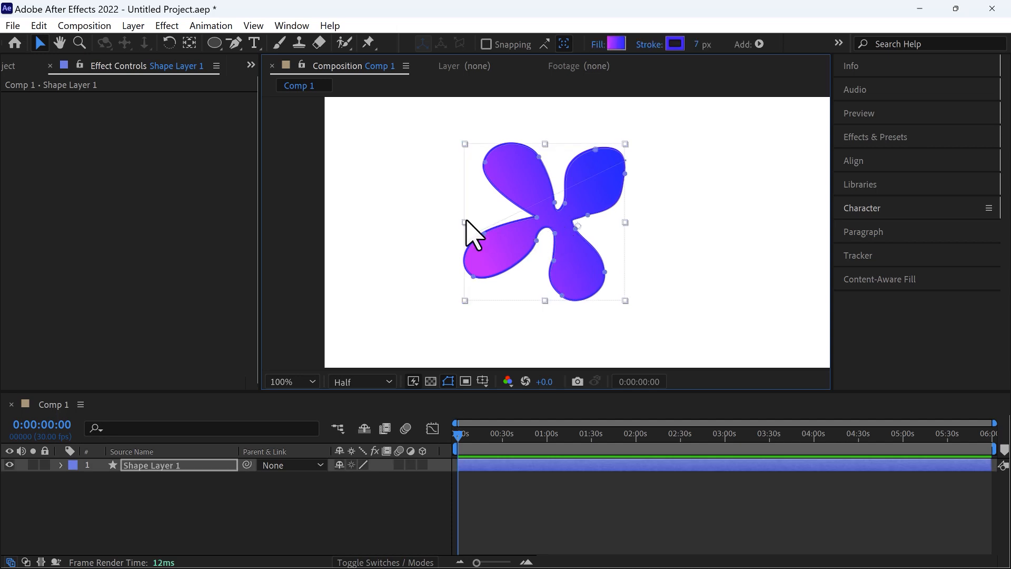
- Add a vertex at the top of the notch between the lower petals and delete the notch's left vertex
click(243, 48)
click(242, 50)
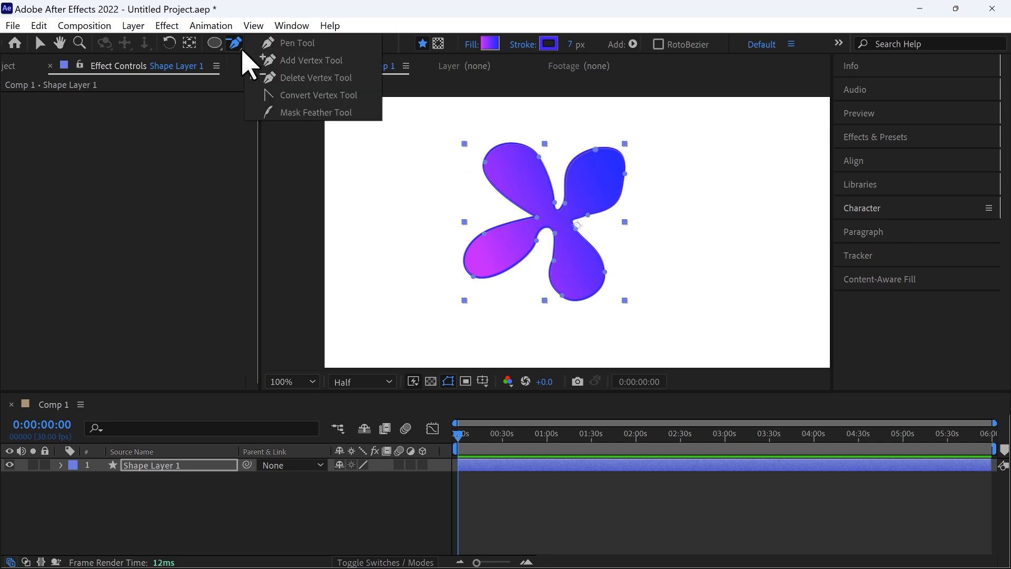
click(295, 60)
scroll(546, 234, up, 2)
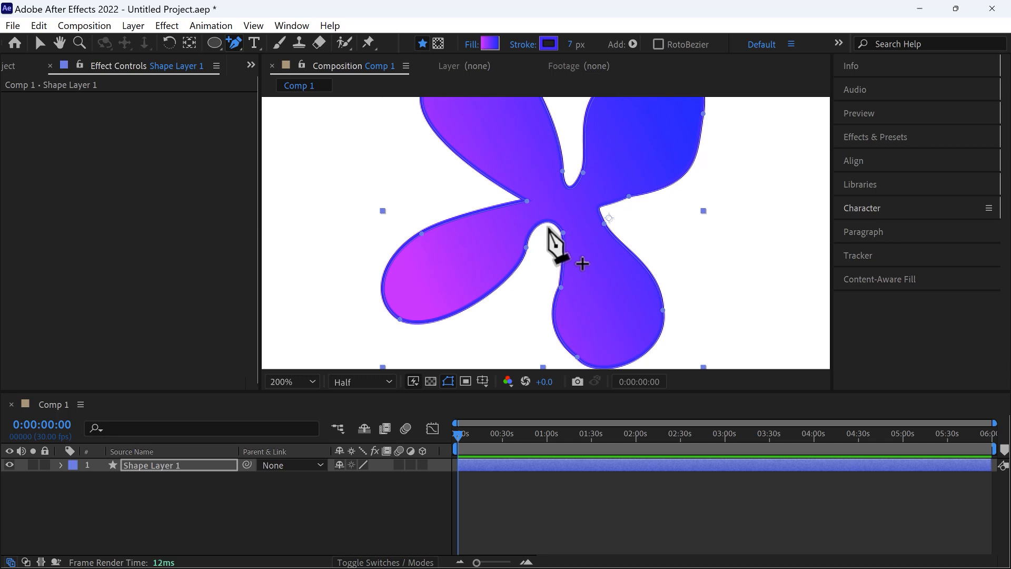
click(551, 224)
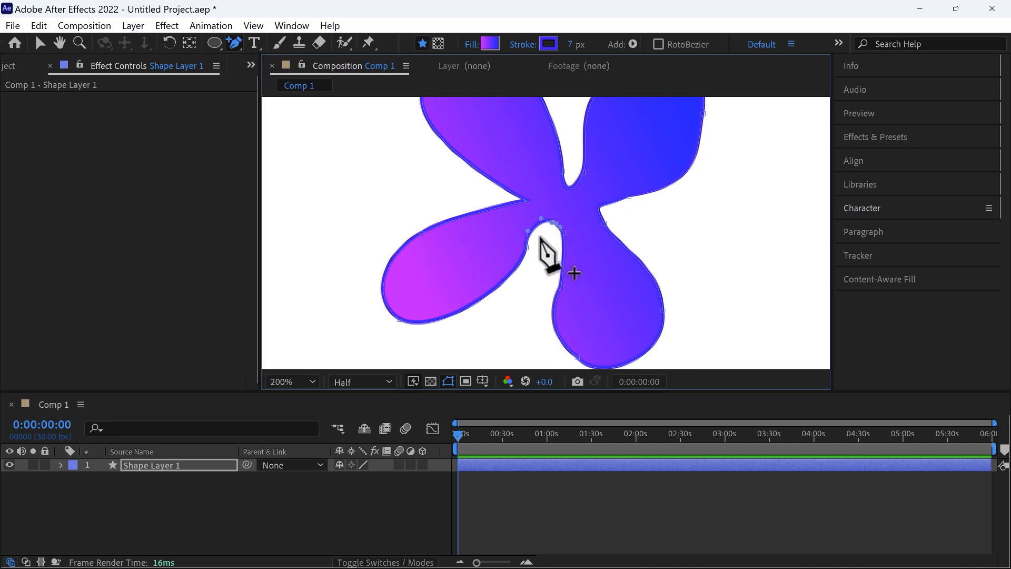
click(241, 49)
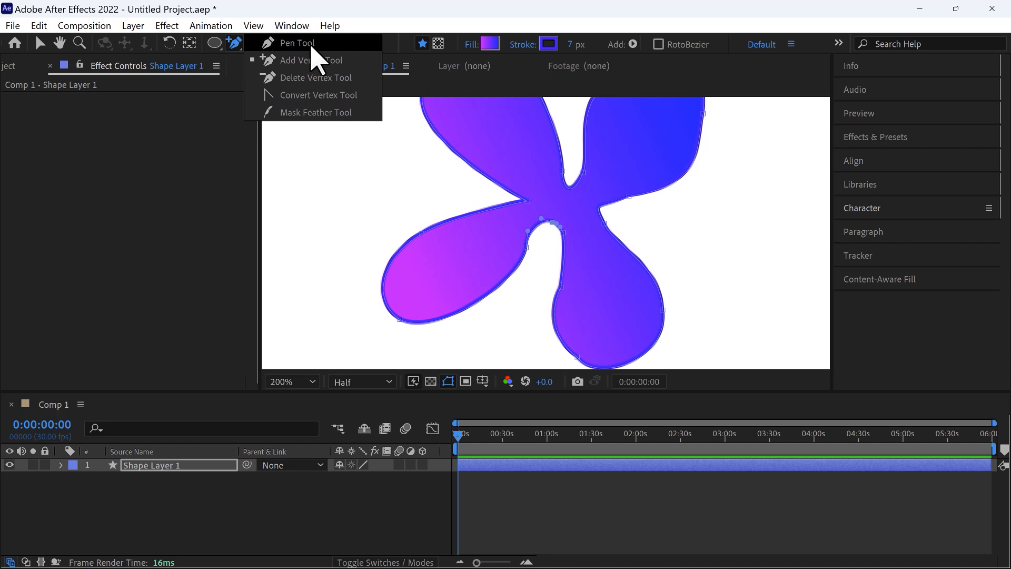
click(305, 77)
click(525, 247)
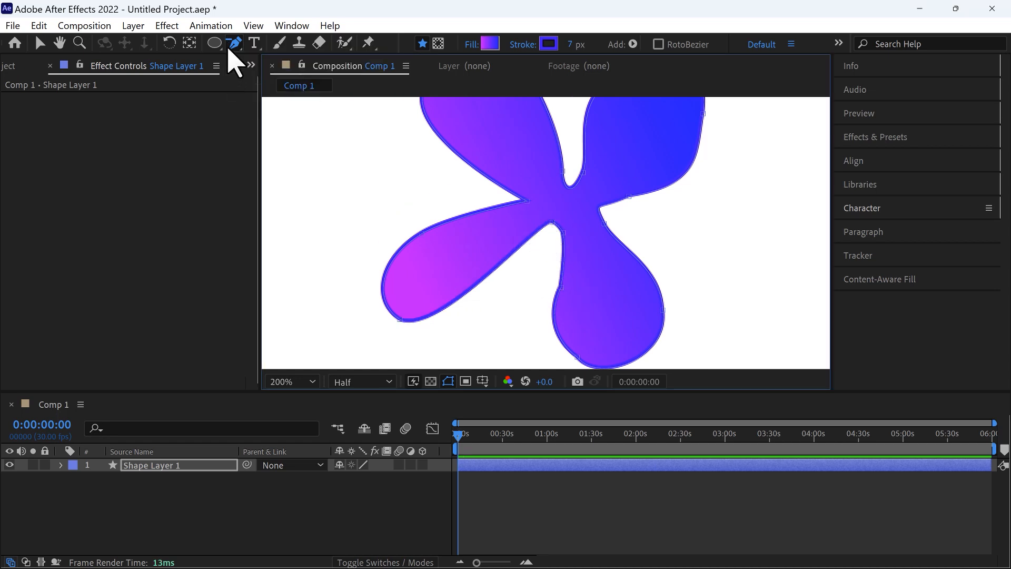
- Curve the lower-left petal's inner edge by pulling the top notch point's handle downward and adjusting its right-side handle
drag(240, 44, 304, 45)
drag(541, 224, 532, 295)
scroll(559, 224, up, 2)
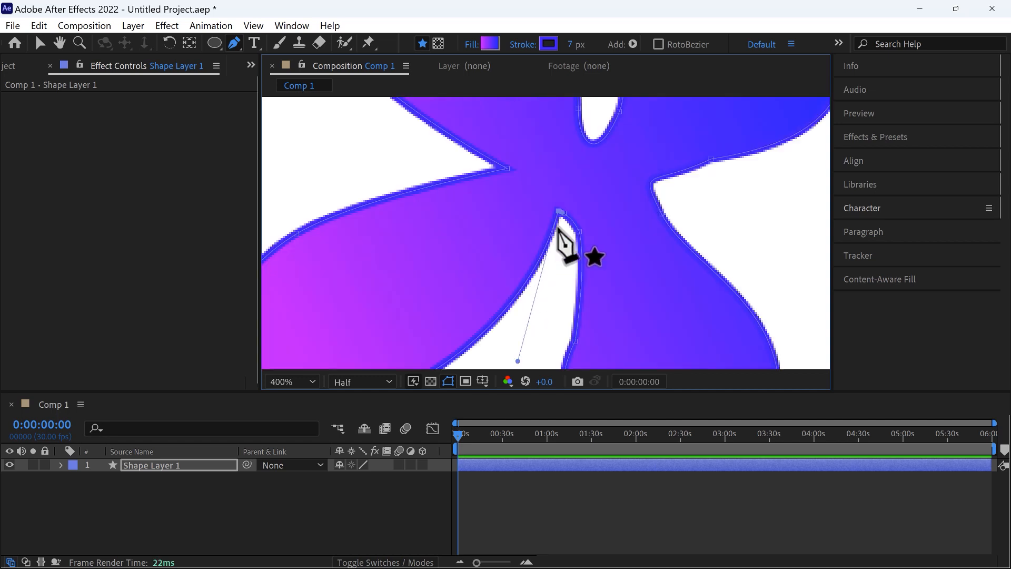
drag(561, 212, 571, 210)
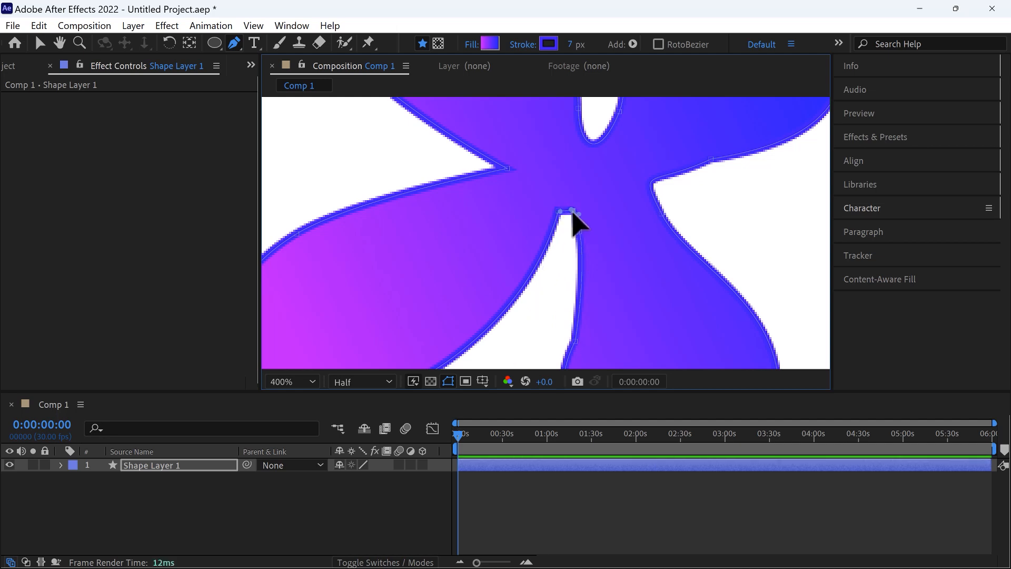
- Retract the notch point's right-side handle with the Convert Vertex Tool and move the point toward the lower-right petal
drag(241, 45, 298, 105)
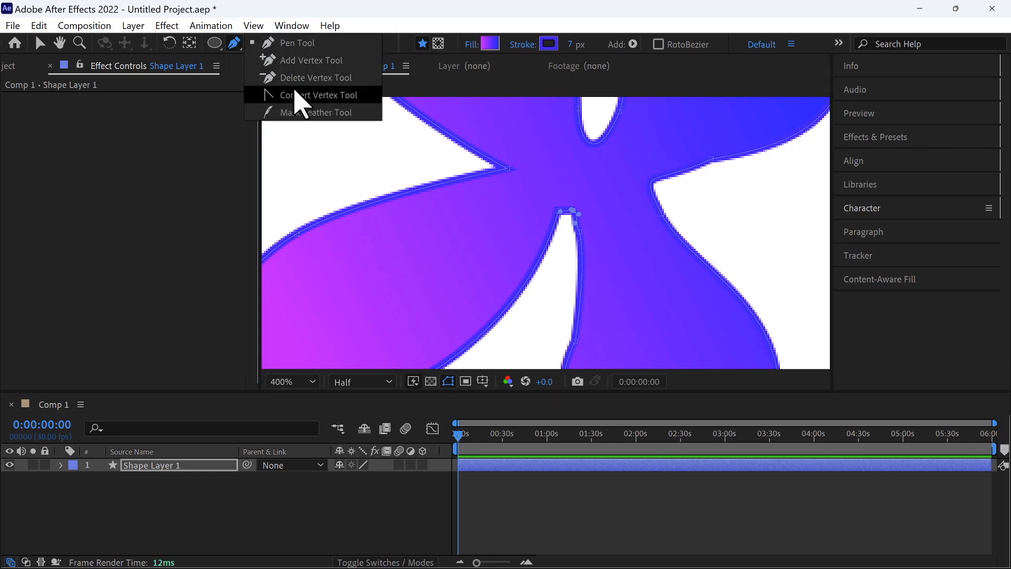
click(572, 210)
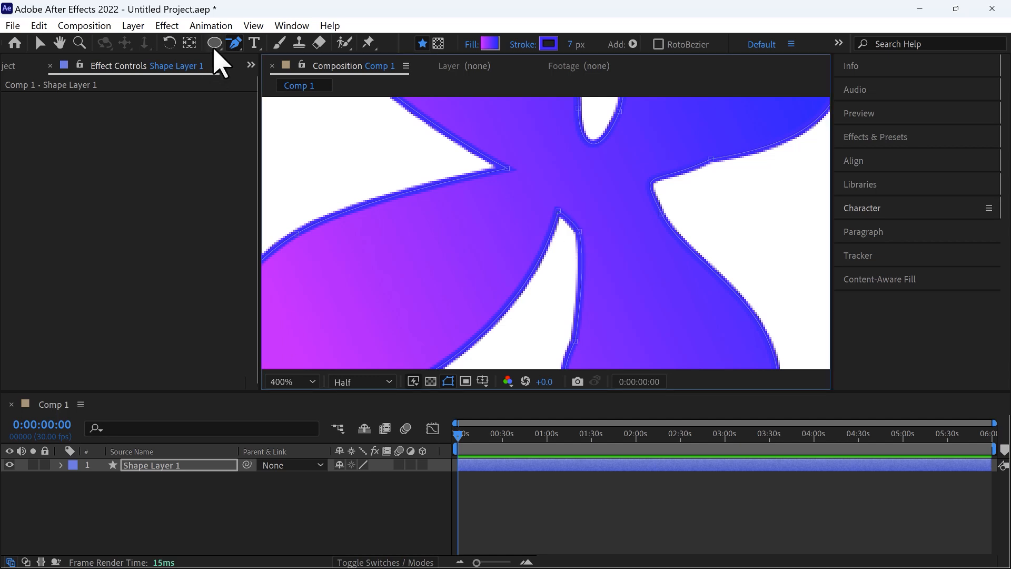
drag(236, 45, 292, 50)
click(287, 41)
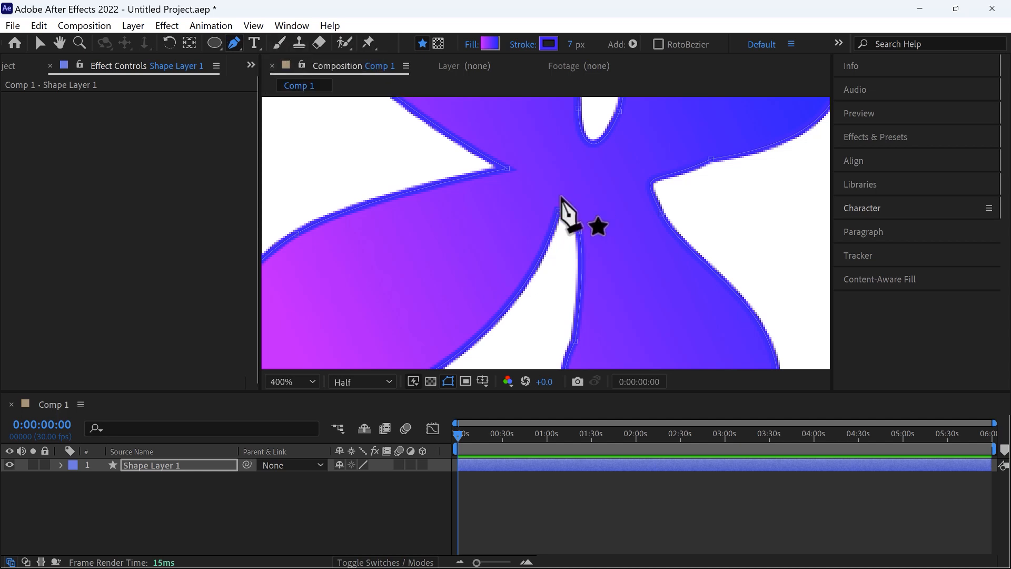
drag(558, 211, 574, 214)
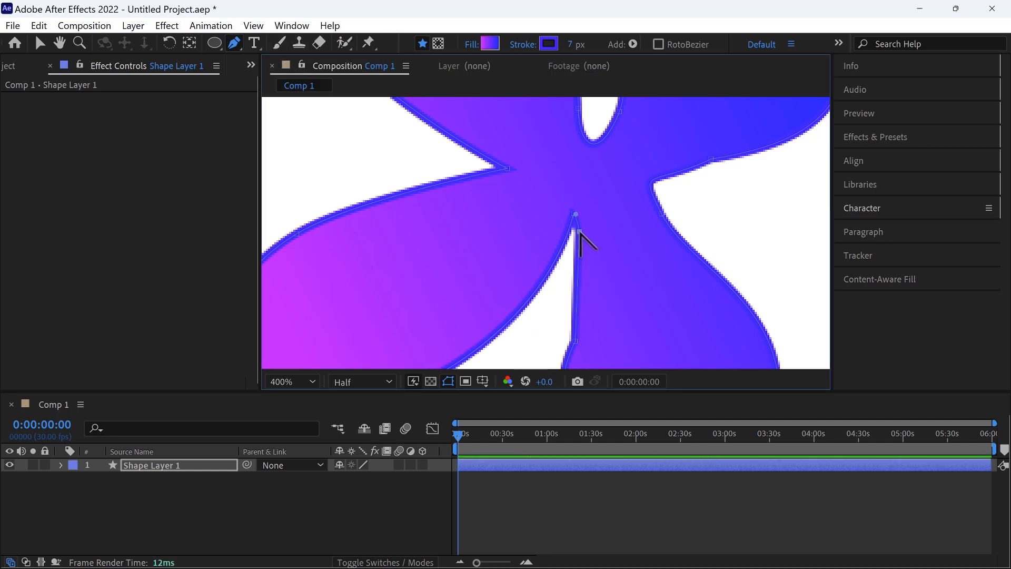
- Select the finished flower shape and delete it from the composition
key(slash)
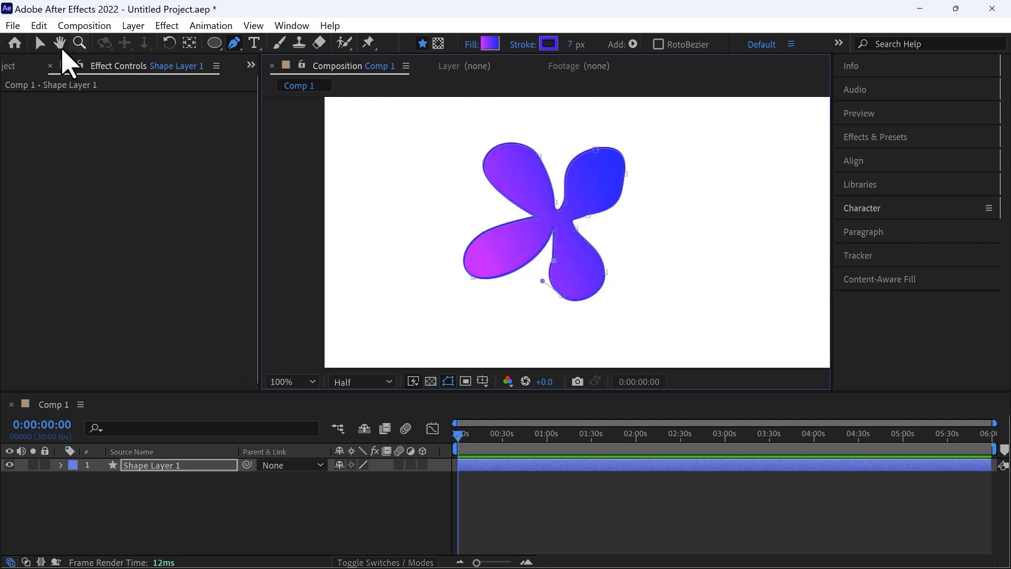
click(40, 44)
click(574, 254)
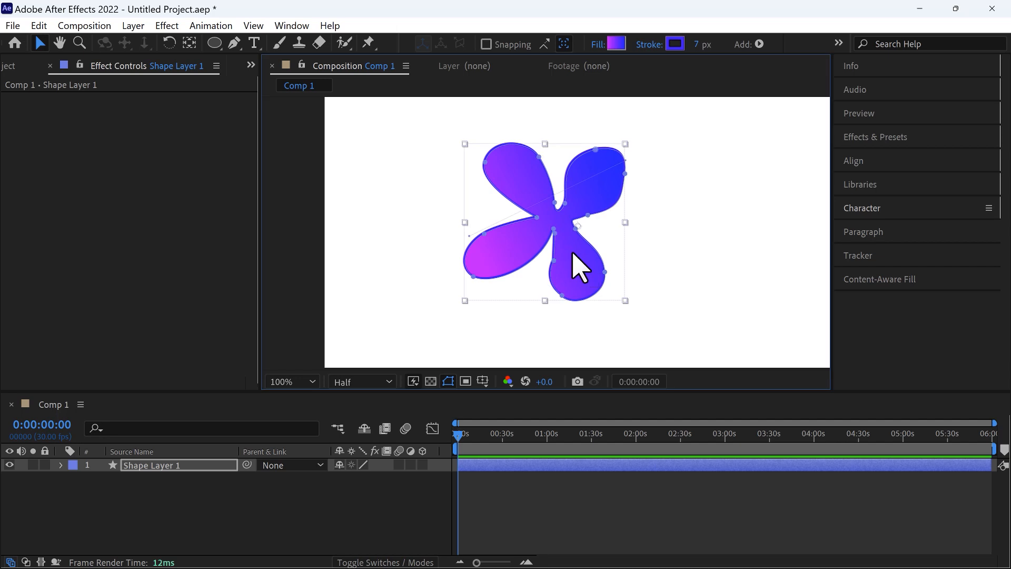
key(Delete)
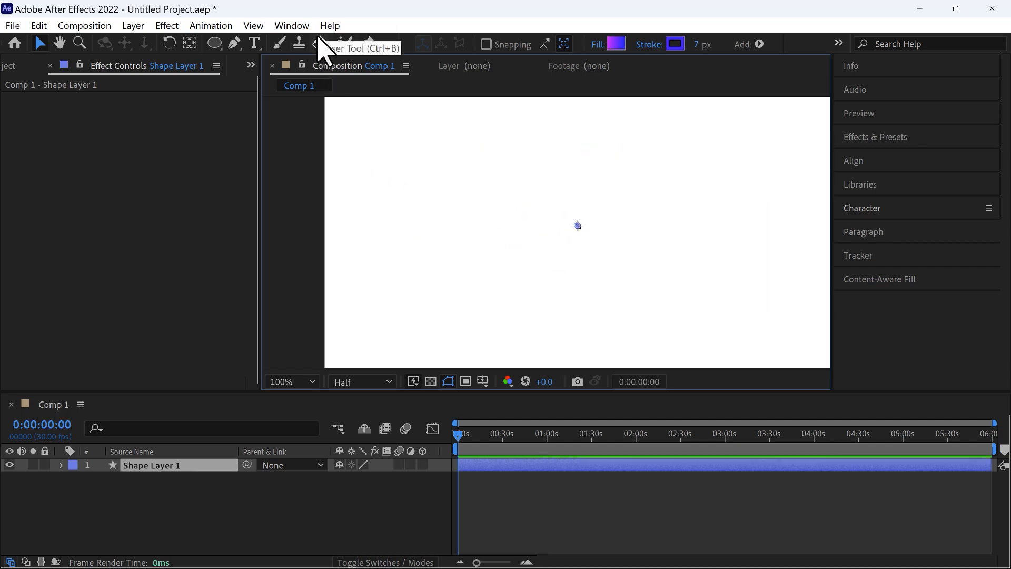
- Add a horizontal text layer reading "the is a" in the upper-left area of the composition
click(253, 43)
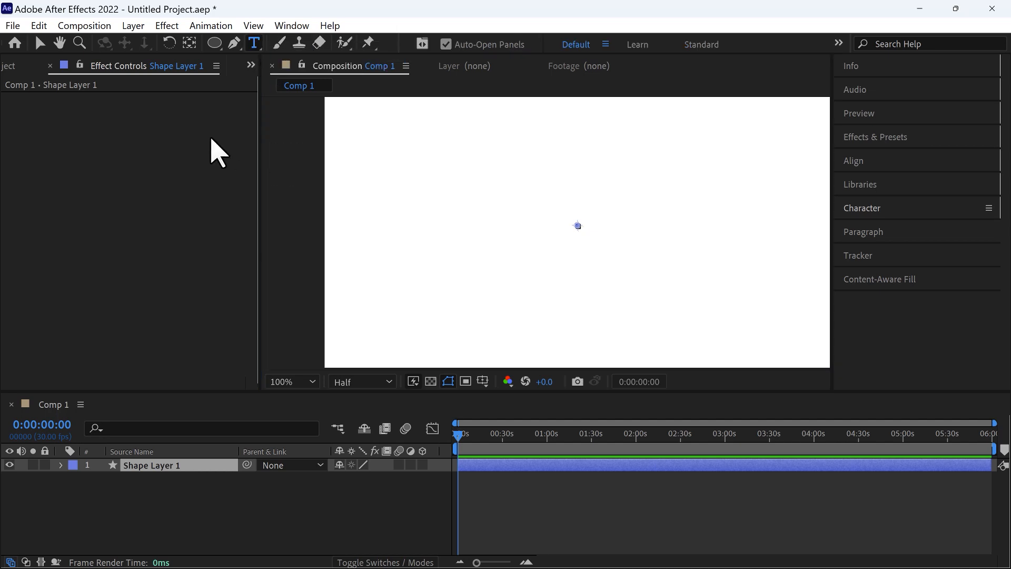
click(428, 172)
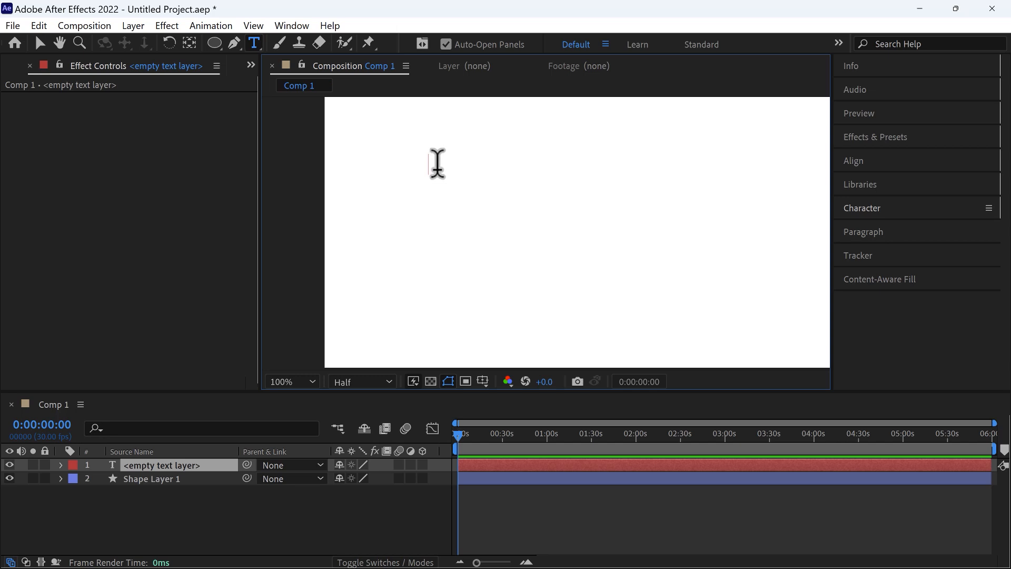
text(the is a)
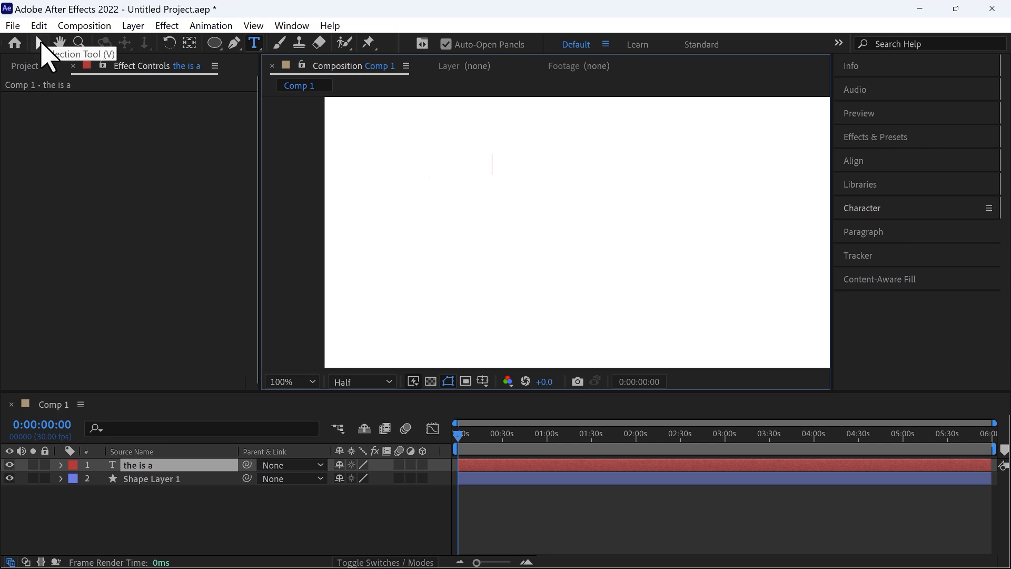
click(41, 43)
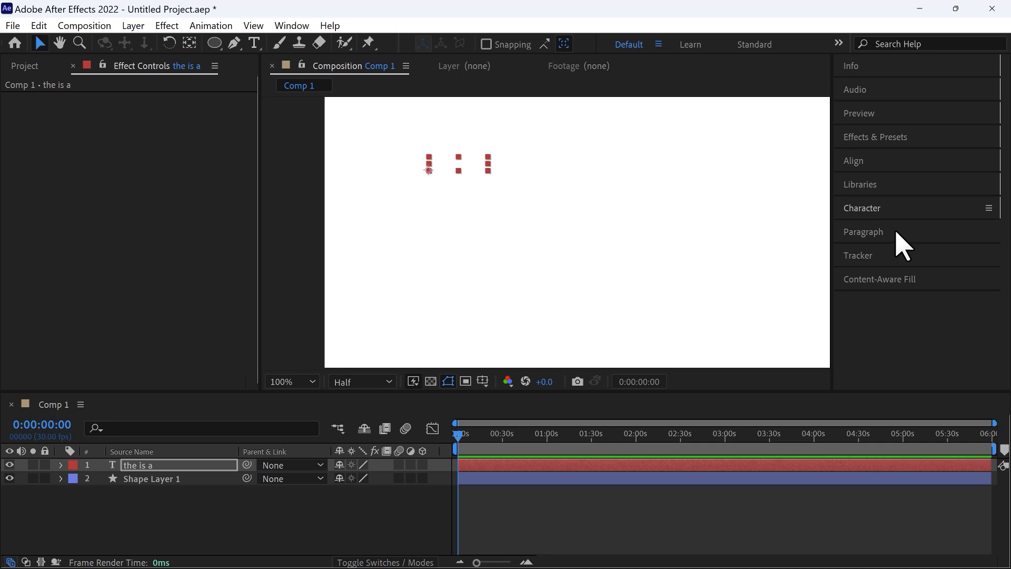
- Change the "the is a" text's fill color to black
click(866, 208)
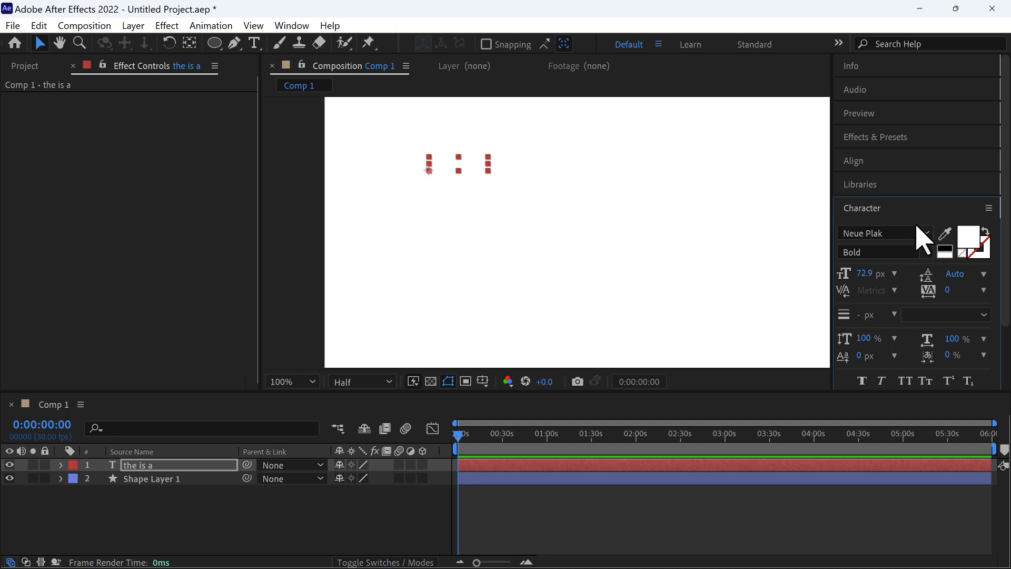
click(973, 238)
drag(474, 237, 271, 346)
click(748, 73)
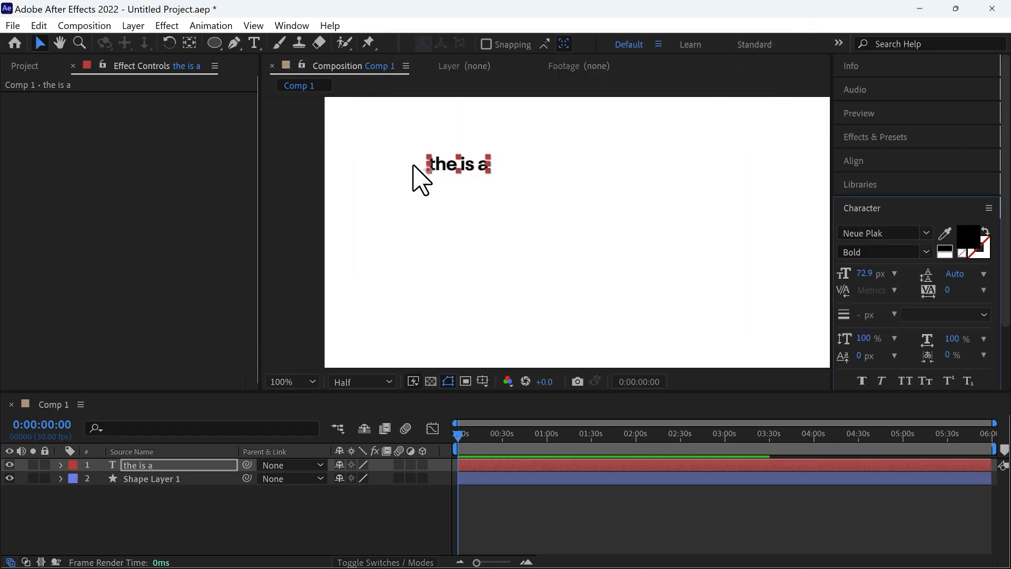
- Move the "the is a" text to about the middle of the composition and deselect it
click(191, 43)
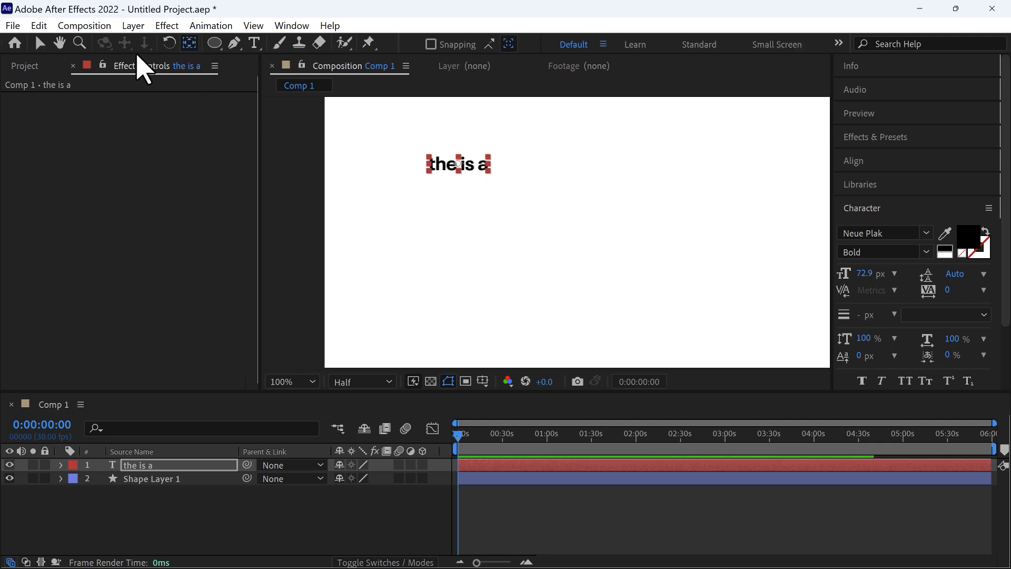
click(436, 150)
key(v)
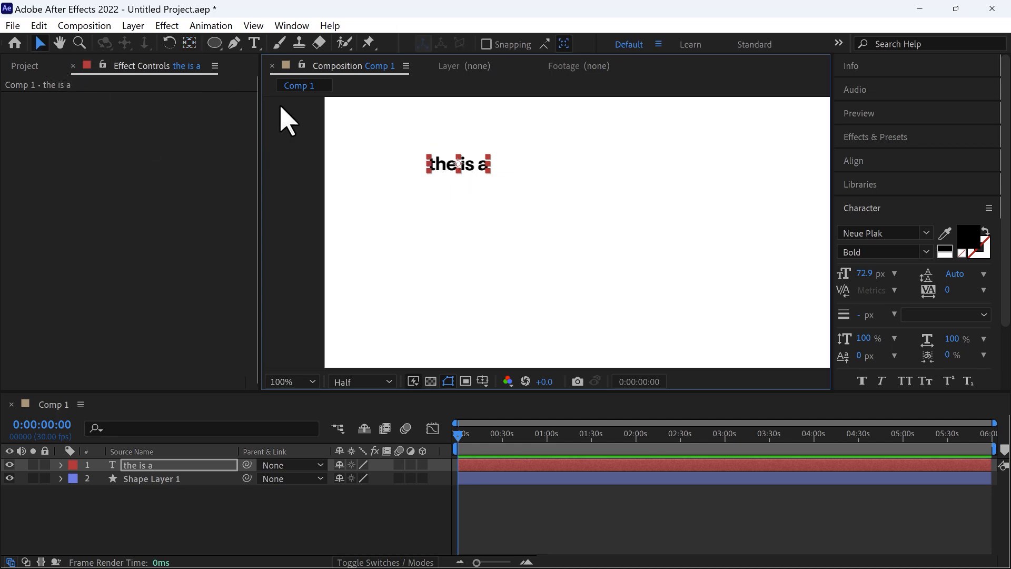
drag(467, 165, 600, 229)
click(483, 223)
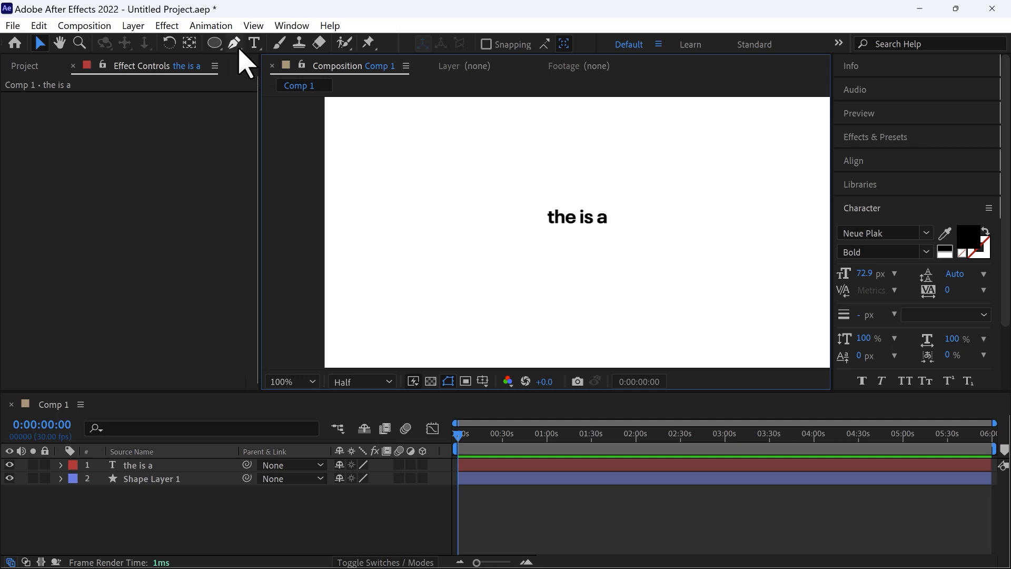
- Add vertical text reading "the is a" near the composition's left side with the Vertical Type Tool
click(254, 43)
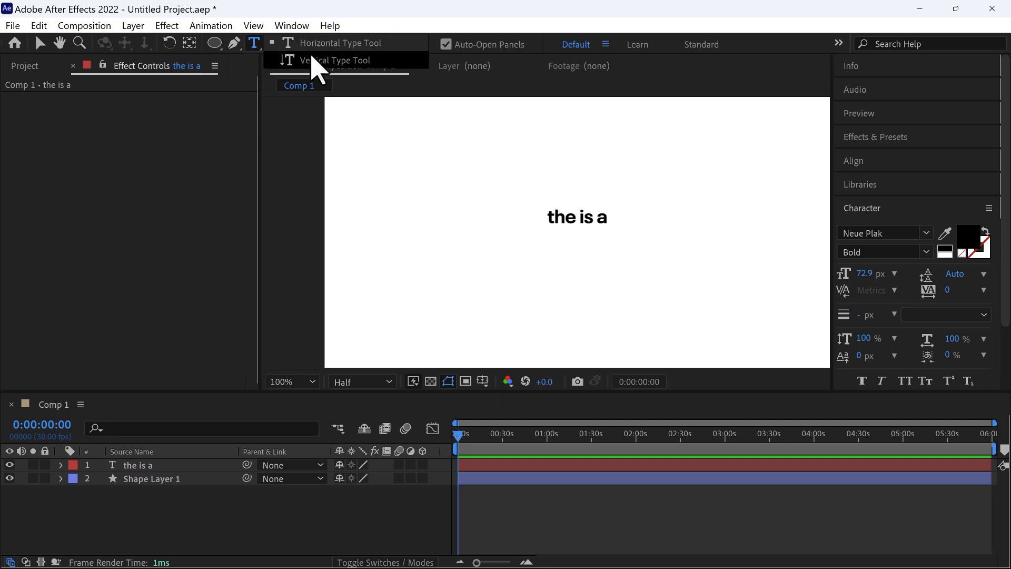
click(331, 60)
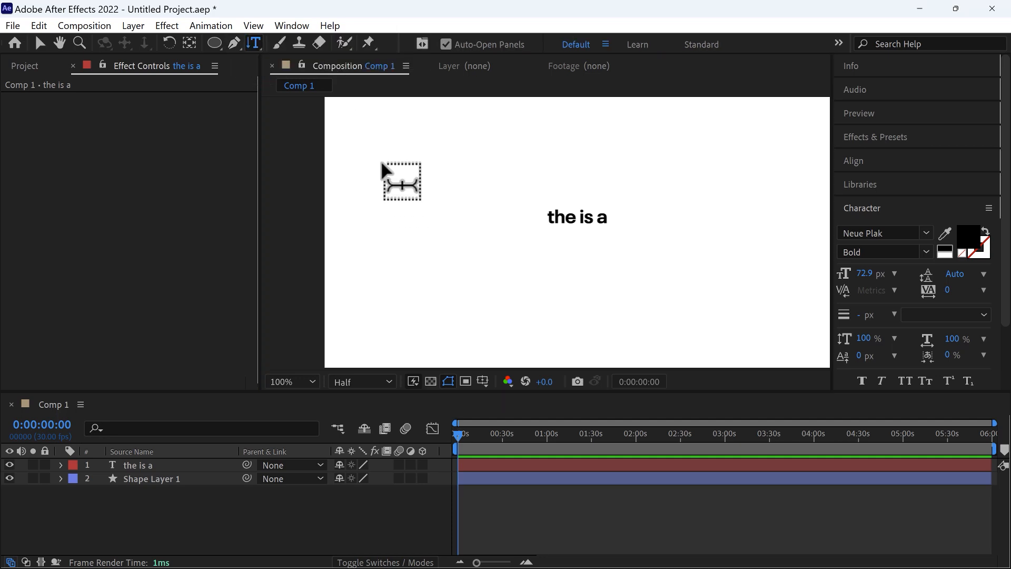
click(383, 164)
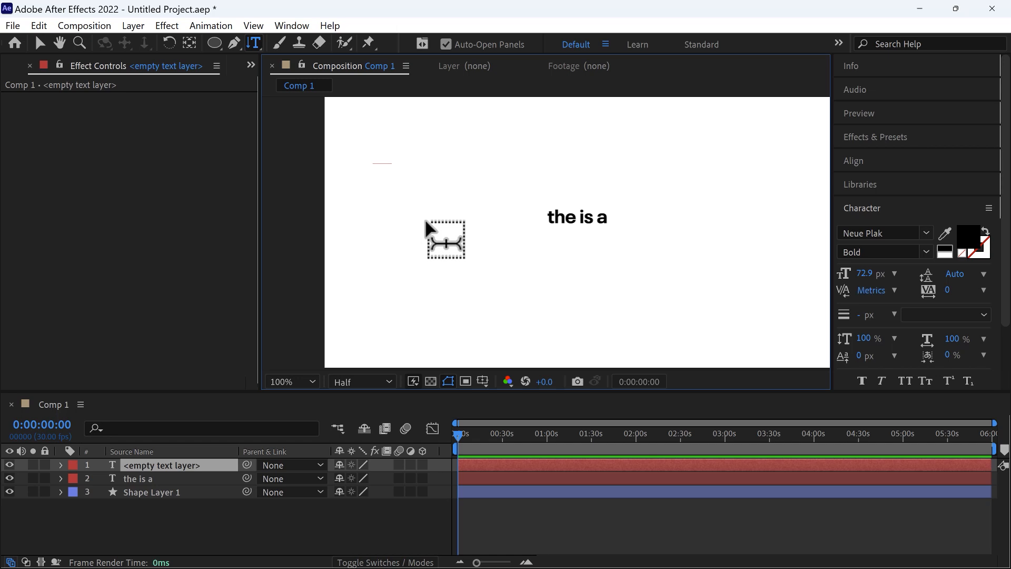
text(th)
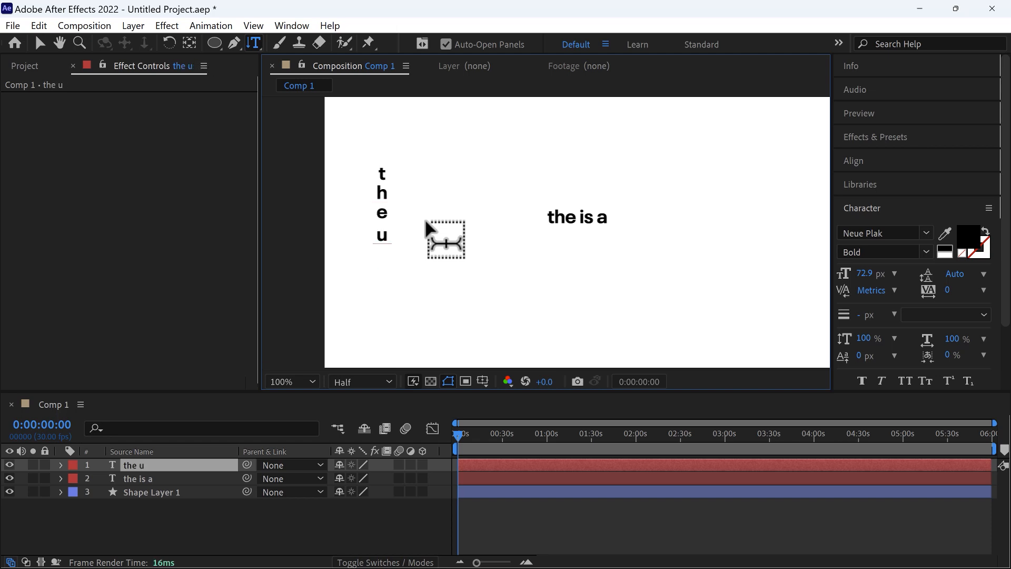
text(e is a)
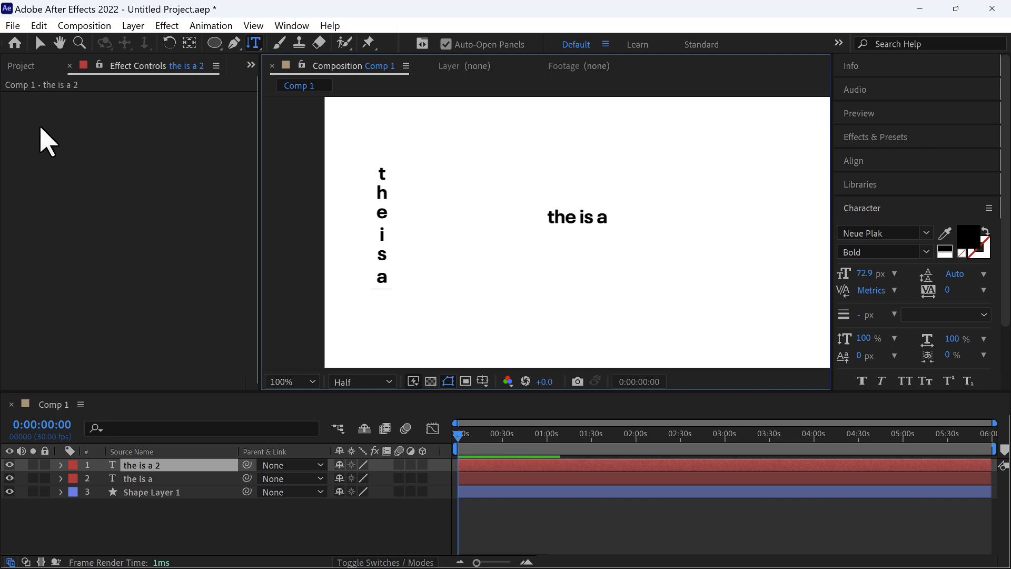
click(39, 43)
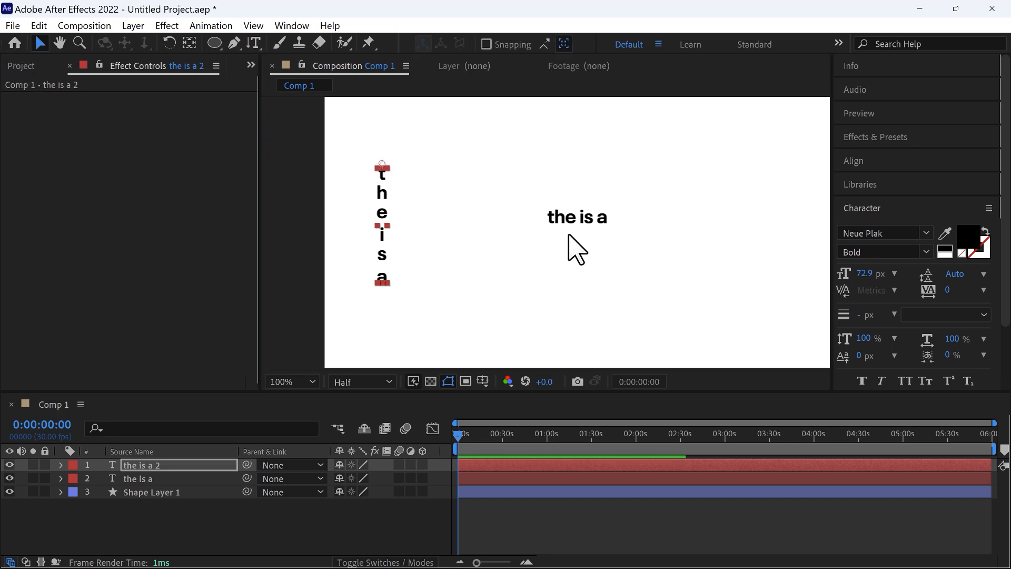
- Delete both text layers from the composition and activate the Roto Brush Tool
key(Delete)
key(Delete)
key(alt+w)
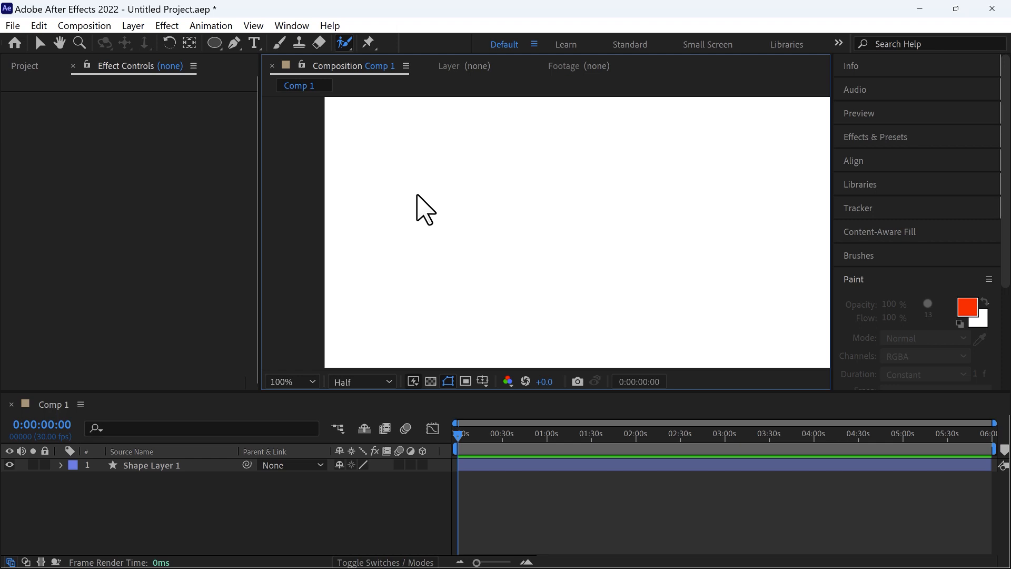
- Switch to the Animation workspace
click(292, 26)
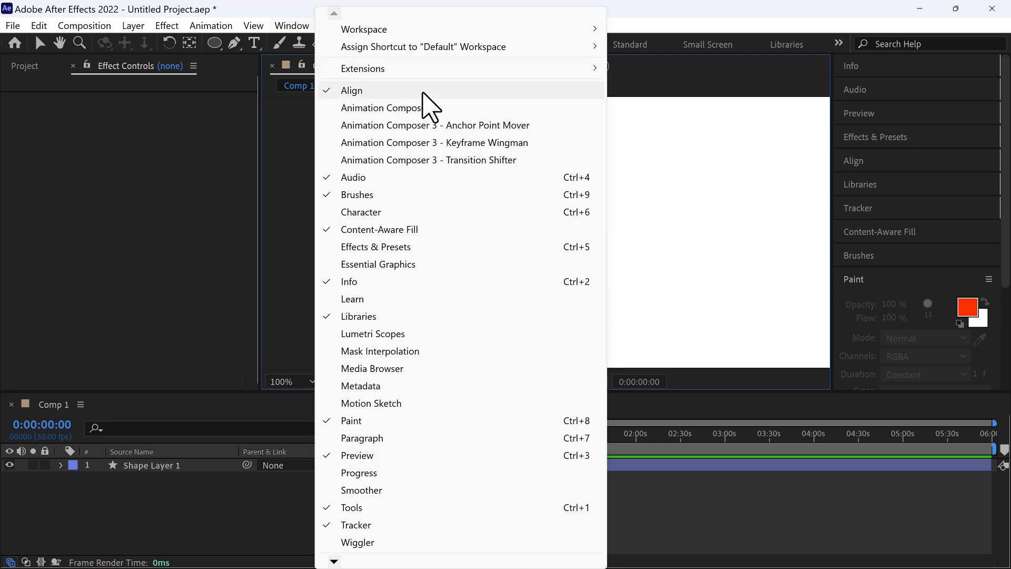
mouse_move(408, 32)
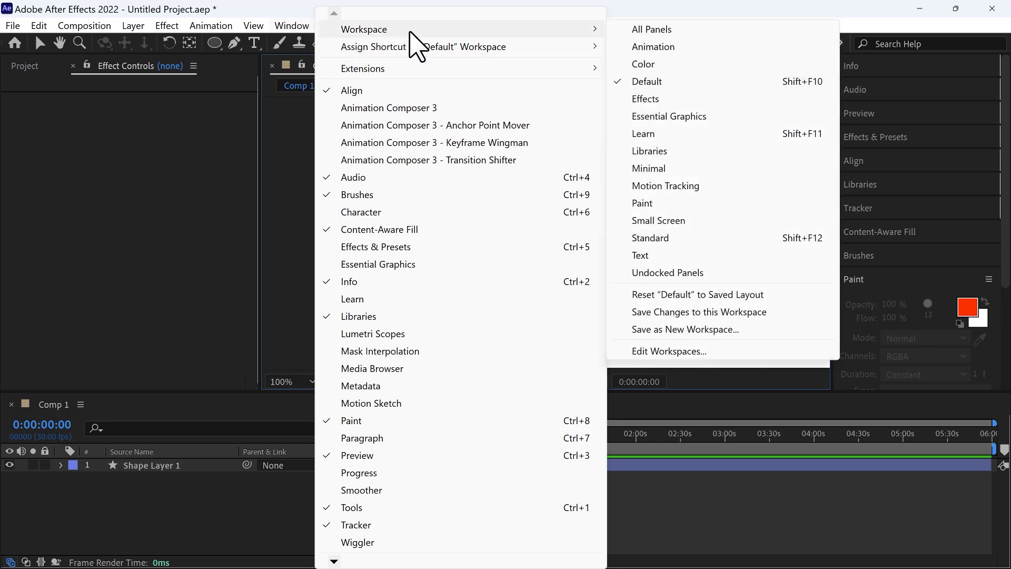
click(620, 45)
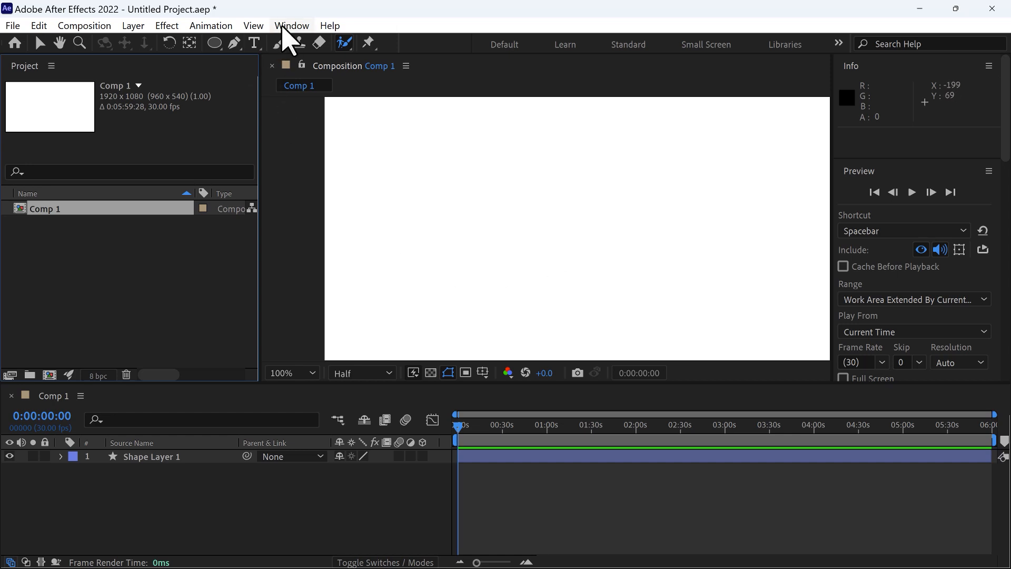
- Switch to the Motion Tracking workspace and look through its Tracker and Content-Aware Fill settings
click(285, 26)
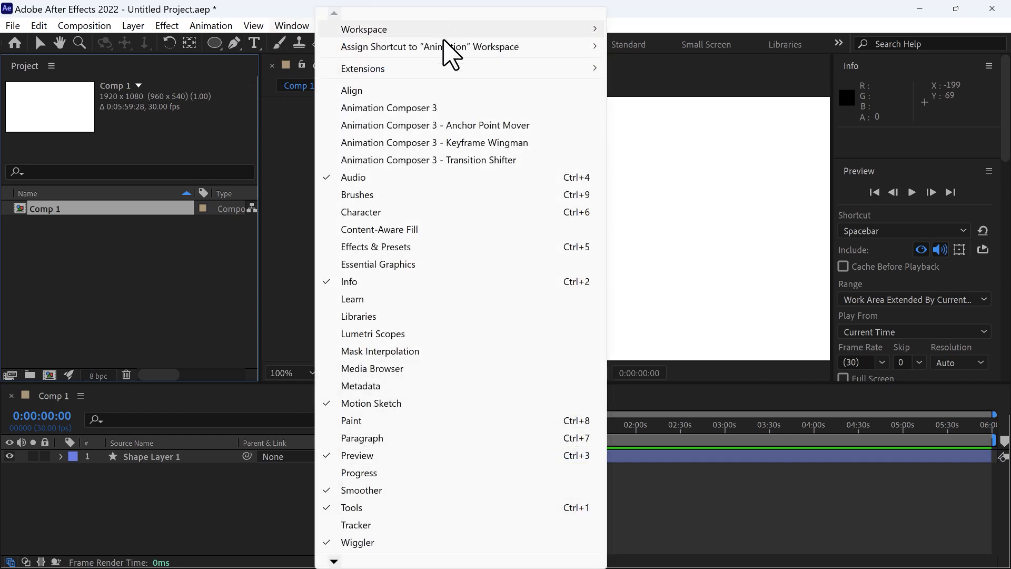
mouse_move(579, 35)
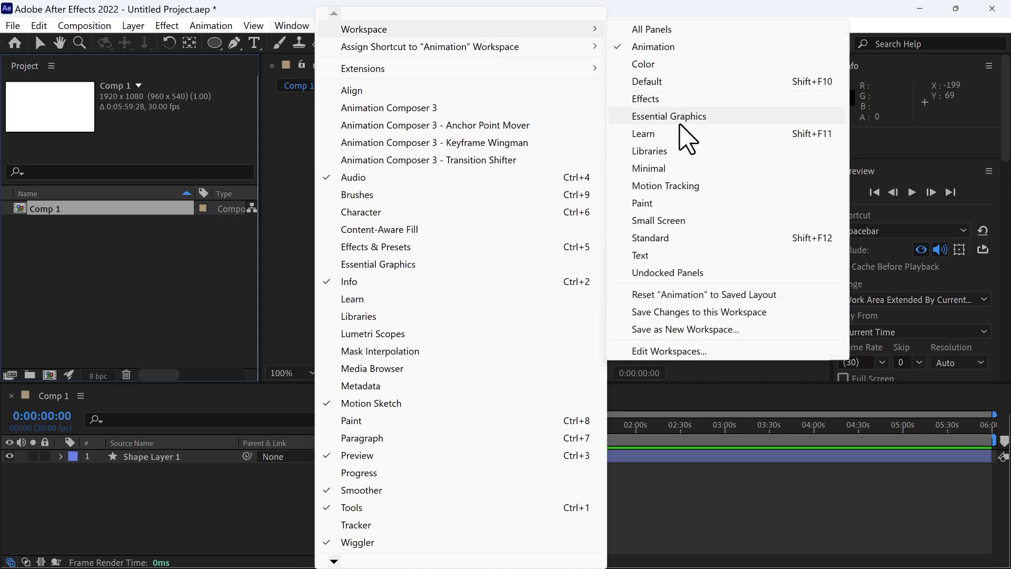
click(682, 190)
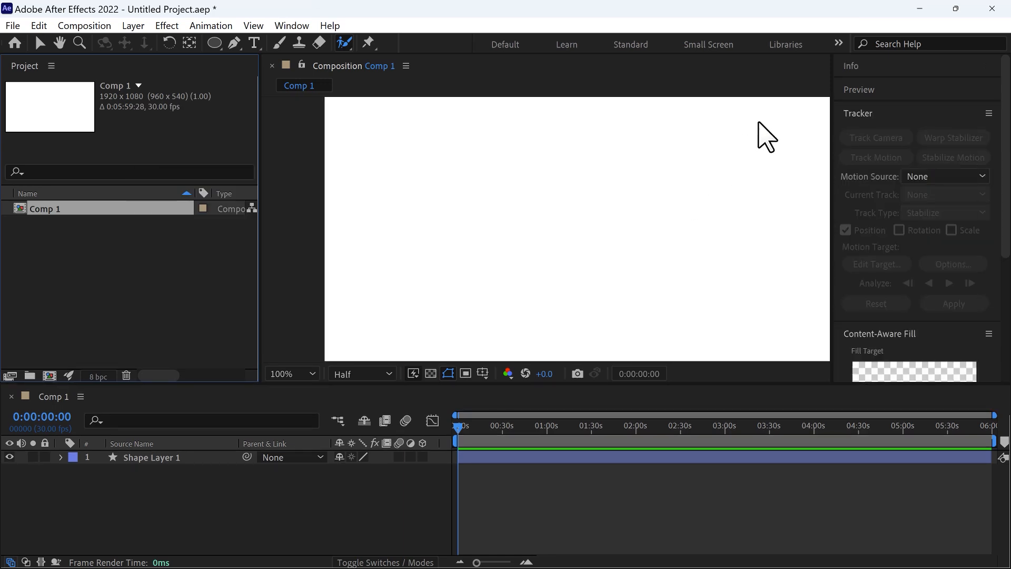
scroll(935, 367, down, 5)
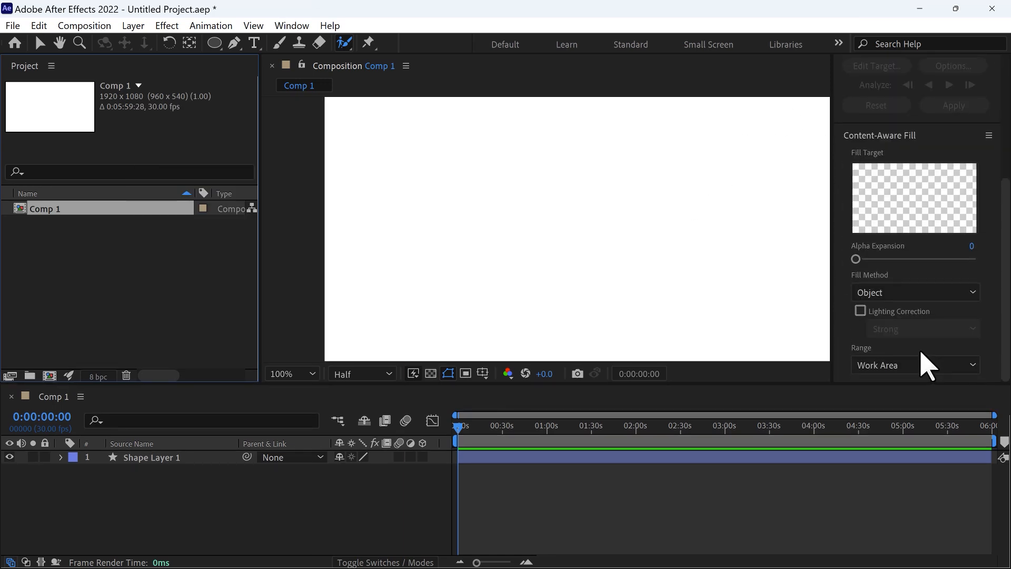
scroll(924, 362, up, 5)
- Return to the Default workspace and dock the Info panel in its own column beside the composition view
click(292, 25)
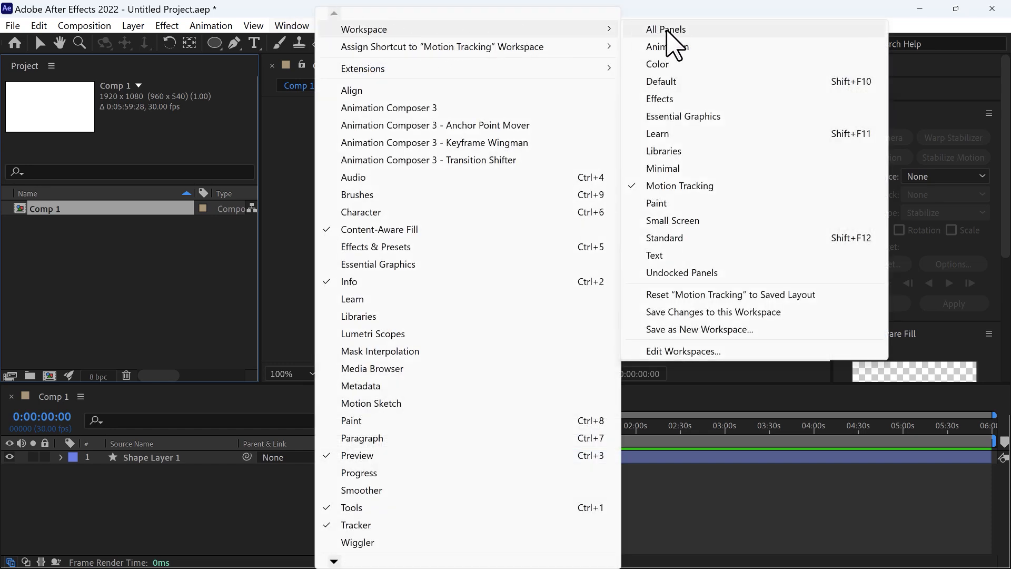
click(674, 82)
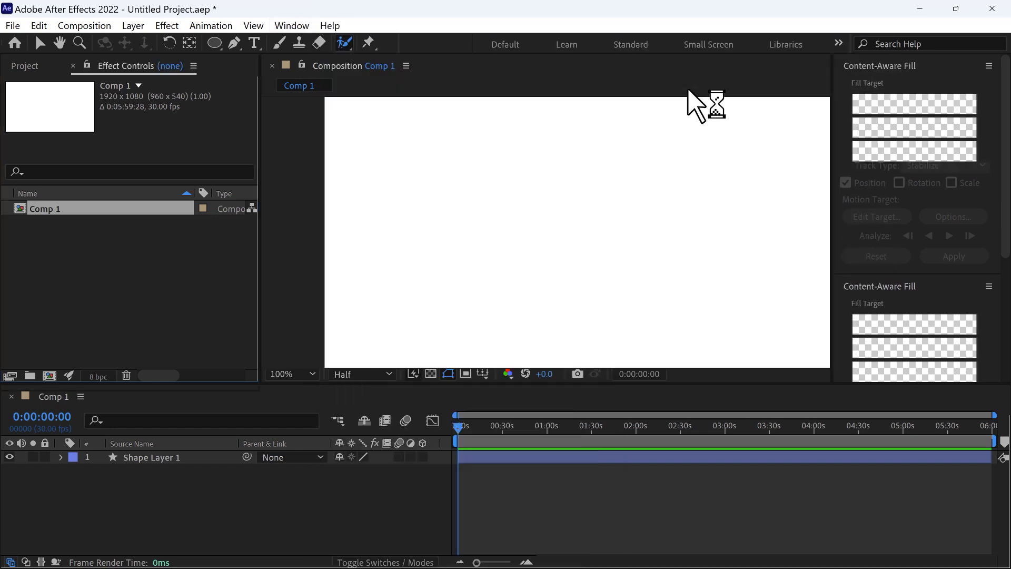
drag(875, 74, 871, 103)
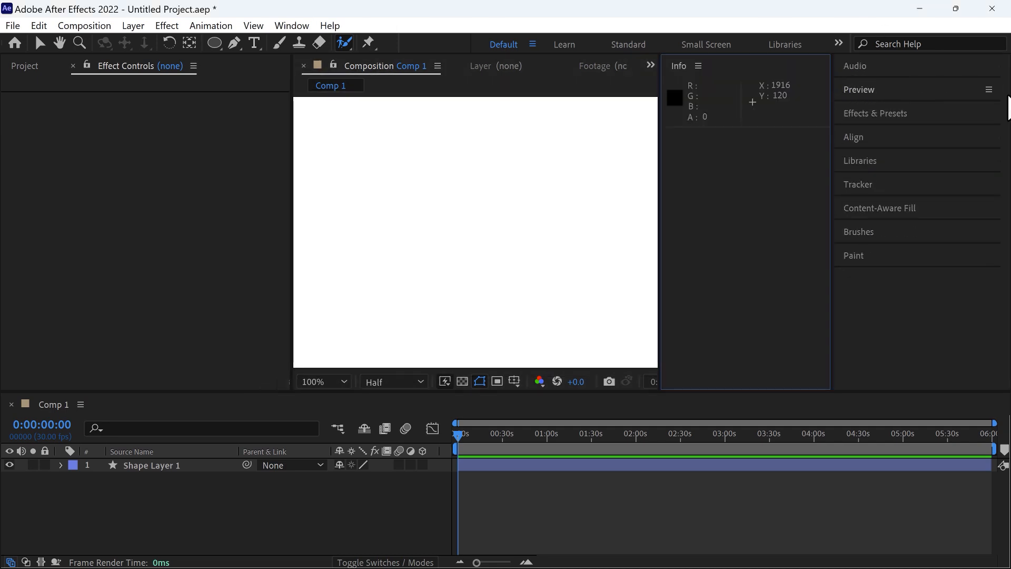
- Undock the Preview panel into a floating window and close it
click(990, 90)
click(890, 109)
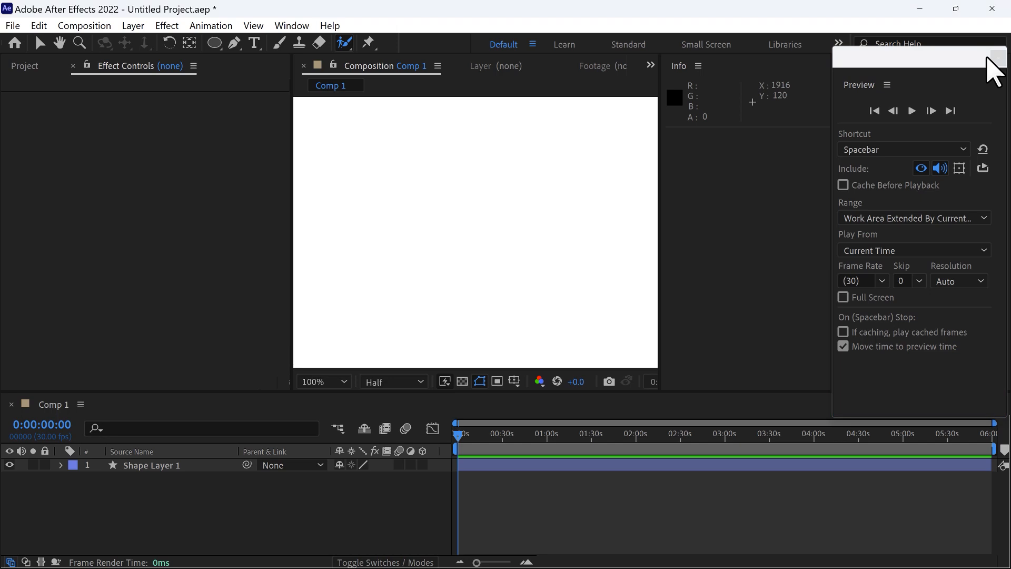
click(1000, 59)
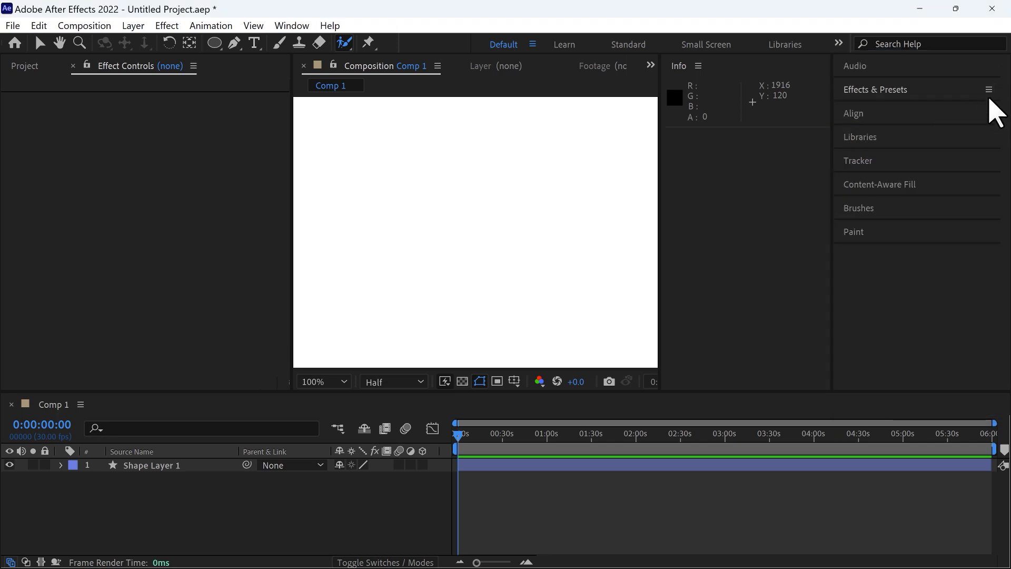
- Undock the Effects & Presets panel and place its floating window over the Effect Controls area
click(989, 90)
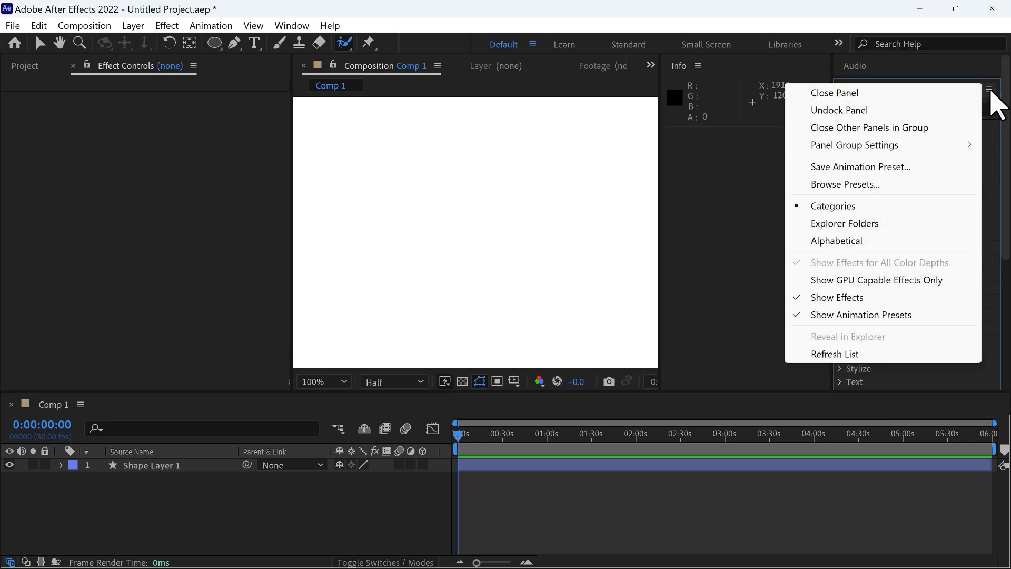
click(990, 90)
click(988, 90)
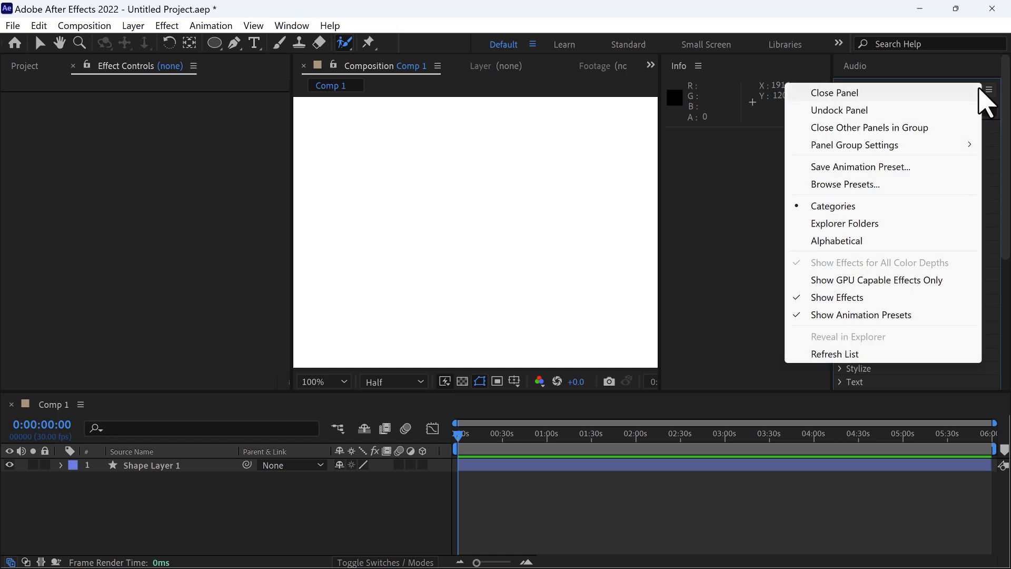
click(993, 91)
click(993, 90)
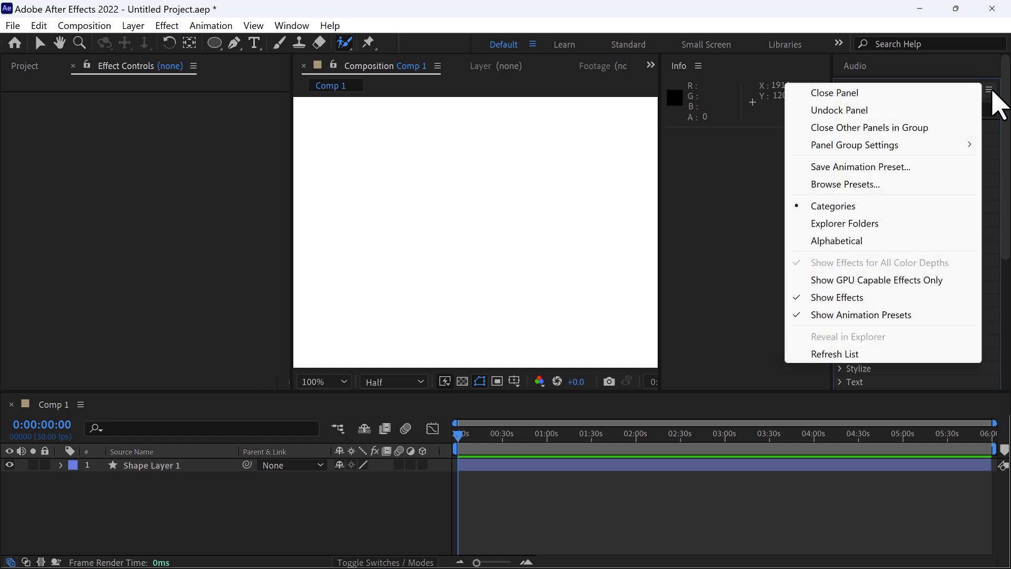
click(850, 112)
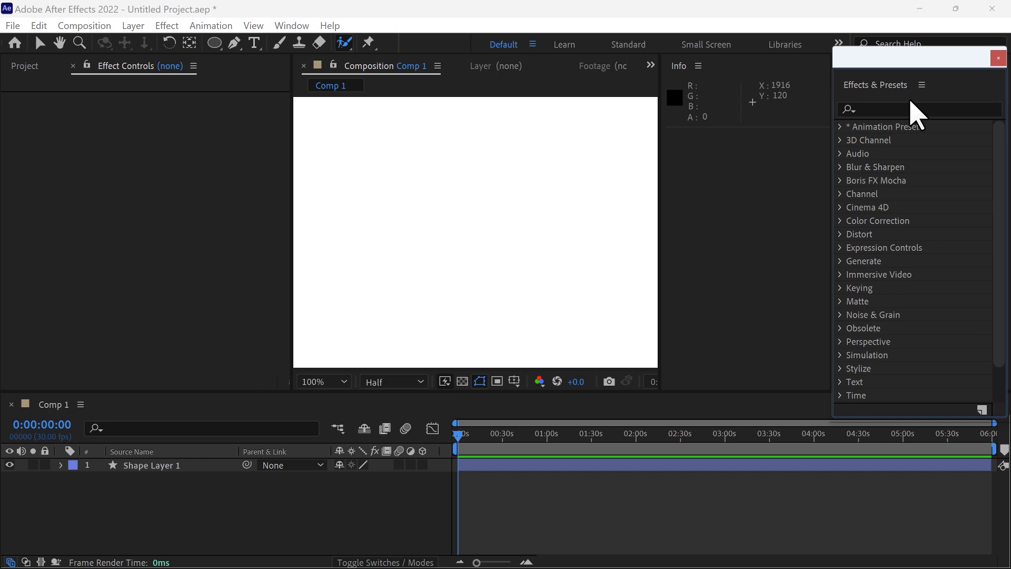
drag(907, 63, 882, 82)
drag(418, 112, 128, 112)
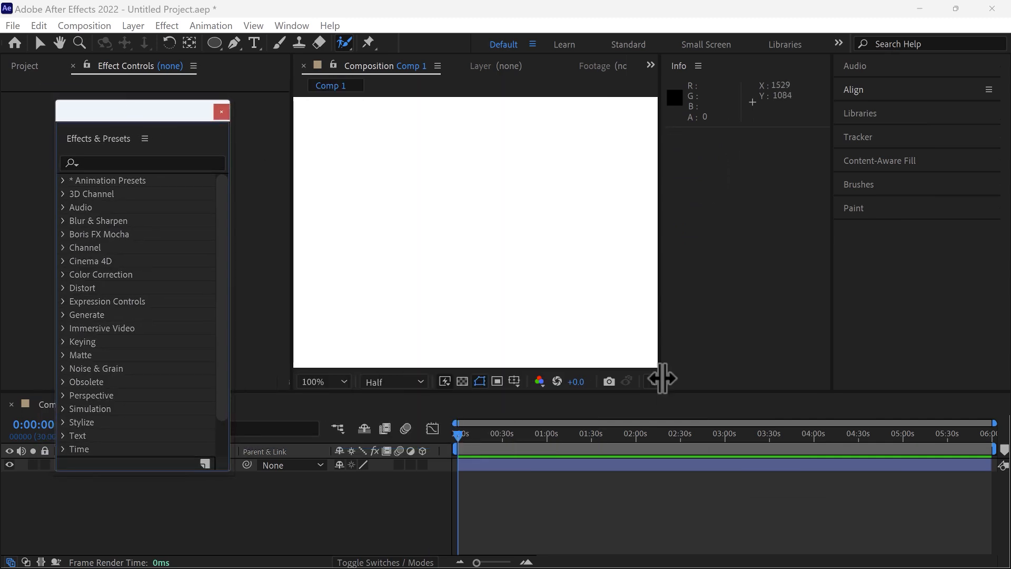
- Resize the workspace by shrinking the timeline's height, narrowing the composition view and widening the column that holds the Align panel
drag(661, 392, 673, 447)
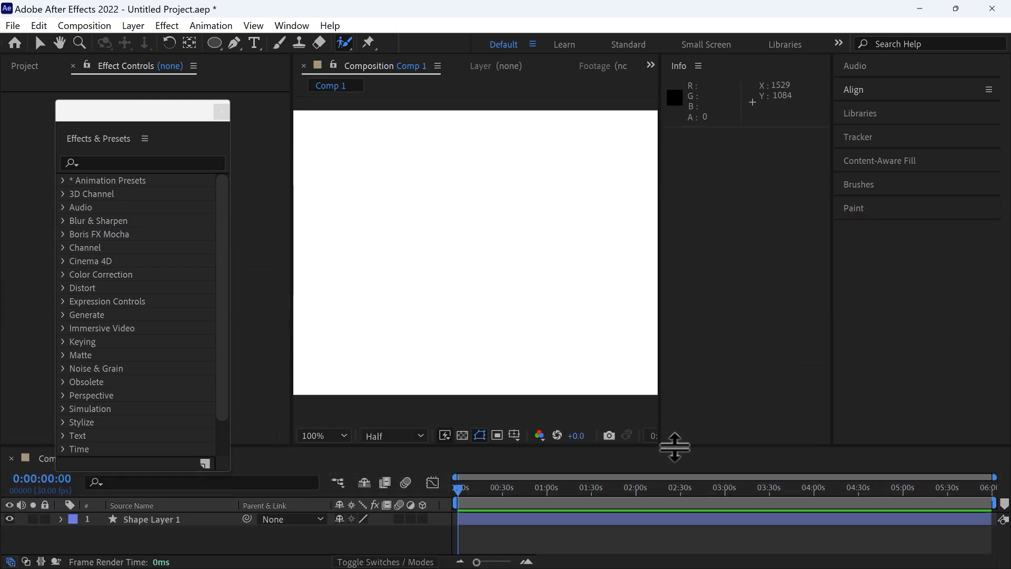
drag(662, 346, 406, 339)
drag(832, 199, 458, 200)
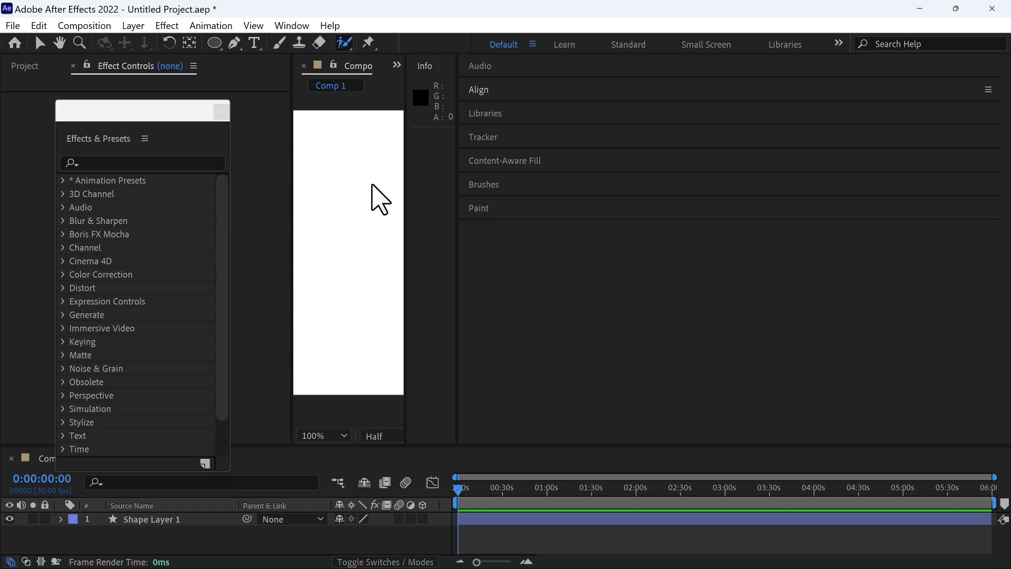
- Reset the Default workspace to its saved layout
click(292, 25)
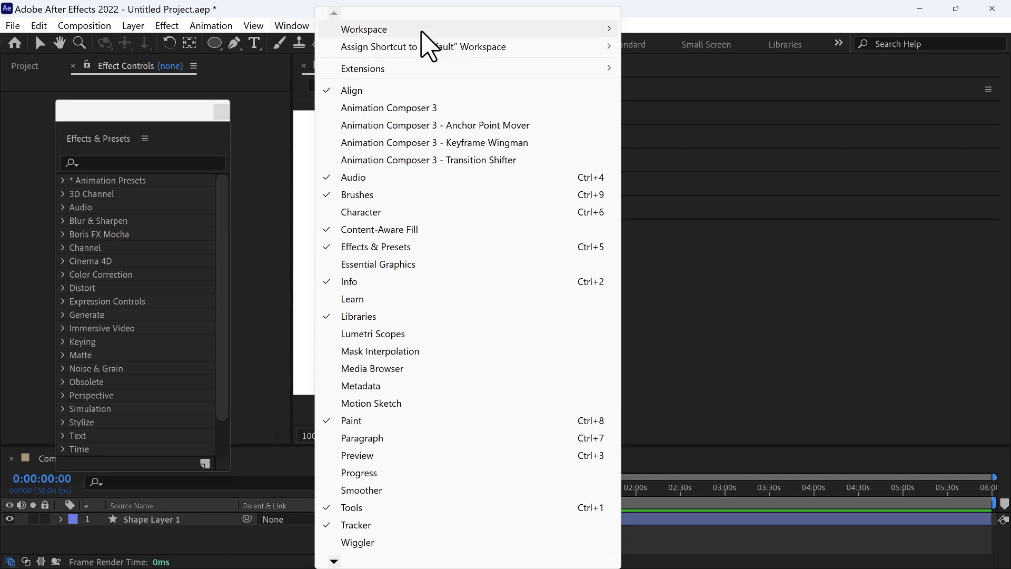
mouse_move(421, 32)
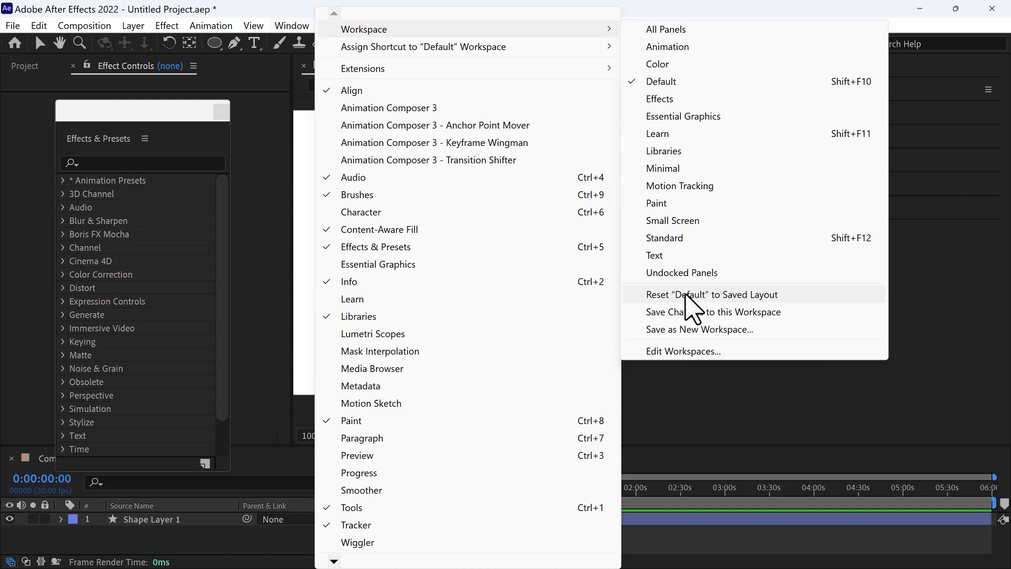
click(691, 295)
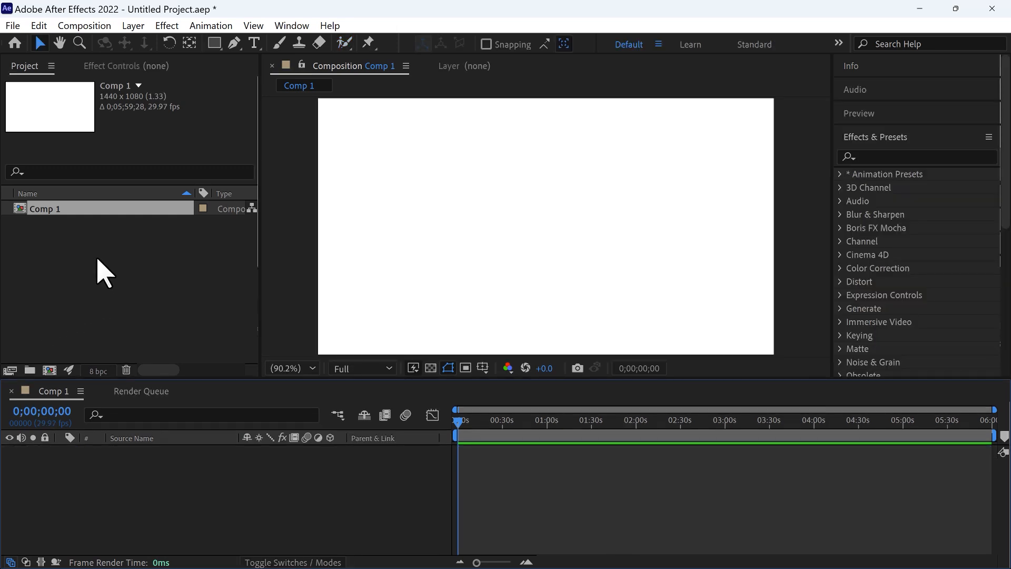
- Import the pro advendies video from the adverdies folder as footage and add it as a layer in Comp 1
double_click(68, 274)
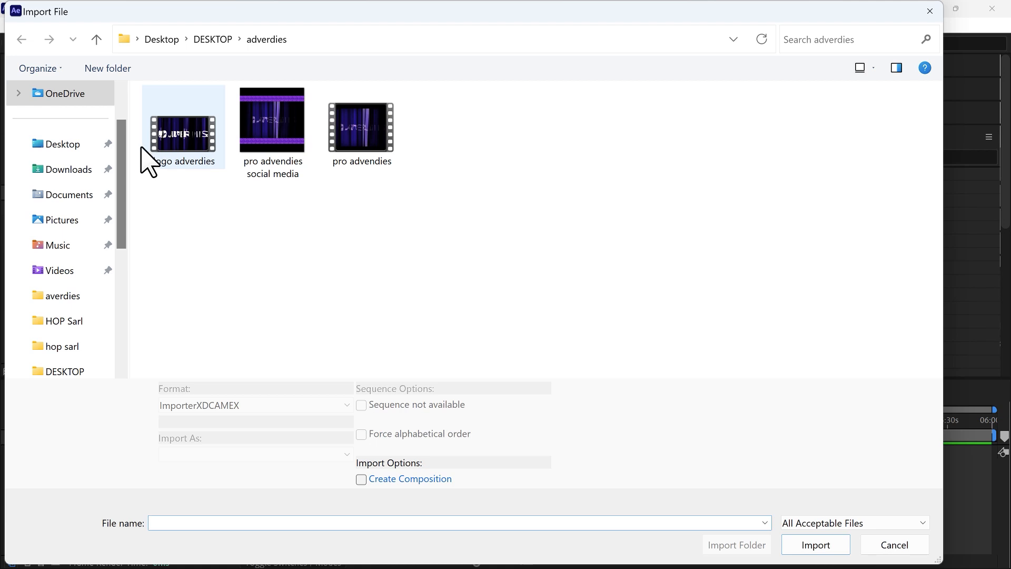
click(367, 152)
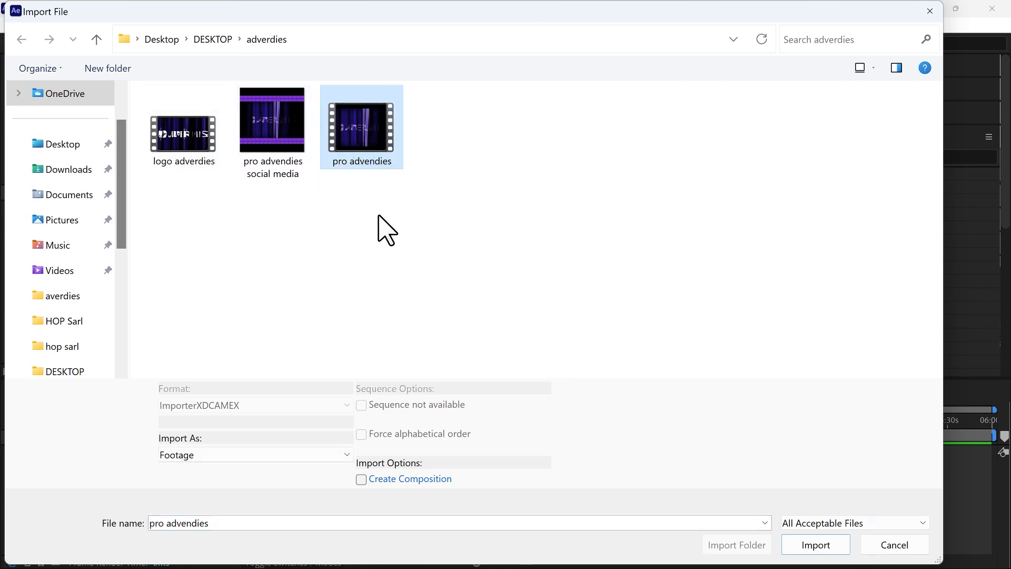
click(815, 546)
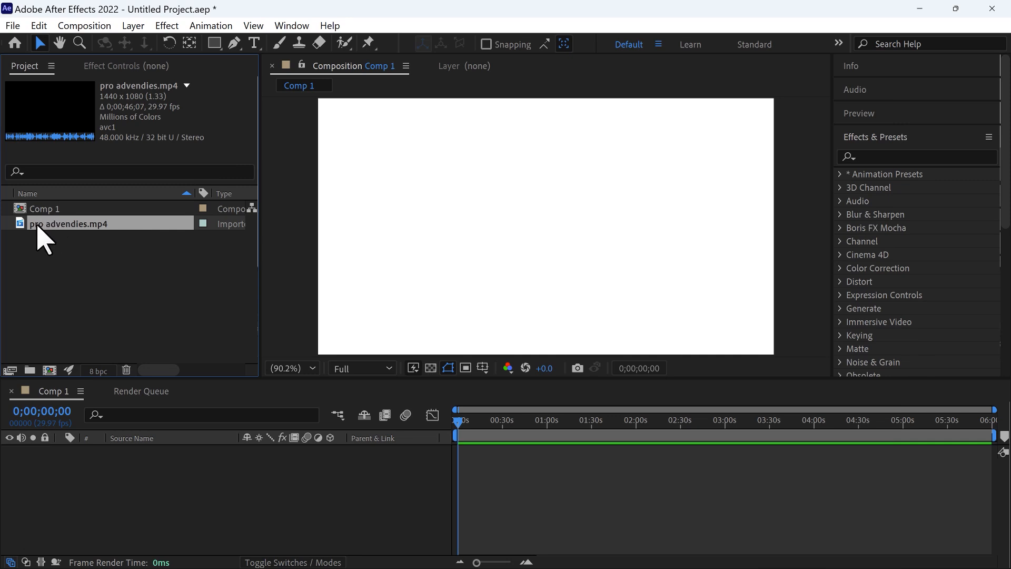
drag(35, 226, 132, 492)
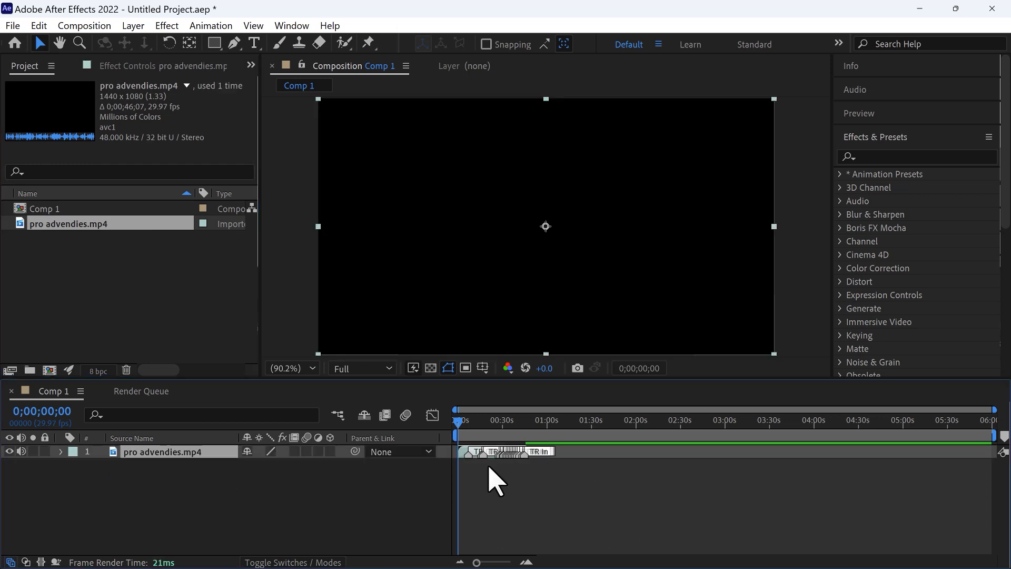
- Preview the pro advendies video in Comp 1 and examine its transition markers along the timeline
click(494, 480)
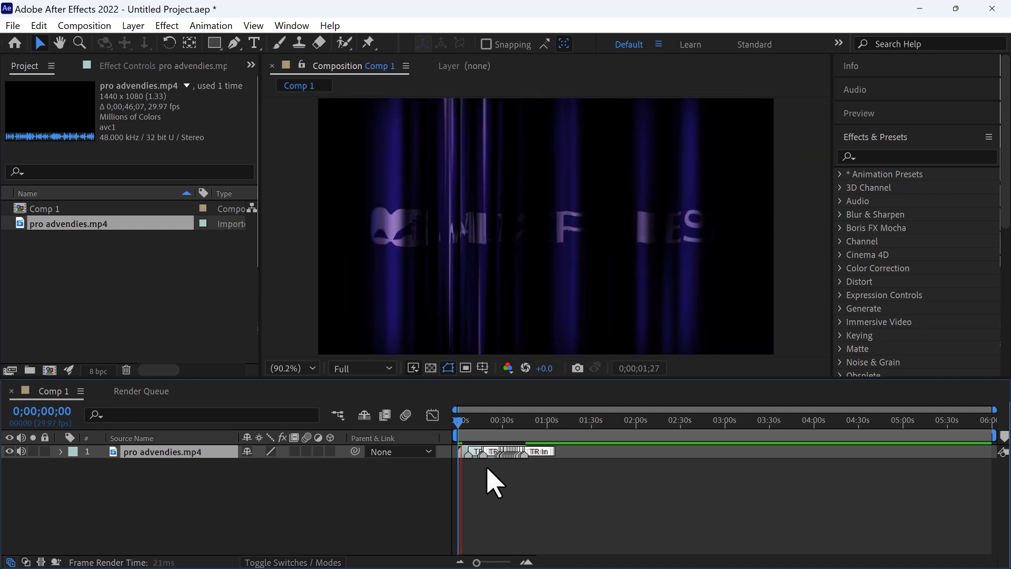
scroll(494, 474, up, 10)
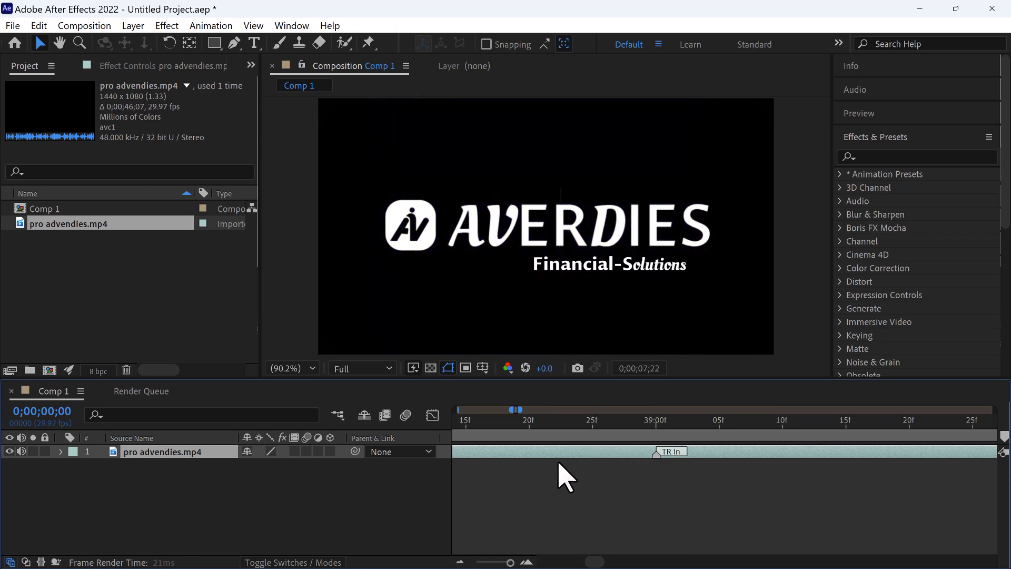
scroll(565, 495, down, 8)
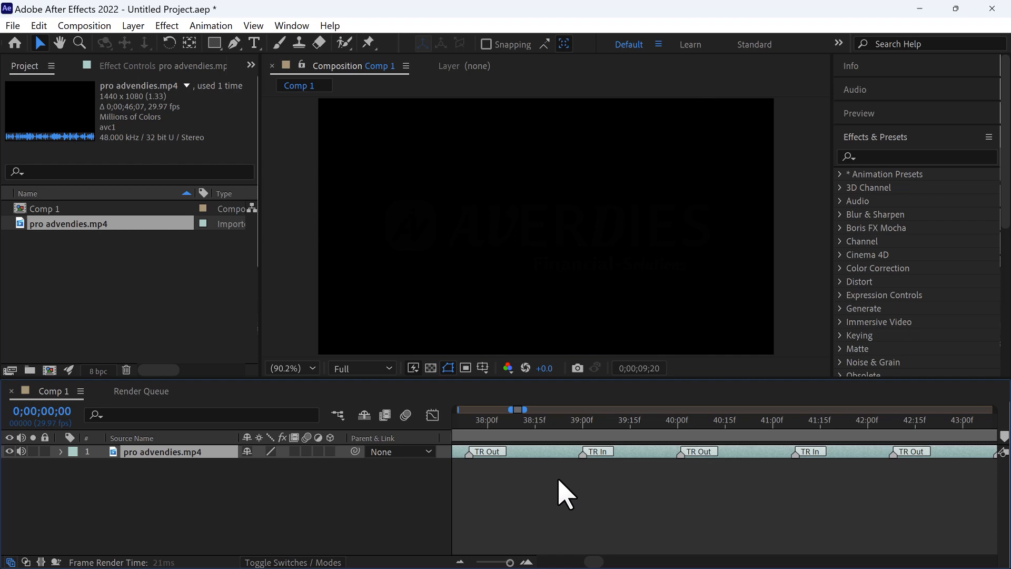
scroll(565, 495, down, 10)
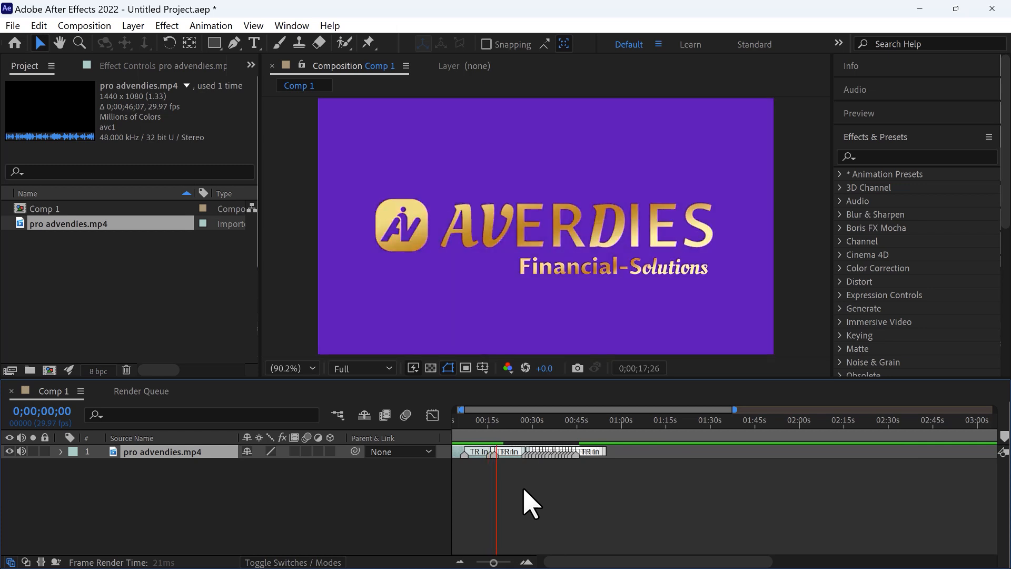
scroll(483, 463, up, 5)
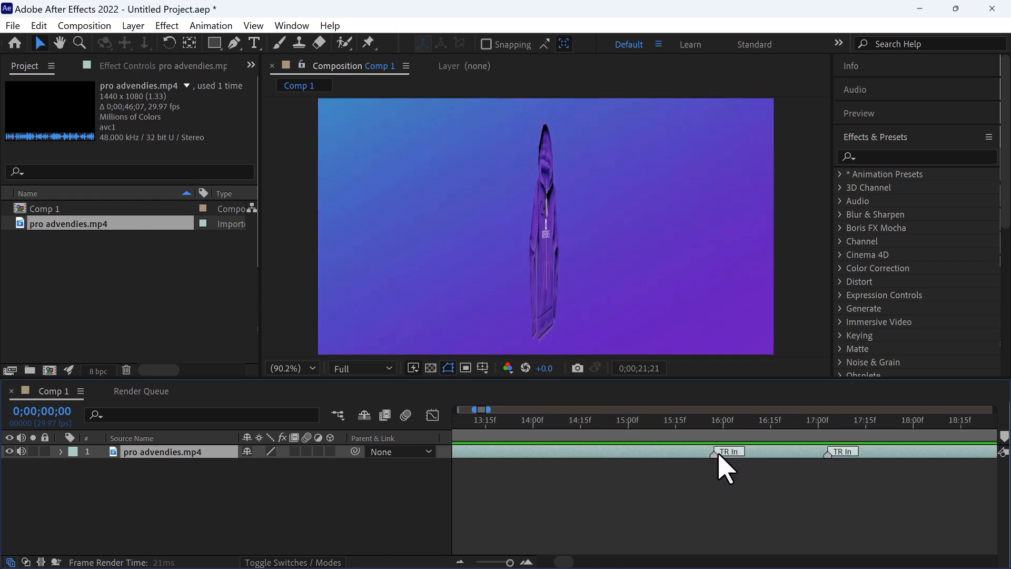
mouse_move(729, 451)
mouse_down()
mouse_move(790, 452)
mouse_move(642, 451)
mouse_up()
click(584, 420)
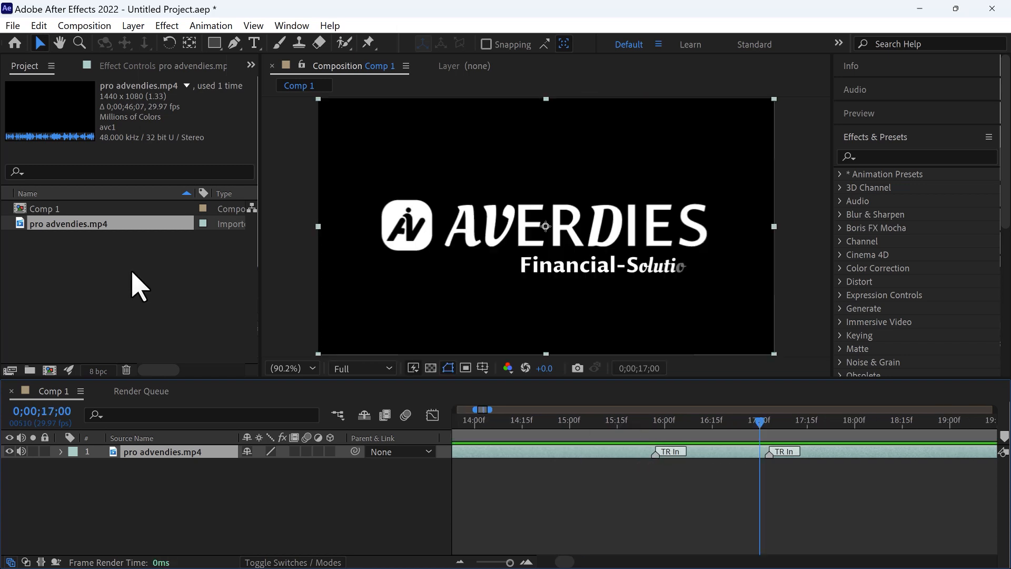
- Import the COLOURFUL LOGO and Families images from the averdies project folder together
double_click(134, 285)
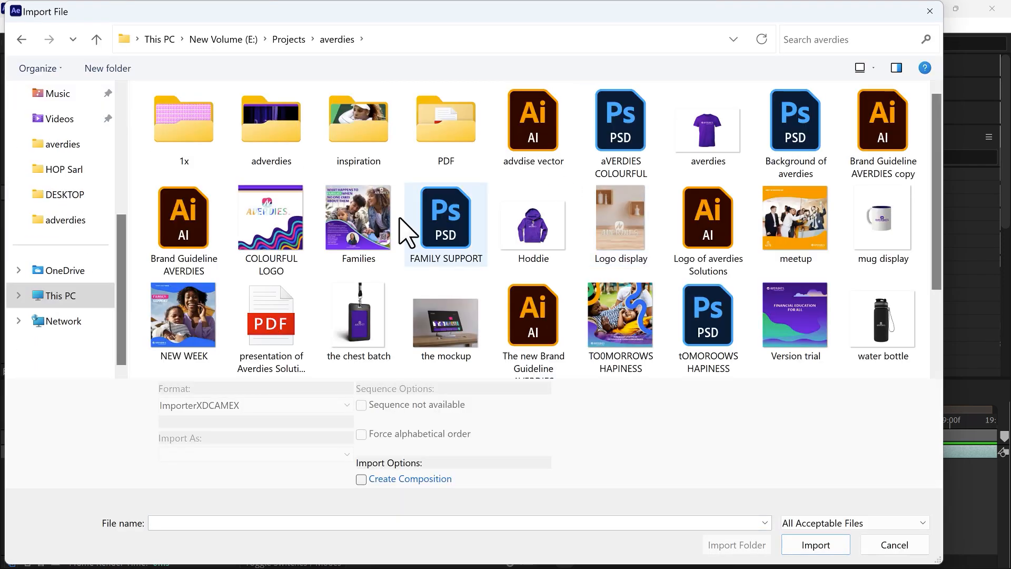
click(283, 238)
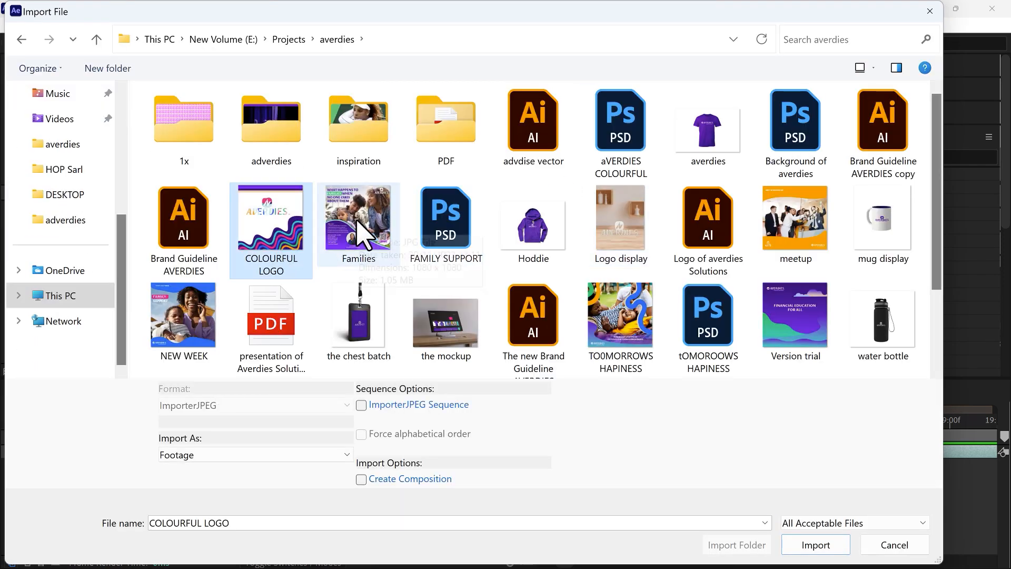
ctrl+click(357, 222)
click(817, 545)
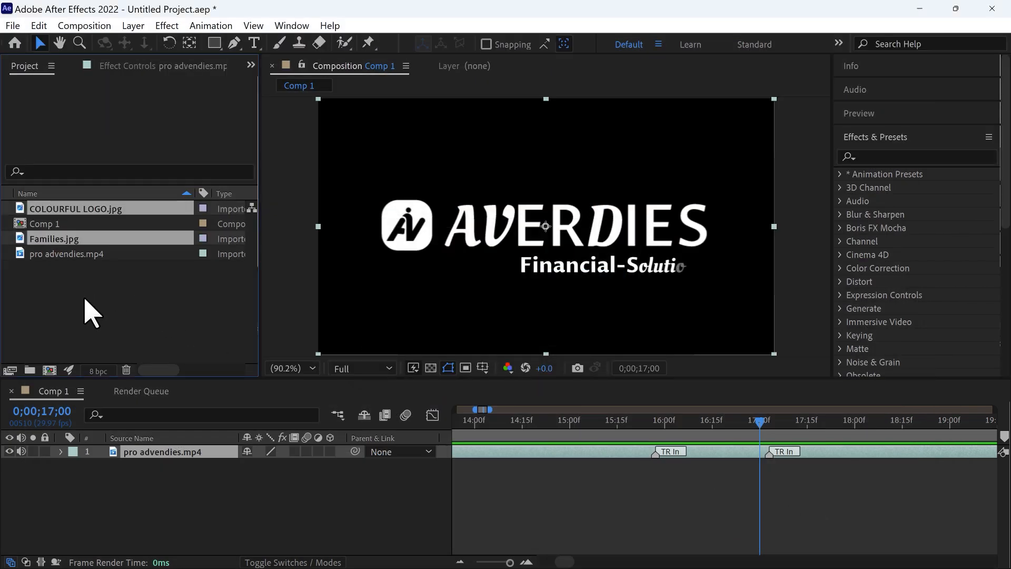
- Add the Families.jpg and COLOURFUL LOGO.jpg images to Comp 1 below the video layer
click(86, 299)
click(73, 238)
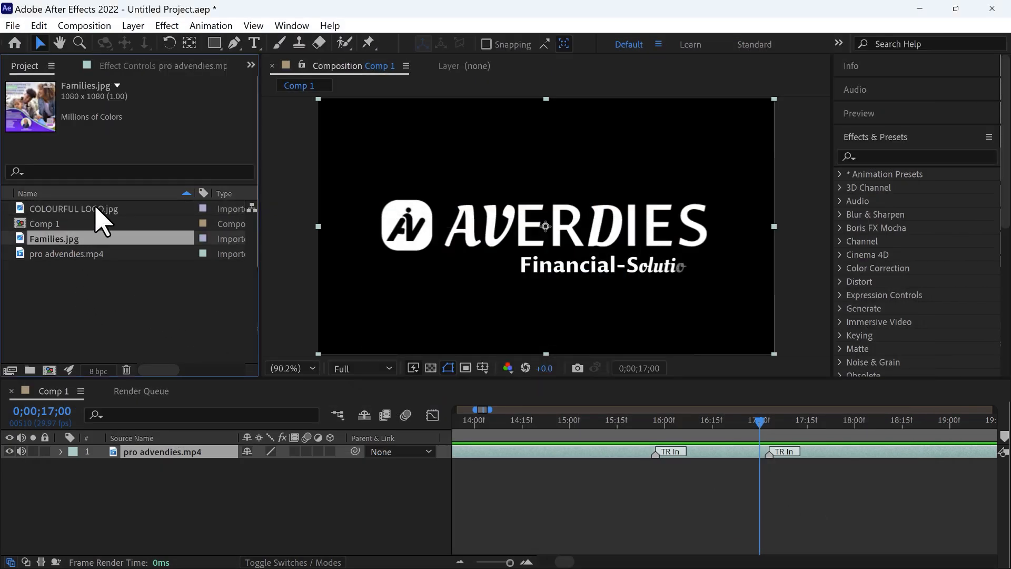
ctrl+click(90, 211)
drag(91, 217, 201, 493)
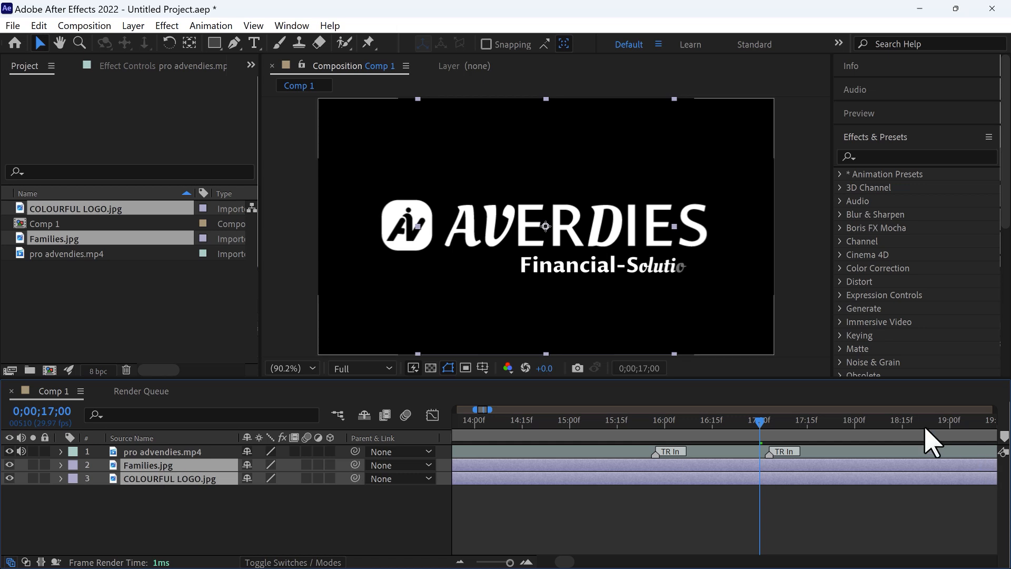
- Set the current time to 0;00;13;11, stack both image layers above the video and preview the composition
drag(767, 429, 433, 456)
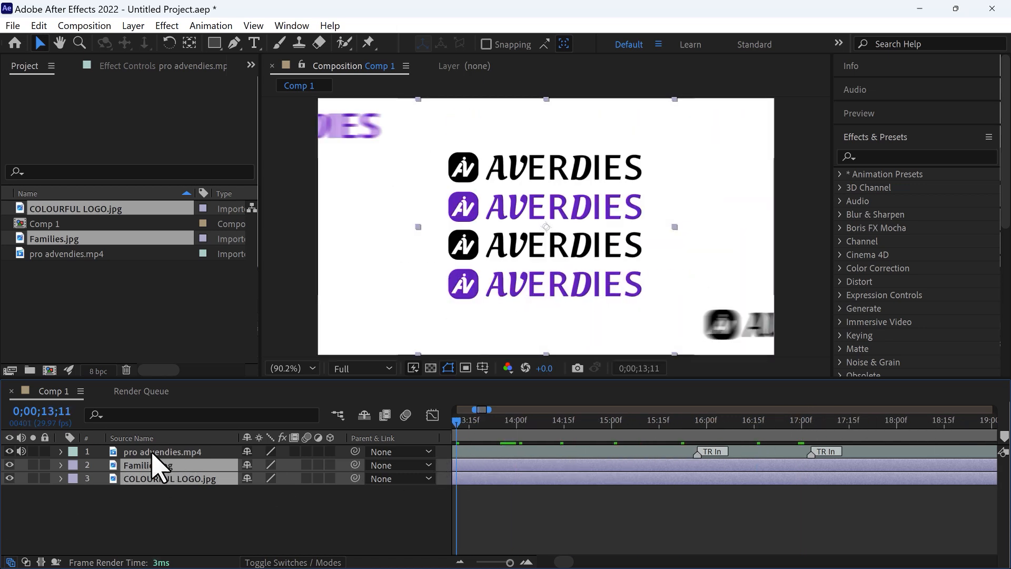
drag(149, 470, 134, 449)
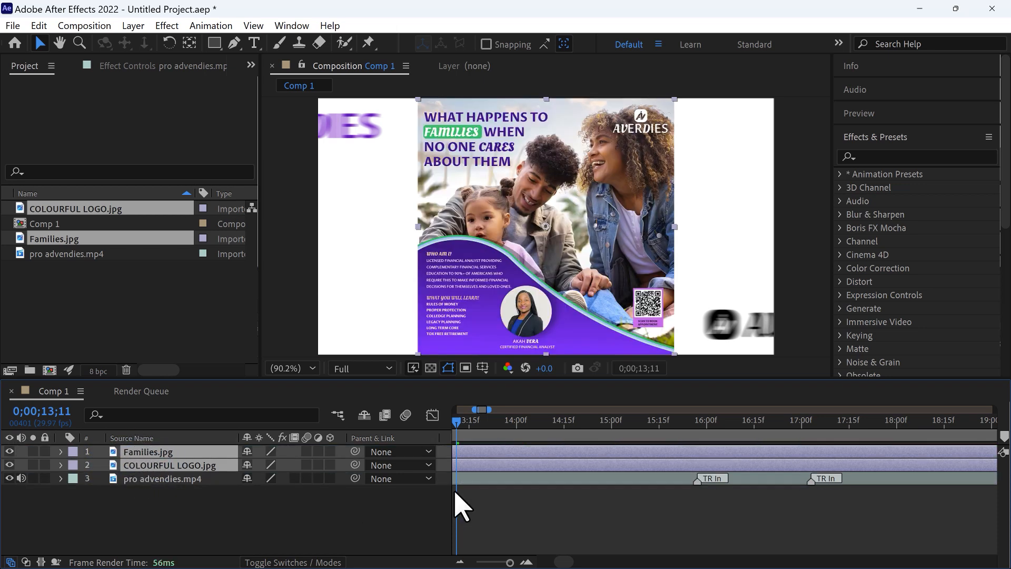
key(space)
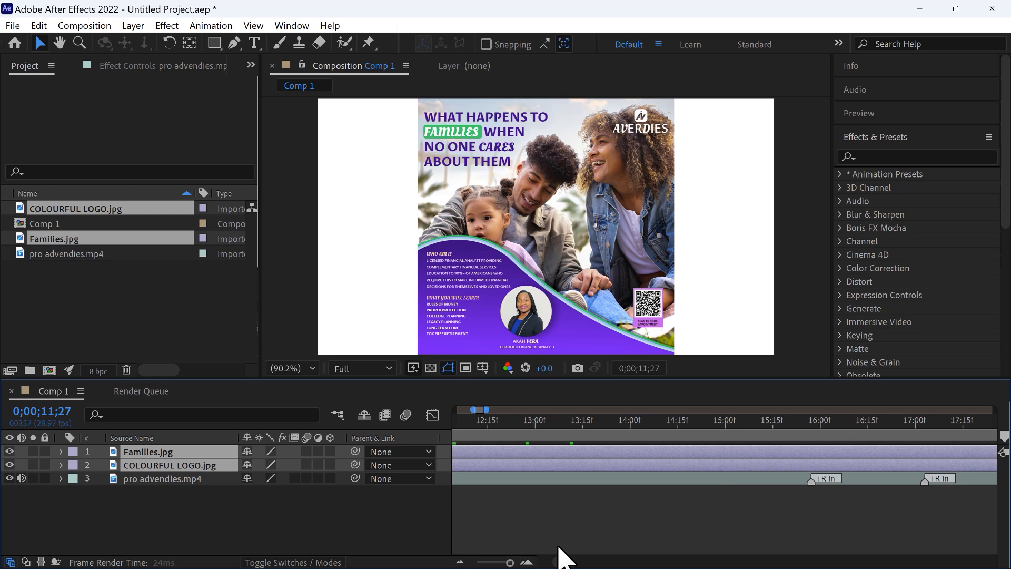
- Arrange the images side by side in the composition, with COLOURFUL LOGO in the left half and Families in the right half
click(579, 237)
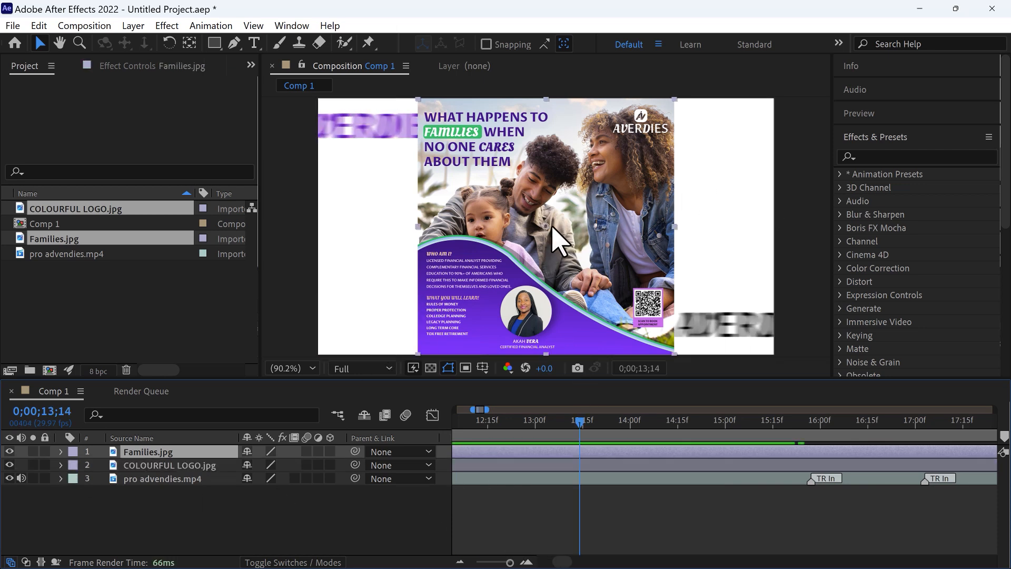
drag(546, 227, 648, 232)
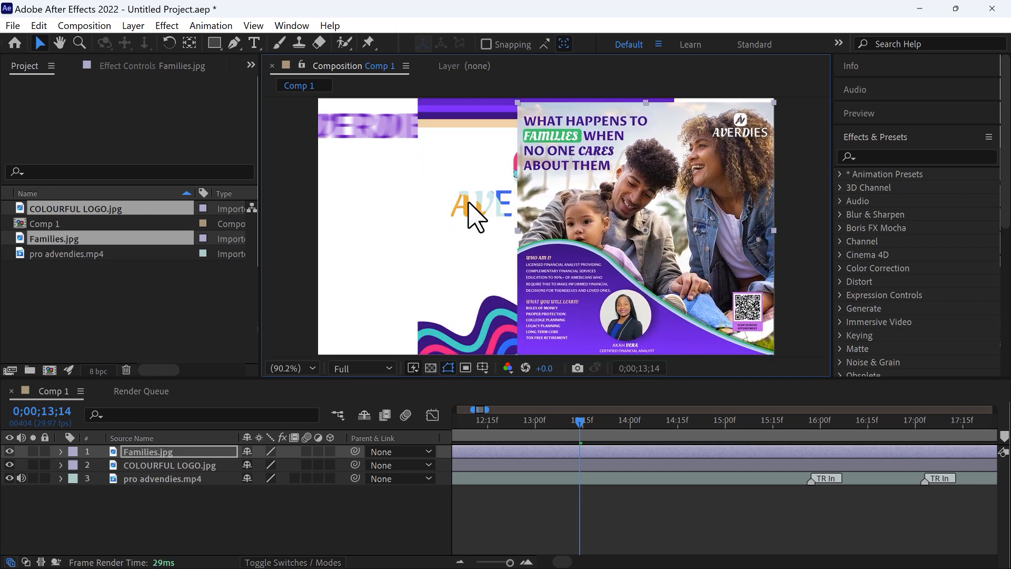
click(453, 224)
drag(450, 216, 353, 208)
drag(642, 202, 641, 192)
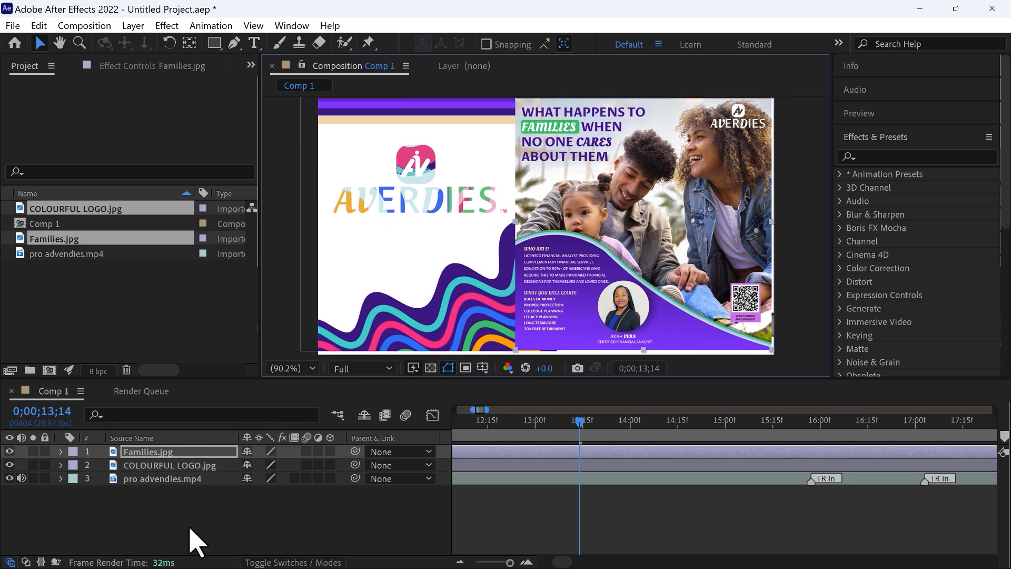
- Delete the Families and COLOURFUL LOGO layers from Comp 1, keeping the video layer
click(190, 504)
click(610, 250)
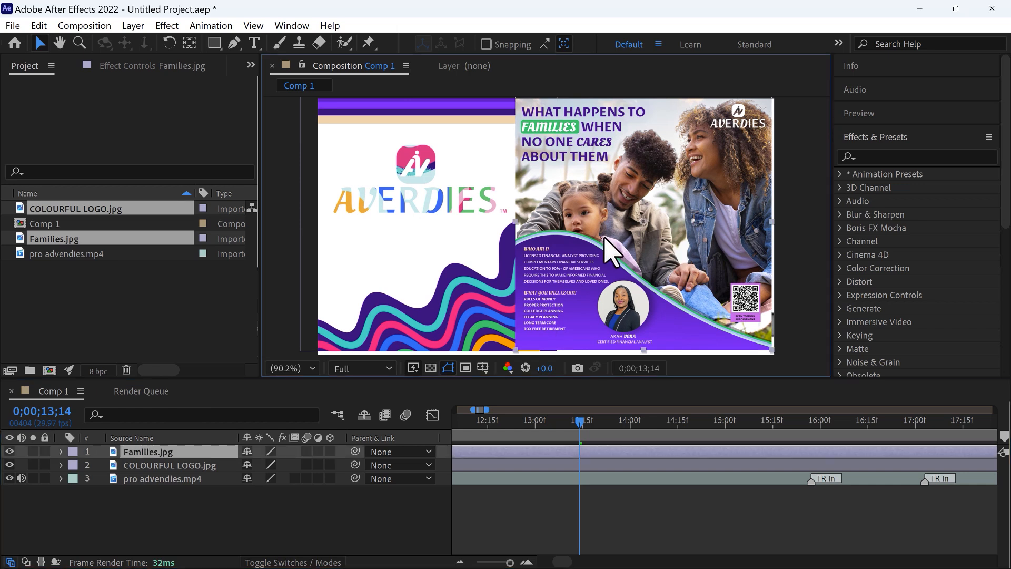
key(Delete)
click(502, 267)
key(Delete)
click(515, 281)
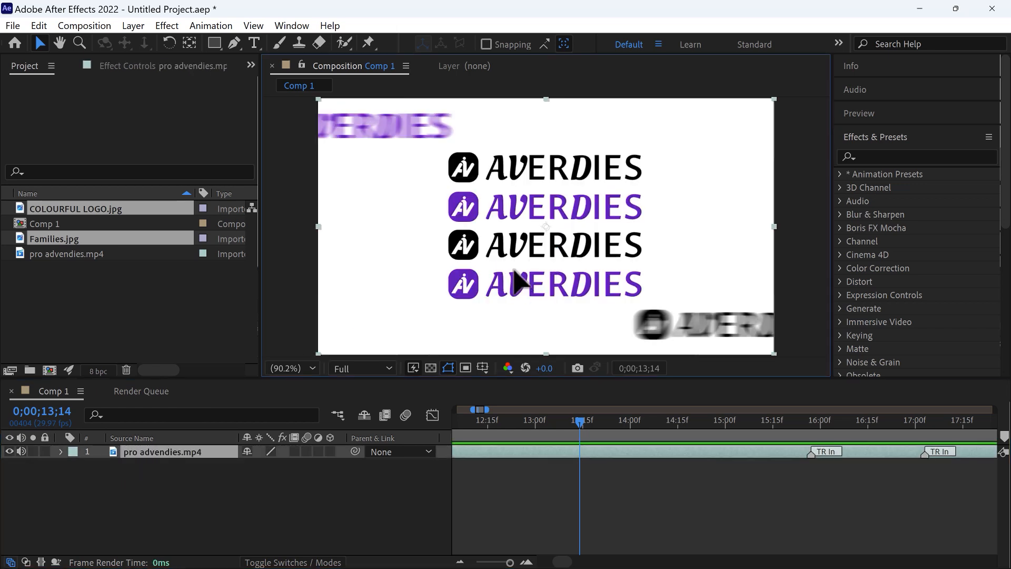
click(175, 495)
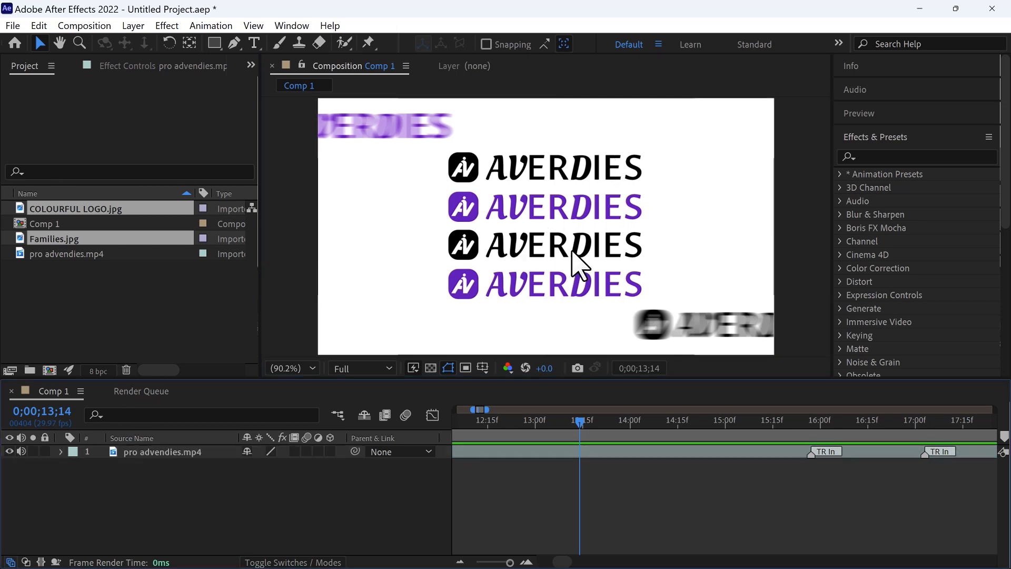
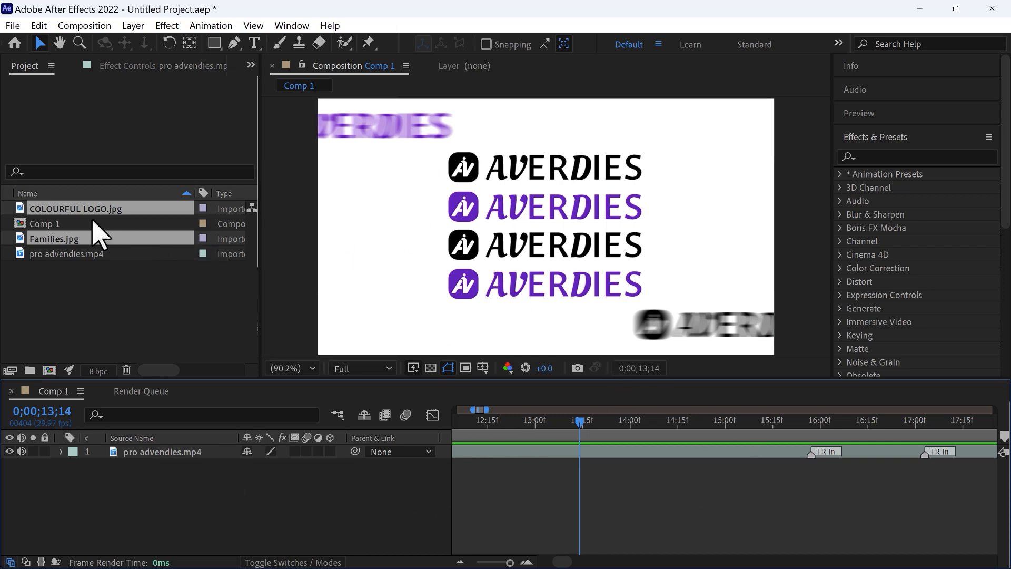
- Remove the pro advendies.mp4 layer from Comp 1
click(122, 304)
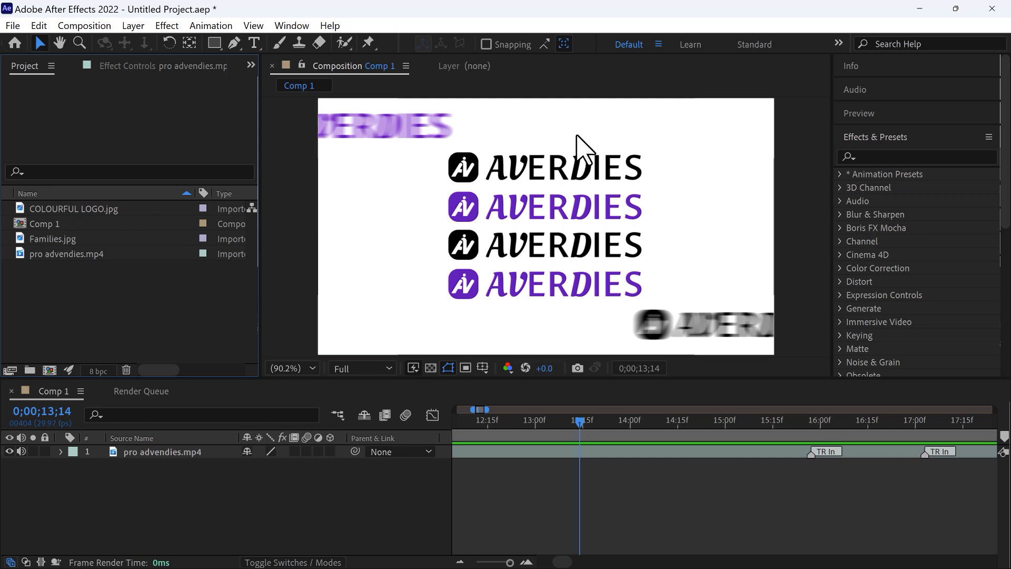
click(148, 452)
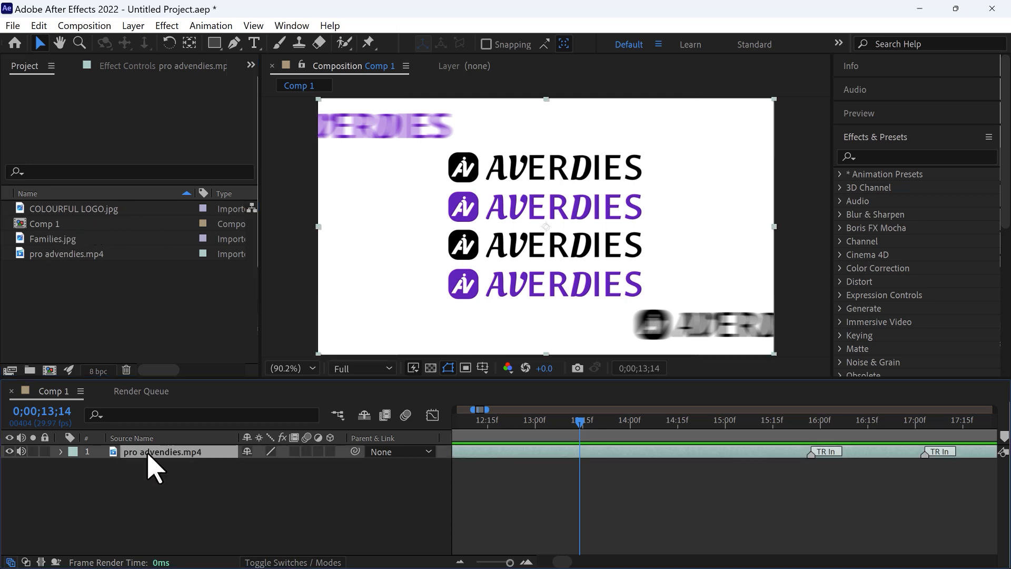
key(Delete)
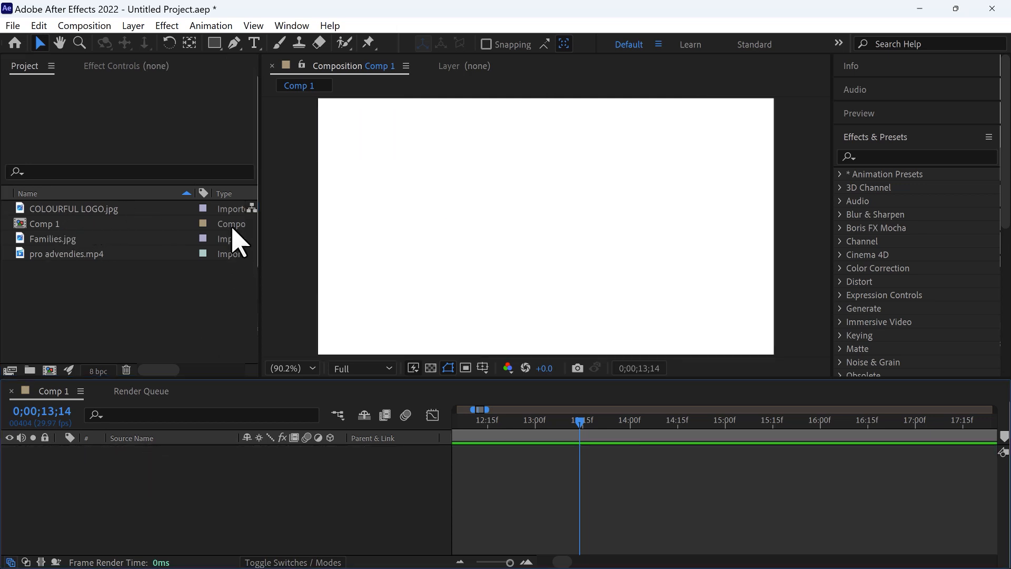
- Draw a rectangle about 1283 by 530 px across the middle of the empty composition
click(214, 43)
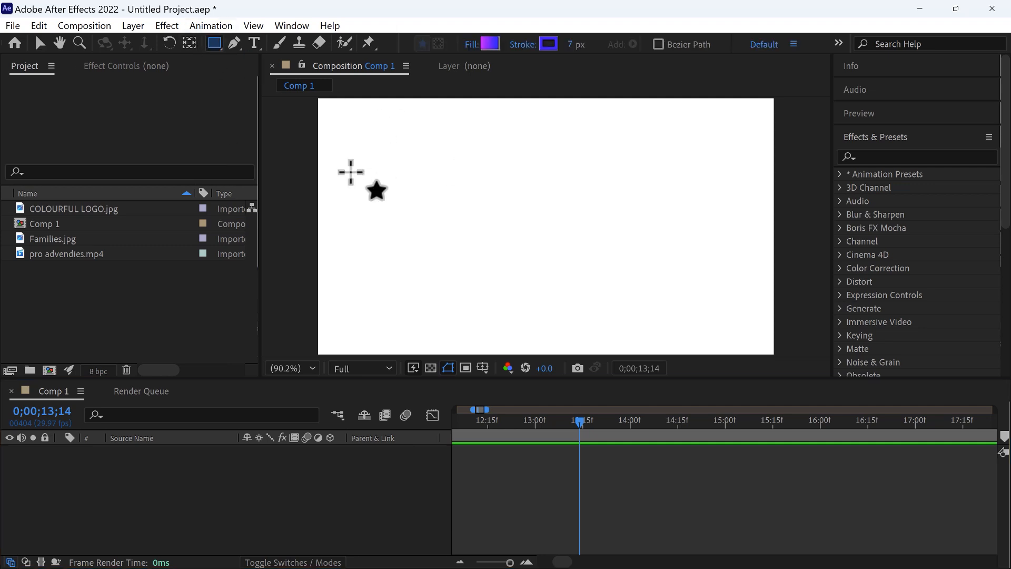
mouse_move(408, 150)
mouse_down()
mouse_move(551, 244)
mouse_move(706, 263)
mouse_move(713, 274)
mouse_up()
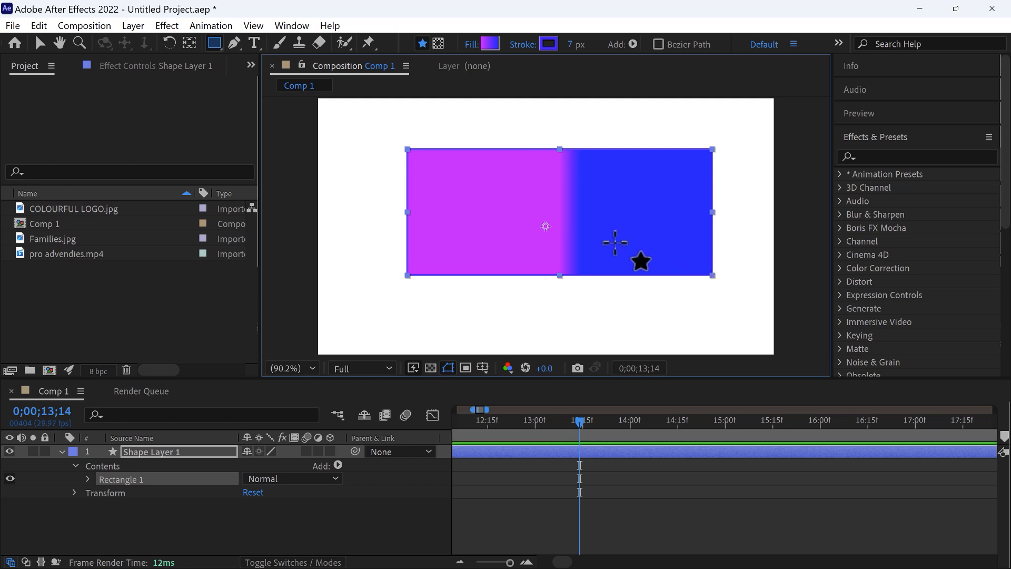
click(40, 43)
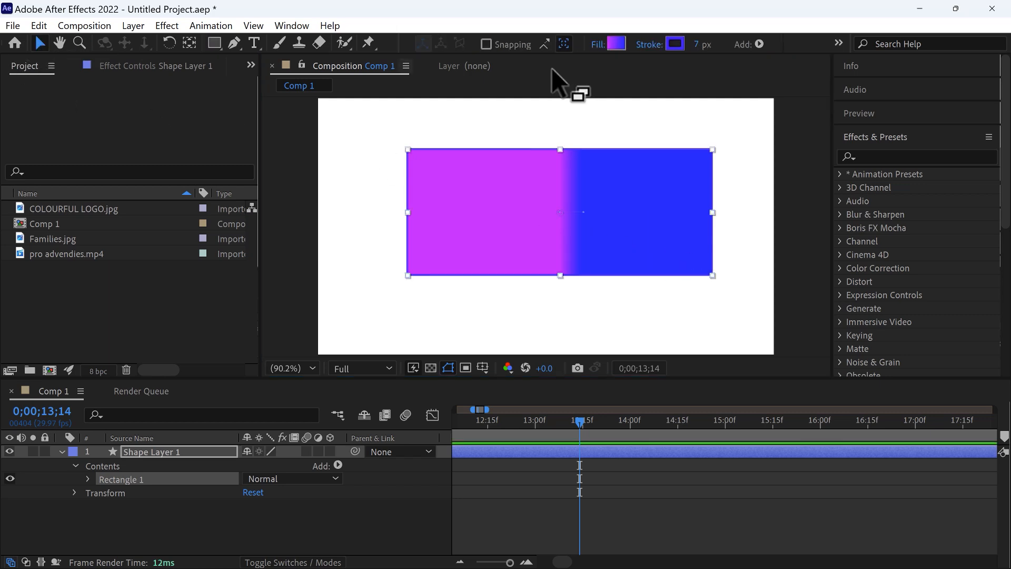
- Change the rectangle's fill from a linear gradient to a solid colour and set it to black (000000)
click(603, 44)
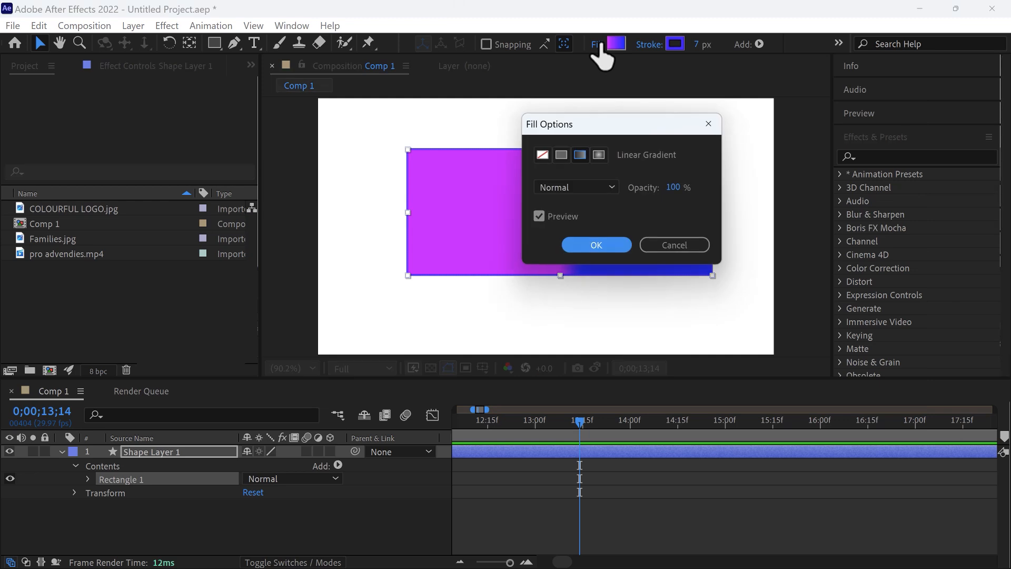
click(561, 154)
click(600, 246)
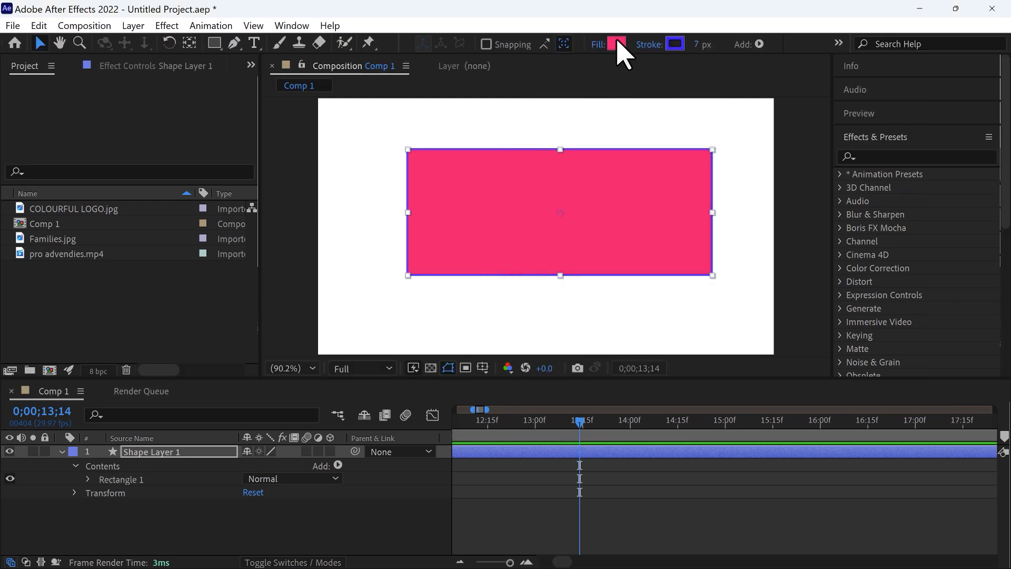
click(616, 44)
mouse_move(406, 79)
mouse_down()
mouse_move(478, 106)
mouse_move(452, 220)
mouse_move(354, 324)
mouse_up()
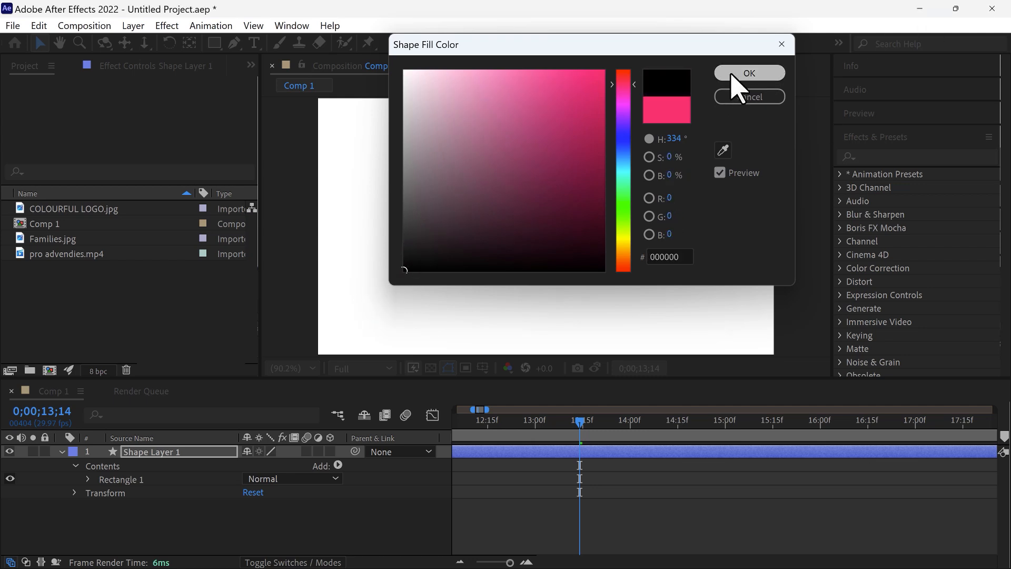
click(747, 73)
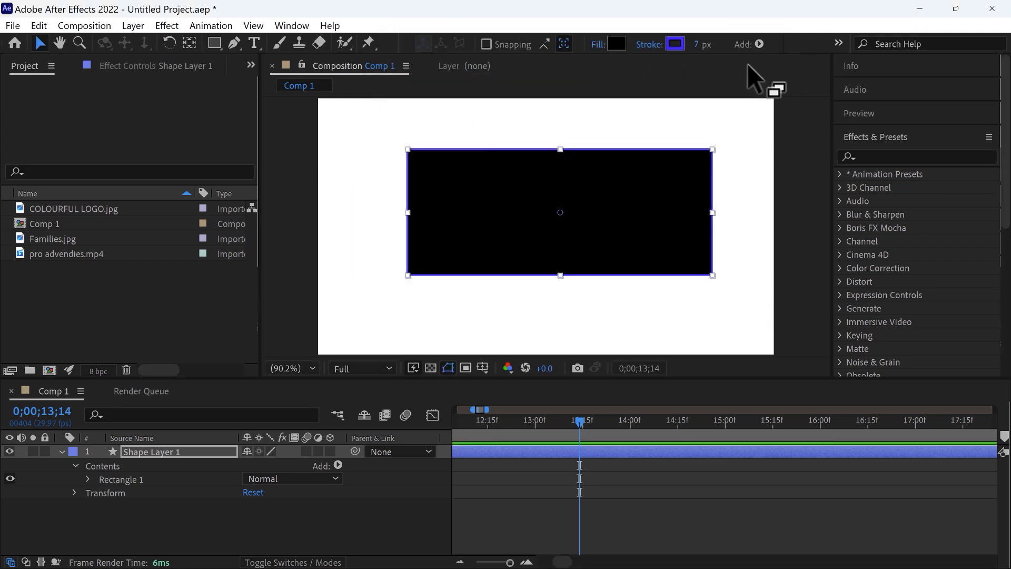
- Set the rectangle's stroke colour to red (FF0000), deselect it and collapse the shape layer's properties
click(676, 44)
click(627, 73)
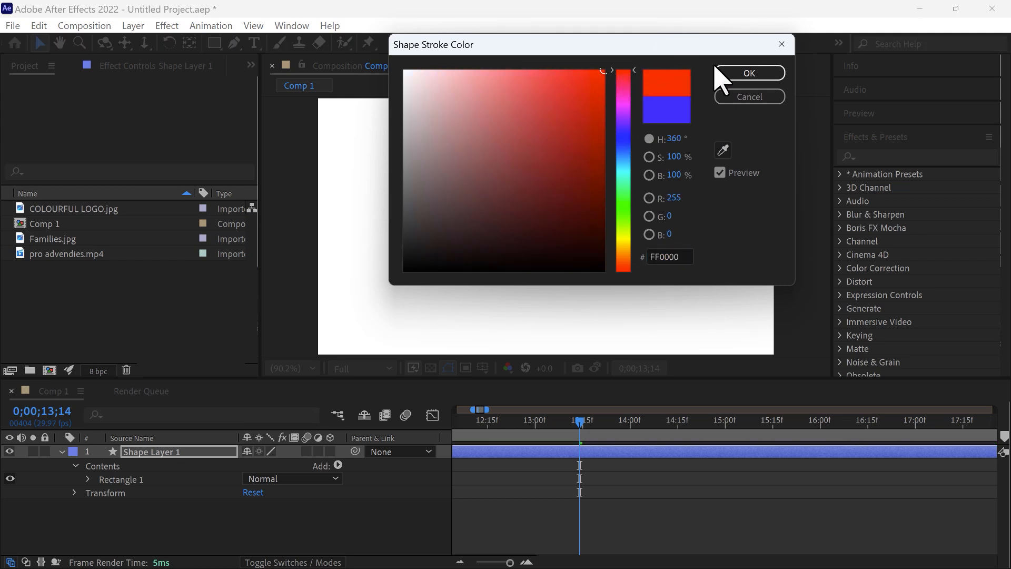
click(726, 75)
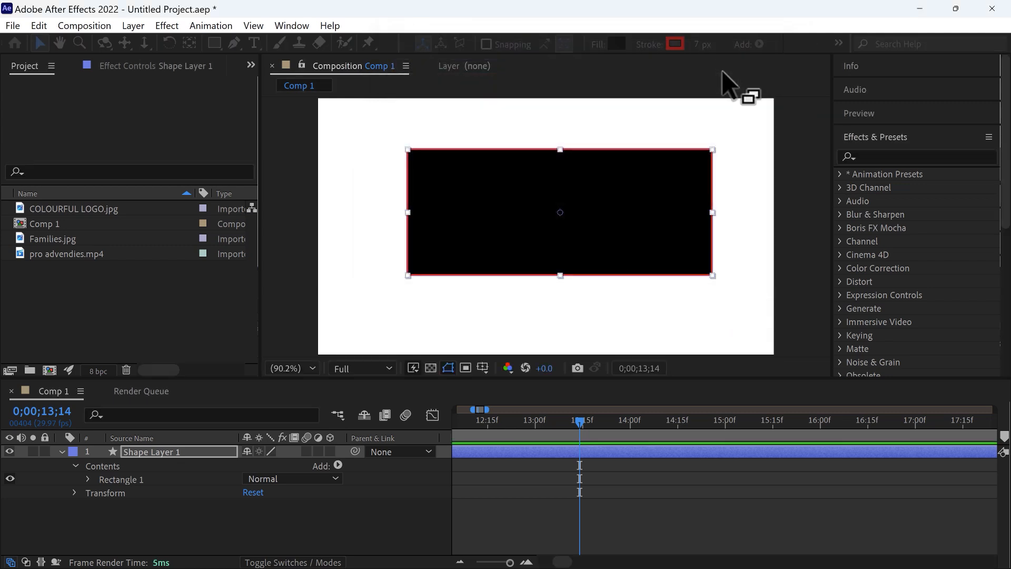
click(149, 523)
key(u)
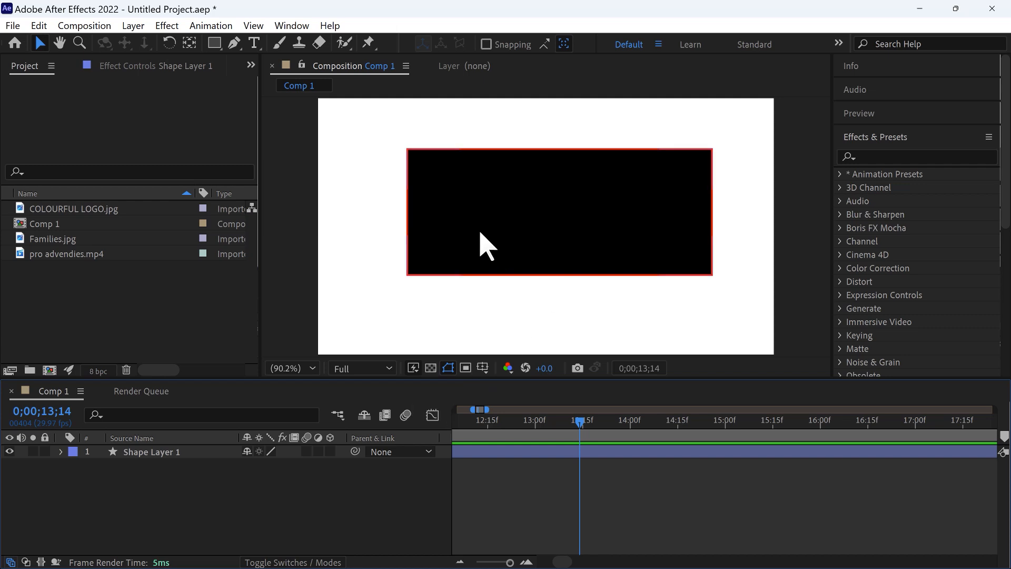
- Select the rectangle and expand Shape Layer 1's contents down to the Rectangle Path 1 properties
click(504, 233)
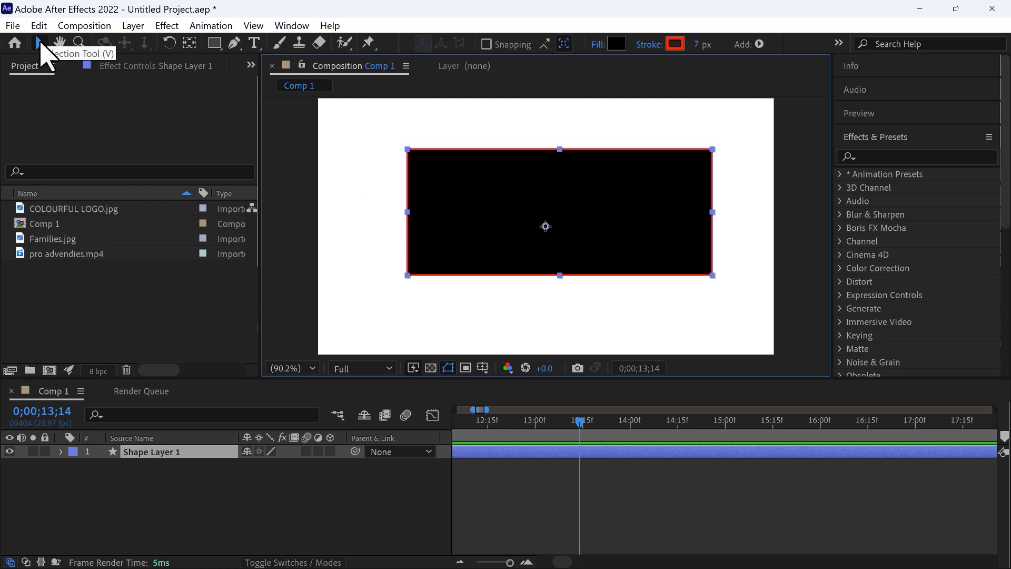
click(61, 452)
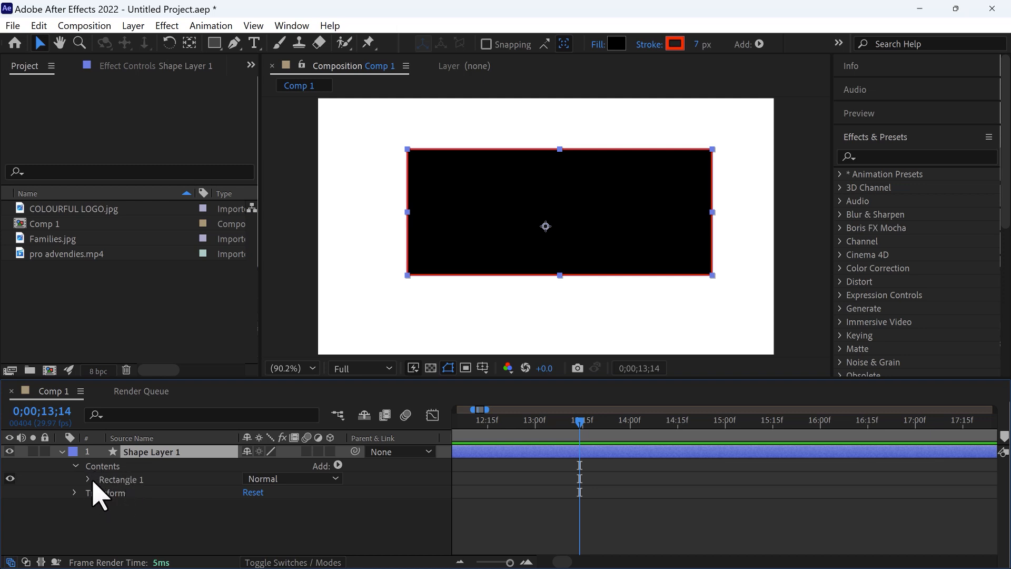
click(88, 479)
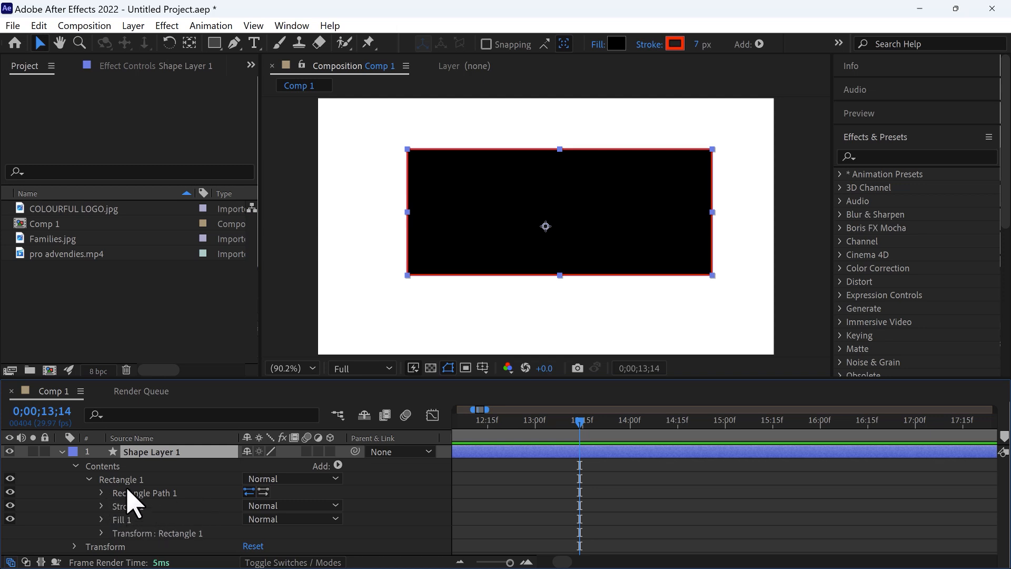
click(102, 493)
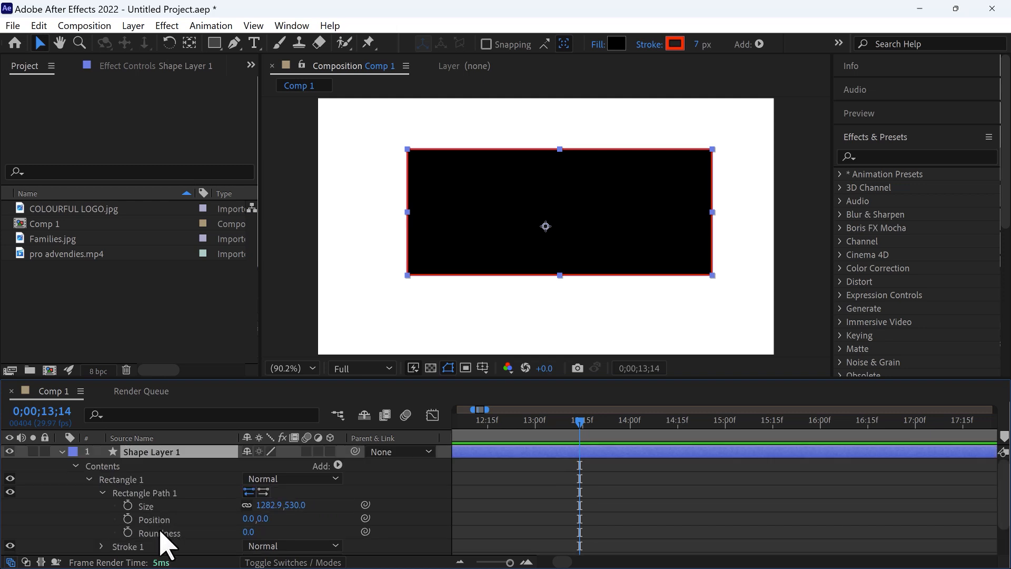
- Try shifting the rectangle path's position to 16, 48 and undo the shift
mouse_move(262, 519)
mouse_down()
mouse_move(295, 510)
mouse_move(239, 510)
mouse_move(335, 518)
mouse_move(258, 521)
mouse_move(266, 533)
mouse_move(245, 525)
mouse_move(259, 537)
mouse_up()
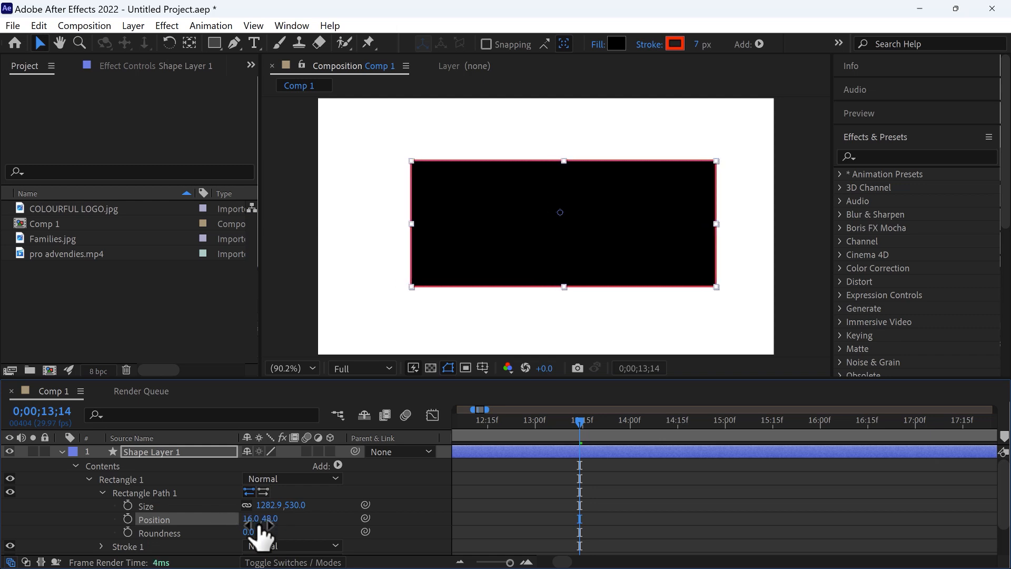
key(ctrl+z)
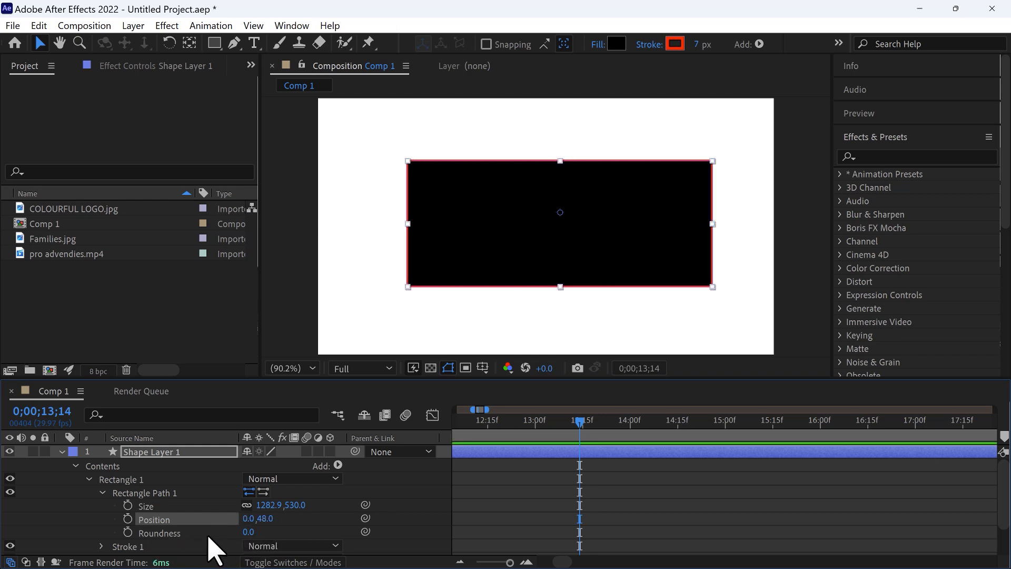
key(ctrl+z)
key(ctrl+z)
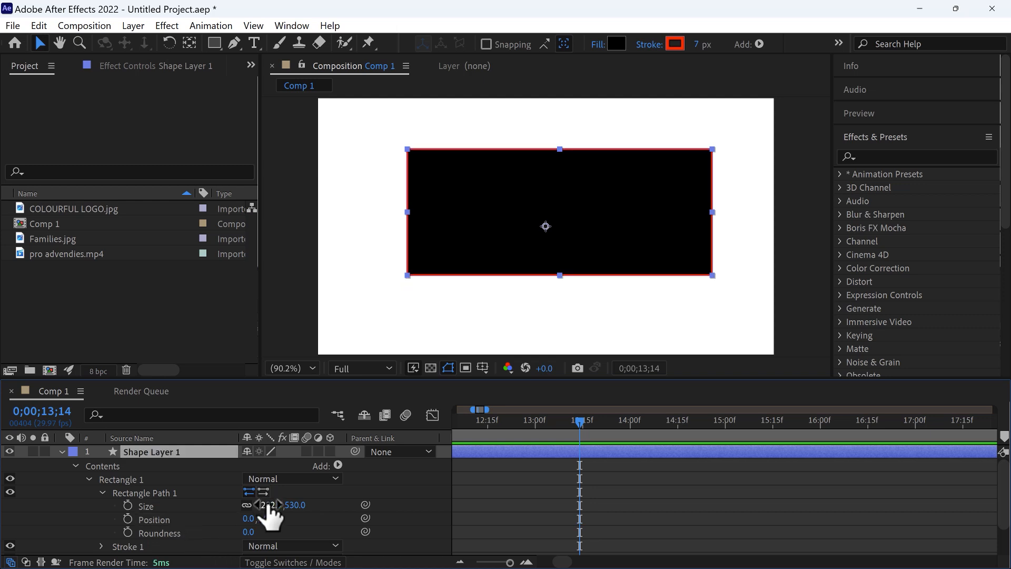
- Enlarge the rectangle path proportionally to a size of 1286.9 by 531.7
click(266, 507)
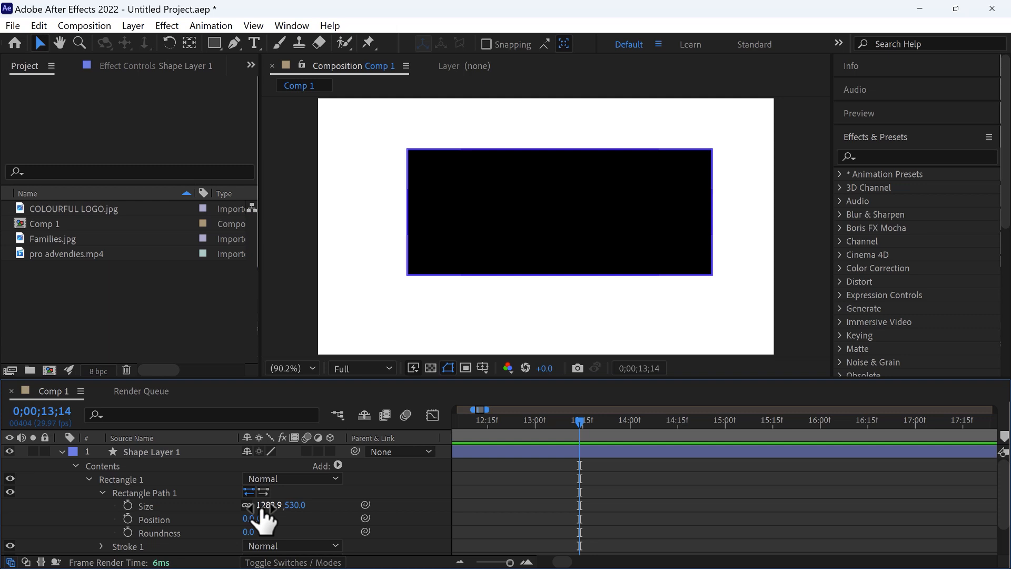
mouse_move(262, 507)
mouse_down()
mouse_move(329, 507)
mouse_move(261, 507)
mouse_up()
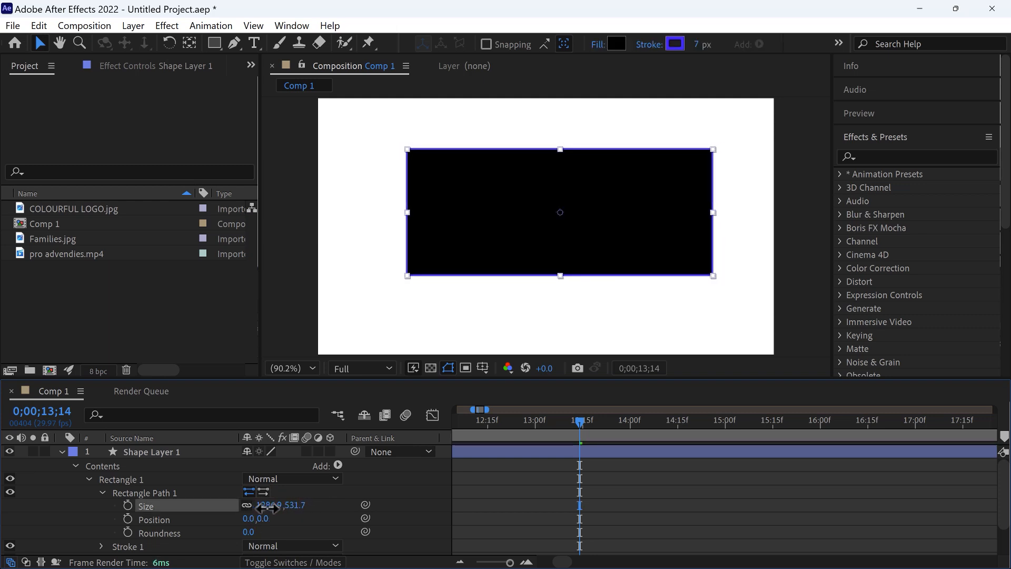
- Try rounding the rectangle's corners with Roundness and return the value to 0
click(158, 534)
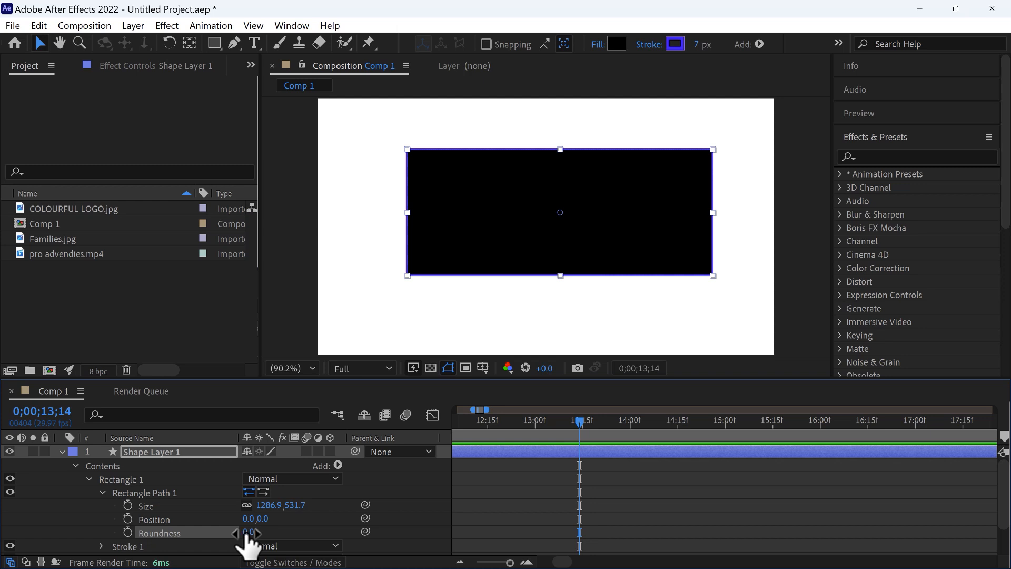
drag(248, 533, 334, 532)
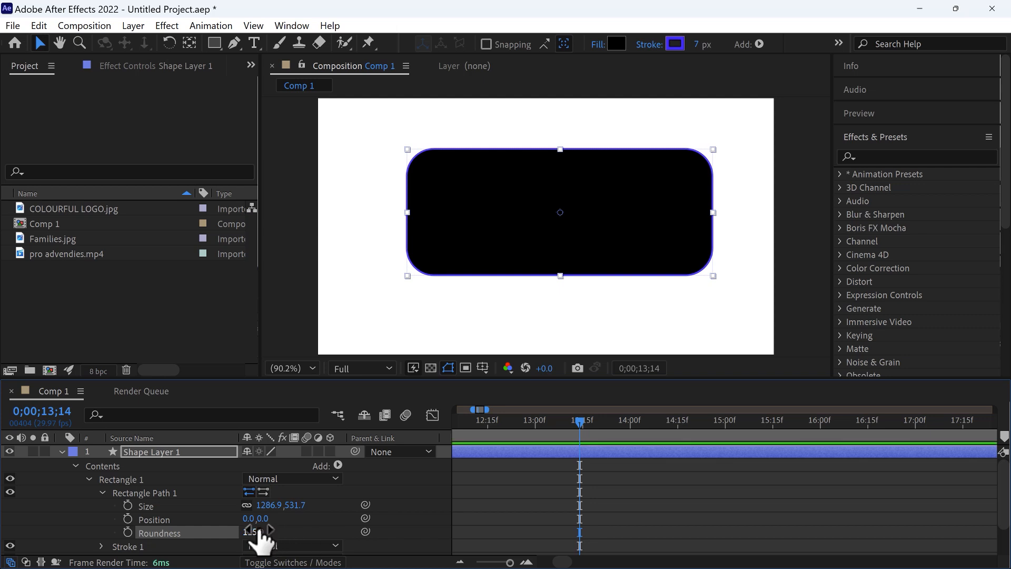
drag(252, 533, 134, 537)
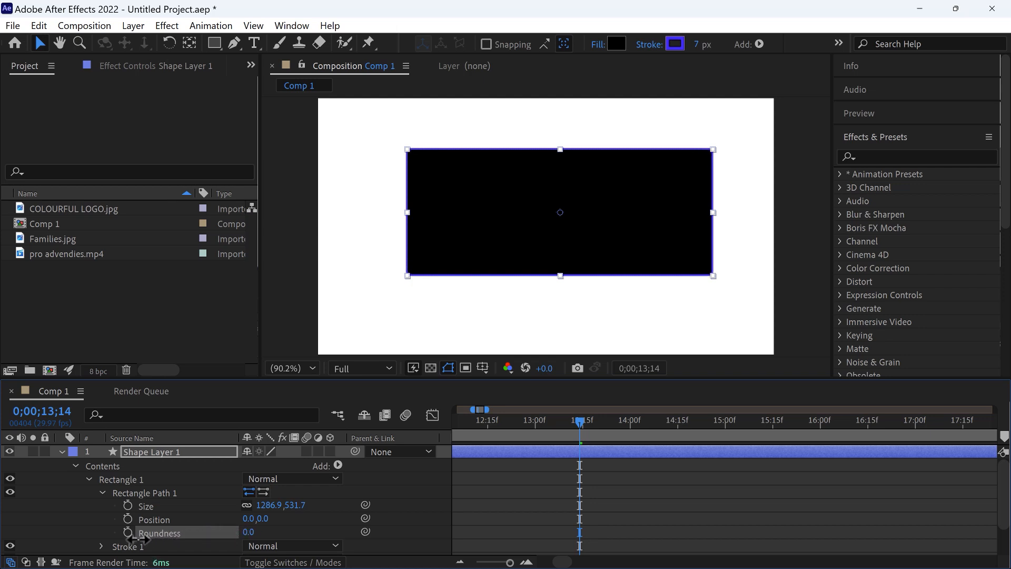
- Collapse Rectangle Path 1, expand Stroke 1 and set the stroke colour to bright green
click(101, 492)
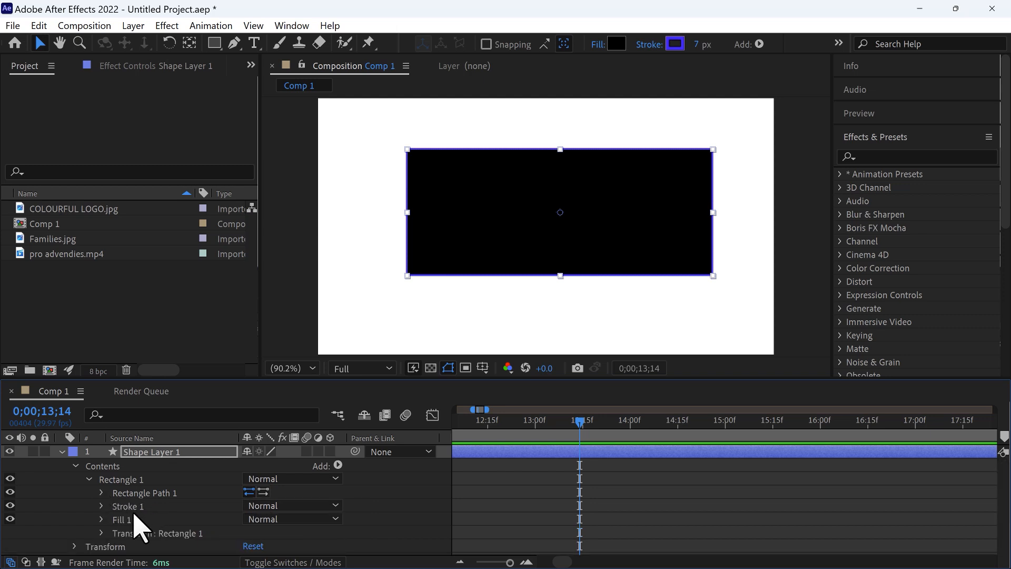
click(102, 506)
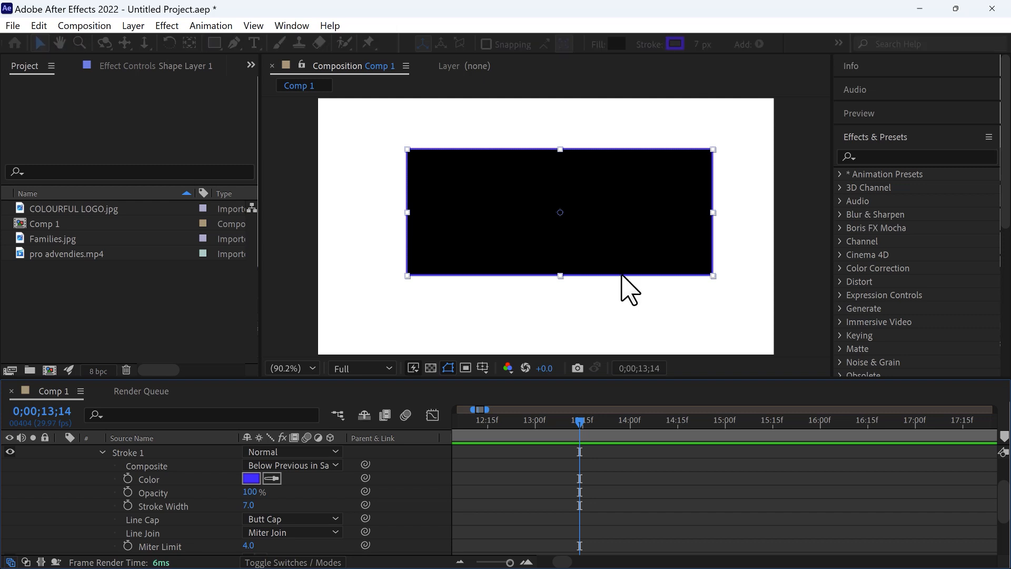
click(247, 481)
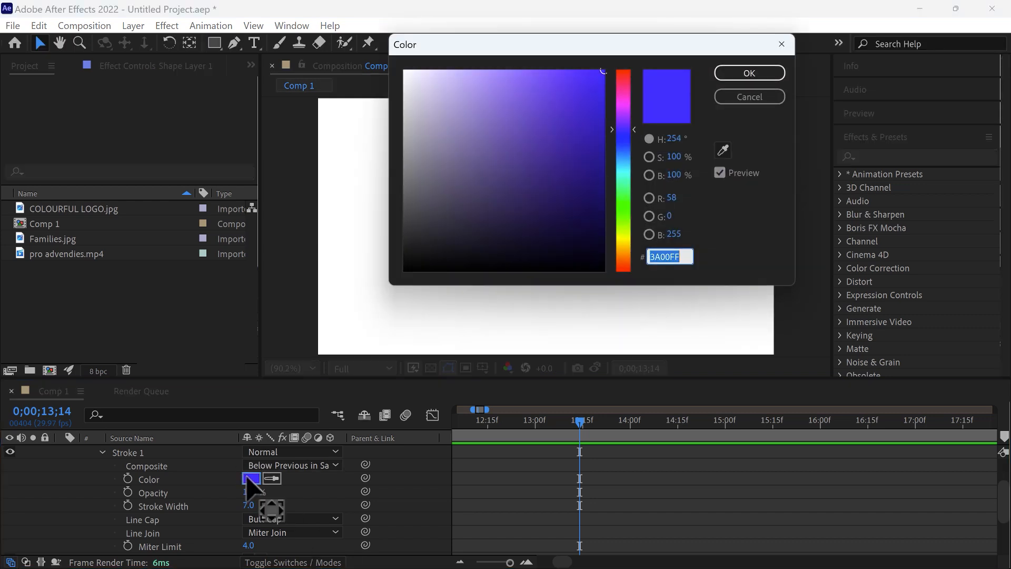
mouse_move(603, 70)
mouse_down()
mouse_move(575, 124)
mouse_move(542, 136)
mouse_move(535, 113)
mouse_up()
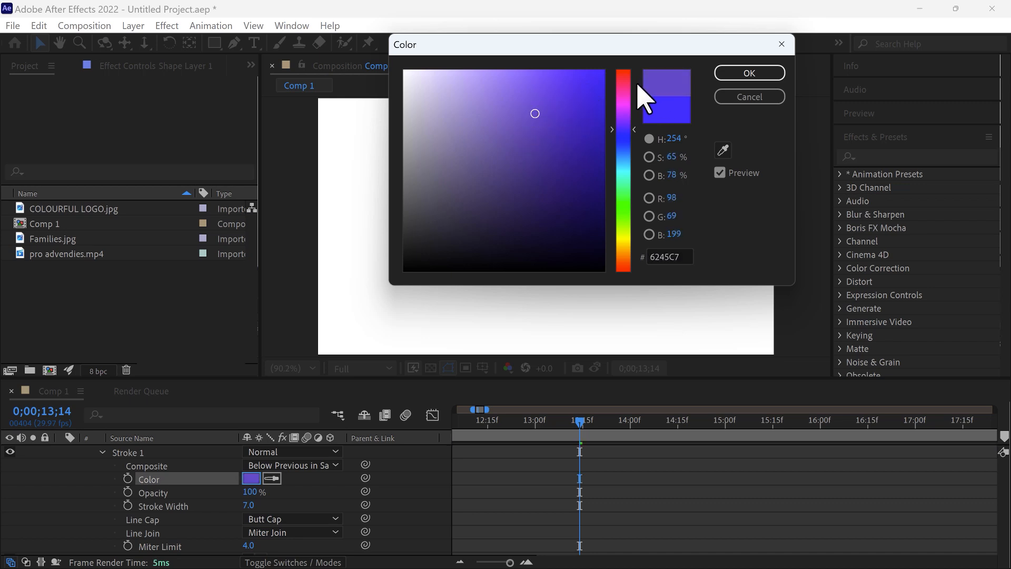
drag(625, 195, 625, 197)
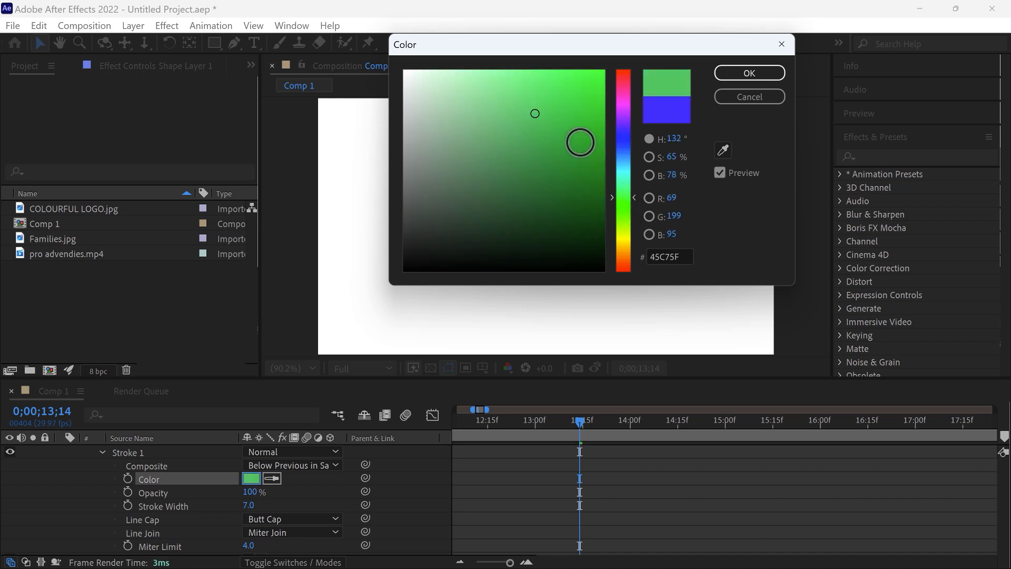
drag(589, 88, 666, 39)
click(744, 74)
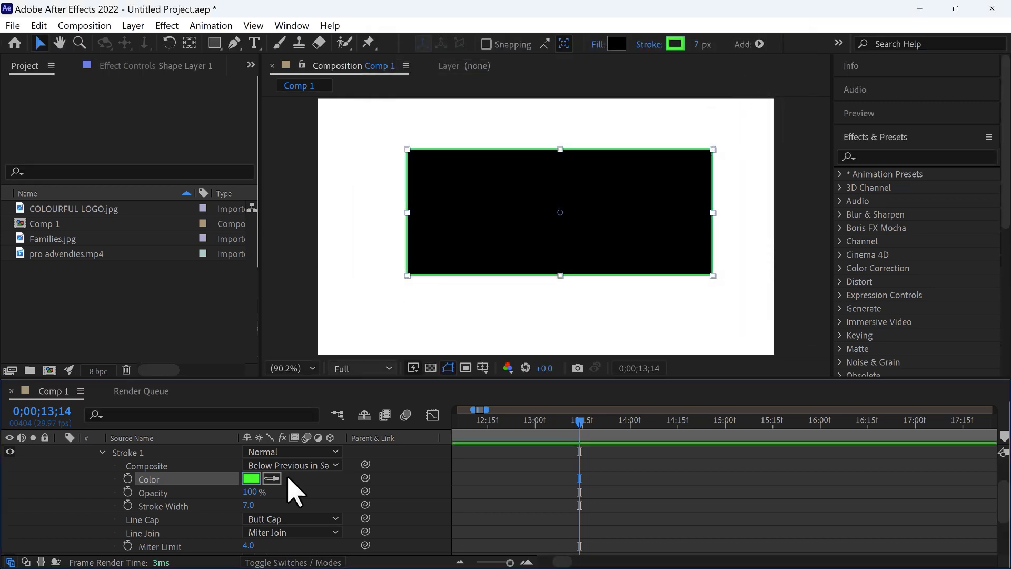
- Try fading the stroke's opacity down to 0% and bring it back to 100%
click(157, 494)
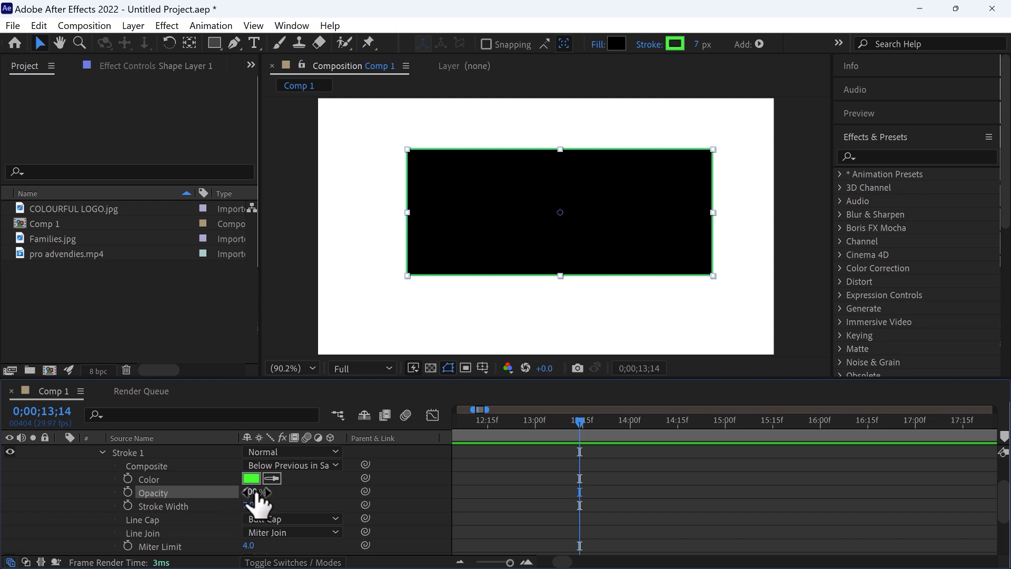
drag(256, 493, 223, 496)
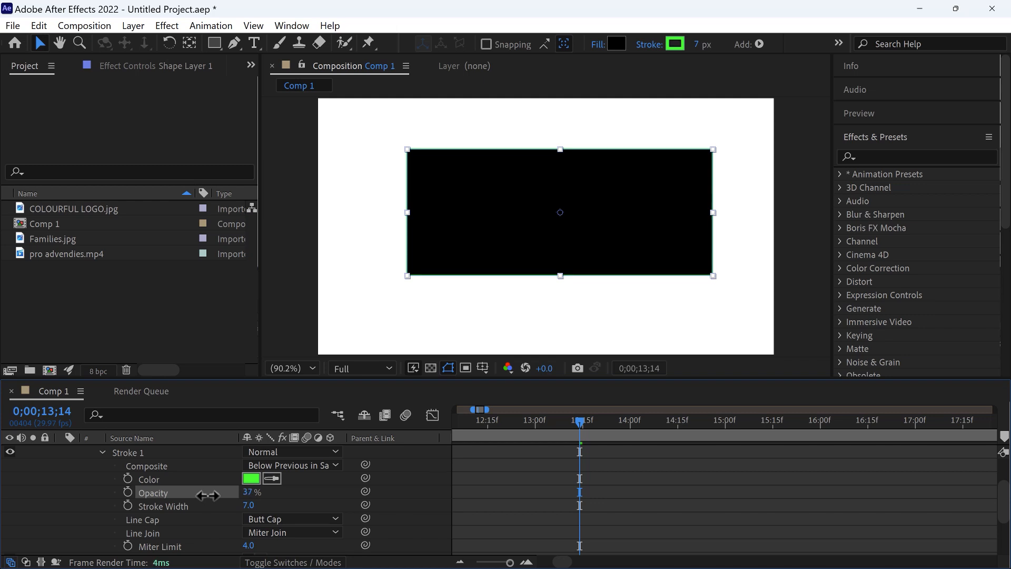
drag(200, 494, 179, 496)
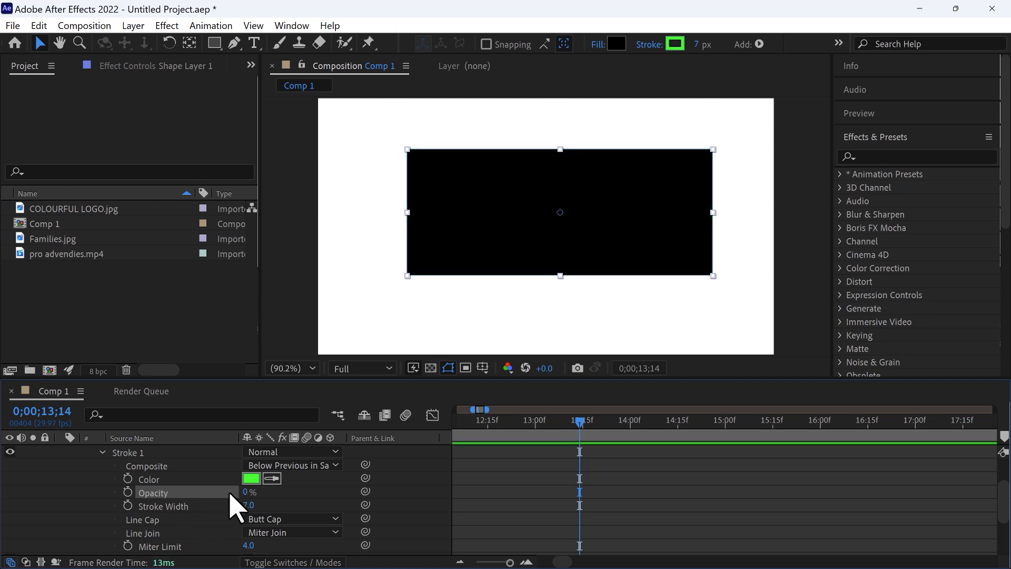
drag(249, 499, 290, 491)
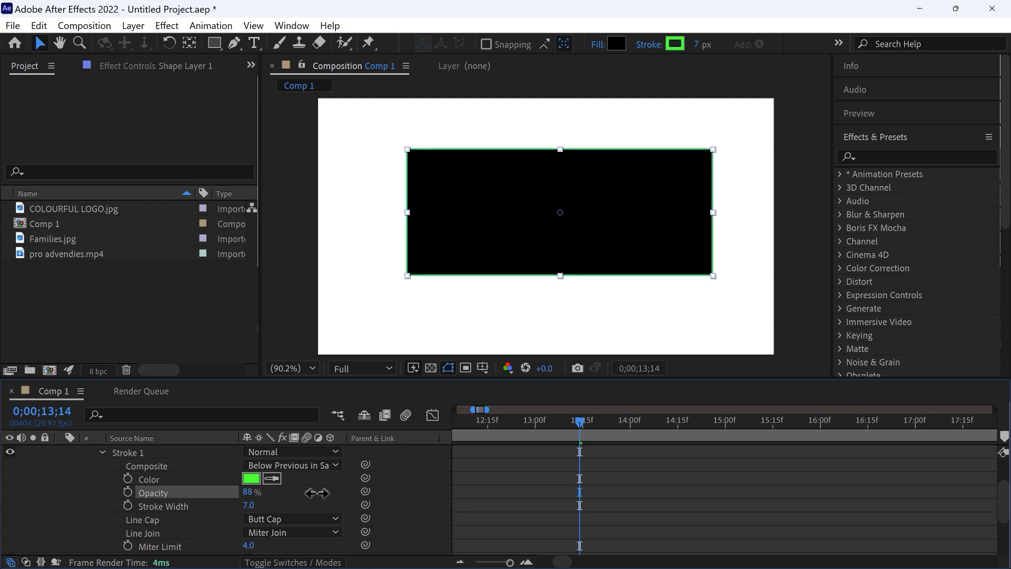
drag(323, 493, 338, 493)
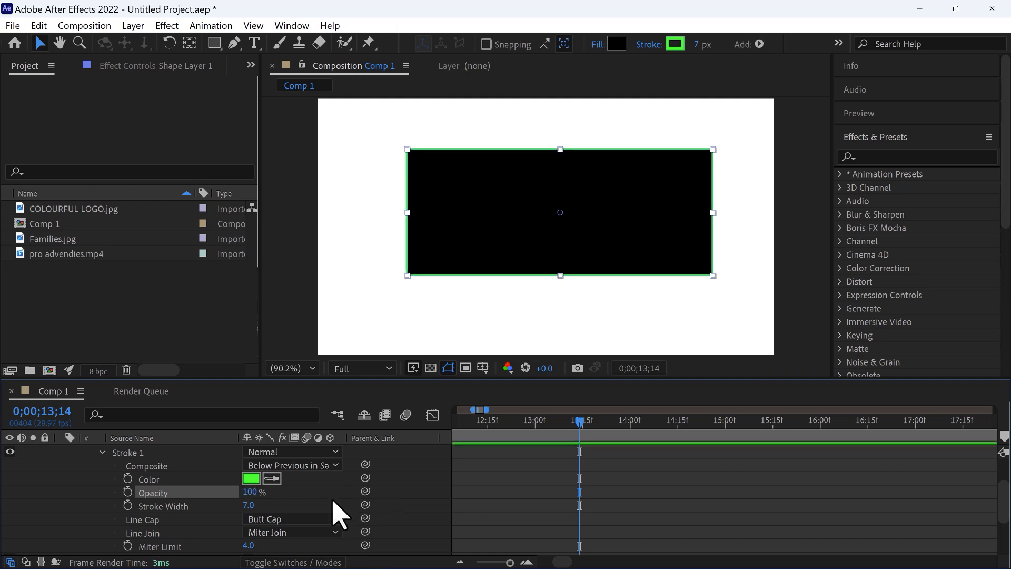
- Set the rectangle's stroke width to 18
click(152, 506)
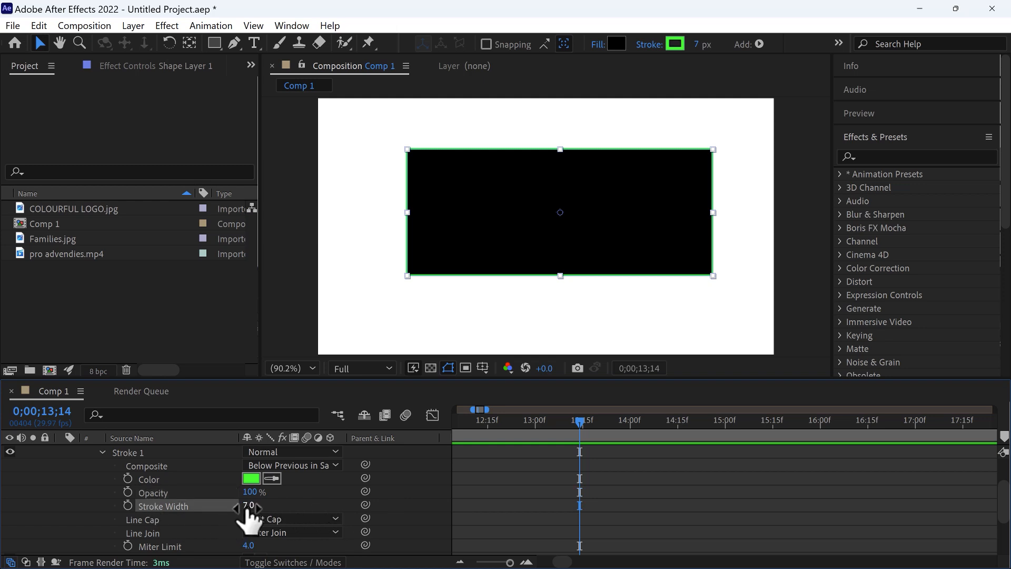
mouse_move(247, 511)
mouse_down()
mouse_move(447, 516)
mouse_move(266, 518)
mouse_up()
scroll(158, 542, down, 2)
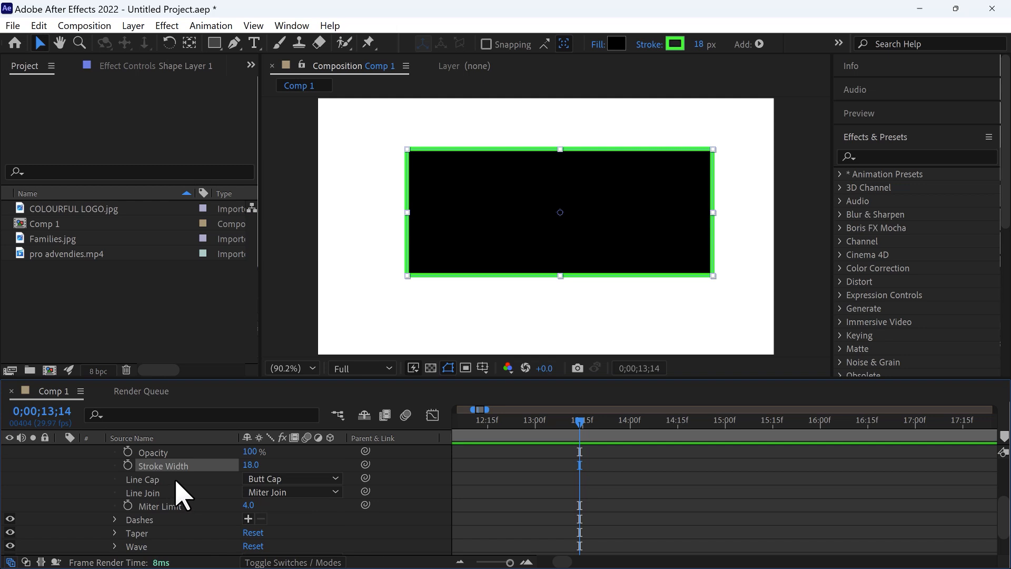
- Add dashes to the rectangle's stroke with Dash set to 67 and Offset set to 46
click(163, 492)
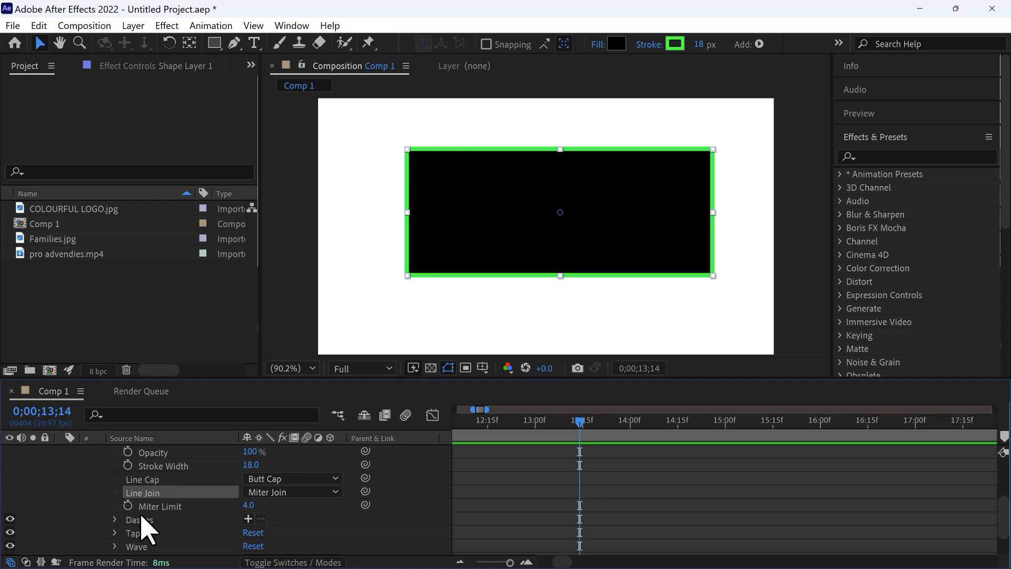
click(247, 518)
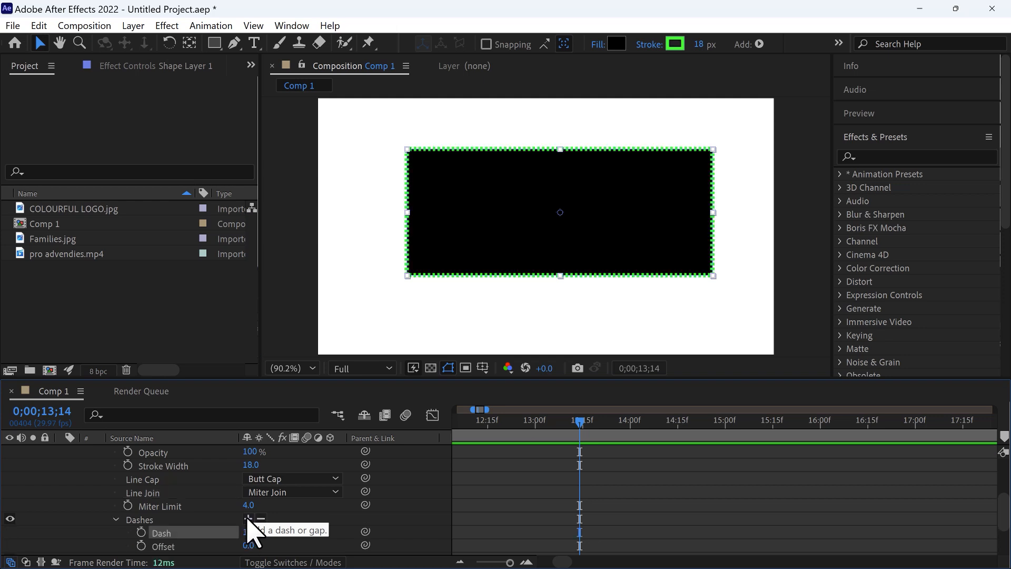
scroll(203, 521, down, 2)
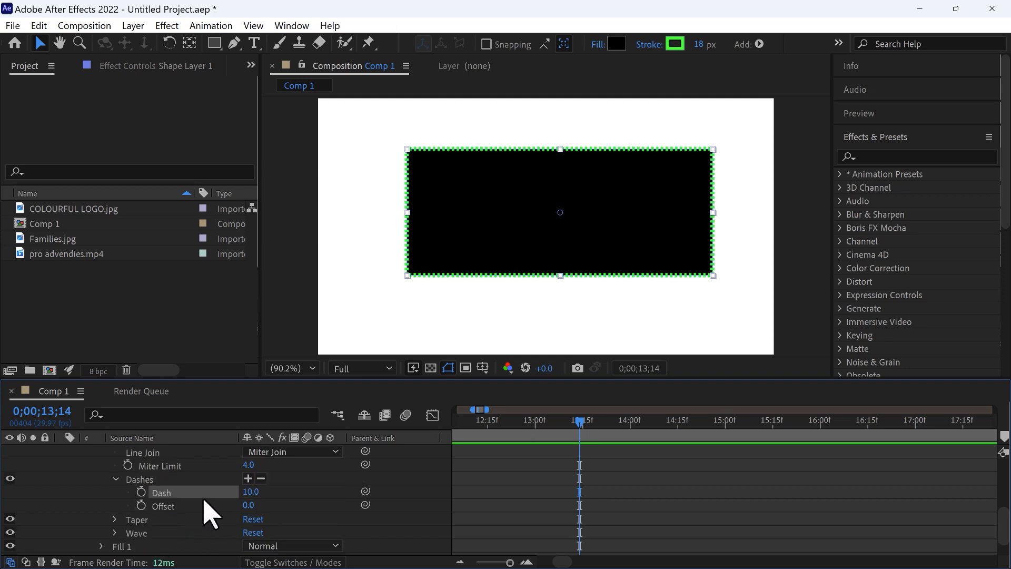
mouse_move(253, 498)
mouse_down()
mouse_move(298, 497)
mouse_move(277, 506)
mouse_up()
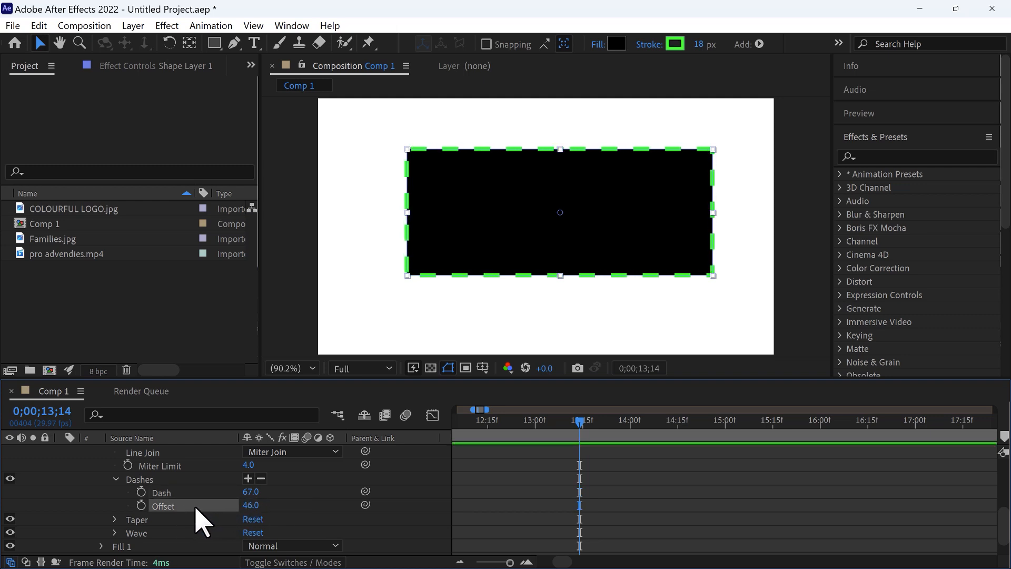
- Set the dashed stroke's Line Cap to Round Cap and its Line Join to Round Join
scroll(216, 522, up, 3)
scroll(244, 535, down, 2)
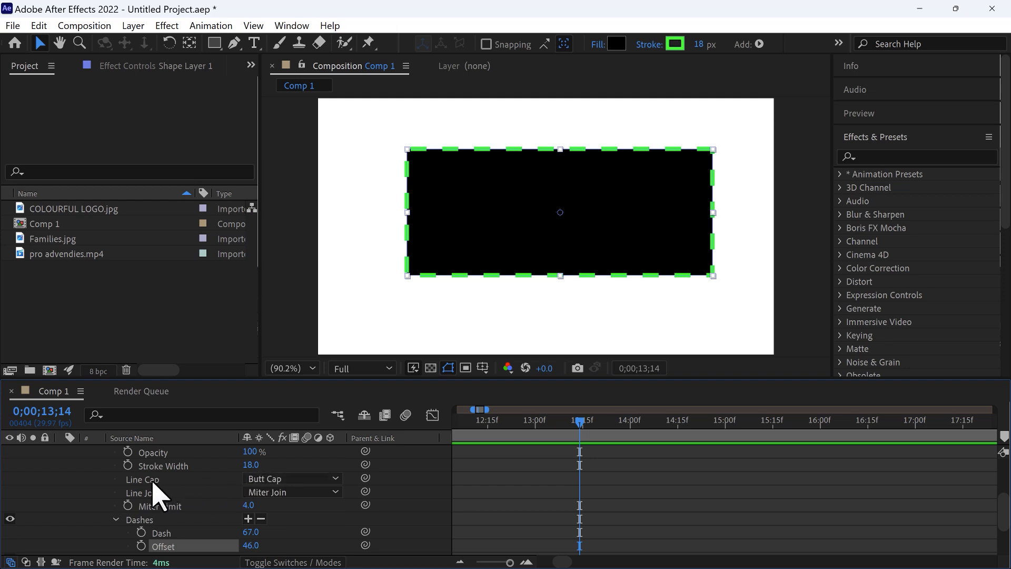
click(278, 479)
click(298, 511)
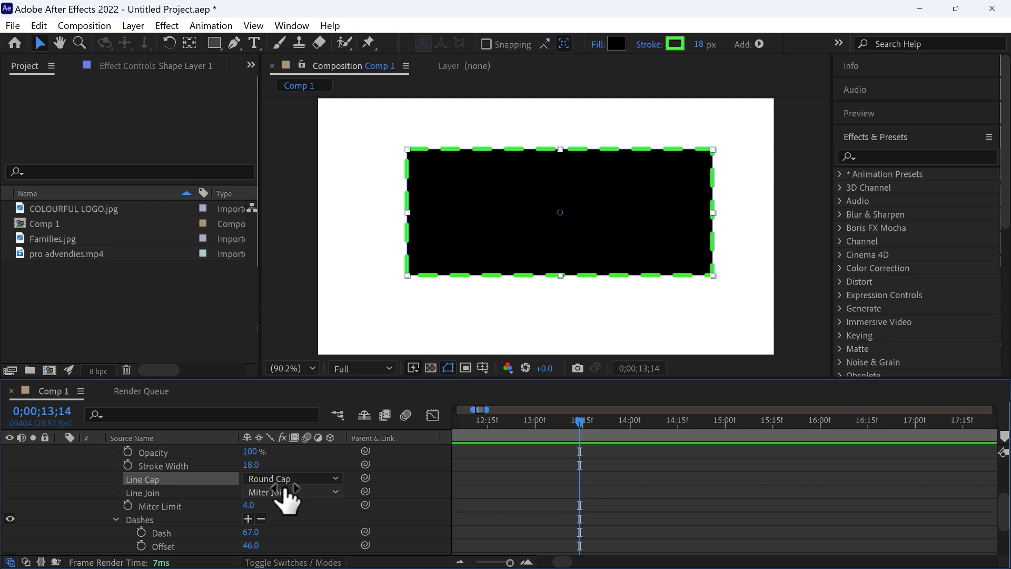
click(274, 492)
click(285, 507)
- Expand Fill 1 and set the rectangle's fill colour to red FF0000, keeping the fill opacity at 100%
scroll(158, 492, up, 5)
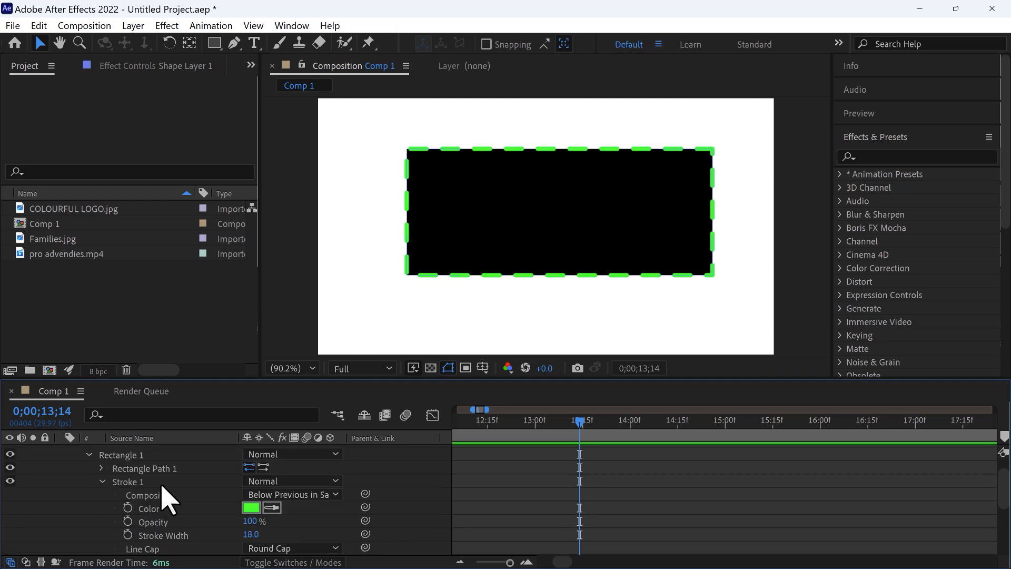
scroll(166, 492, down, 5)
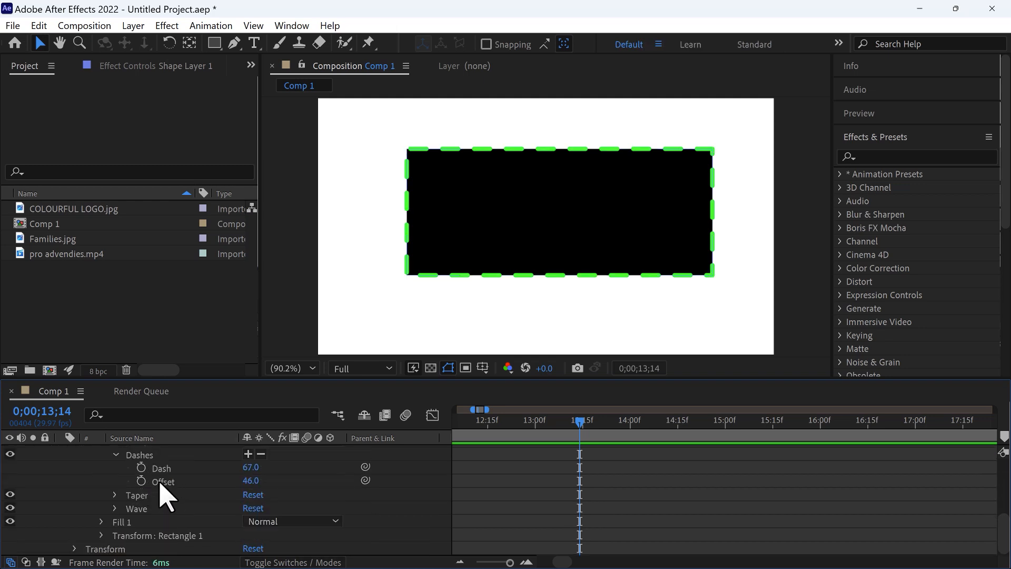
scroll(145, 518, up, 2)
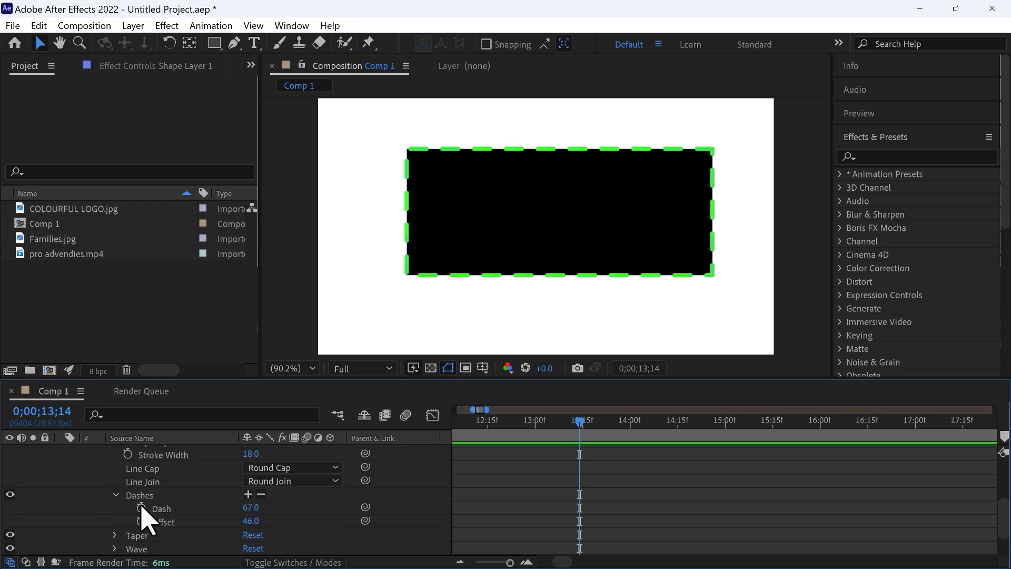
scroll(145, 524, down, 2)
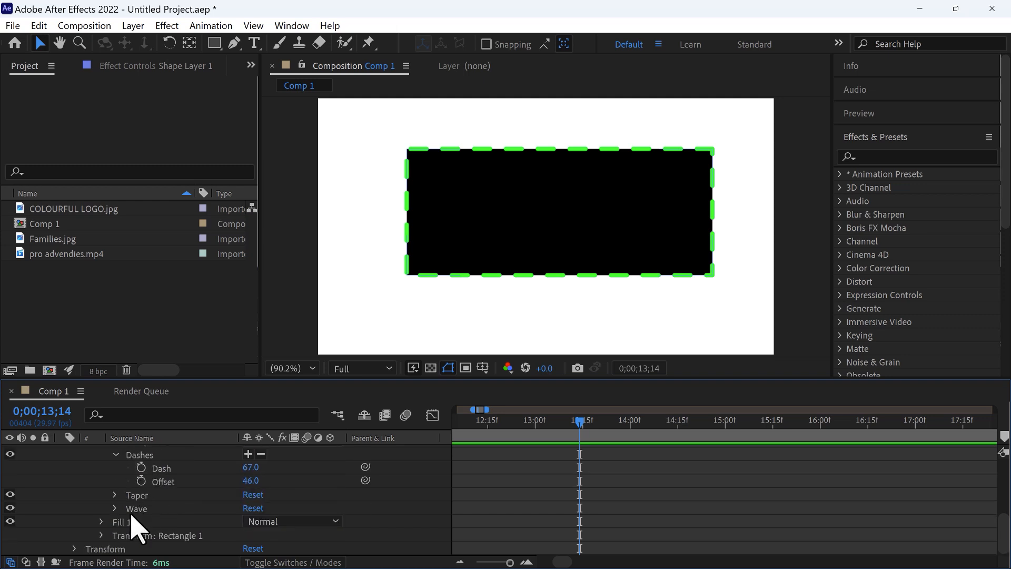
click(102, 522)
scroll(158, 535, down, 2)
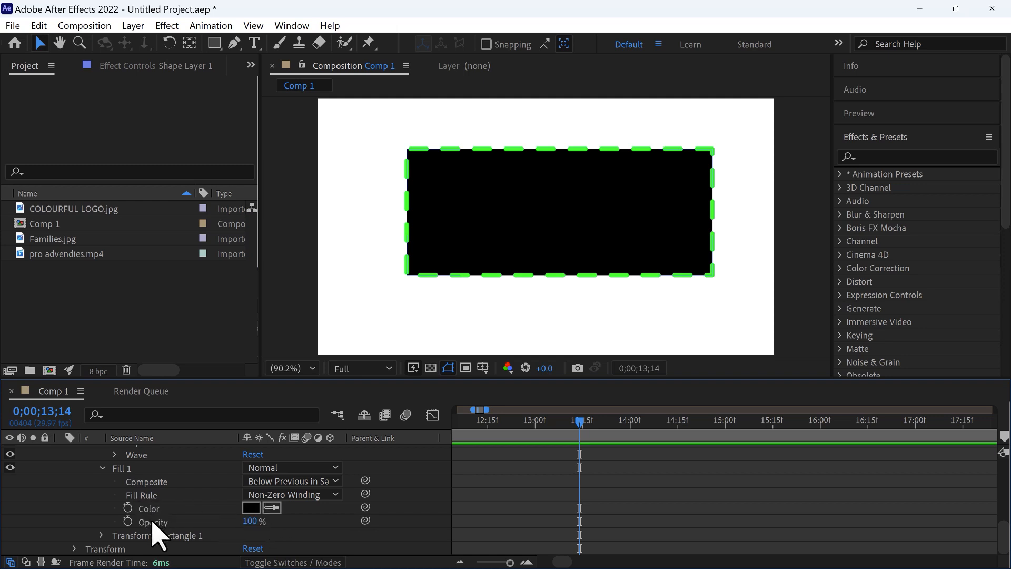
drag(251, 522, 288, 548)
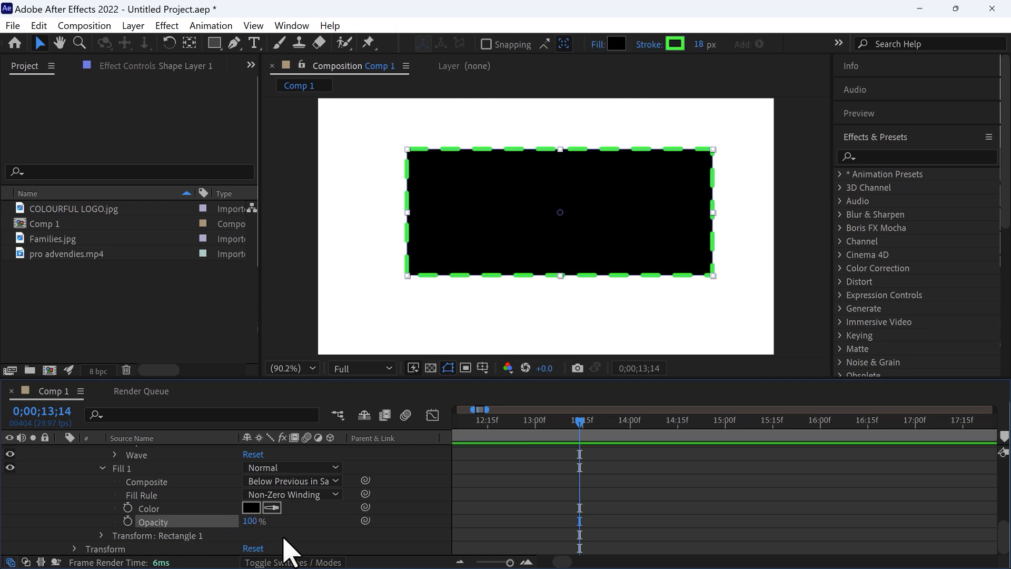
click(252, 508)
text(FF0000)
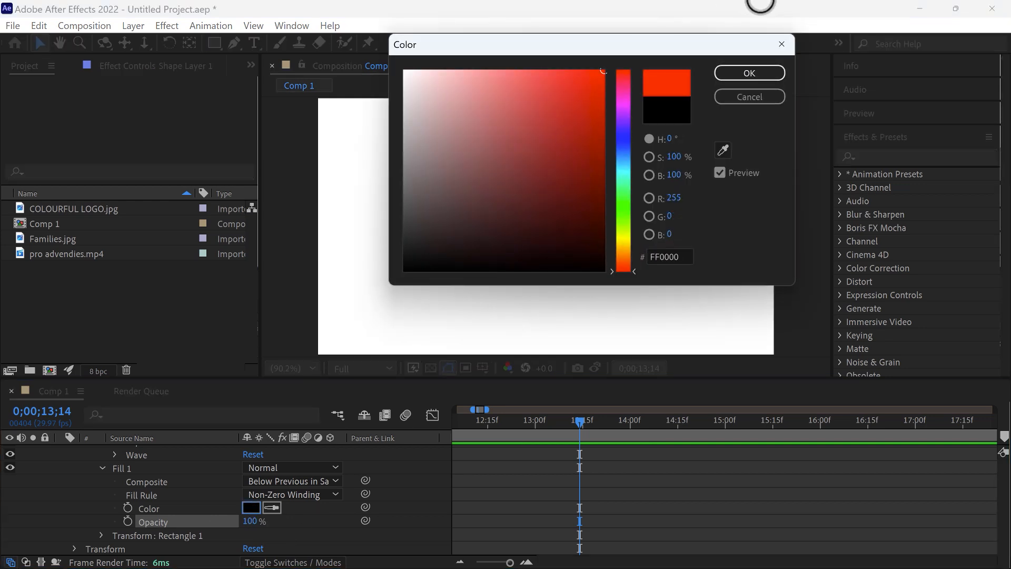
click(741, 75)
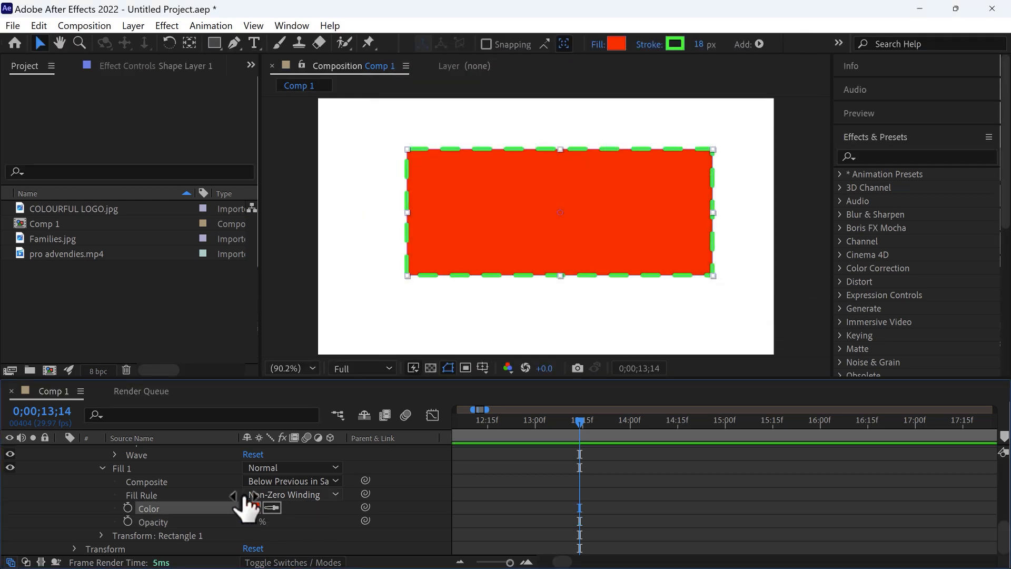
- Collapse the Contents group of Shape Layer 1 and expand the layer's Transform properties
scroll(129, 537, down, 1)
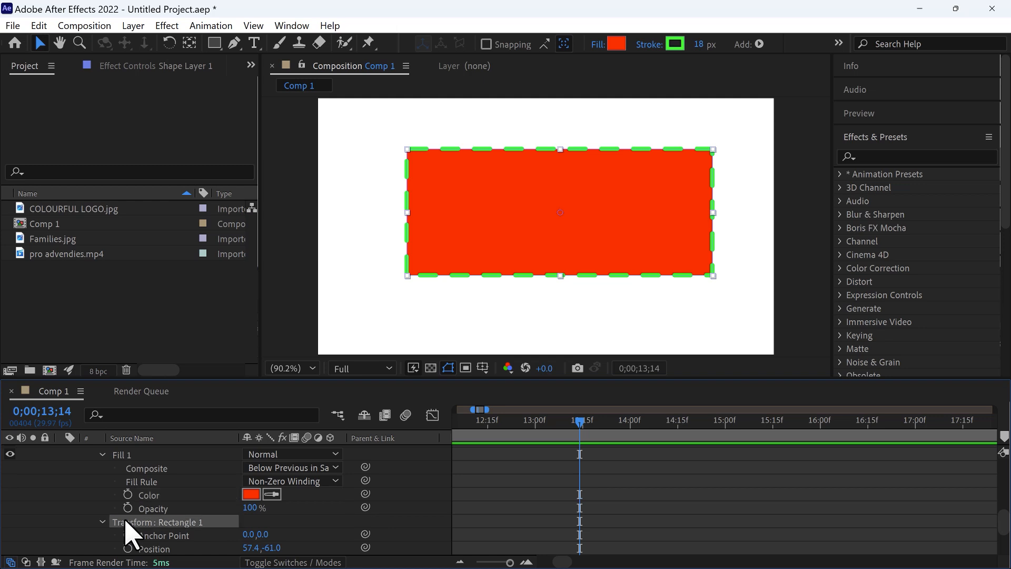
scroll(100, 484, up, 5)
click(75, 465)
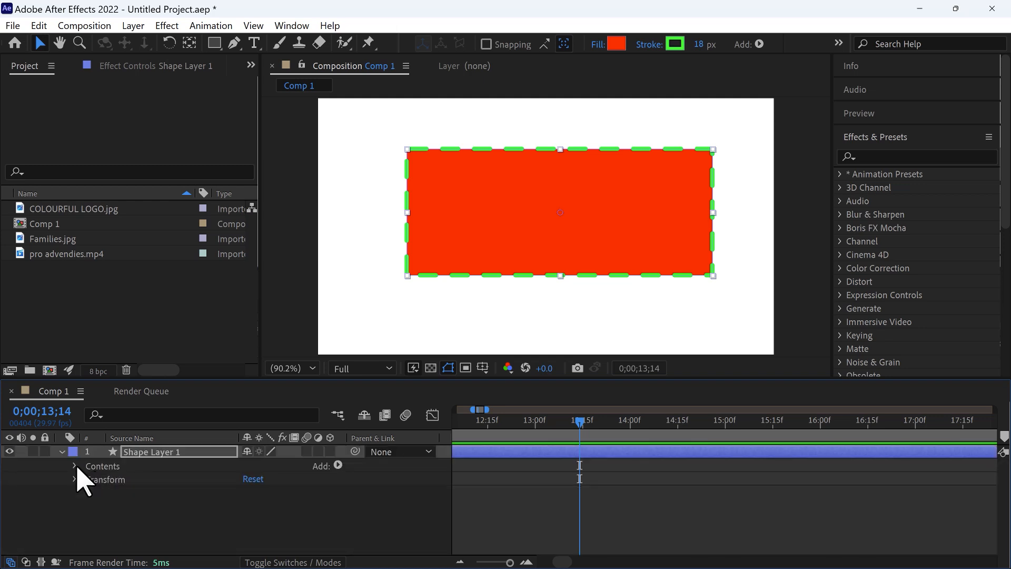
click(76, 466)
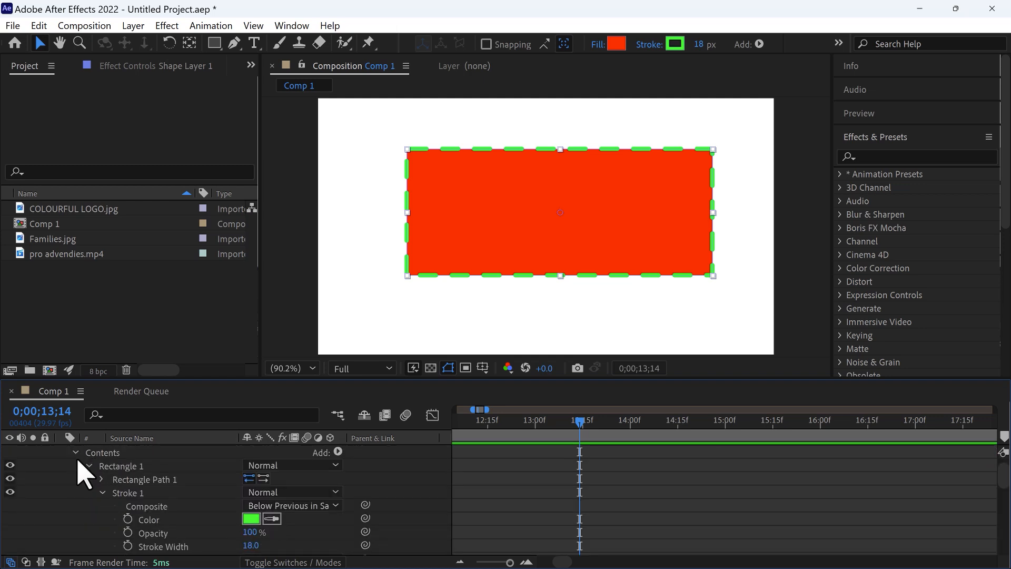
scroll(84, 474, up, 1)
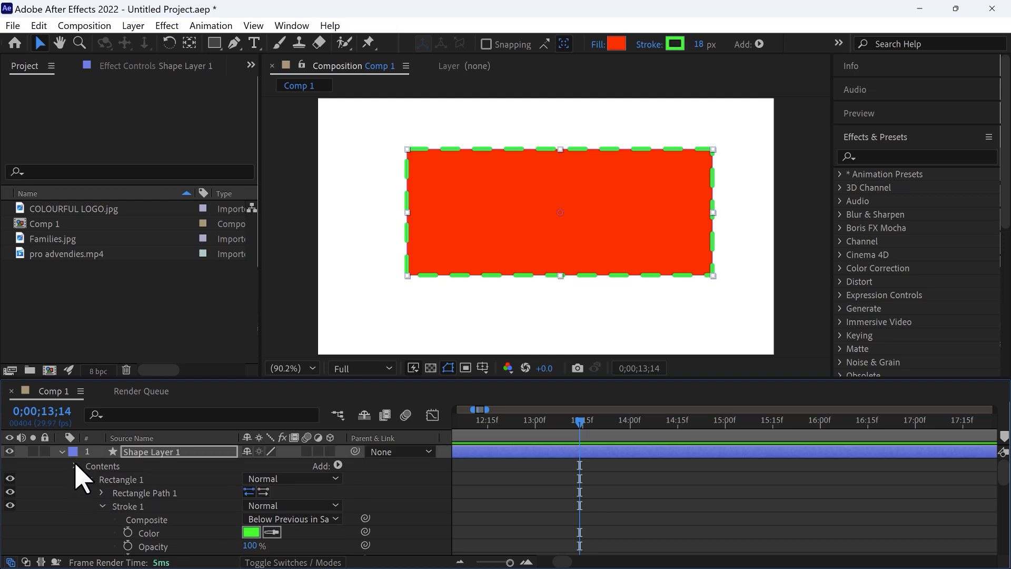
click(75, 466)
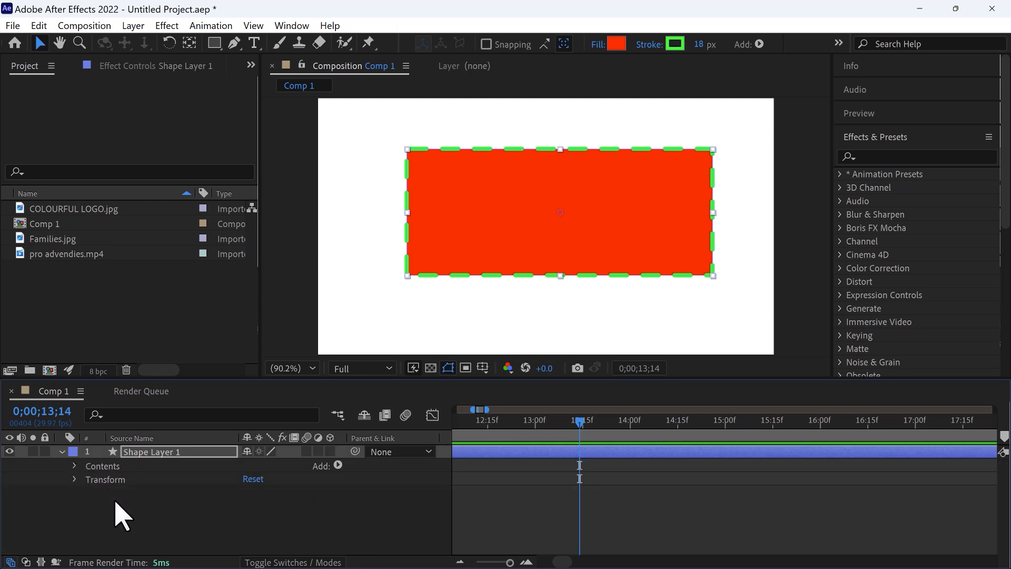
click(75, 479)
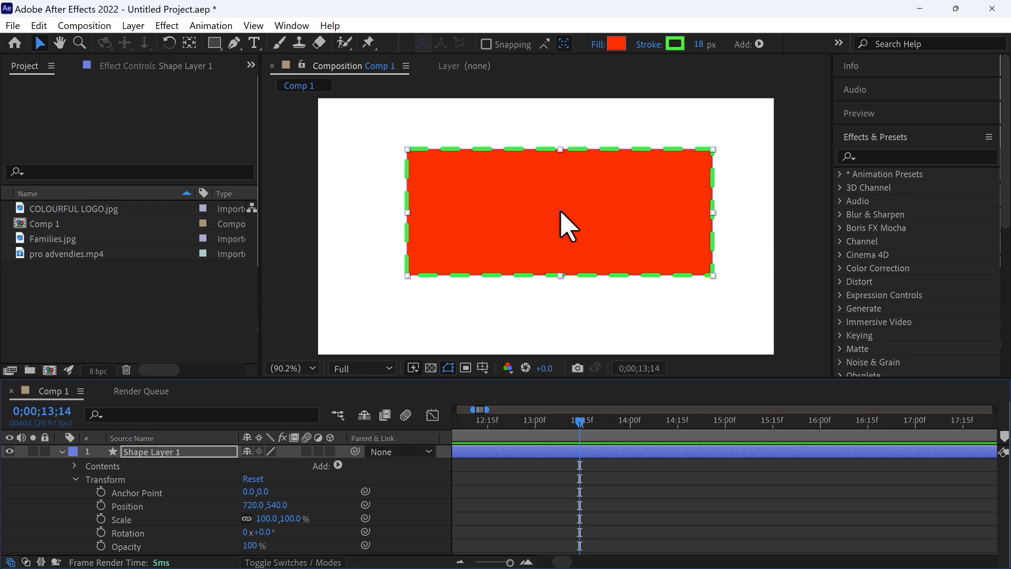
- Try changing the layer's Anchor Point to 230, 133 and undo both changes
click(160, 493)
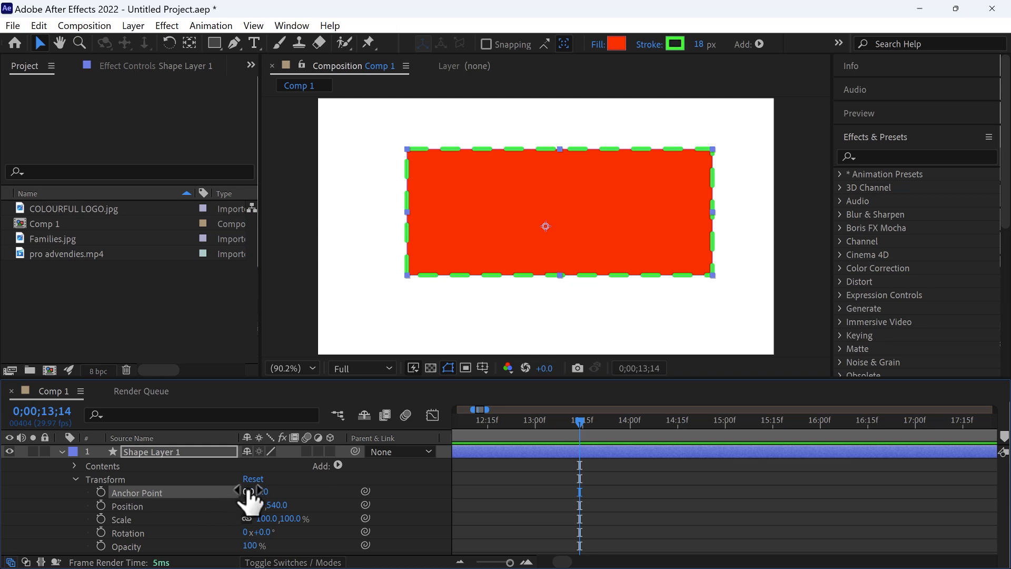
drag(249, 491, 419, 481)
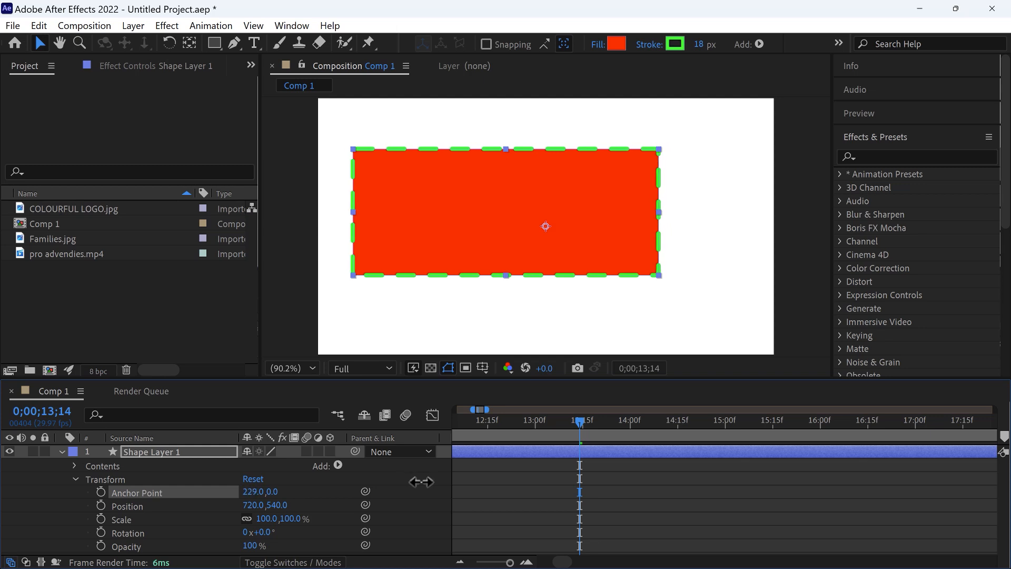
drag(273, 492, 591, 253)
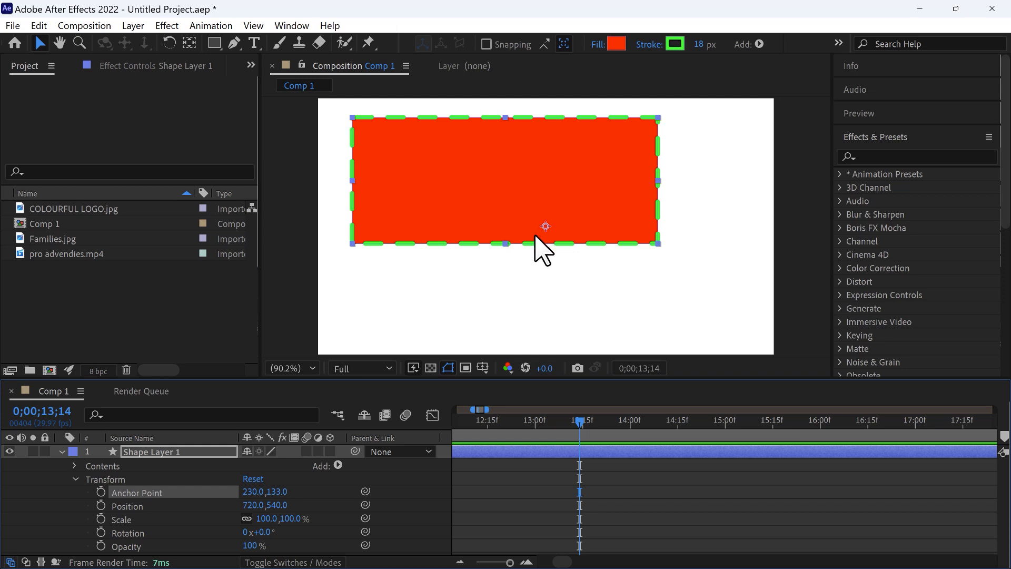
key(ctrl+z)
key(ctrl+z)
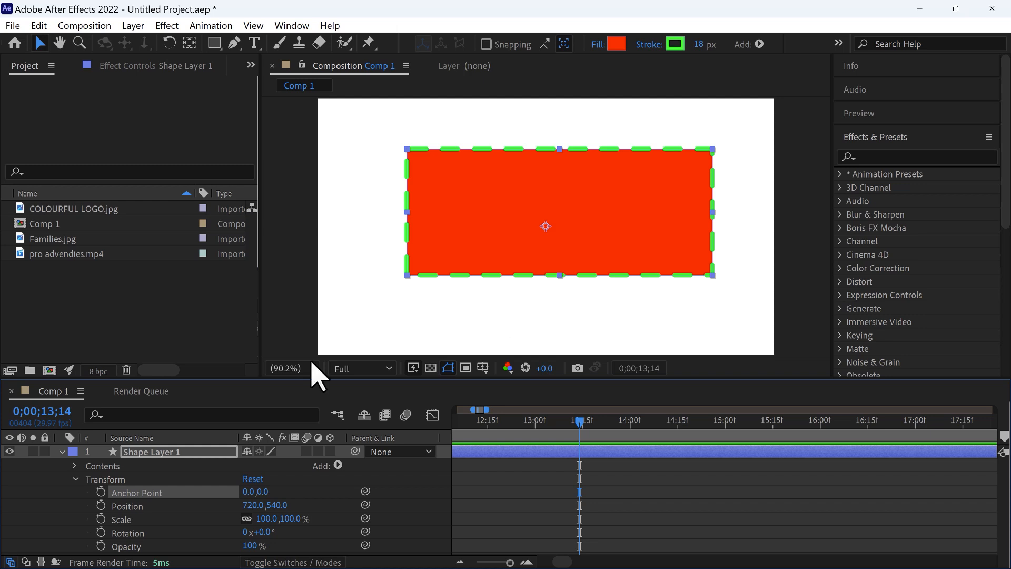
- Move Shape Layer 1 to position 849, 548 and scale it proportionally to 85%
click(118, 507)
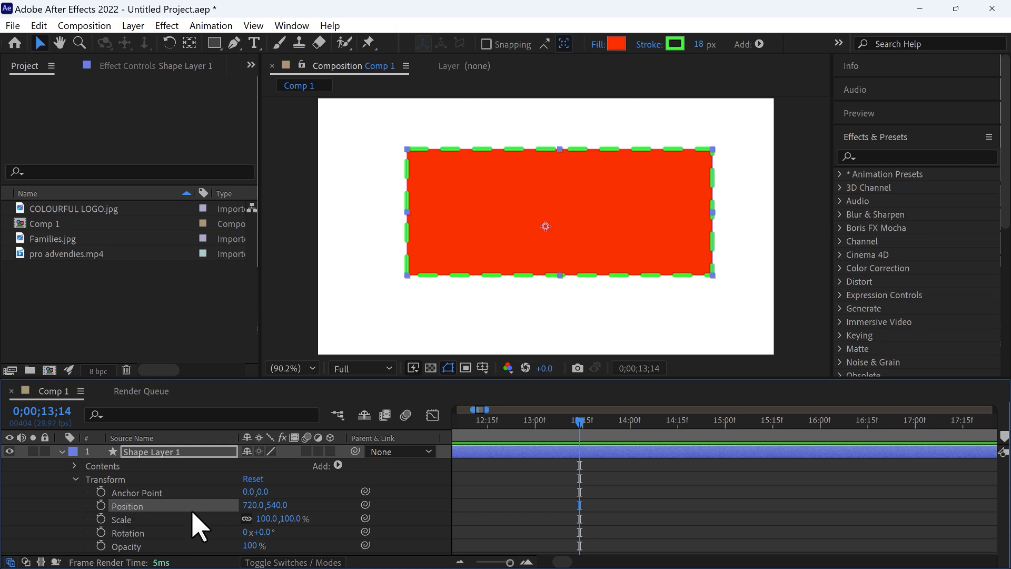
drag(257, 505, 342, 501)
drag(274, 505, 212, 505)
click(232, 521)
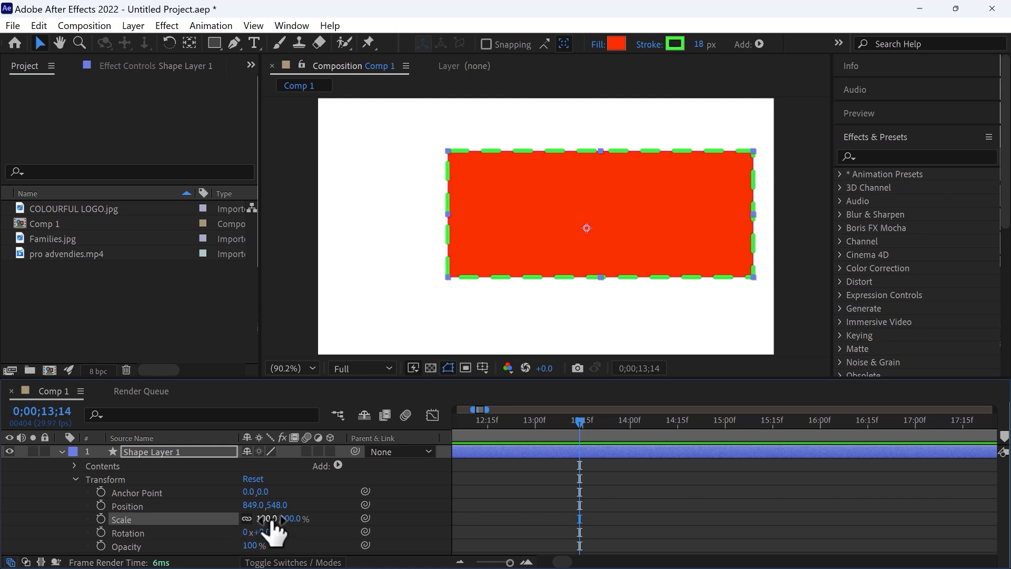
mouse_move(271, 522)
mouse_down()
mouse_move(222, 520)
mouse_move(256, 518)
mouse_up()
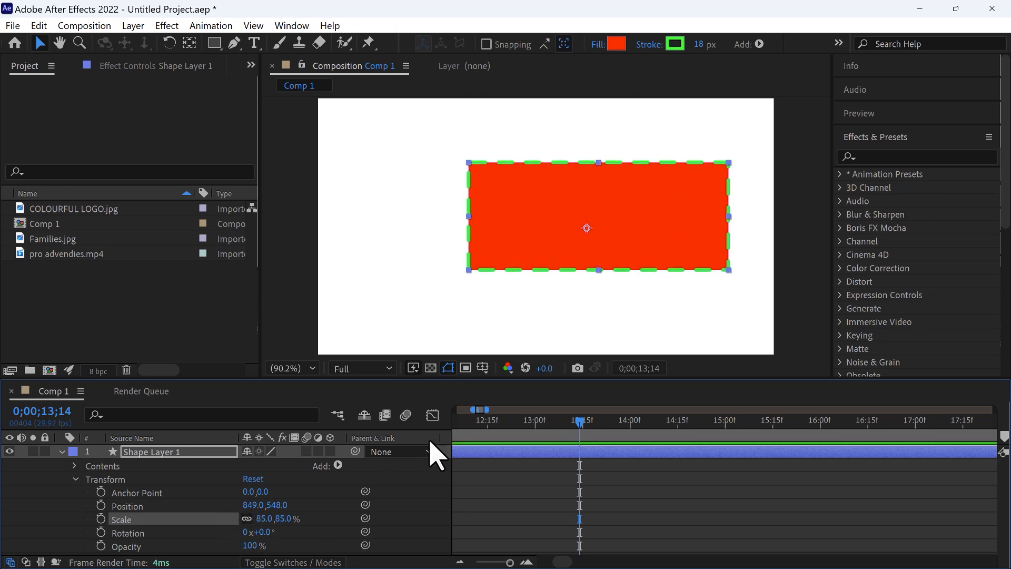
- Move the anchor point near the rectangle's upper-left corner with the Pan Behind tool and scale the layer to 66% around it
key(y)
drag(587, 228, 488, 177)
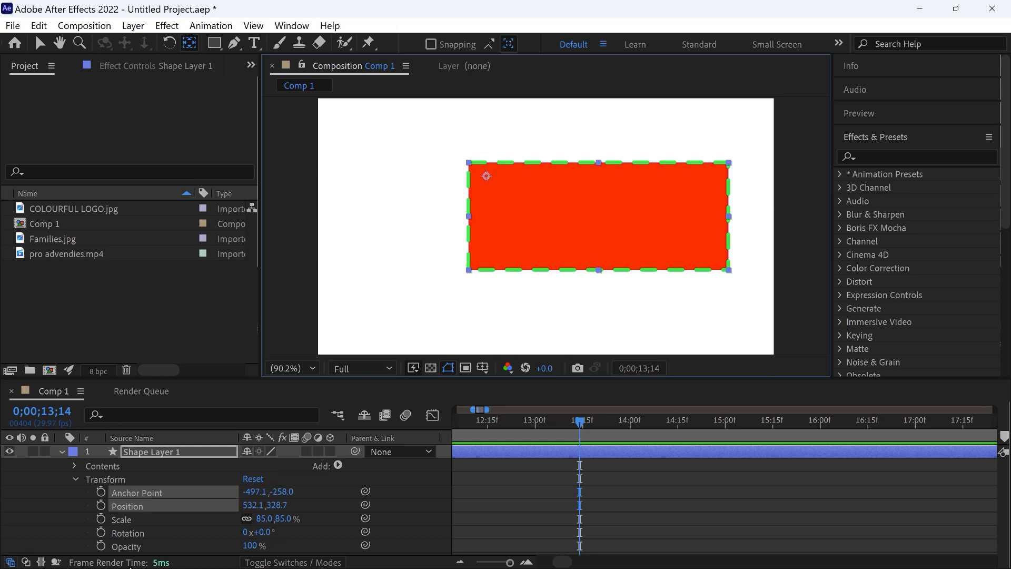
click(147, 520)
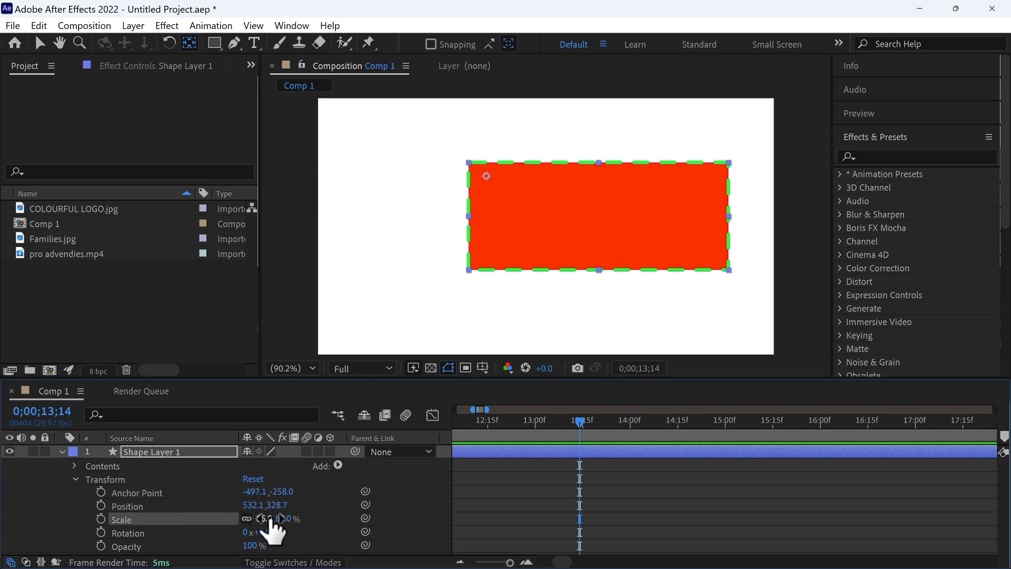
drag(277, 519, 288, 518)
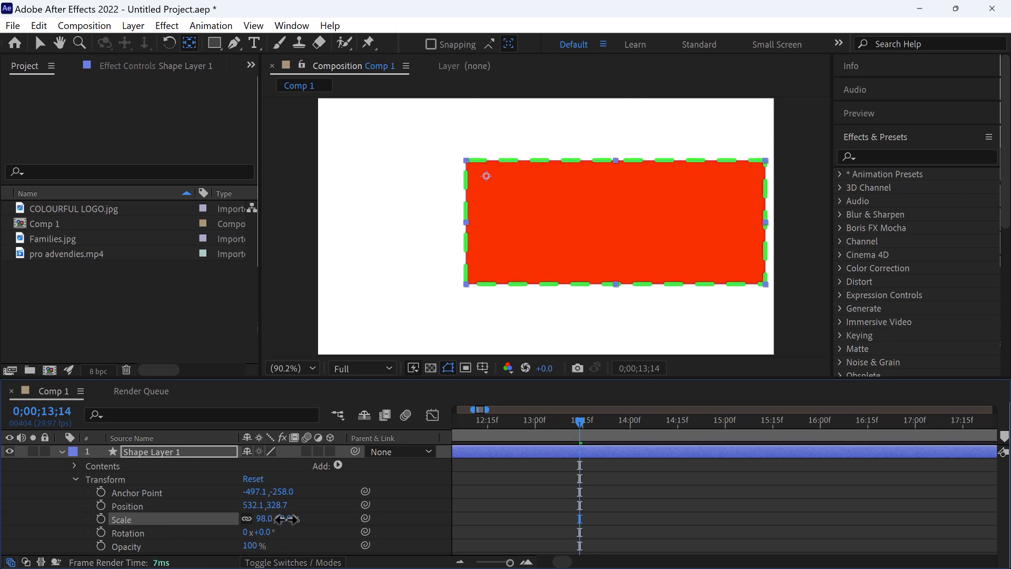
drag(289, 518, 266, 524)
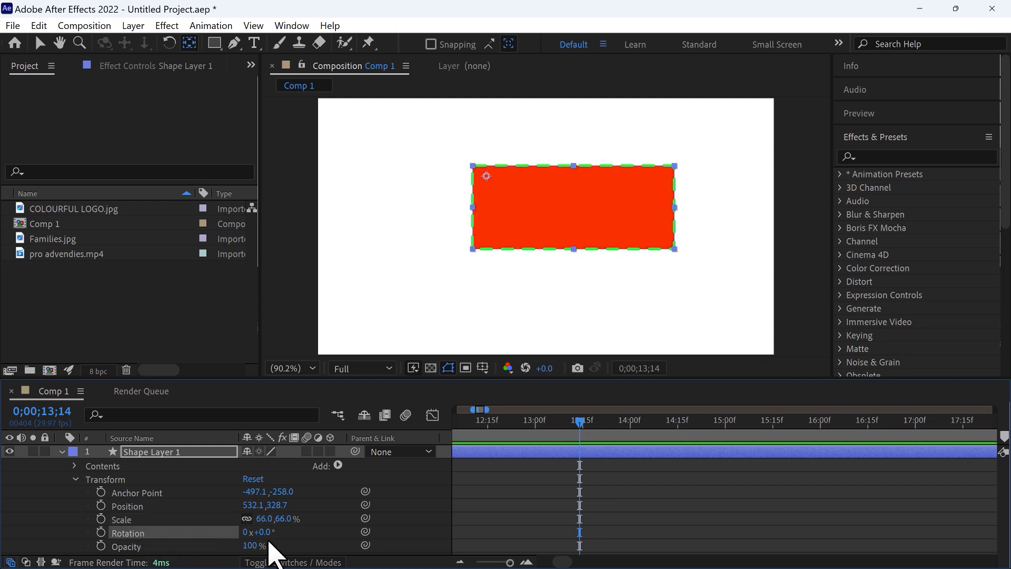
- Try rotating the layer to -17° and lowering its opacity, returning them to 0° and 100%
drag(262, 533, 224, 524)
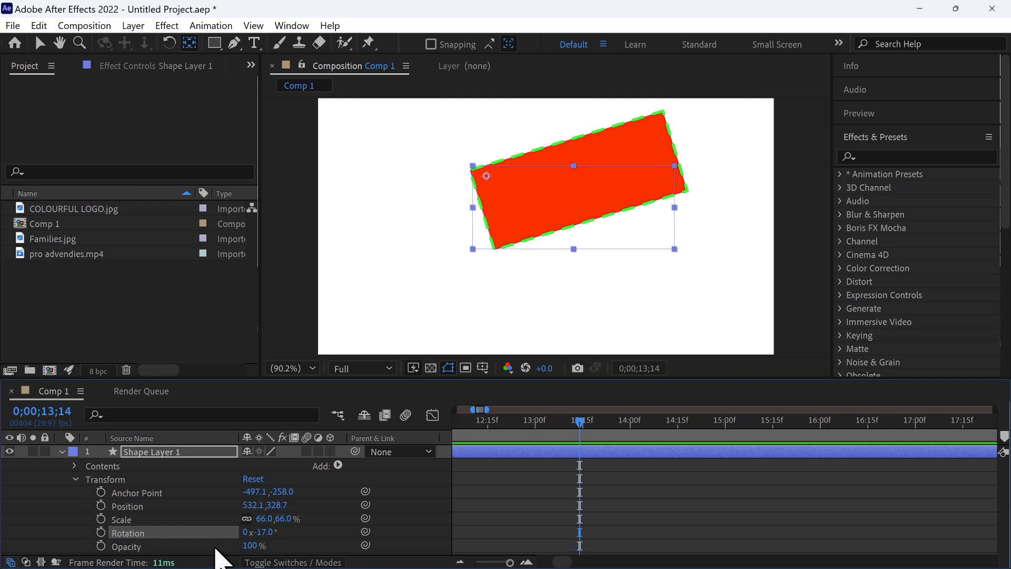
key(ctrl+z)
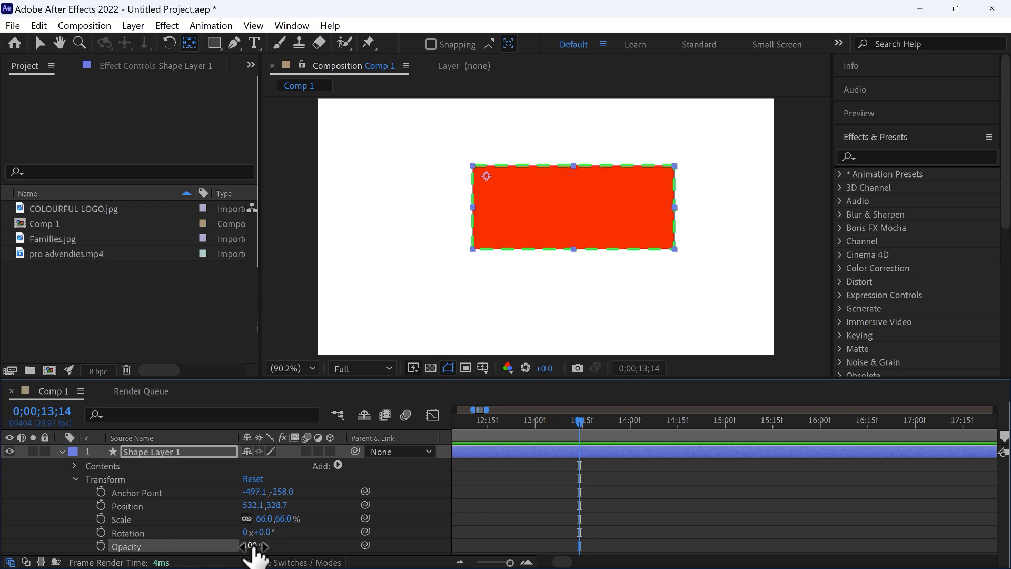
drag(247, 547, 223, 553)
- Collapse the Transform properties of Shape Layer 1 and deselect the layer
click(76, 479)
click(143, 479)
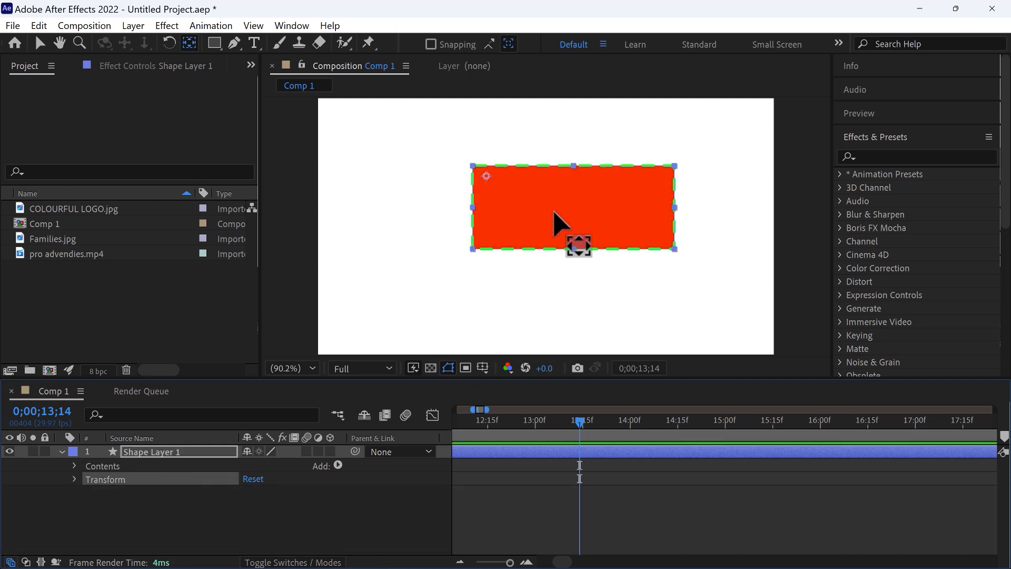
click(149, 534)
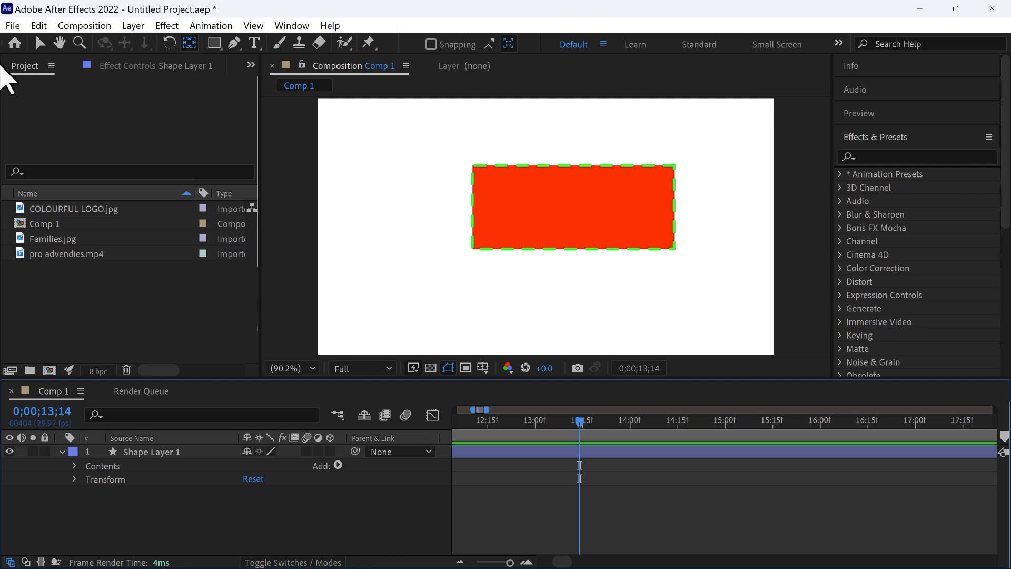
- Center the anchor point of Shape Layer 1 within the red rectangle and switch back to the Selection tool
click(506, 189)
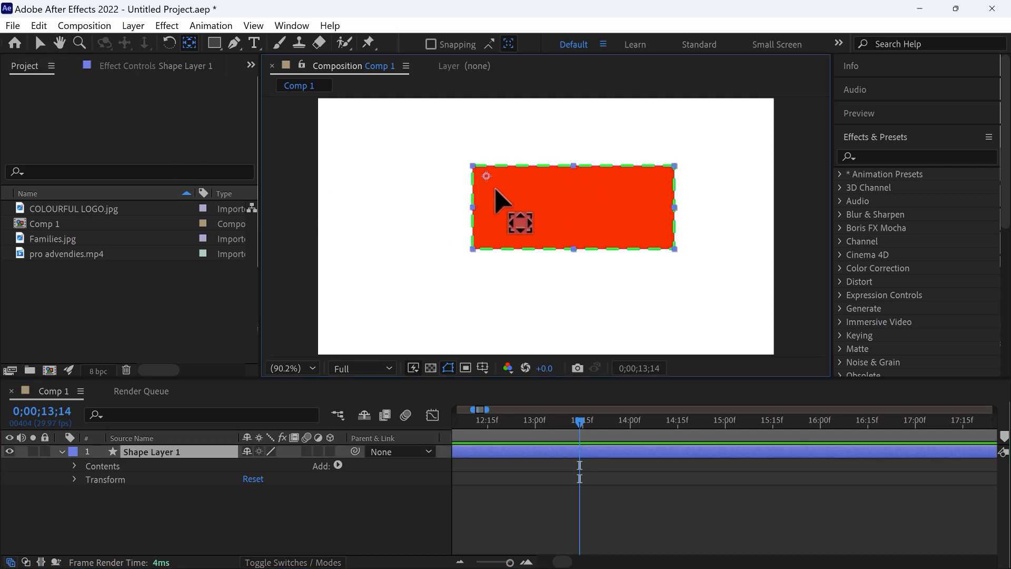
key(ctrl+alt+Home)
click(191, 42)
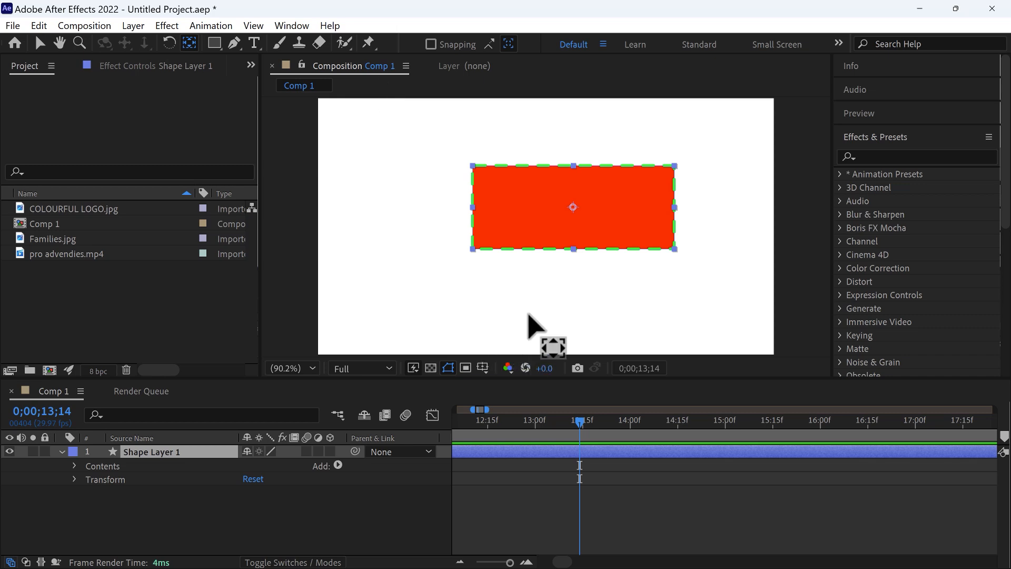
click(41, 43)
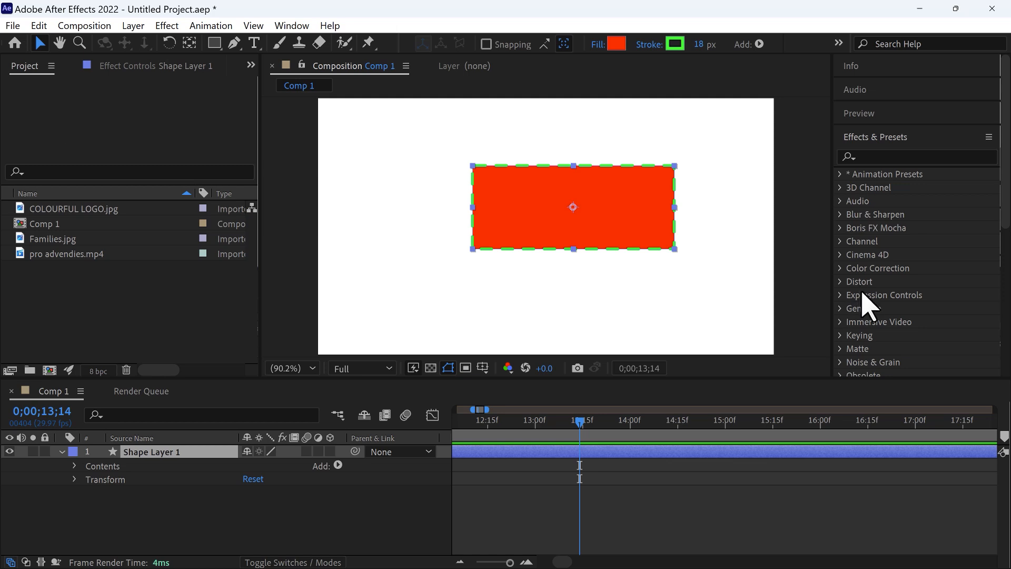
- Display the Align options and center the rectangle horizontally and vertically relative to the composition
click(856, 138)
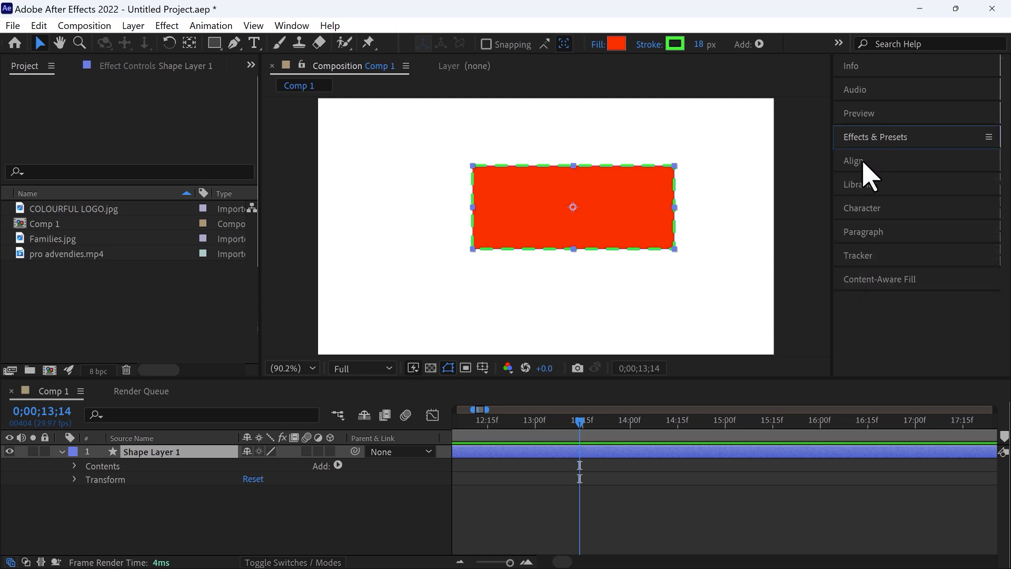
click(854, 161)
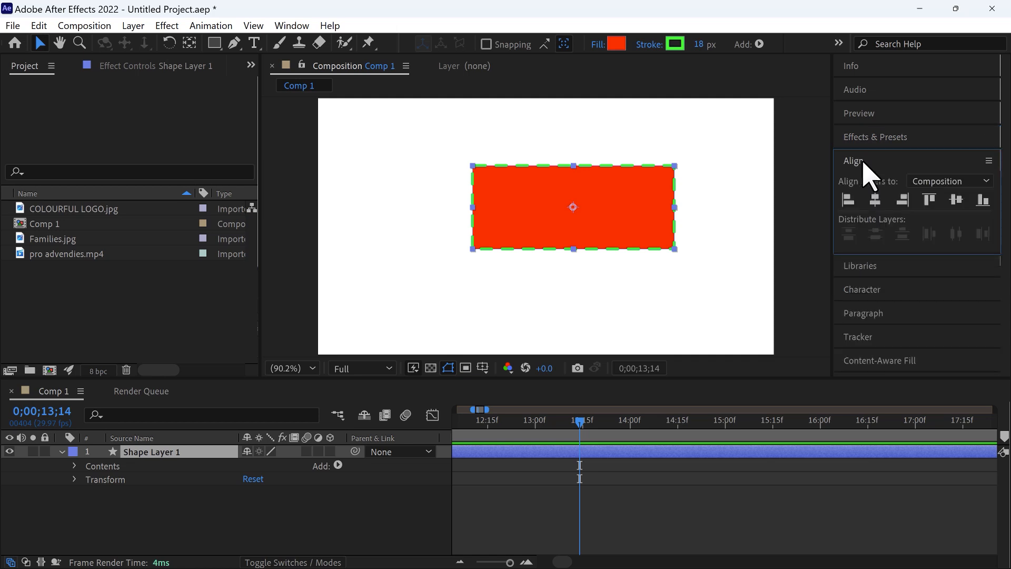
click(292, 27)
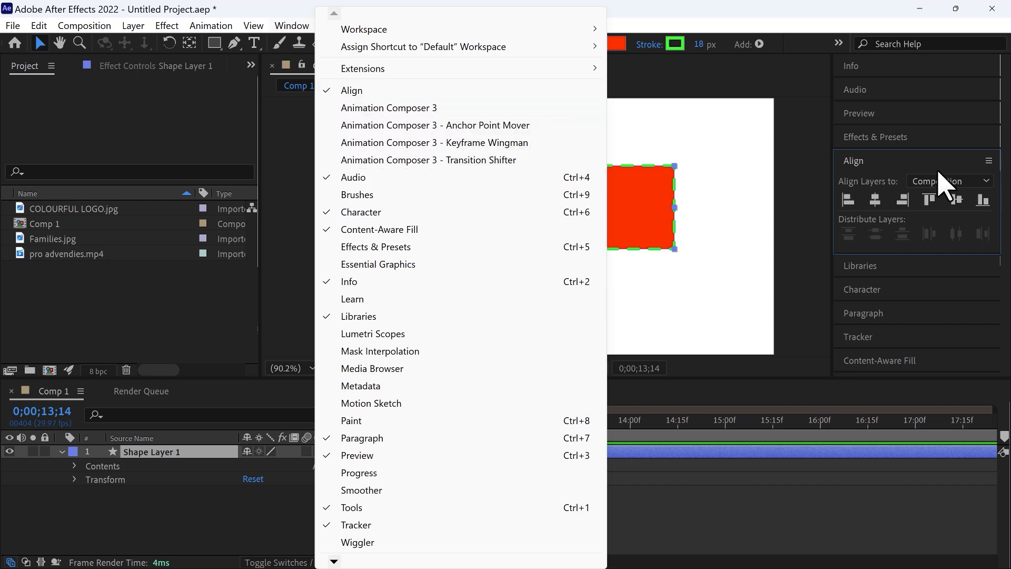
click(892, 162)
click(875, 160)
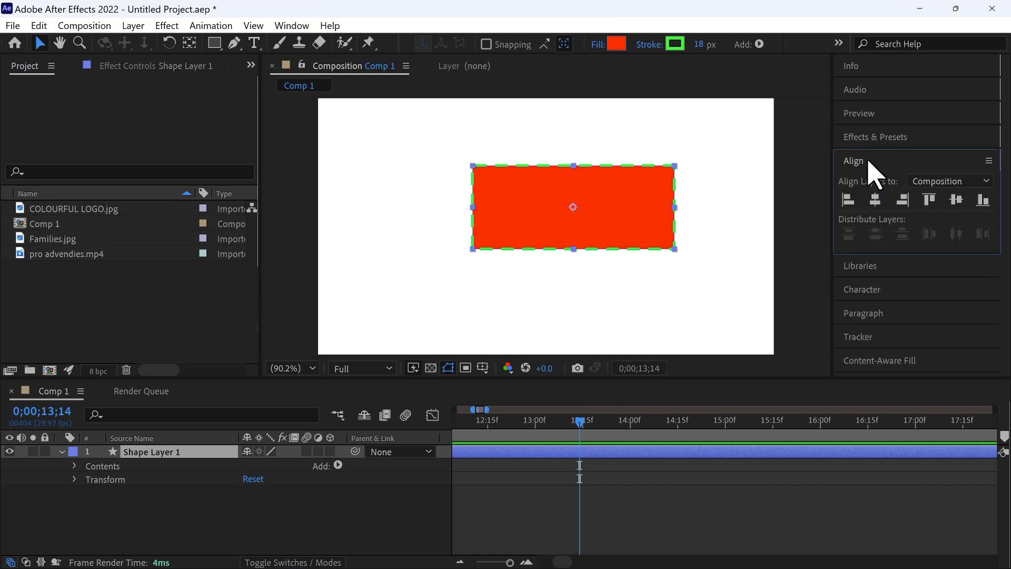
click(876, 199)
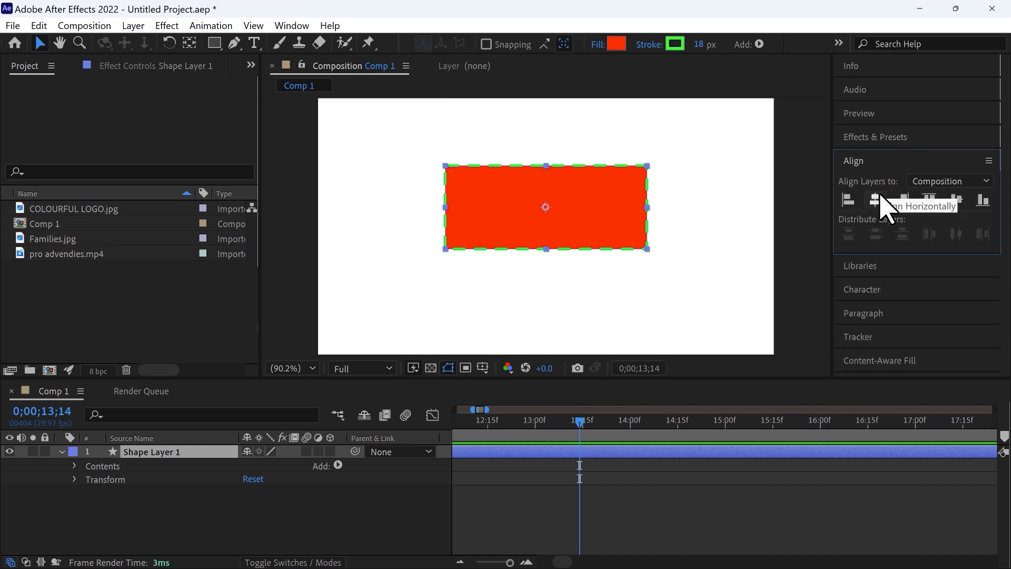
click(956, 200)
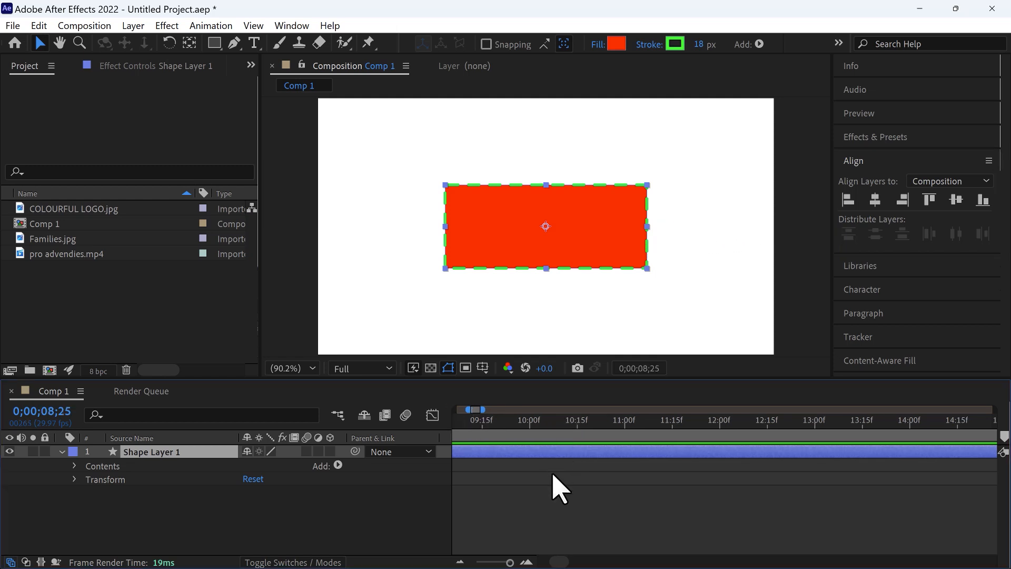
- Move the current-time indicator to the start of Comp 1 at 0;00;00;00
scroll(552, 472, down, 6)
drag(470, 423, 438, 428)
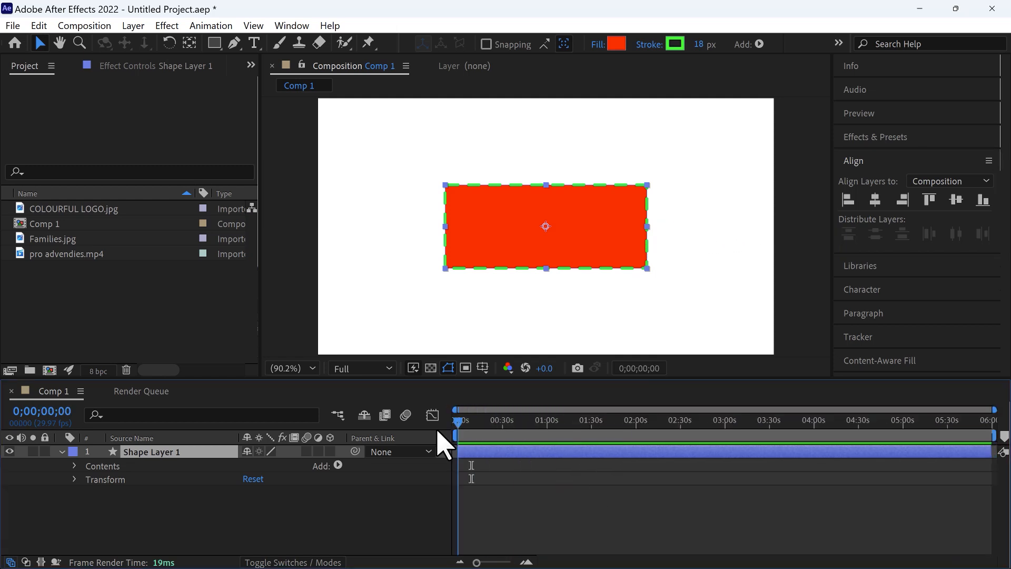
- Set the duration of Comp 1 to 0;00;15;00 in its composition settings
click(44, 224)
right_click(44, 226)
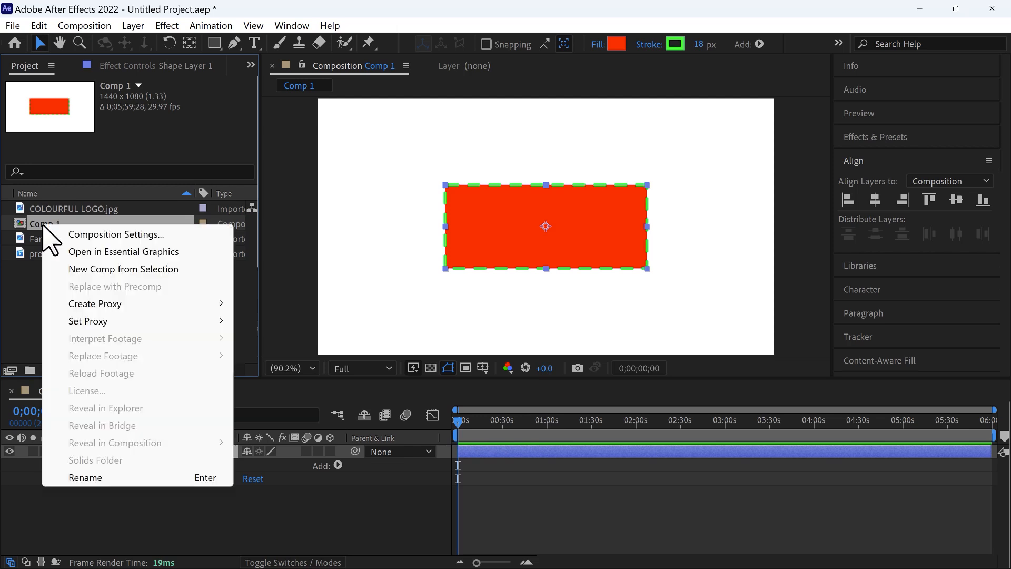
click(79, 233)
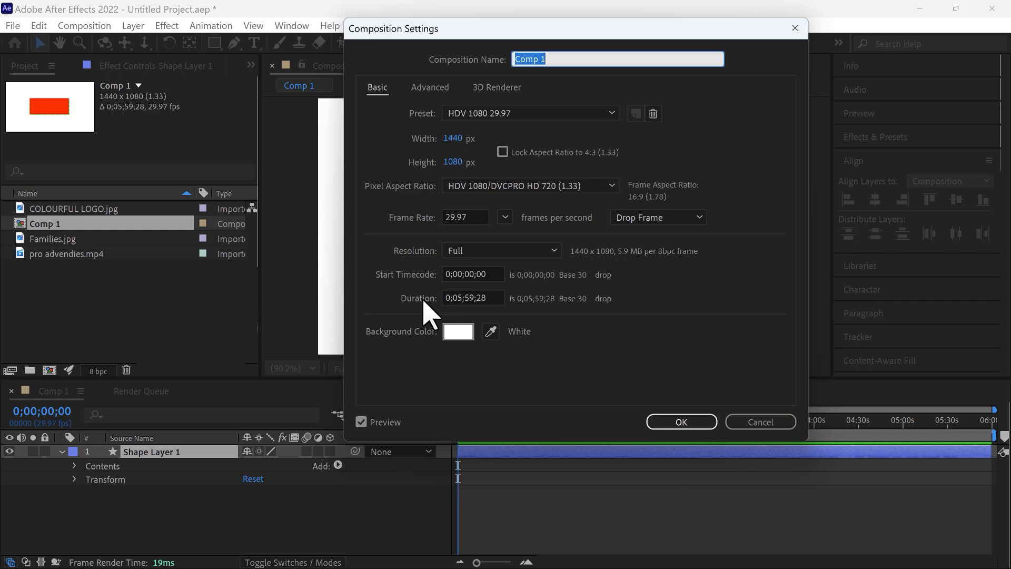
click(488, 298)
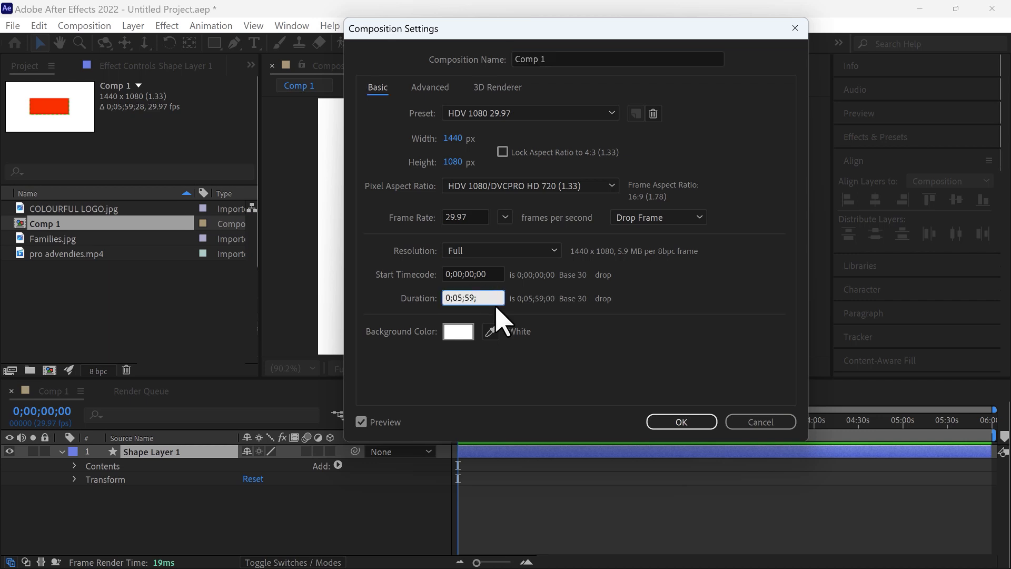
click(490, 308)
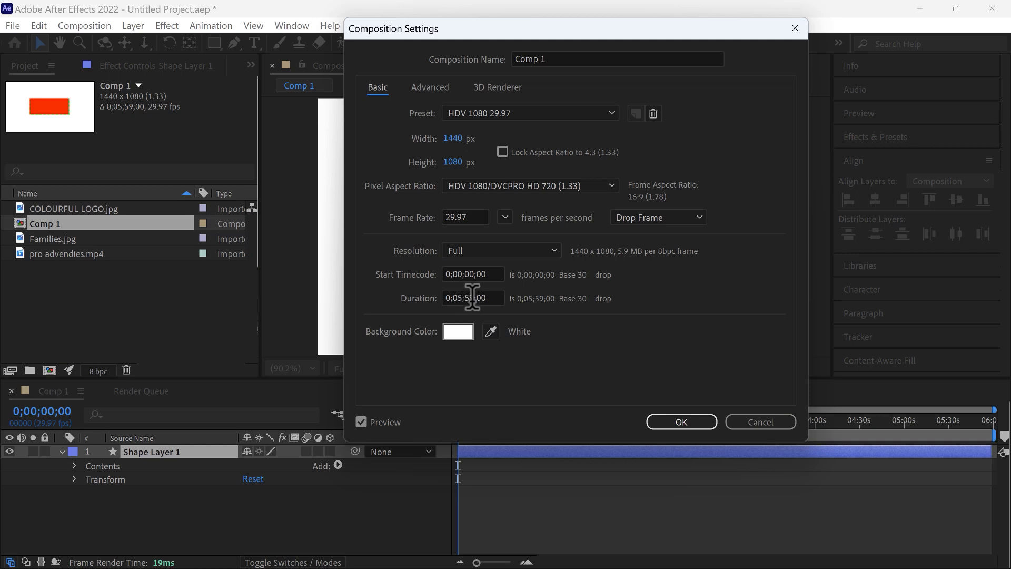
click(474, 298)
key(BackSpace)
text(0;1)
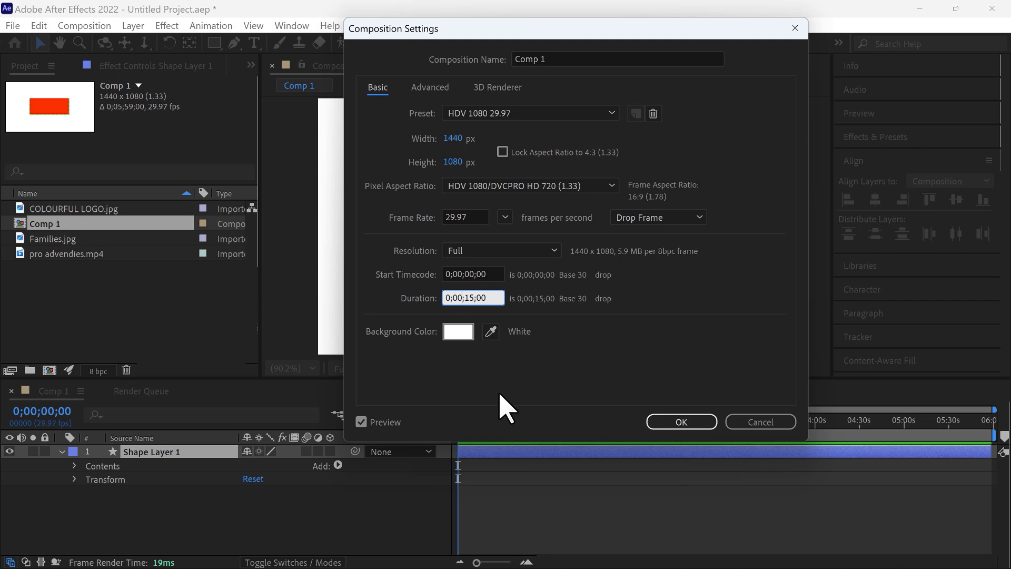
click(680, 424)
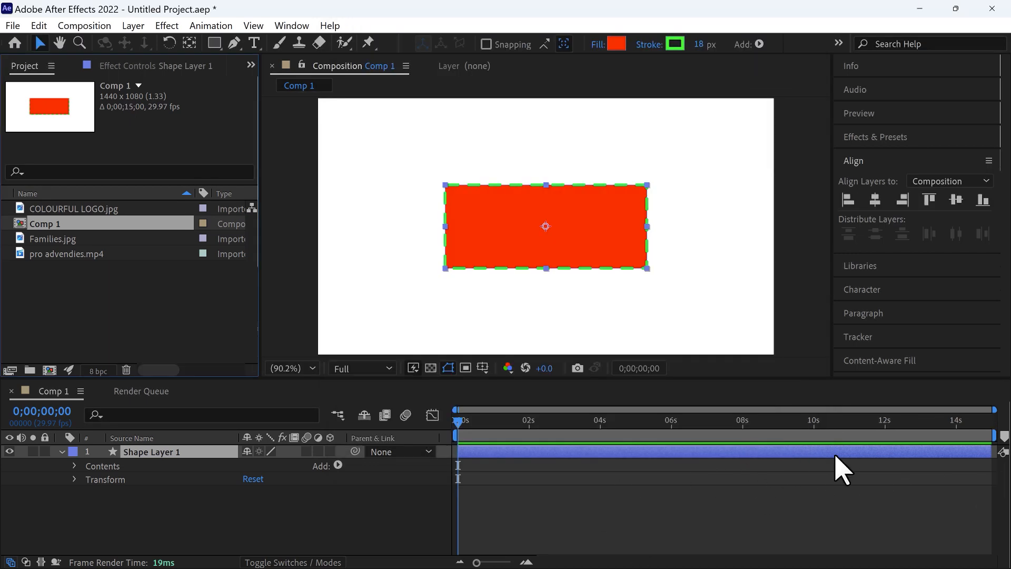
- Scrub and pan through the Comp 1 timeline at several magnifications, and return the playhead to its start
drag(460, 427, 989, 421)
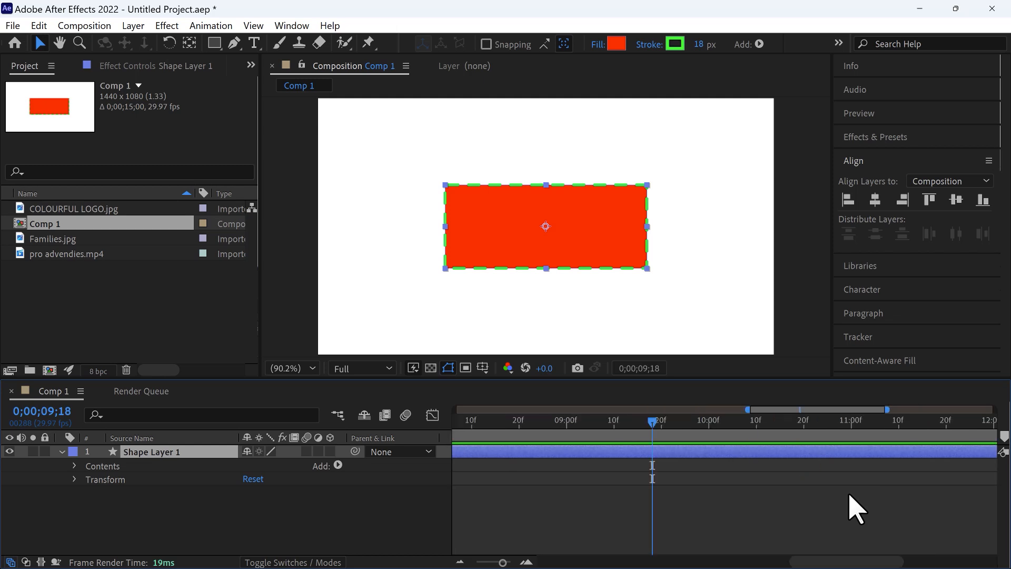
scroll(662, 459, down, 1)
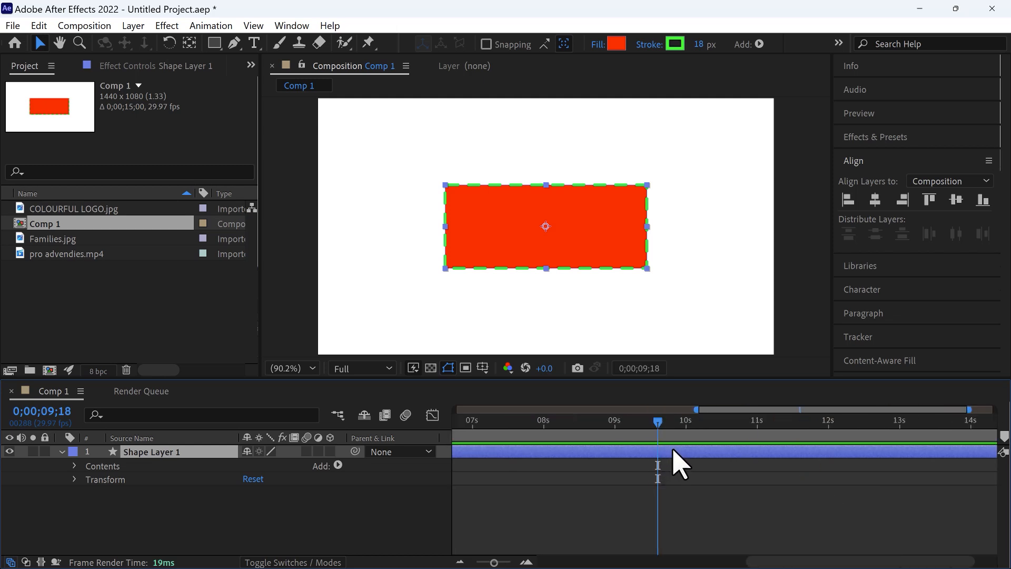
scroll(693, 492, up, 1)
scroll(693, 493, down, 3)
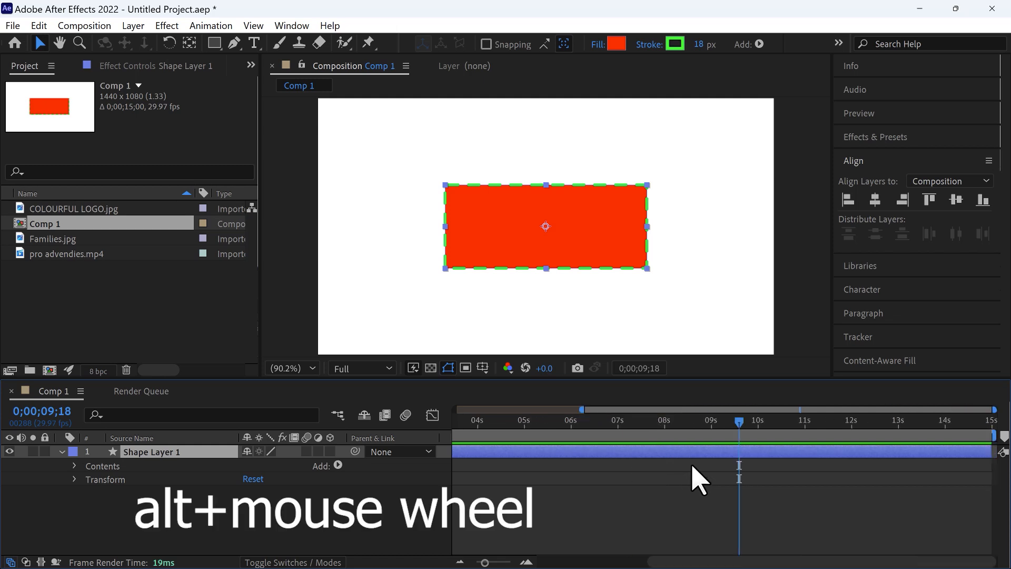
drag(736, 421, 470, 464)
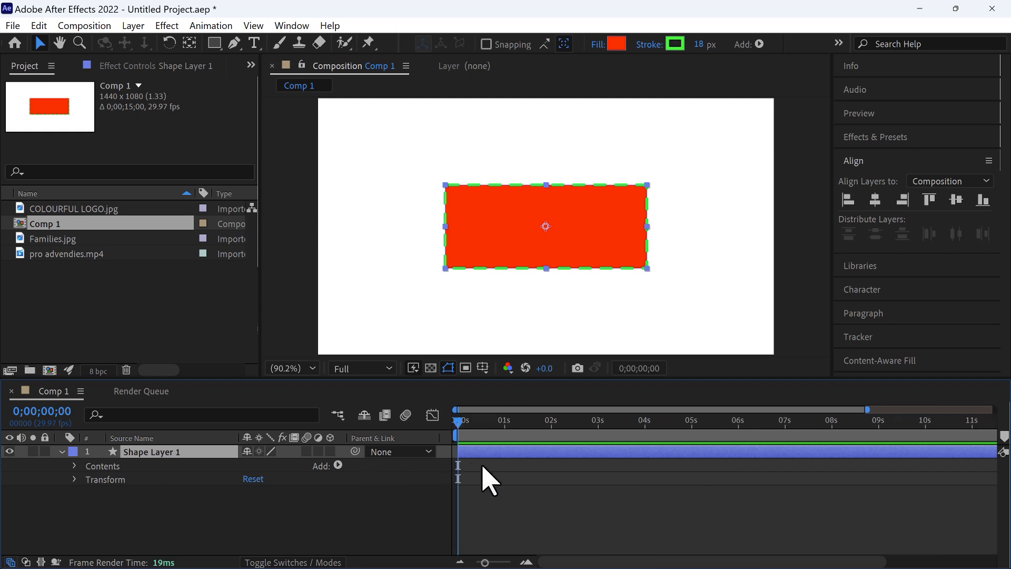
drag(457, 422, 848, 492)
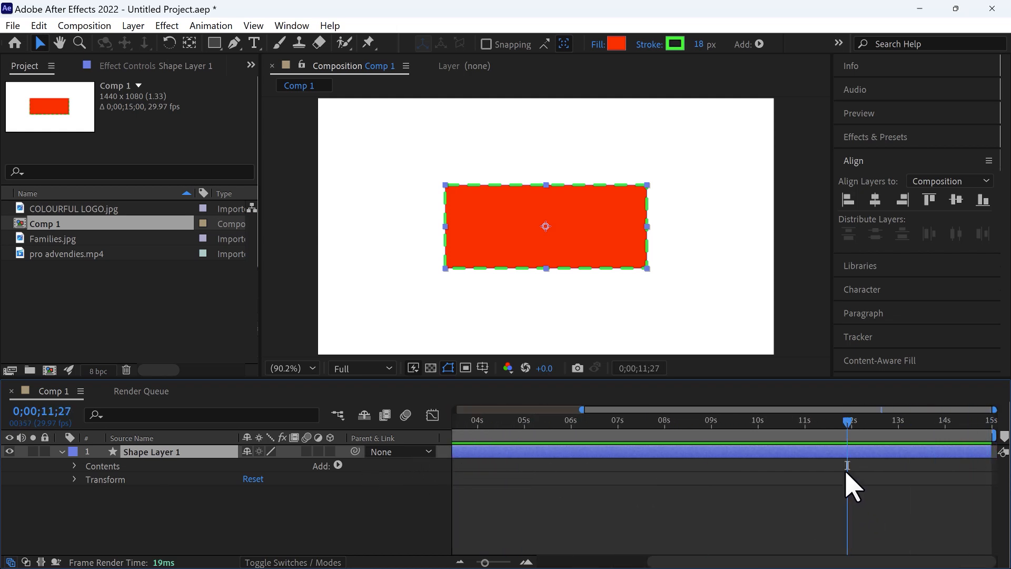
drag(848, 426, 987, 495)
key(h)
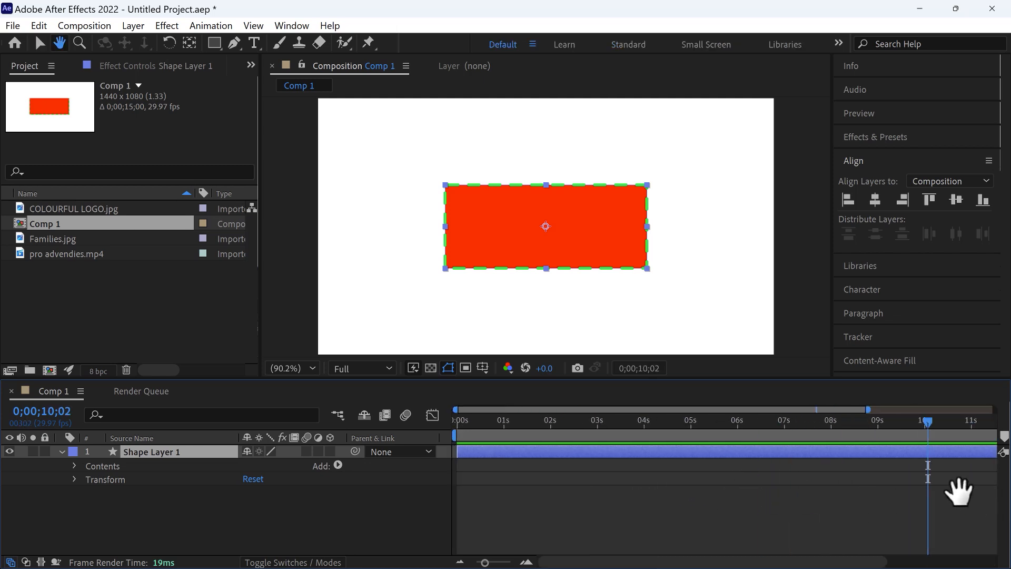
drag(827, 481, 646, 475)
key(v)
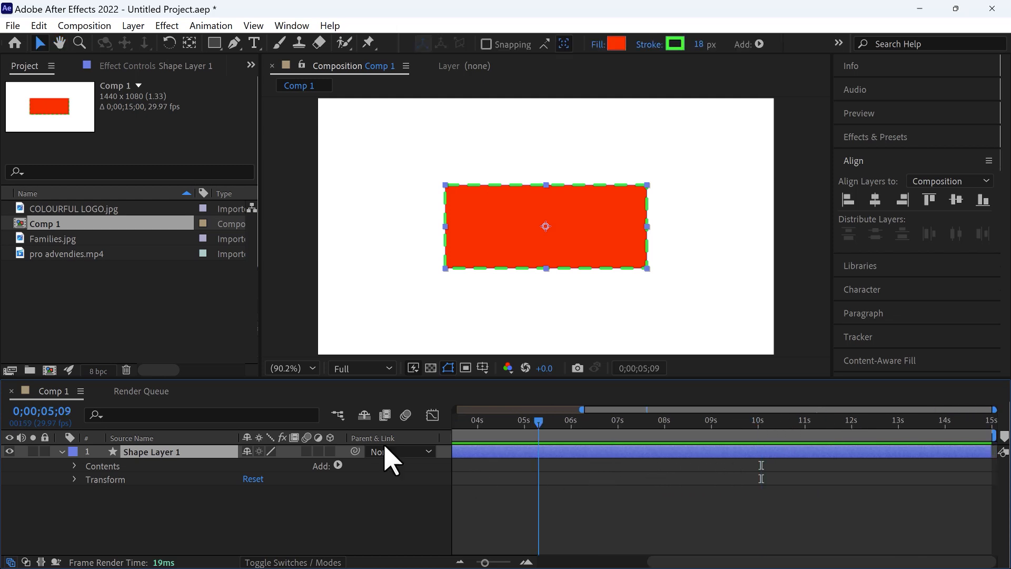
key(Home)
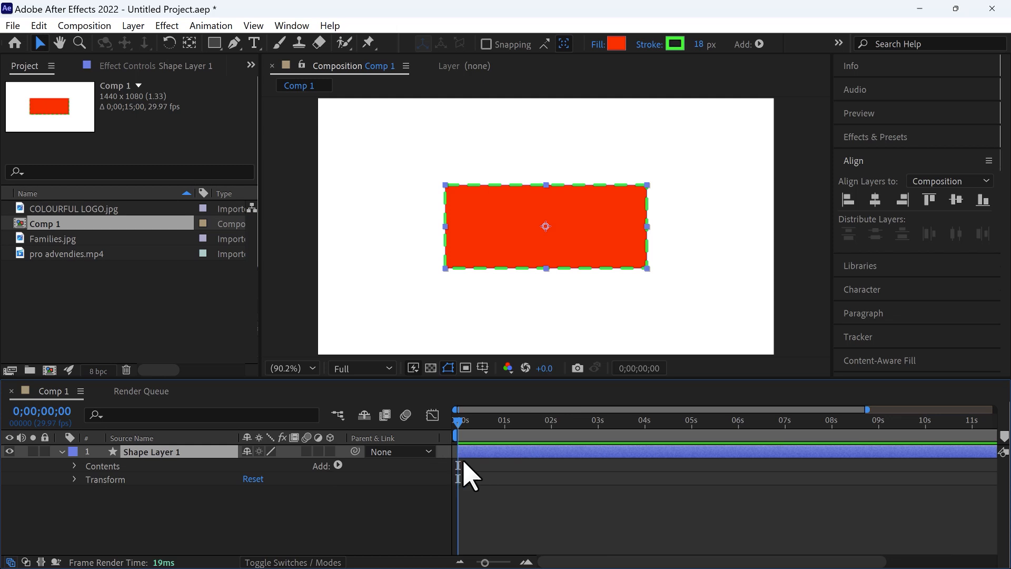
- Magnify the time ruler to 15-frame divisions and place the playhead at 0;00;00;00
scroll(496, 473, up, 2)
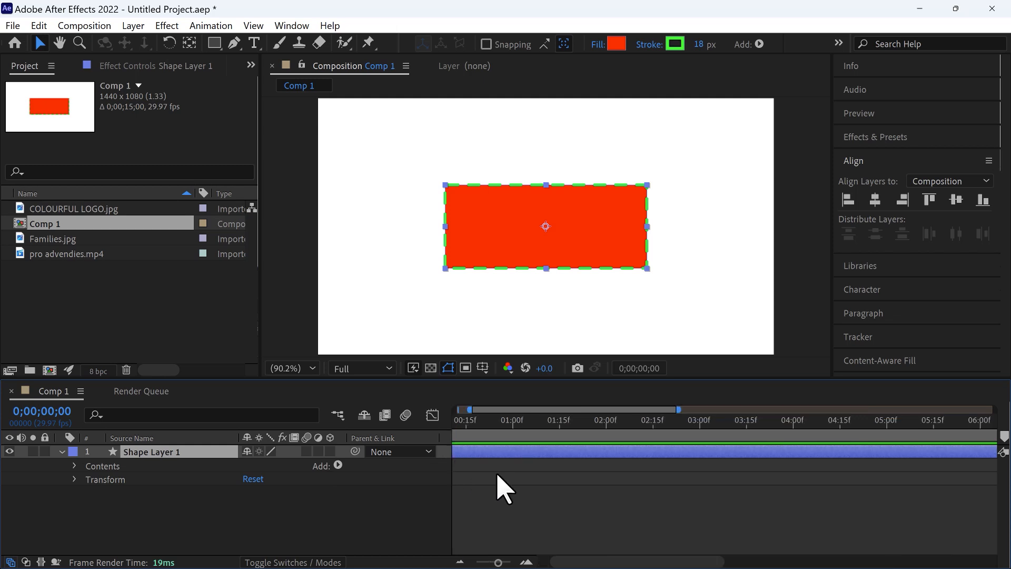
click(473, 421)
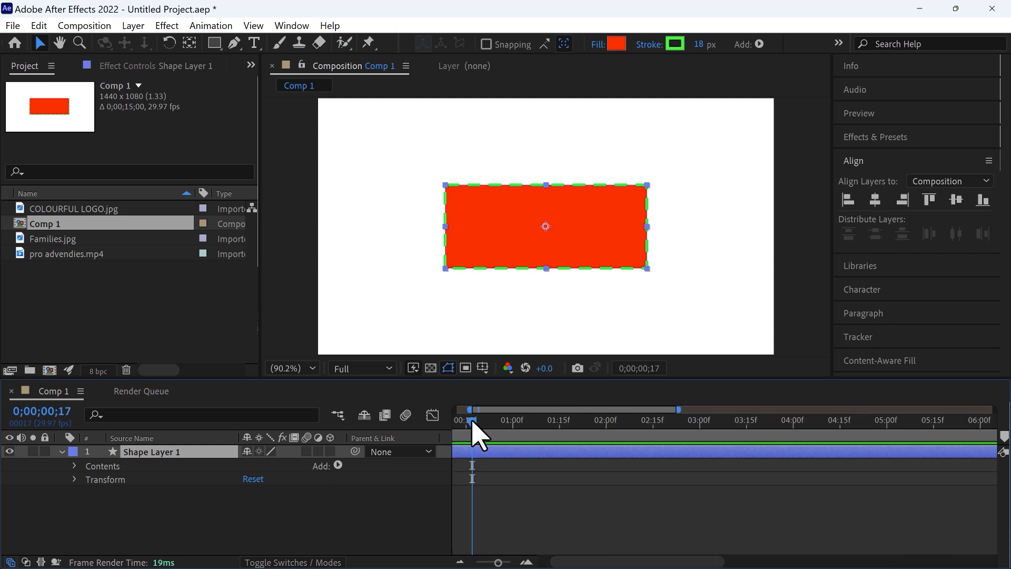
drag(473, 422, 440, 420)
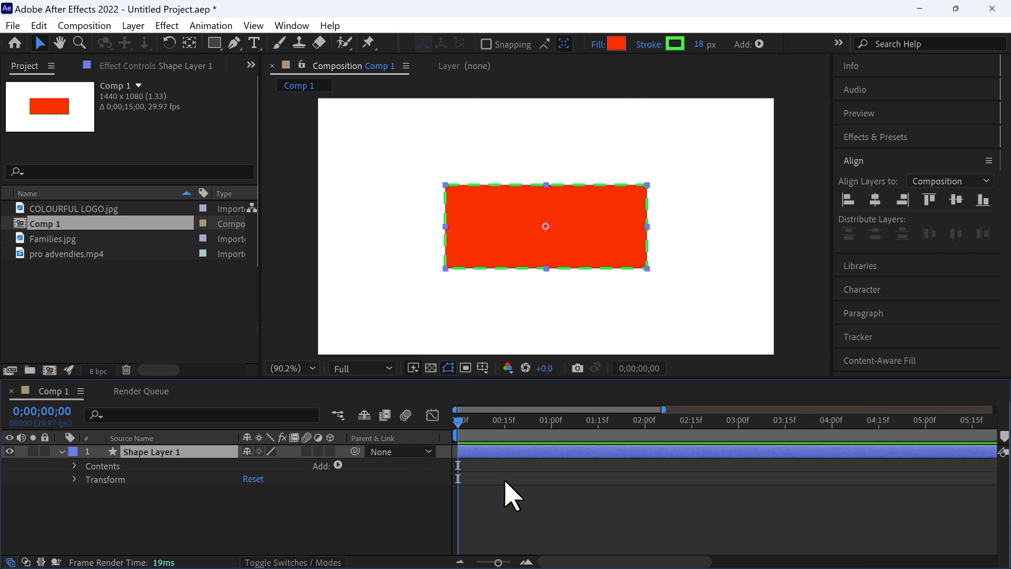
- Set the frame rate of Comp 1 to 30 frames per second in its composition settings
right_click(49, 224)
click(97, 229)
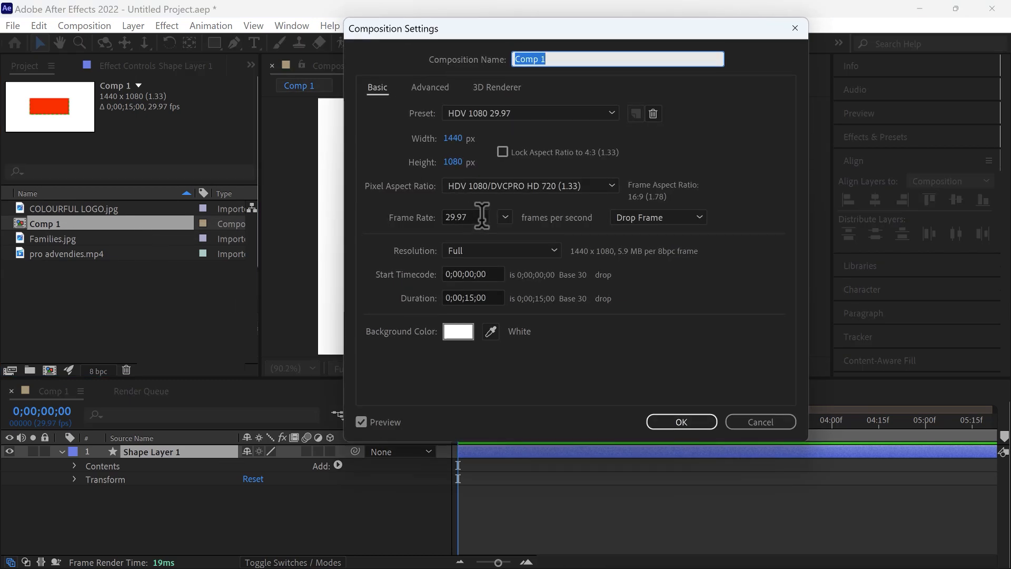
drag(481, 216, 447, 217)
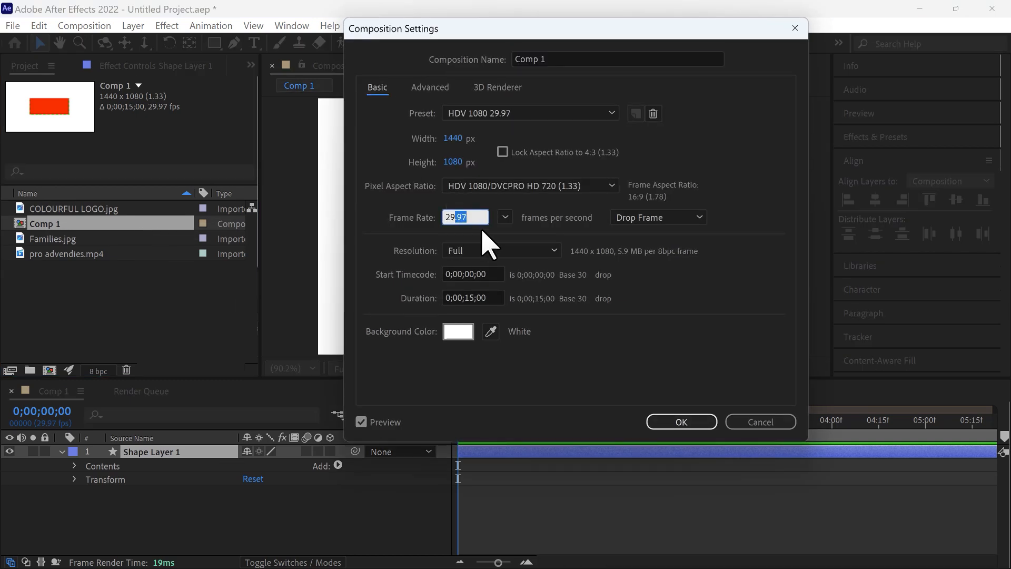
text(30)
key(Return)
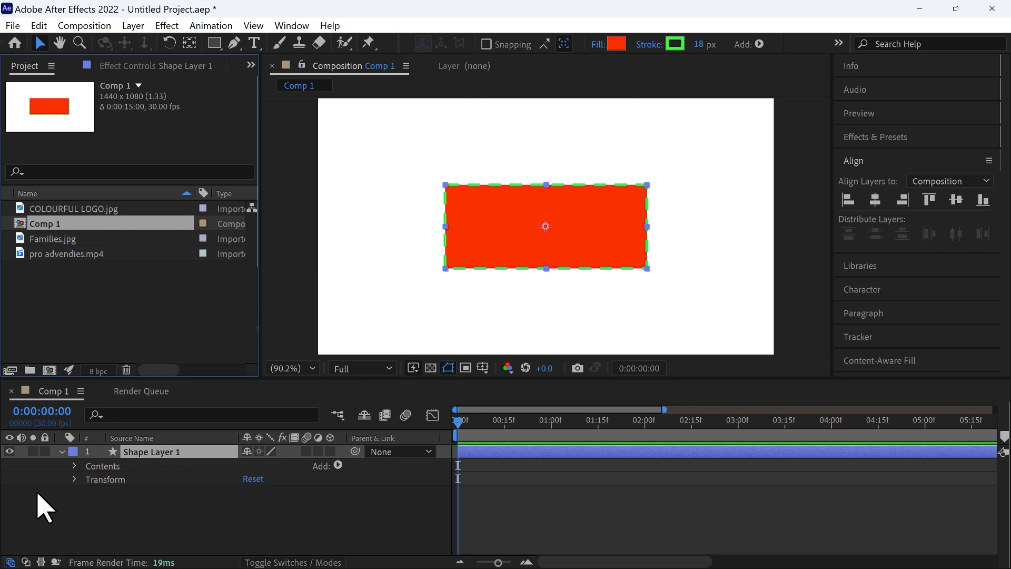
- Add Position keyframes to Shape Layer 1 at 0:00:00:00, 0:00:00:10 and 0:00:00:20
click(75, 479)
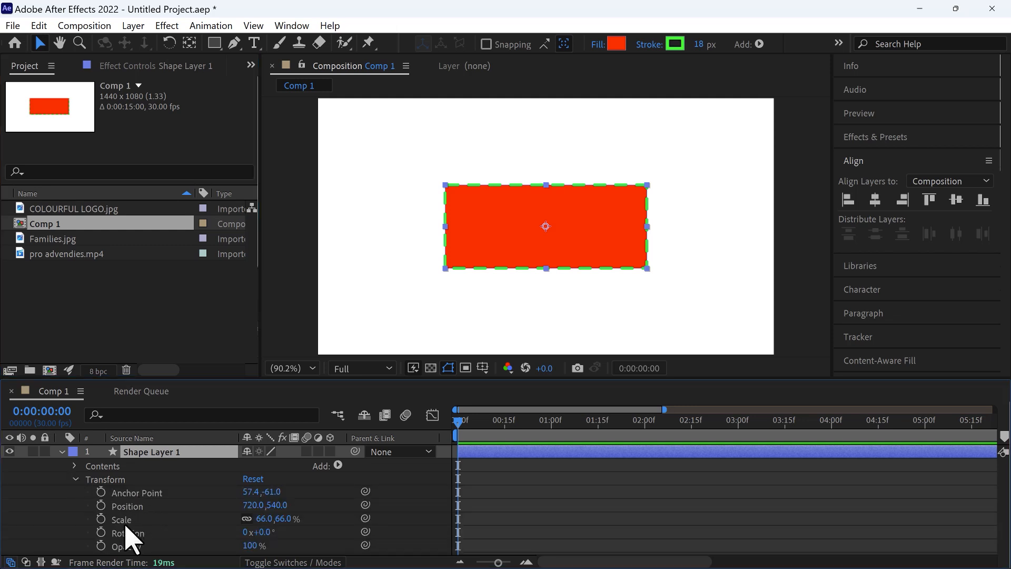
click(101, 505)
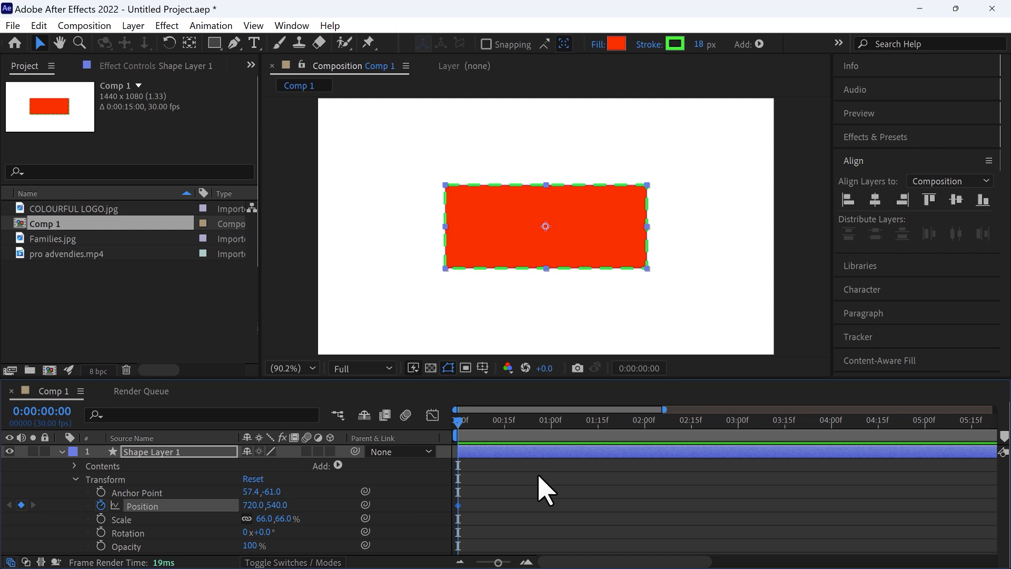
key(Page_Down)
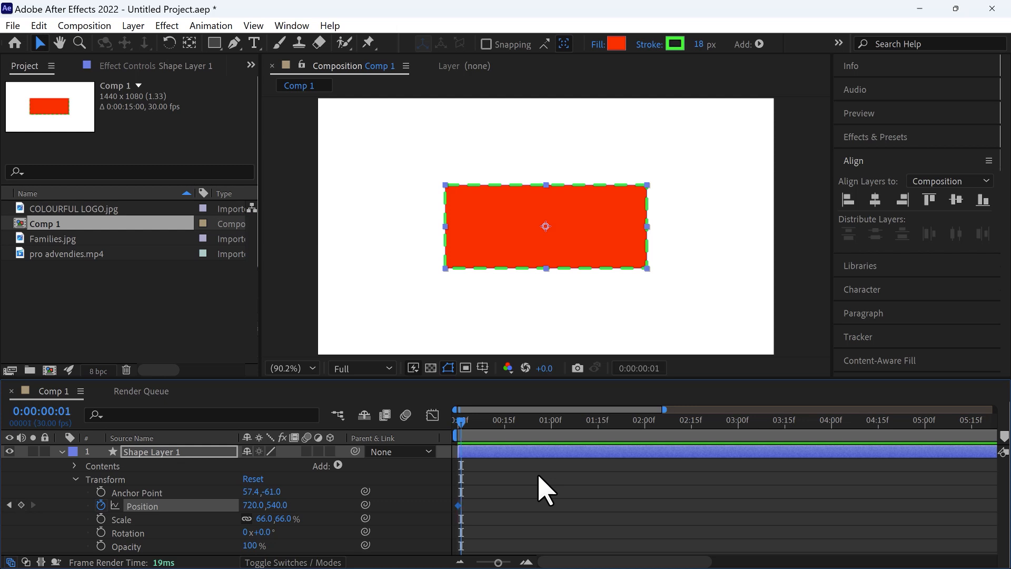
key(Page_Down)
key(Page_Down)
key(Page_Down)
key(Page_Down)
key(Page_Down)
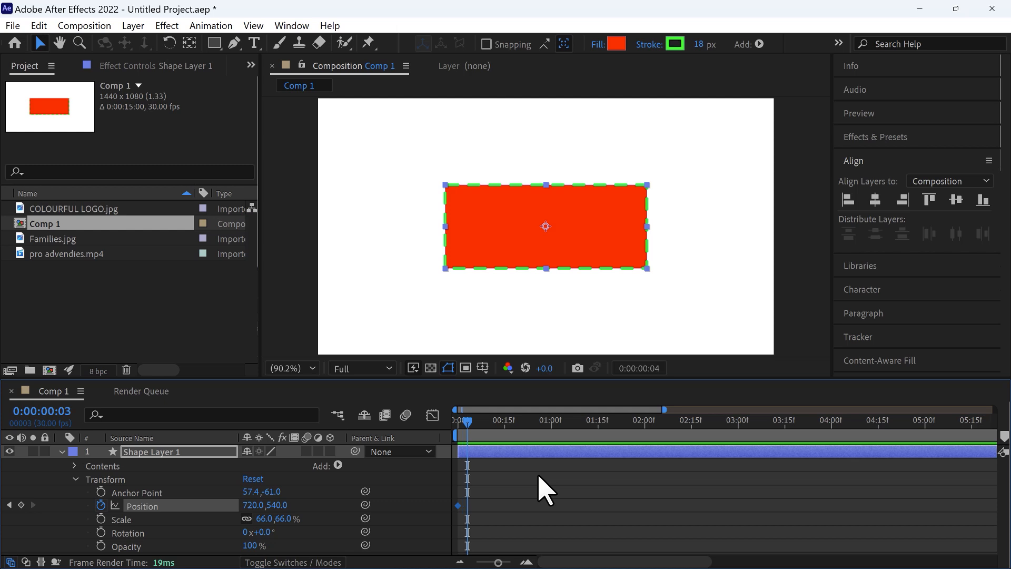
key(Page_Down)
key(Page_Down)
key(Page_Down)
key(Page_Down)
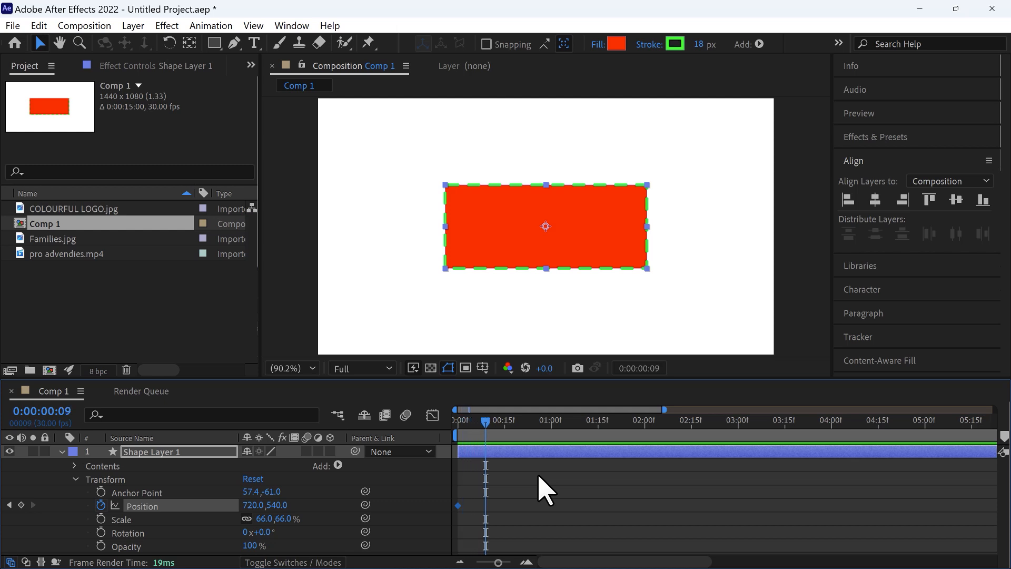
click(21, 504)
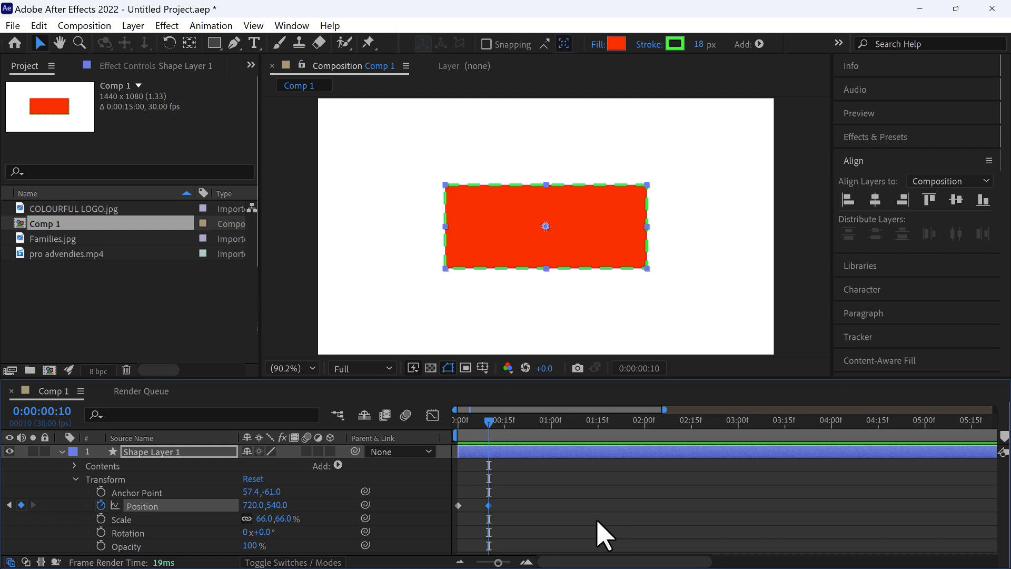
key(shift+Page_Down)
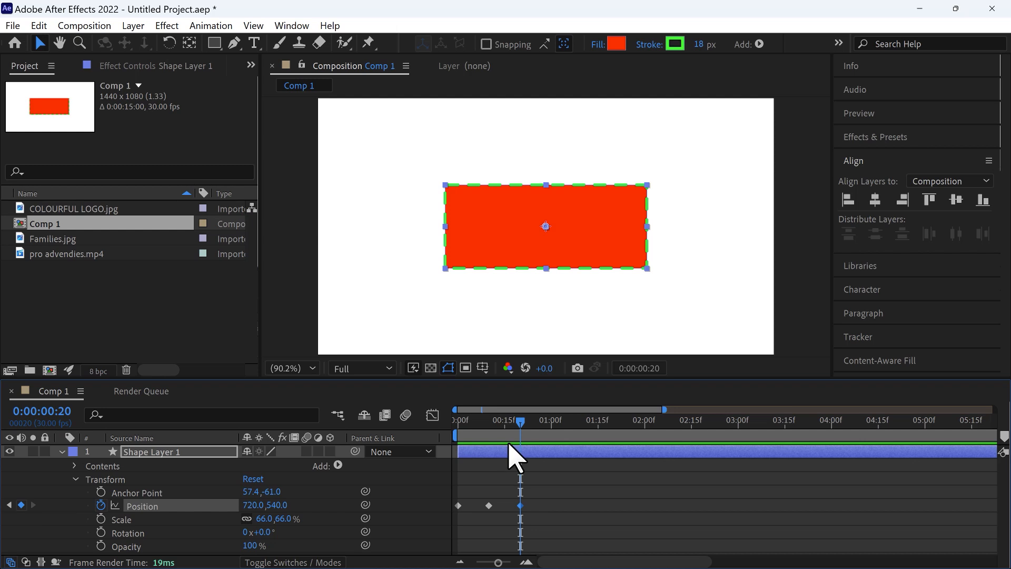
- Return to the first Position keyframe at 0:00:00:00 and set it to -328.0, 540.0, placing the rectangle beyond the canvas's left edge
key(Home)
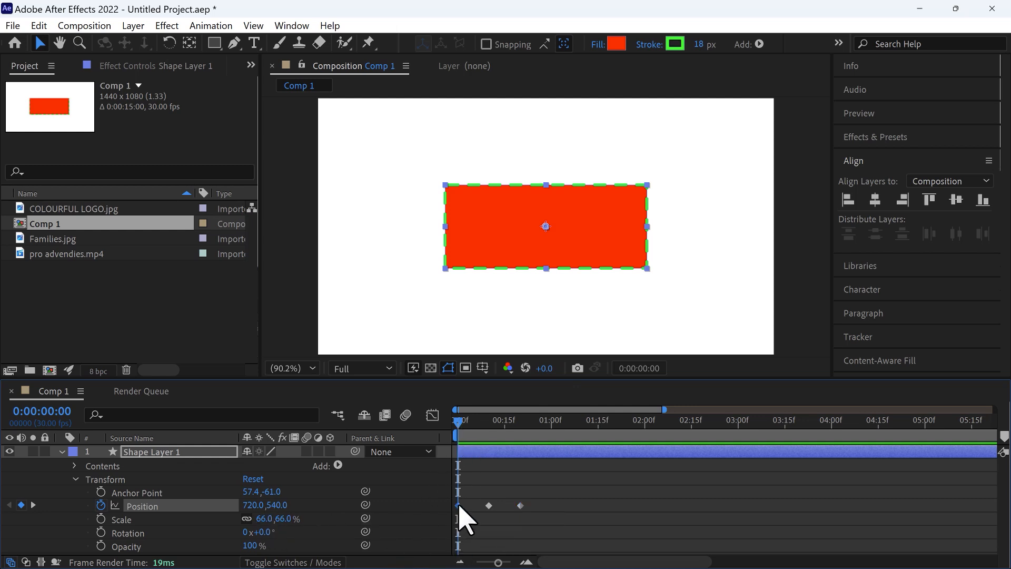
mouse_move(459, 506)
drag(466, 429, 471, 430)
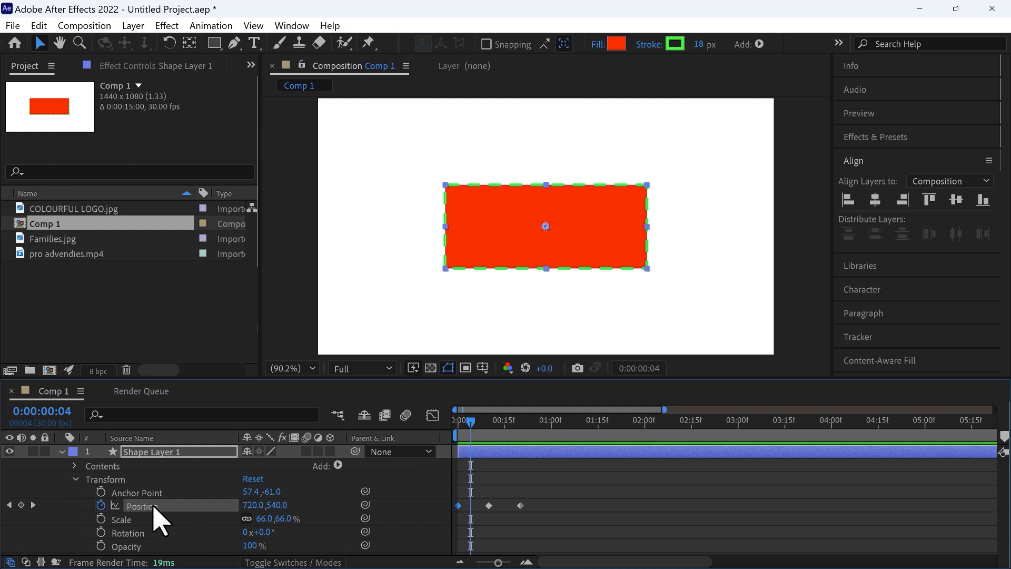
click(10, 505)
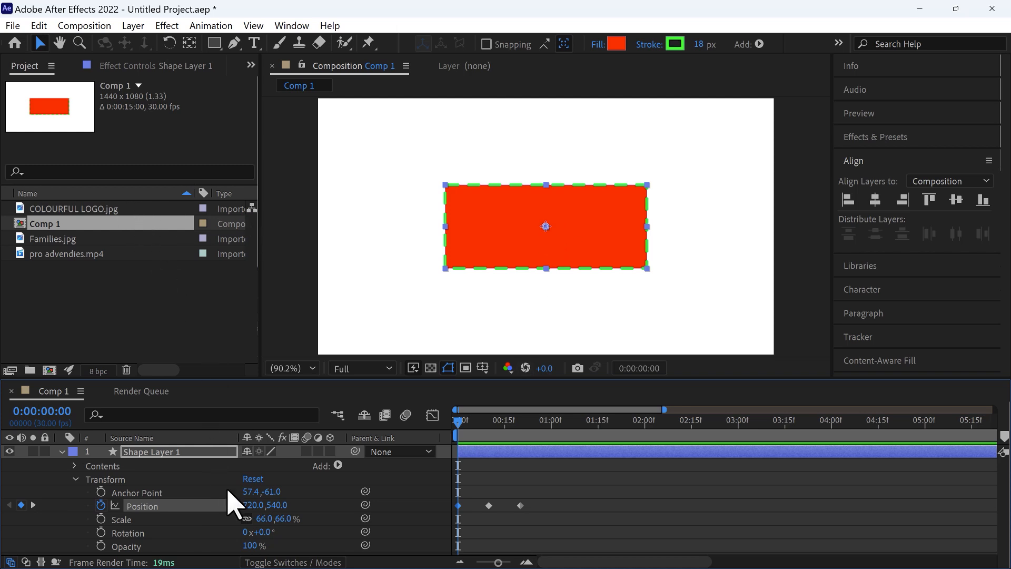
drag(248, 505, 107, 505)
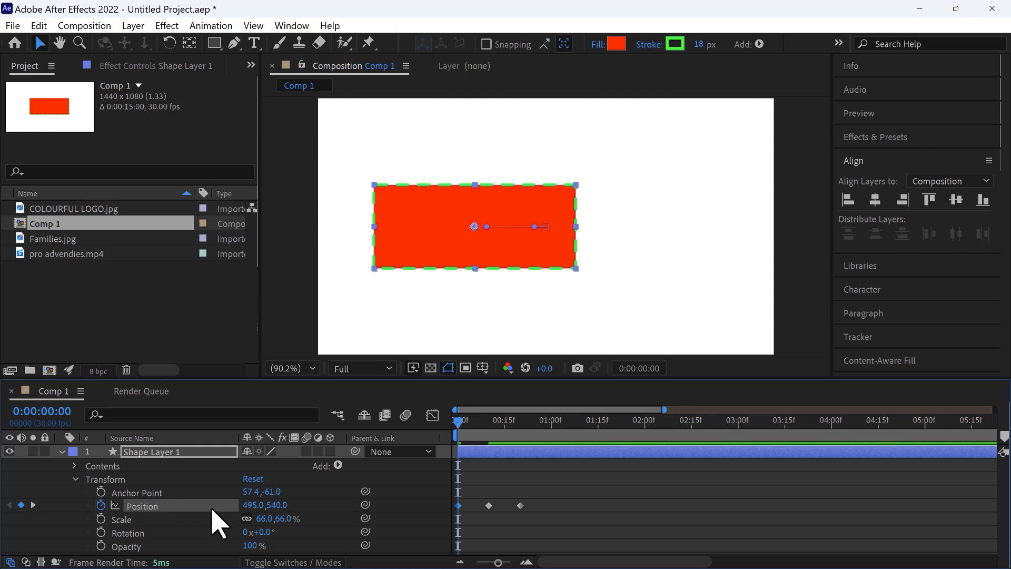
drag(257, 504, 79, 524)
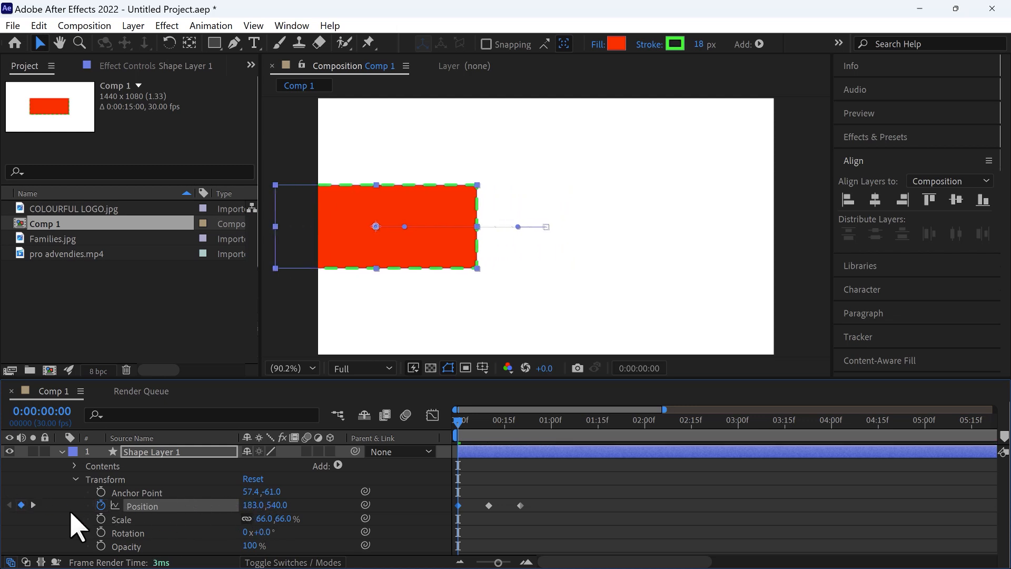
drag(259, 514, 176, 532)
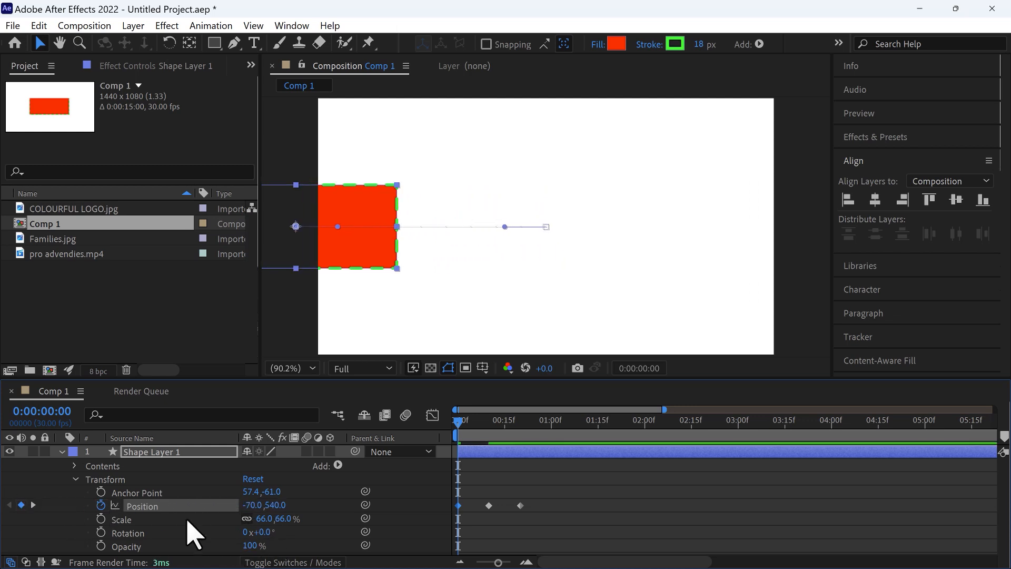
drag(110, 504, 74, 505)
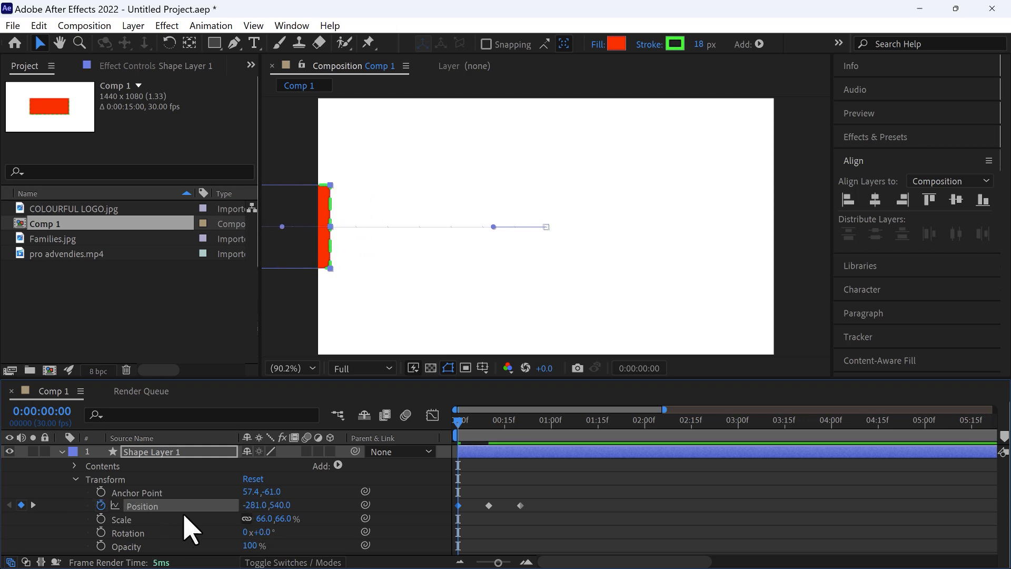
drag(243, 506, 221, 505)
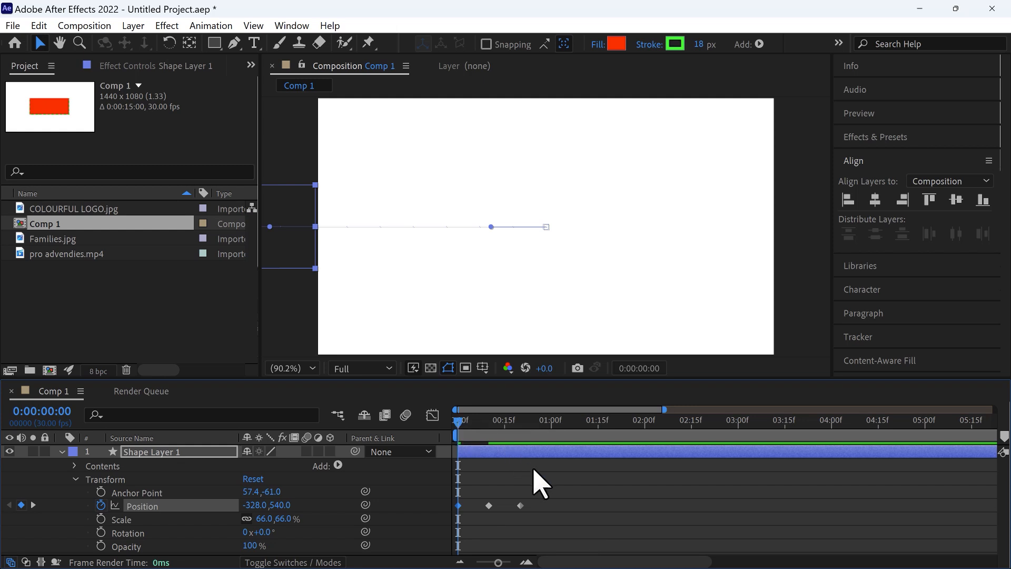
- Preview the animation and set the Position keyframe at 0:00:00:20 to 1777.0, 540.0, placing the rectangle beyond the canvas's right edge
key(space)
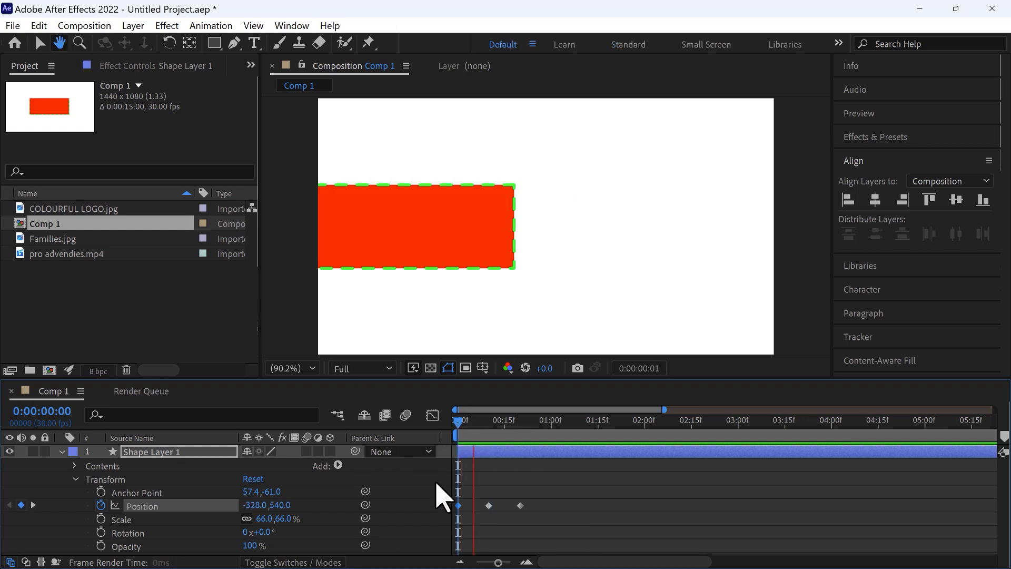
key(space)
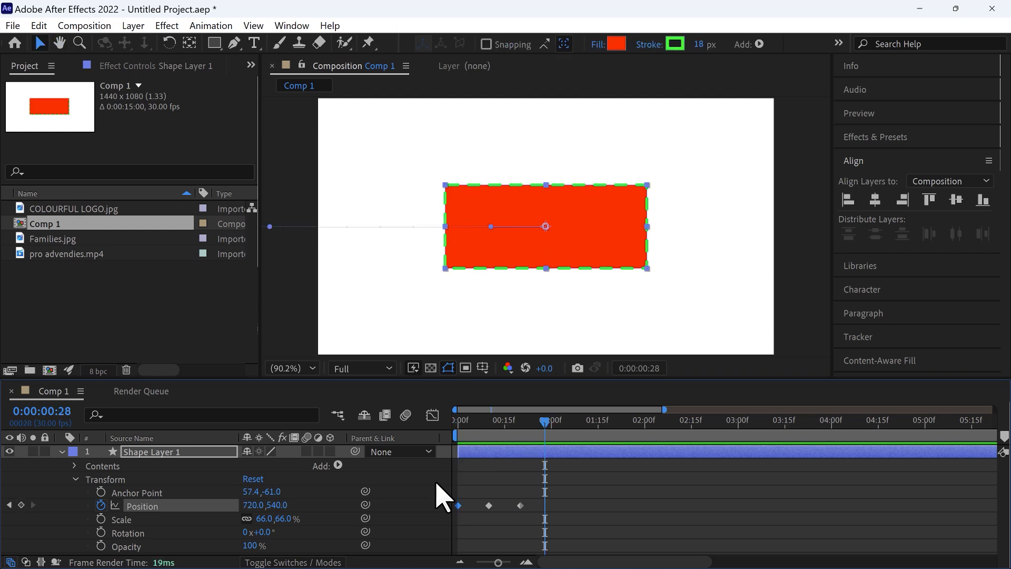
key(j)
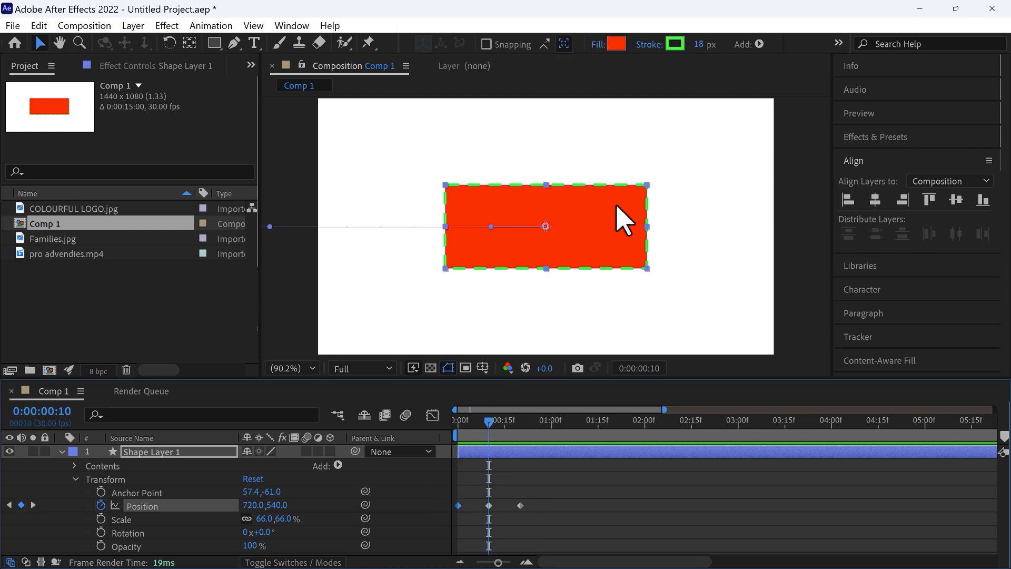
key(k)
click(520, 506)
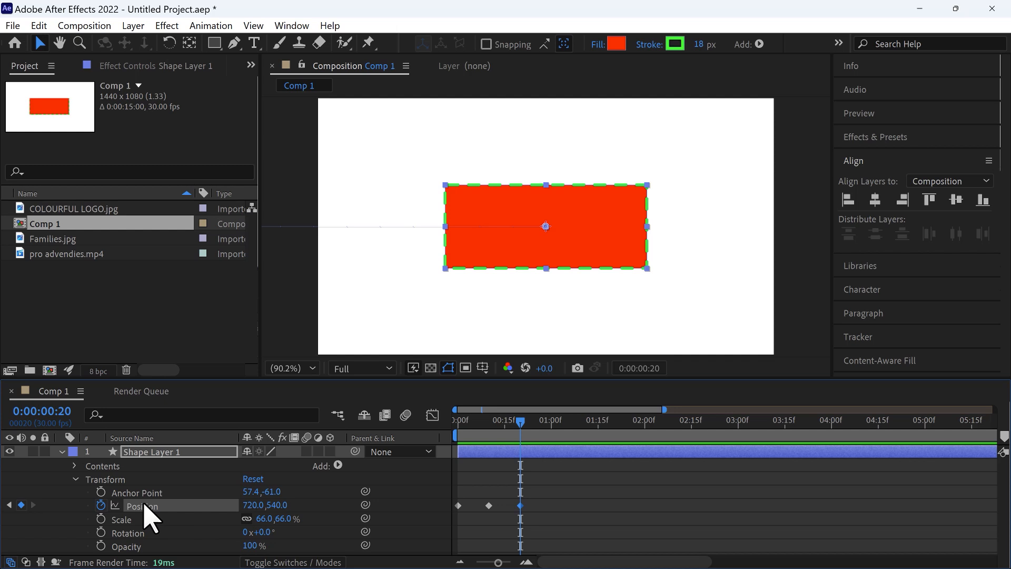
drag(259, 504, 1009, 478)
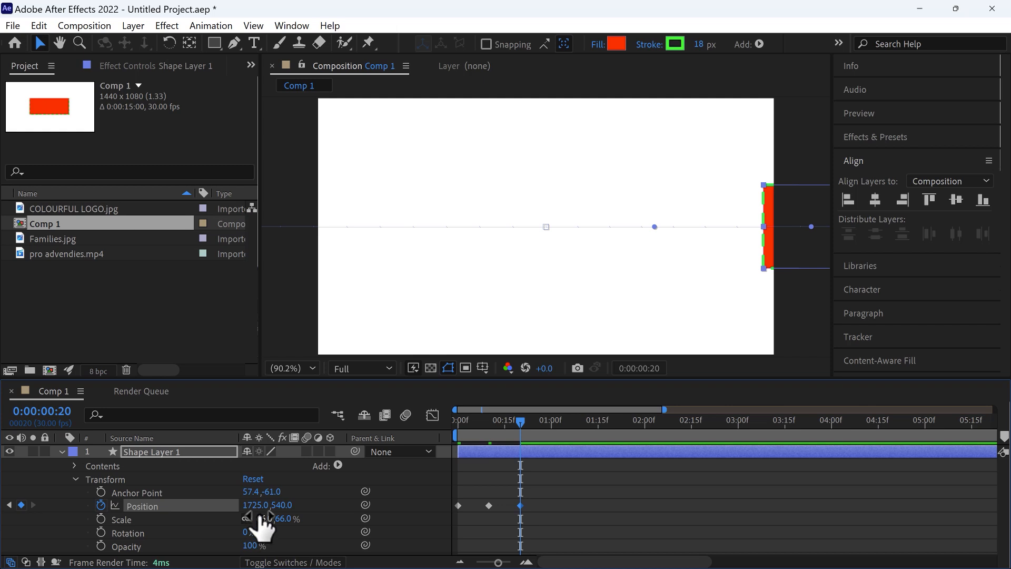
drag(256, 506, 293, 505)
- Preview the rectangle's full travel across the canvas and return the playhead to 0:00:00:00
click(544, 421)
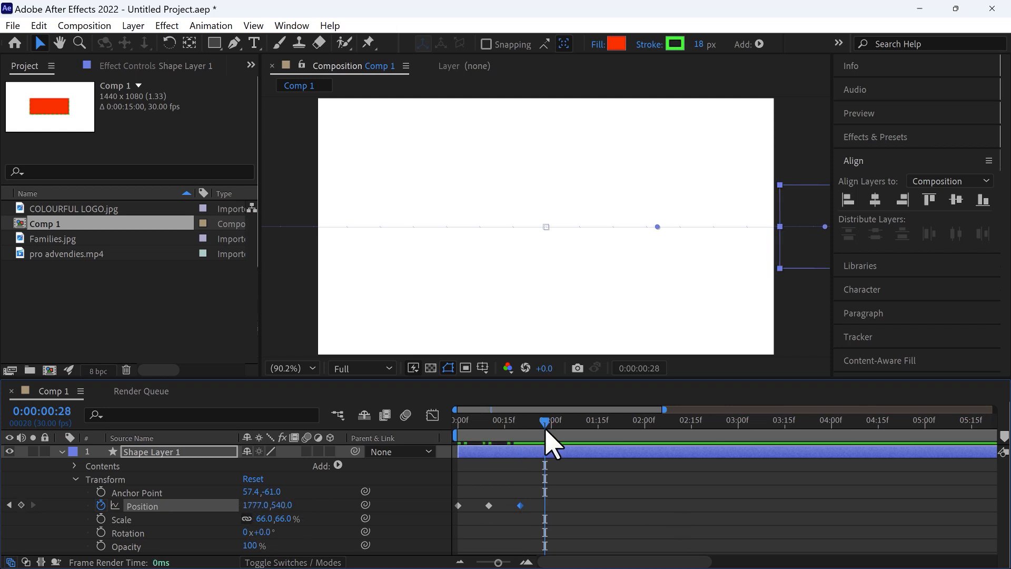
drag(536, 425, 437, 445)
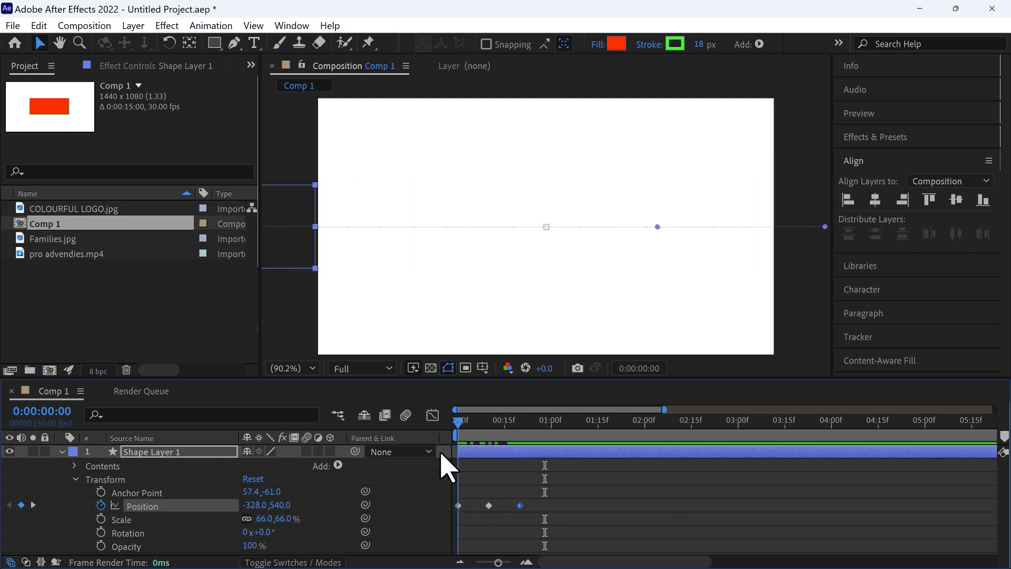
key(space)
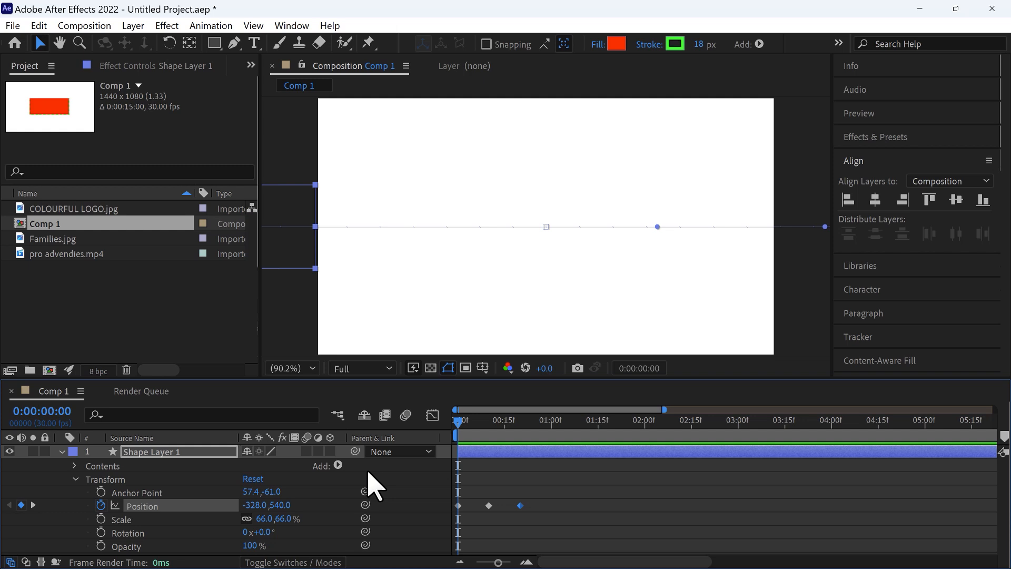
key(space)
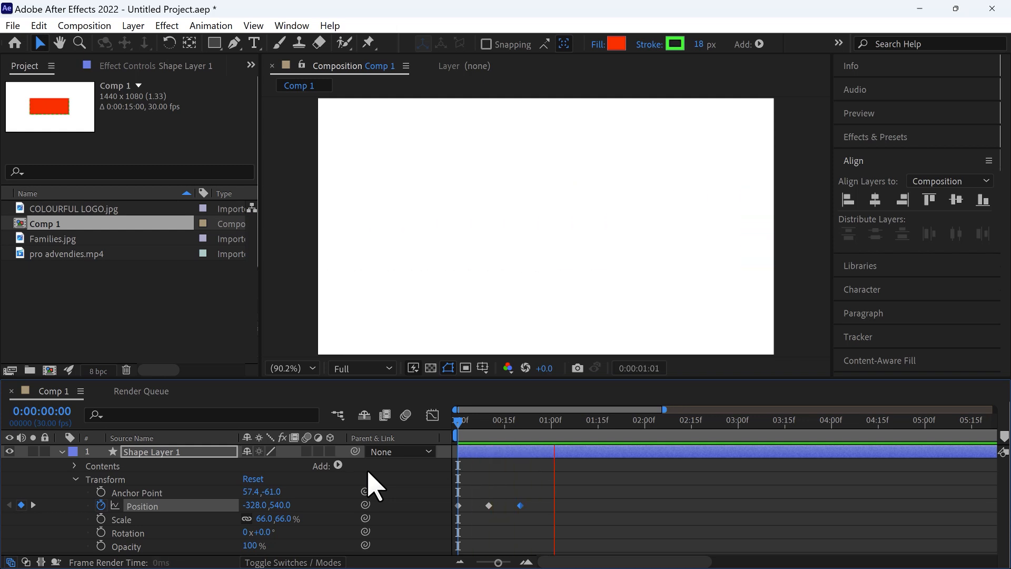
key(space)
drag(563, 424, 435, 474)
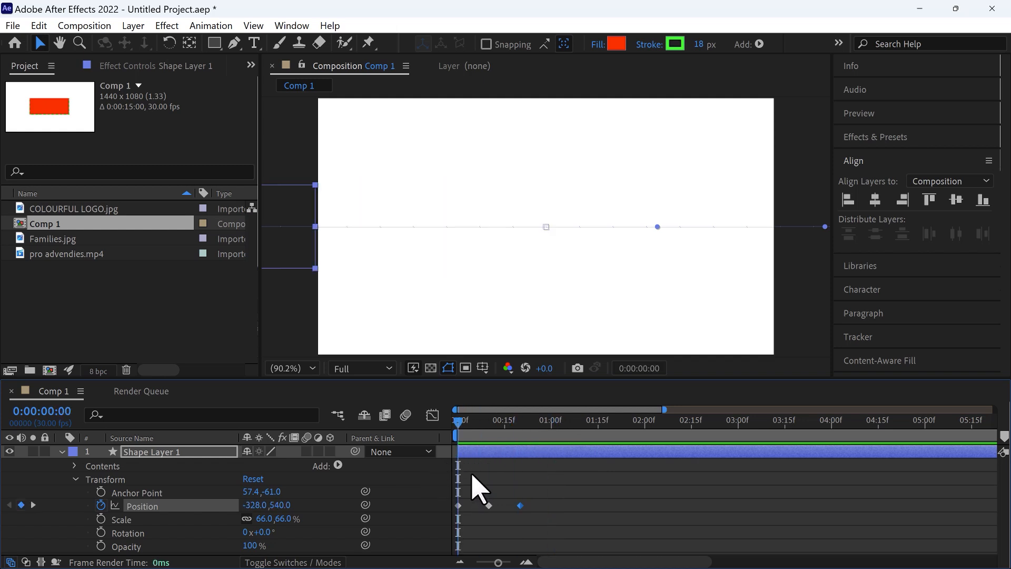
- Move the last Position keyframe of Shape Layer 1 from 0:00:00:20 to 0:00:01:00
drag(463, 435, 487, 426)
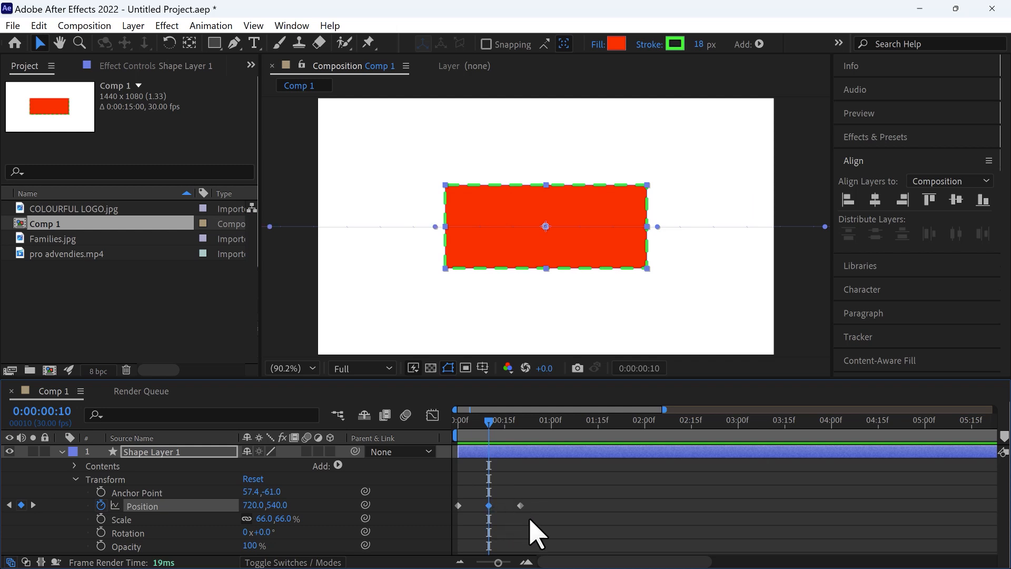
key(k)
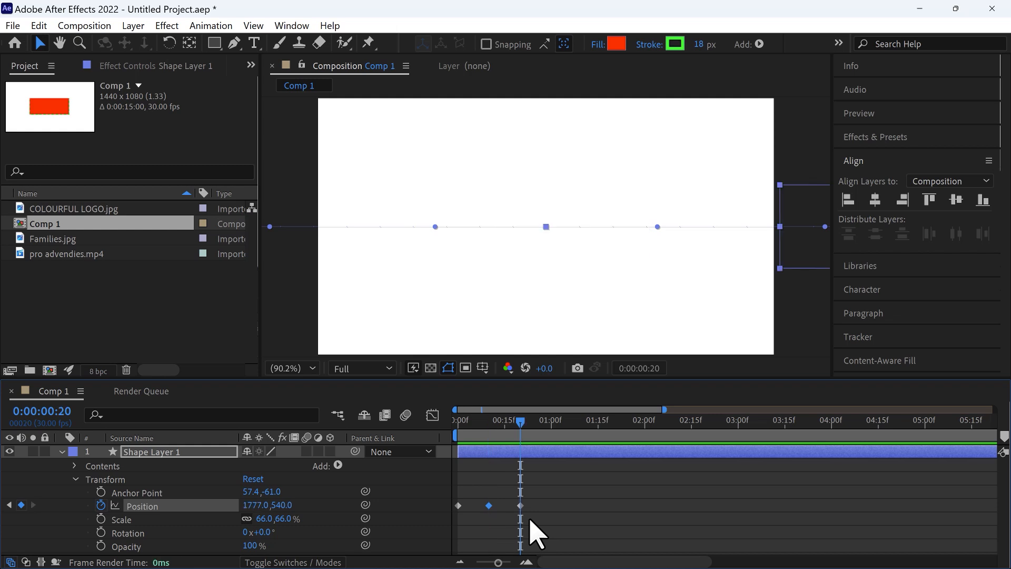
key(shift+Page_Down)
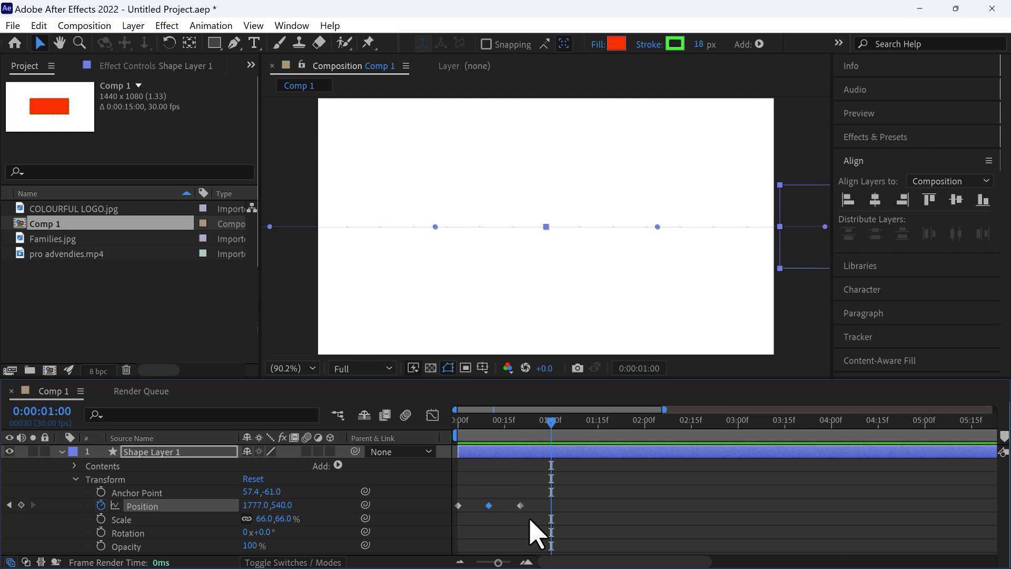
click(521, 506)
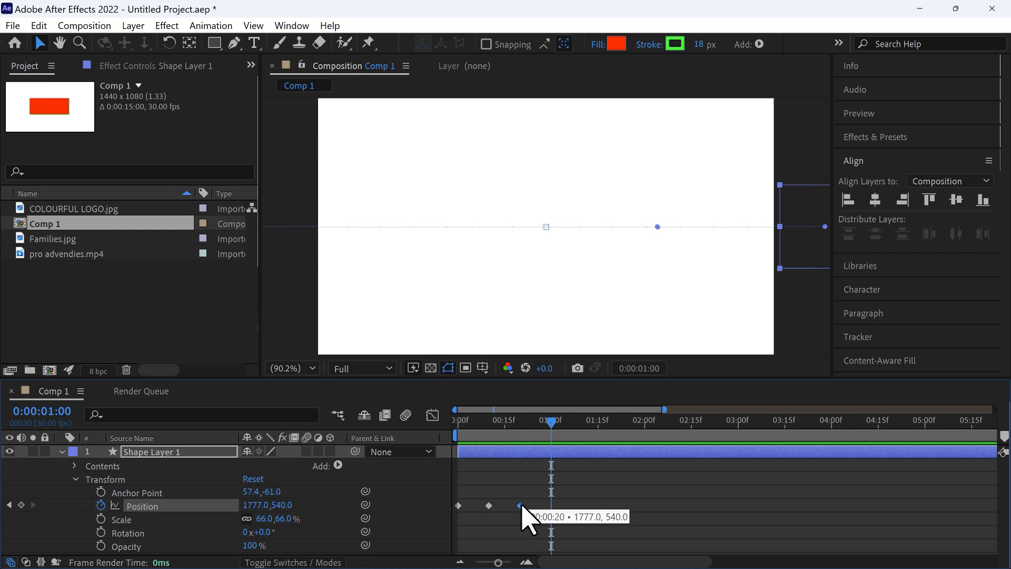
drag(520, 505, 546, 506)
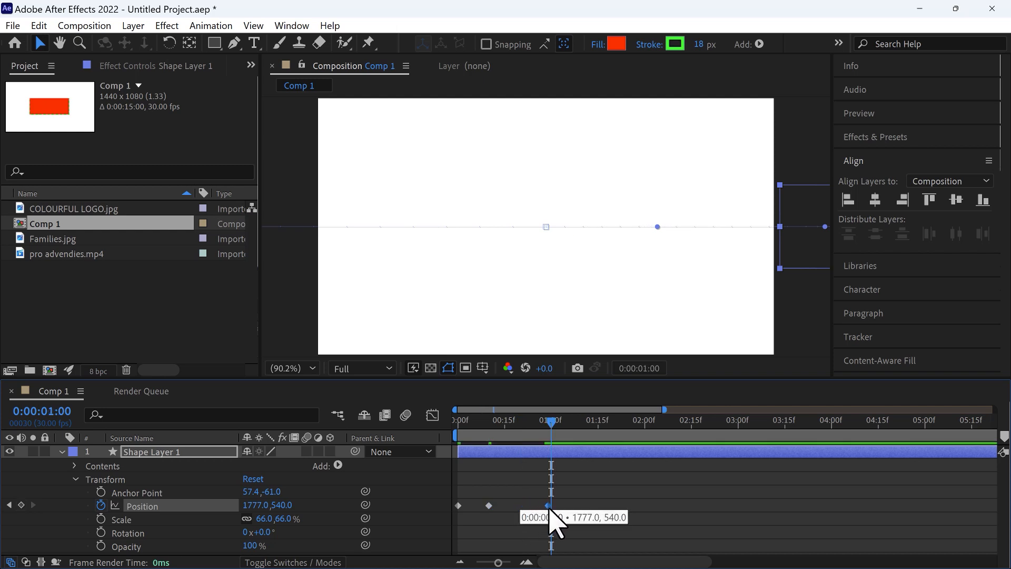
- Add a Position keyframe at 0:00:00:20 between the existing ones and preview the animation from the start
drag(551, 421, 489, 464)
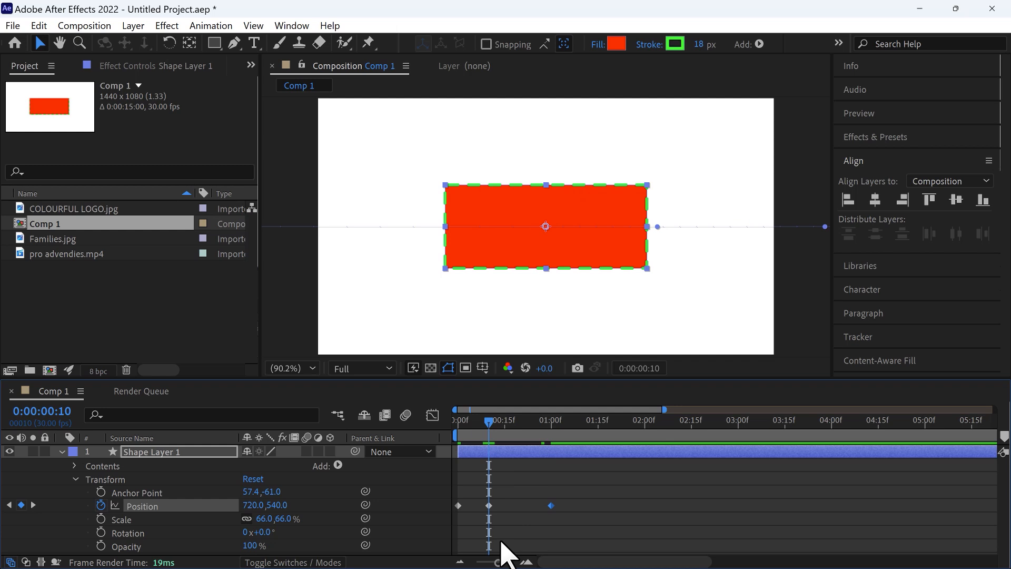
key(shift+Page_Down)
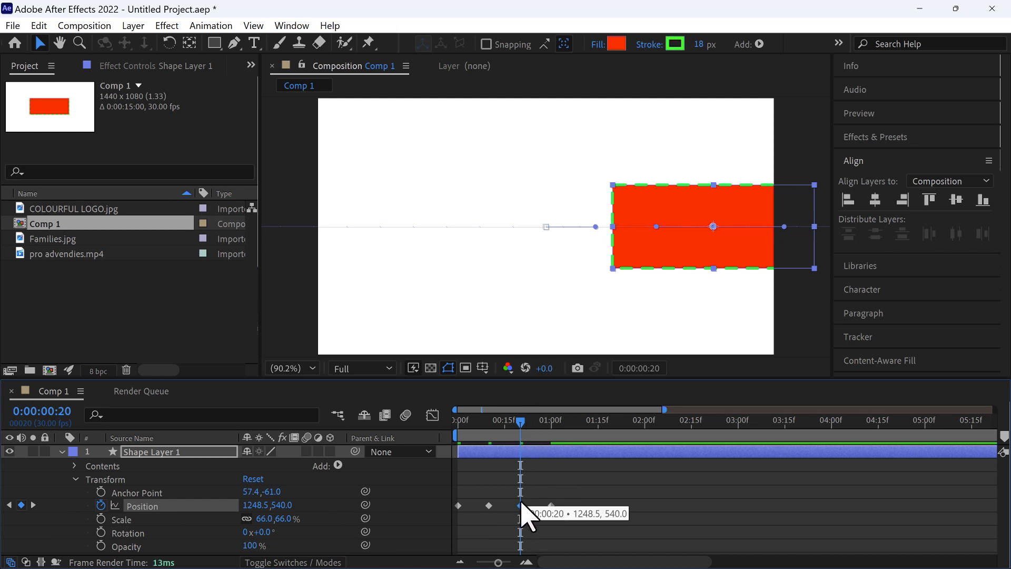
drag(524, 426, 440, 456)
key(space)
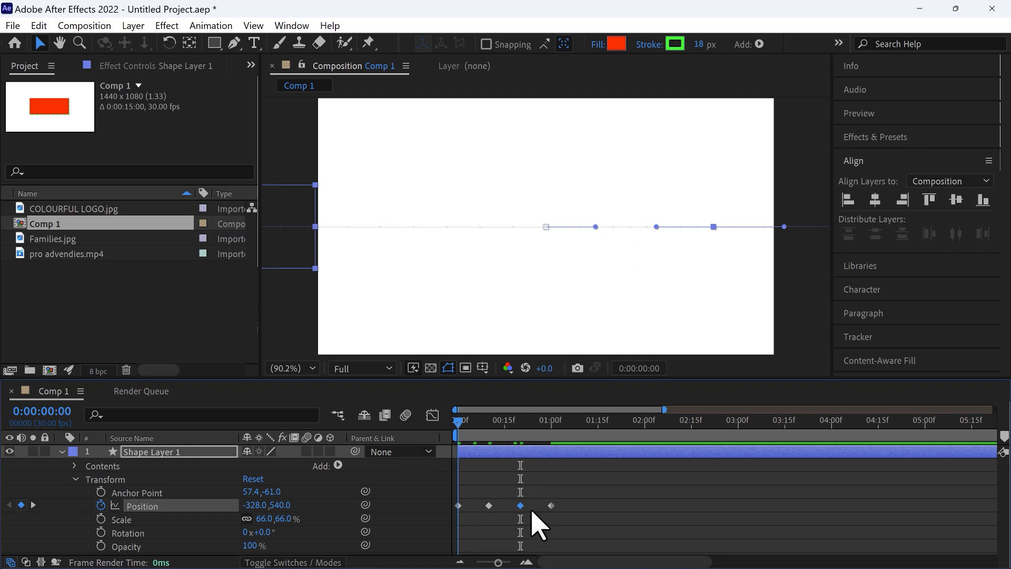
key(space)
drag(571, 435, 521, 451)
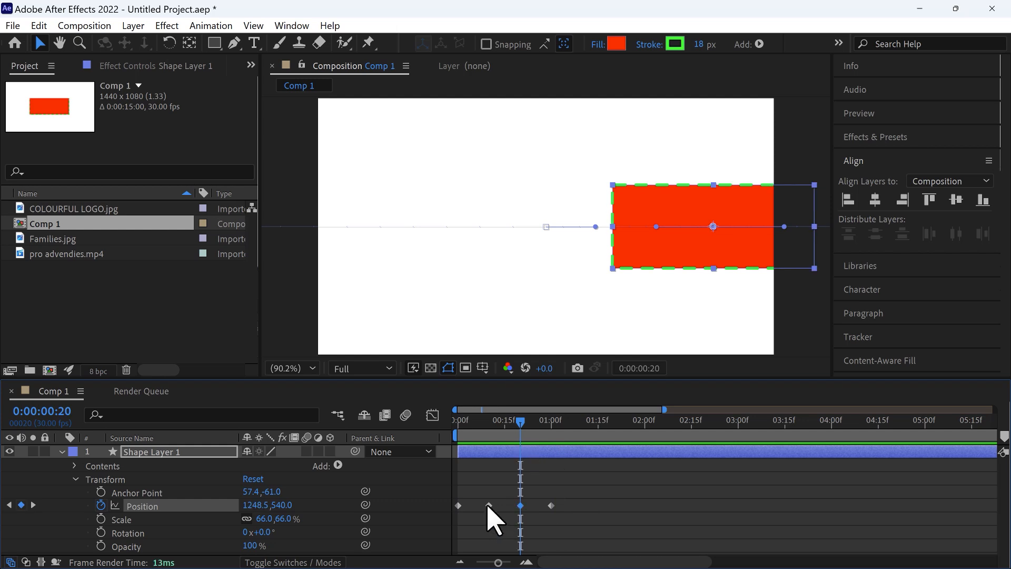
- Copy the centred Position keyframe at 0:00:00:10 and paste its 720.0, 540.0 value onto the keyframe at 0:00:00:20
click(488, 505)
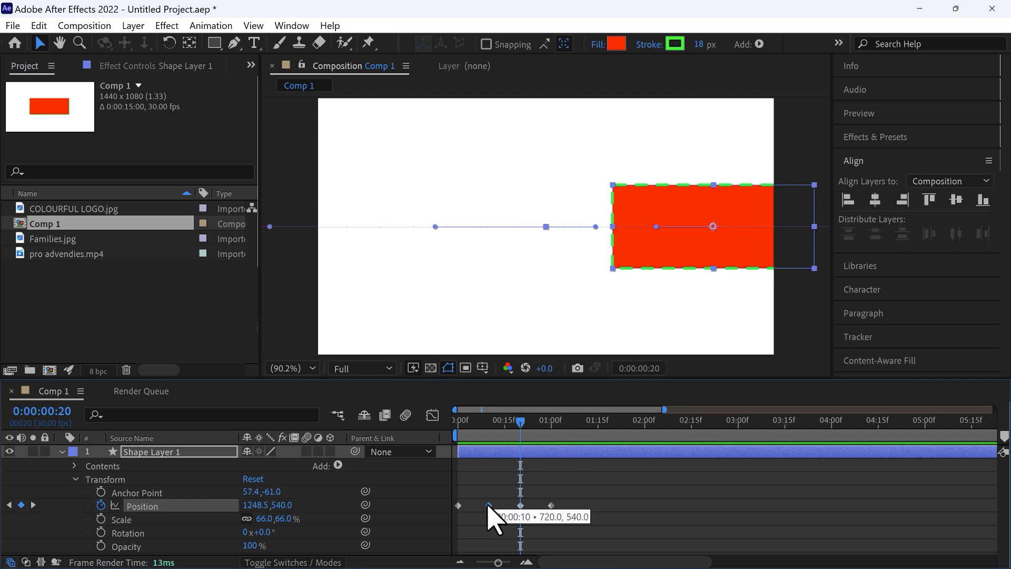
drag(523, 427, 493, 447)
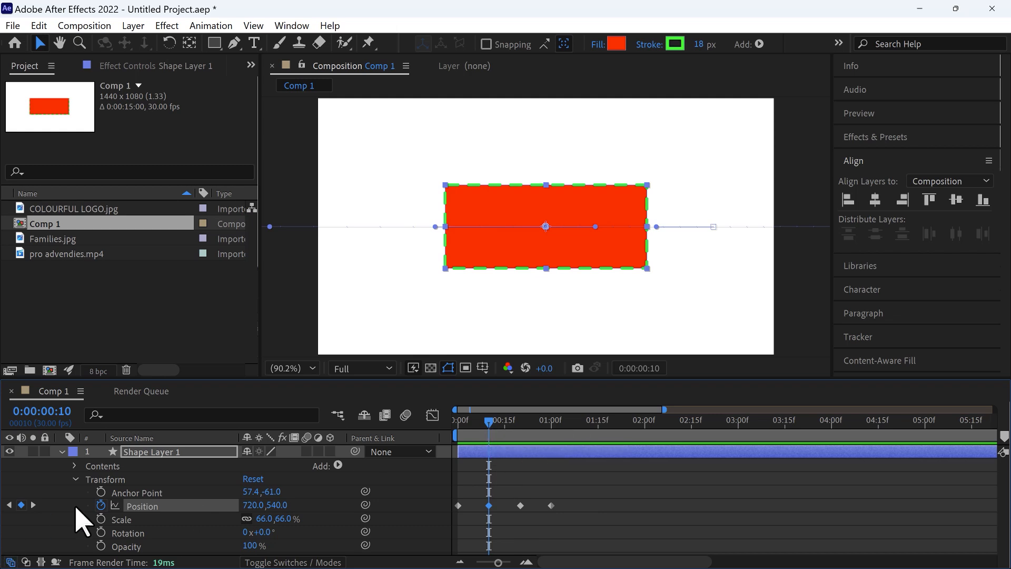
click(34, 504)
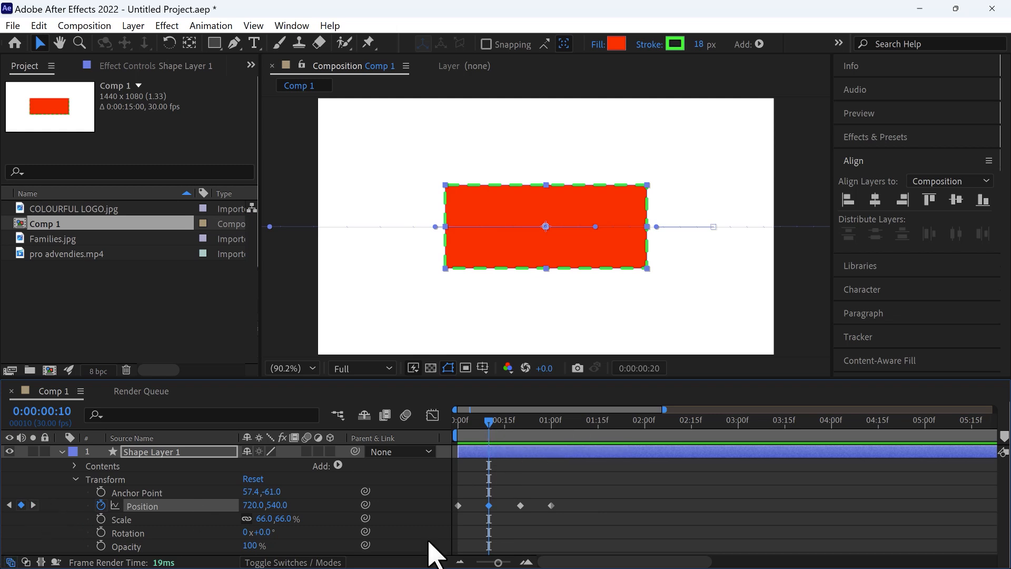
click(520, 505)
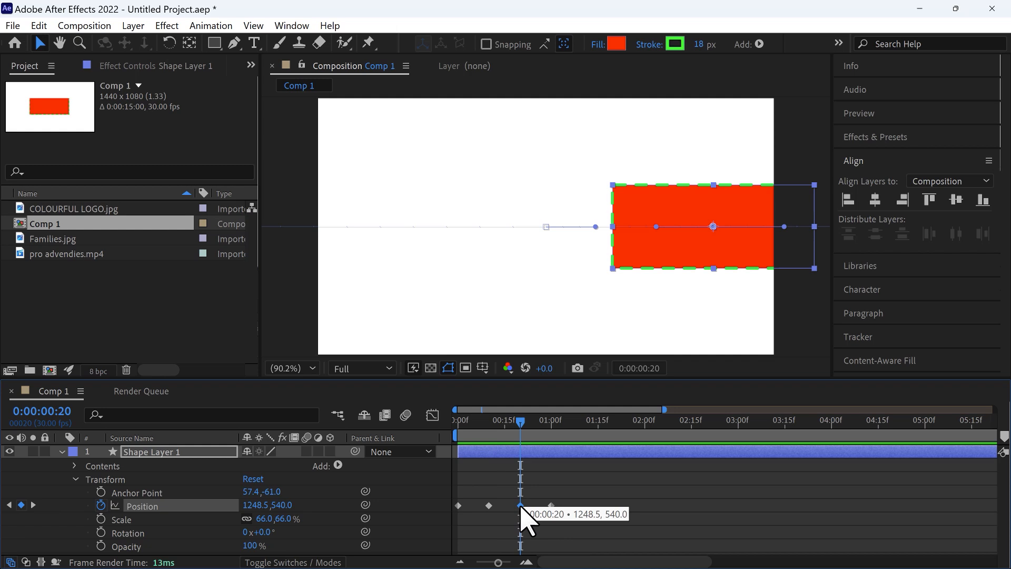
key(ctrl+v)
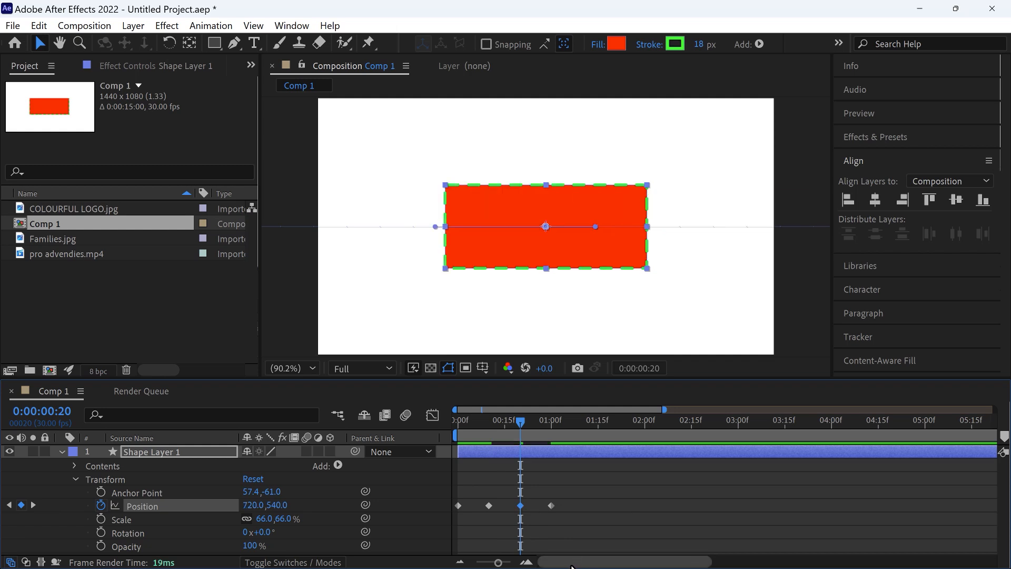
- Play back the animation and examine the rectangle's motion between the Position keyframes at 0:00:00:10 and 0:00:00:20
drag(520, 421, 458, 422)
key(space)
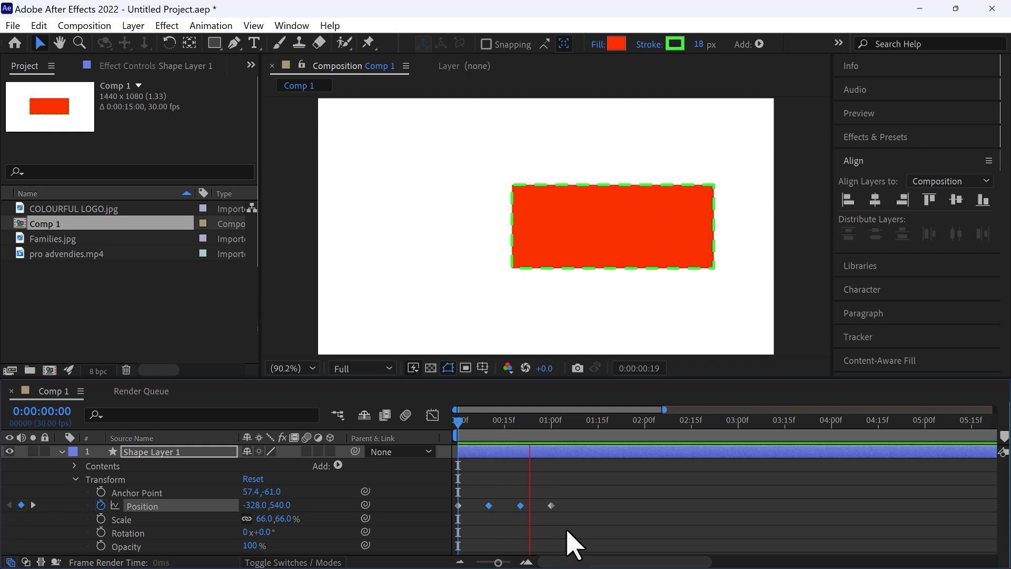
click(567, 424)
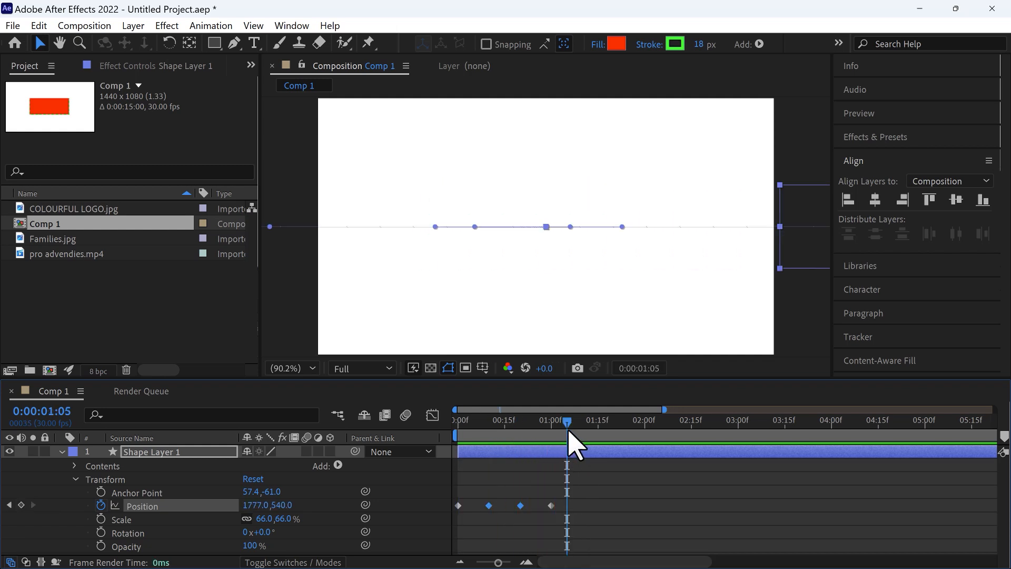
drag(568, 428, 442, 458)
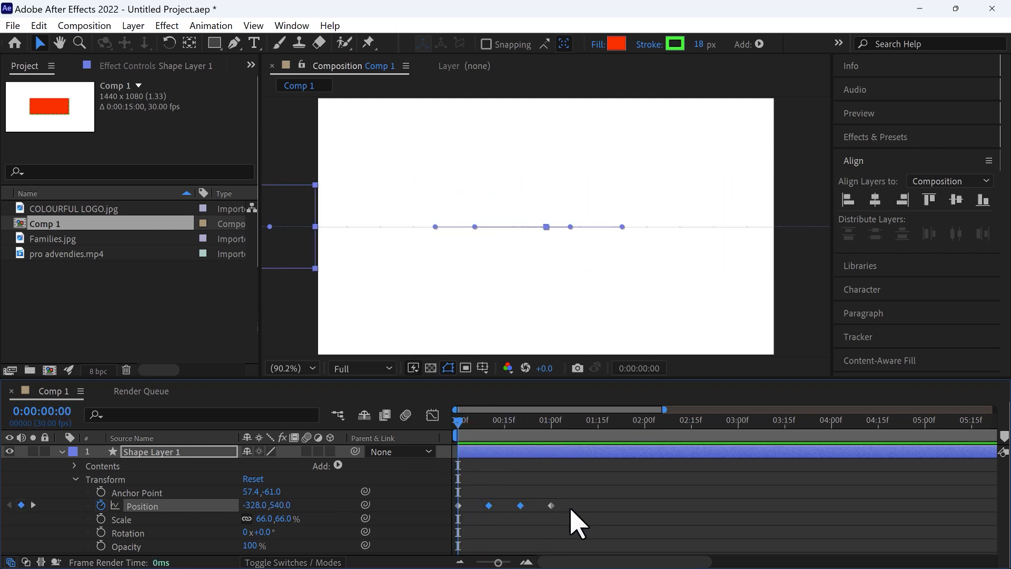
key(space)
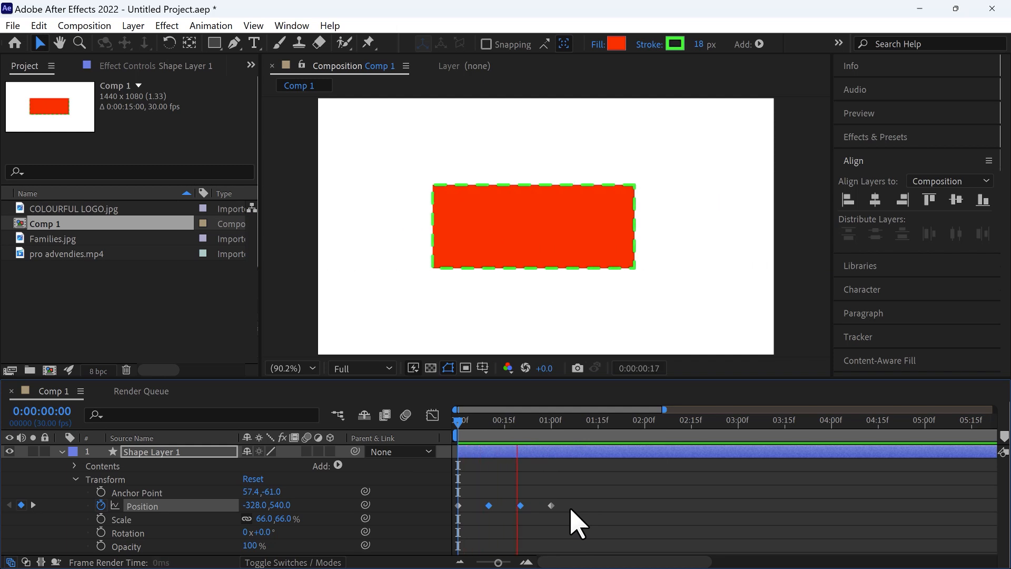
drag(579, 424, 488, 466)
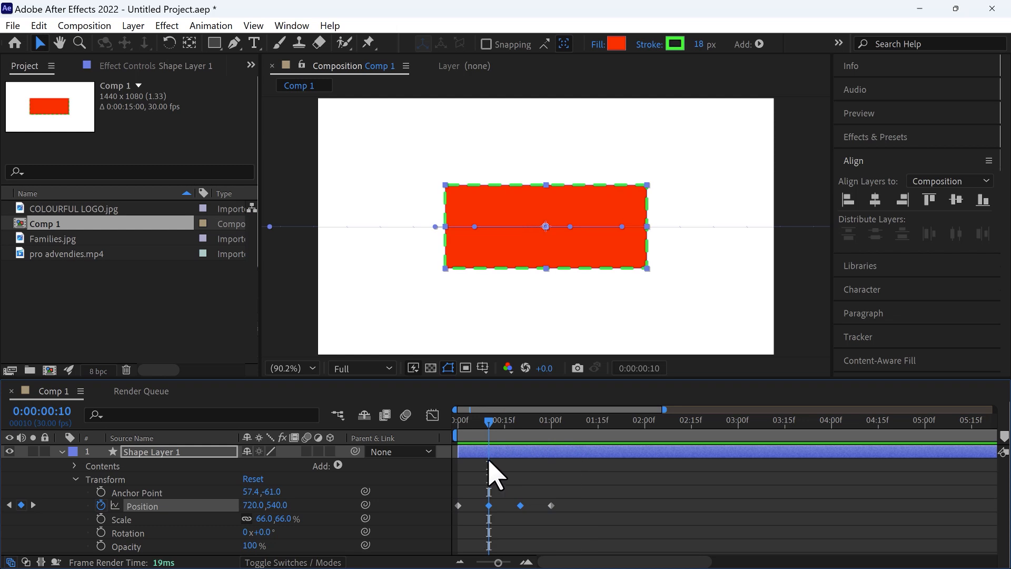
key(space)
key(space)
drag(571, 428, 527, 472)
- Set the Spatial Interpolation of the two Position keyframes at 0:00:00:10 and 0:00:00:20 to Linear
click(519, 502)
click(531, 452)
click(548, 490)
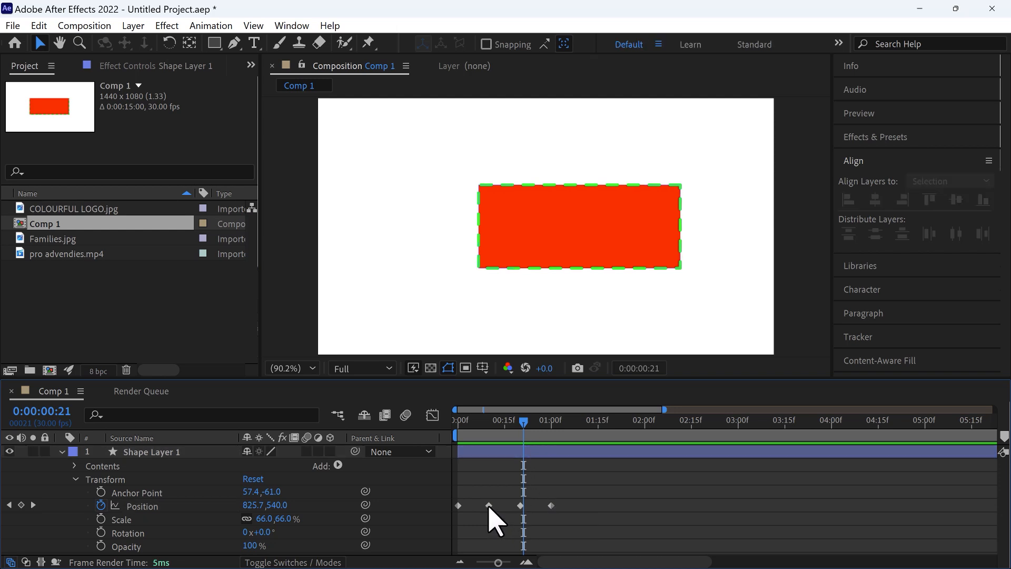
drag(489, 508, 523, 517)
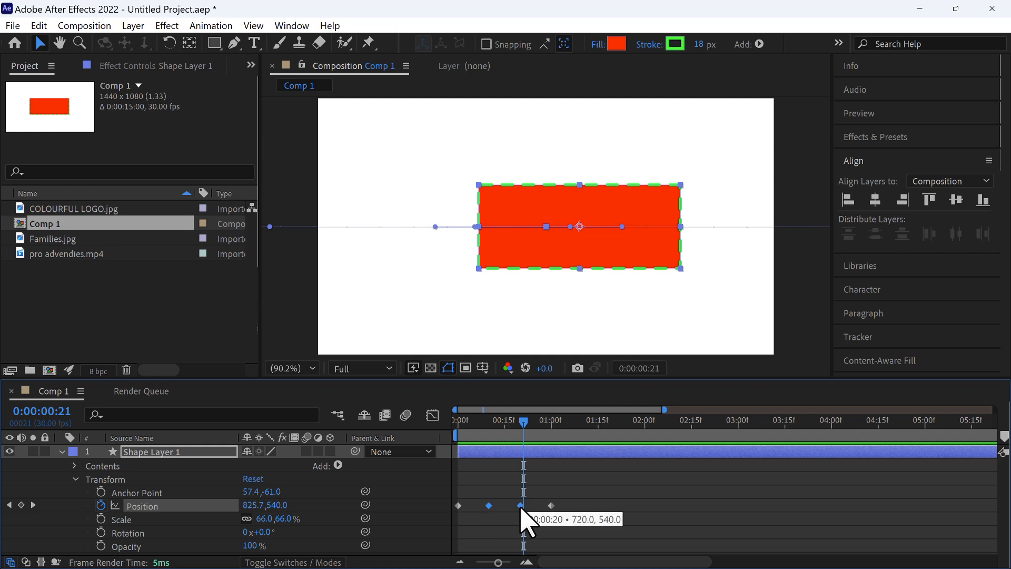
right_click(521, 507)
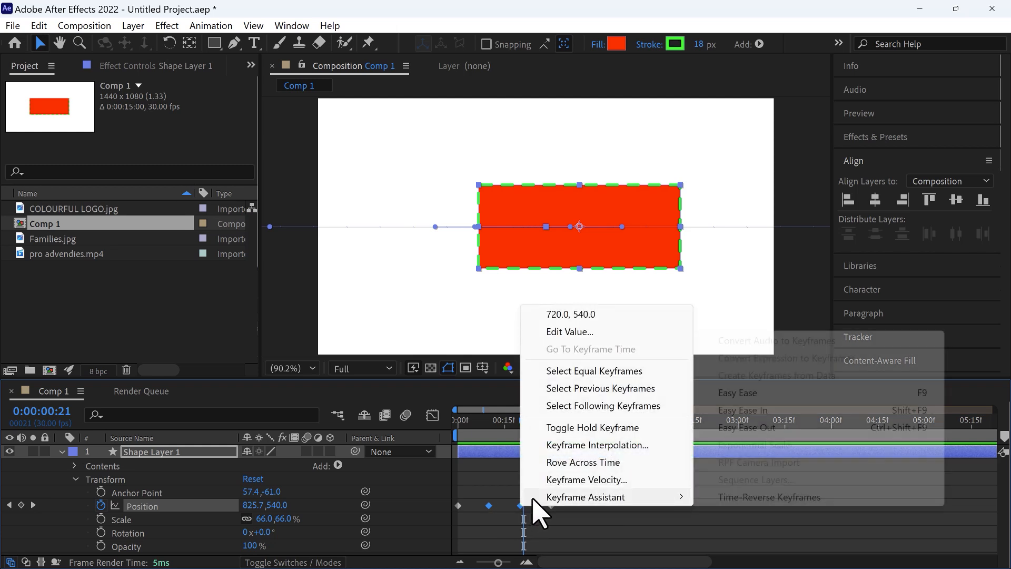
click(575, 446)
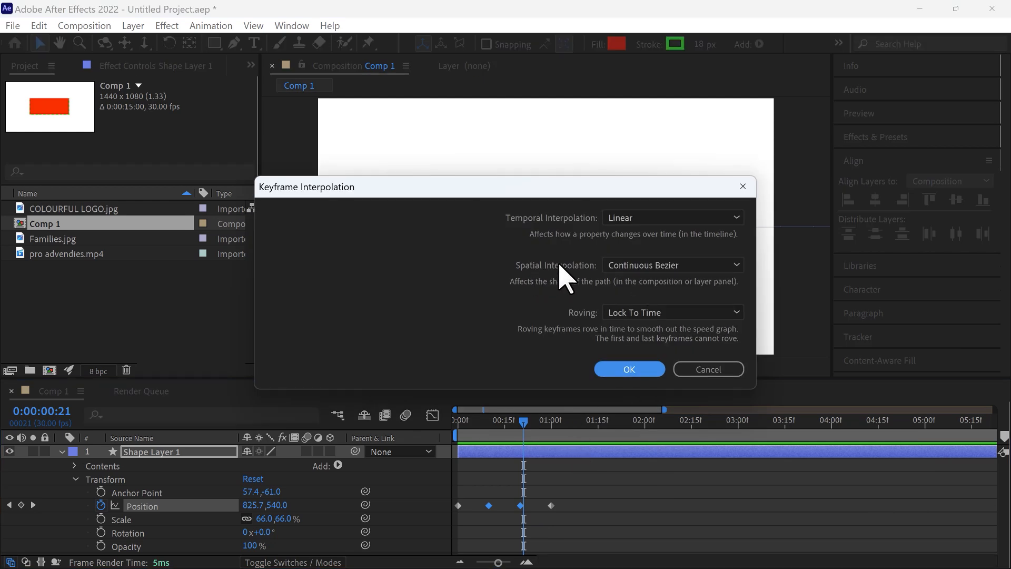
click(644, 266)
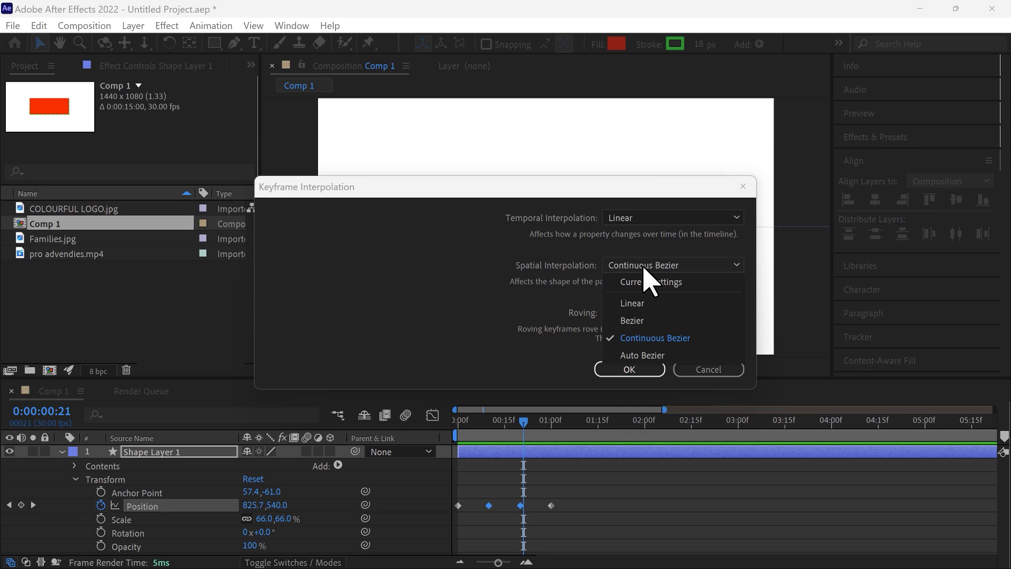
click(639, 303)
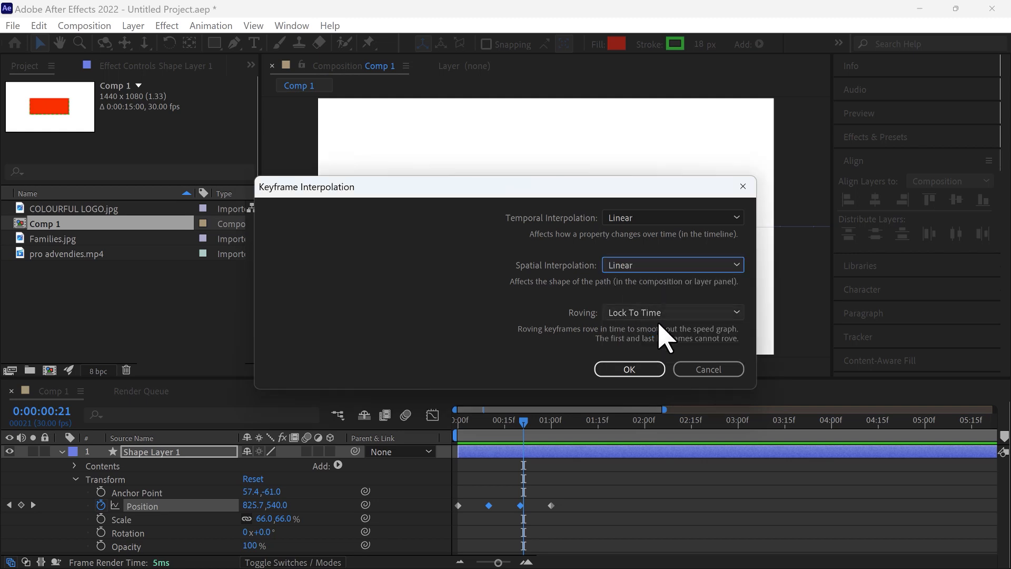
click(625, 371)
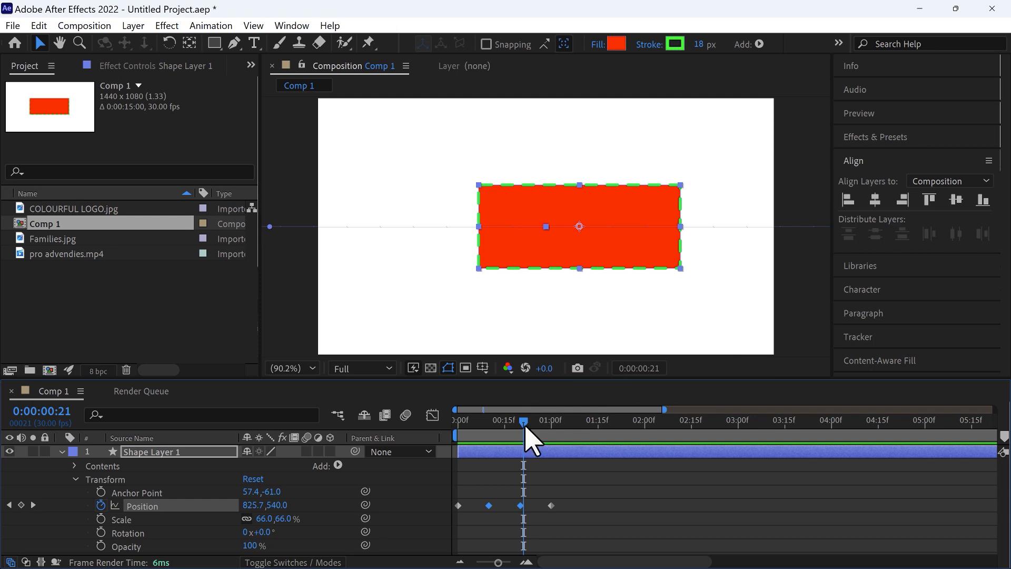
- Play back the animation from 0:00:00:00 and check that the rectangle holds still at the centre
drag(523, 436, 445, 442)
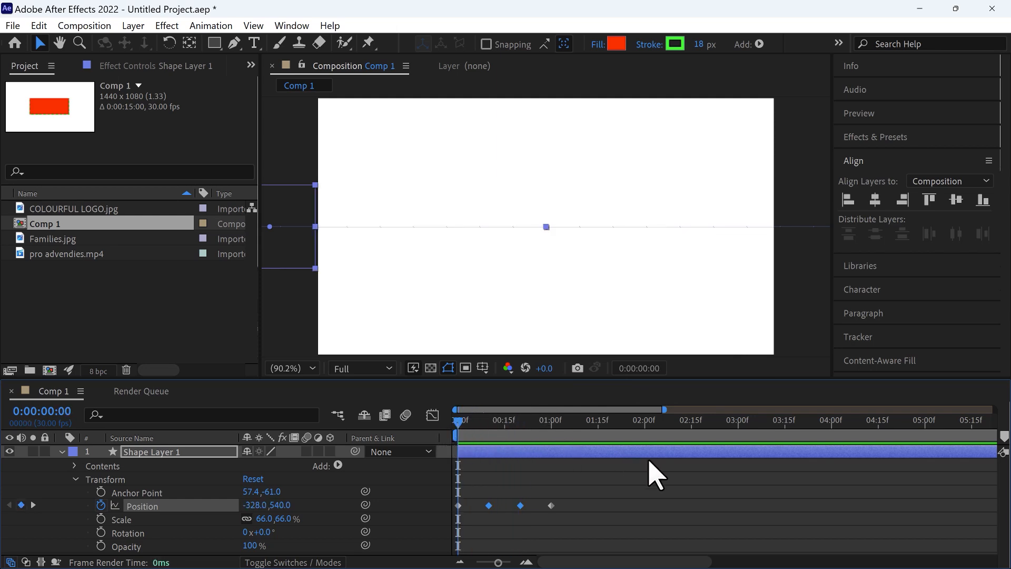
key(space)
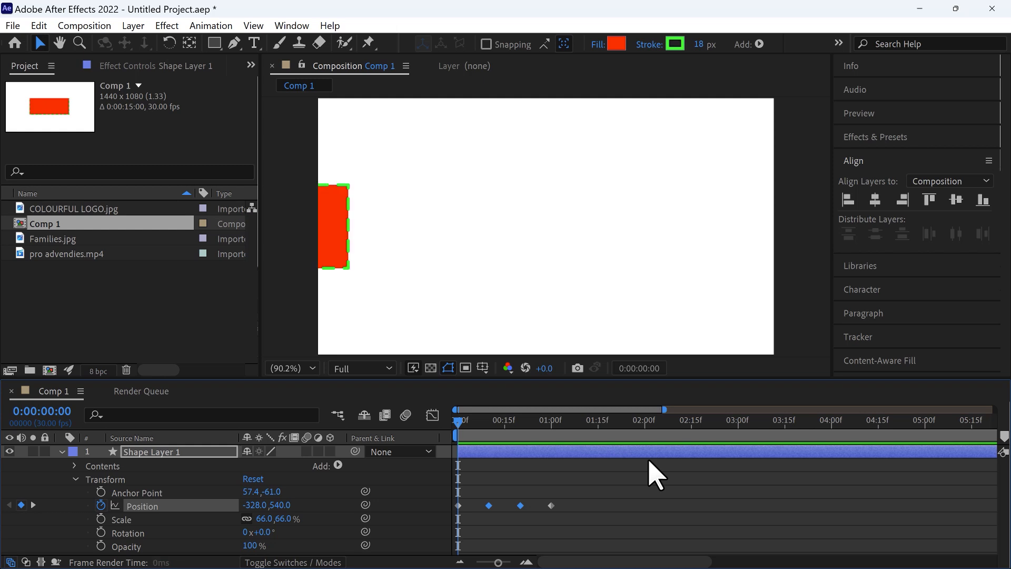
drag(499, 435, 428, 441)
key(space)
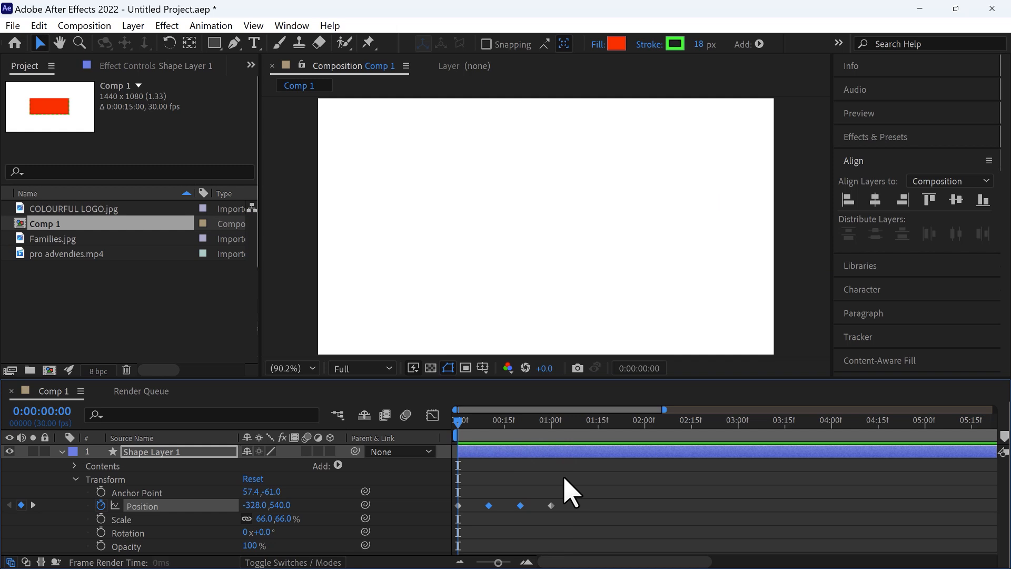
key(space)
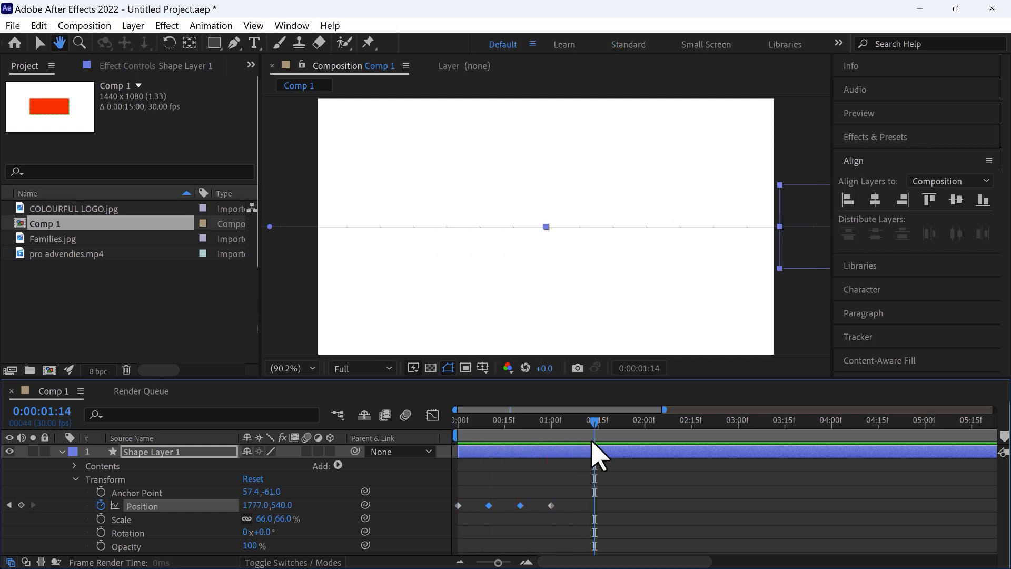
drag(592, 421, 430, 452)
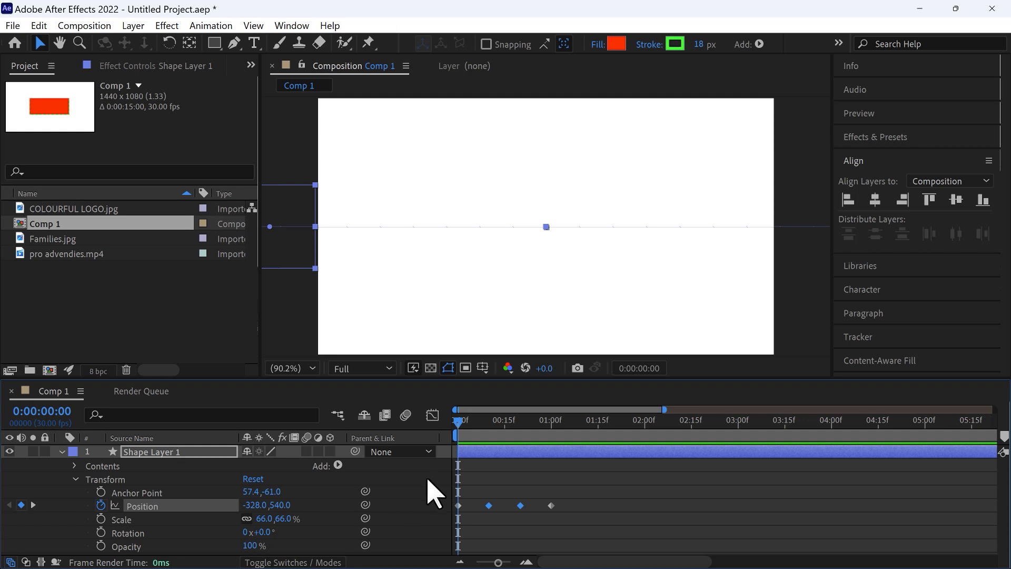
- Enable Scale animation on Shape Layer 1 with a keyframe at 0:00:00:10 and add another at 0:00:00:20
drag(459, 420, 489, 421)
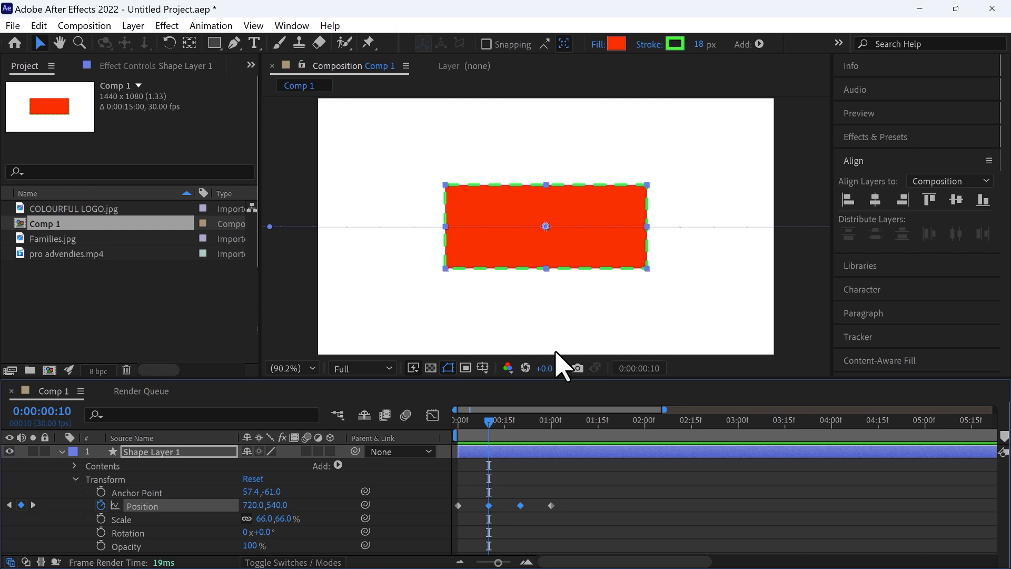
click(111, 519)
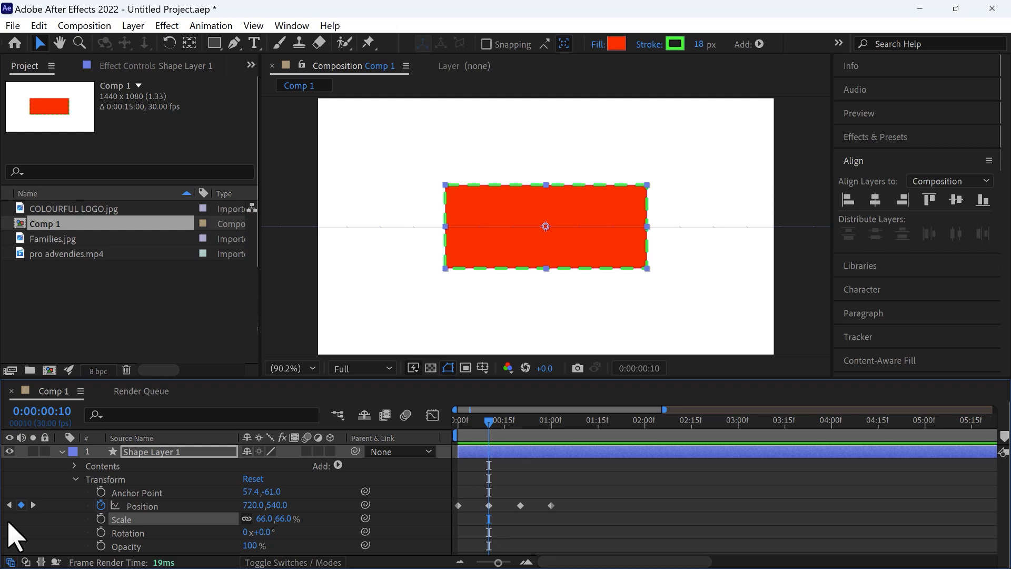
click(101, 519)
key(k)
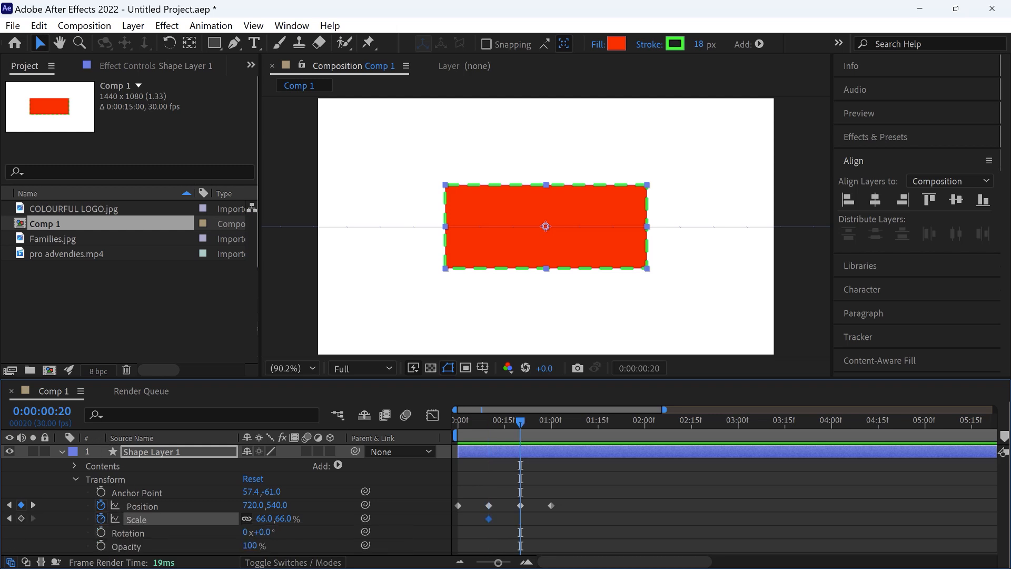
click(22, 518)
- Set the Scale of Shape Layer 1 to 70% at the 0:00:00:20 keyframe
drag(529, 422, 490, 485)
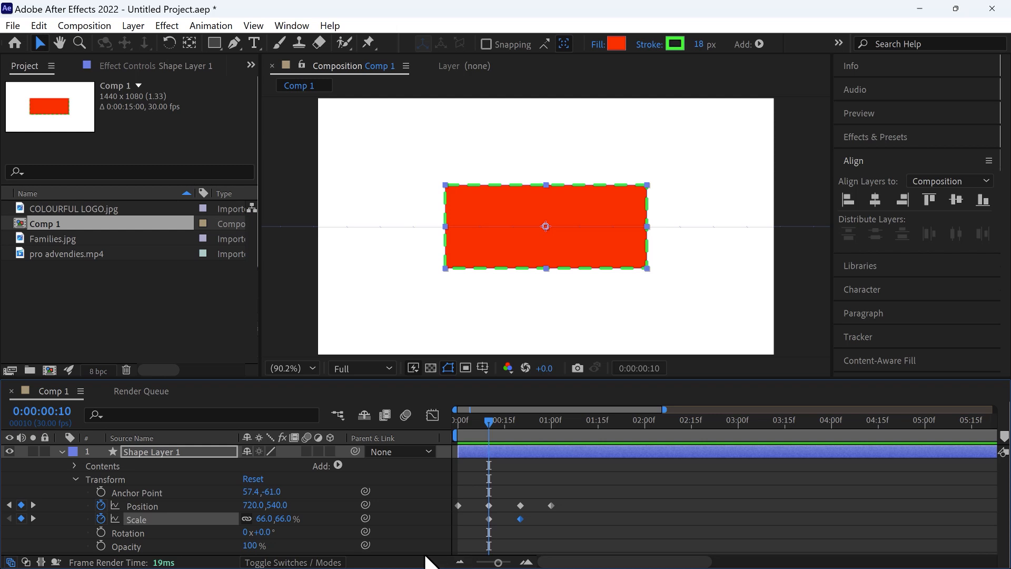
key(k)
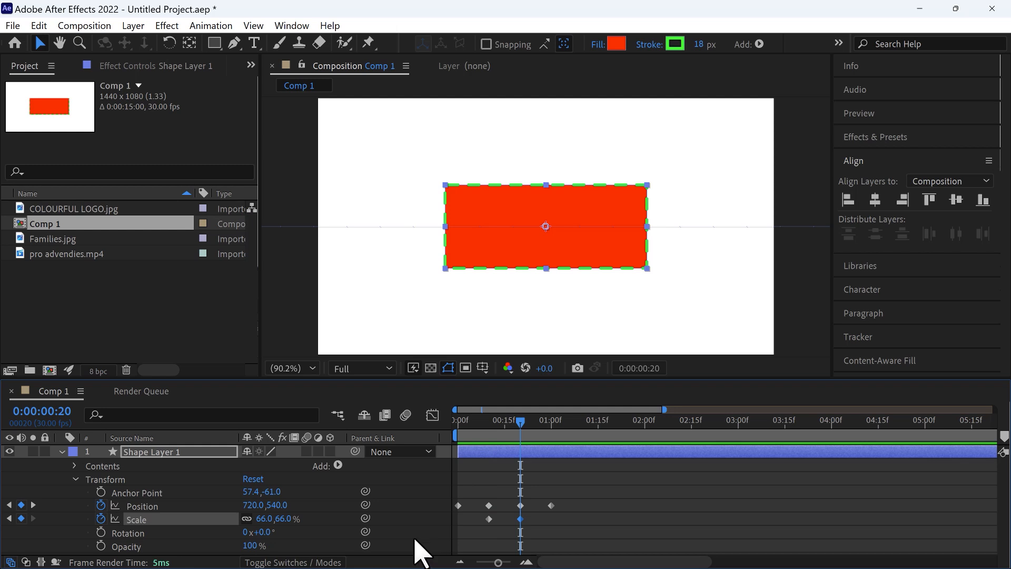
click(264, 518)
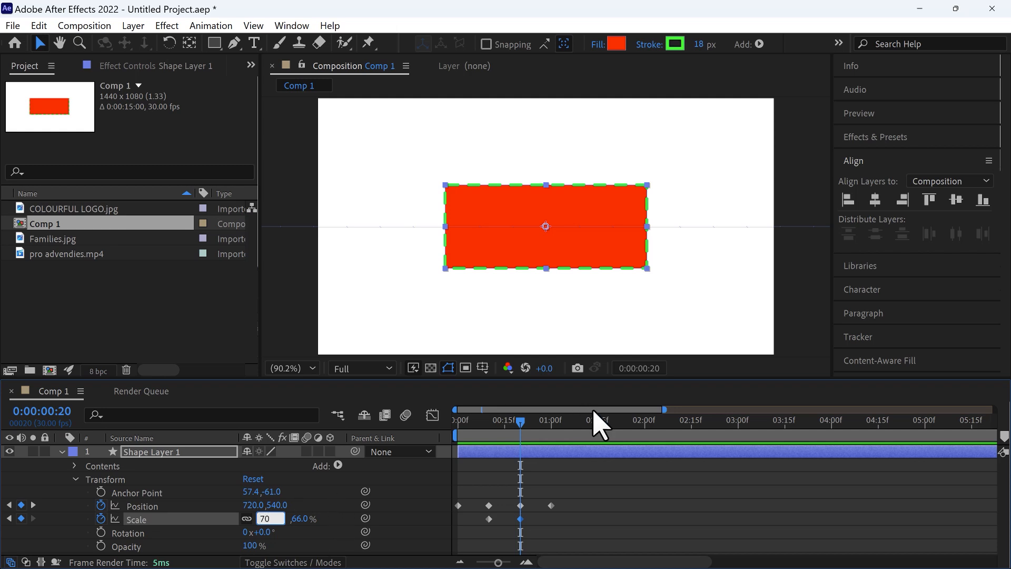
click(565, 479)
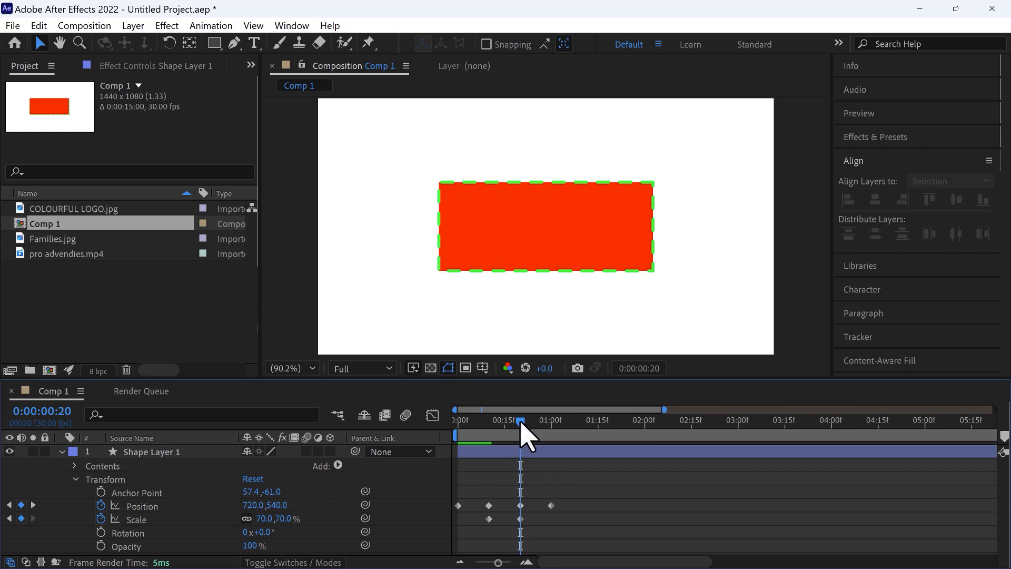
mouse_move(519, 424)
mouse_down()
mouse_move(489, 426)
mouse_move(542, 433)
mouse_move(521, 427)
mouse_up()
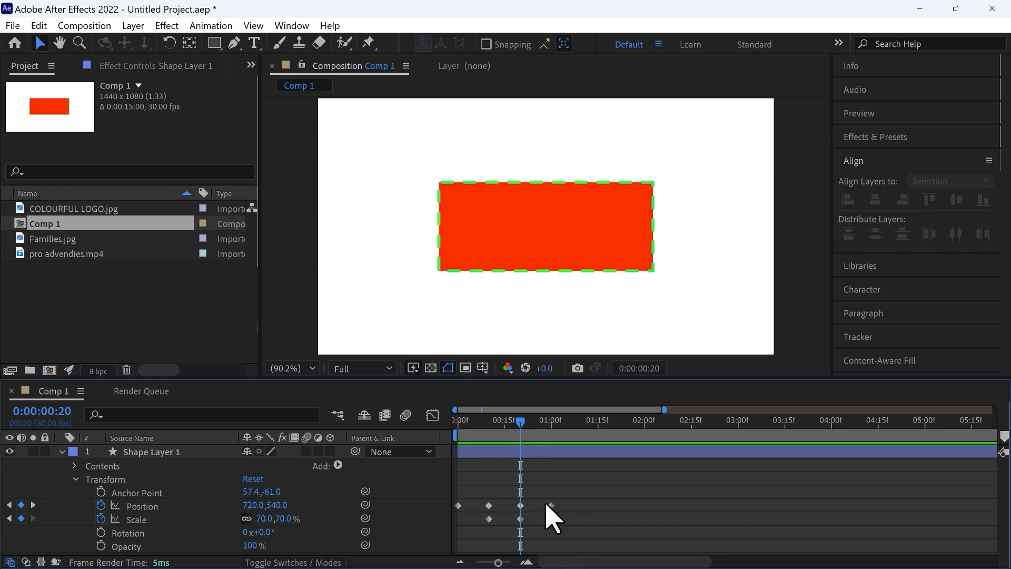
- Move the last Position keyframe of Shape Layer 1 from 0:00:01:00 to 0:00:01:10
click(33, 505)
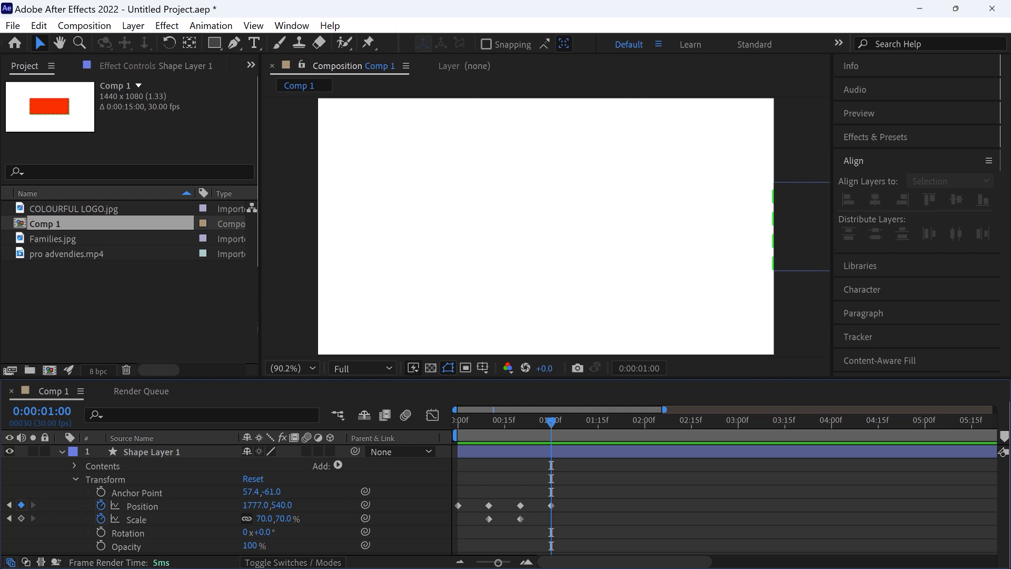
key(shift+Page_Down)
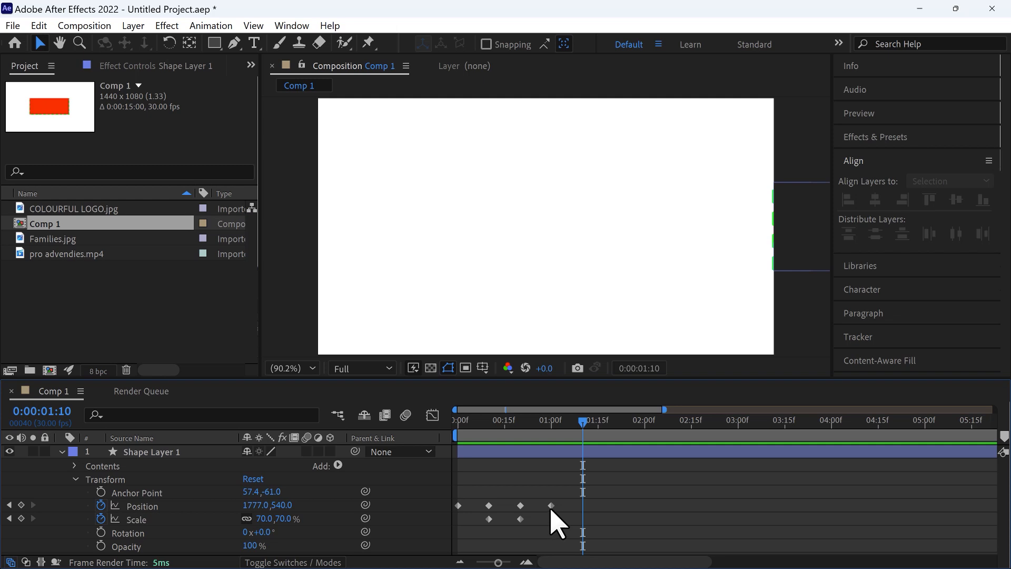
click(551, 505)
drag(550, 505, 582, 506)
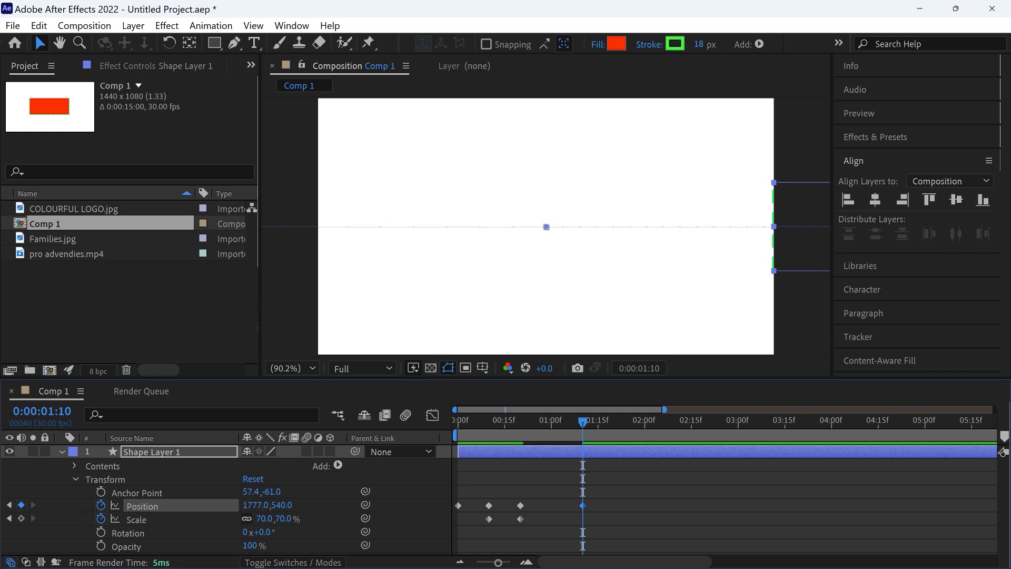
- Move the Position keyframe at 0:00:00:20 to 0:00:01:00 and preview the animation from the start
key(shift+Page_Up)
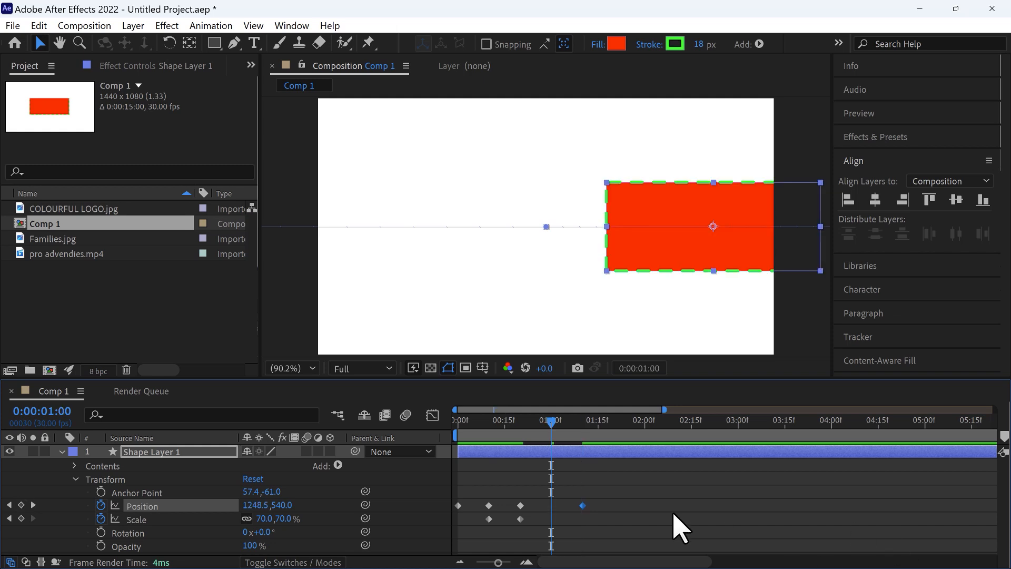
click(521, 506)
drag(520, 505, 551, 507)
drag(551, 420, 397, 463)
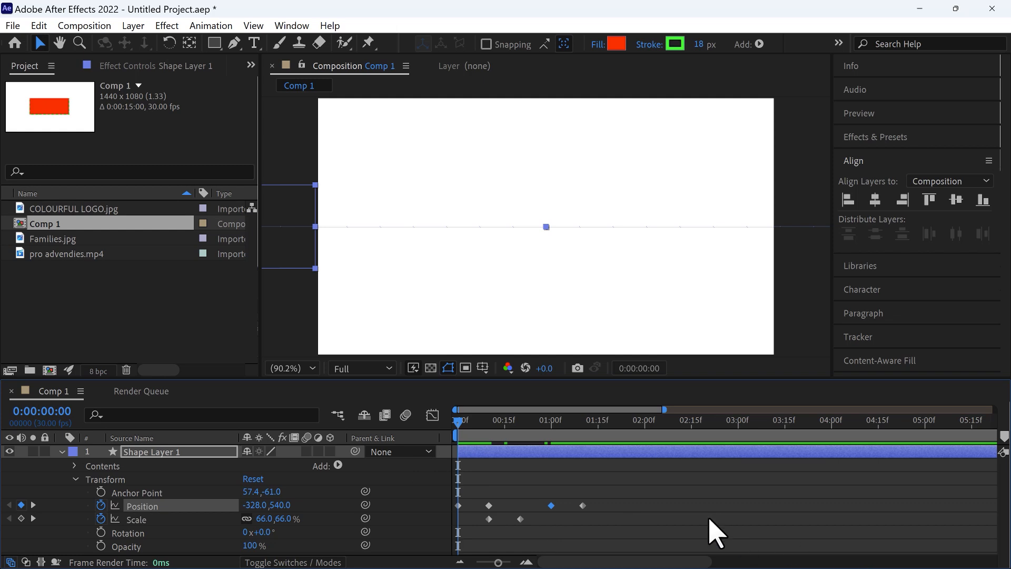
key(space)
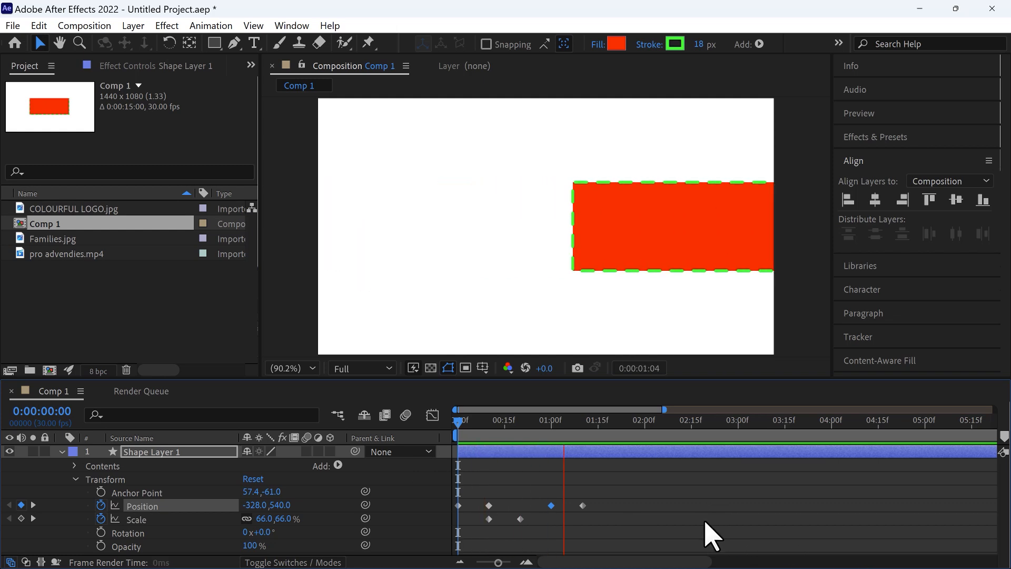
- Move the 70% Scale keyframe of Shape Layer 1 to 0:00:00:15
click(140, 518)
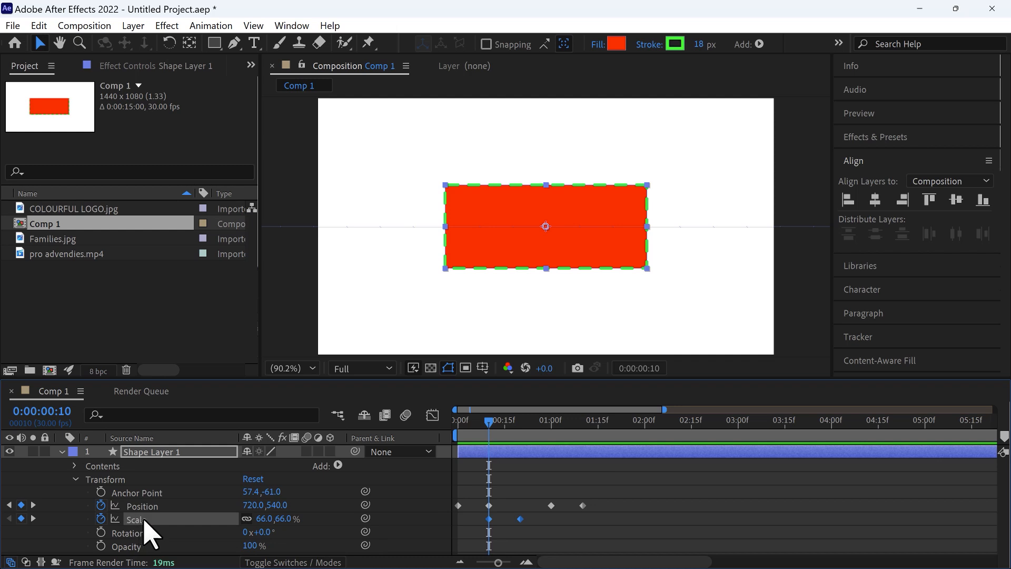
click(501, 540)
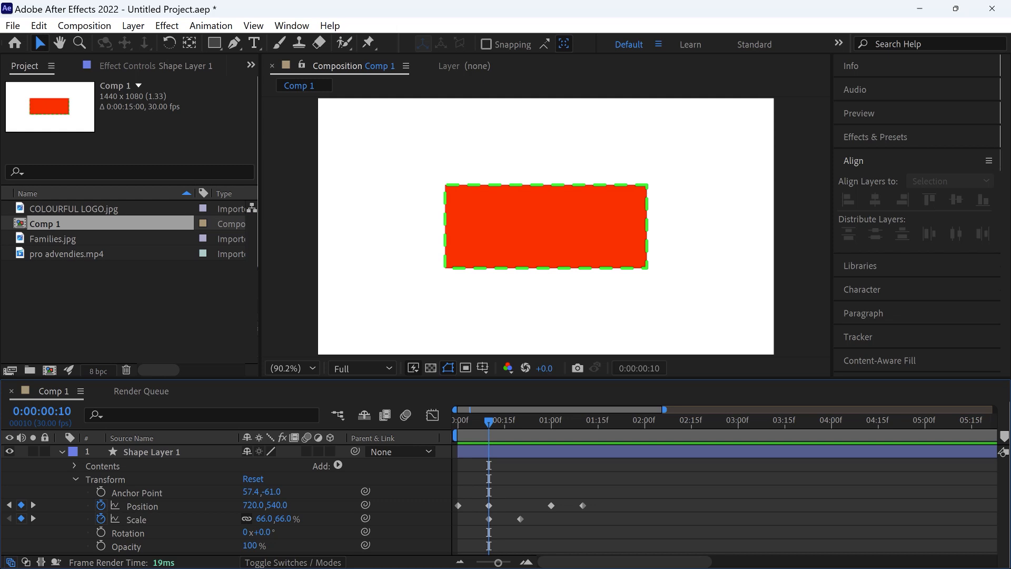
key(Page_Down)
key(Page_Down)
key(Page_Down)
key(Page_Down)
key(Page_Down)
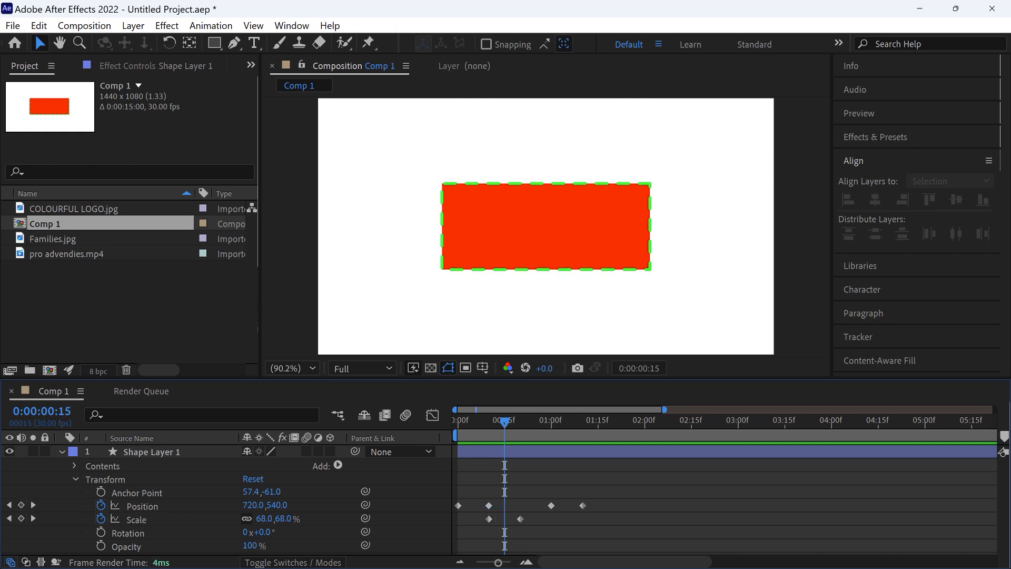
drag(520, 518, 506, 520)
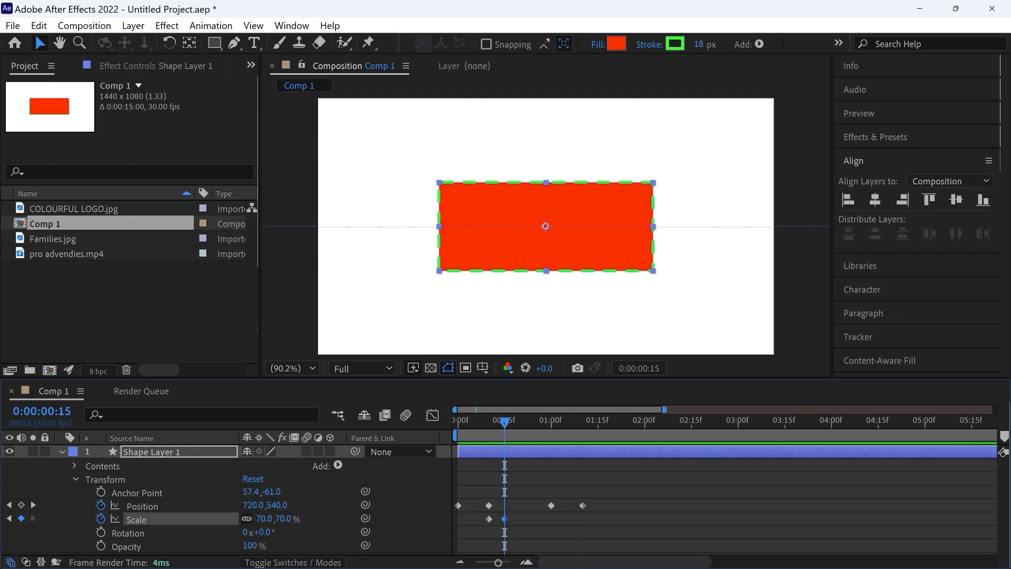
- Paste a copied Scale keyframe at 0:00:00:20, after the 70% keyframe, and scrub back through the animation
click(504, 450)
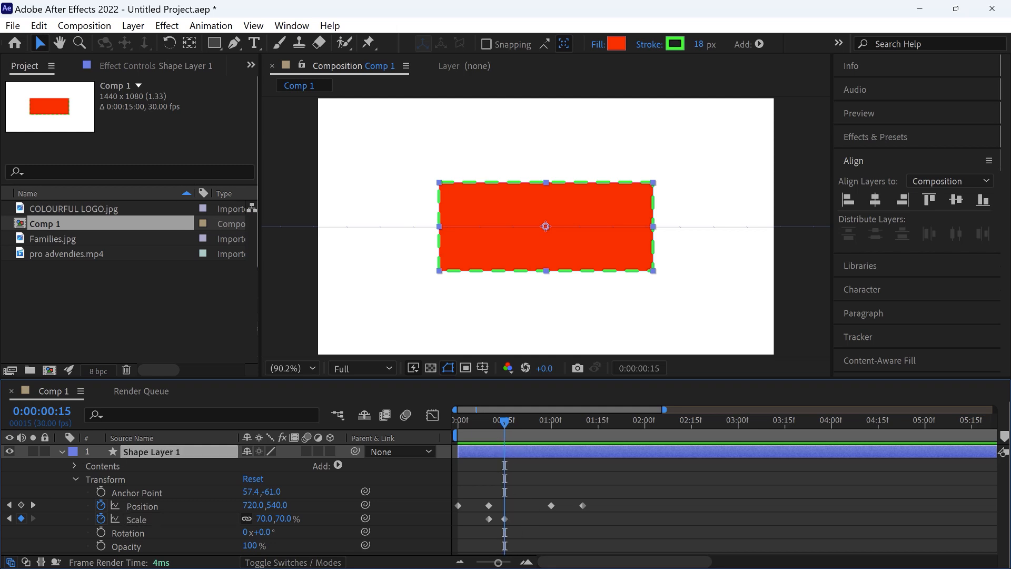
key(Page_Down)
key(Page_Down)
key(Page_Down)
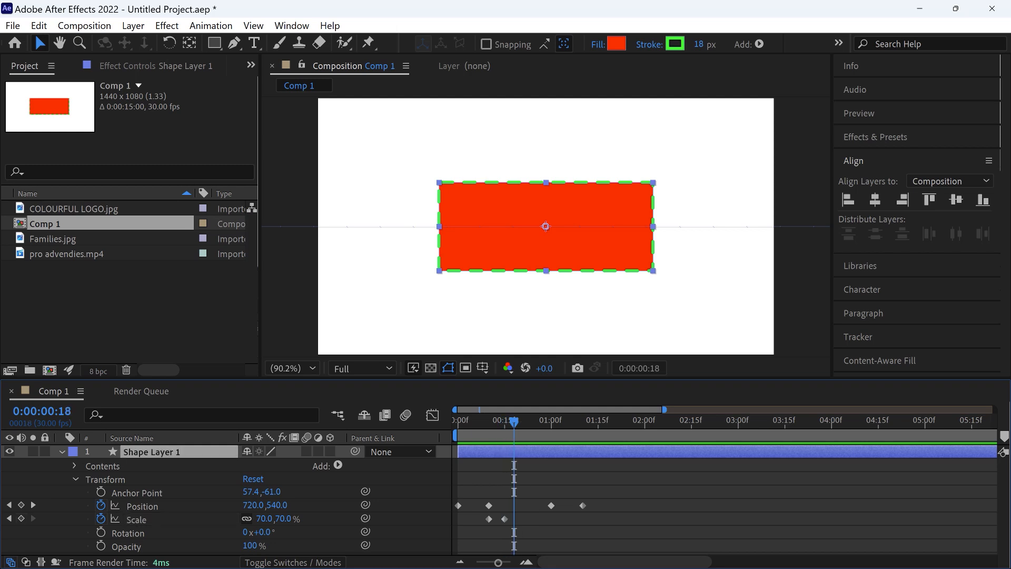
key(Page_Down)
key(Page_Down)
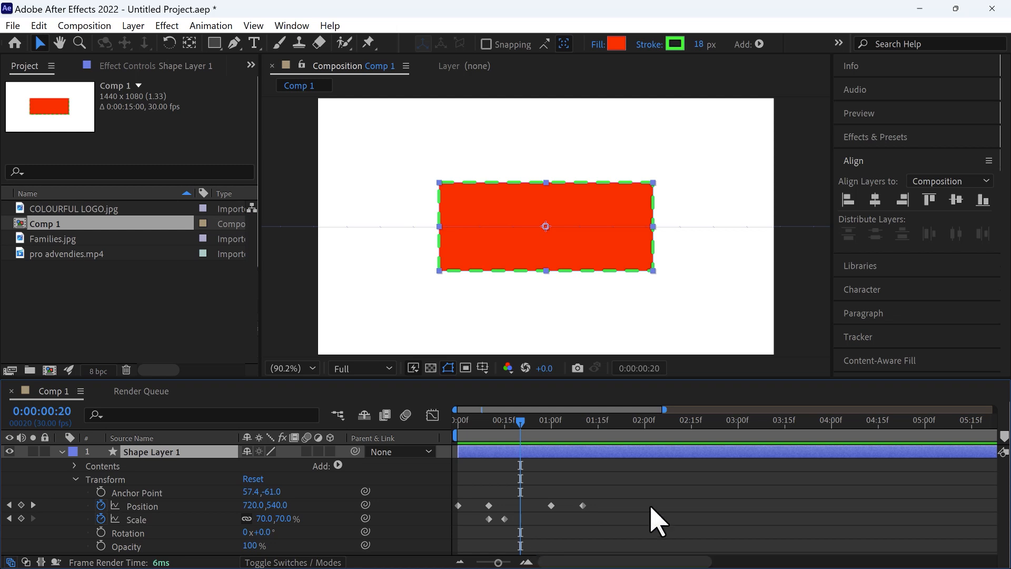
click(504, 519)
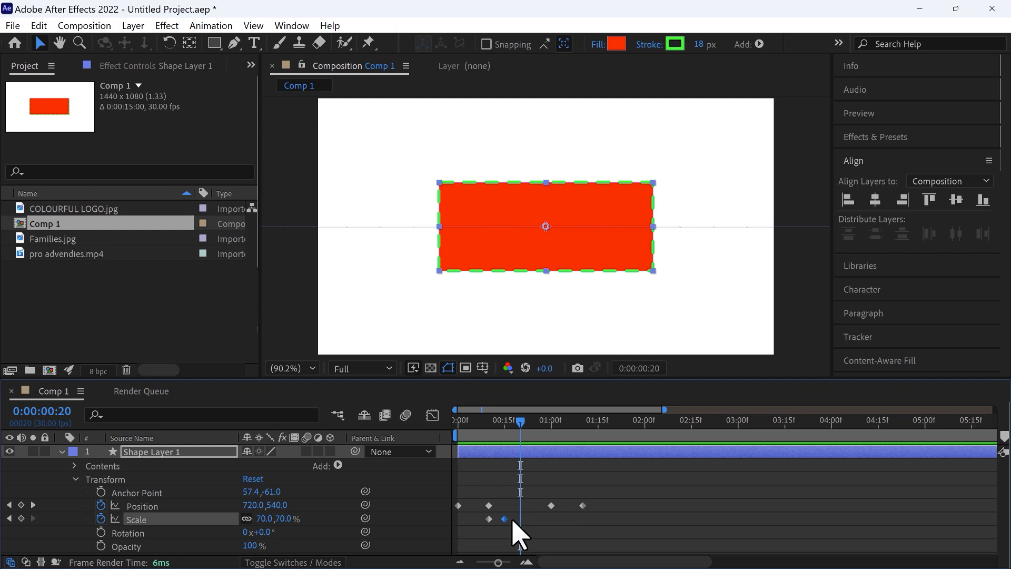
key(ctrl+v)
drag(524, 421, 483, 421)
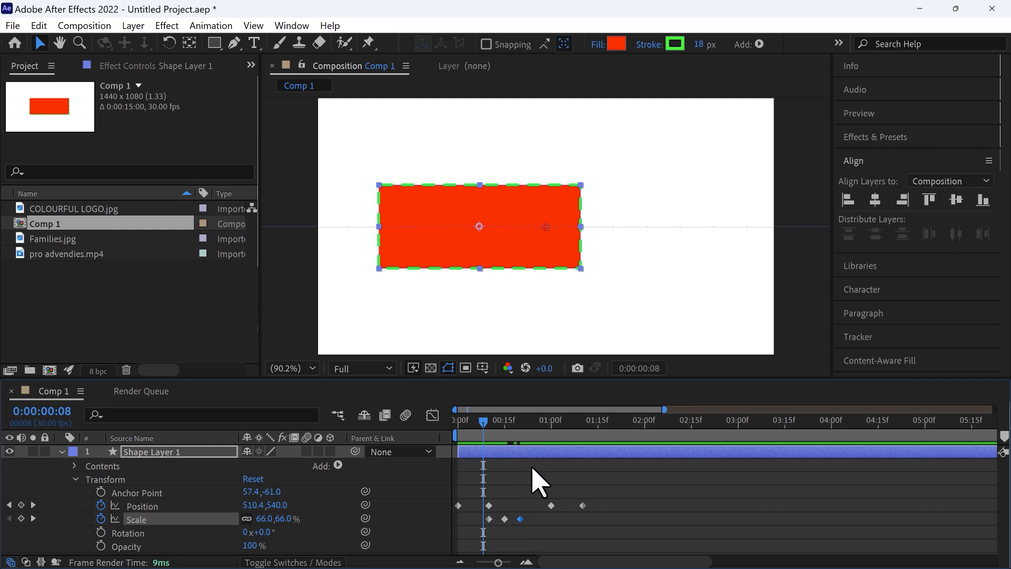
- Paste a copy of the 66% Scale keyframe from 0:00:00:10 at 0:00:00:25 and preview the animation from the start
key(k)
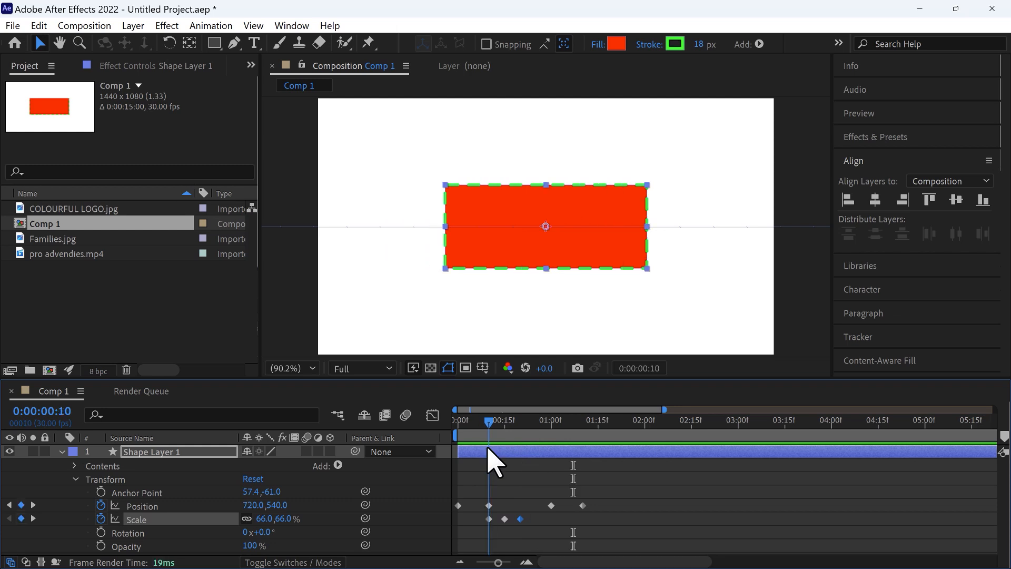
drag(490, 449, 520, 449)
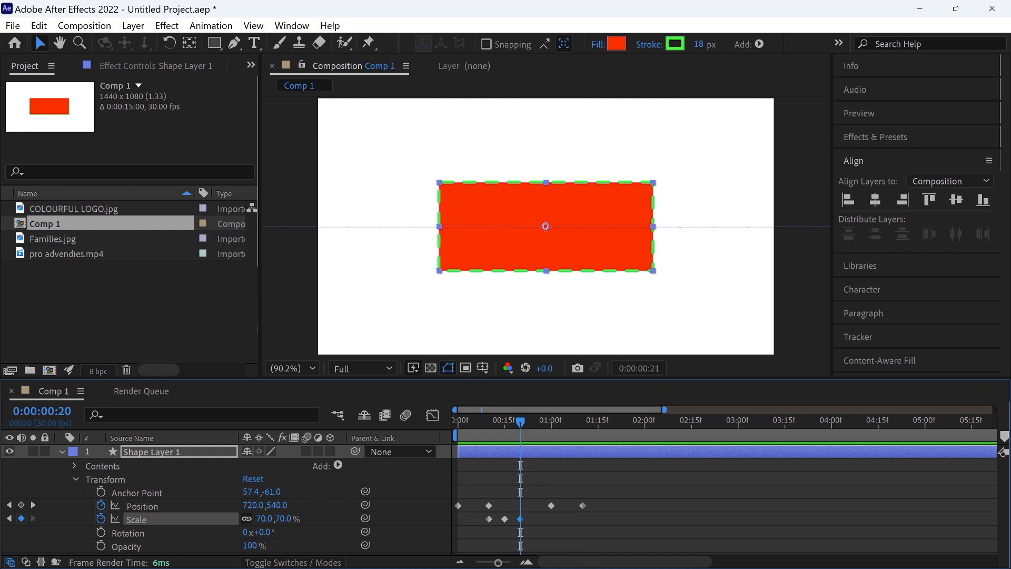
click(489, 520)
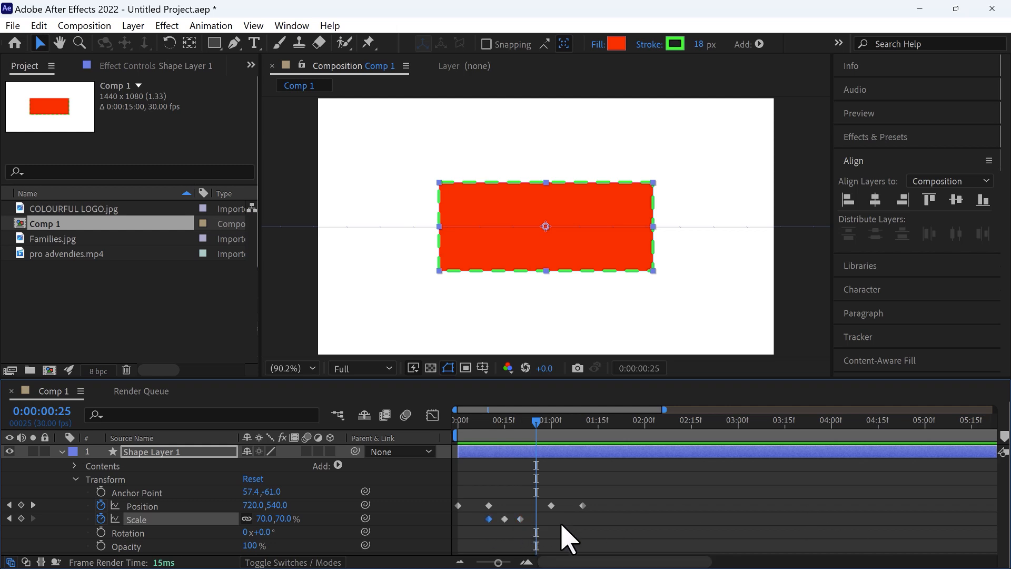
key(ctrl+v)
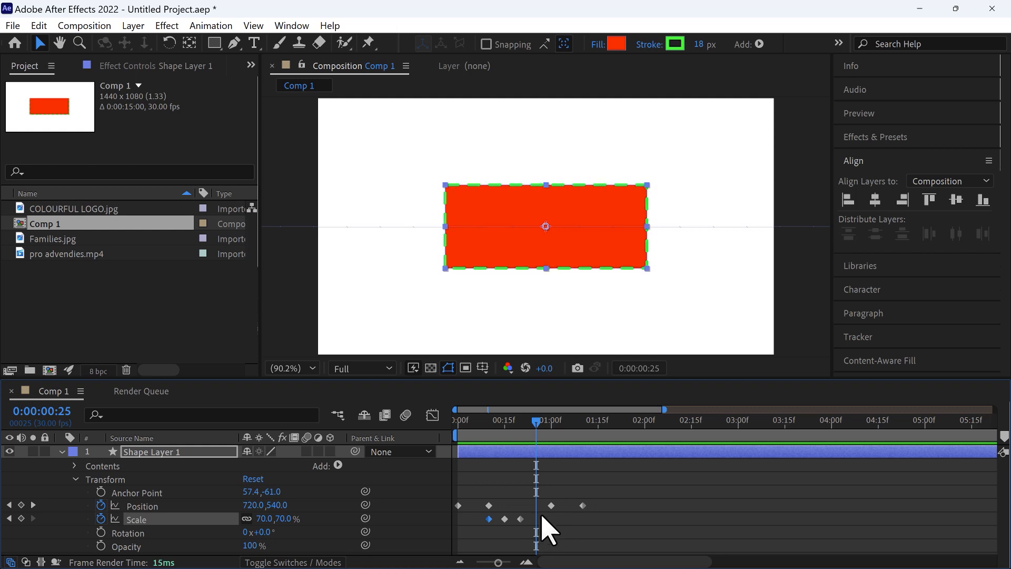
click(533, 421)
drag(515, 434, 457, 444)
key(space)
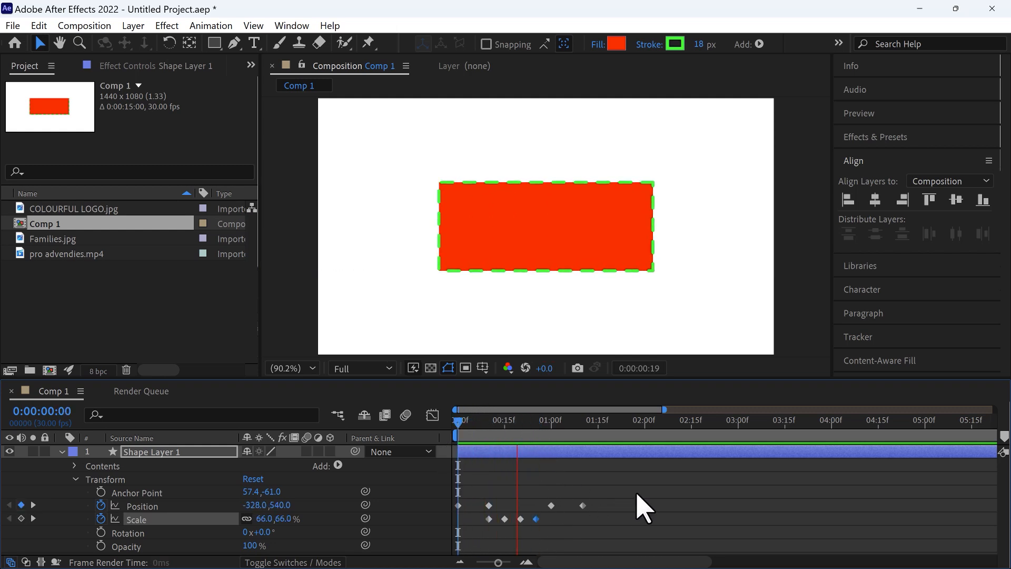
key(space)
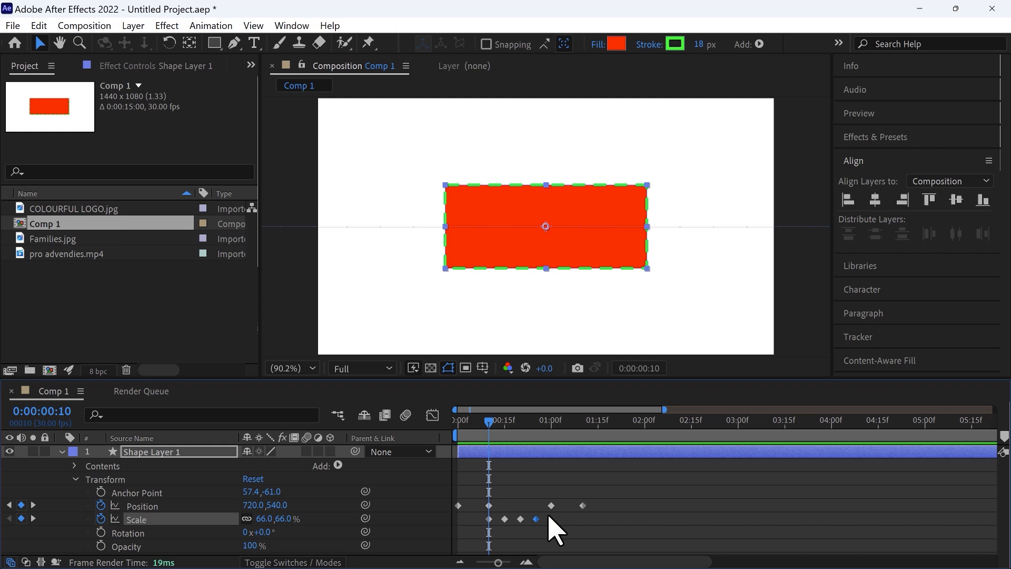
- Stretch the four Scale keyframes evenly so the last one falls at 0:00:01:00, and preview the animation from the start
drag(492, 433, 552, 446)
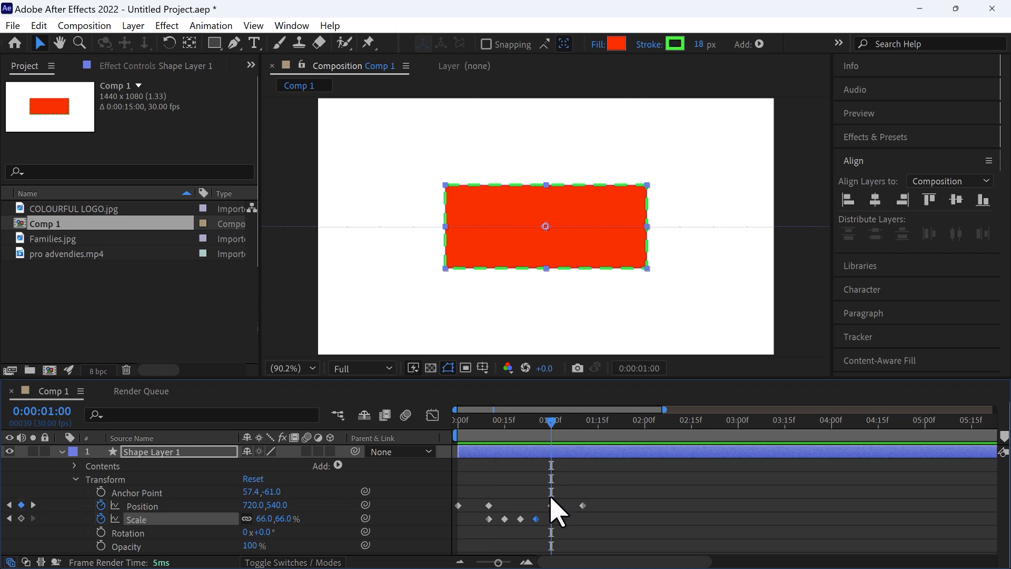
drag(564, 515, 484, 524)
mouse_move(538, 520)
drag(538, 519, 553, 523)
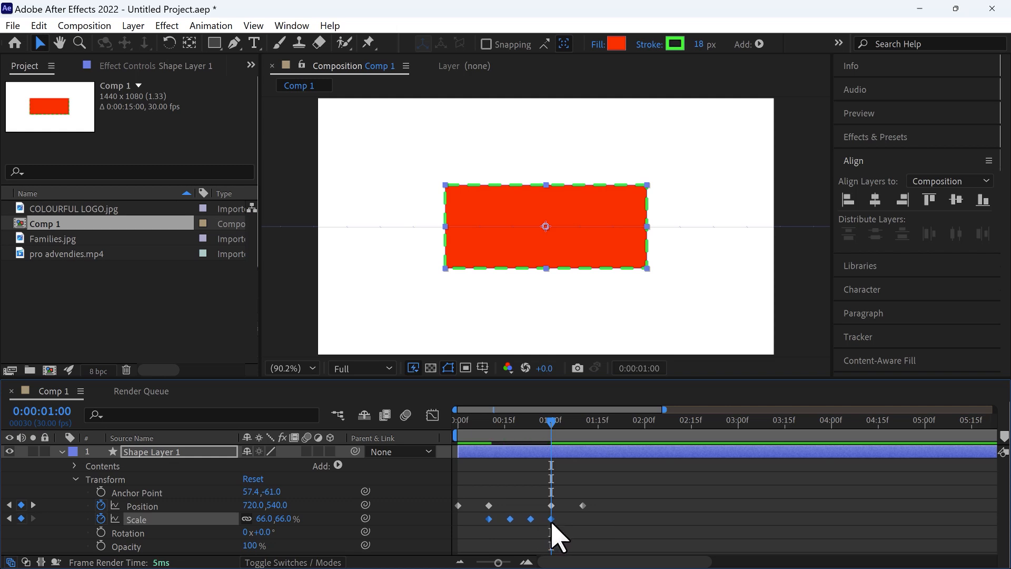
drag(569, 424, 480, 424)
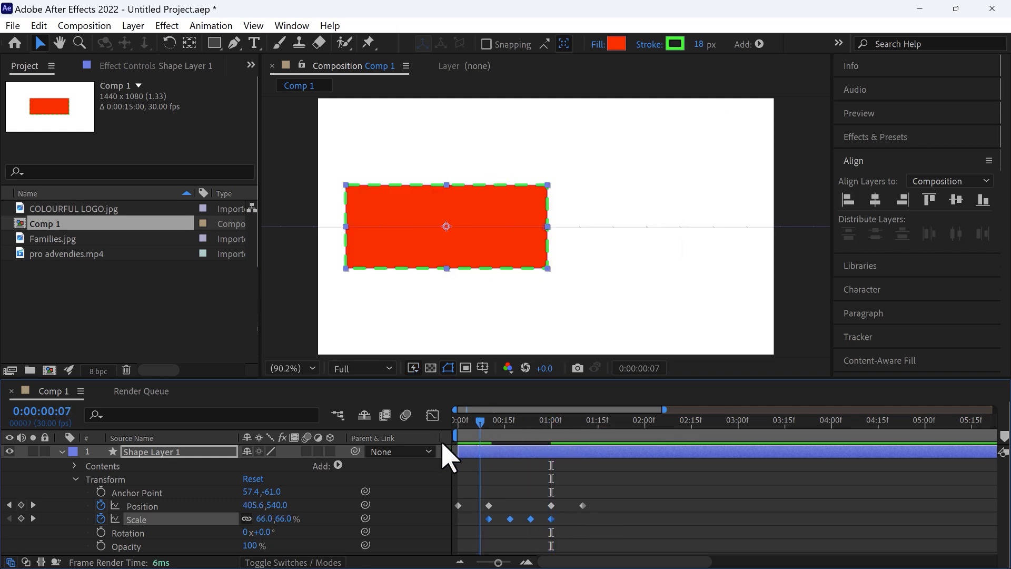
key(Home)
key(space)
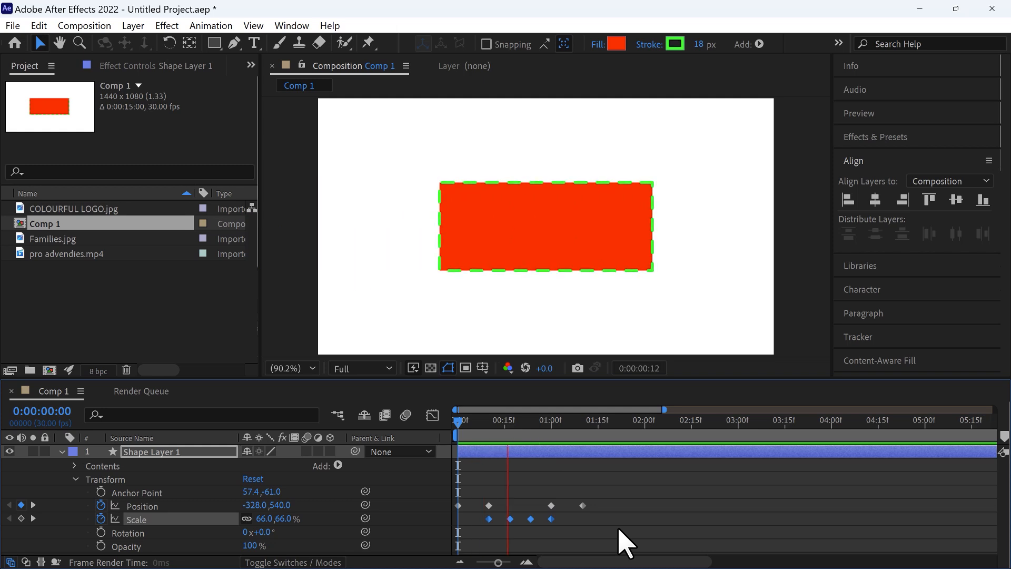
key(space)
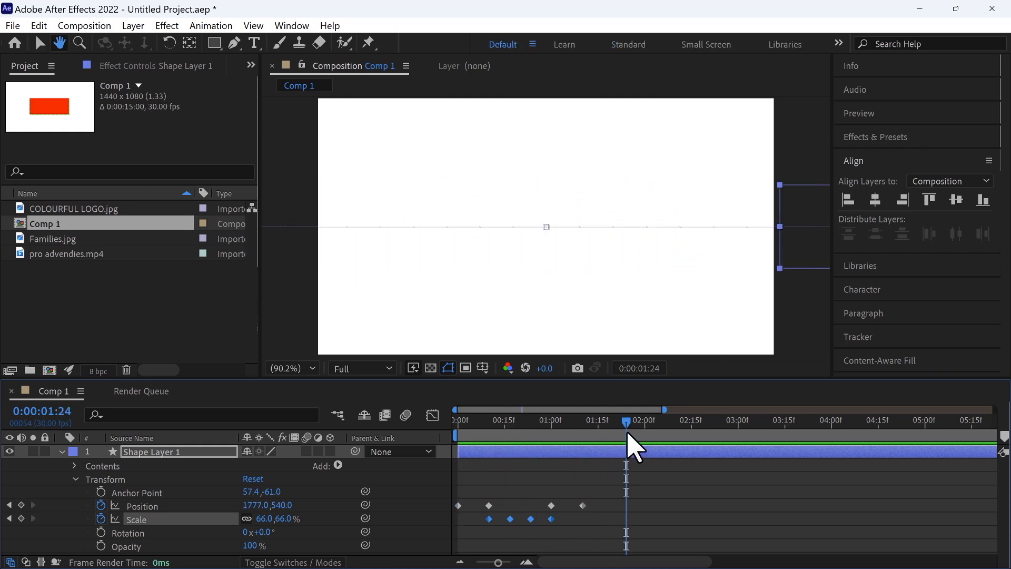
- Enable Rotation keyframing for Shape Layer 1 at 0:00:00:00 and add a second 0° Rotation keyframe at 0:00:00:10
drag(614, 427, 463, 451)
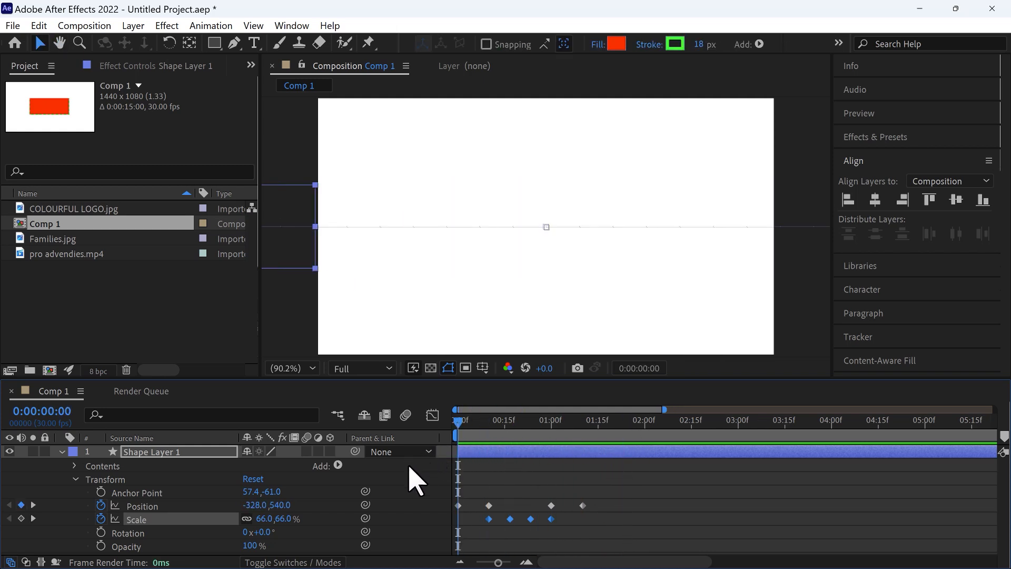
click(135, 533)
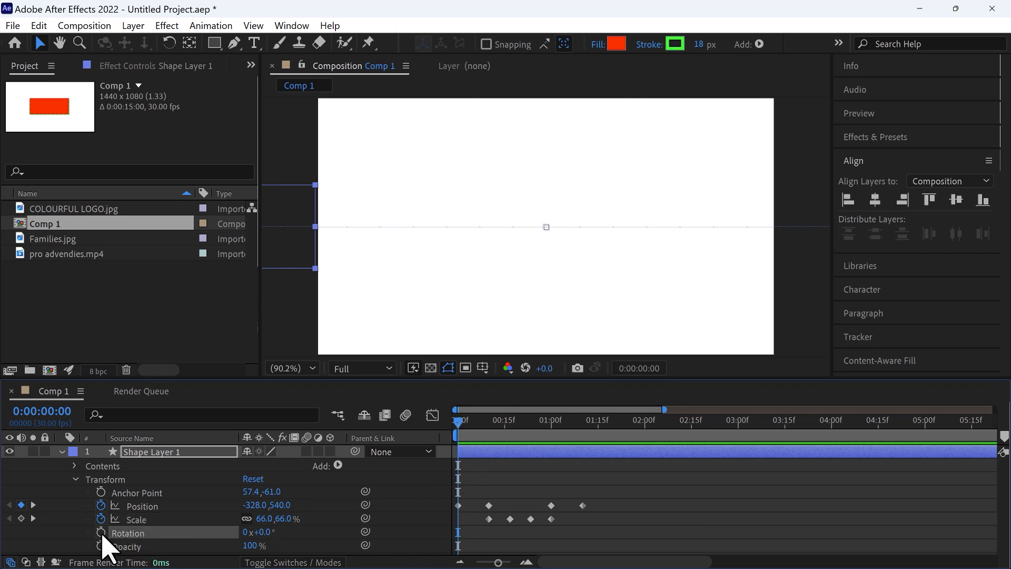
click(101, 532)
key(k)
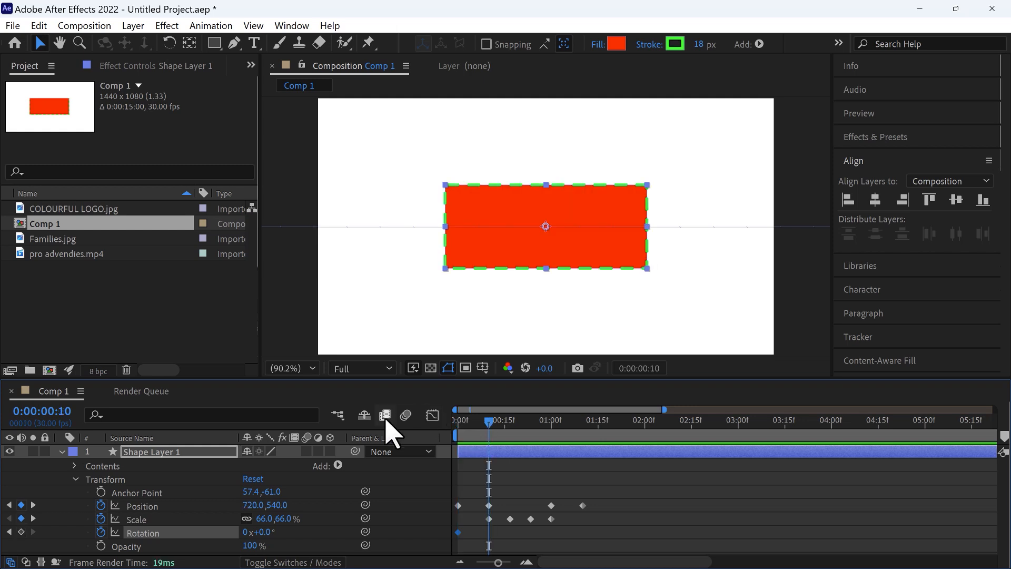
click(20, 532)
- Set the Rotation of Shape Layer 1 to 26° at the 0:00:00:00 keyframe
drag(489, 426, 457, 432)
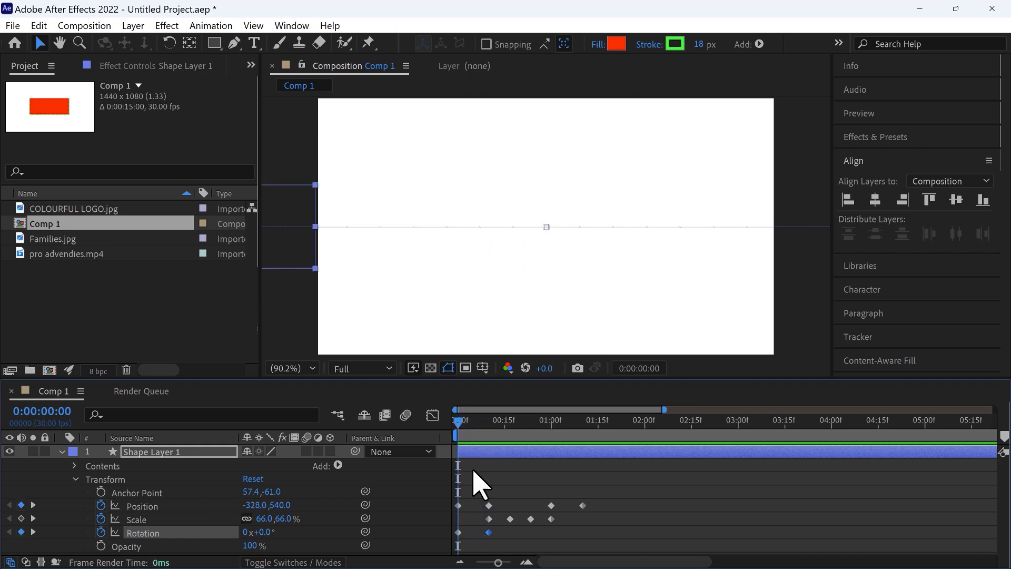
drag(458, 421, 477, 428)
drag(482, 431, 490, 431)
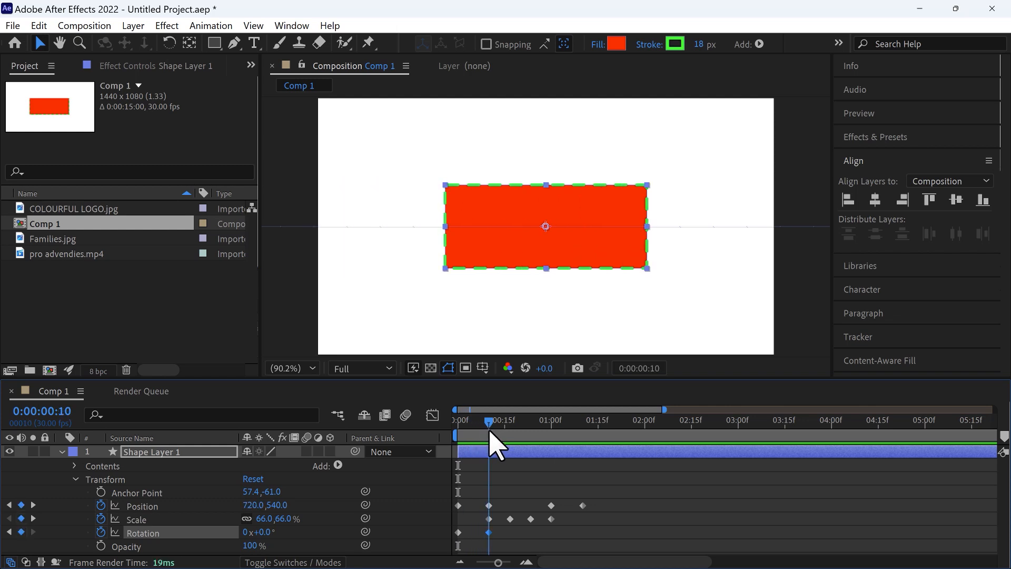
drag(490, 431, 456, 435)
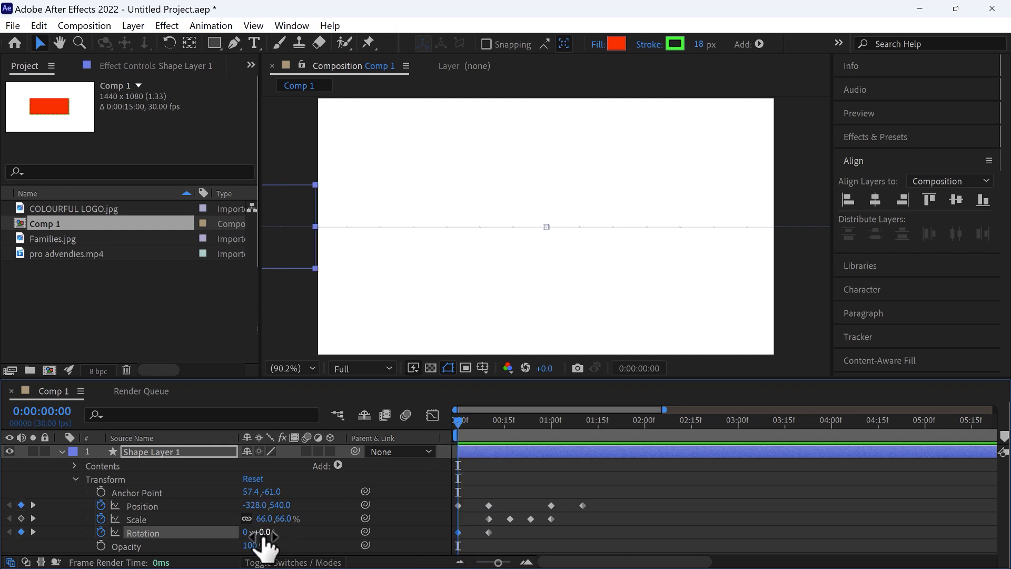
drag(265, 533, 279, 532)
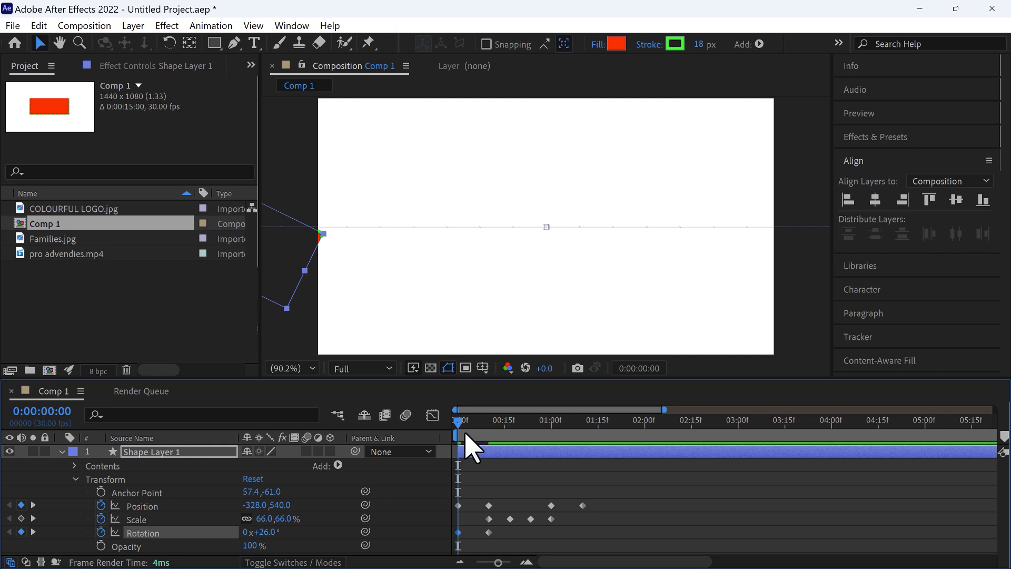
- Add a 0° Rotation keyframe to Shape Layer 1 at 0:00:01:00
drag(459, 425, 553, 465)
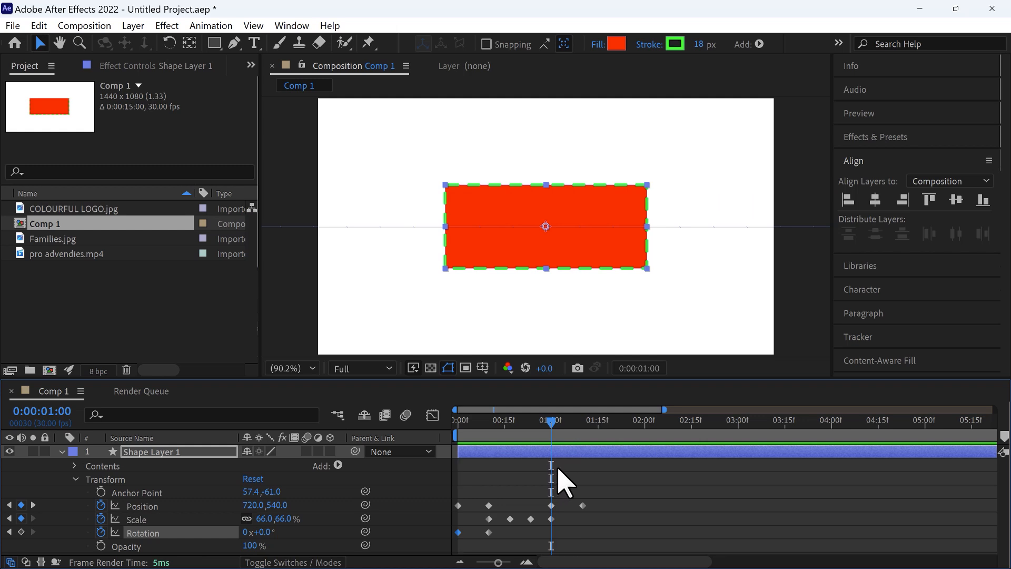
click(488, 531)
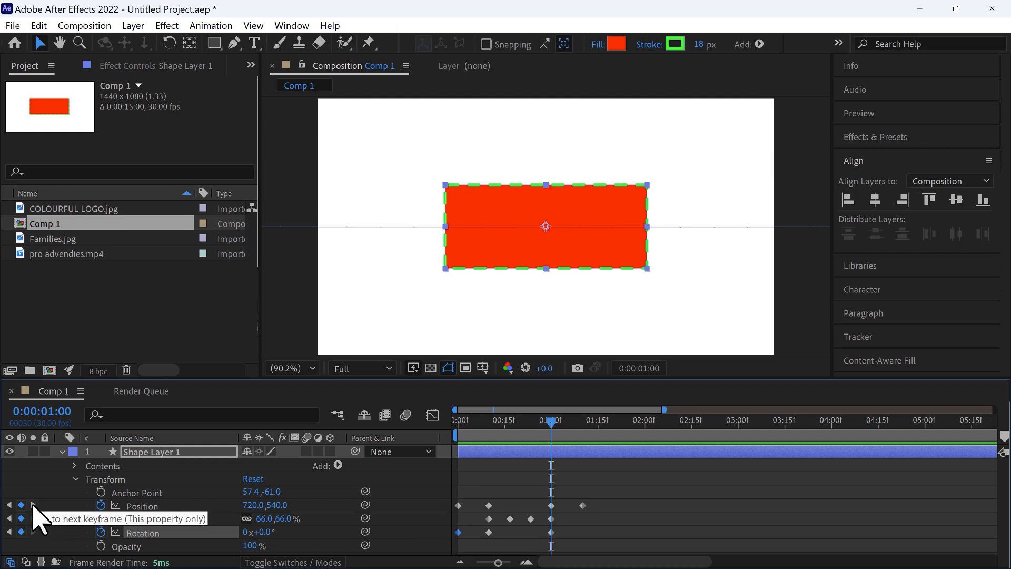
- Set the Rotation of Shape Layer 1 to 26° at 0:00:01:10 and preview the animation from the start
key(k)
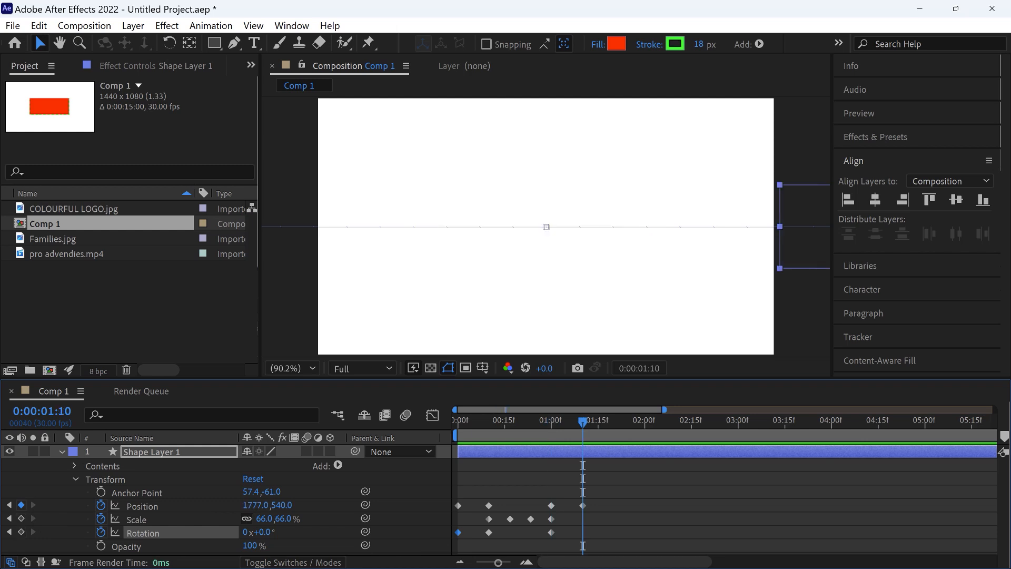
drag(262, 532, 276, 532)
key(j)
key(space)
key(space)
key(Home)
key(space)
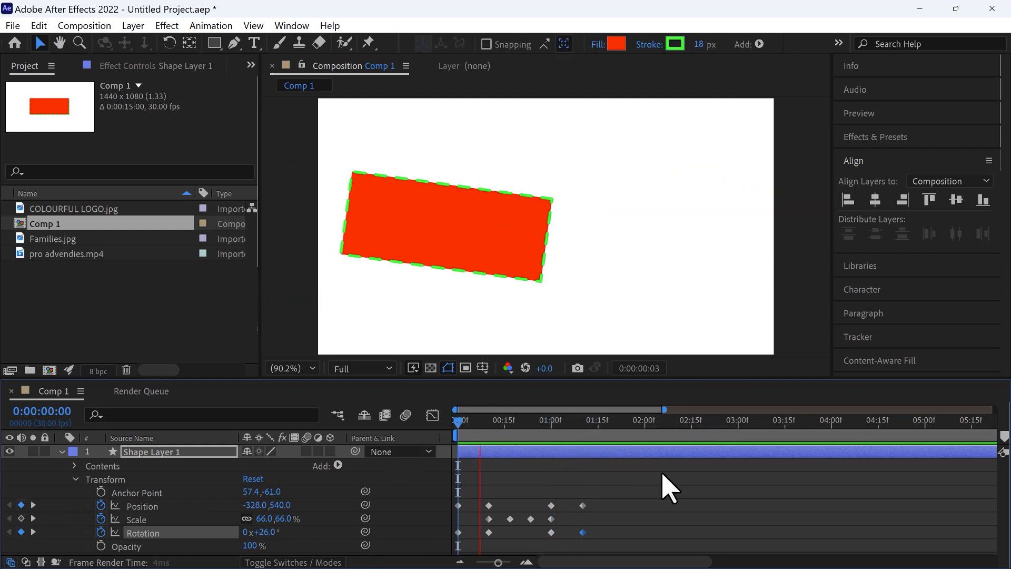
click(458, 421)
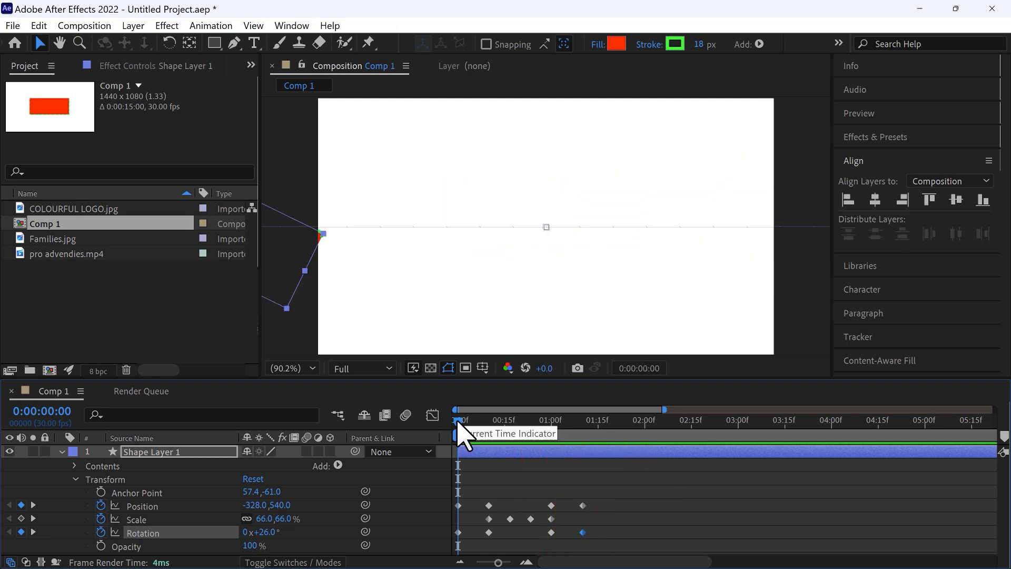
- Set the Rotation of Shape Layer 1 to -26° at the last keyframe, 0:00:01:10
drag(458, 422, 582, 463)
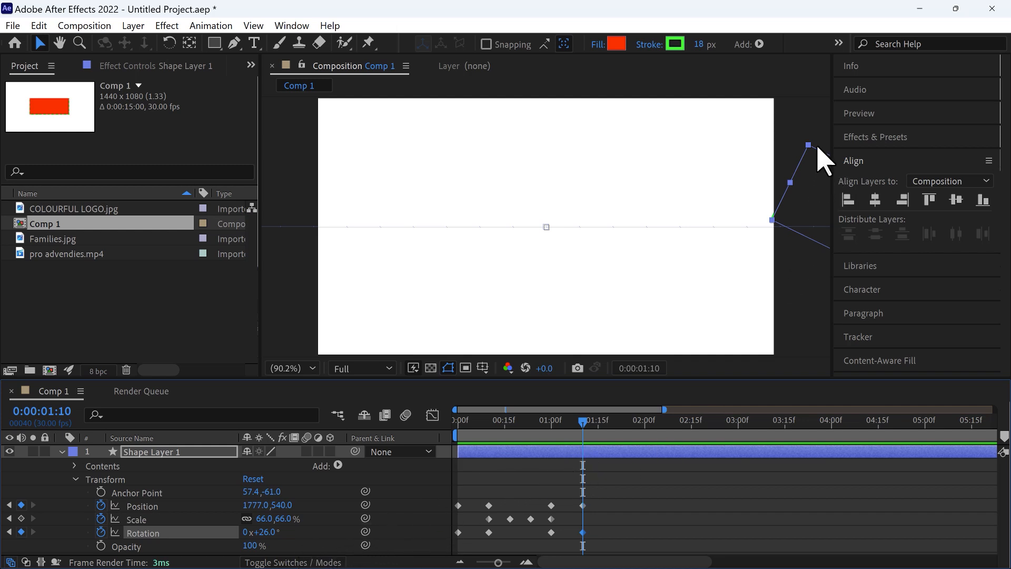
drag(583, 423, 582, 451)
click(260, 533)
click(259, 531)
text(-26)
click(515, 497)
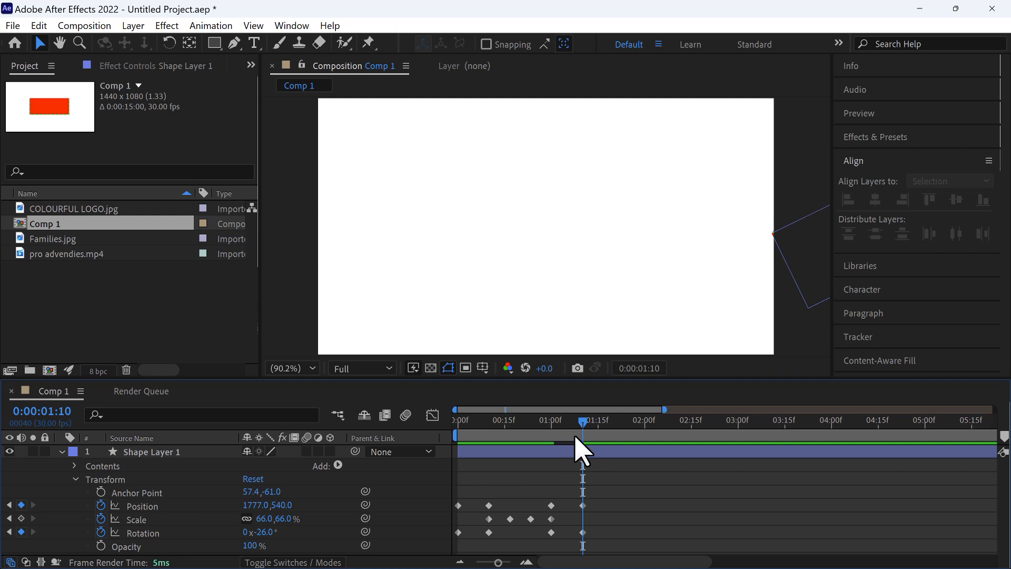
- Preview the whole animation from the start and scrub through the rectangle's entrance, pause and exit to check the rotation
drag(584, 436, 440, 463)
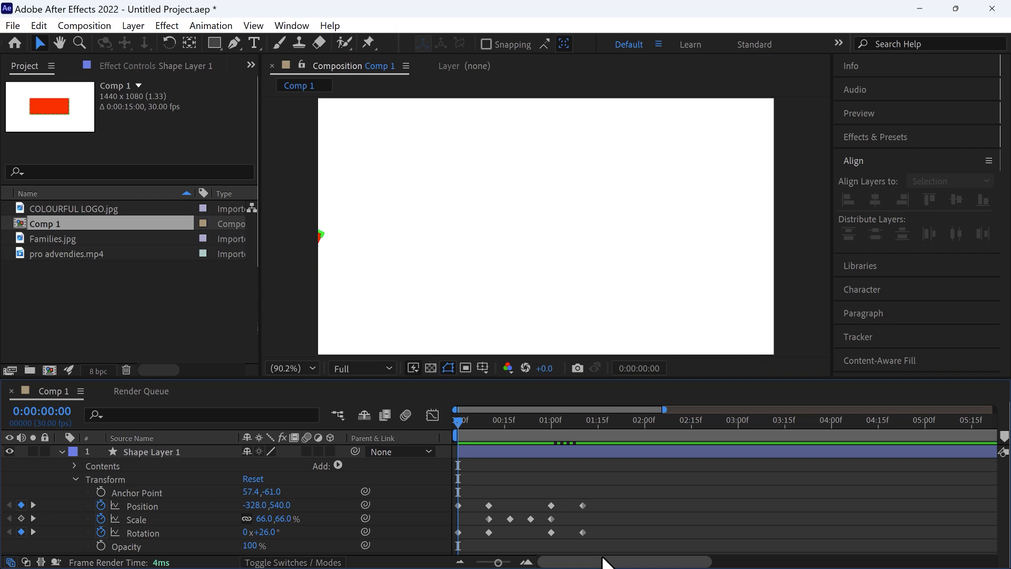
key(space)
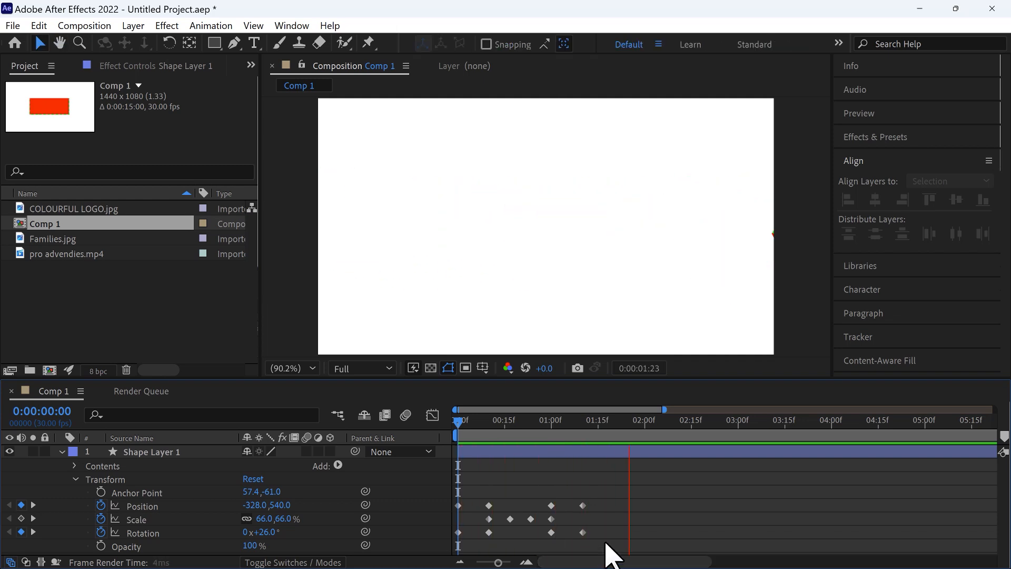
key(space)
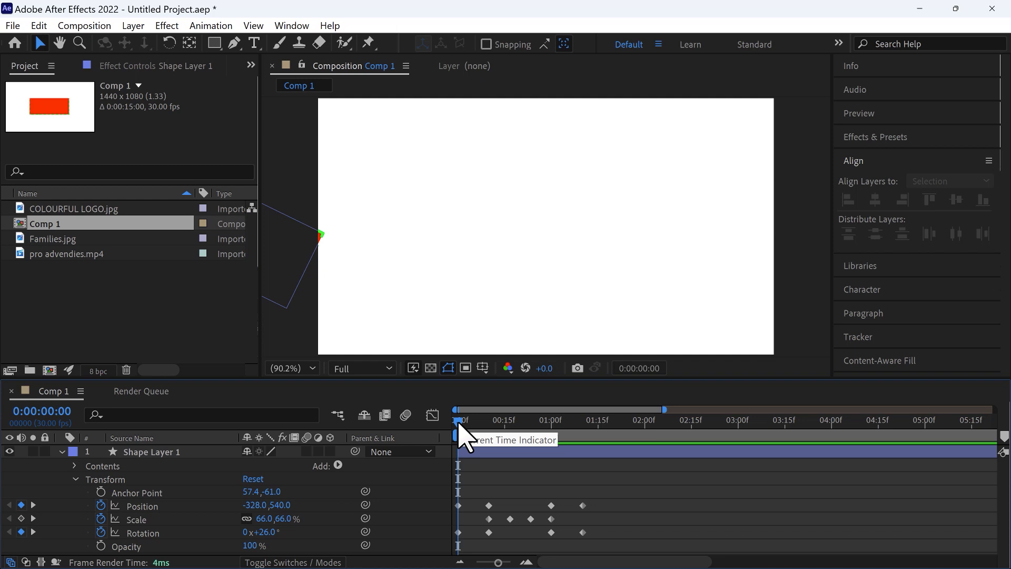
drag(458, 425, 549, 468)
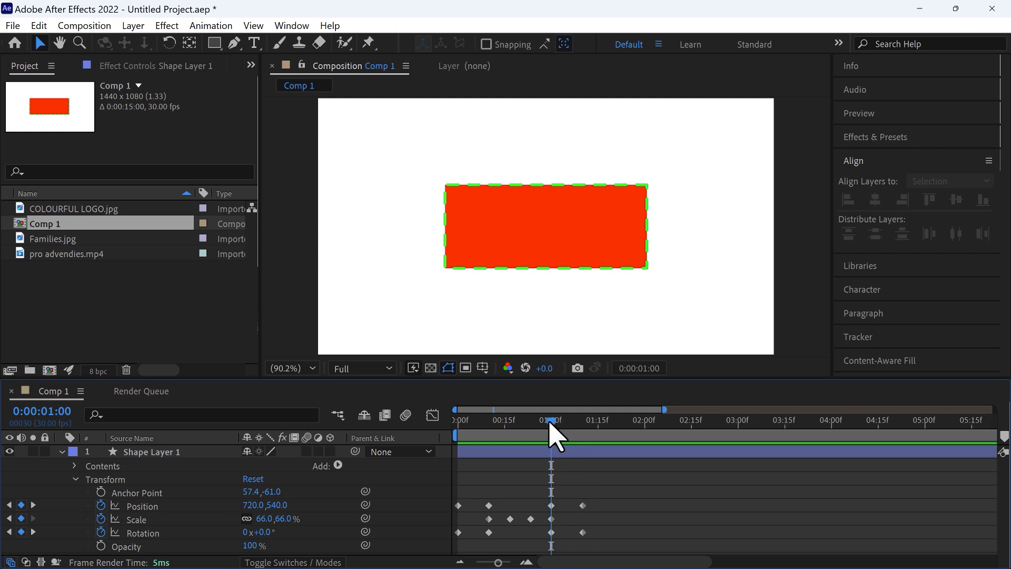
drag(553, 427, 582, 441)
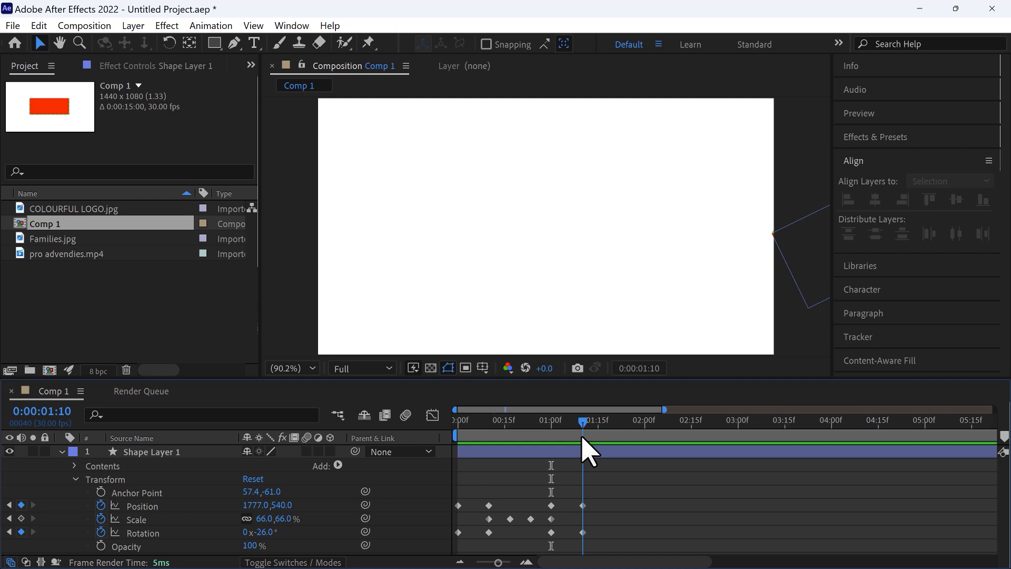
mouse_move(581, 437)
mouse_down()
mouse_move(516, 436)
mouse_move(598, 436)
mouse_up()
- Enable Opacity keyframing for Shape Layer 1 at 0:00:00:00 and add a second 100% Opacity keyframe at 0:00:00:10
key(Home)
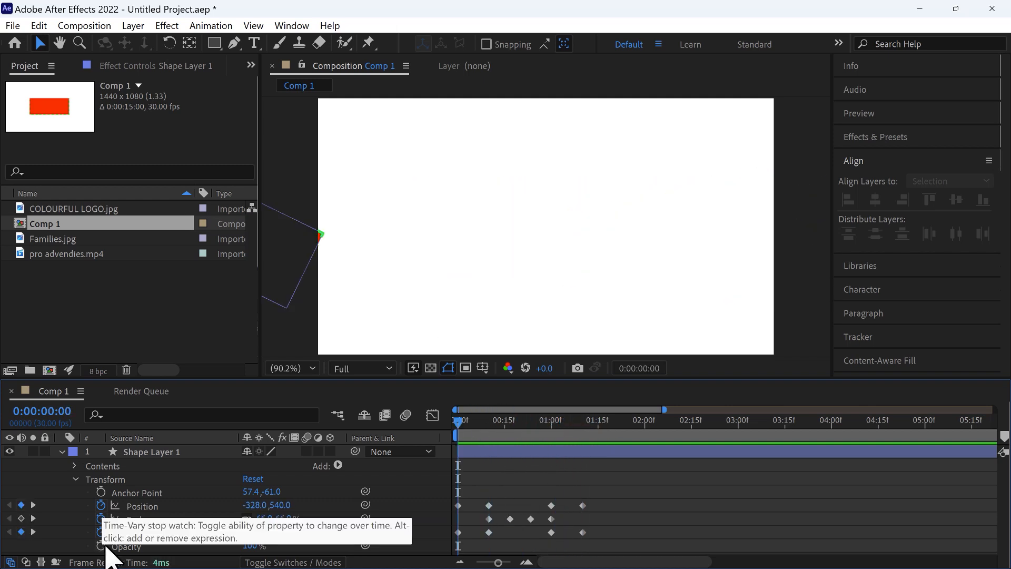
click(102, 545)
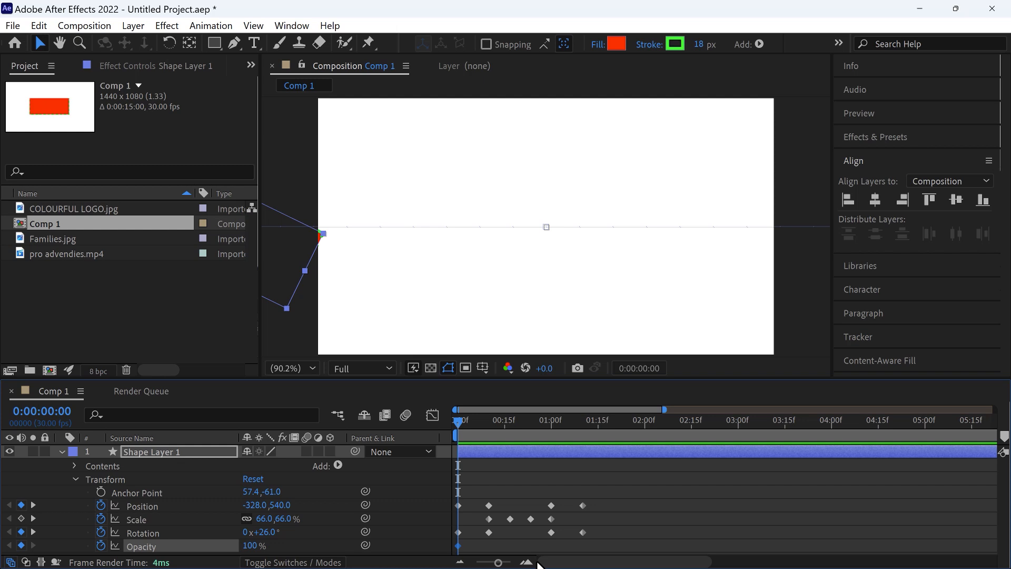
key(k)
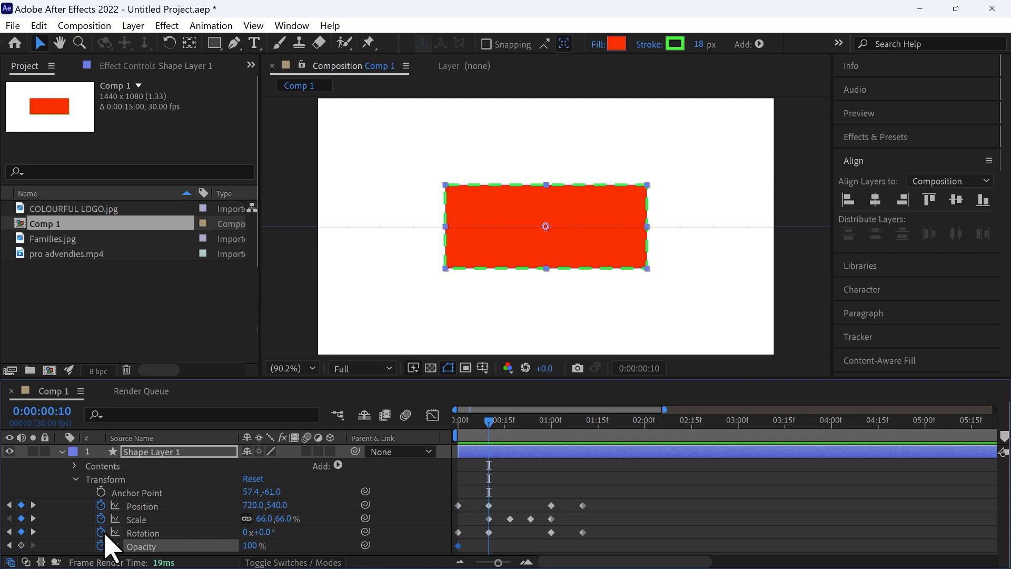
click(21, 545)
- Lower the Opacity of Shape Layer 1 at the 0:00:00:00 keyframe and scrub through the fade-in to 0:00:00:10
click(10, 545)
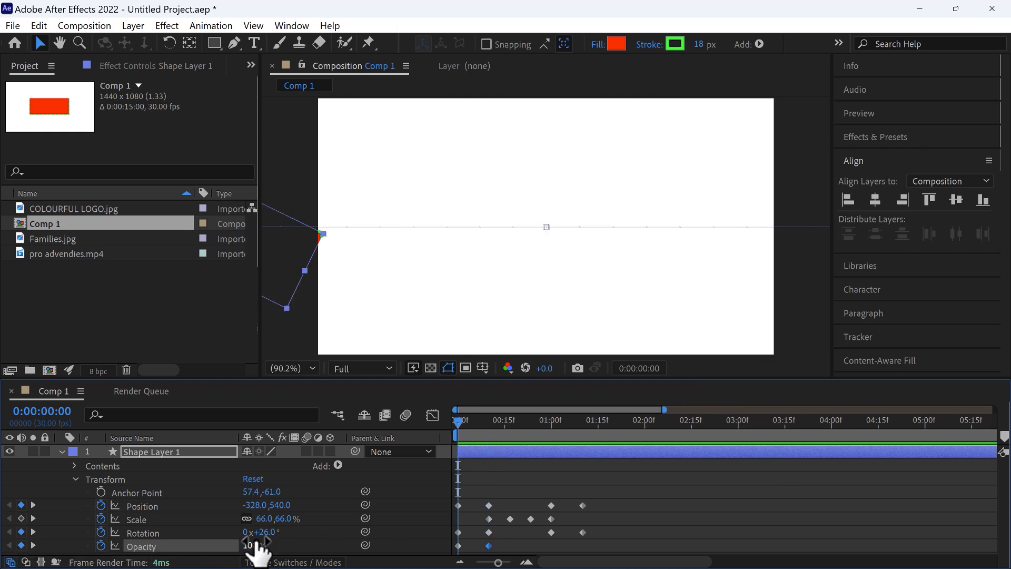
drag(257, 544, 250, 544)
drag(457, 421, 493, 440)
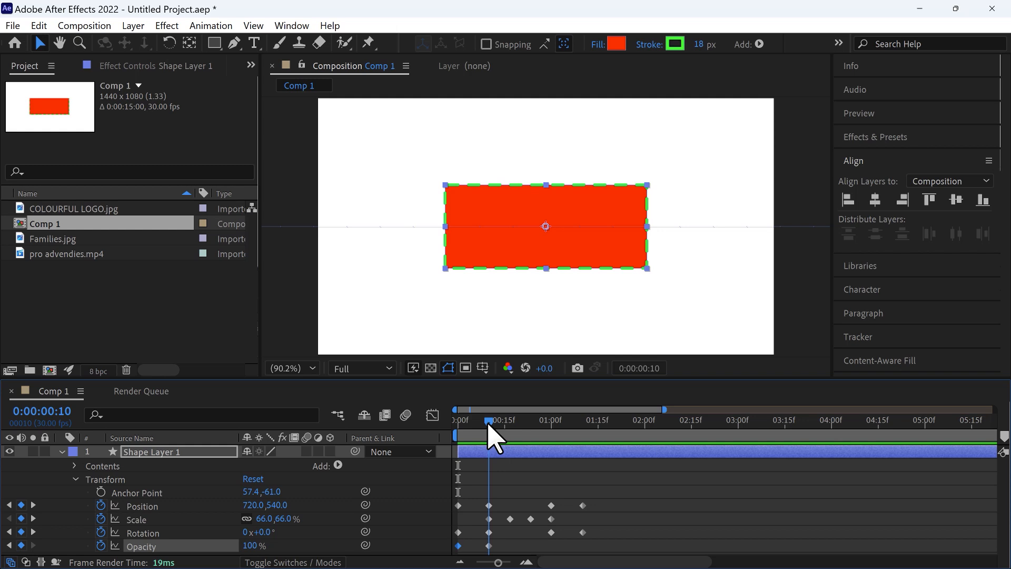
- Add a 100% Opacity keyframe for Shape Layer 1 at 0:00:01:00 and set the Opacity to 0% at 0:00:01:10
drag(491, 429, 557, 452)
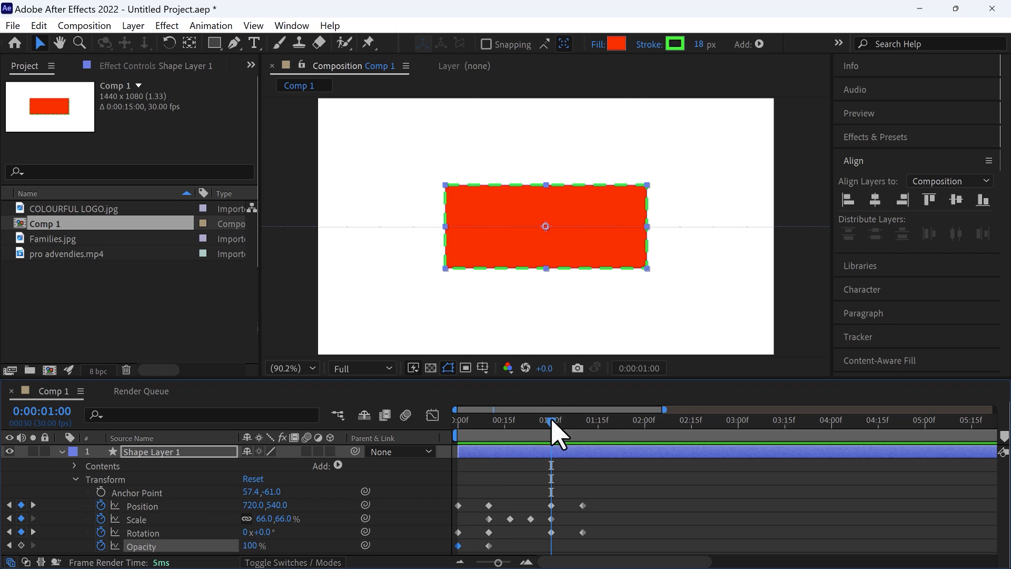
drag(555, 415, 552, 443)
click(21, 545)
drag(552, 429, 582, 434)
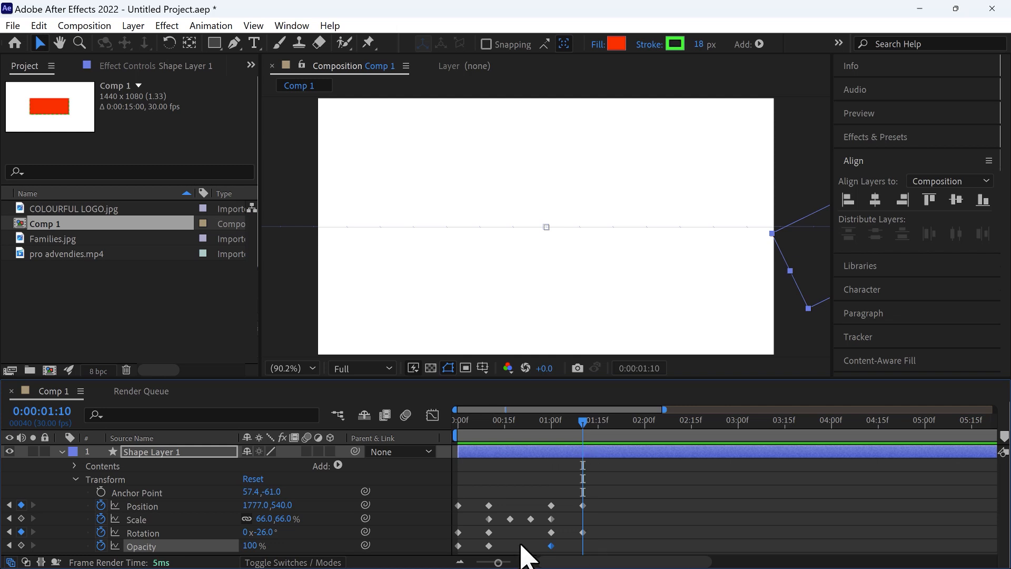
click(253, 546)
text(0)
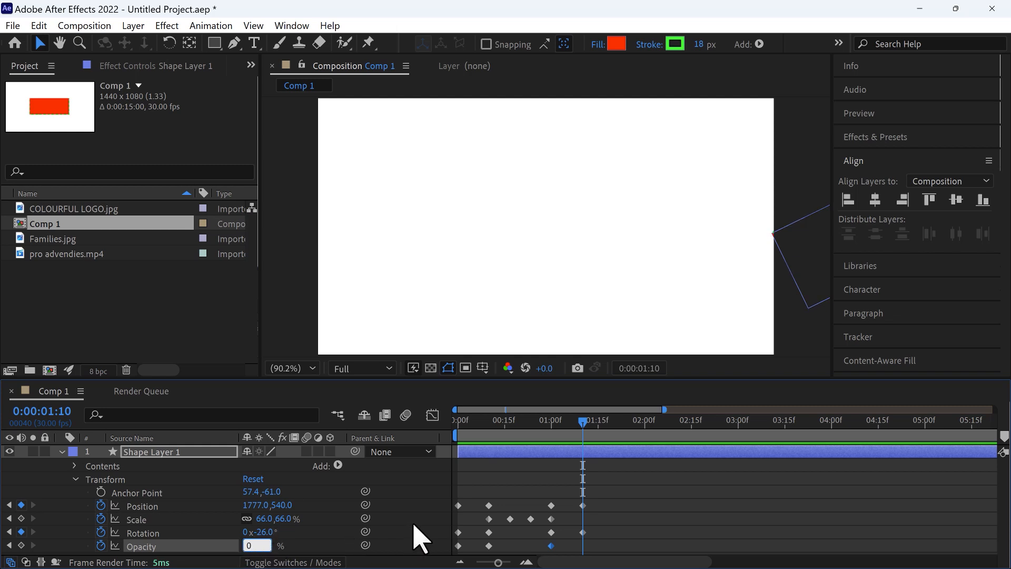
click(418, 537)
- Preview the rectangle's animation from the start and scrub through its pause and exit to check the opacity fades
drag(580, 418, 408, 452)
click(152, 451)
key(space)
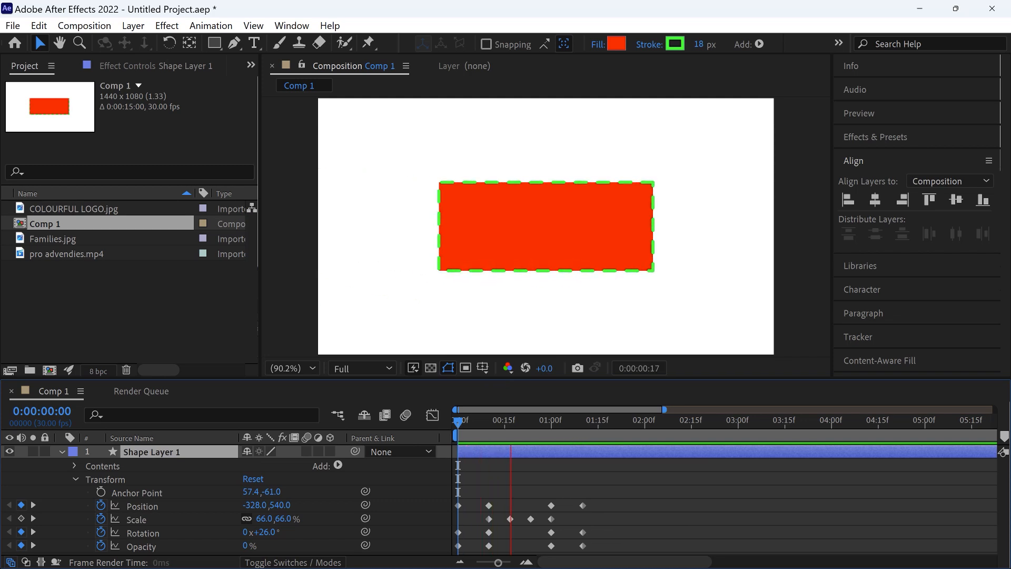
key(space)
drag(622, 416, 483, 424)
drag(484, 426, 583, 454)
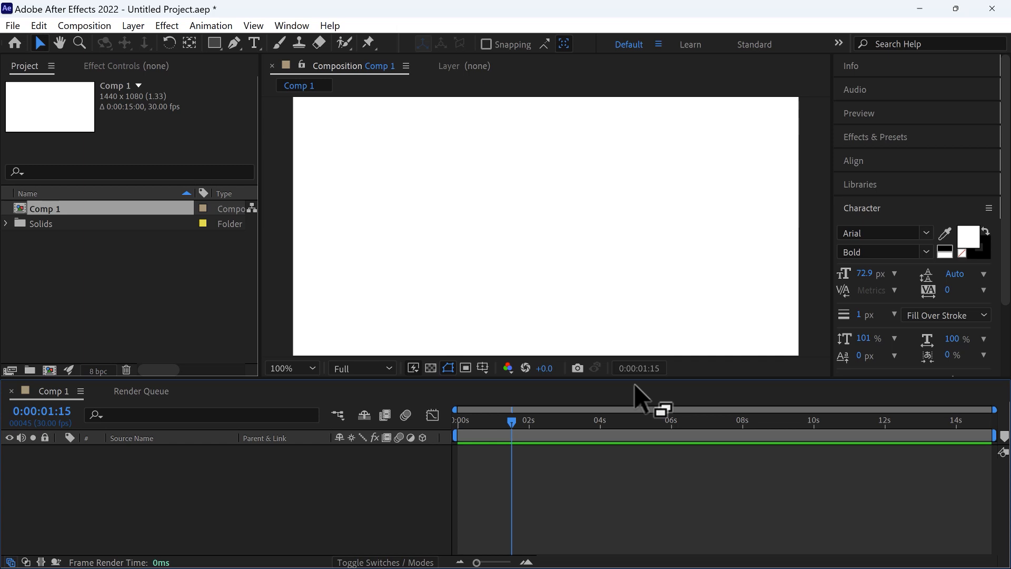
- Draw an unfilled circle with a 7 px red stroke near the lower middle of the empty Comp 1 using the Ellipse tool
key(Home)
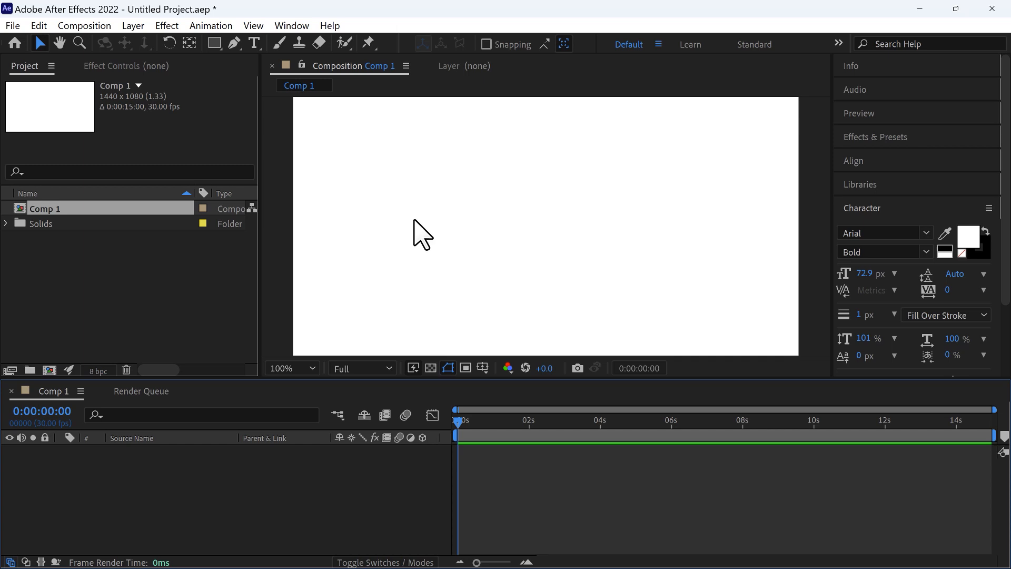
key(comma)
key(comma)
click(214, 43)
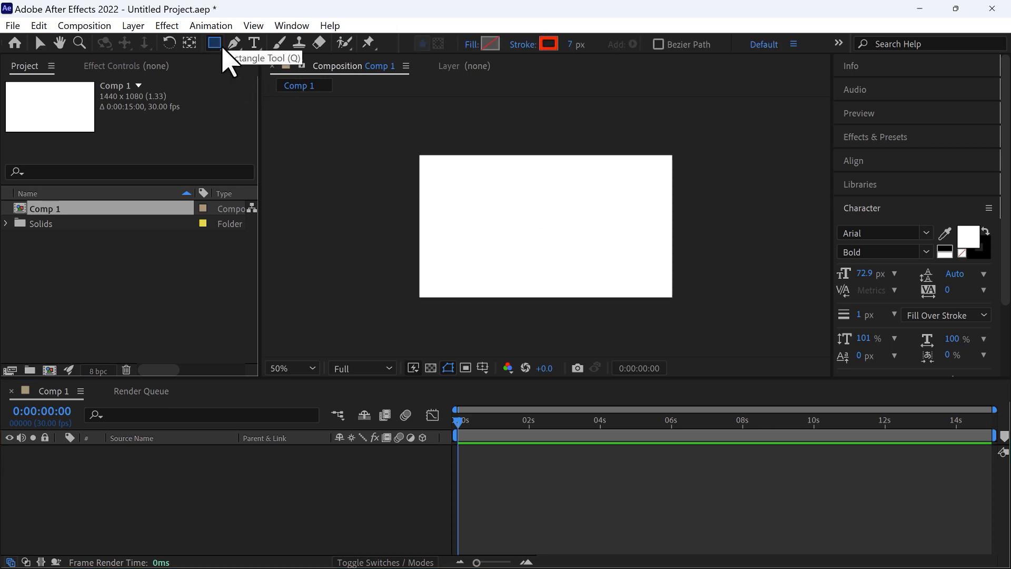
drag(223, 50, 283, 80)
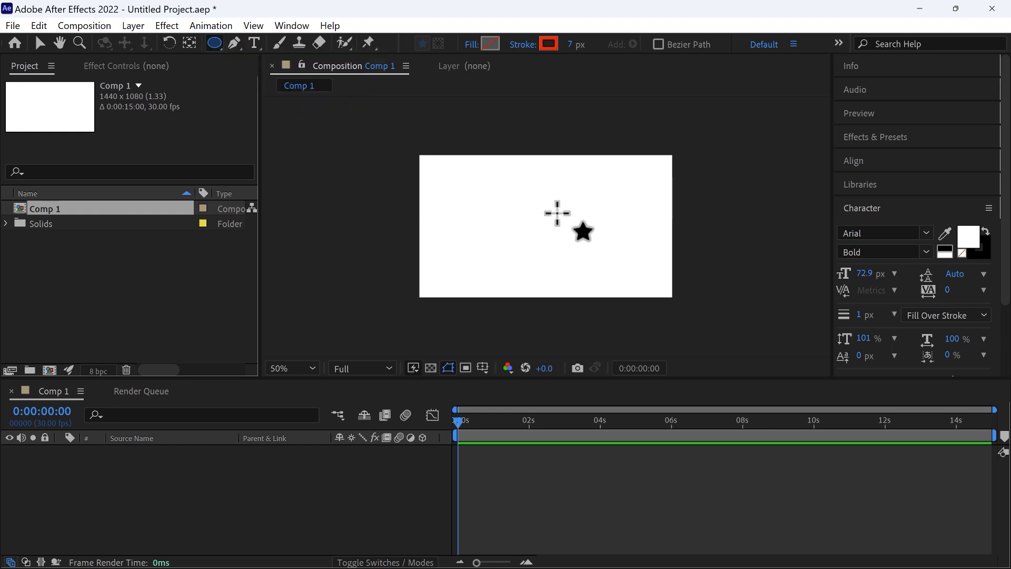
drag(479, 204, 558, 226)
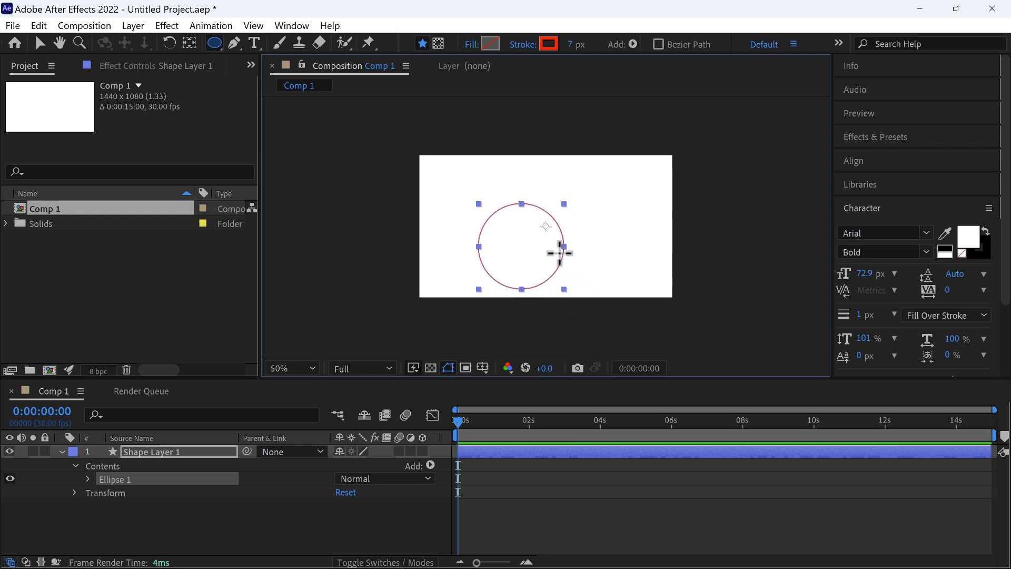
click(38, 42)
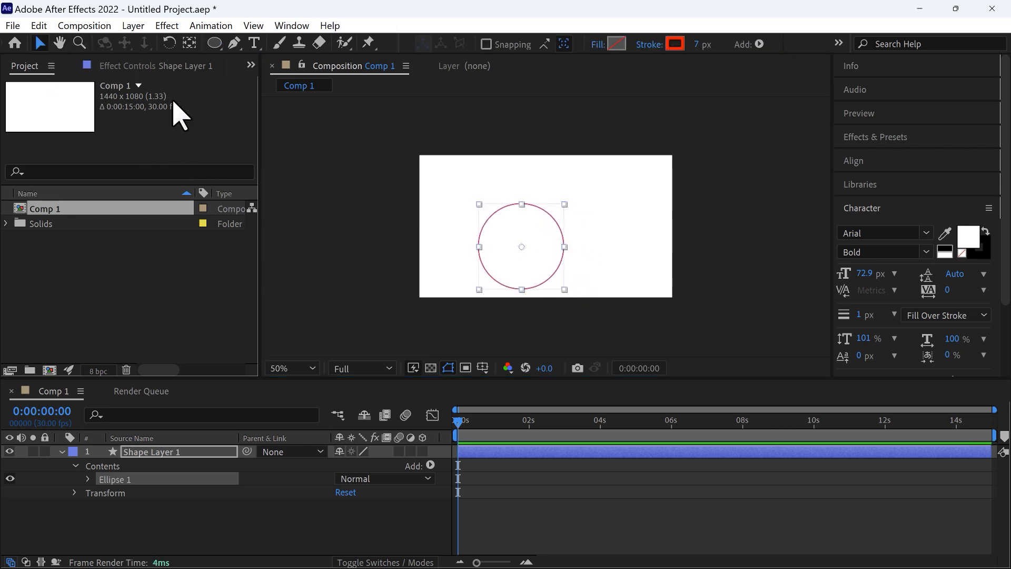
- Centre the circle horizontally and vertically in the composition, then deselect it
click(860, 161)
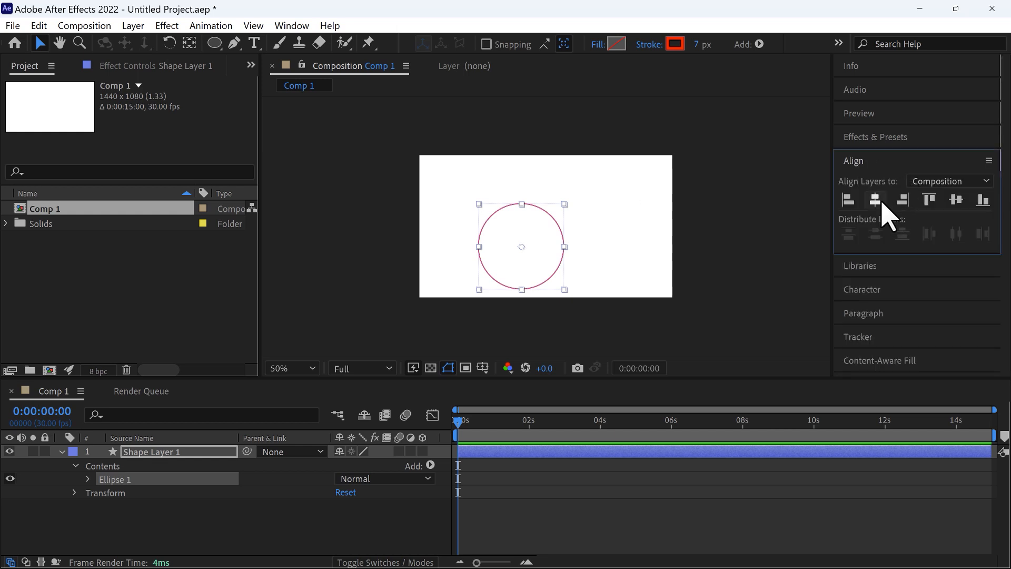
click(878, 200)
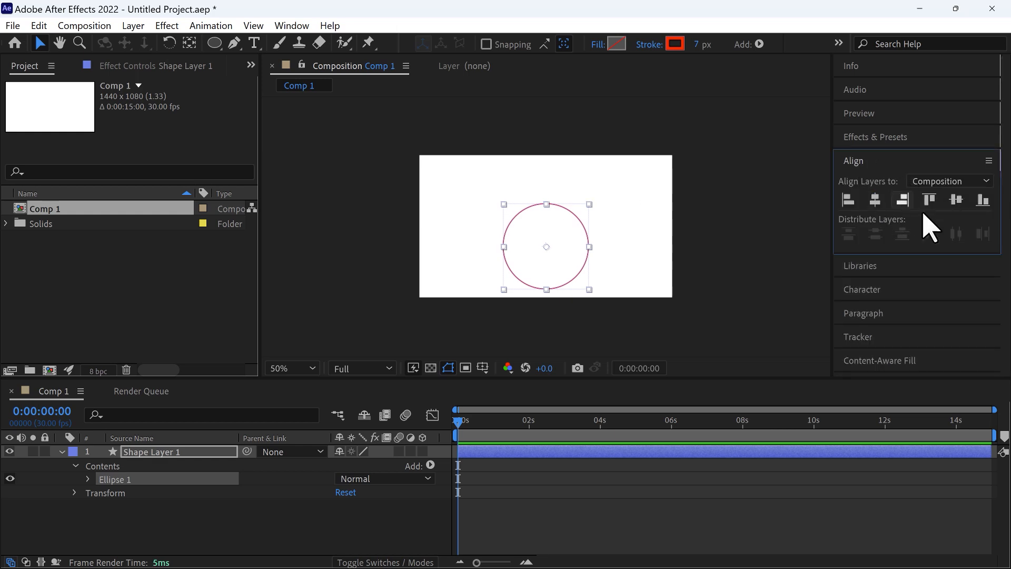
click(957, 201)
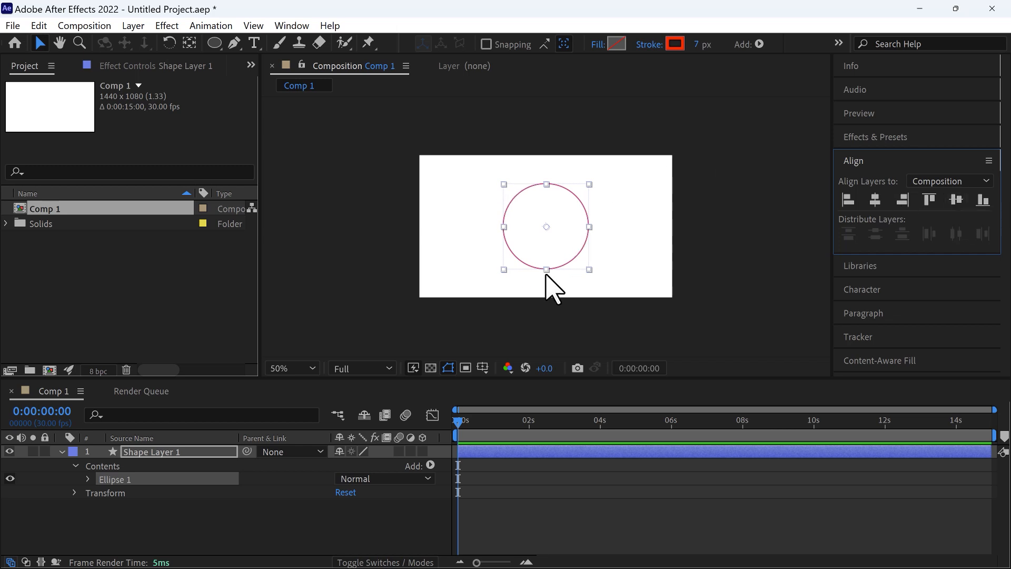
scroll(548, 284, up, 2)
scroll(584, 295, down, 2)
click(721, 199)
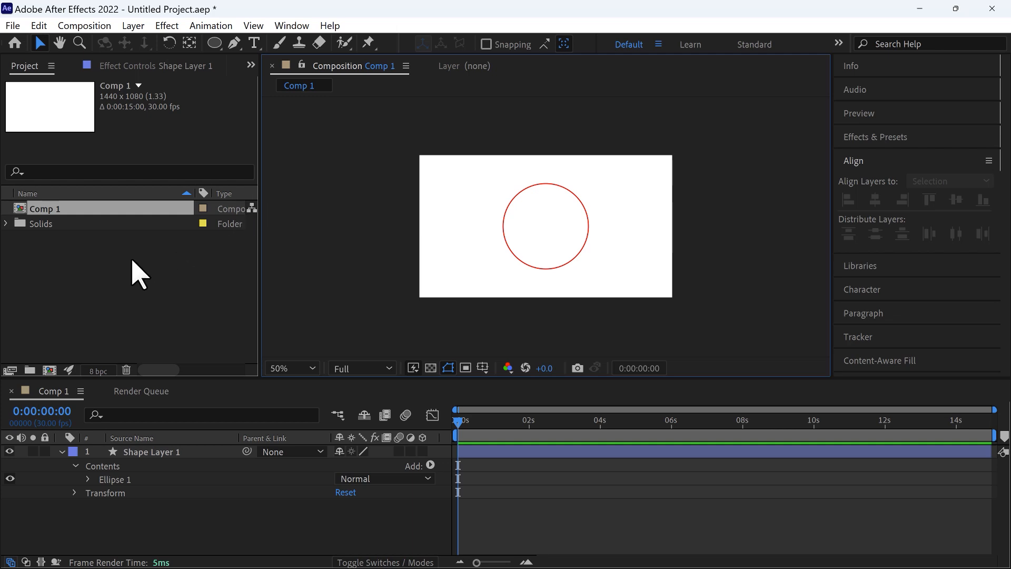
- Import COLOURFUL LOGO.jpg from the averdies folder and place it as a layer below Shape Layer 1
click(120, 270)
double_click(121, 270)
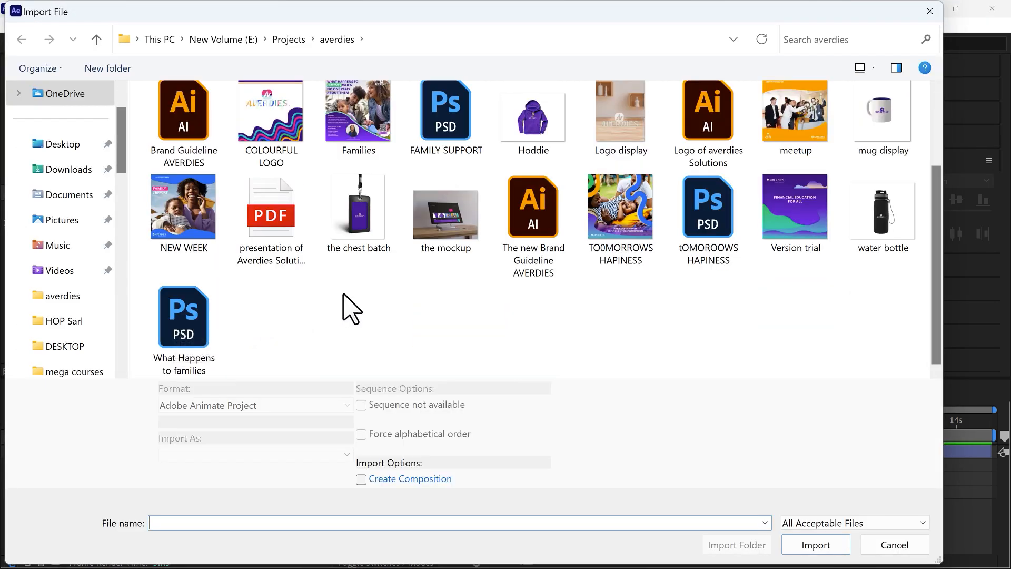
scroll(331, 311, up, 2)
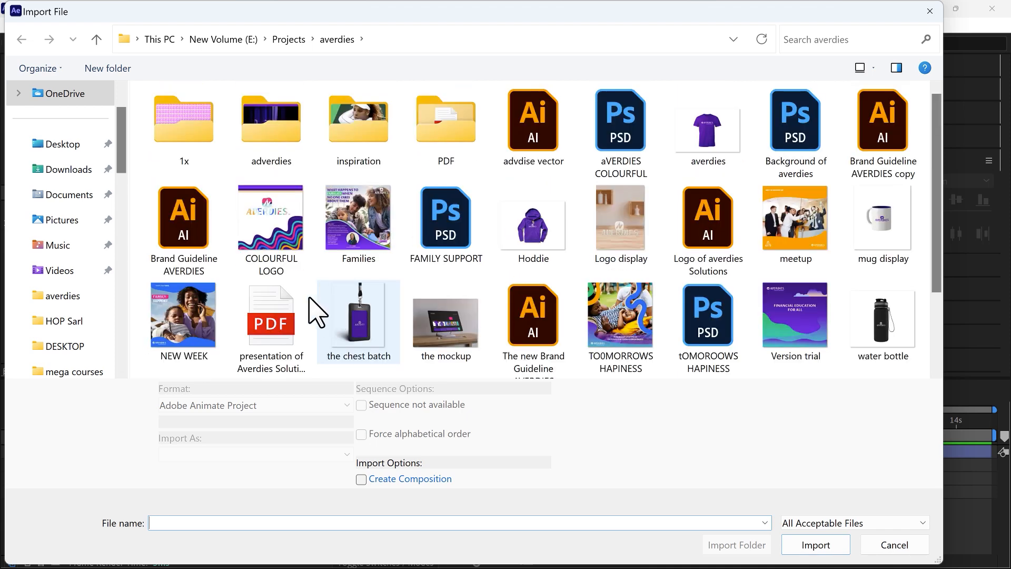
click(273, 216)
double_click(279, 232)
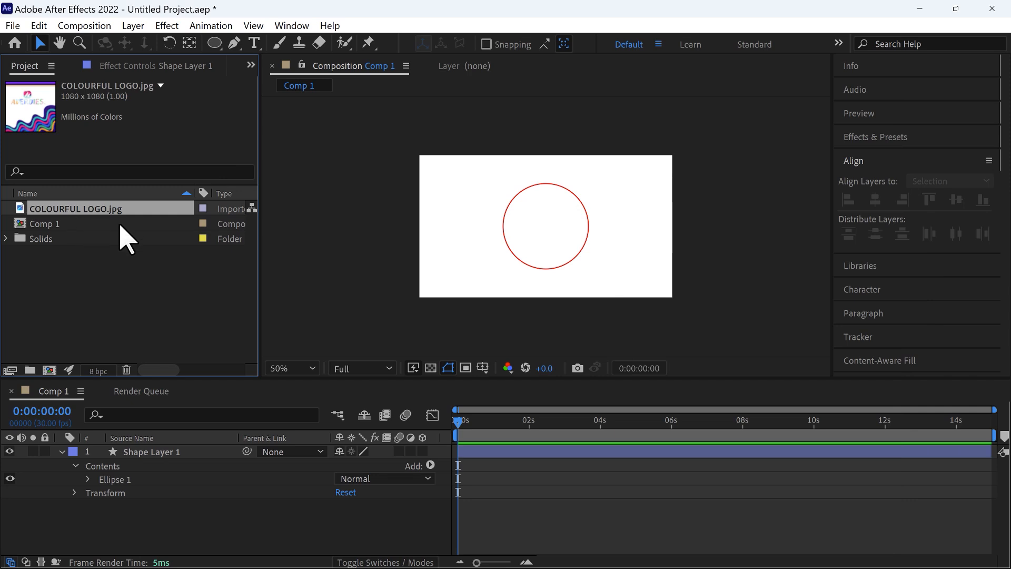
drag(67, 208, 157, 507)
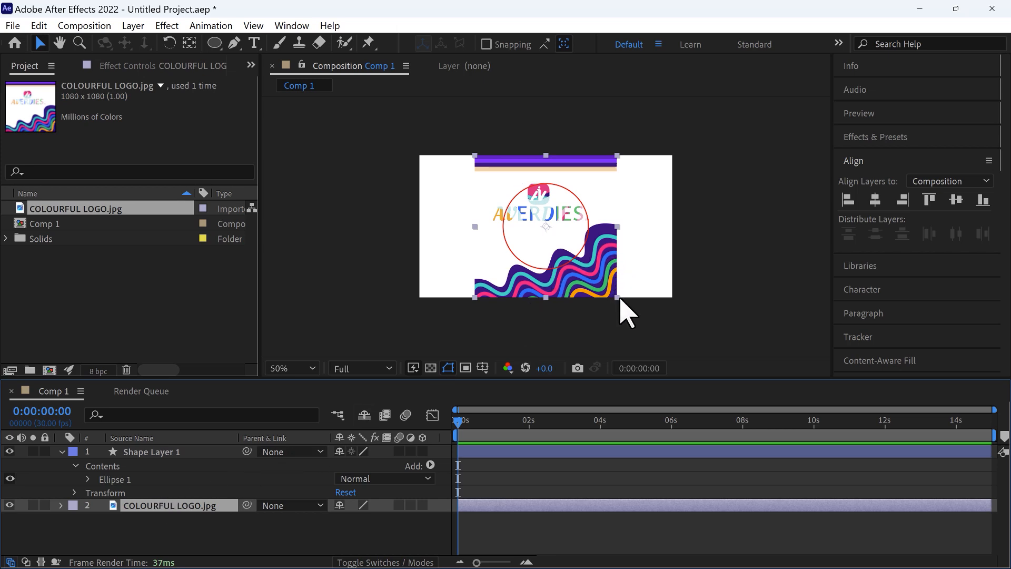
- Scale the COLOURFUL LOGO.jpg layer down to 73% and hide Shape Layer 1
key(s)
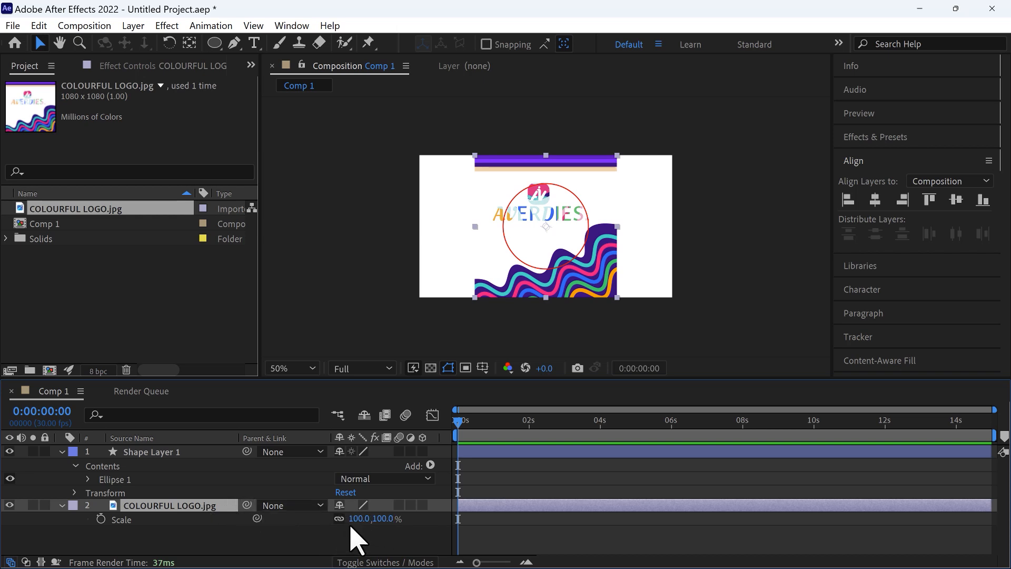
drag(367, 520, 352, 520)
click(575, 276)
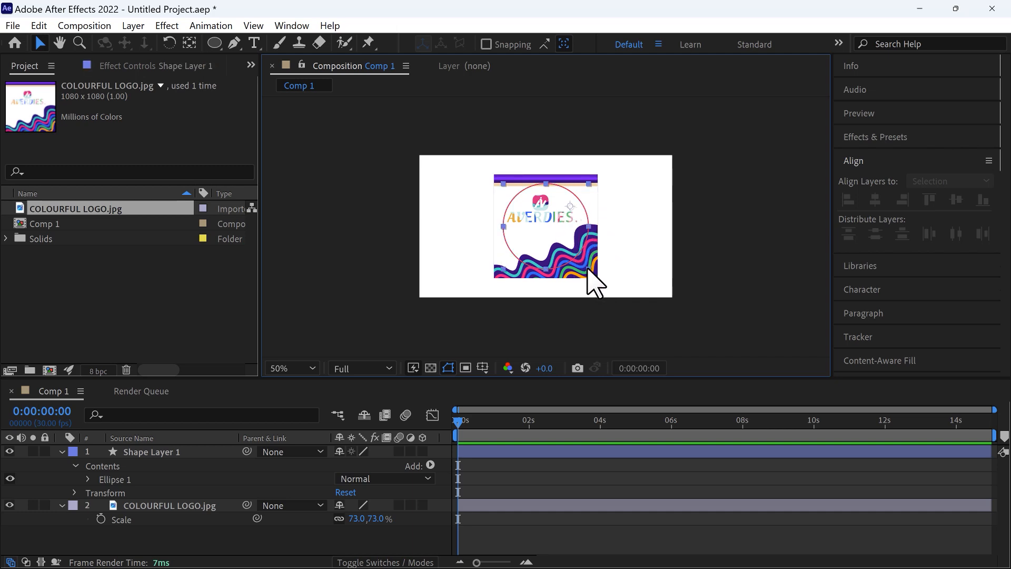
click(588, 269)
click(658, 219)
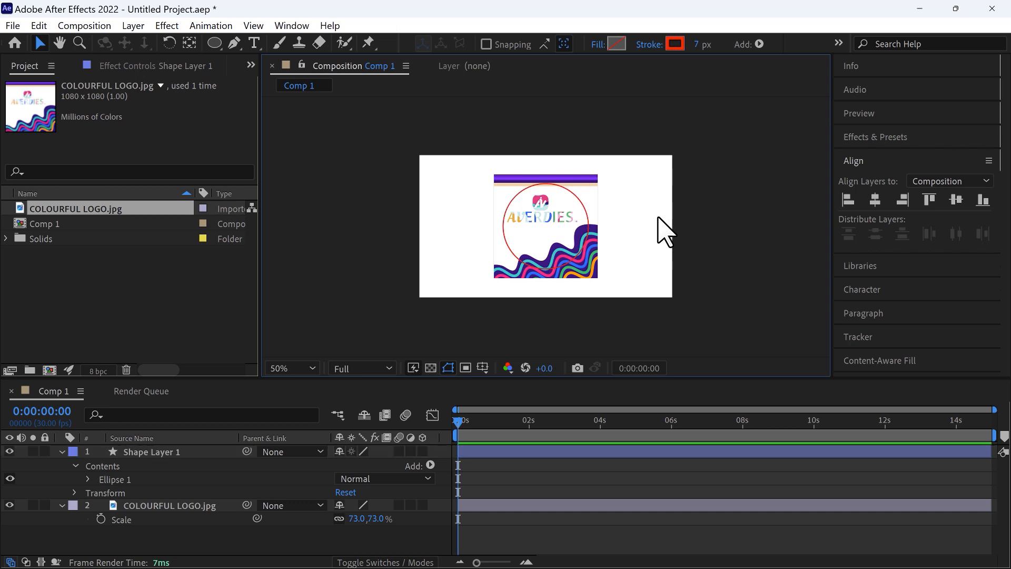
click(130, 505)
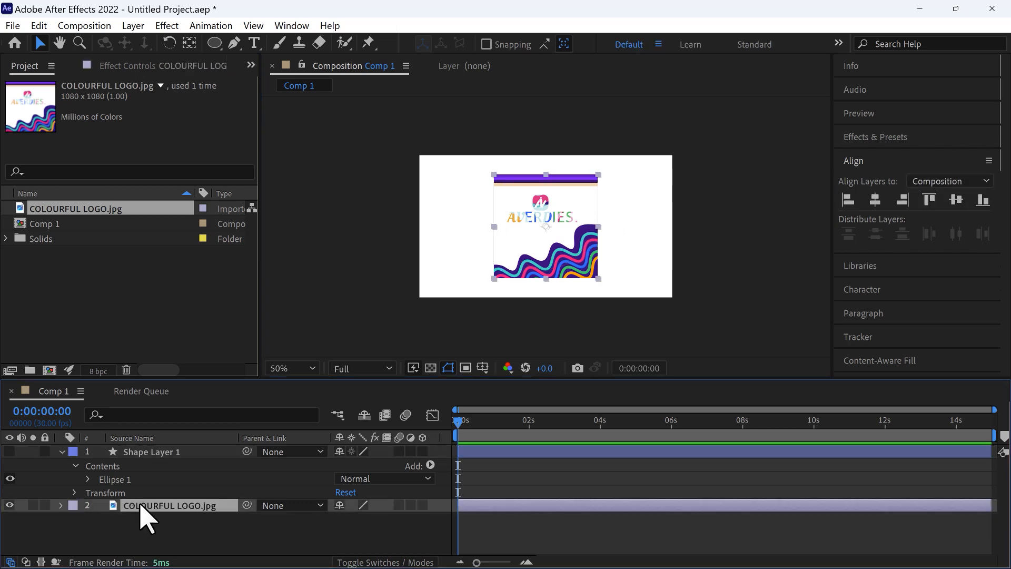
- Draw a circular mask around the logo on the COLOURFUL LOGO.jpg layer with the Ellipse tool
click(214, 43)
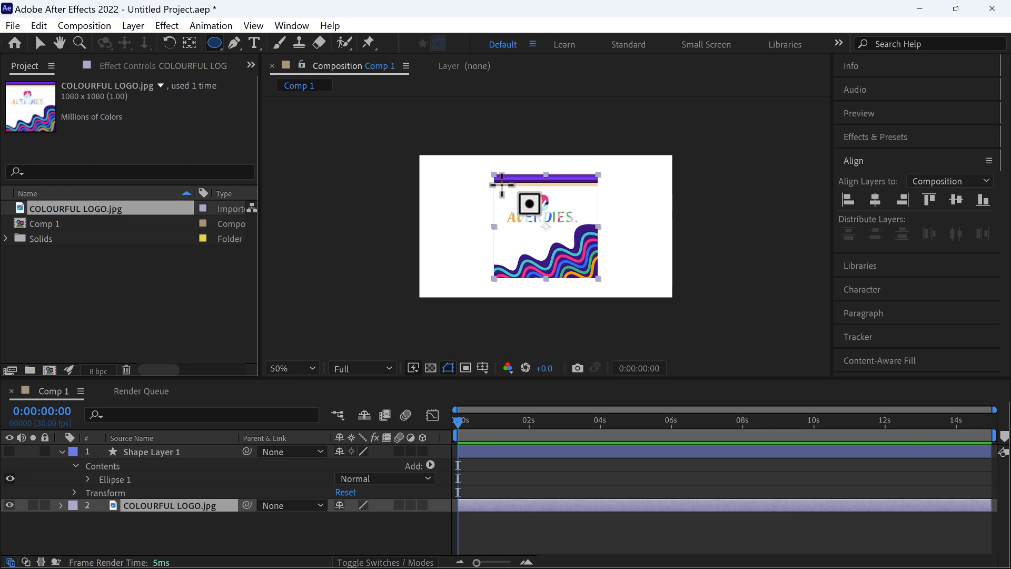
drag(502, 184, 581, 211)
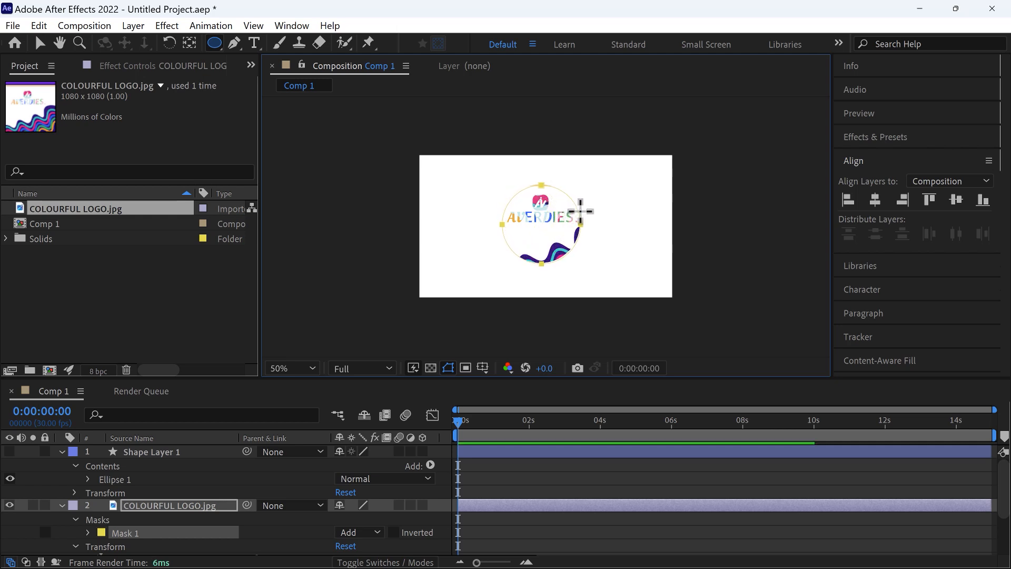
click(40, 43)
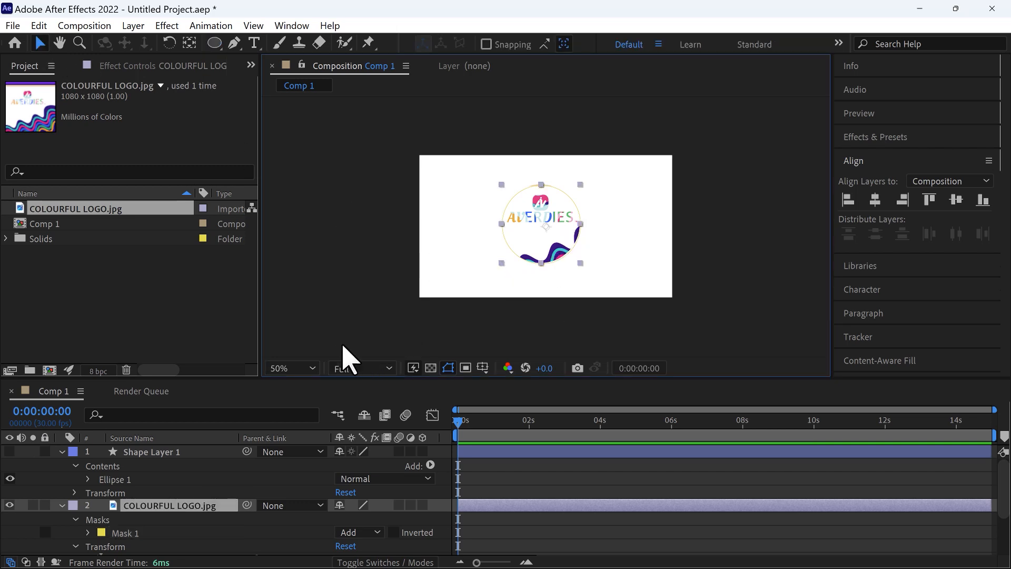
- Reveal the properties of Mask 1 and enable Mask Path keyframing at 0:00:00:00
scroll(283, 491, down, 3)
scroll(153, 500, up, 2)
scroll(136, 511, up, 2)
scroll(148, 532, down, 3)
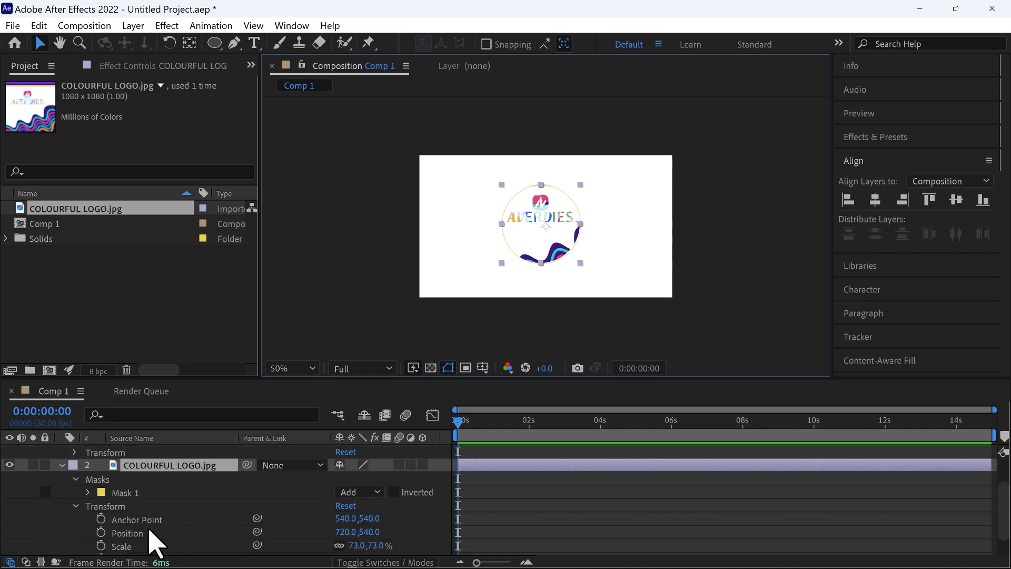
click(87, 493)
click(125, 492)
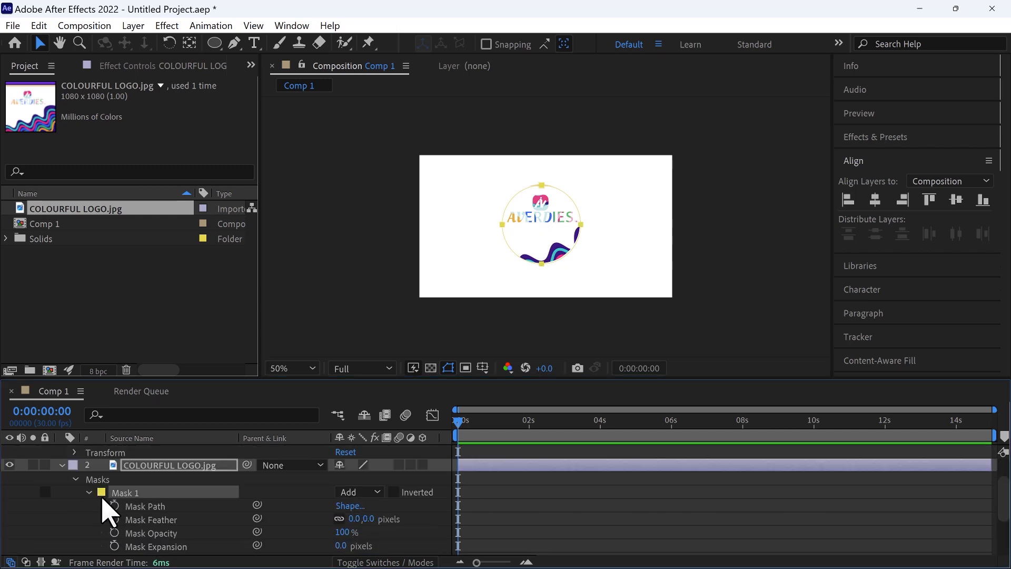
scroll(124, 527, up, 3)
scroll(153, 532, down, 5)
scroll(157, 521, up, 3)
click(161, 509)
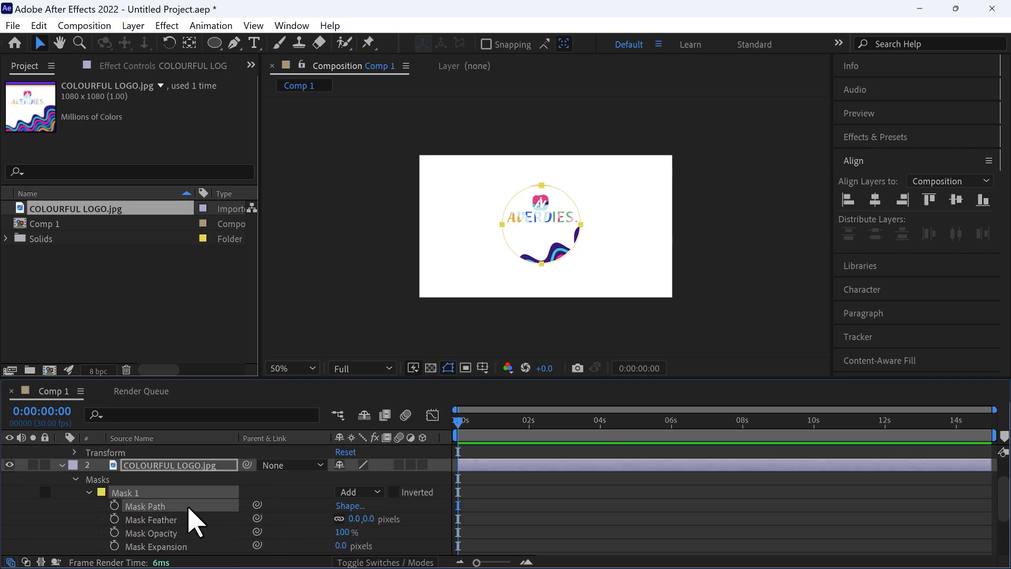
click(114, 505)
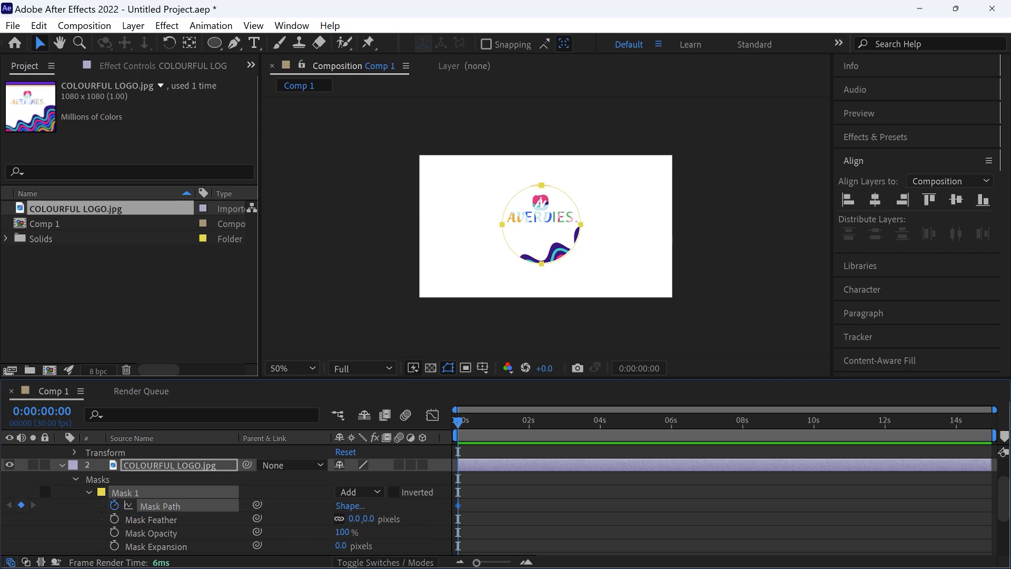
- Move the circular mask upward over the image's top edge at 0:00:00:10 to add a second Mask Path keyframe
key(shift+Page_Down)
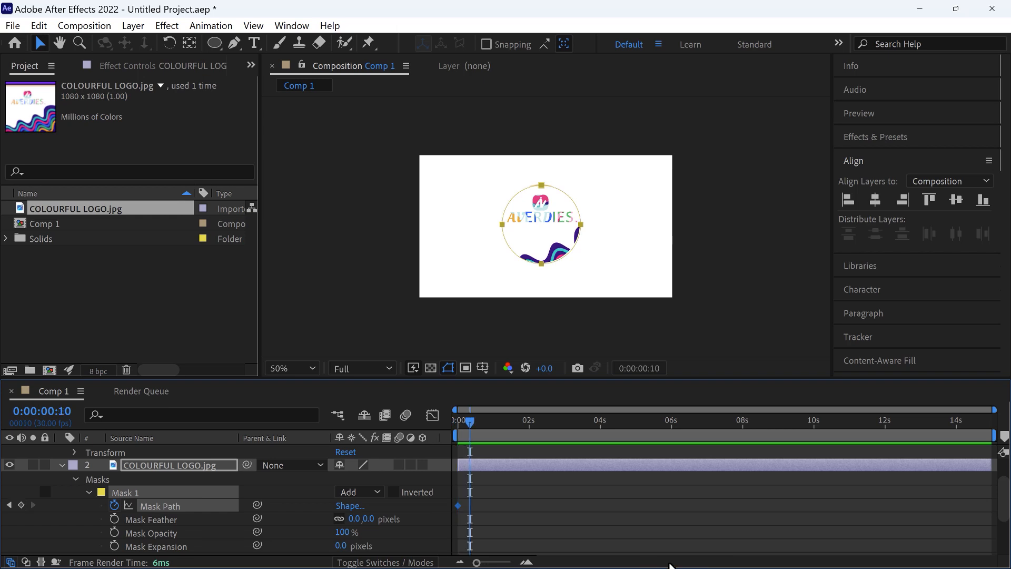
click(605, 514)
drag(553, 195, 556, 151)
- Preview the mask movement from the start of the composition and return to 0:00:00:00
drag(470, 424, 451, 440)
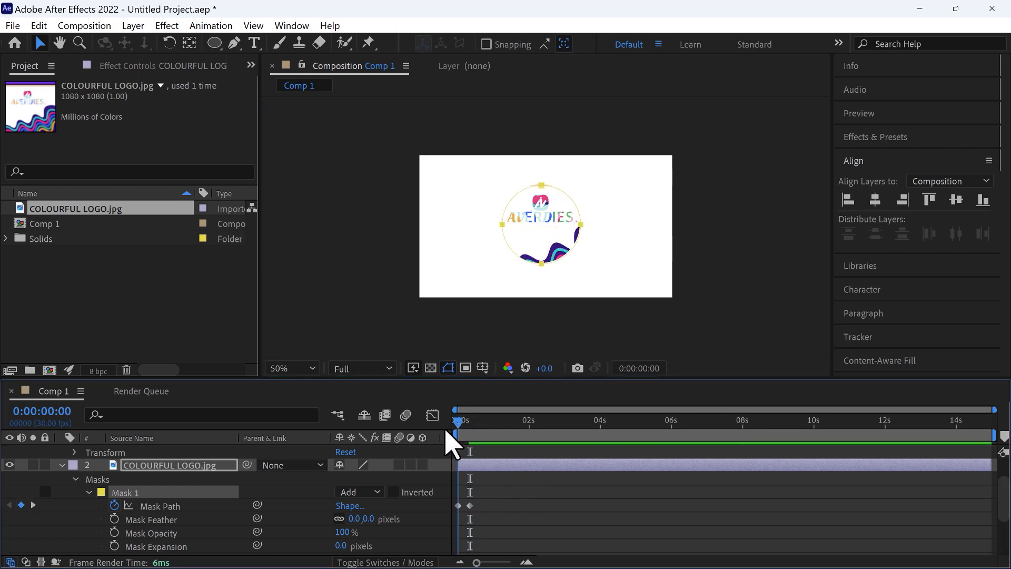
key(space)
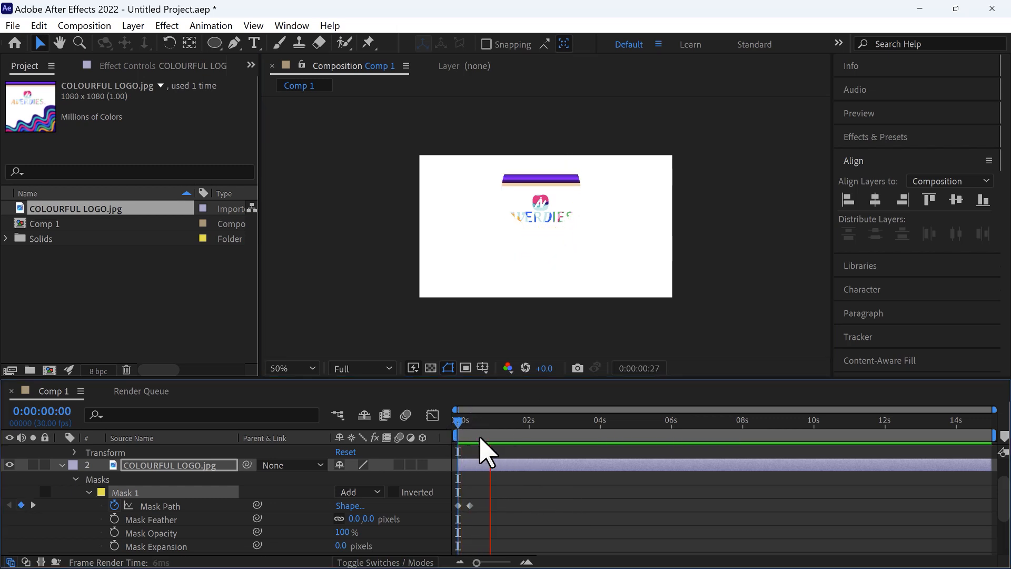
drag(490, 432, 449, 436)
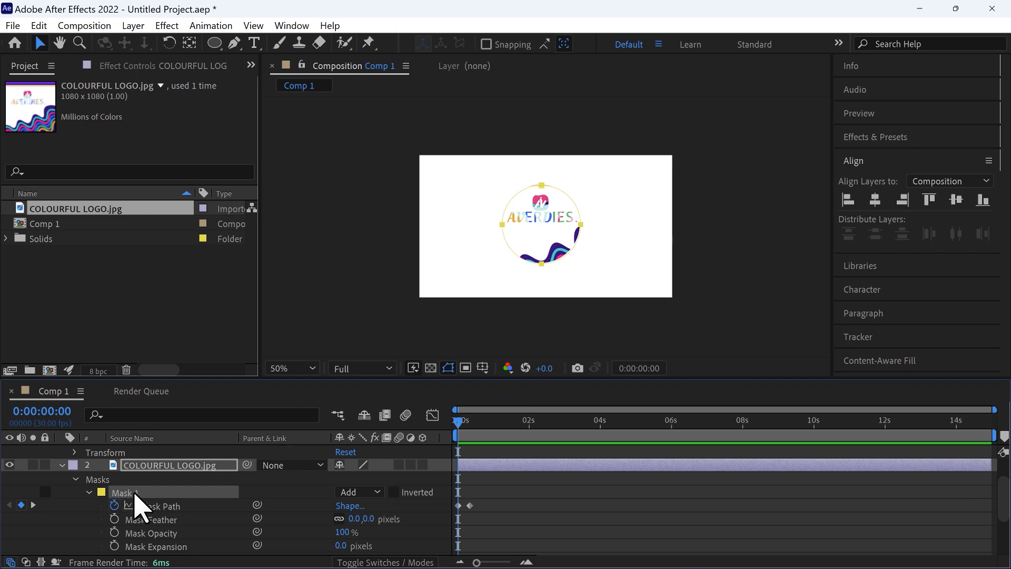
- Delete Mask 1 from the COLOURFUL LOGO.jpg layer
click(138, 507)
key(Delete)
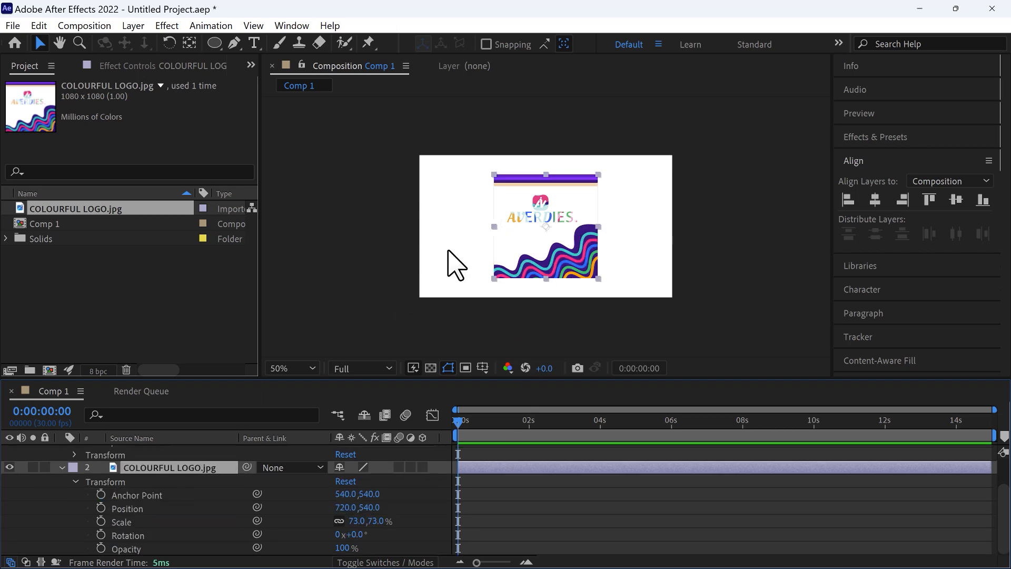
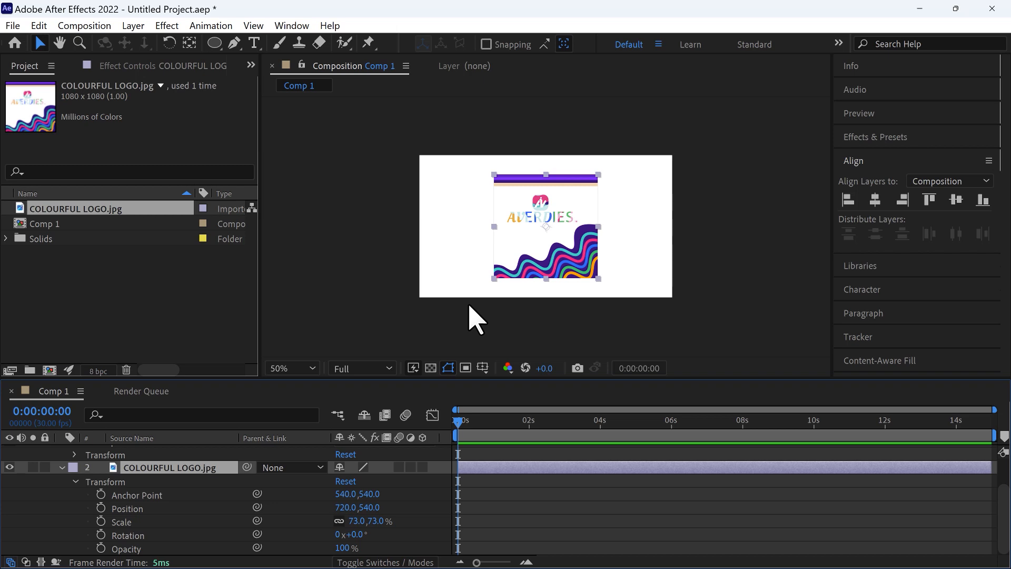
- Undo back past the logo image's import and draw an open five-point spiral path from the composition's top edge with the Pen tool
key(ctrl+z)
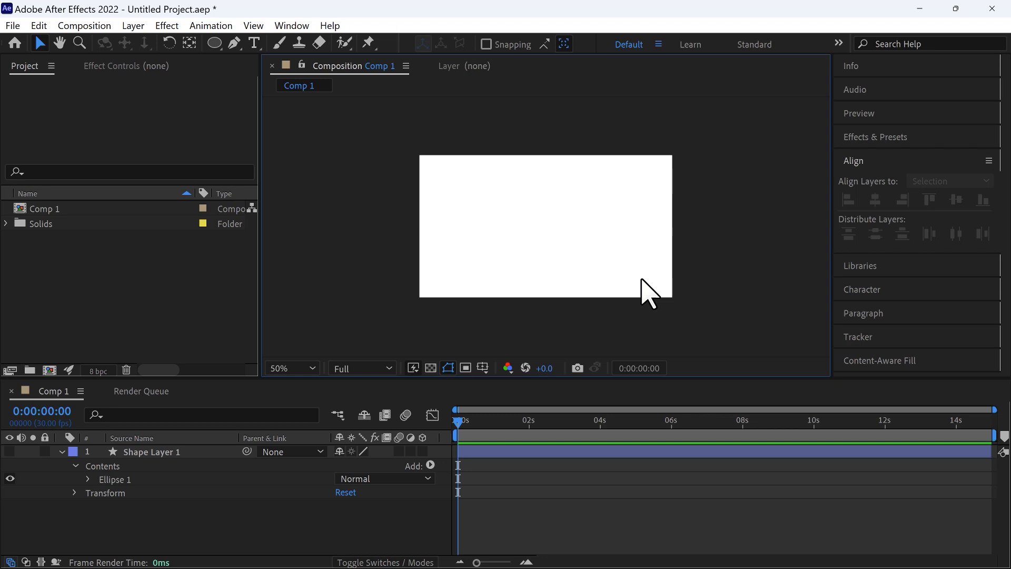
click(234, 43)
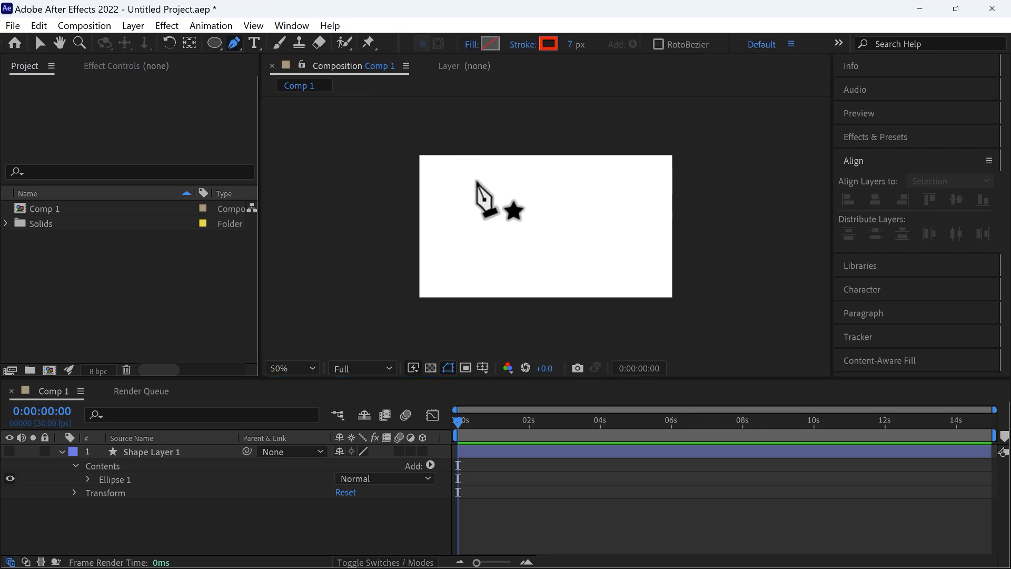
click(516, 156)
drag(461, 230, 494, 260)
drag(585, 267, 643, 242)
drag(652, 203, 624, 175)
drag(546, 201, 542, 208)
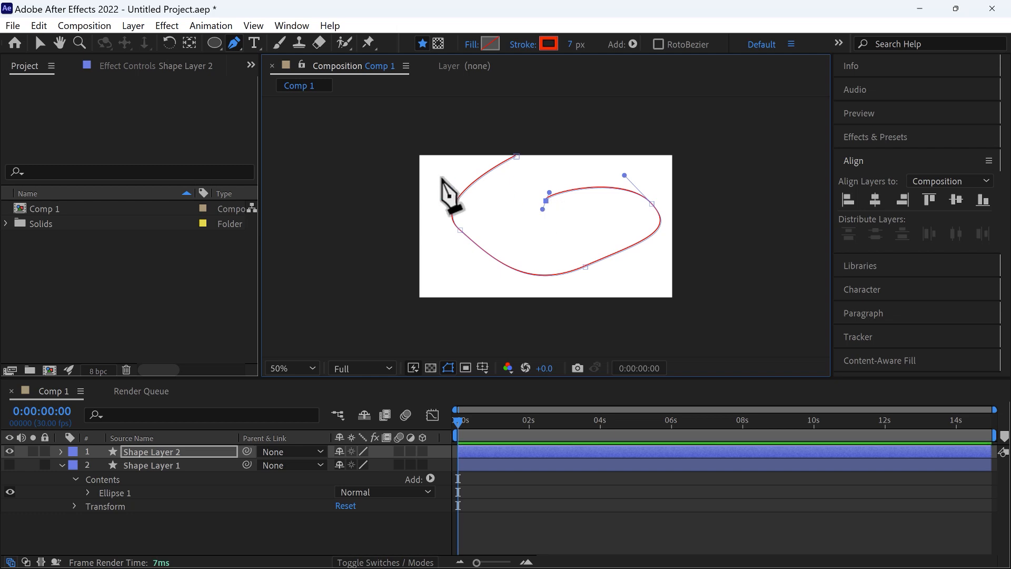
- Reshape the spiral path by repositioning its points and adjusting the direction handles of its lower-left point
key(v)
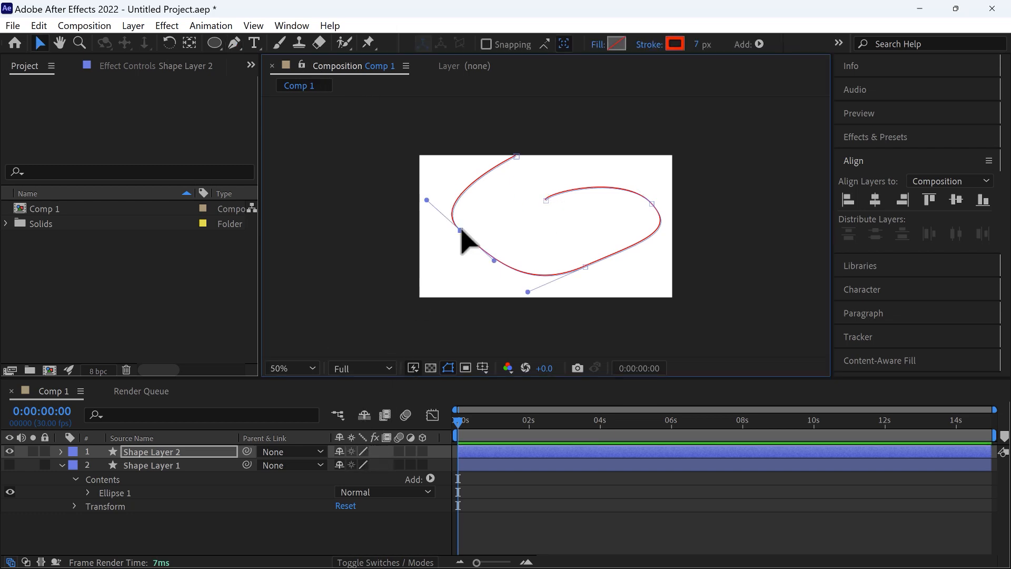
key(g)
drag(462, 230, 455, 244)
drag(585, 267, 594, 273)
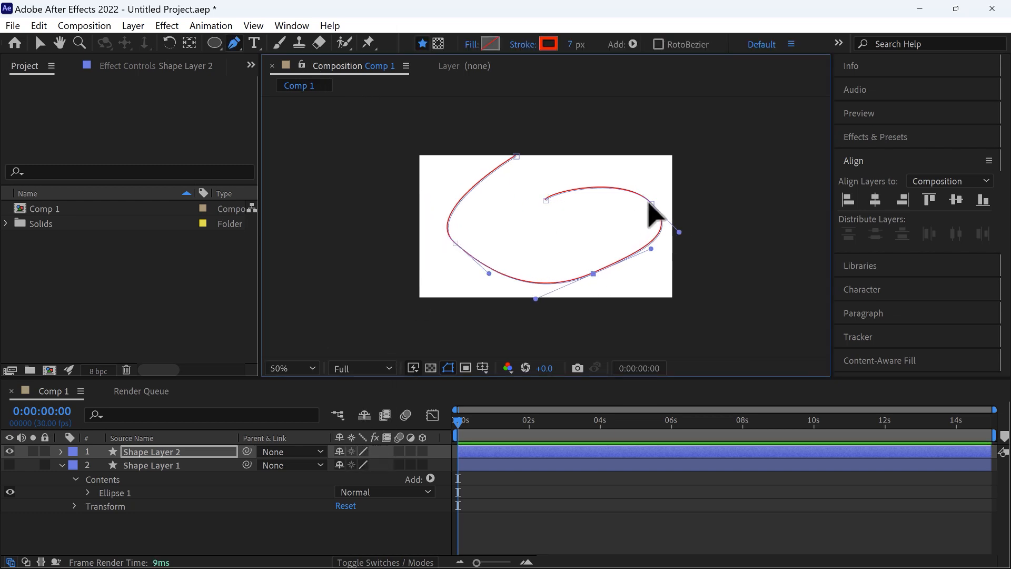
drag(653, 203, 639, 199)
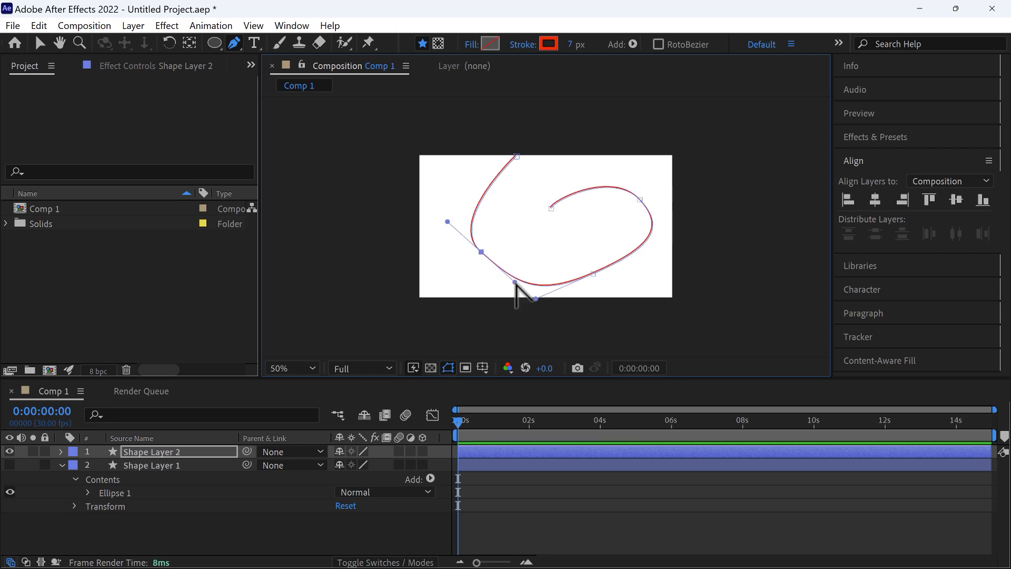
mouse_move(516, 283)
mouse_down()
mouse_move(509, 294)
mouse_move(504, 277)
mouse_up()
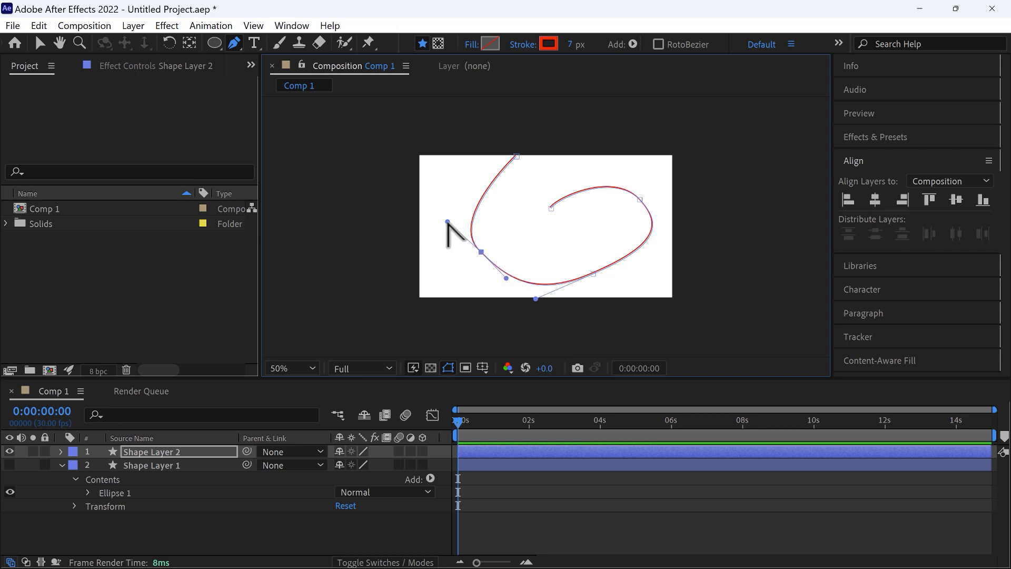
drag(447, 222, 464, 198)
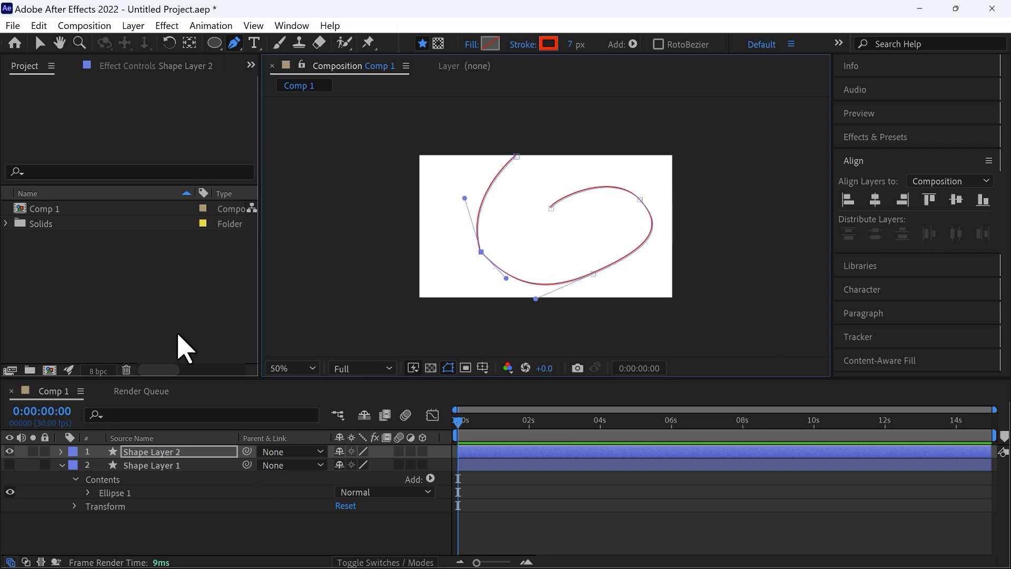
click(39, 43)
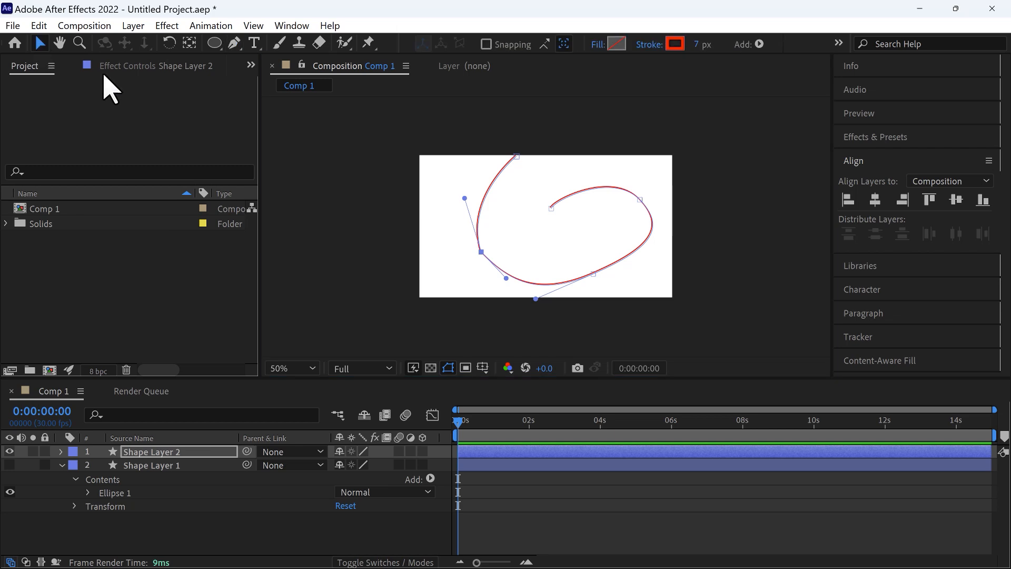
click(331, 225)
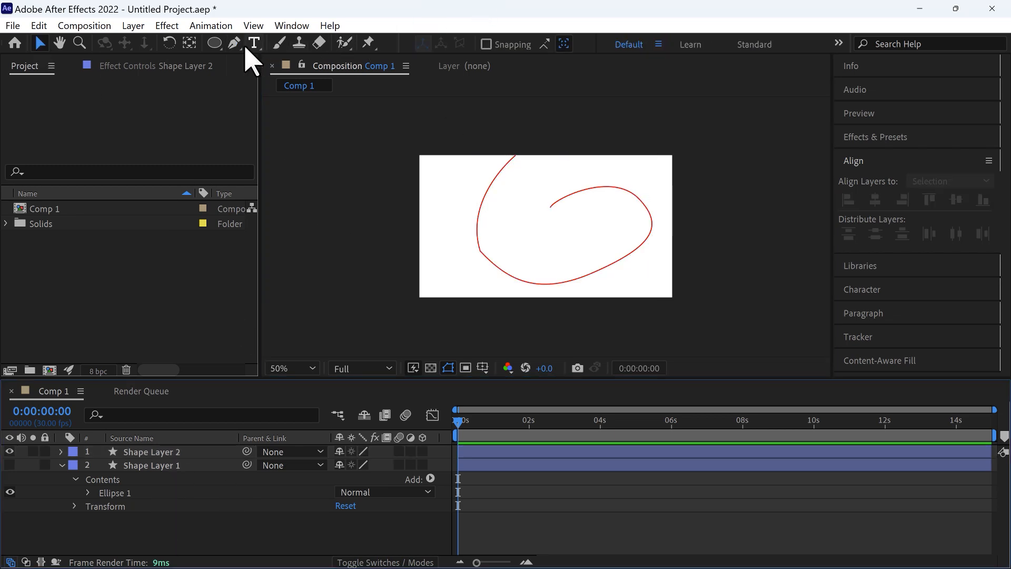
- Draw a small upright rectangle at the composition's upper edge near the path's start and set its stroke colour to blue
click(214, 43)
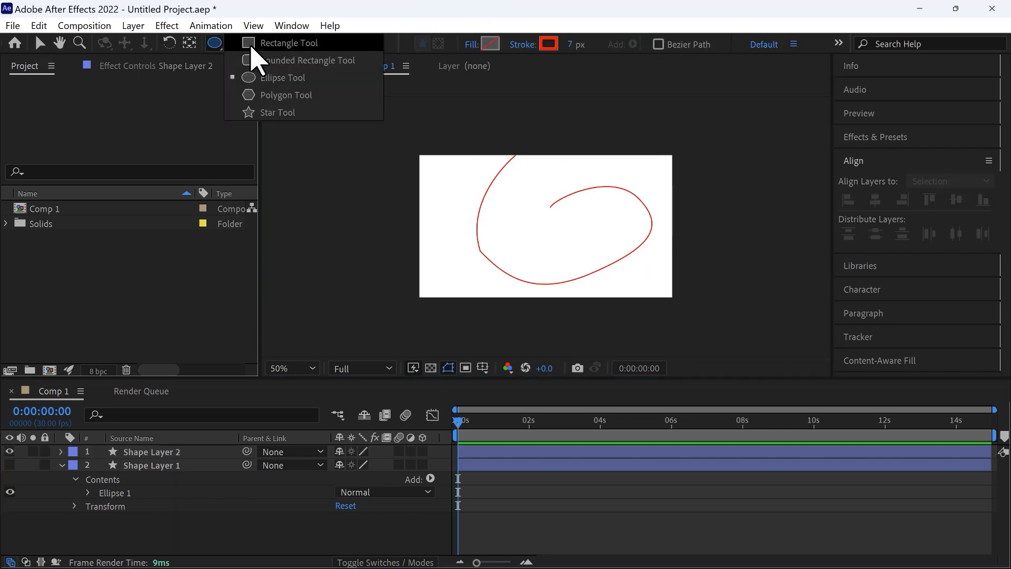
click(252, 45)
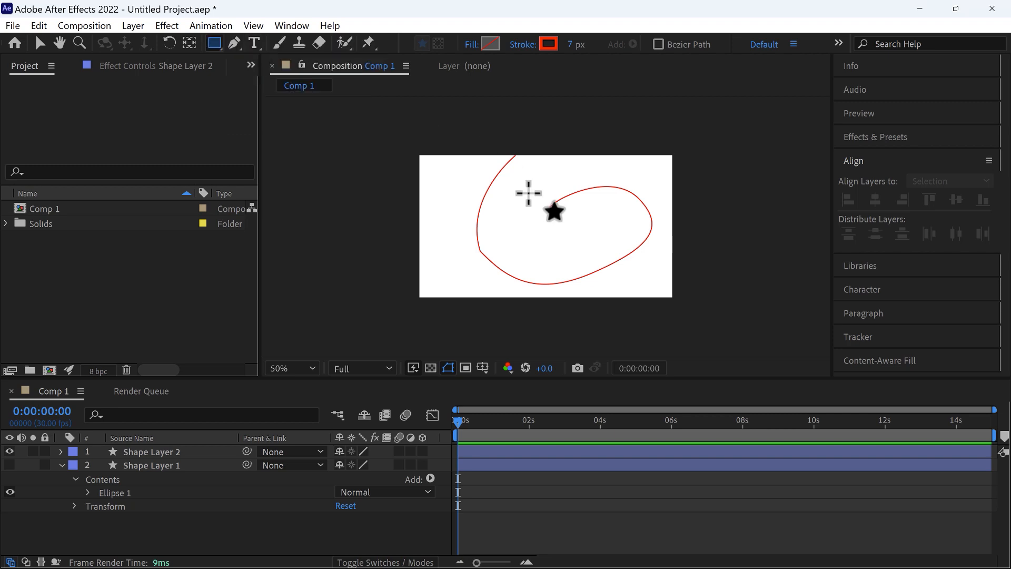
drag(464, 155, 474, 176)
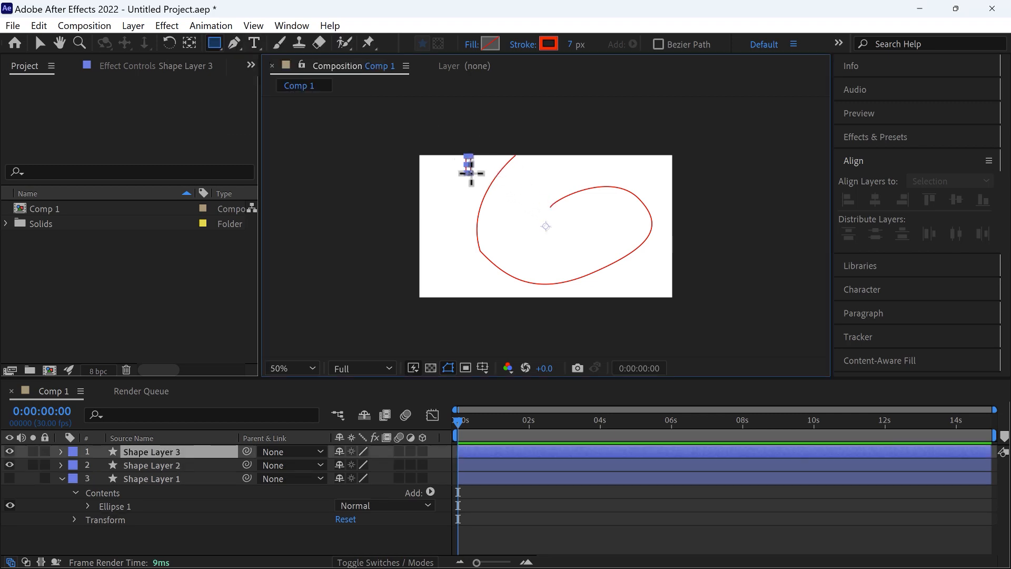
click(548, 44)
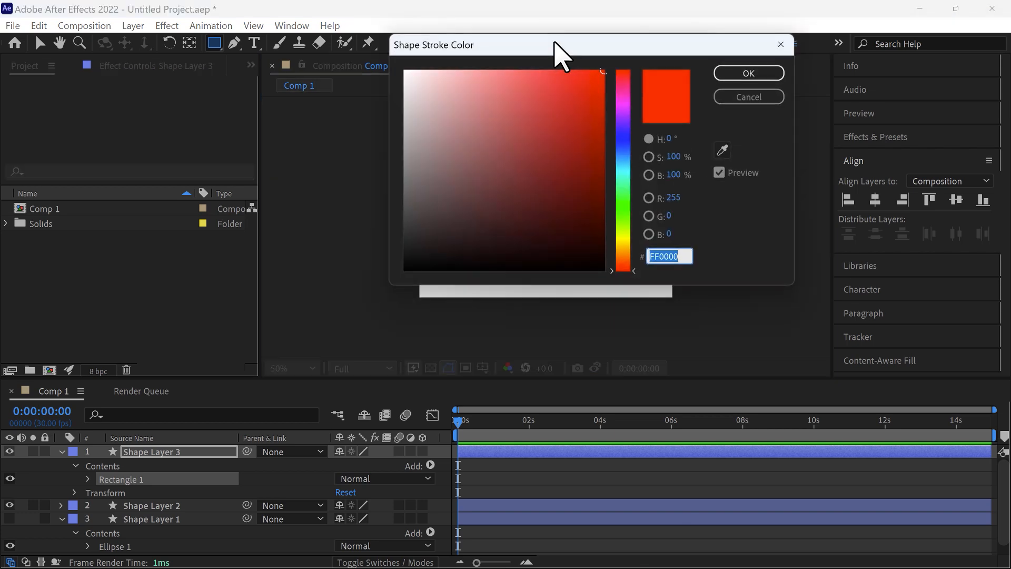
click(623, 145)
click(729, 75)
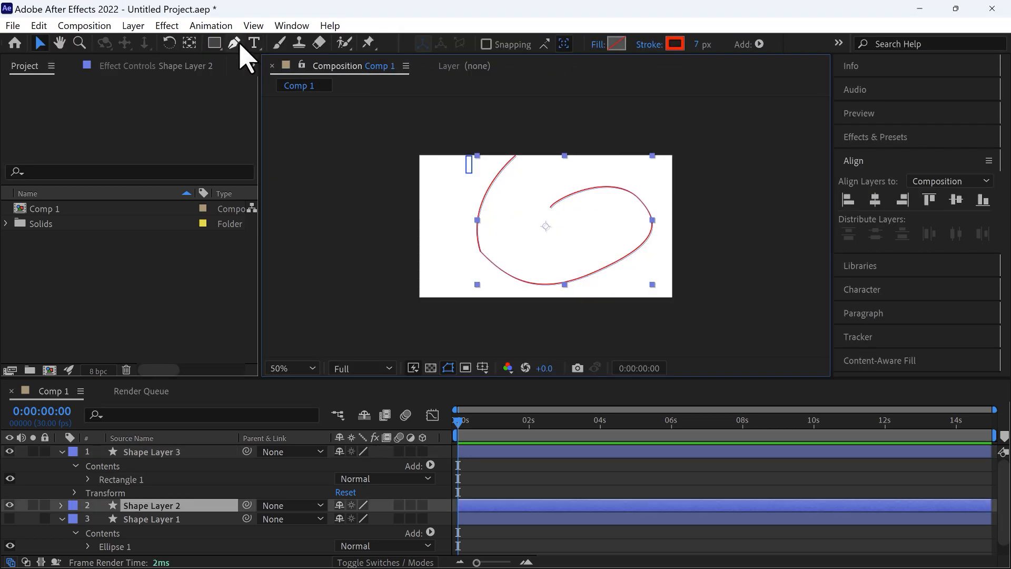
- Smooth the corner at the spiral path's lower-left point by pulling out new direction handles with the Pen tool
click(234, 43)
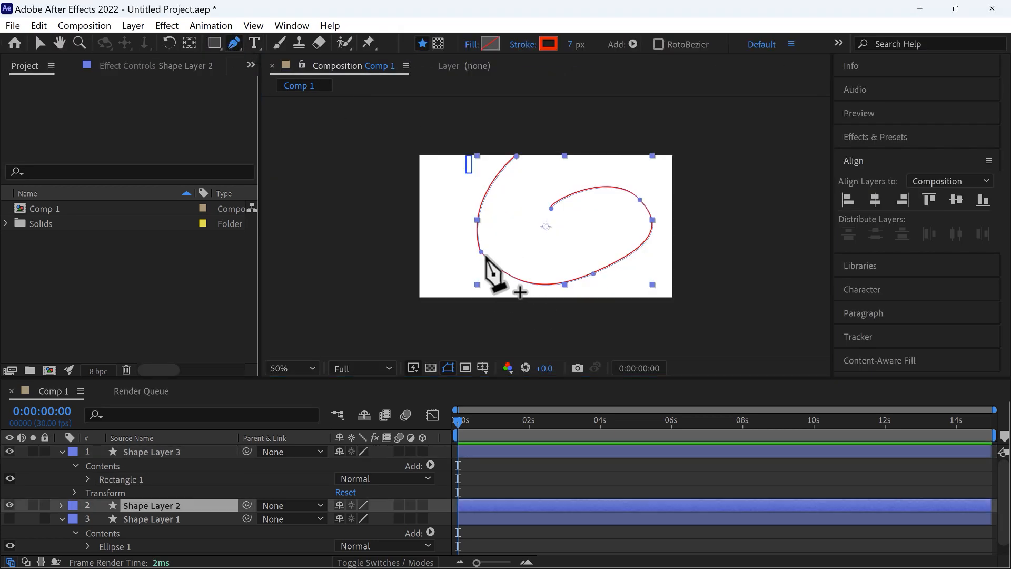
key(slash)
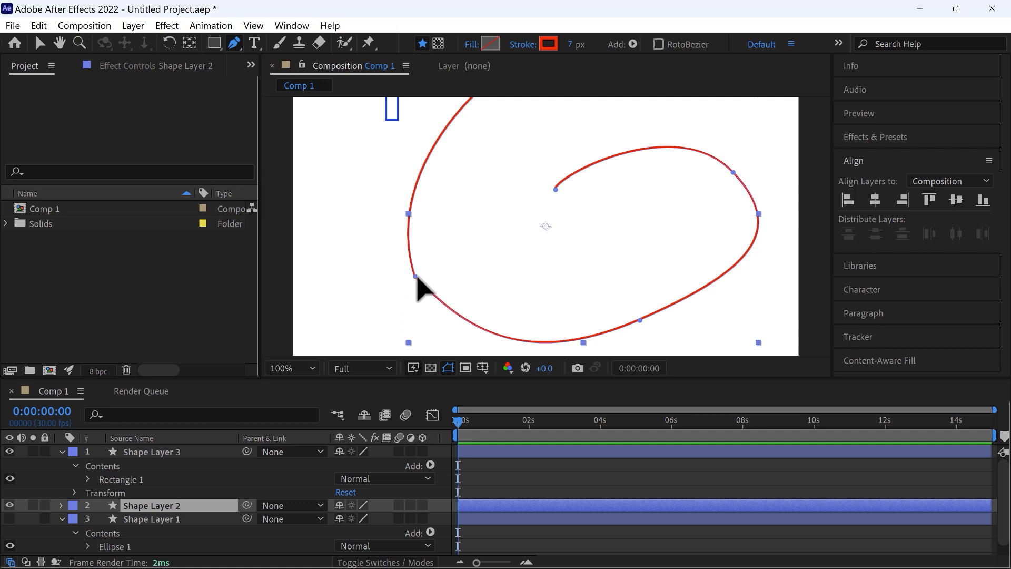
drag(415, 277, 468, 338)
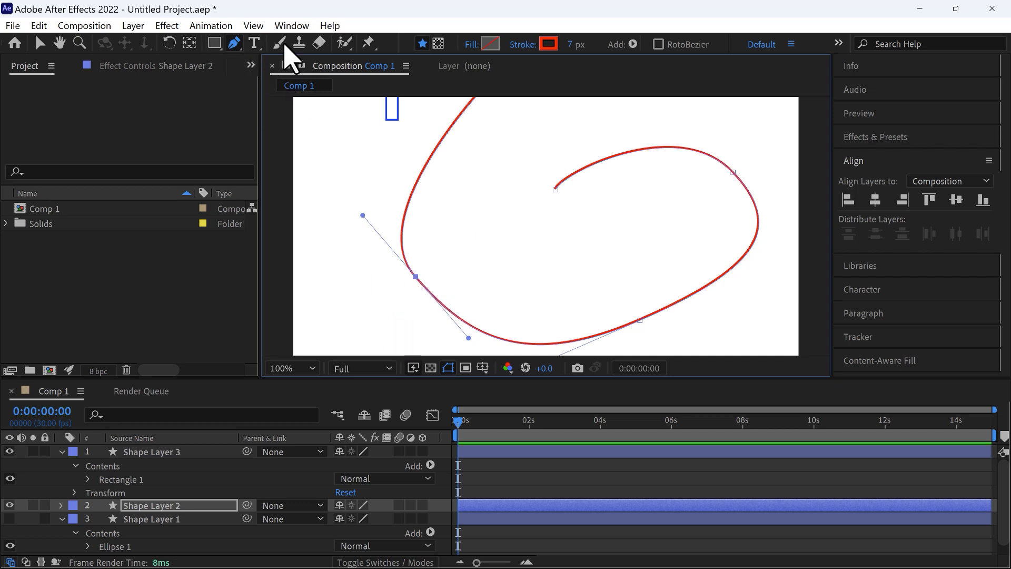
click(40, 43)
click(380, 257)
key(comma)
key(comma)
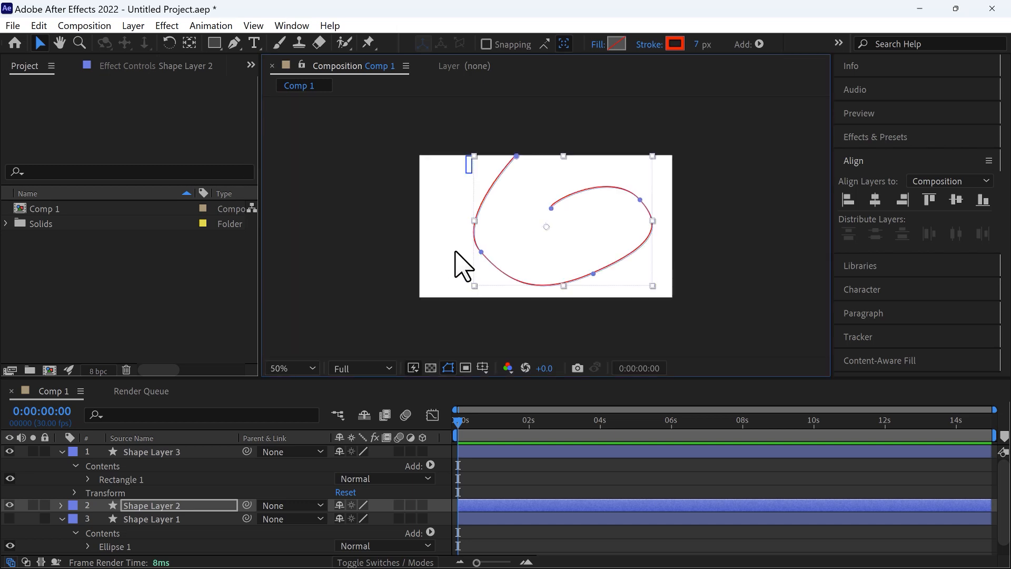
click(412, 266)
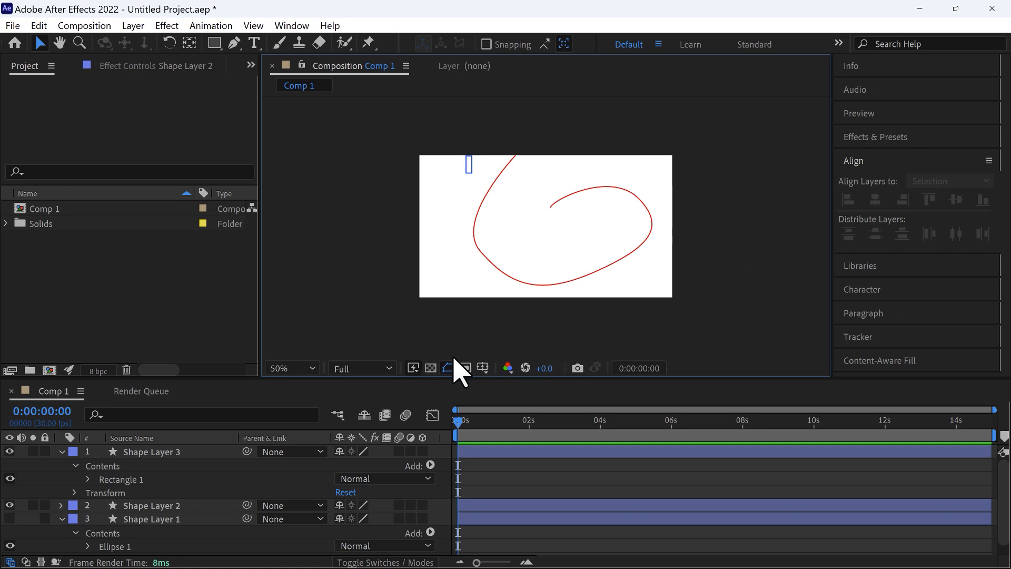
- Extend the spiral path from its inner end with one more curved point near the composition's centre
click(468, 160)
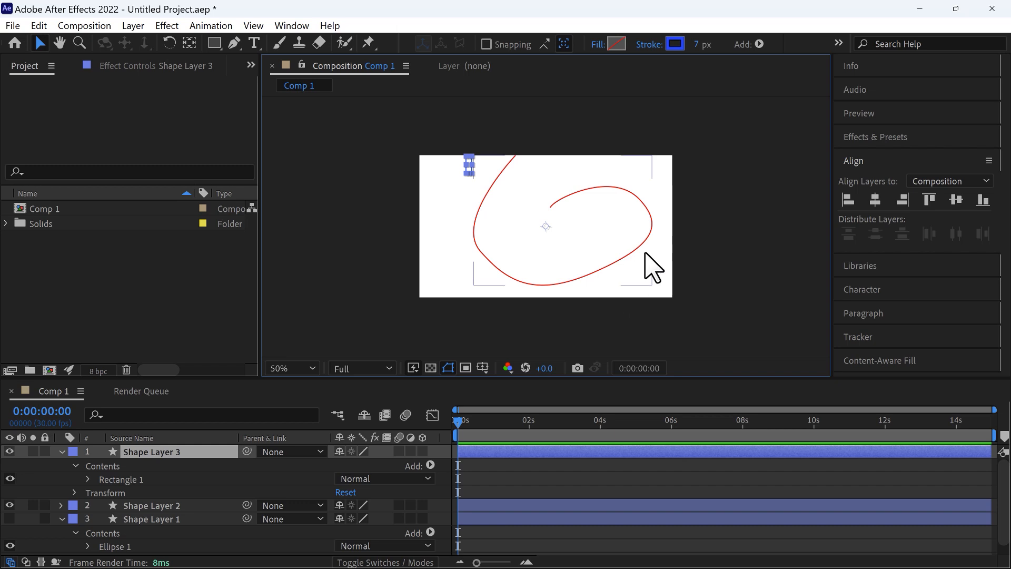
click(560, 204)
click(234, 43)
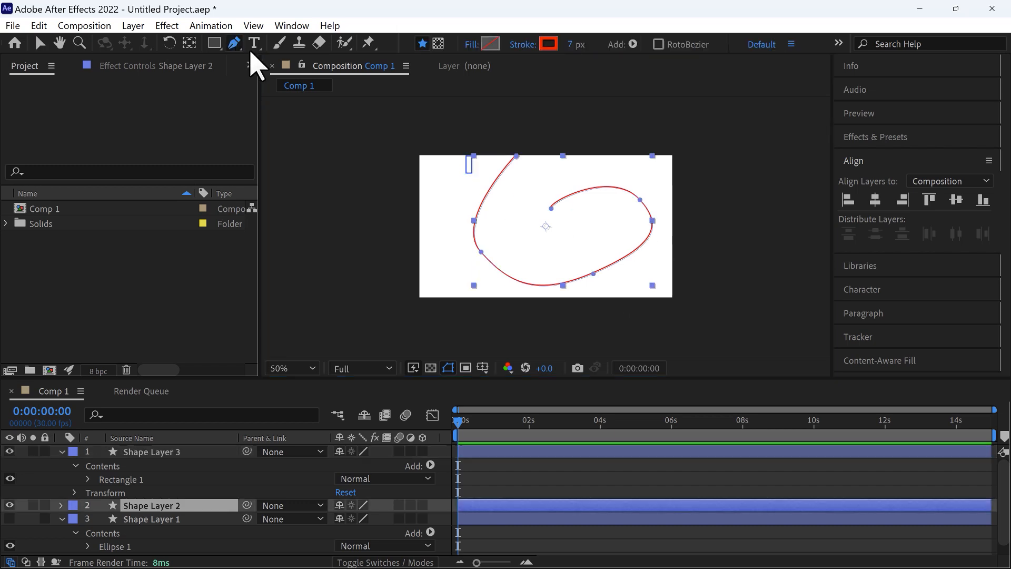
key(period)
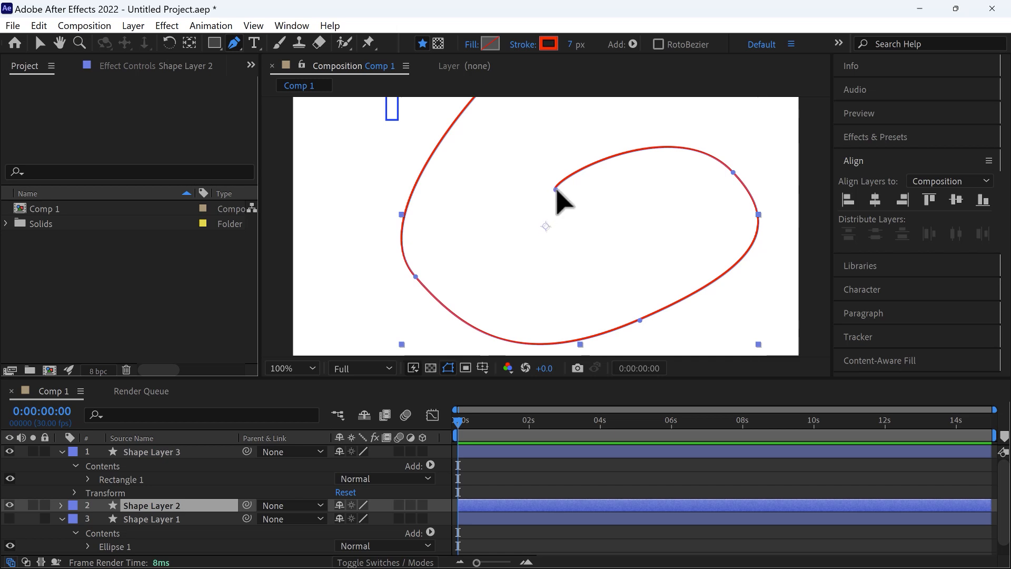
click(557, 192)
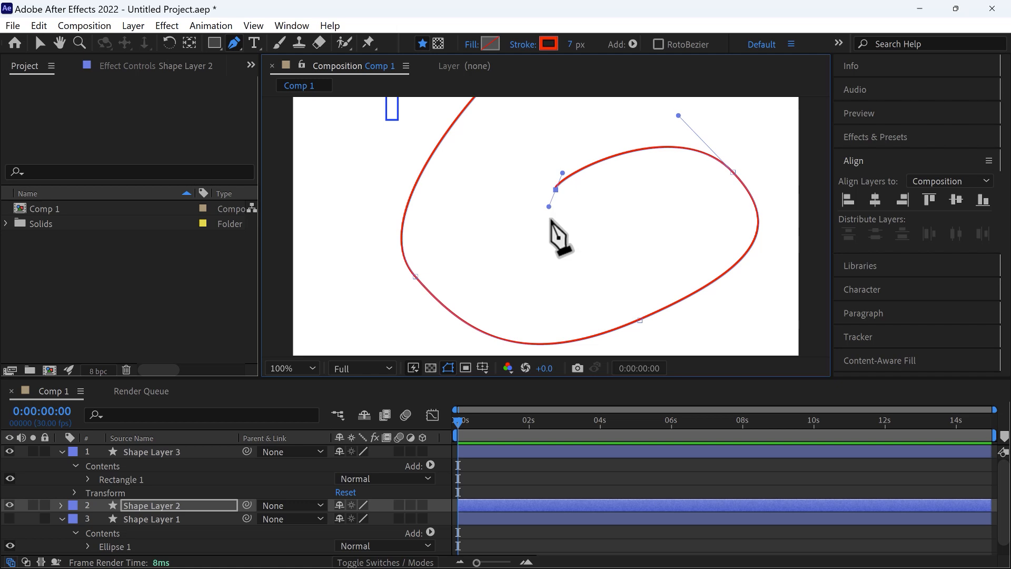
drag(554, 216, 561, 229)
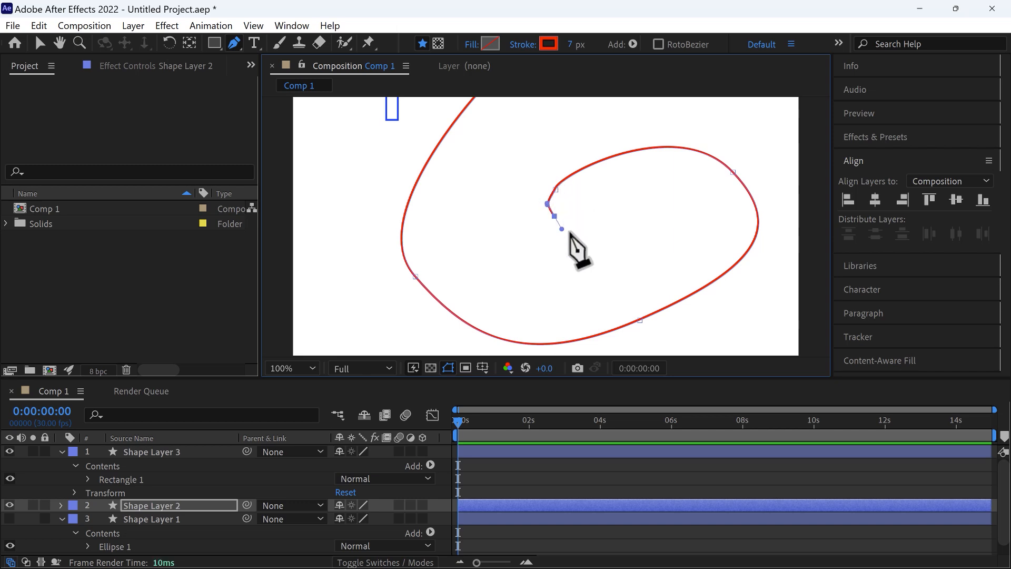
key(comma)
click(39, 42)
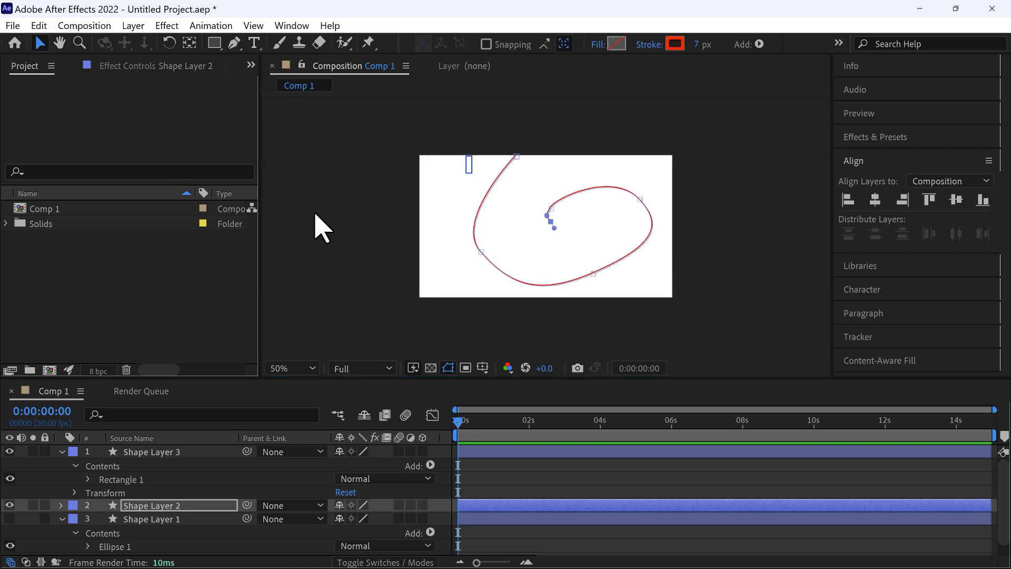
click(658, 301)
- Rename the small rectangle's shape layer as retangle
key(ctrl+Down)
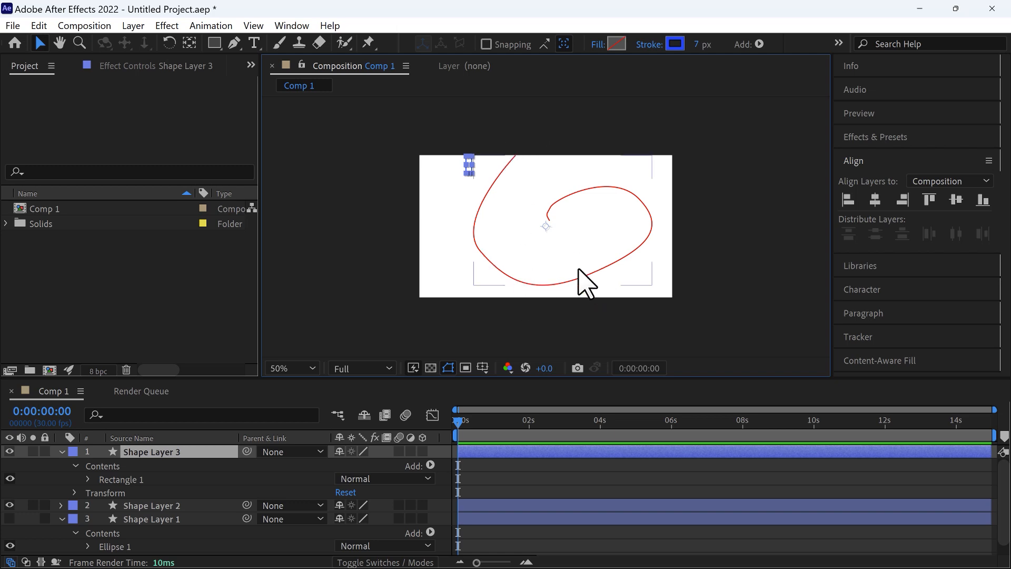
click(565, 191)
click(468, 175)
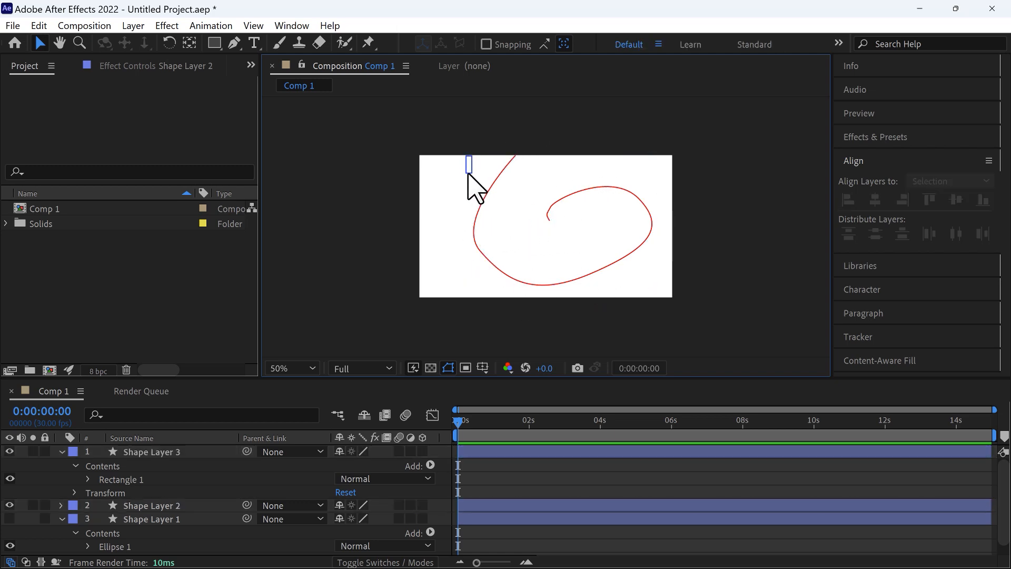
click(469, 164)
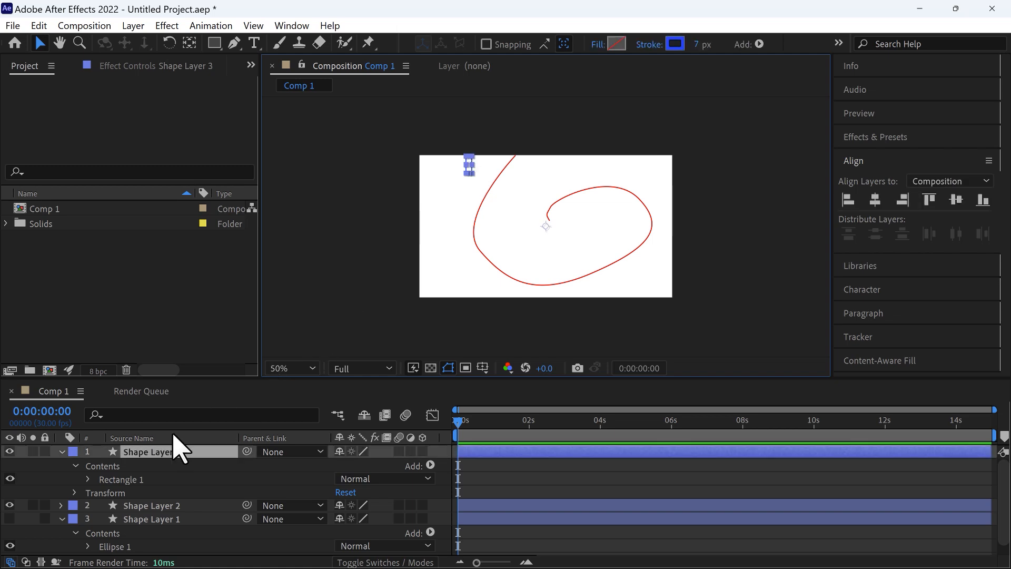
click(167, 453)
key(Return)
key(BackSpace)
text(retangle)
key(Return)
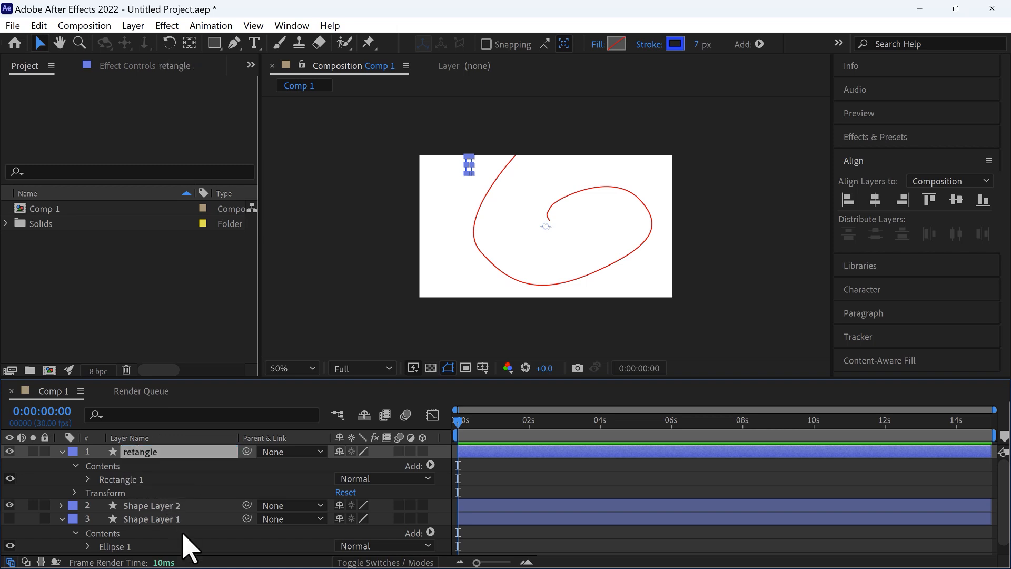
- Rename the spiral's shape layer as path
click(158, 506)
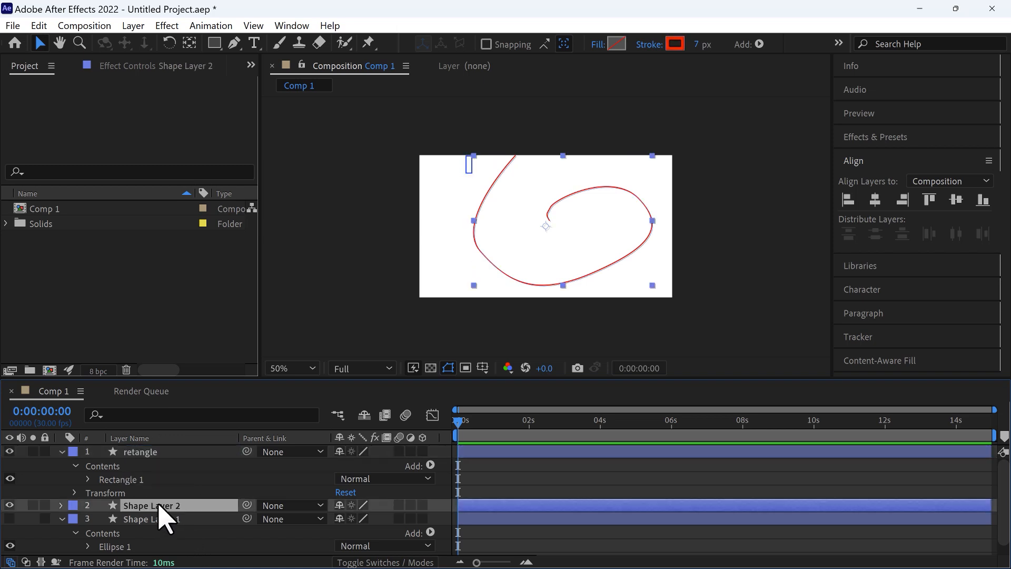
key(Return)
key(BackSpace)
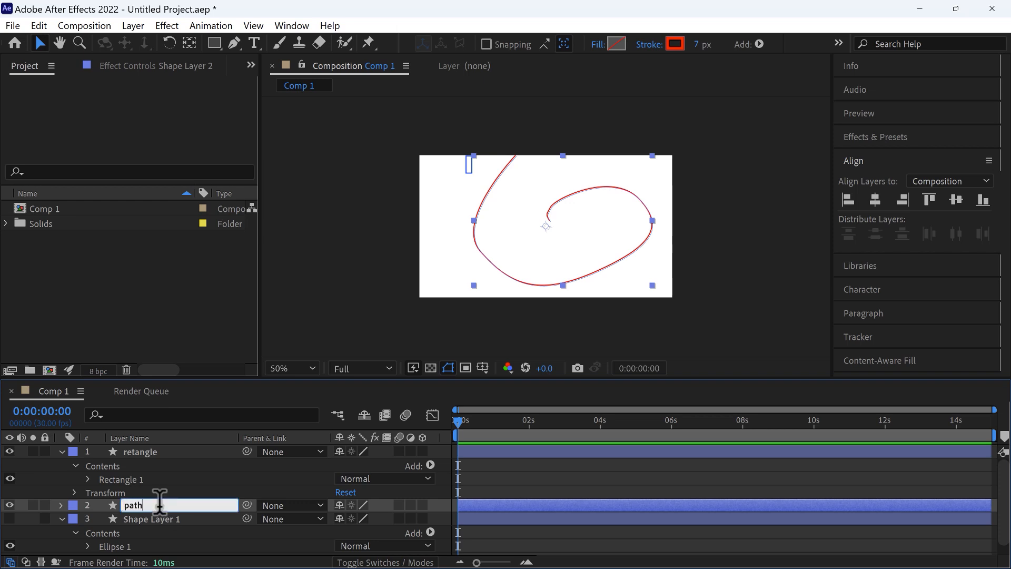
click(350, 305)
- Delete the hidden Shape Layer 1 that contains the ellipse
click(156, 520)
scroll(159, 516, down, 1)
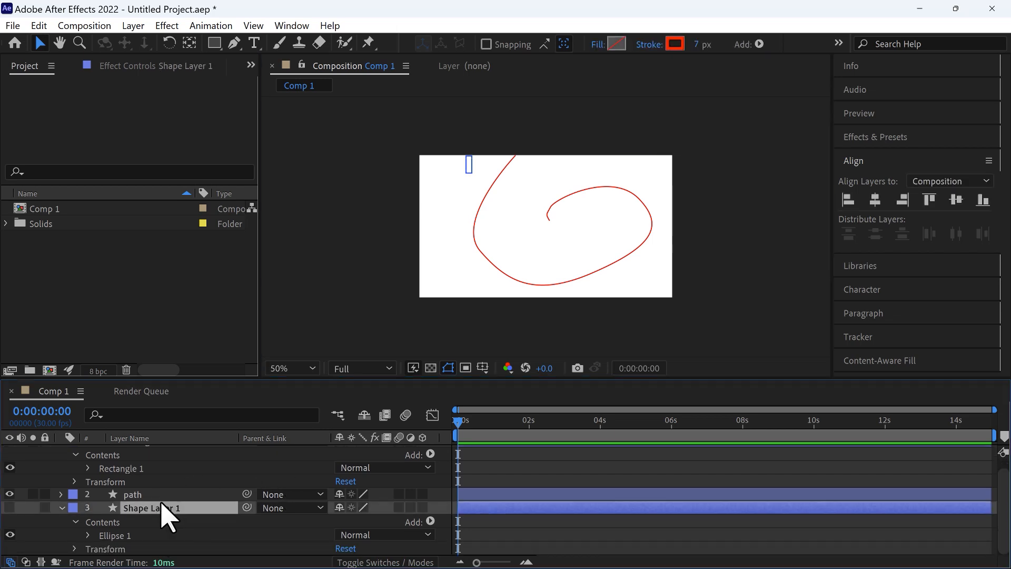
key(Delete)
- Centre the retangle layer's anchor point on its small rectangle using the Pan Behind tool
click(469, 167)
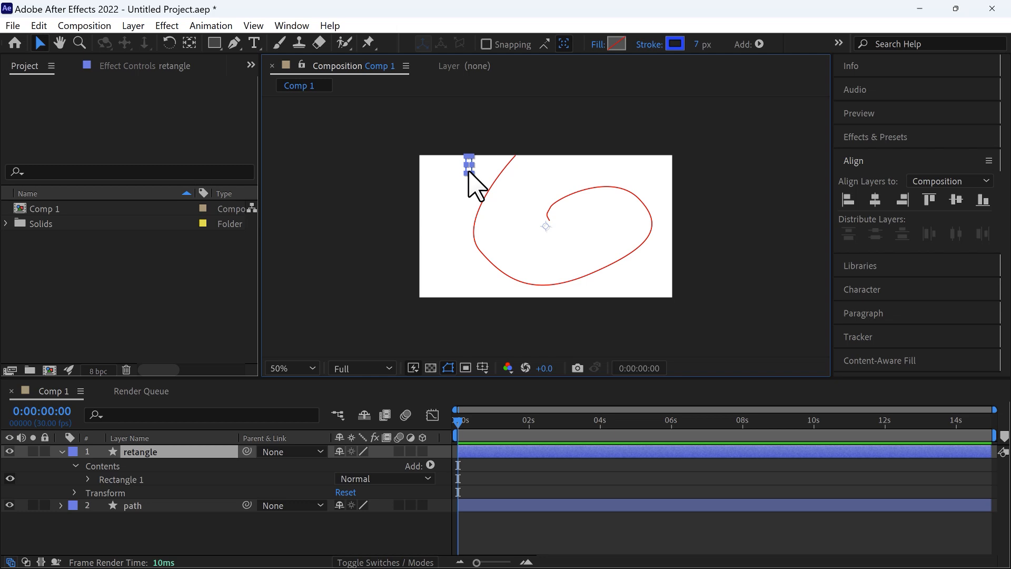
click(190, 44)
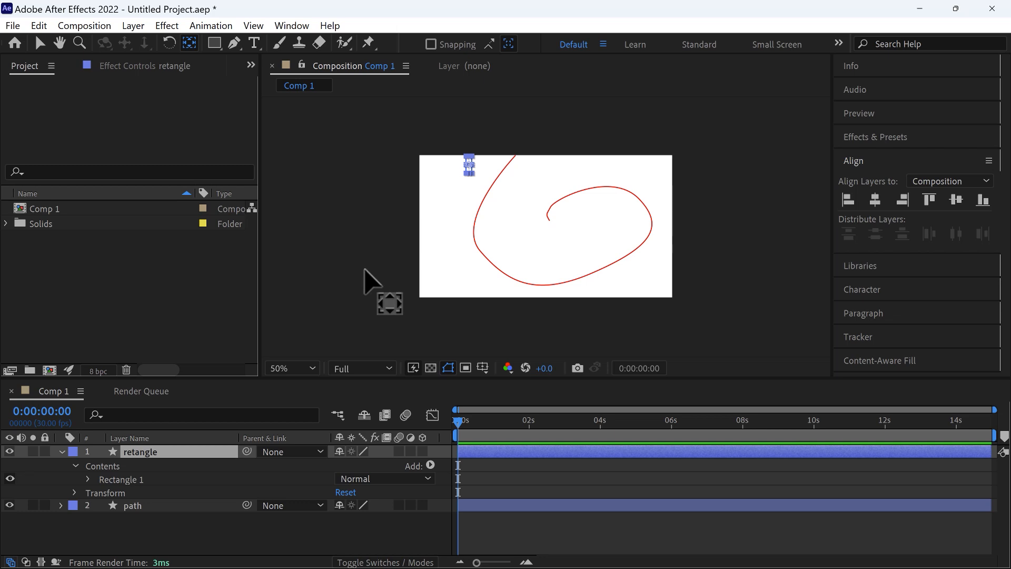
- Set the path layer's stroke to None so the spiral does not render
click(133, 504)
key(v)
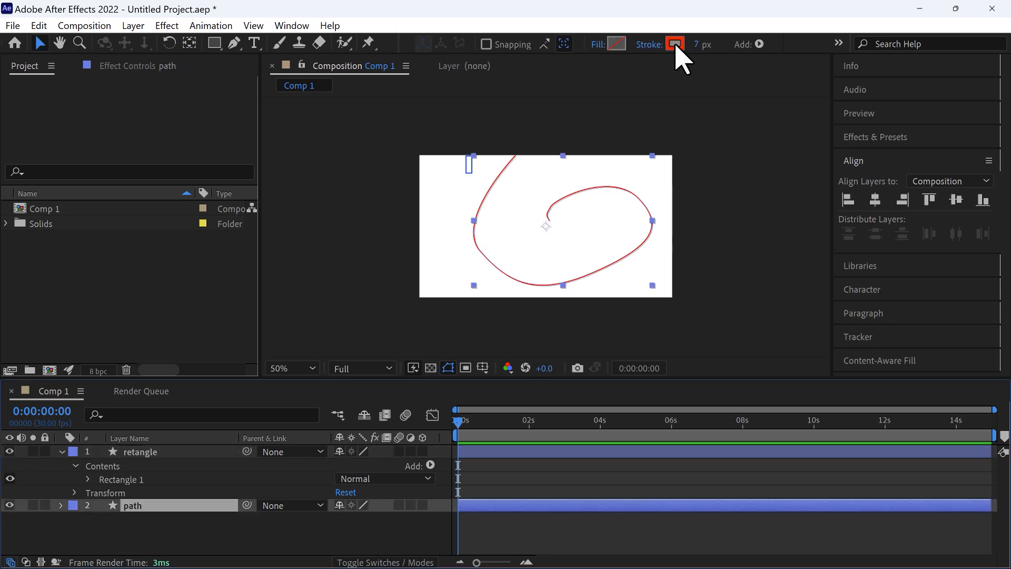
click(649, 44)
click(542, 154)
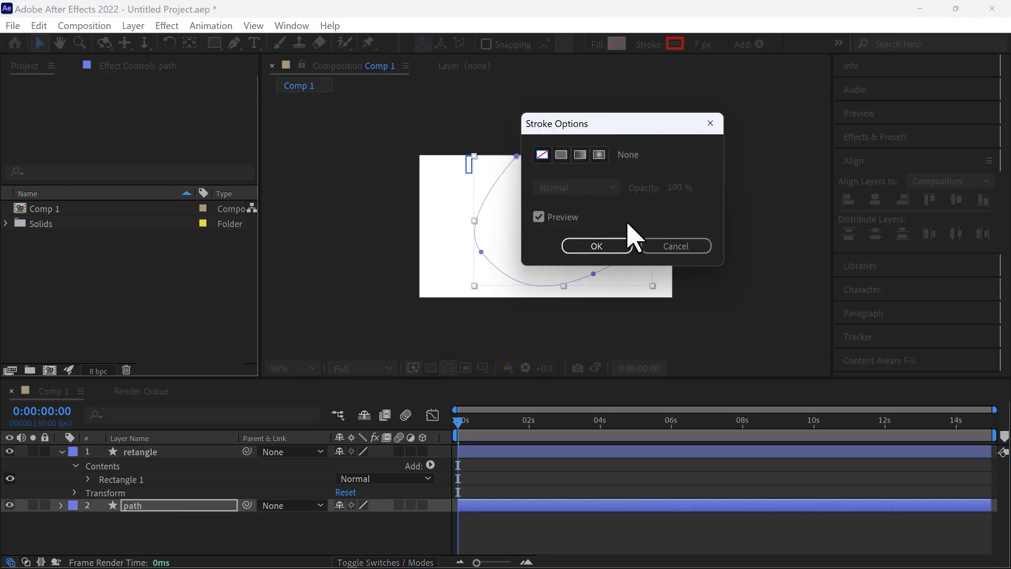
click(590, 246)
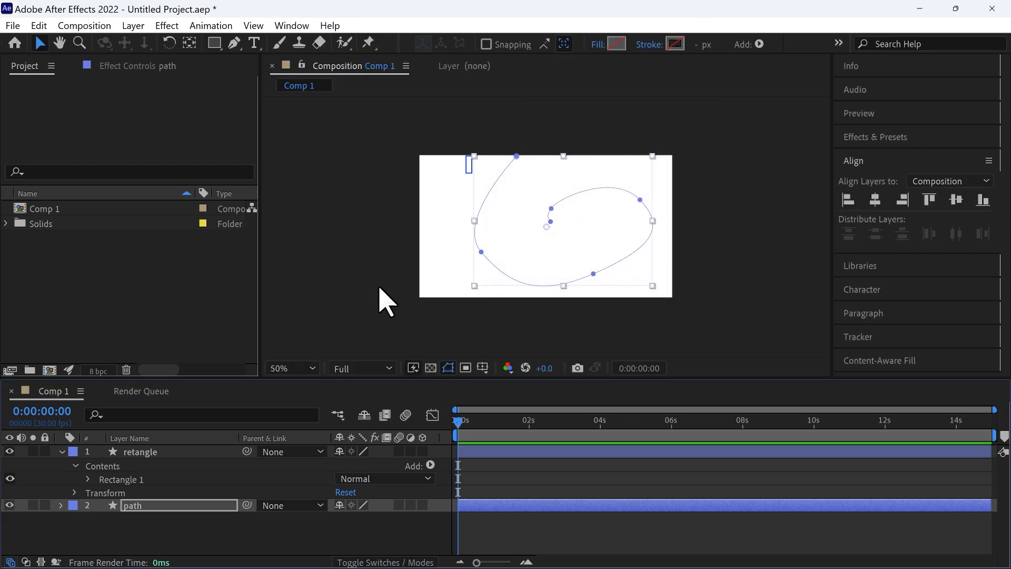
- Open the Create Nulls From Paths script with the path layer selected
click(149, 504)
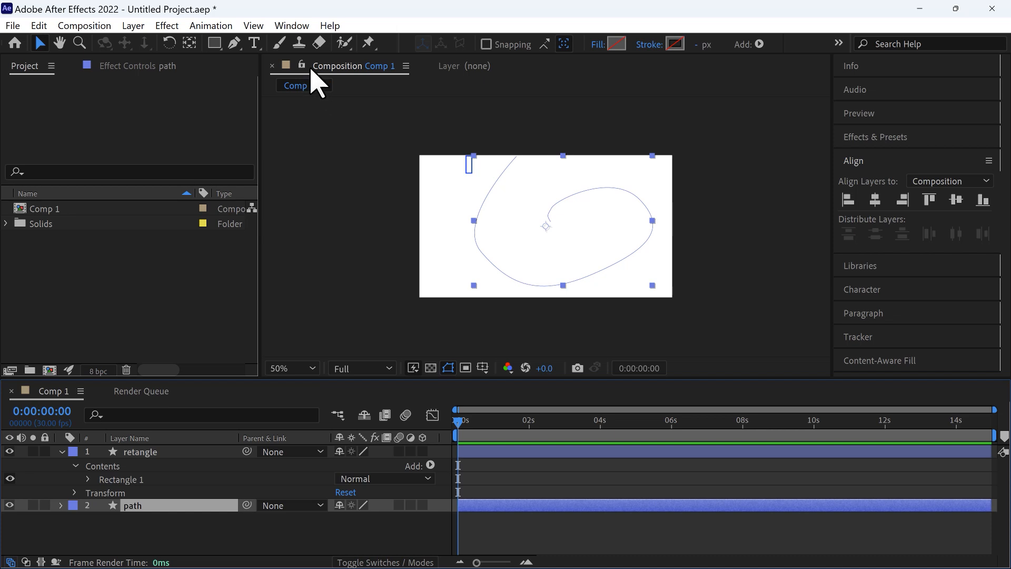
click(297, 29)
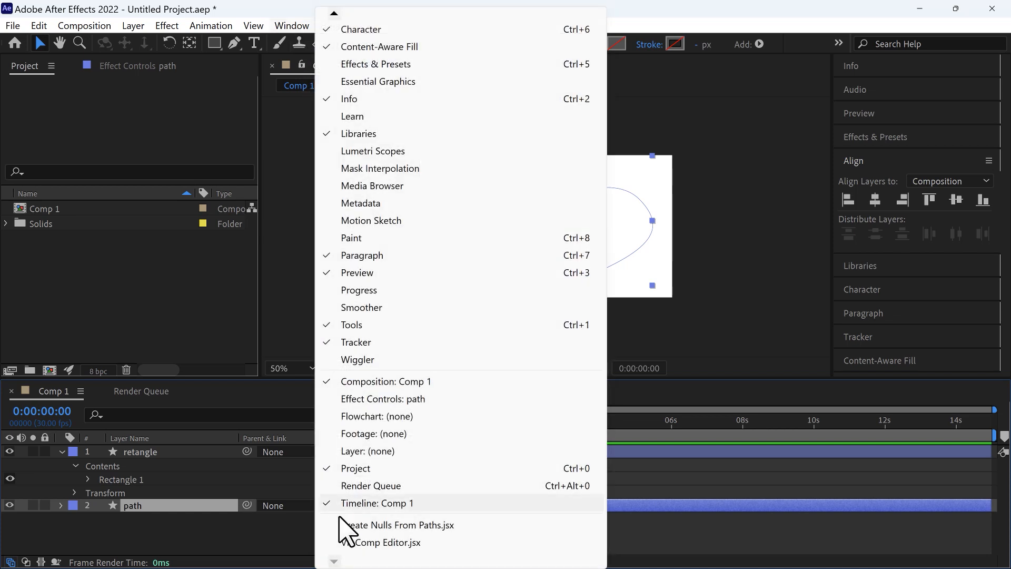
click(293, 26)
click(293, 25)
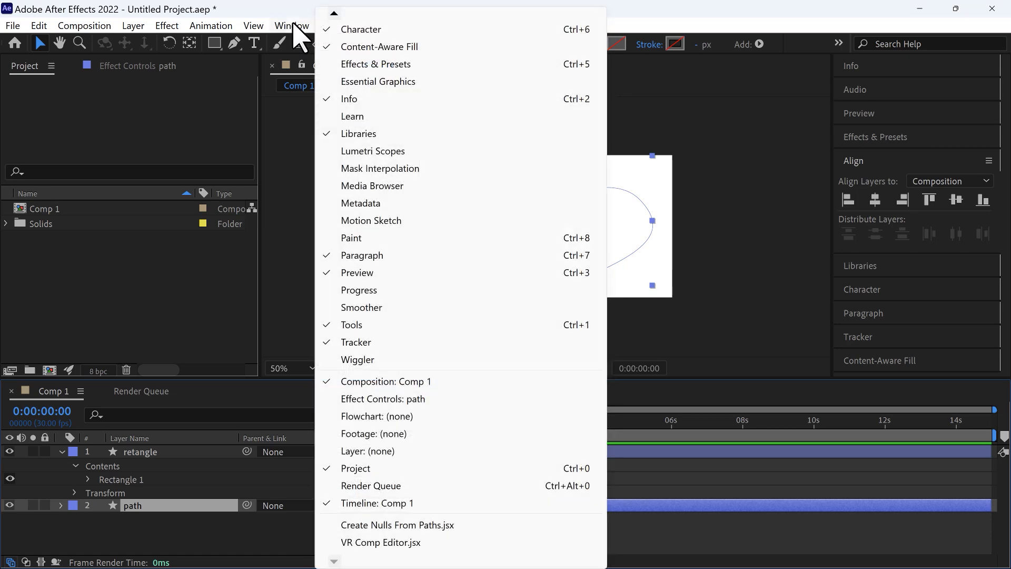
click(293, 26)
click(299, 29)
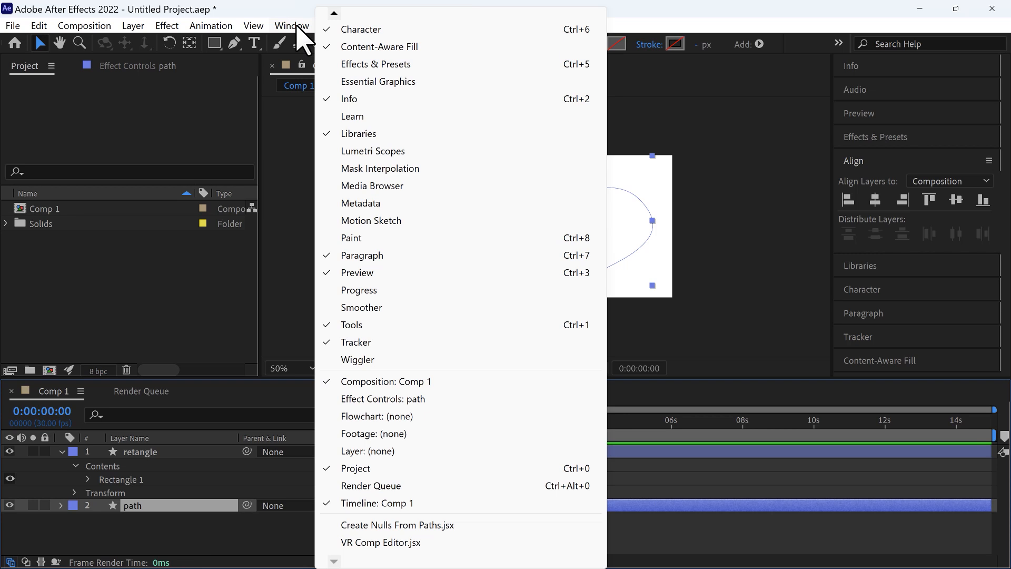
click(387, 524)
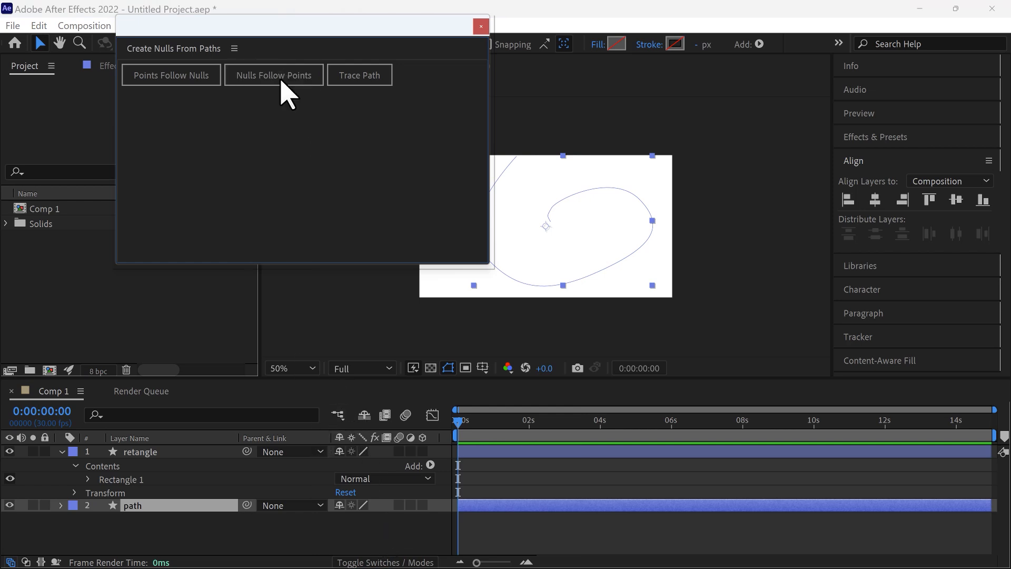
- Expand the path layer down to the Path property of Shape 1's Path 1 and create a Trace Path null from it
click(62, 506)
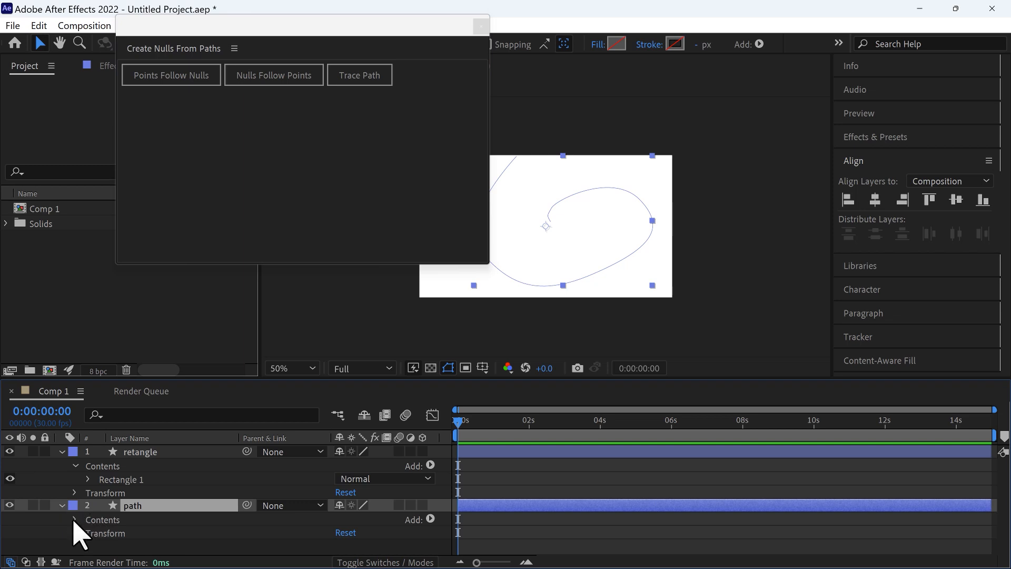
click(74, 519)
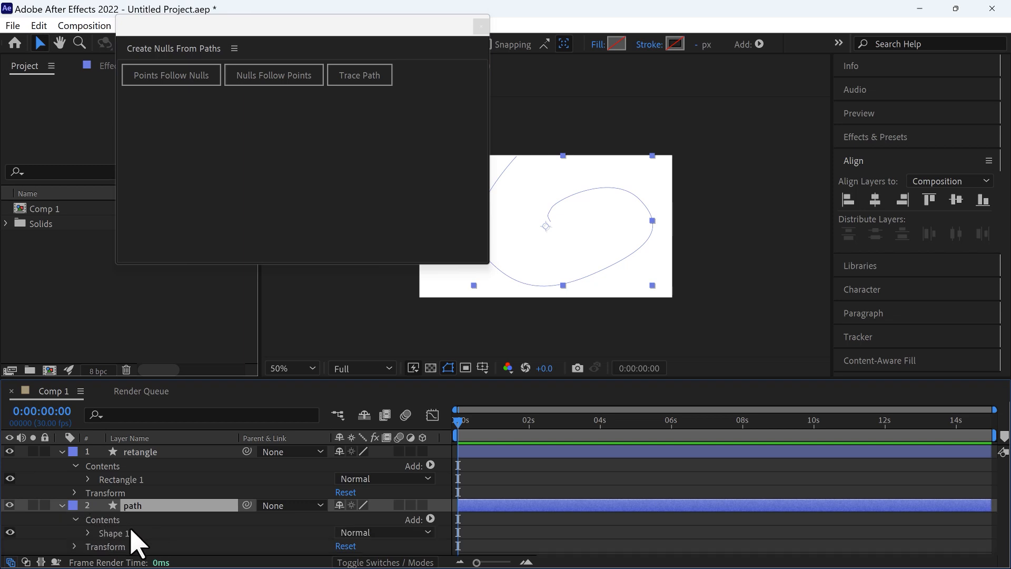
click(88, 533)
scroll(90, 537, down, 3)
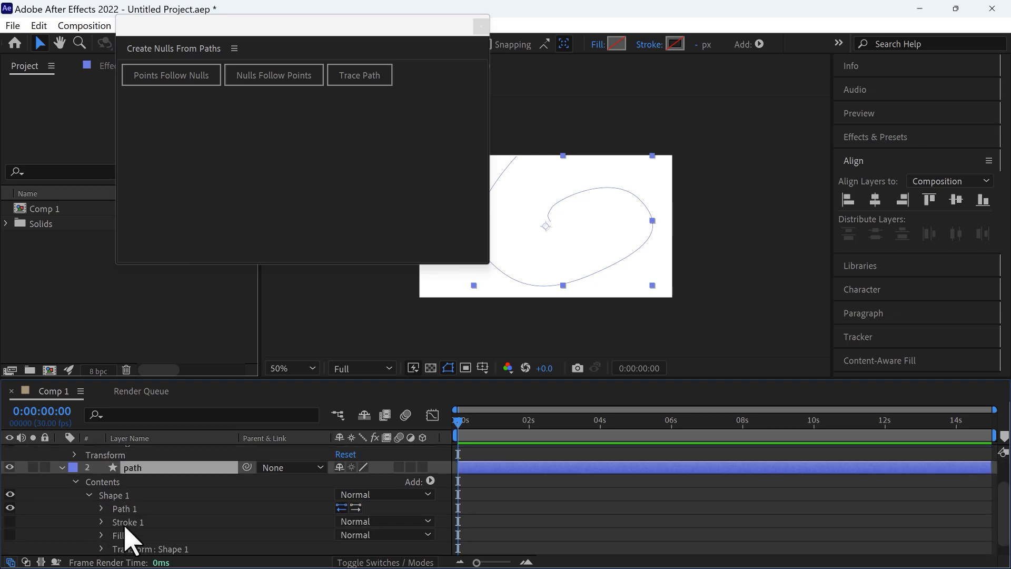
scroll(158, 526, down, 1)
click(101, 495)
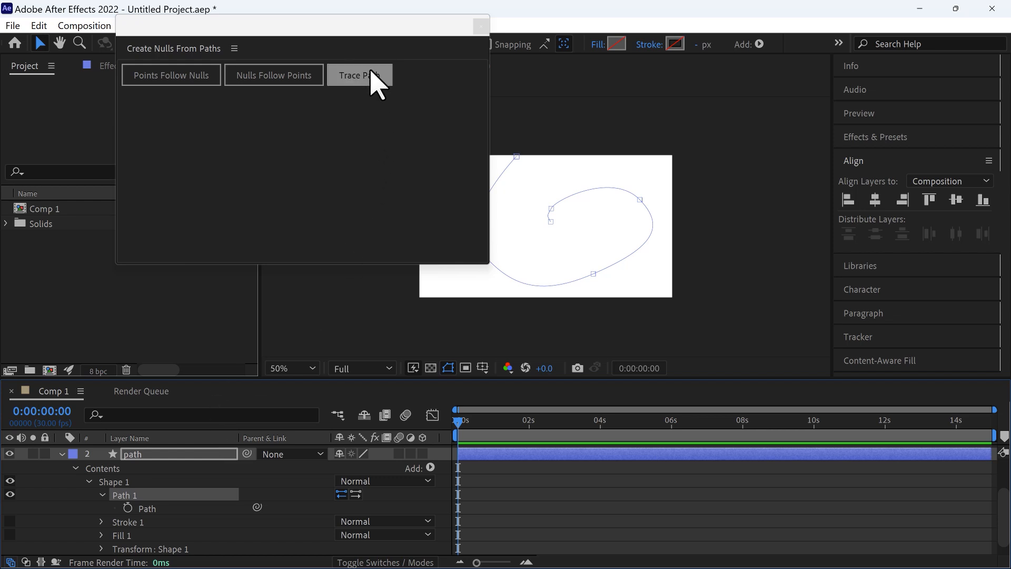
click(135, 482)
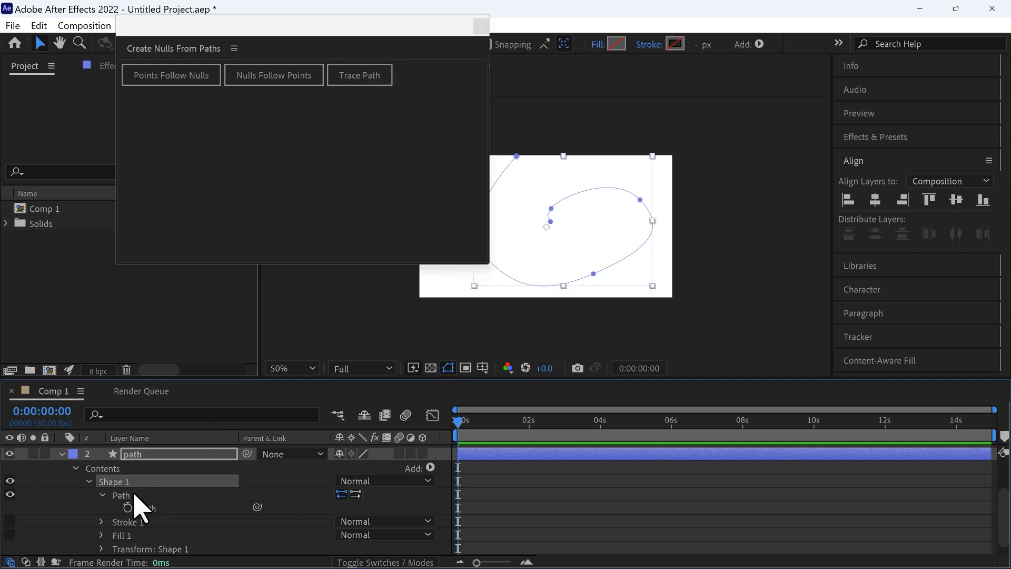
click(124, 496)
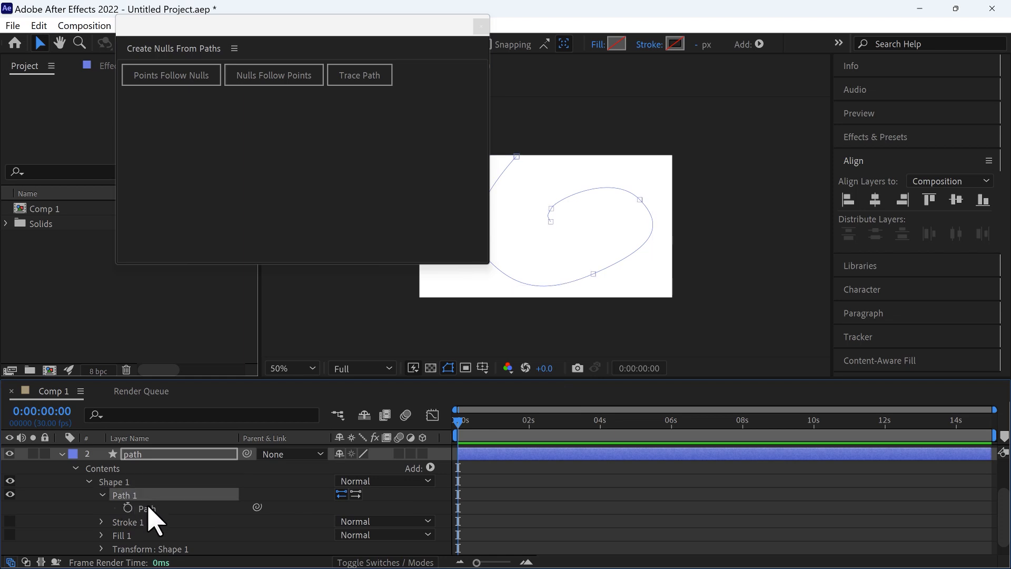
click(147, 508)
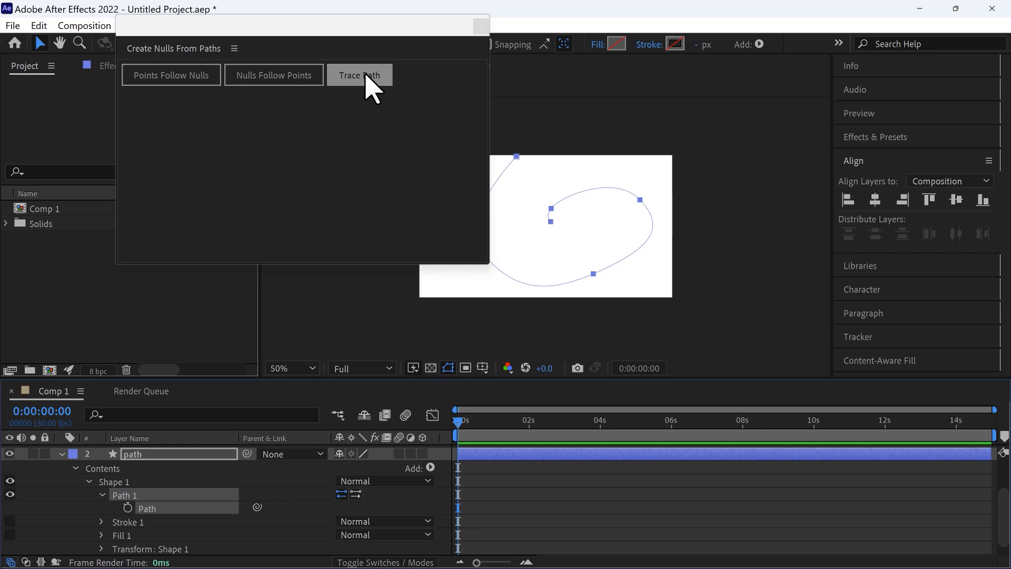
click(368, 87)
mouse_move(295, 27)
mouse_down()
mouse_move(672, 91)
mouse_move(774, 90)
mouse_move(797, 72)
mouse_up()
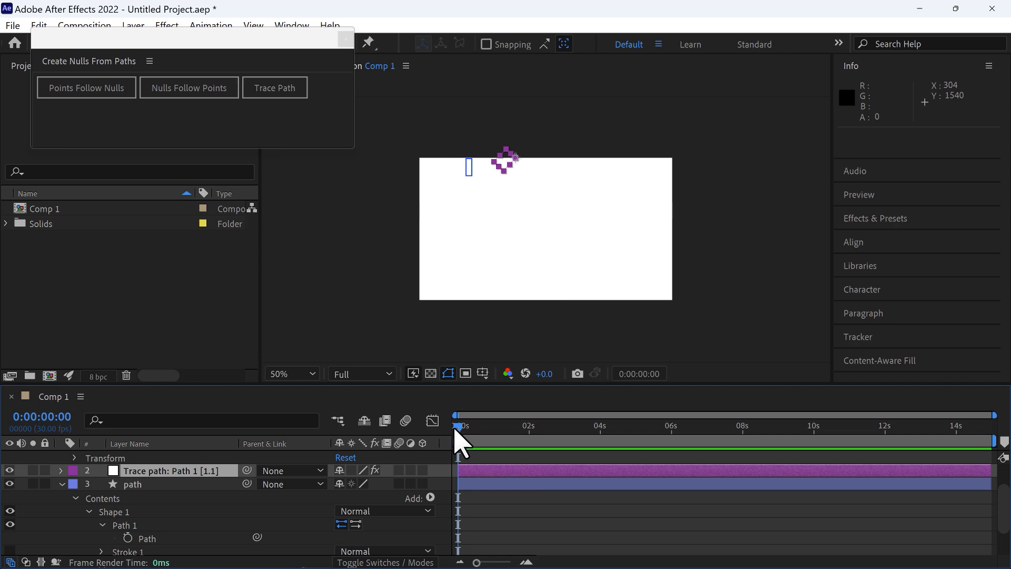
- Move the small rectangle onto the Trace Path null at the spiral's outer start, with the playhead at 0:00:00:00
mouse_move(455, 437)
mouse_down()
mouse_move(493, 424)
mouse_move(456, 419)
mouse_move(496, 428)
mouse_move(448, 421)
mouse_up()
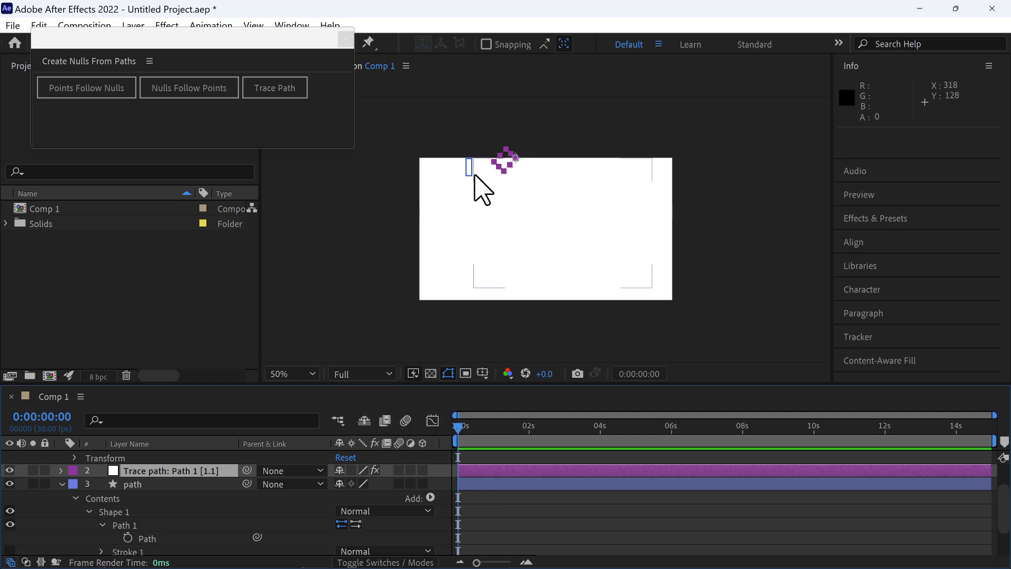
click(466, 172)
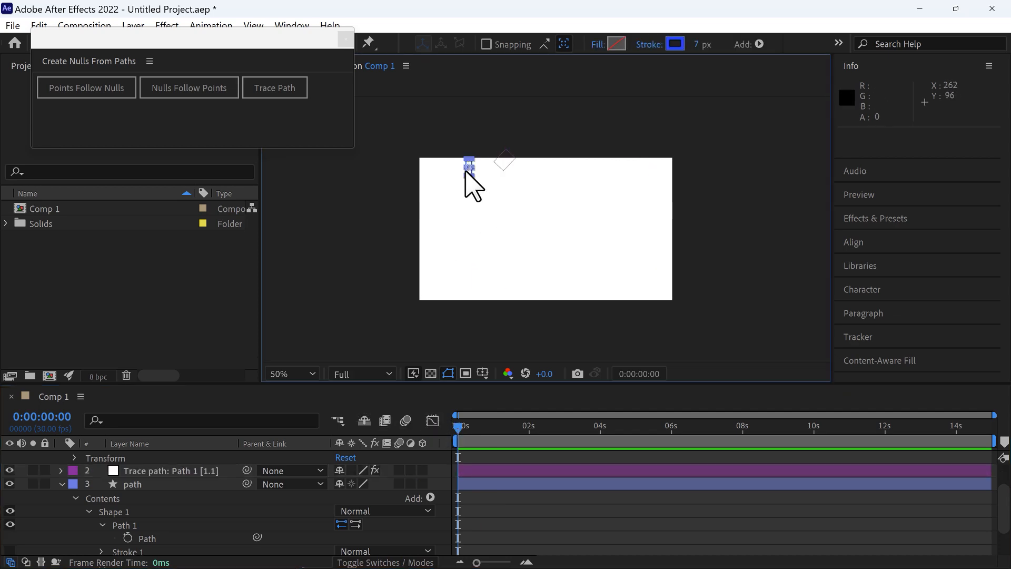
drag(467, 172, 502, 165)
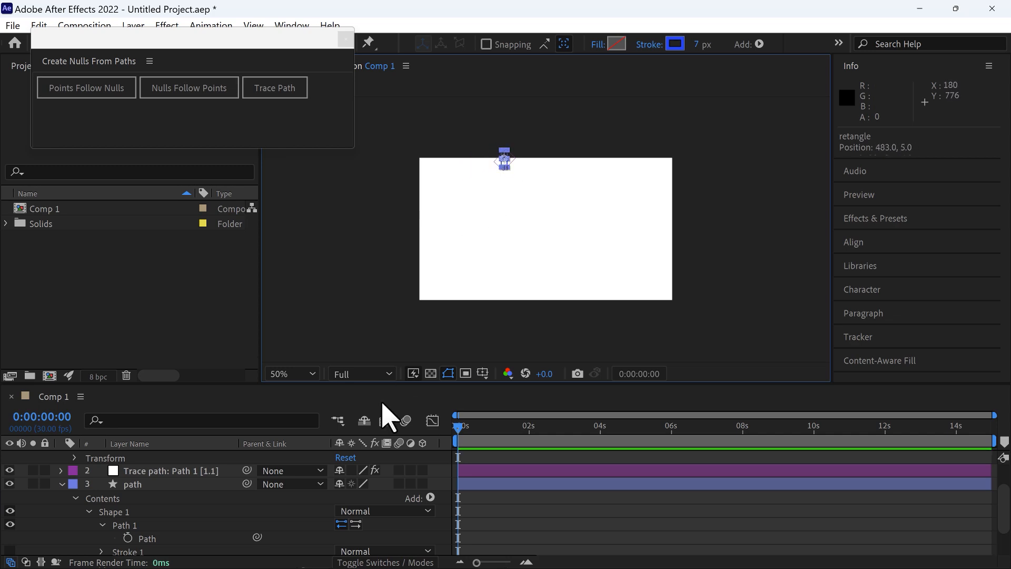
- Parent the retangle layer to the Trace path: Path 1 [1.1] null layer
scroll(194, 503, up, 1)
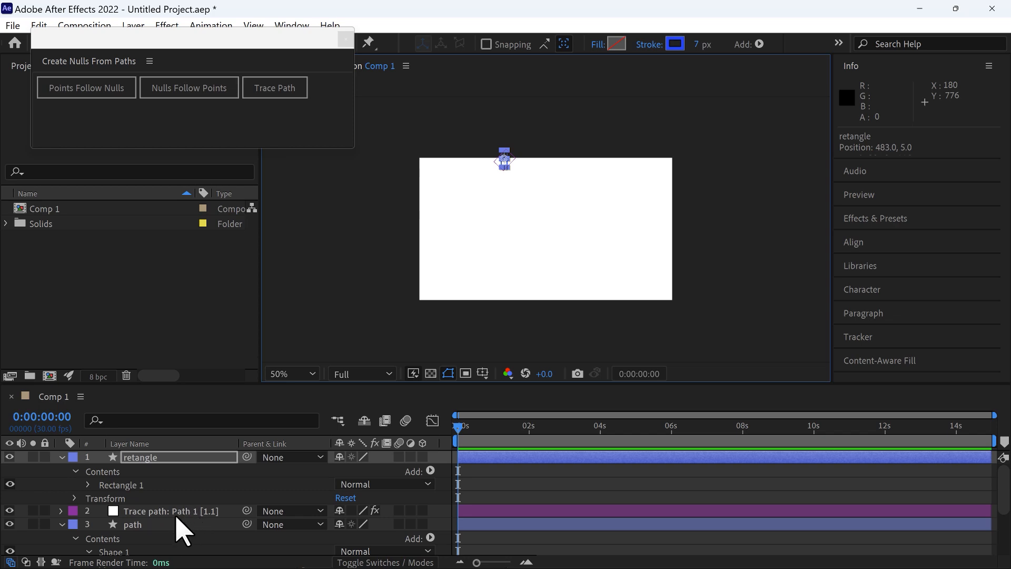
click(151, 511)
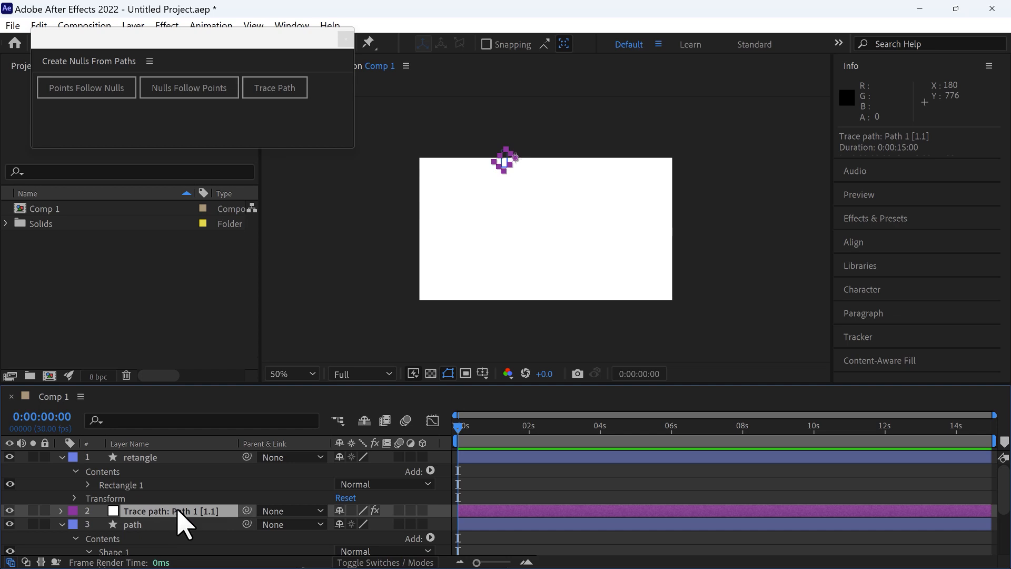
click(157, 458)
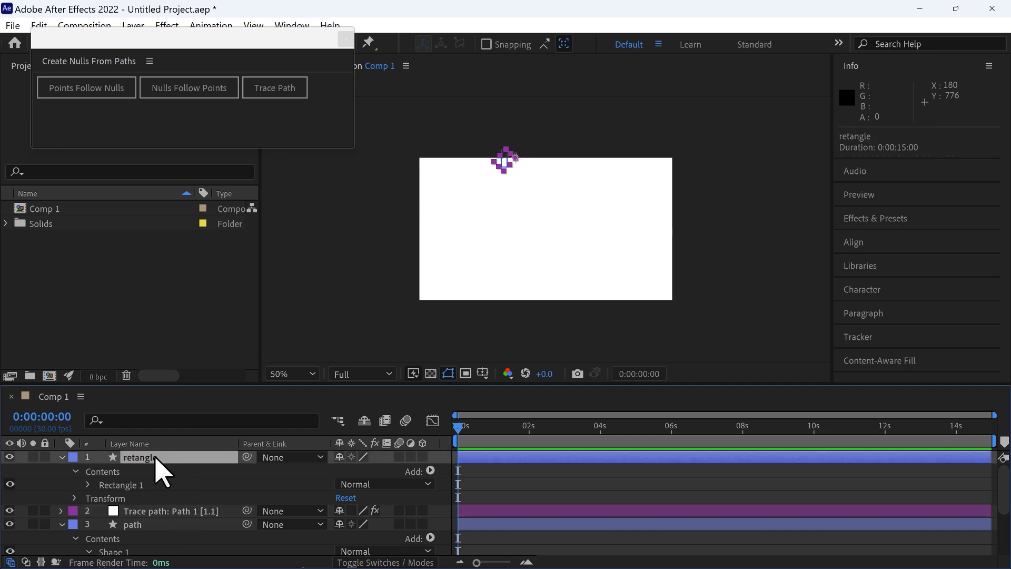
mouse_move(247, 456)
mouse_down()
mouse_move(168, 524)
mouse_move(158, 509)
mouse_up()
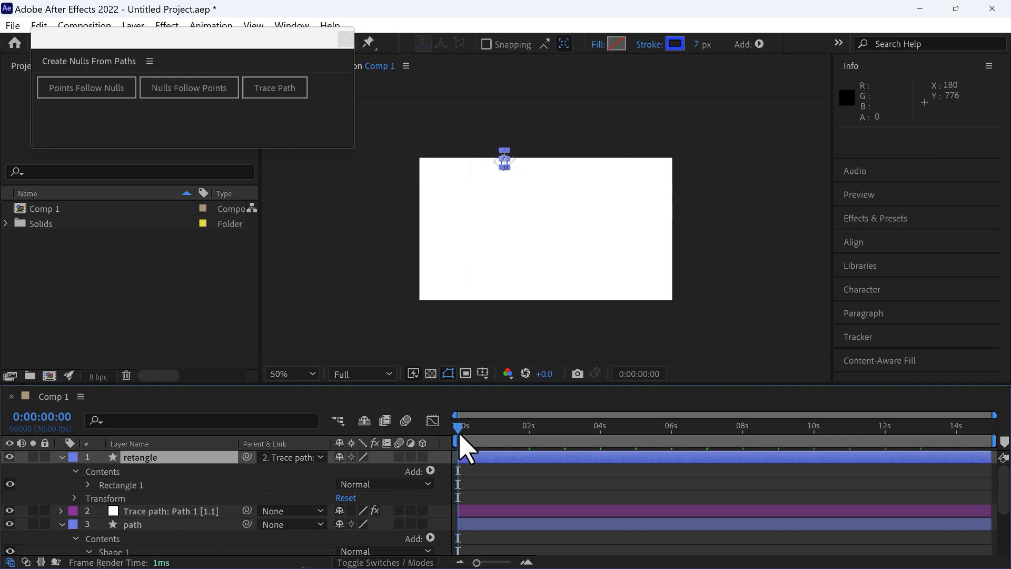
- Preview the rectangle's motion along the spiral, close the Create Nulls From Paths window and return the playhead to 0:00:00:00
key(space)
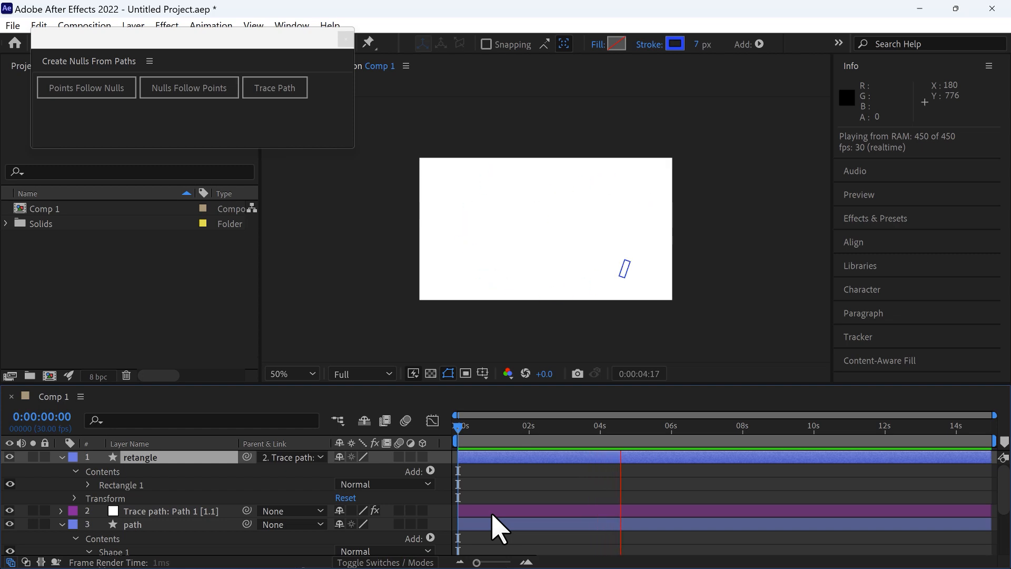
click(147, 38)
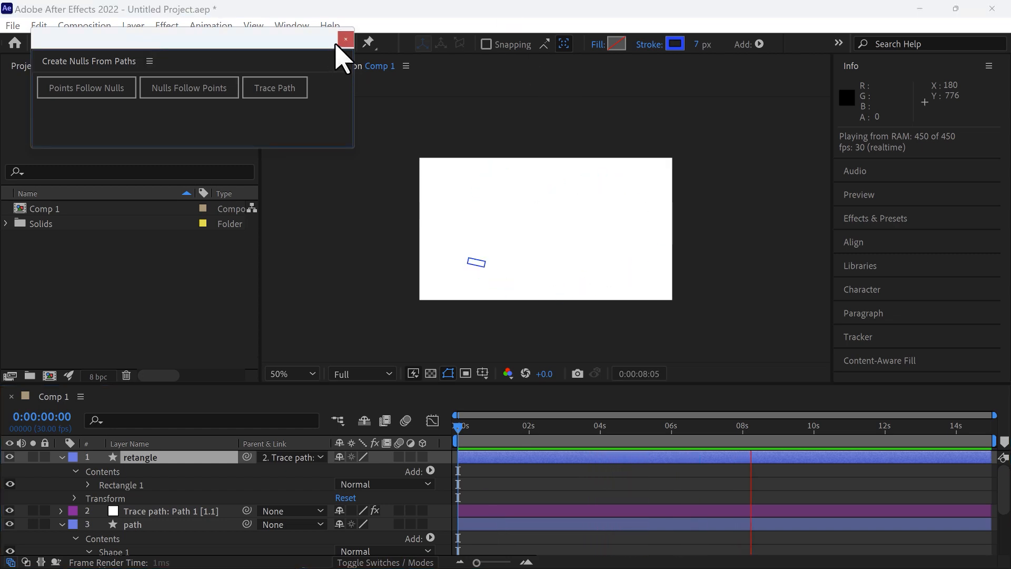
click(346, 39)
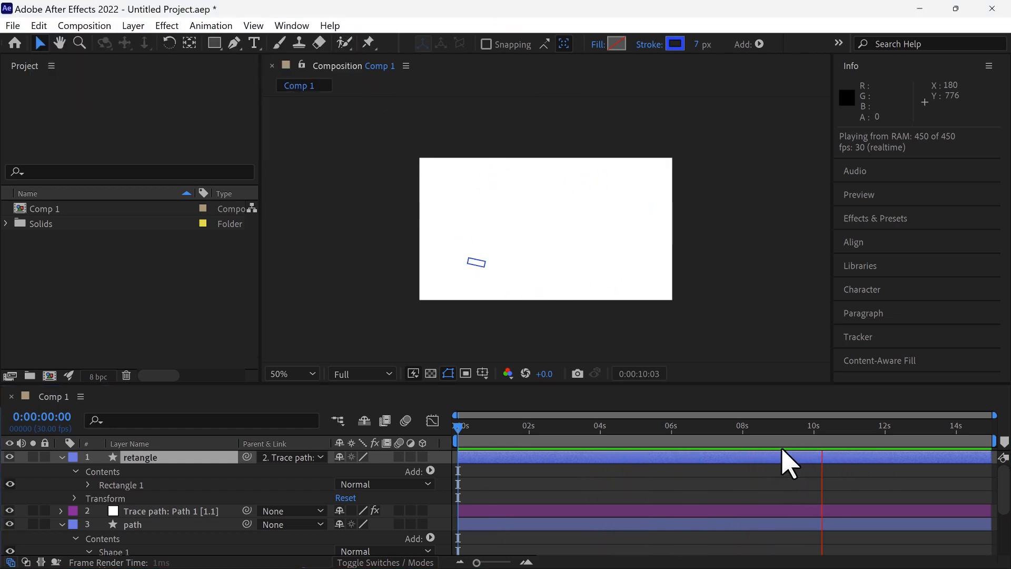
click(664, 429)
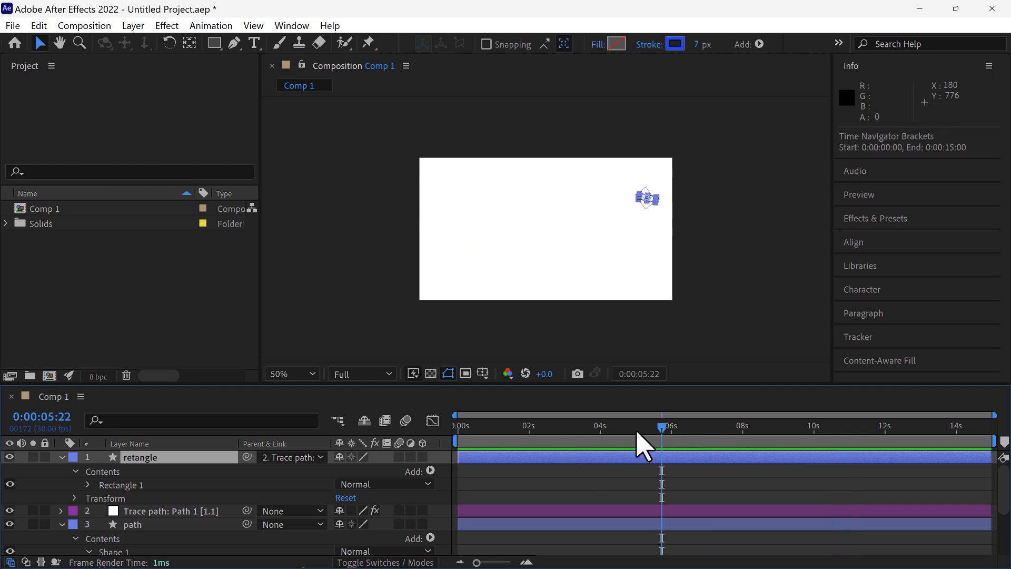
drag(663, 433, 421, 463)
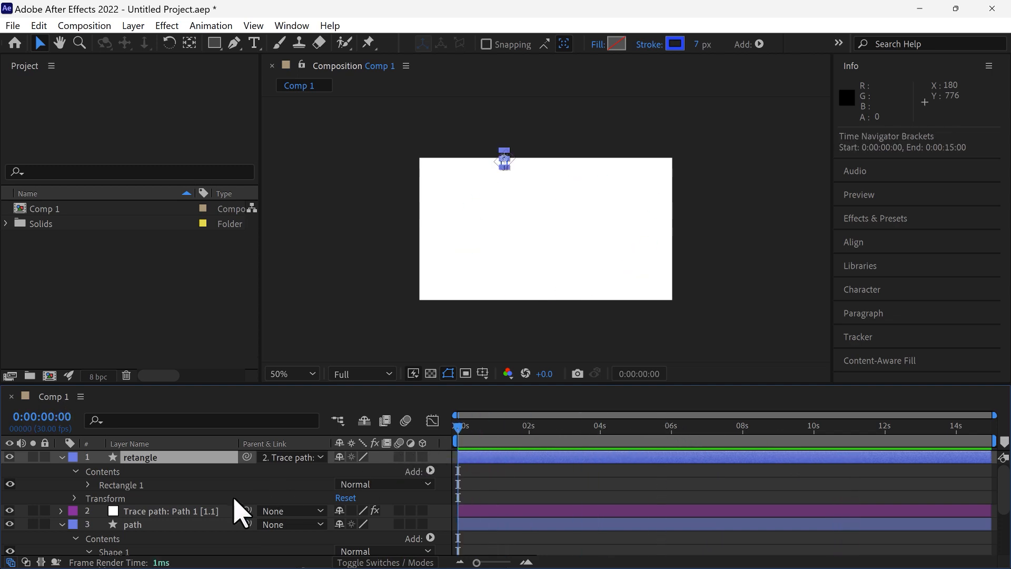
- Reveal the Trace path null's keyframed properties and select its Progress keyframes
click(193, 511)
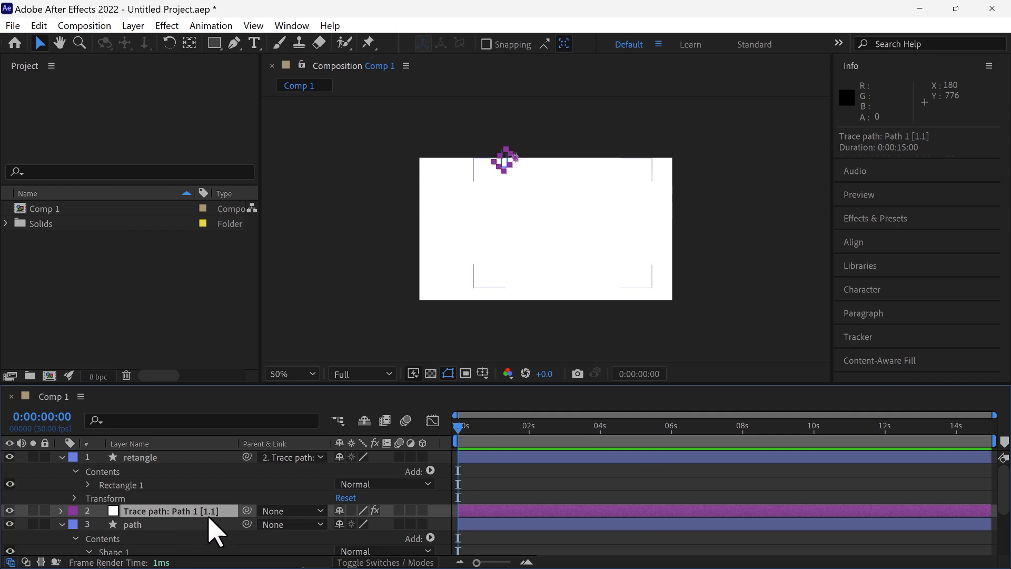
key(u)
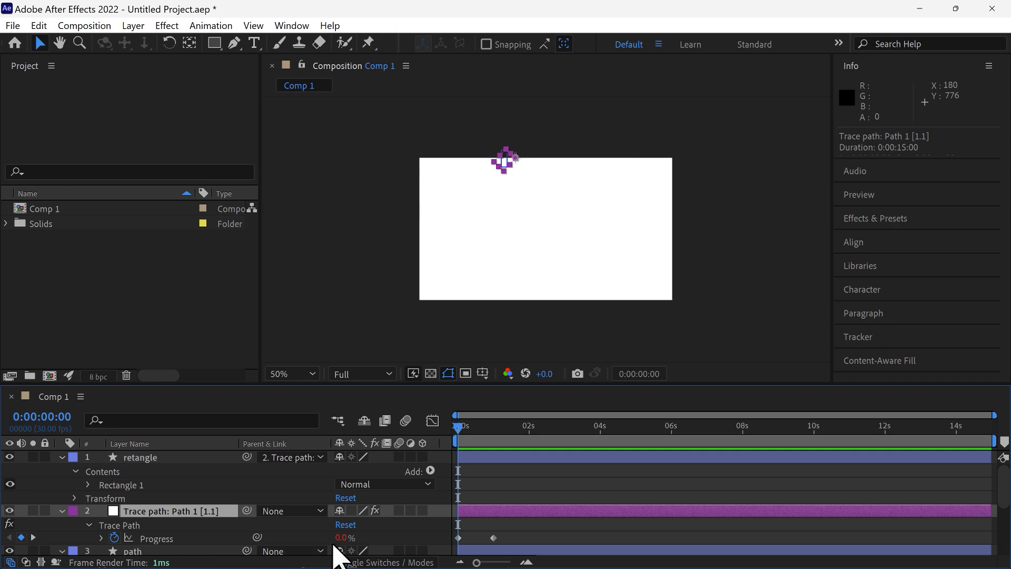
click(115, 540)
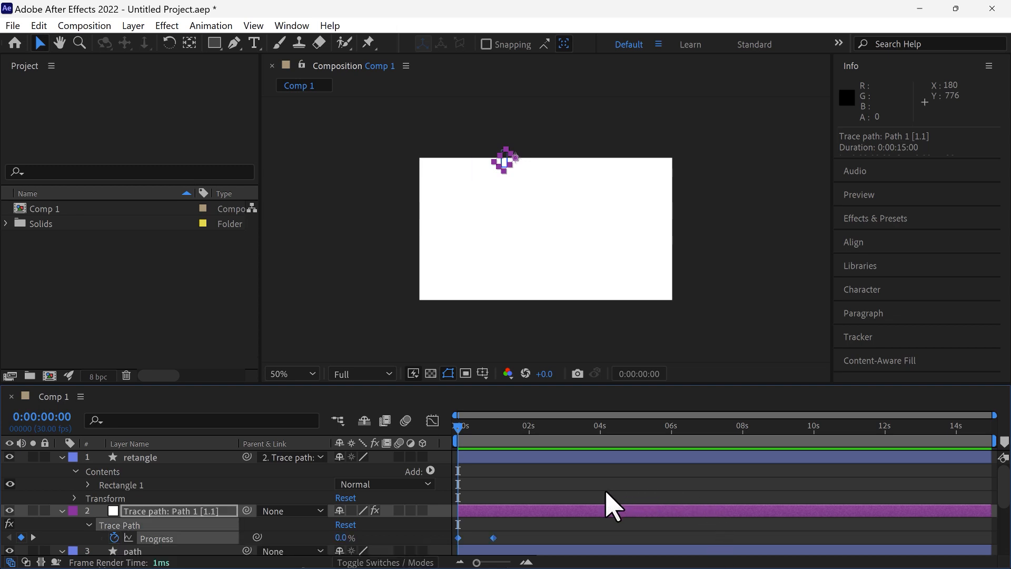
- Play back the rectangle's travel against the Progress keyframes and return the playhead to the composition's start
key(space)
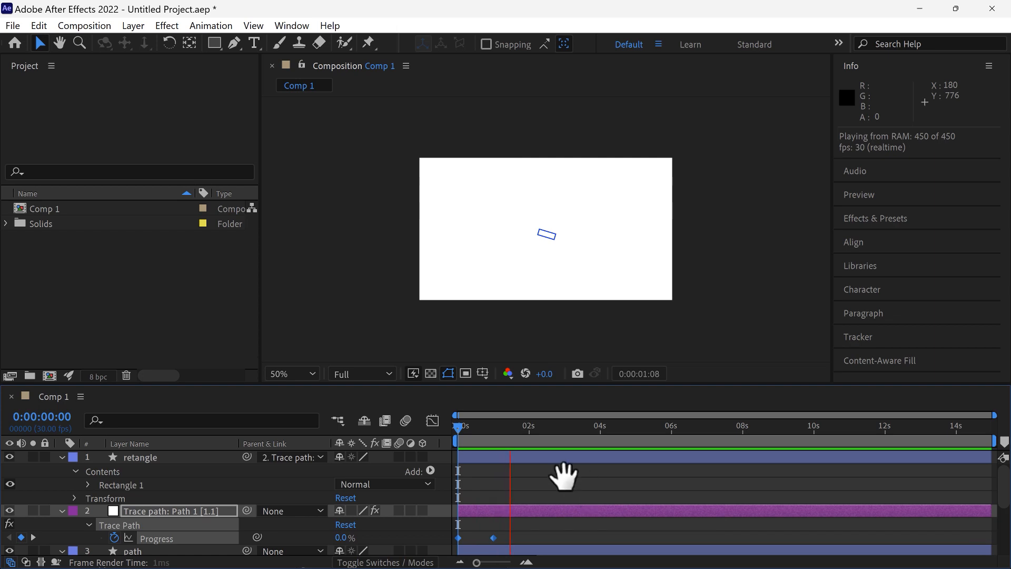
key(space)
drag(490, 440, 435, 444)
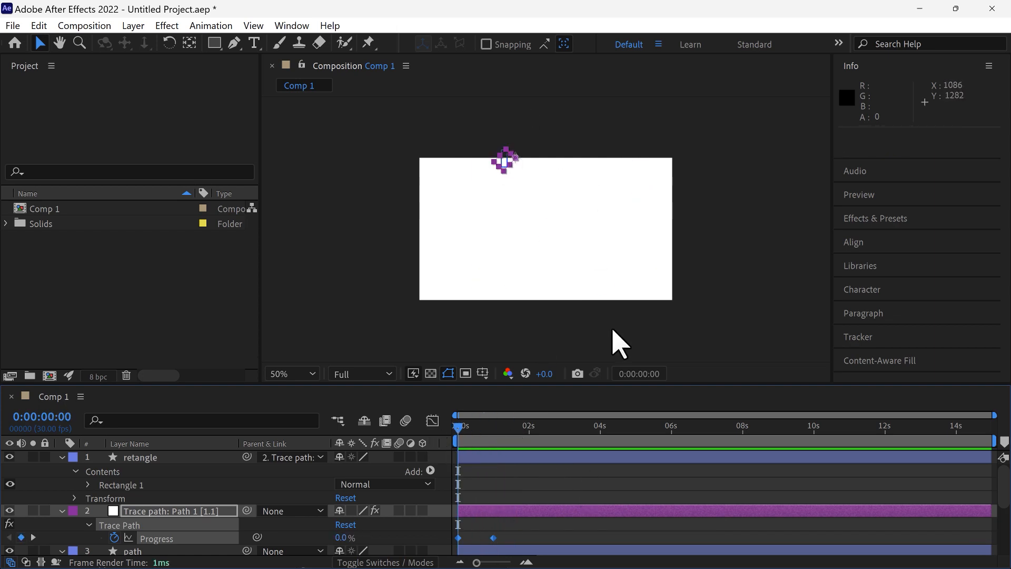
- Play the composition again to check the rectangle's travel between the two Progress keyframes
key(space)
key(space)
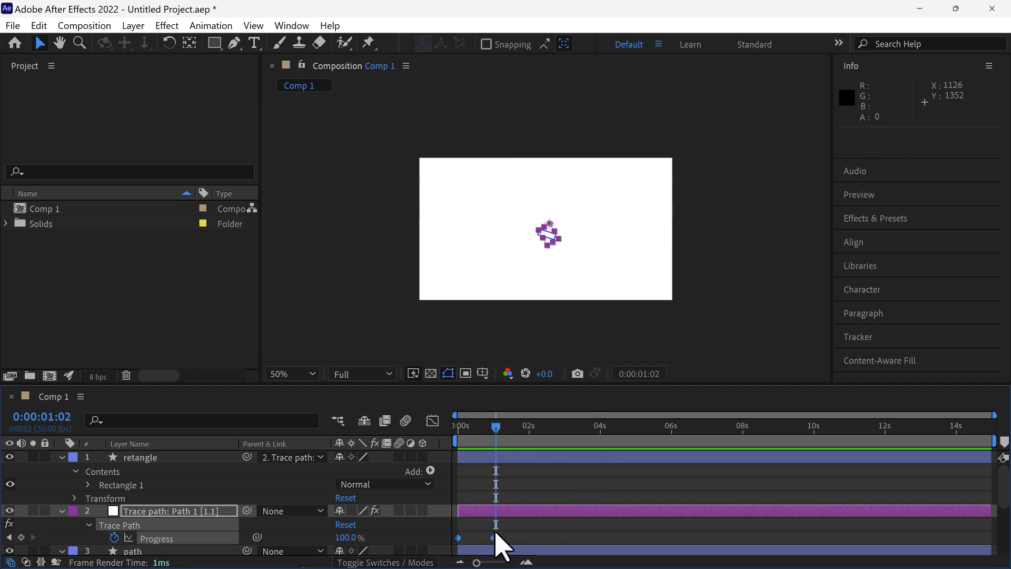
key(space)
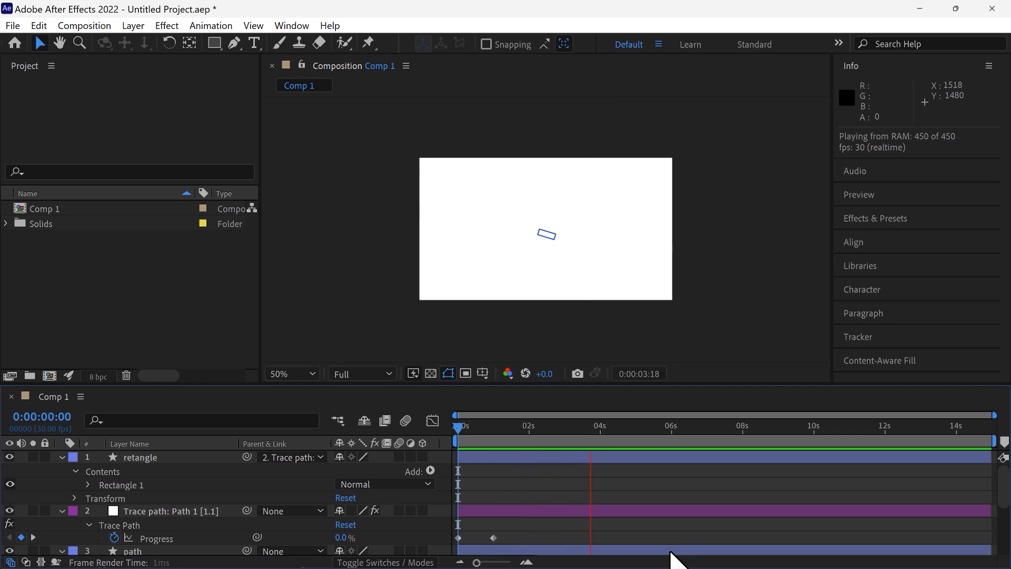
key(space)
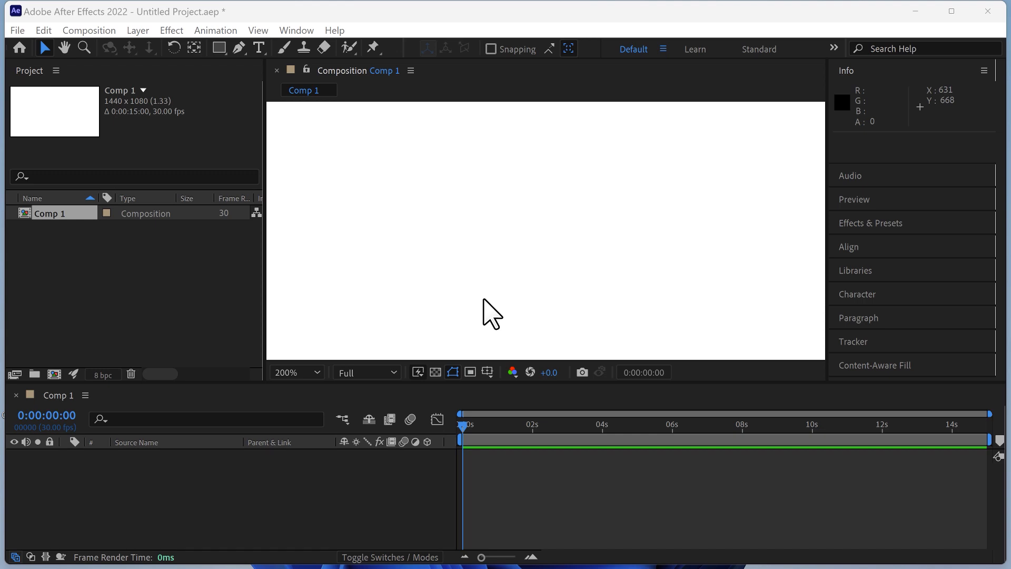
- Apply the HDV 1080 29.97 preset to Comp 1, with a frame rate of 30 and a duration of 0:00:20:00
right_click(72, 212)
click(131, 221)
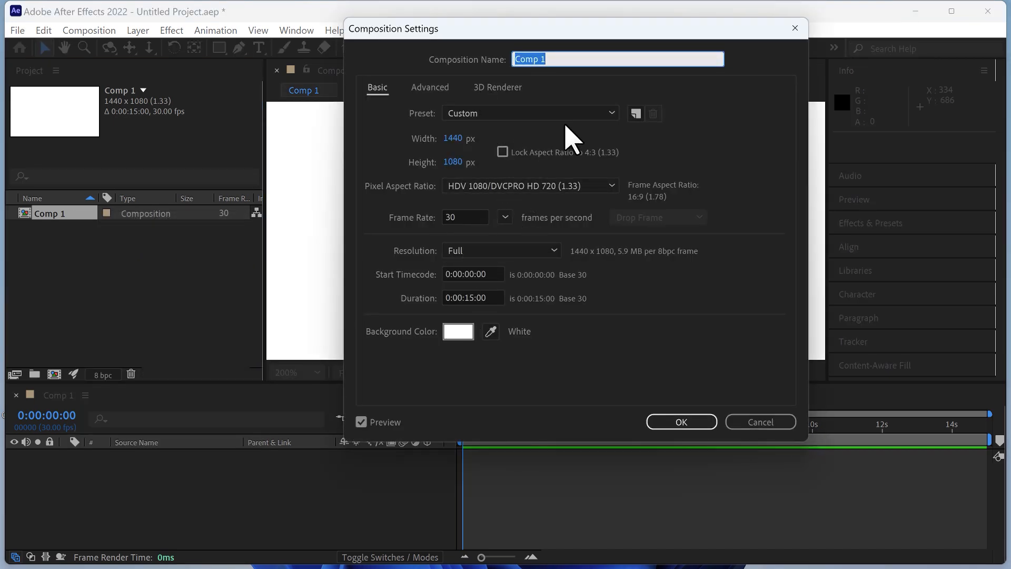
click(528, 184)
click(528, 185)
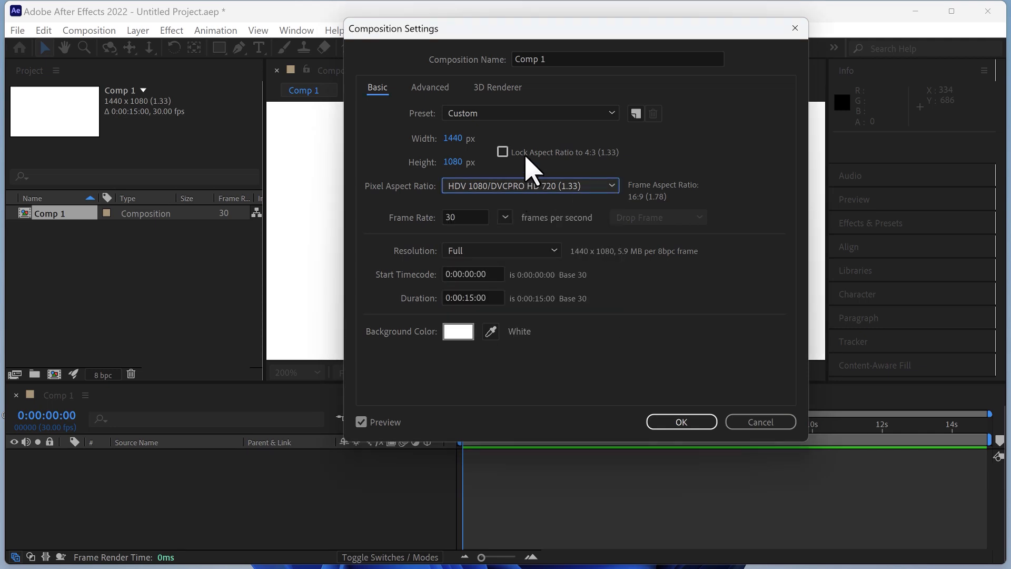
click(479, 114)
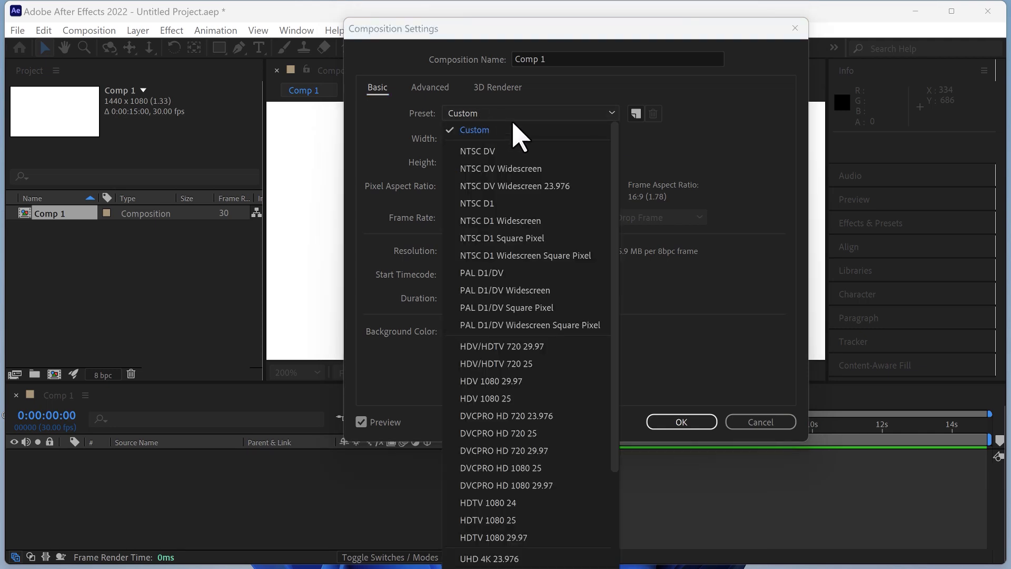
click(521, 383)
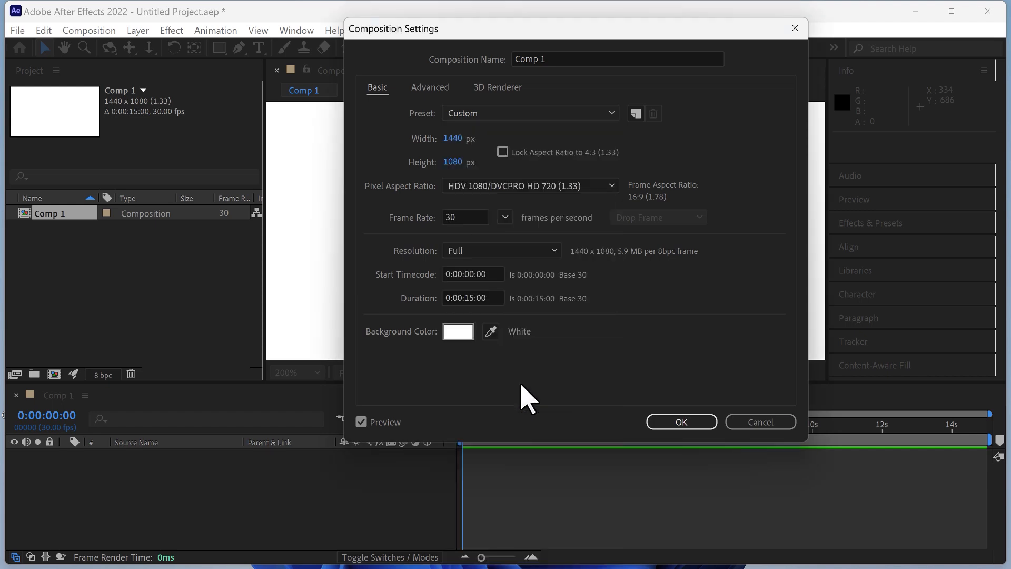
double_click(478, 217)
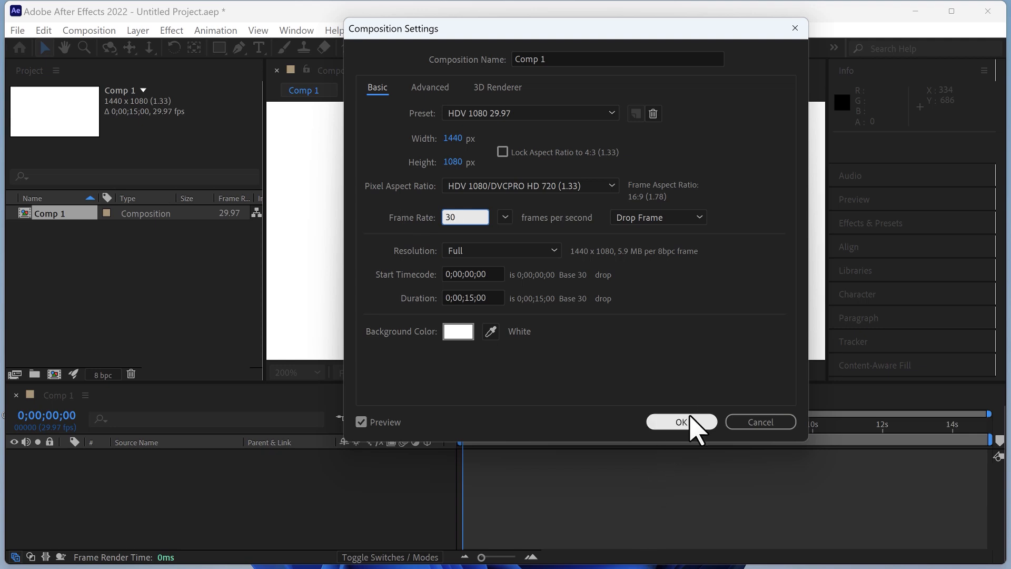
key(BackSpace)
key(BackSpace)
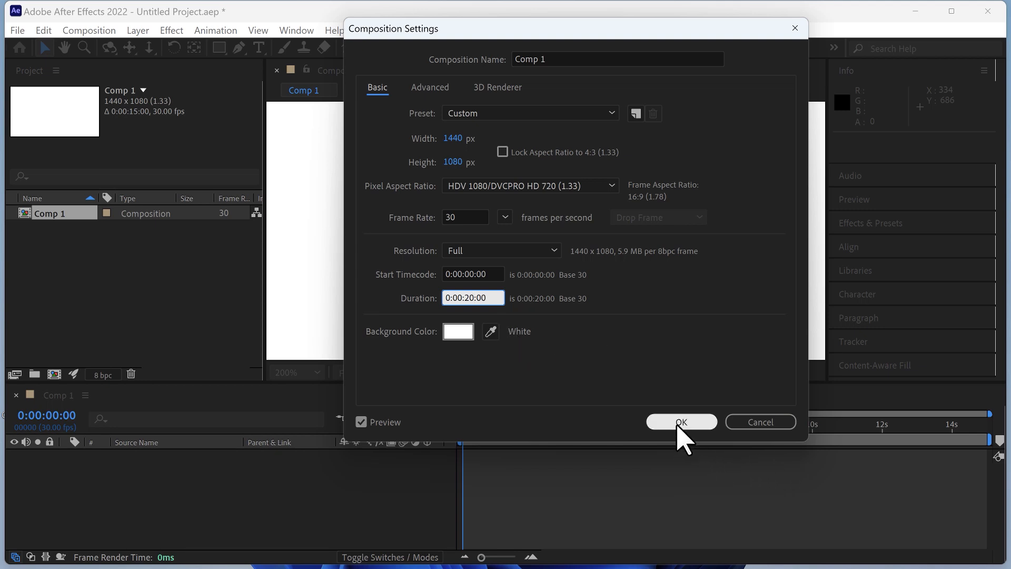
- Set Comp 1's background color to black (000000) and apply the composition settings
click(458, 331)
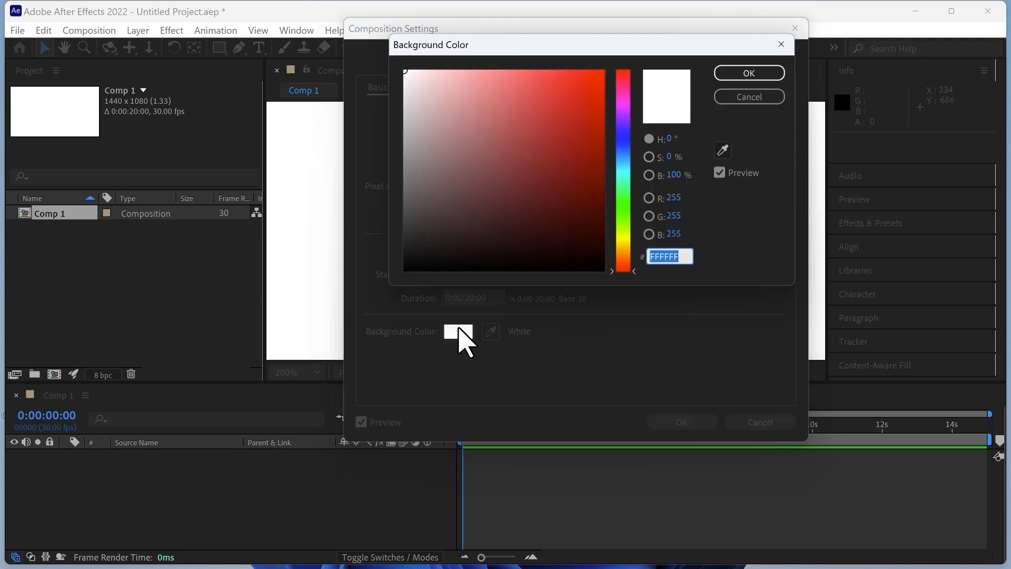
drag(519, 191, 361, 300)
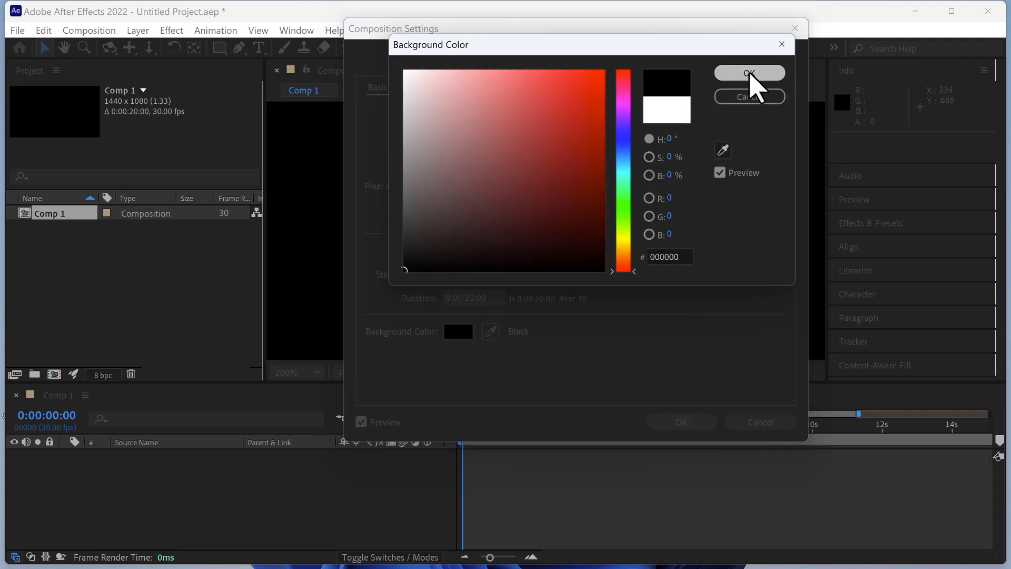
click(750, 74)
click(660, 424)
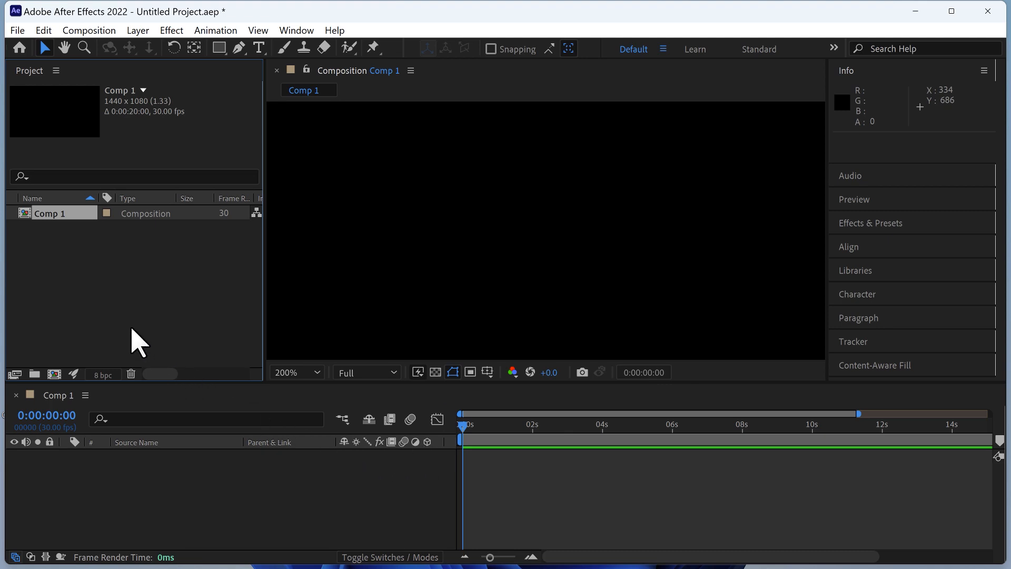
- Import the seven images from file type 2 through Yellow post out of the Desktop's project files folder as footage
click(89, 268)
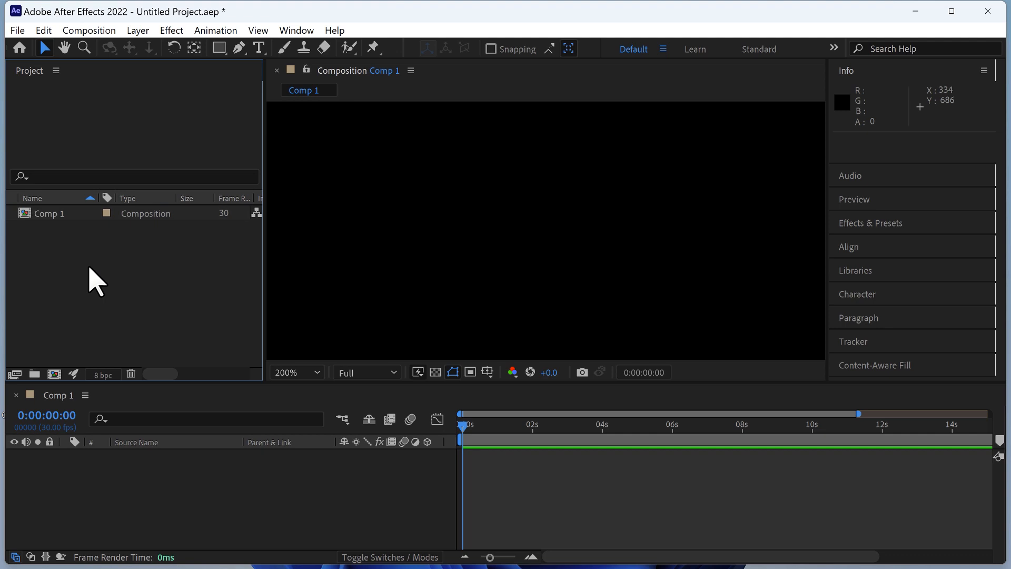
double_click(90, 270)
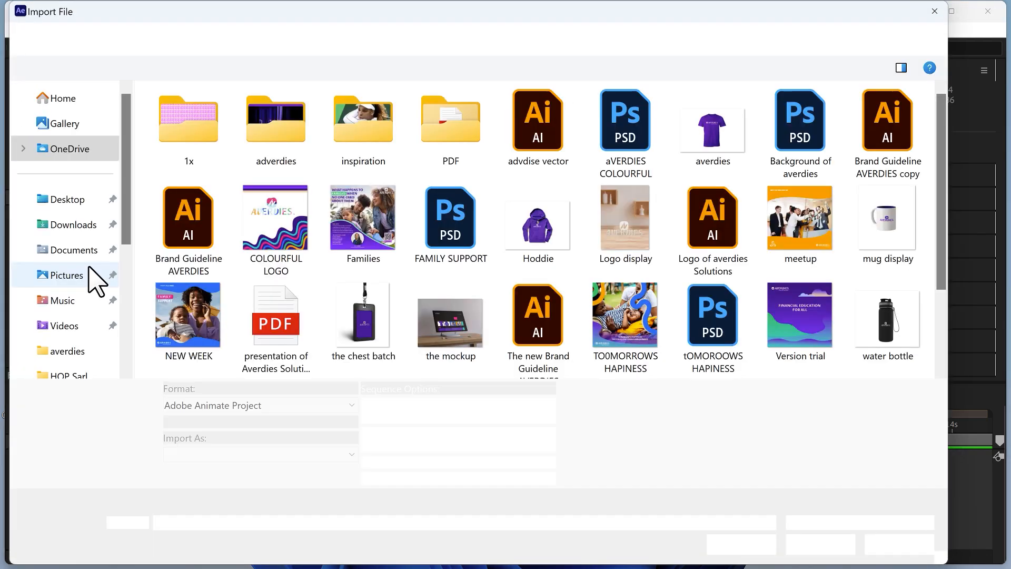
click(67, 200)
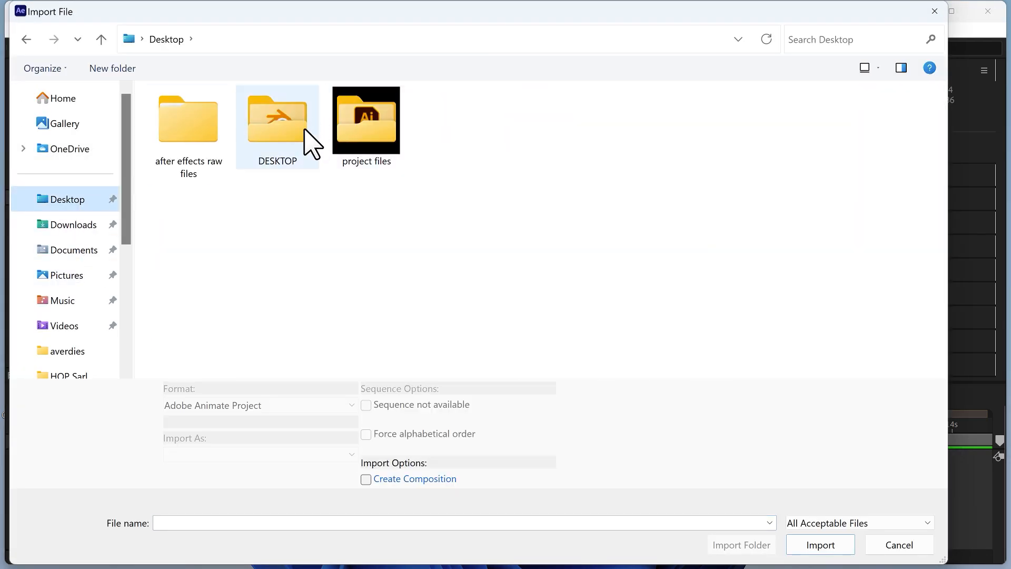
double_click(367, 125)
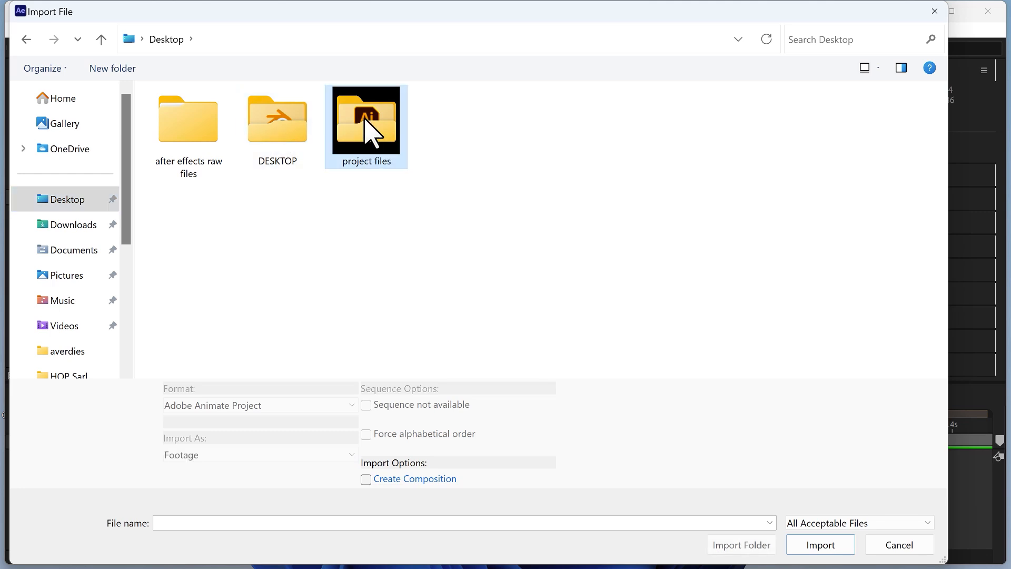
click(272, 144)
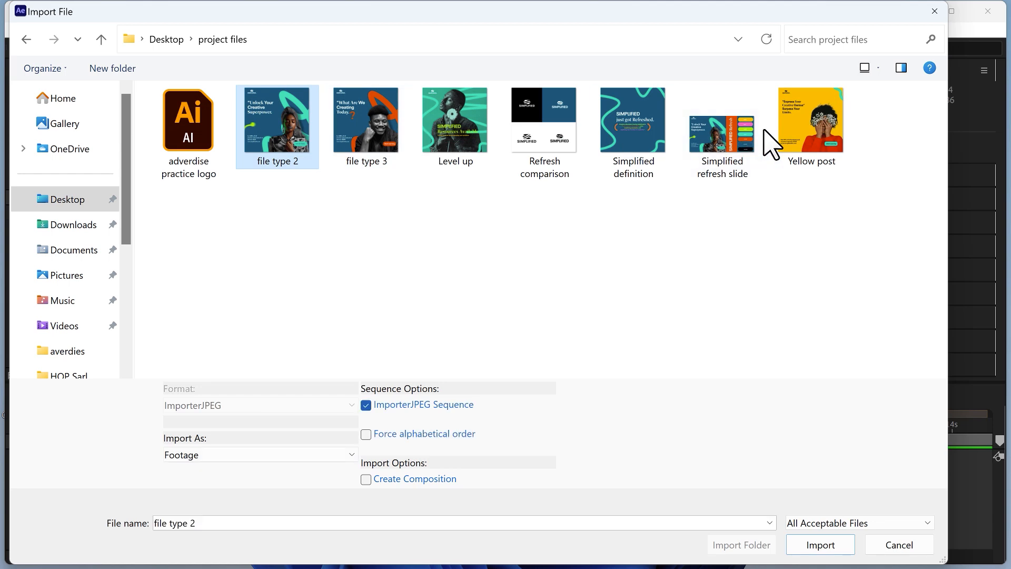
shift+click(805, 142)
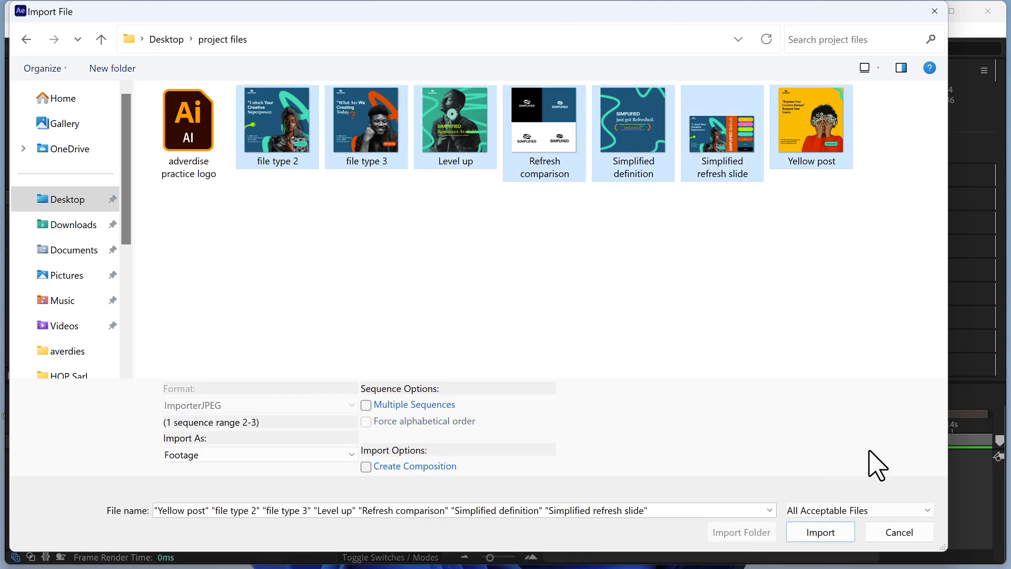
click(830, 532)
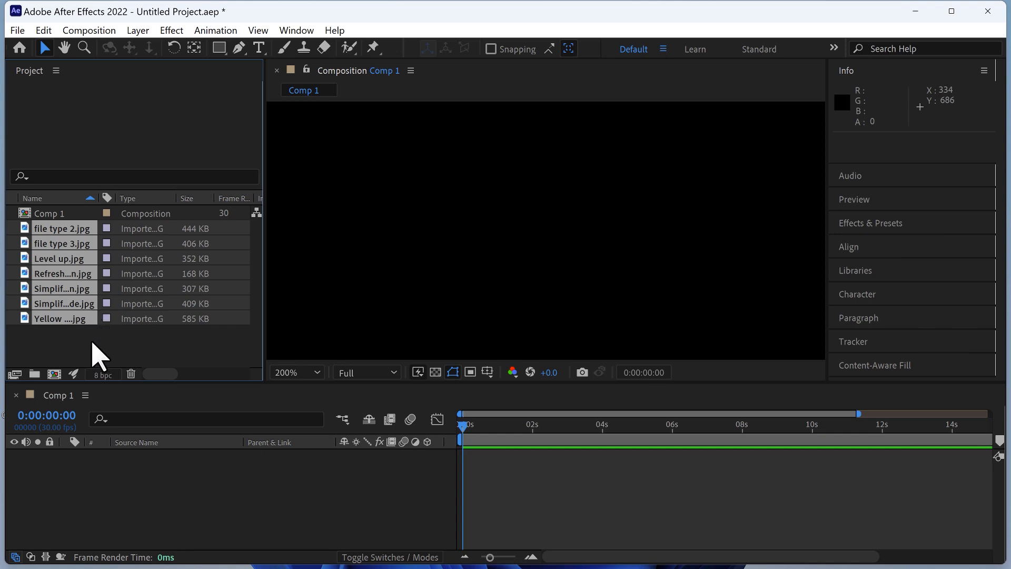
- Group the seven imported images in a new project folder
drag(57, 278, 35, 374)
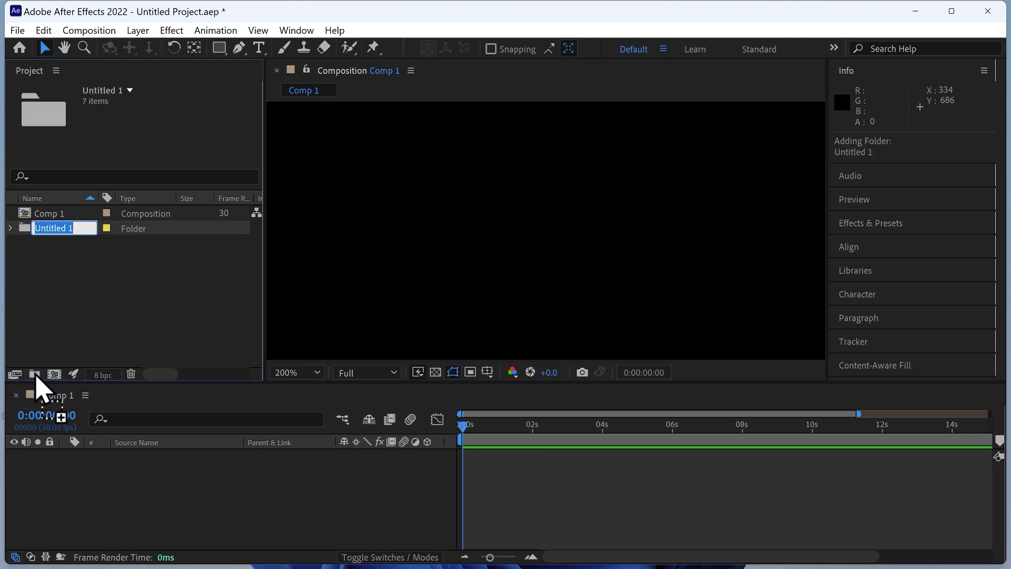
click(89, 318)
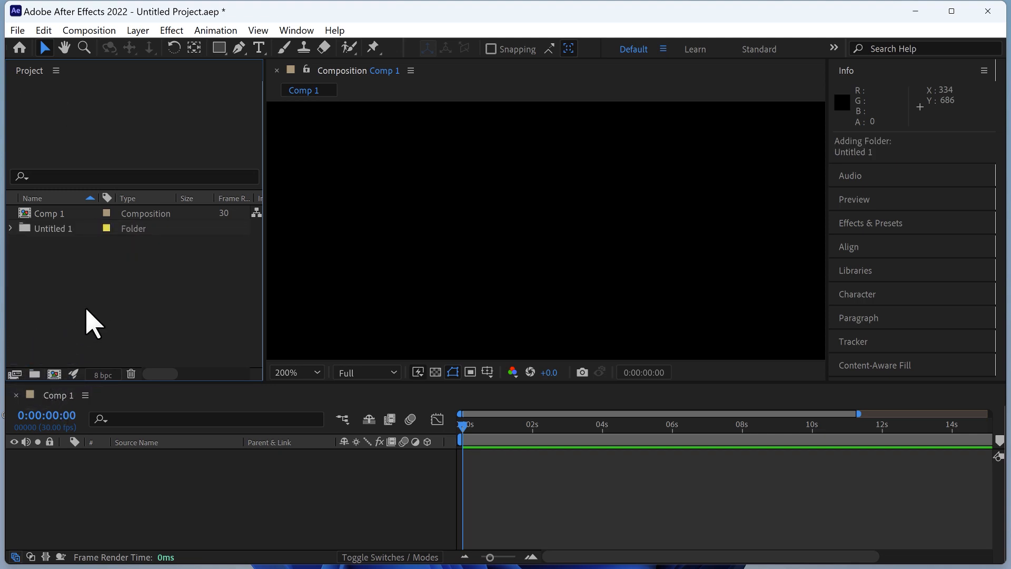
- Create an empty second folder in the project and delete it again
click(35, 375)
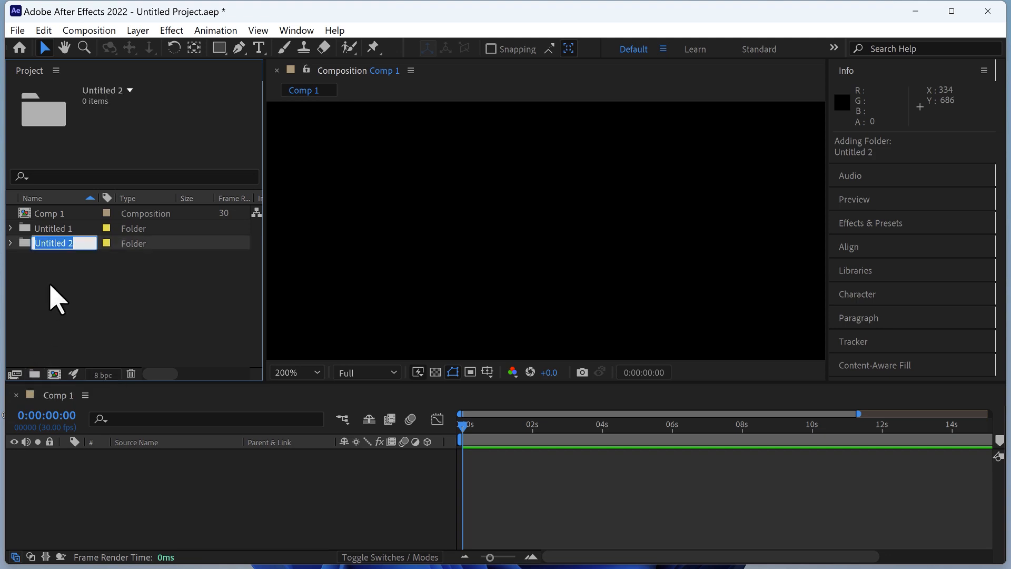
click(109, 253)
click(85, 246)
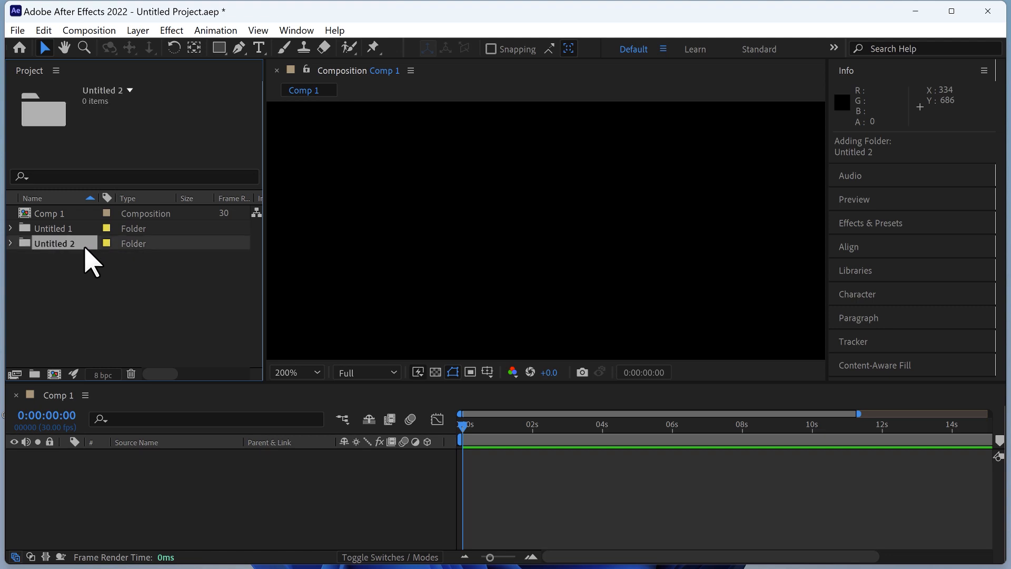
key(Delete)
- Rename the folder that holds the imported images as images
click(65, 228)
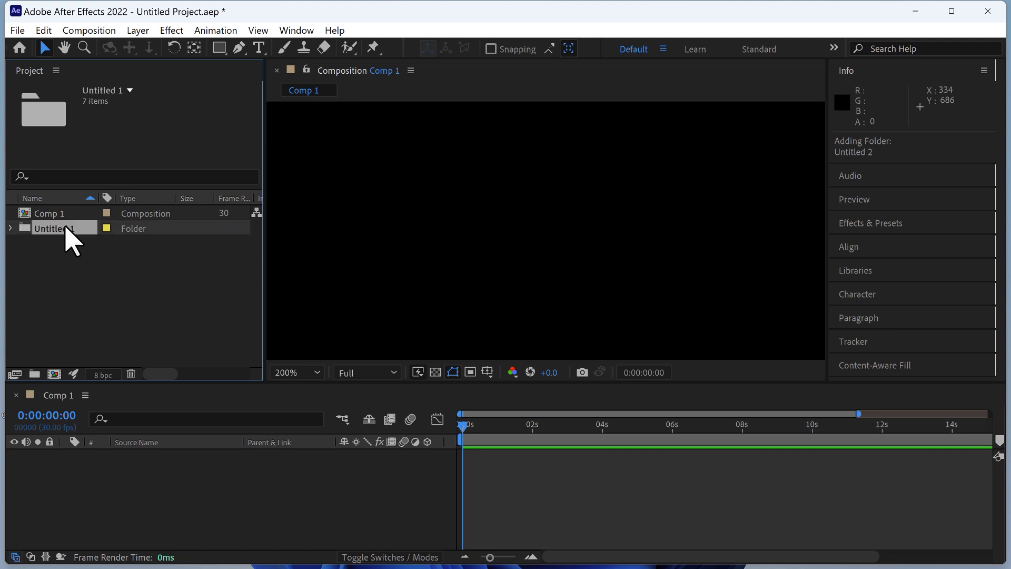
key(Return)
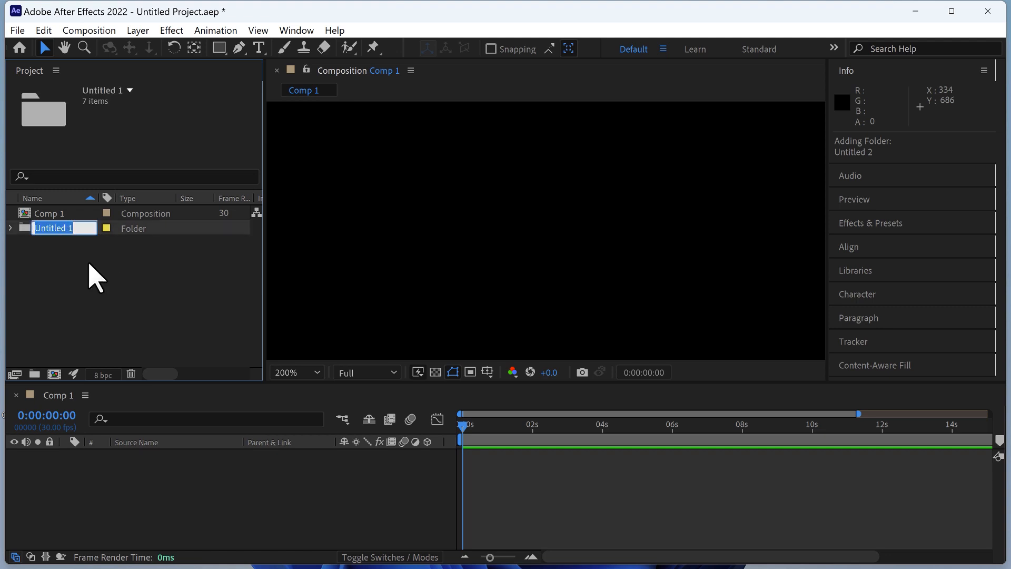
key(BackSpace)
click(106, 228)
click(60, 305)
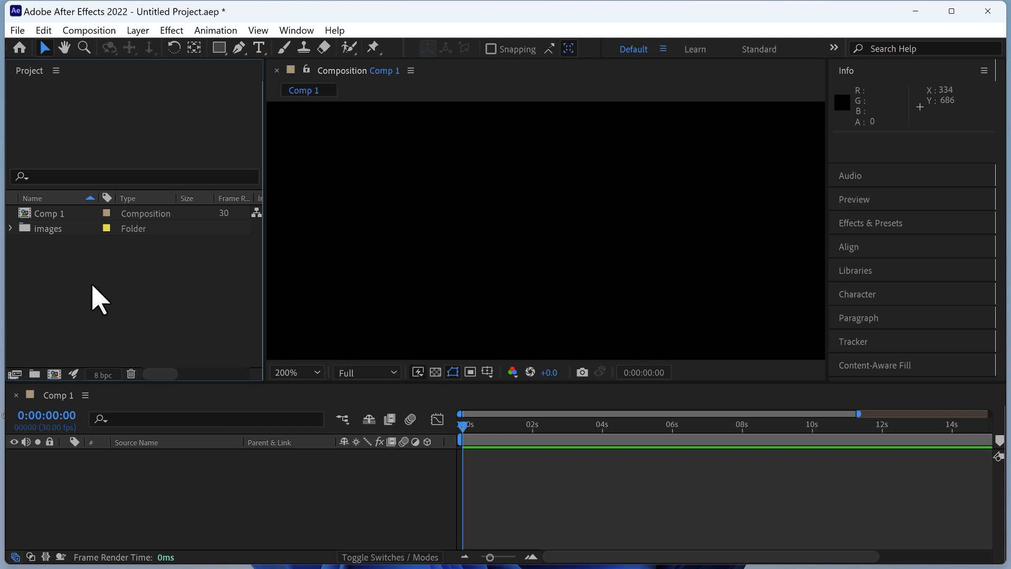
key(comma)
key(comma)
key(period)
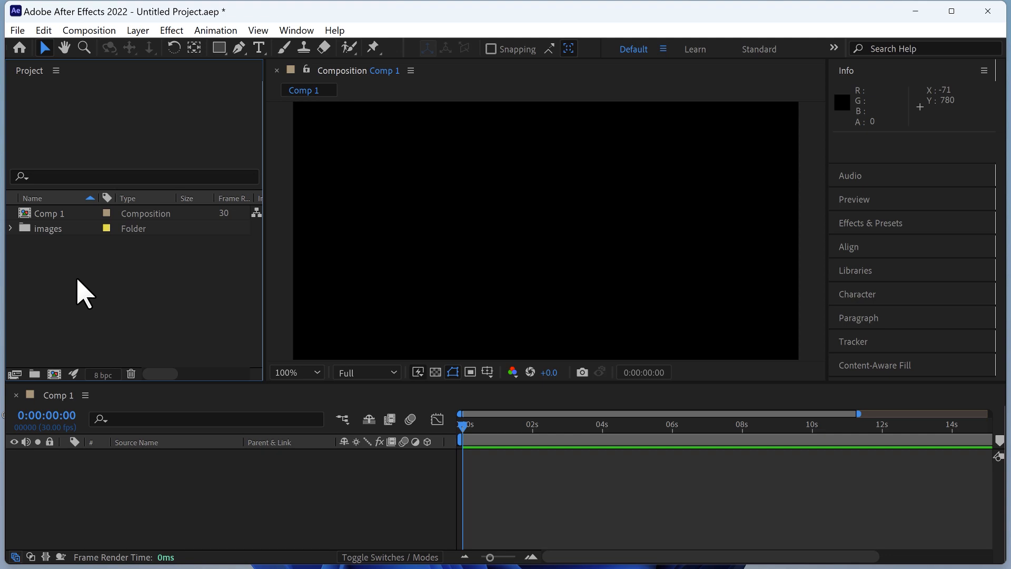
double_click(79, 293)
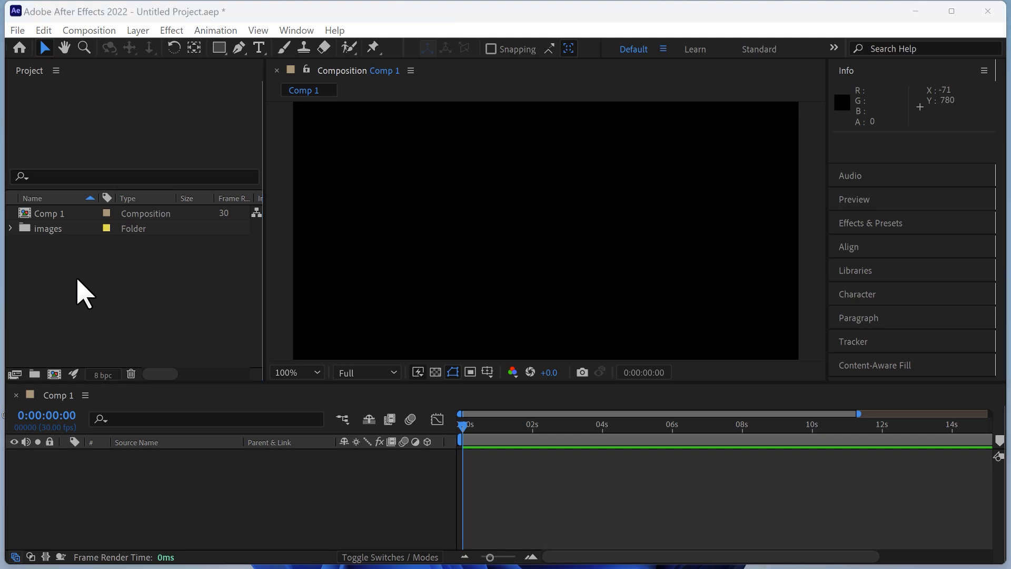
click(935, 11)
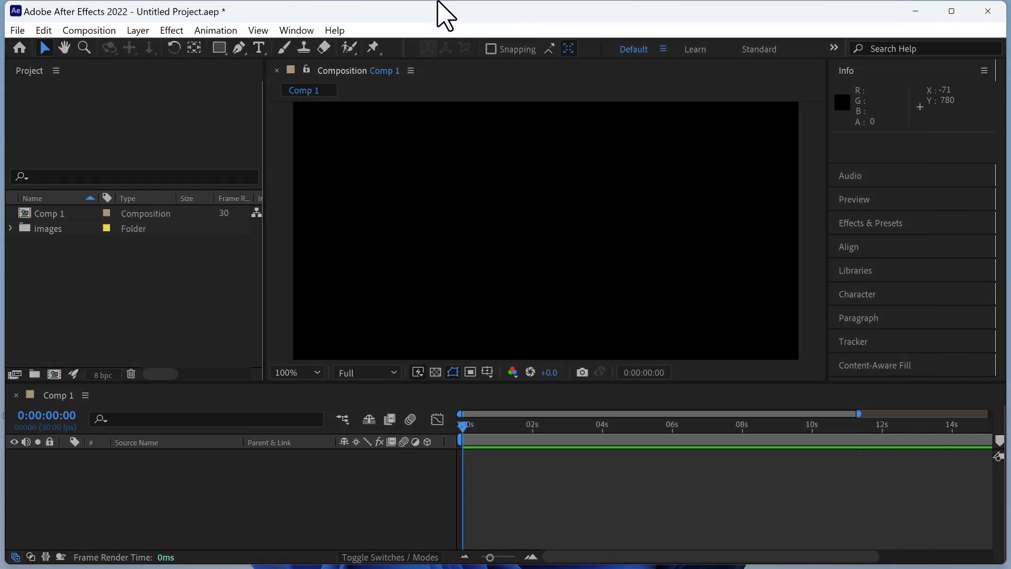
- Open the desktop's project files folder in File Explorer beside After Effects and bring adverdise practice logo into the project
drag(271, 18, 665, 34)
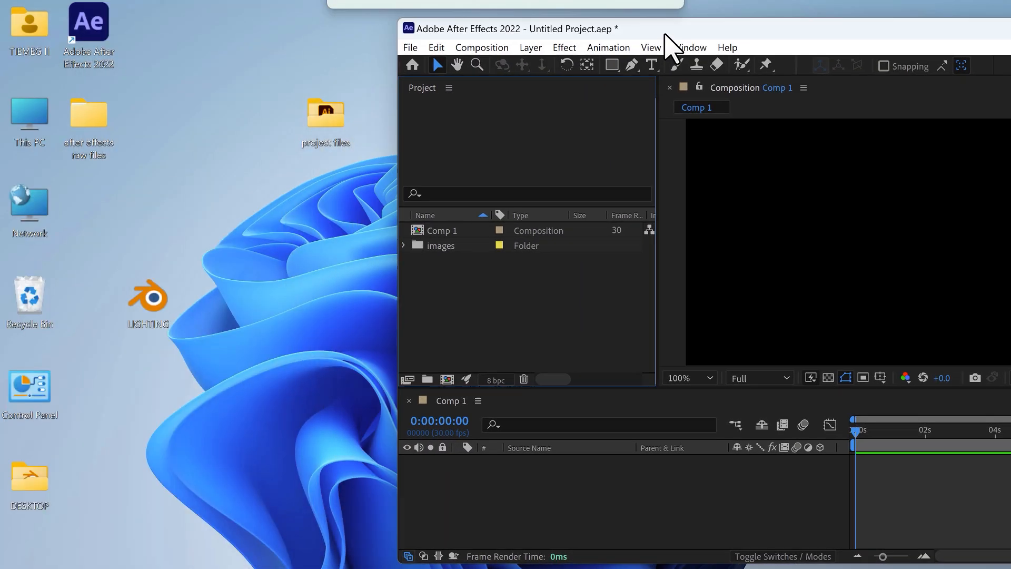
double_click(337, 138)
drag(795, 35, 113, 37)
click(151, 179)
drag(143, 181, 535, 300)
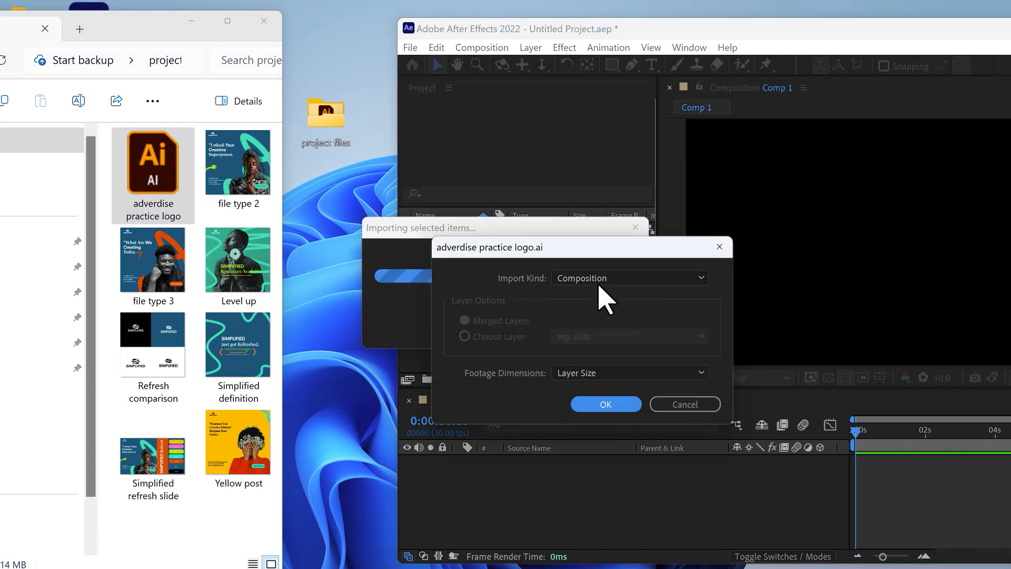
- Import adverdise practice logo.ai as a Composition with Layer Size footage dimensions
click(594, 287)
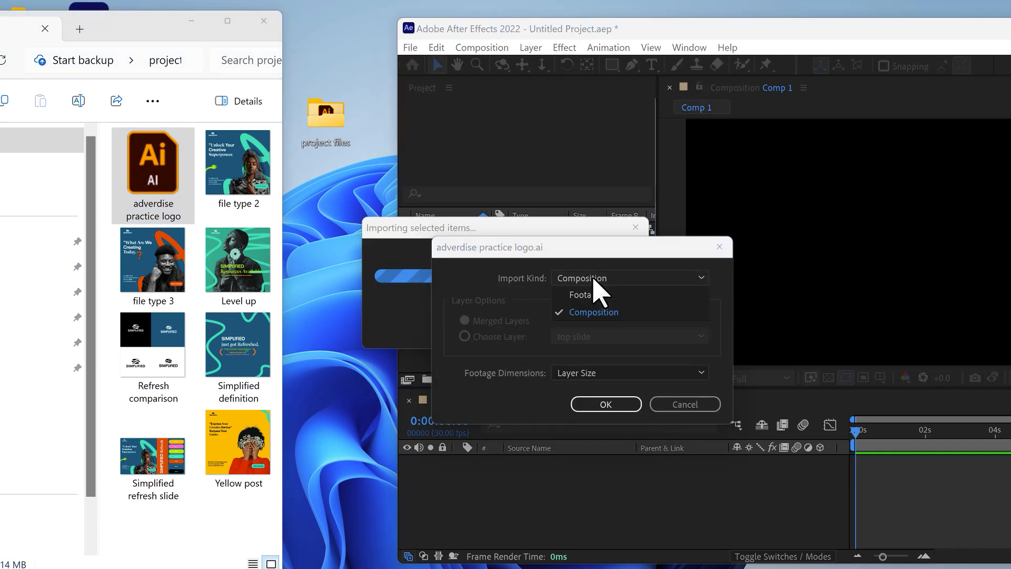
click(590, 313)
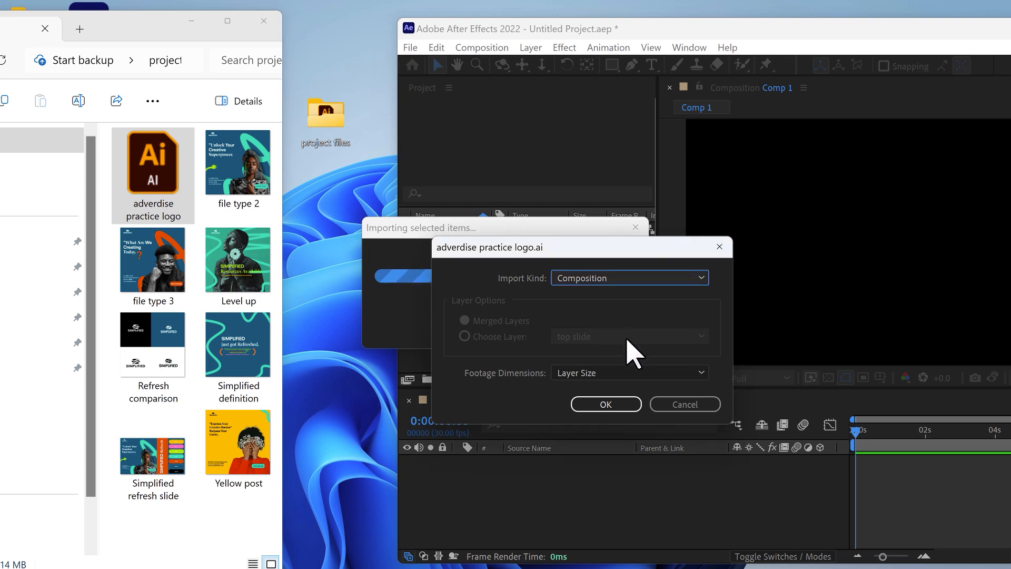
click(592, 375)
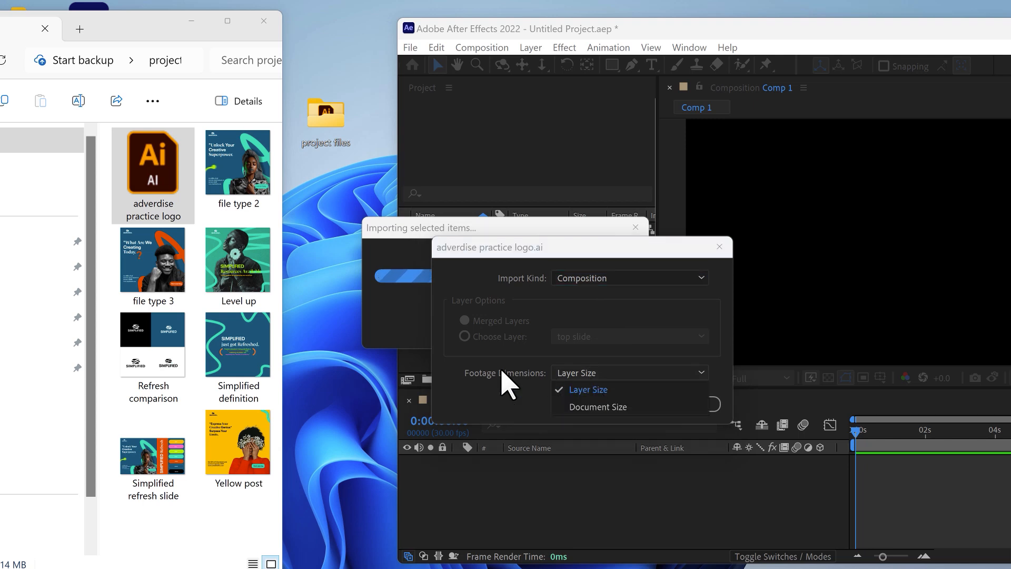
click(580, 392)
click(607, 404)
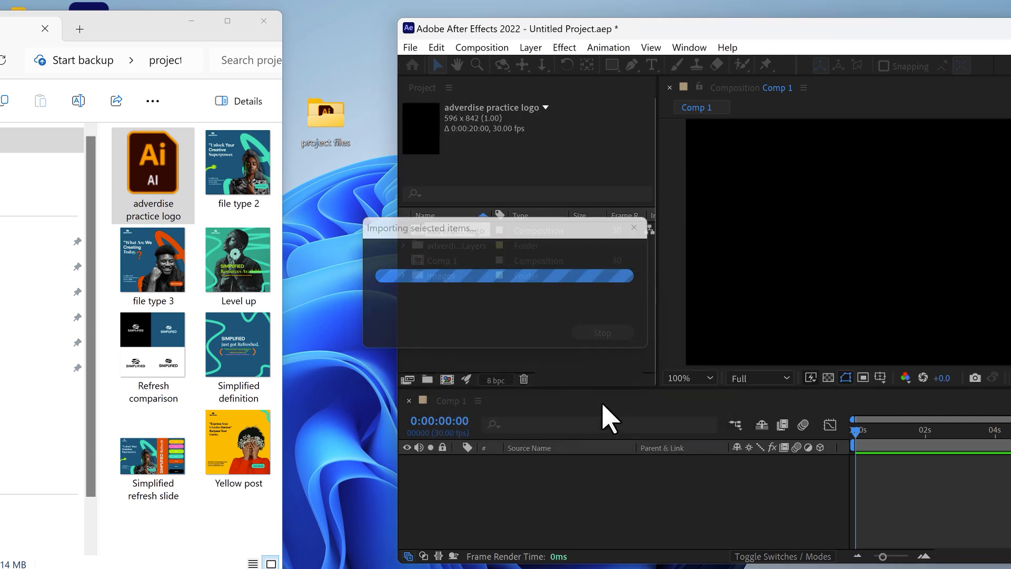
- Maximize the After Effects window and open the adverdise practice logo composition
click(452, 315)
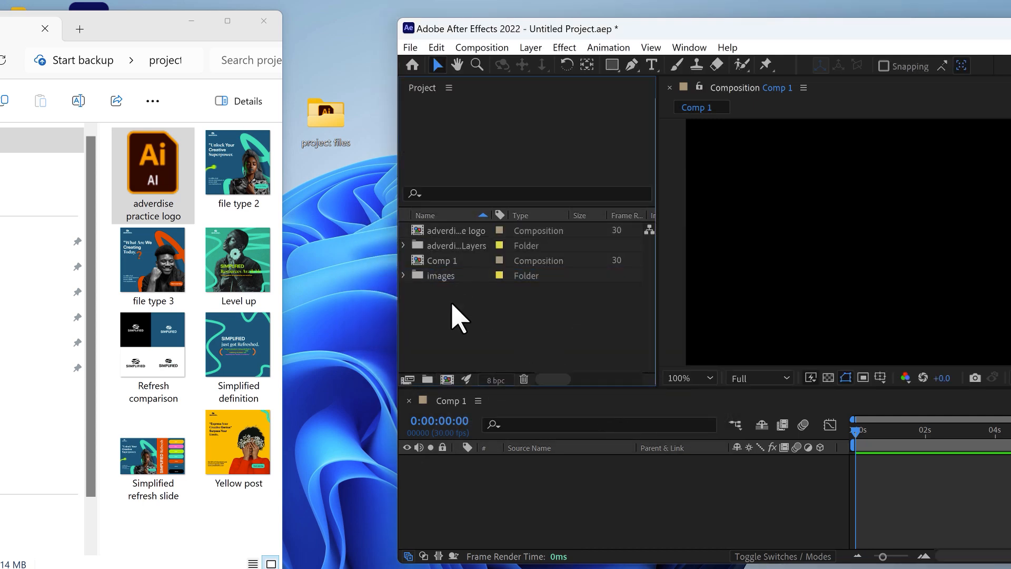
drag(781, 35, 367, 35)
click(930, 29)
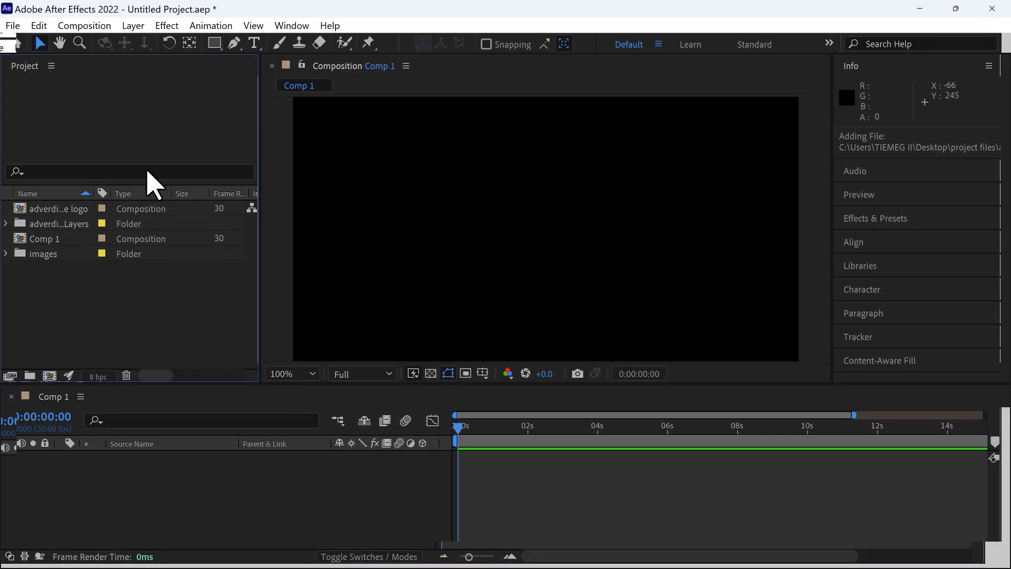
double_click(59, 209)
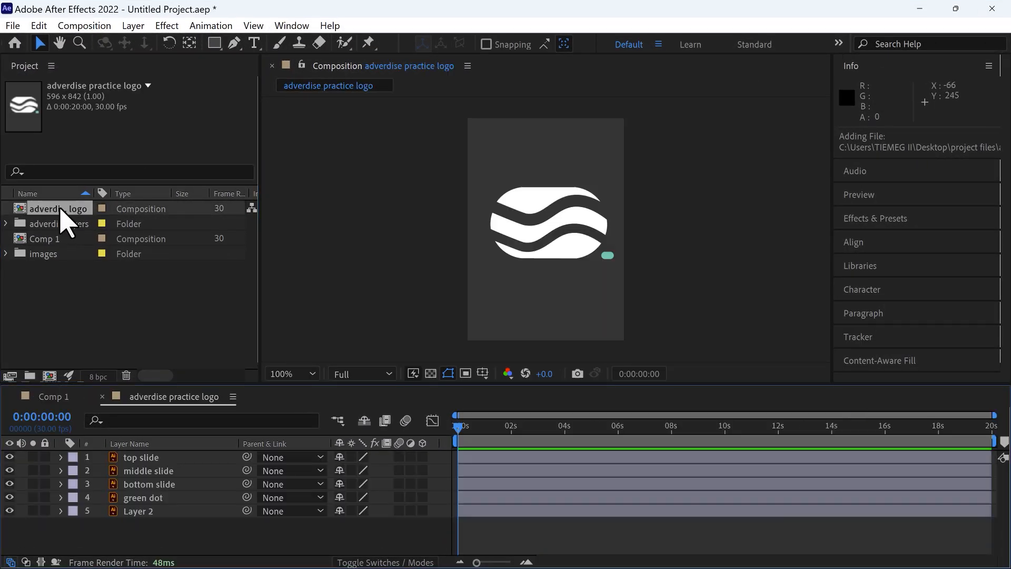
- Go through the logo composition's layers and delete the Layer 2 background layer
click(159, 458)
click(154, 473)
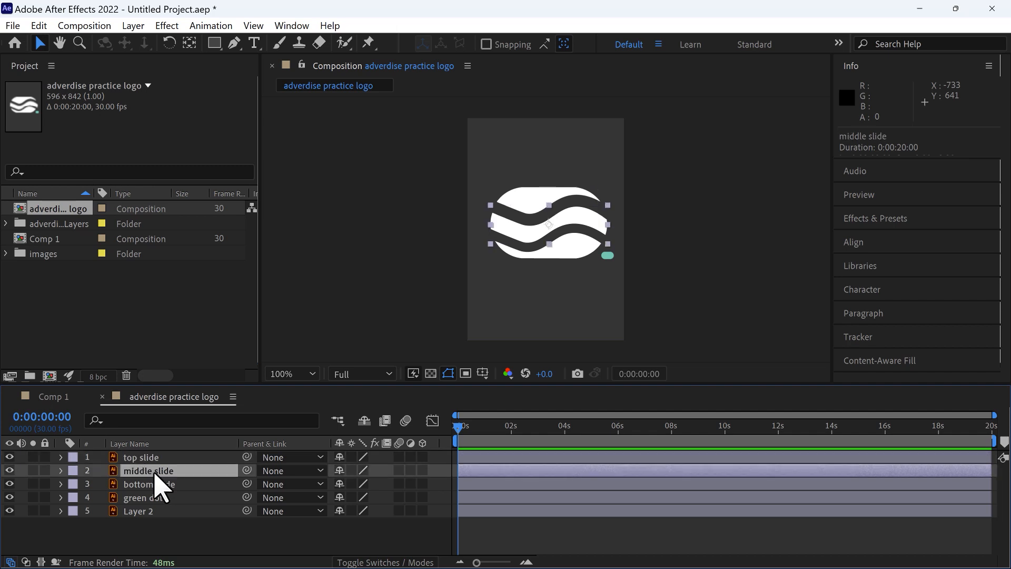
click(157, 484)
click(153, 498)
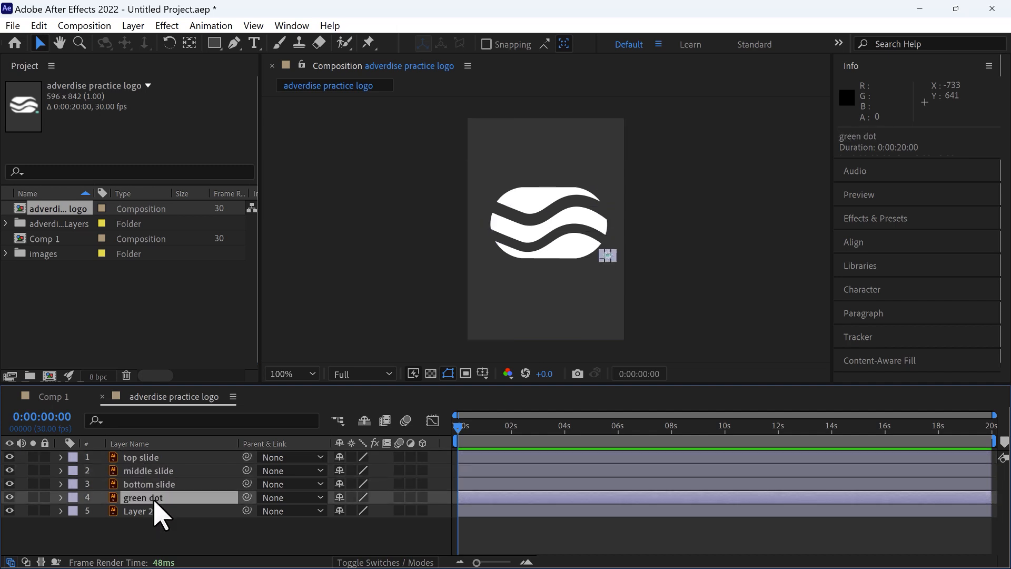
click(142, 512)
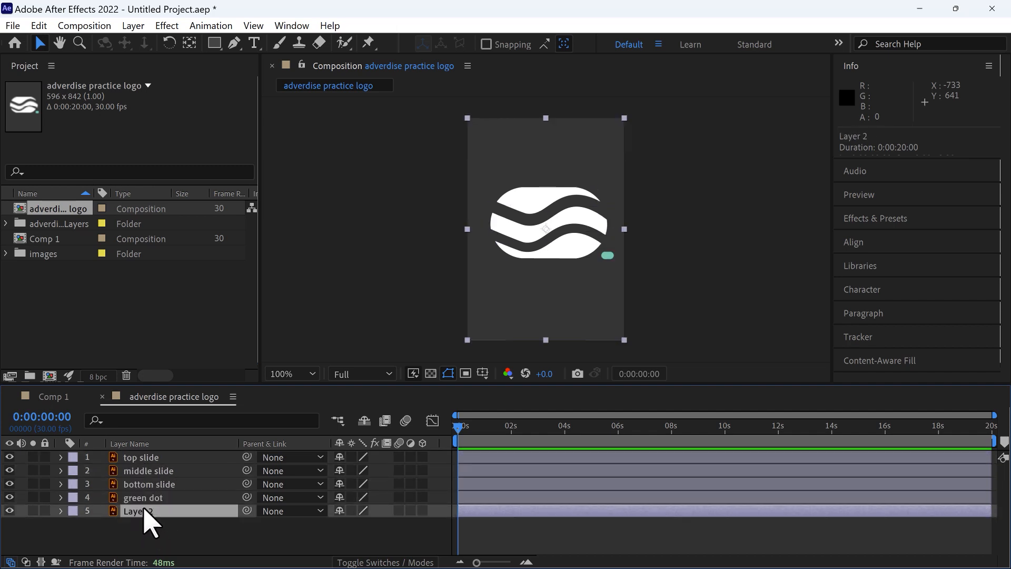
key(Delete)
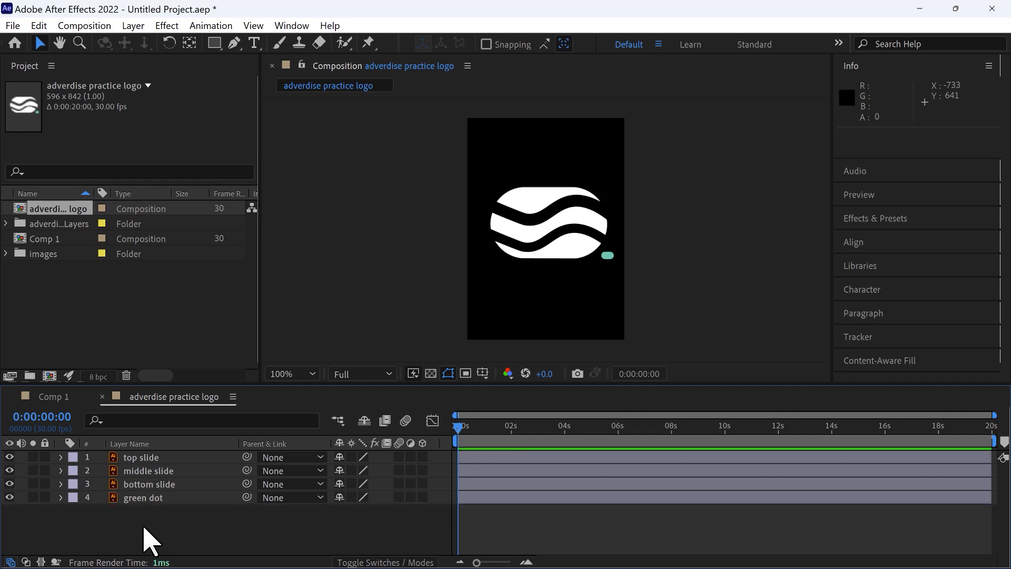
- Examine the separate vector files inside the adverdise practice logo Layers folder
click(84, 223)
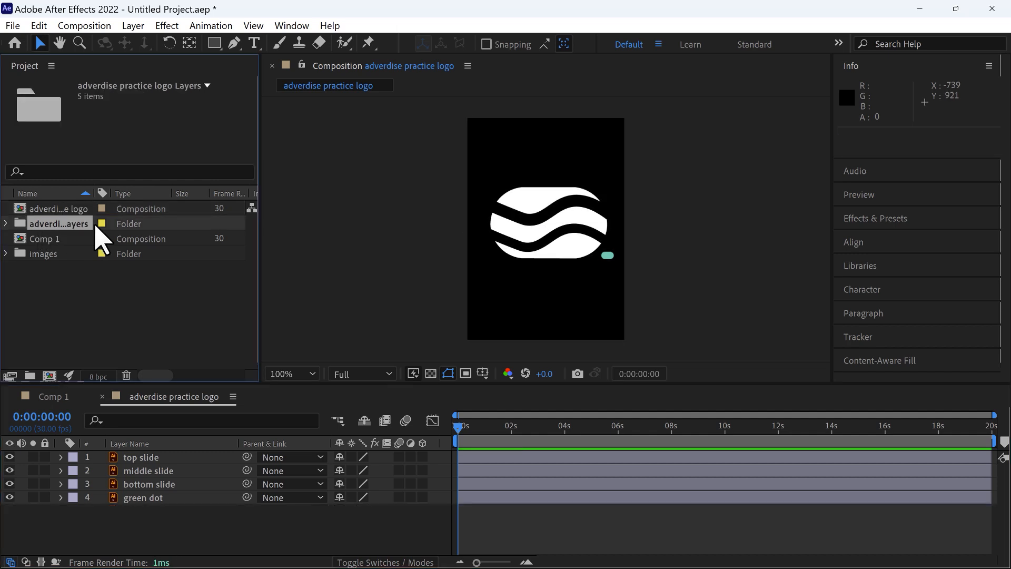
click(7, 224)
click(59, 239)
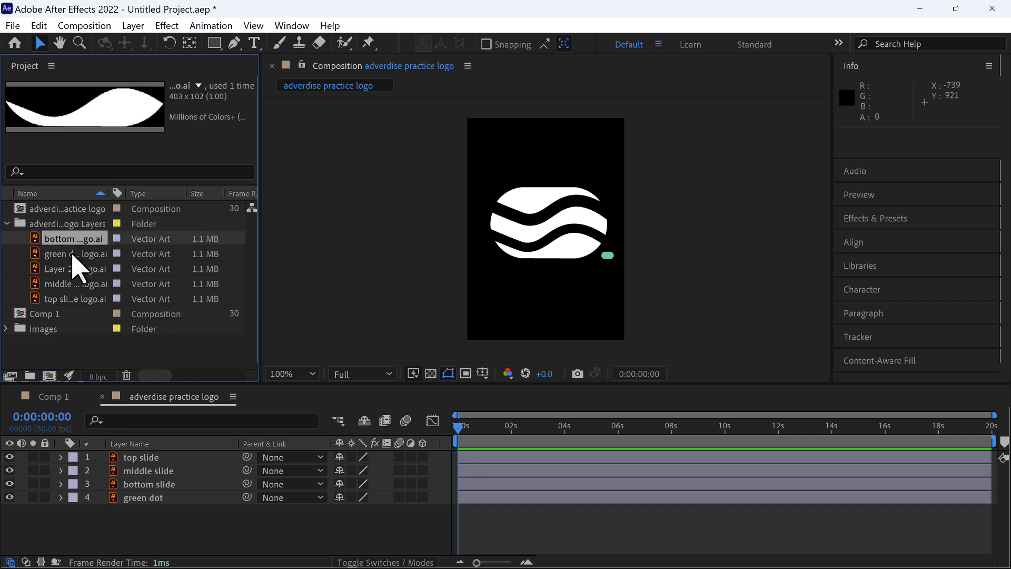
click(74, 255)
click(74, 269)
click(76, 284)
click(77, 299)
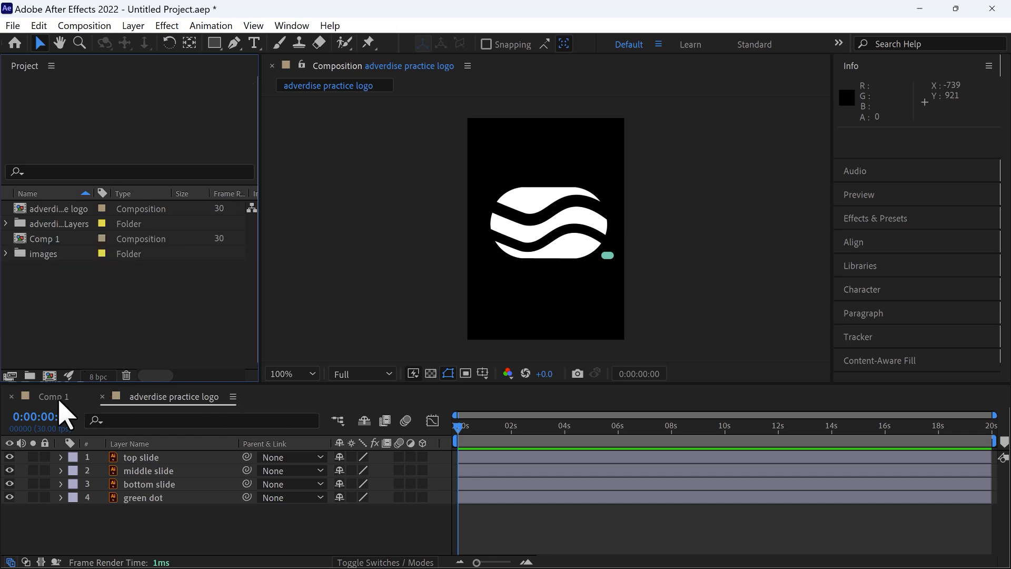
- Rename the Comp 1 composition as practice exercise in its composition settings
click(53, 396)
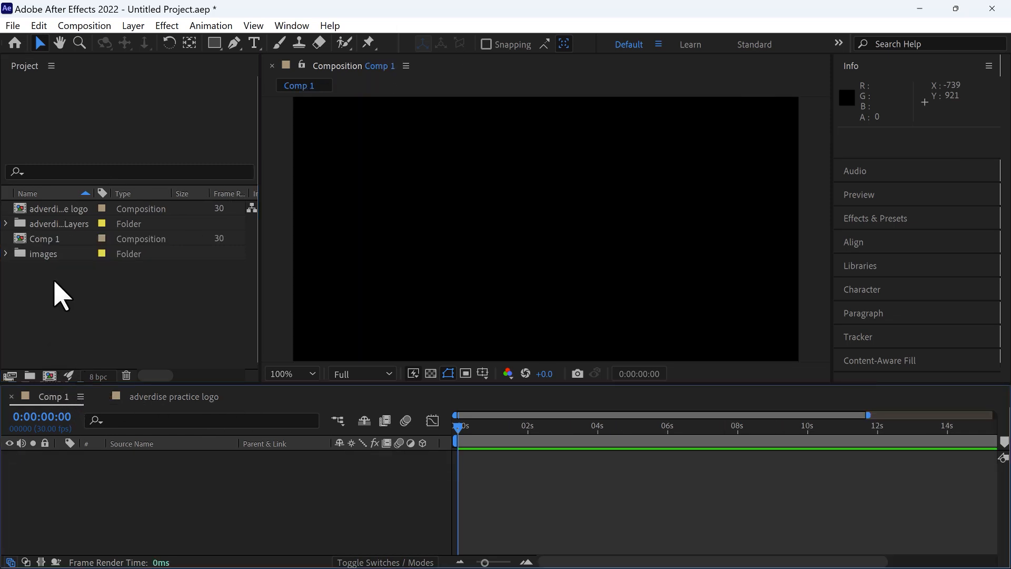
right_click(49, 240)
click(125, 250)
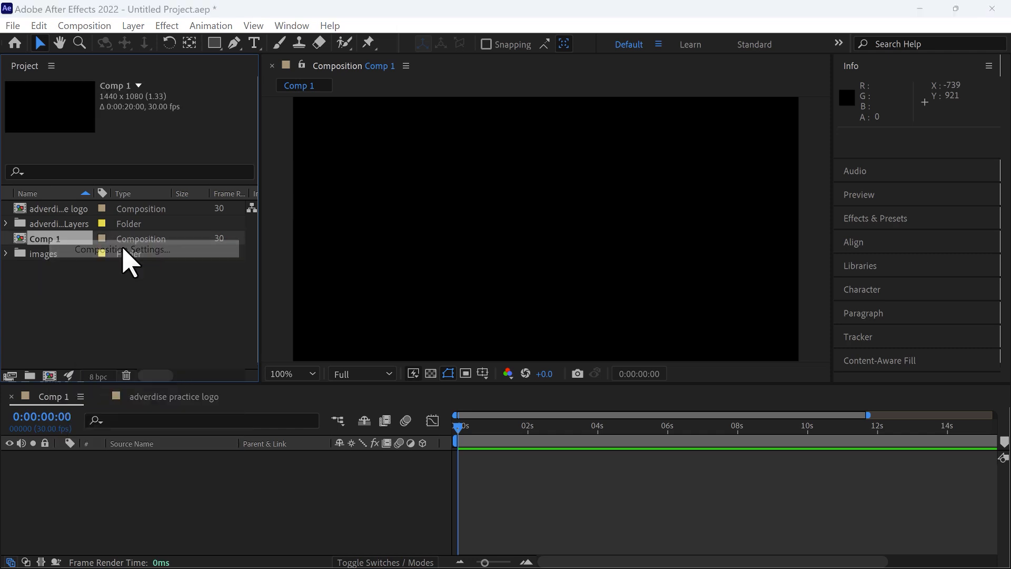
text(prac)
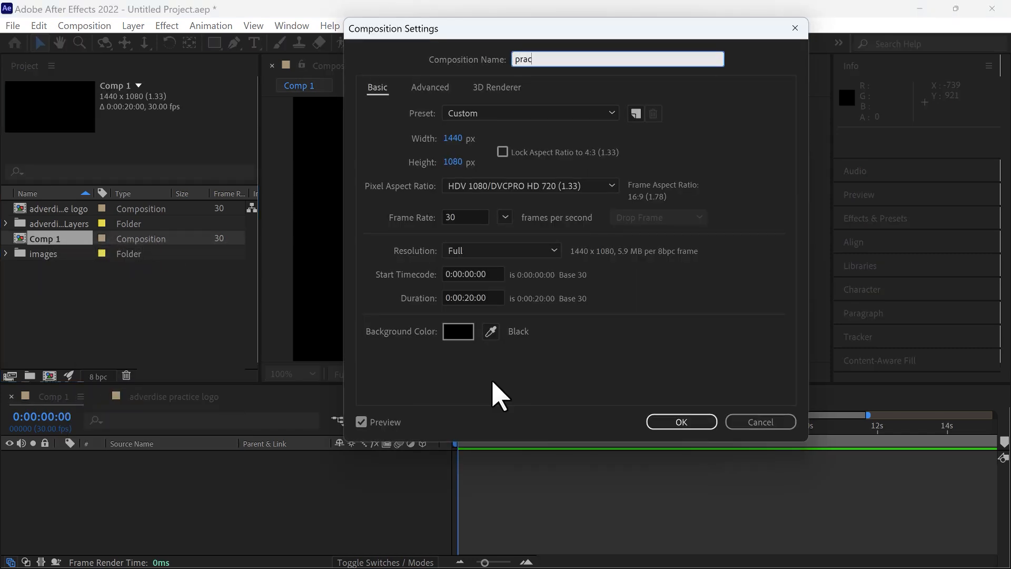
text(tice e)
text(xecise)
drag(576, 59, 550, 60)
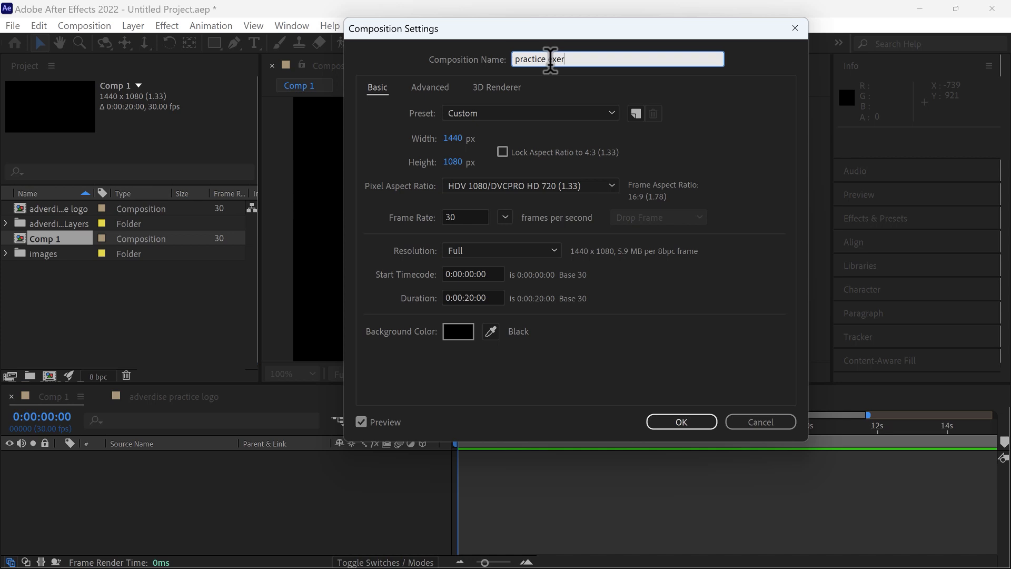
text(e)
key(Return)
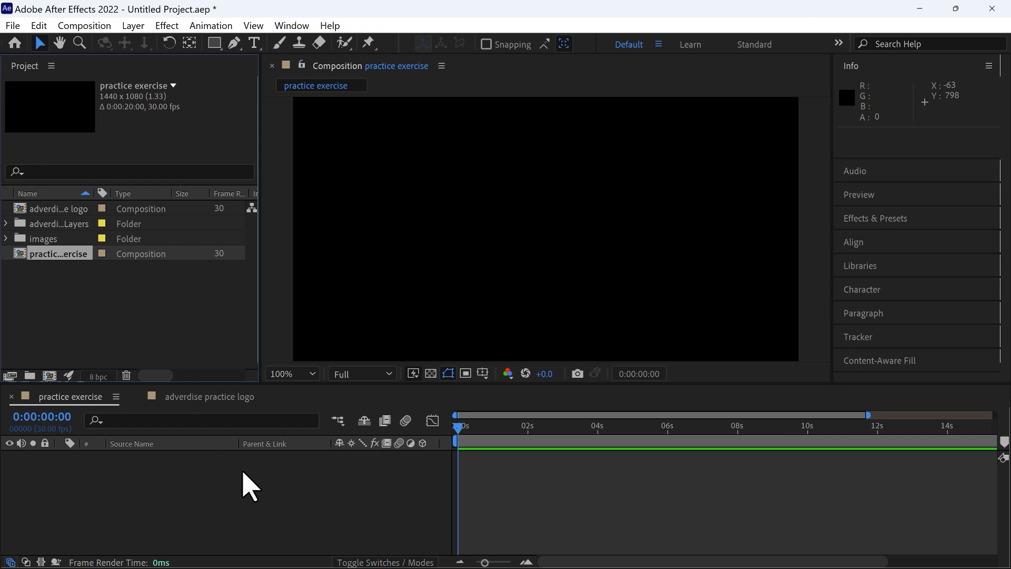
- Add Simplified refresh slide.jpg from the images folder as a layer in the practice exercise composition
click(100, 323)
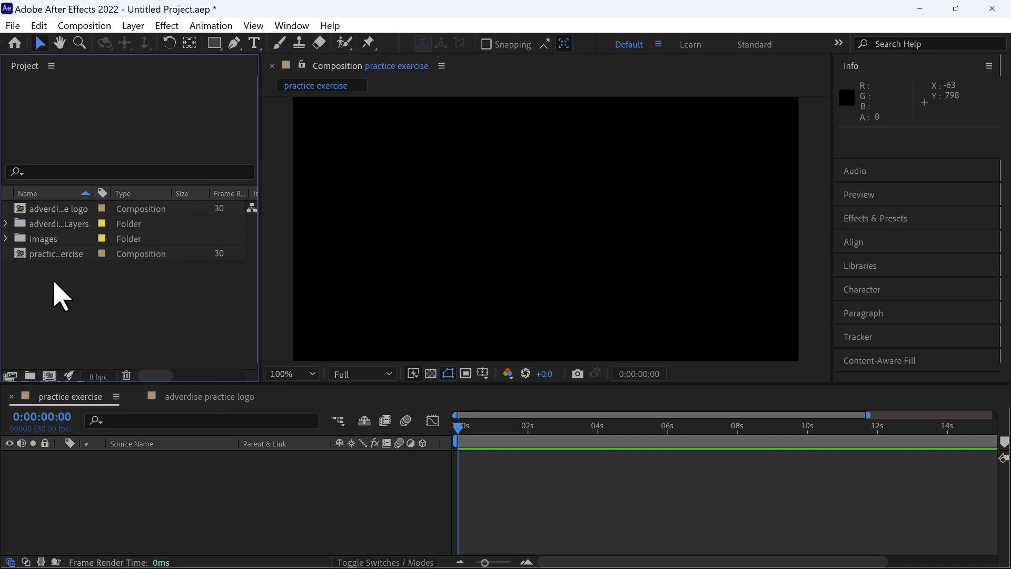
click(31, 239)
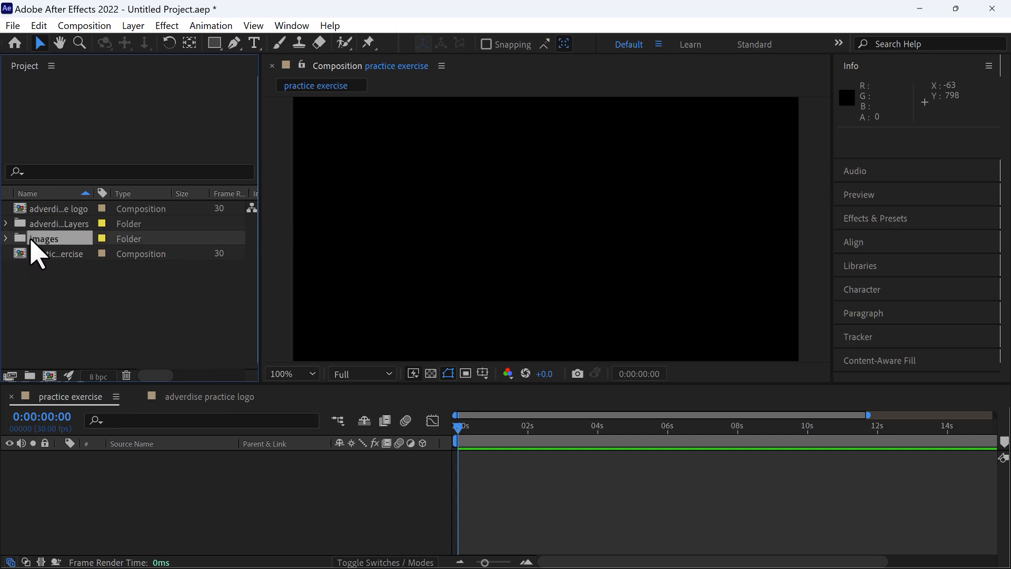
click(6, 240)
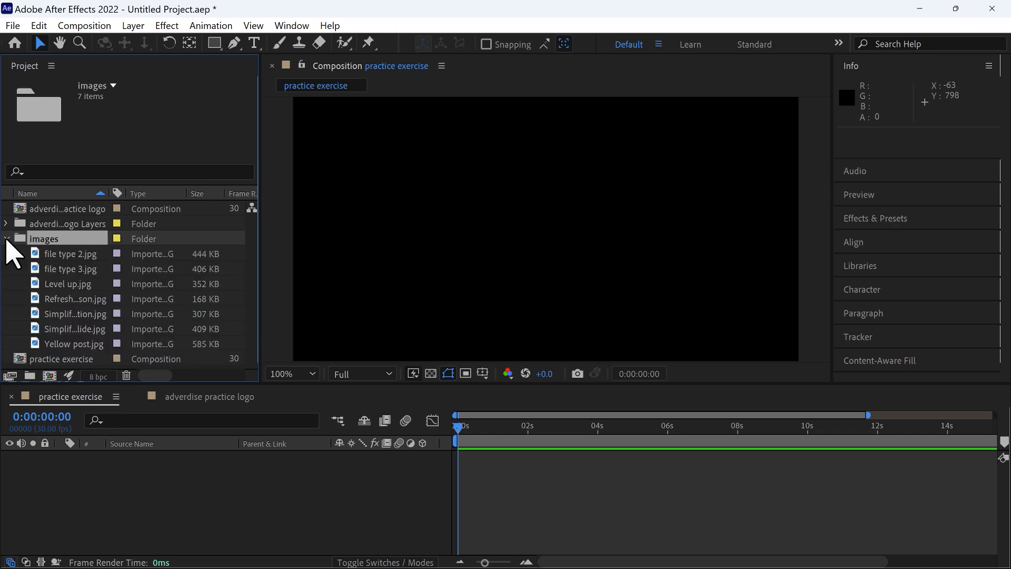
click(74, 254)
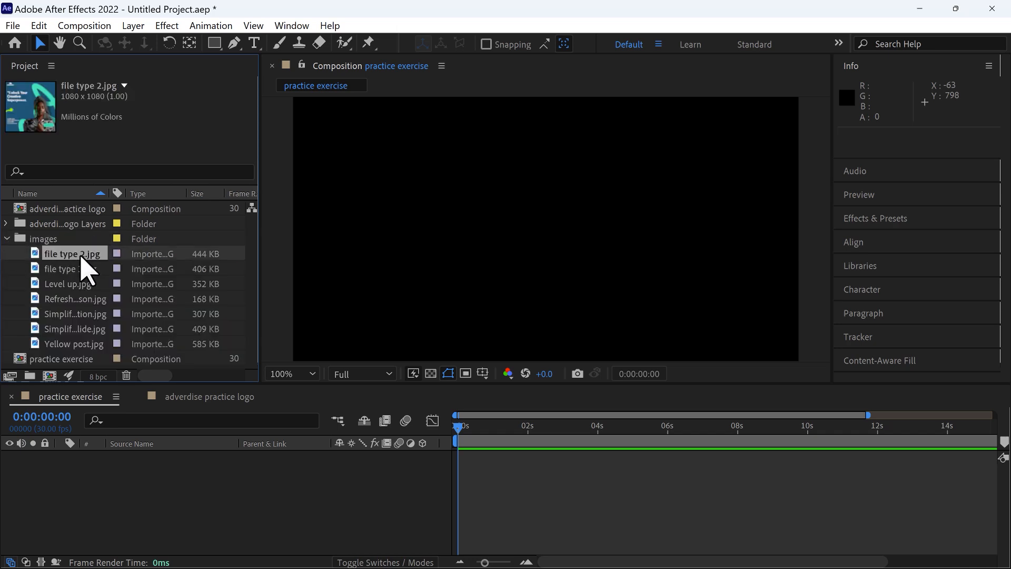
click(68, 269)
click(65, 284)
click(71, 314)
click(71, 328)
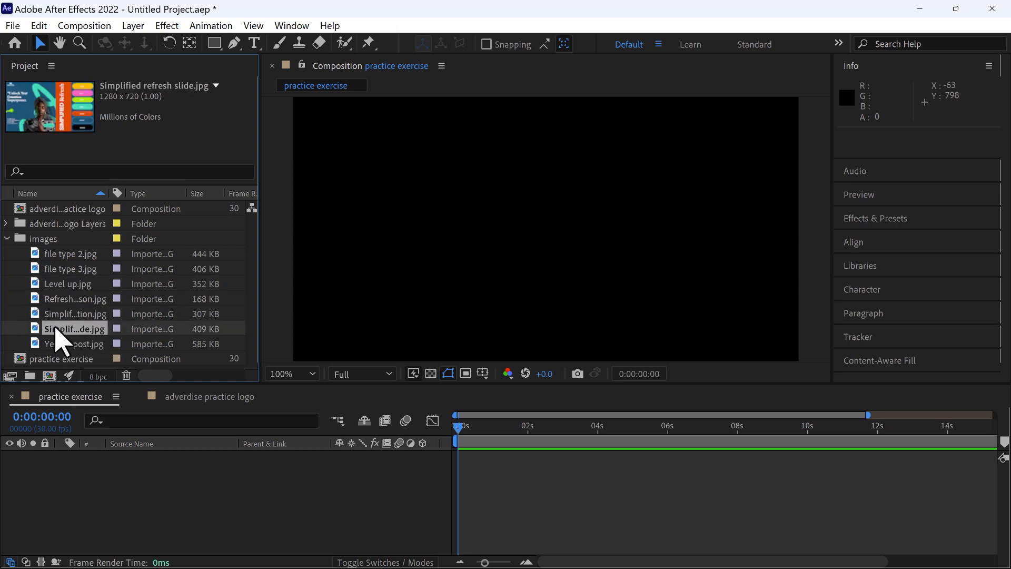
drag(82, 330, 182, 463)
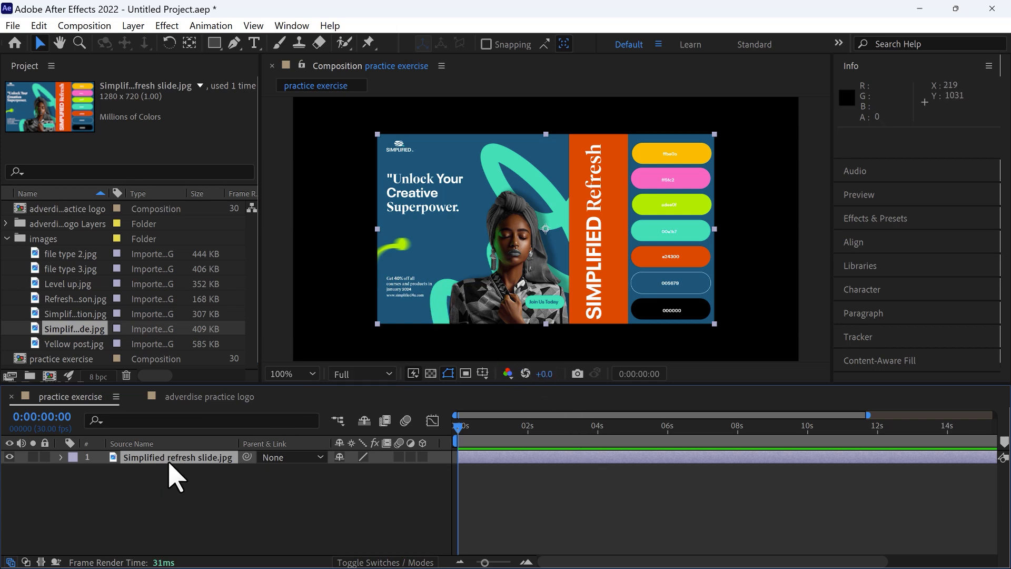
- Scale the Simplified refresh slide layer to 151% so it spans the full width of the composition
key(s)
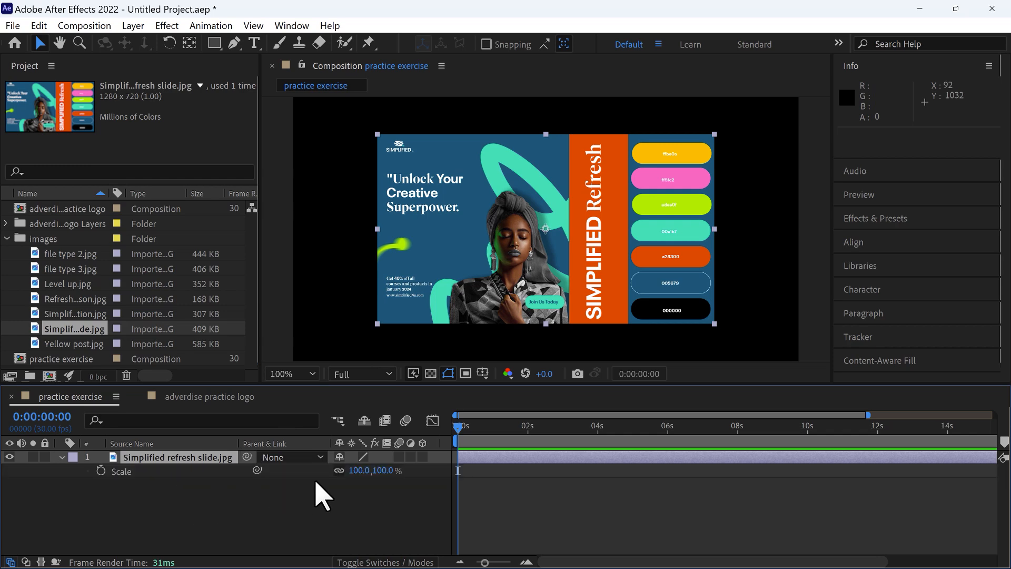
drag(378, 470, 412, 464)
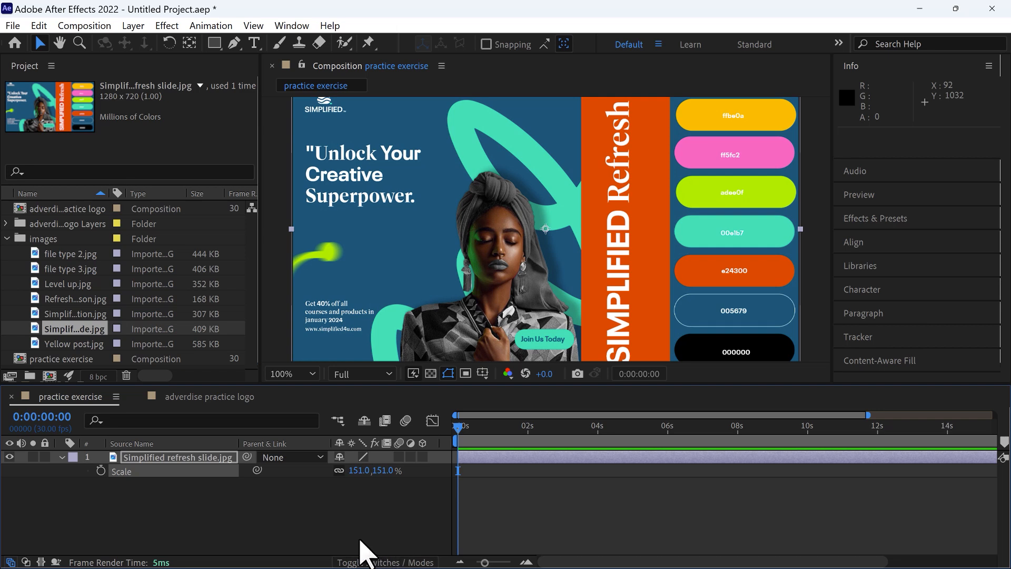
click(363, 513)
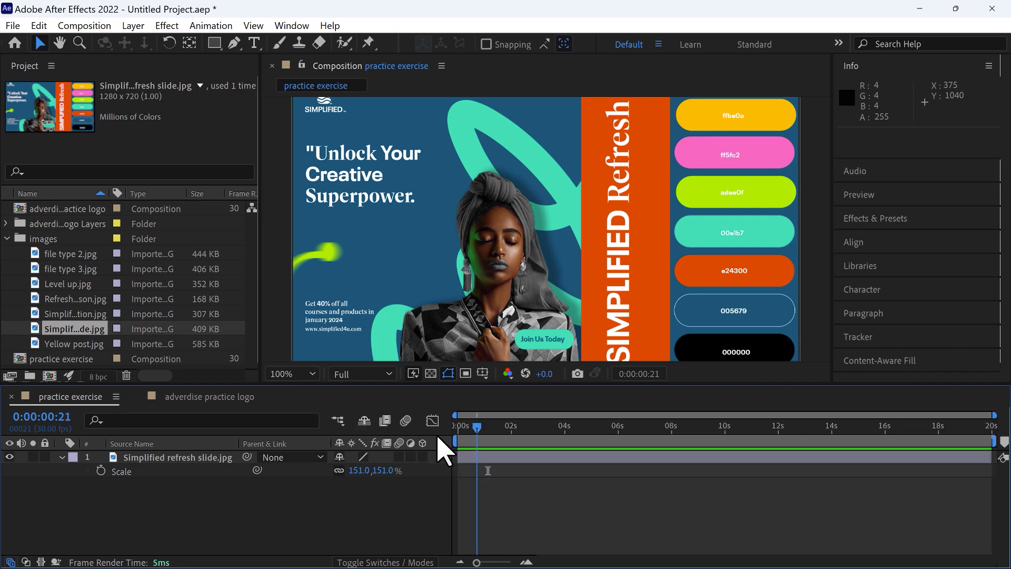
- Trim the end of the Simplified refresh slide layer at 0:00:02:00
drag(438, 437, 432, 439)
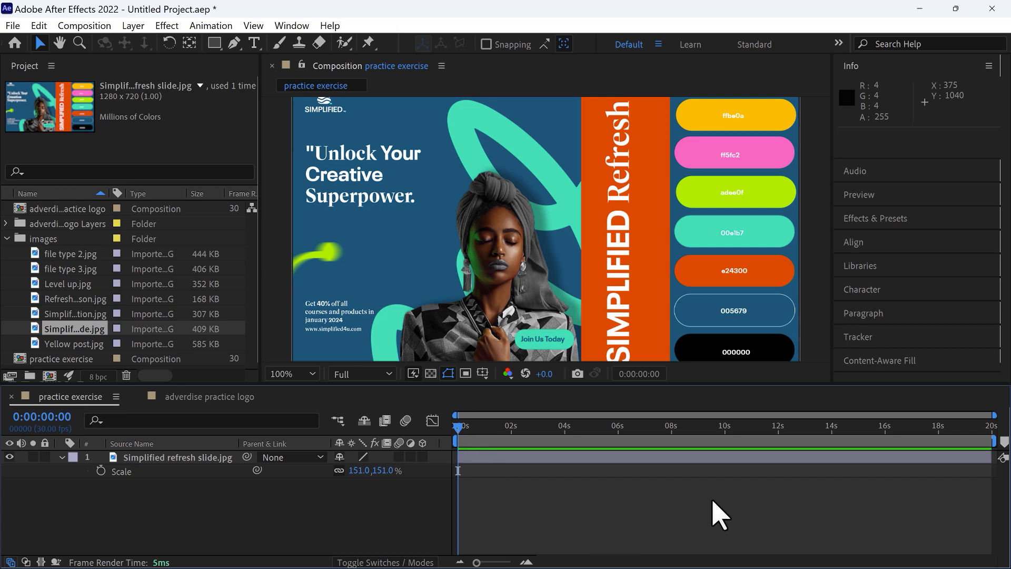
scroll(563, 513, up, 2)
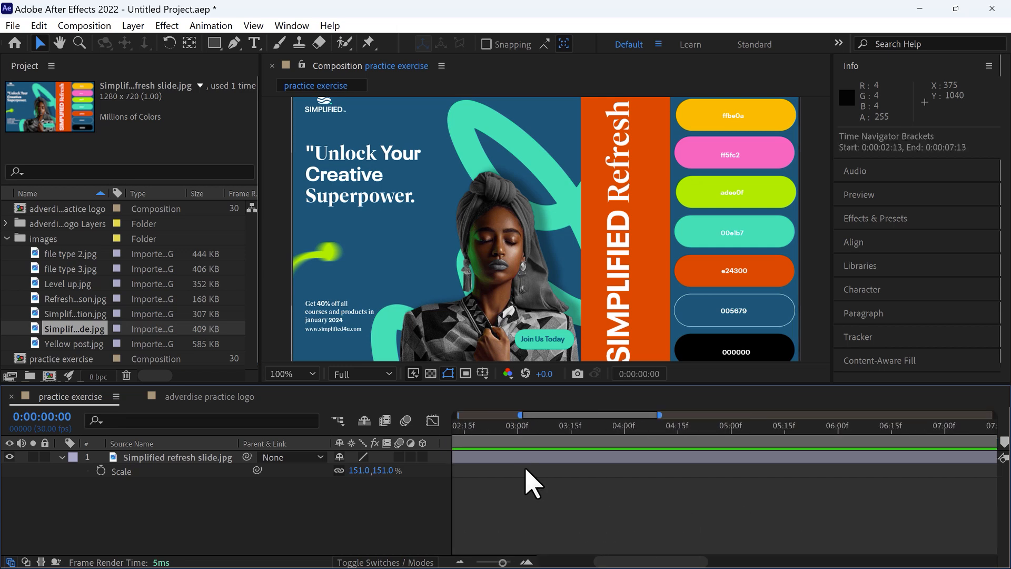
drag(507, 417, 473, 481)
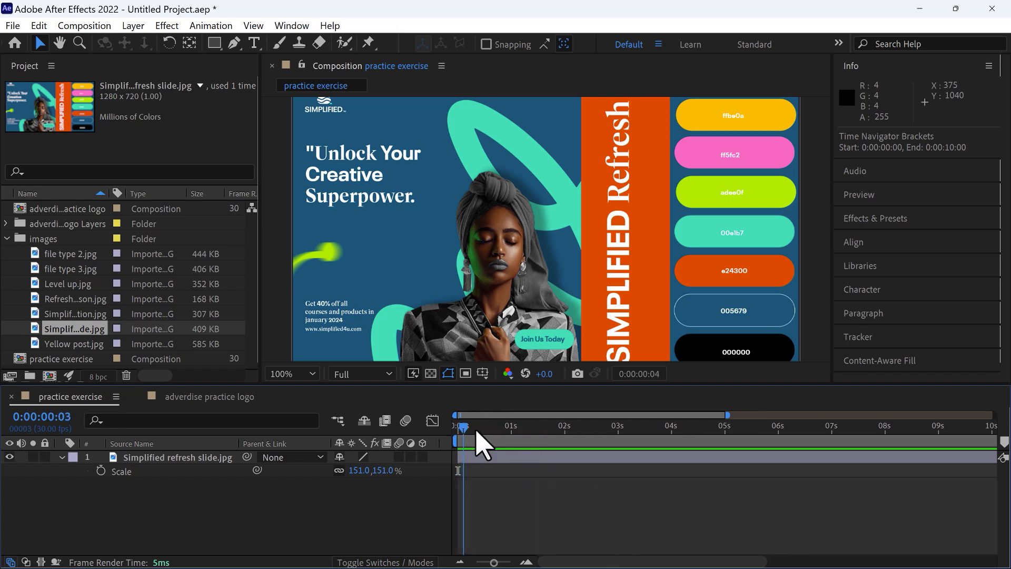
drag(463, 425, 566, 453)
click(585, 456)
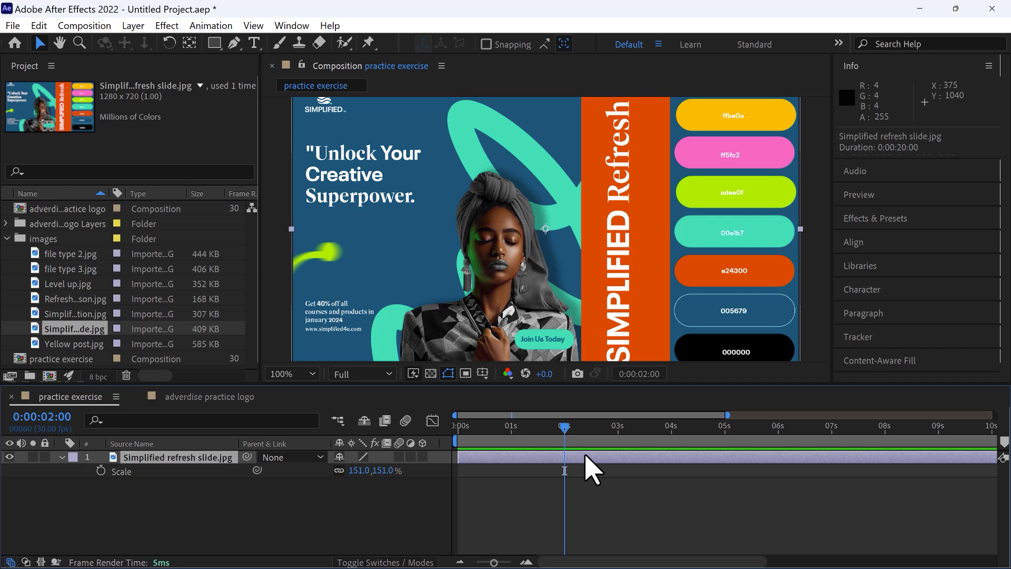
key(alt+bracketright)
- Preview the composition from the start, check past the slide layer's end, and return the playhead to 0:00:00:00
drag(564, 427, 458, 427)
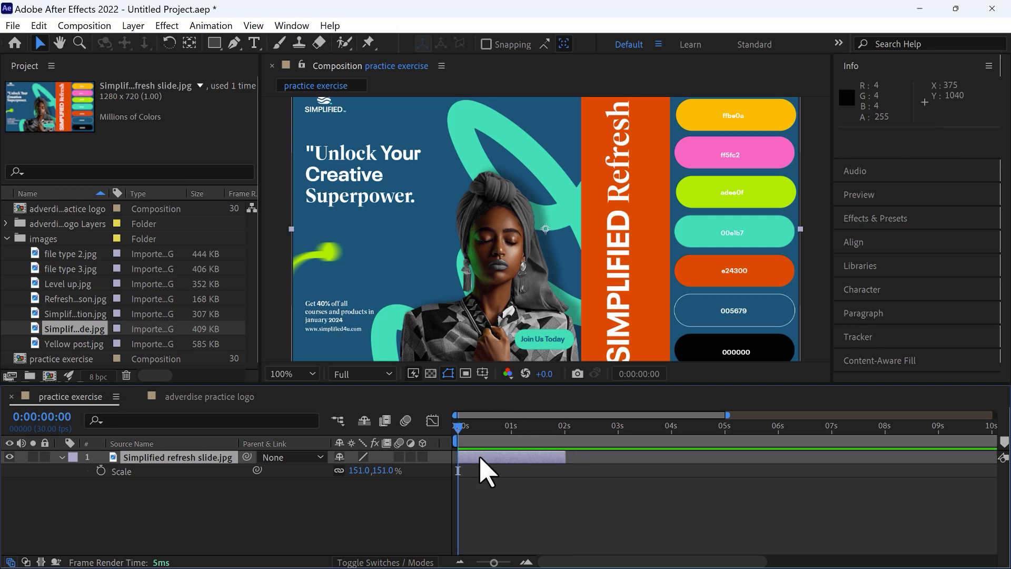
key(space)
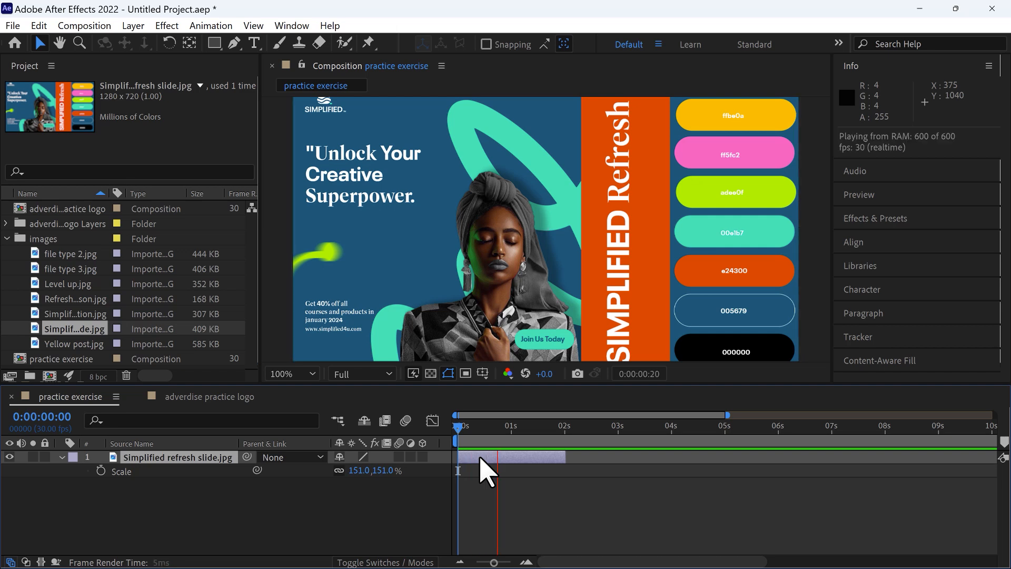
key(space)
click(625, 425)
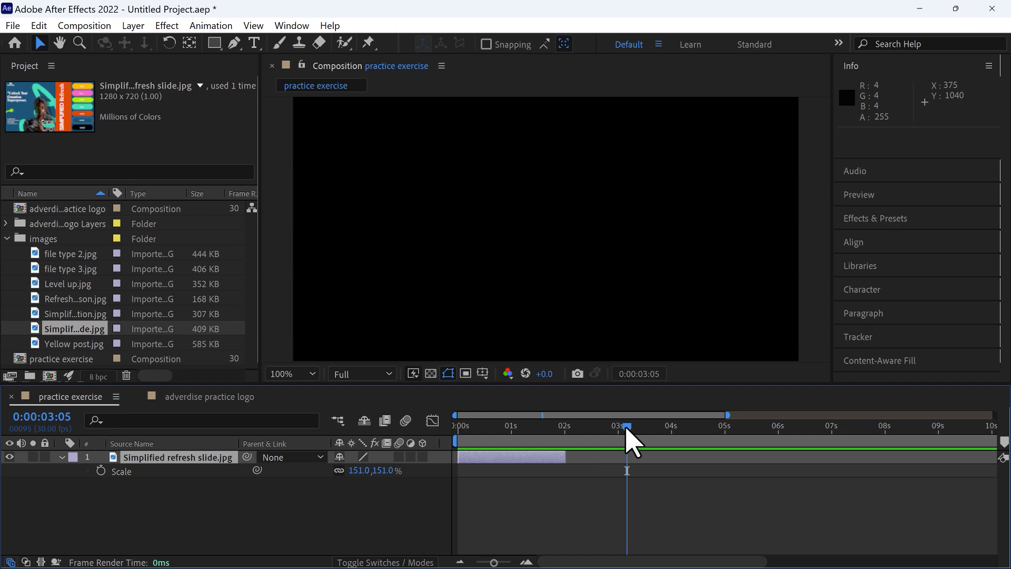
key(Home)
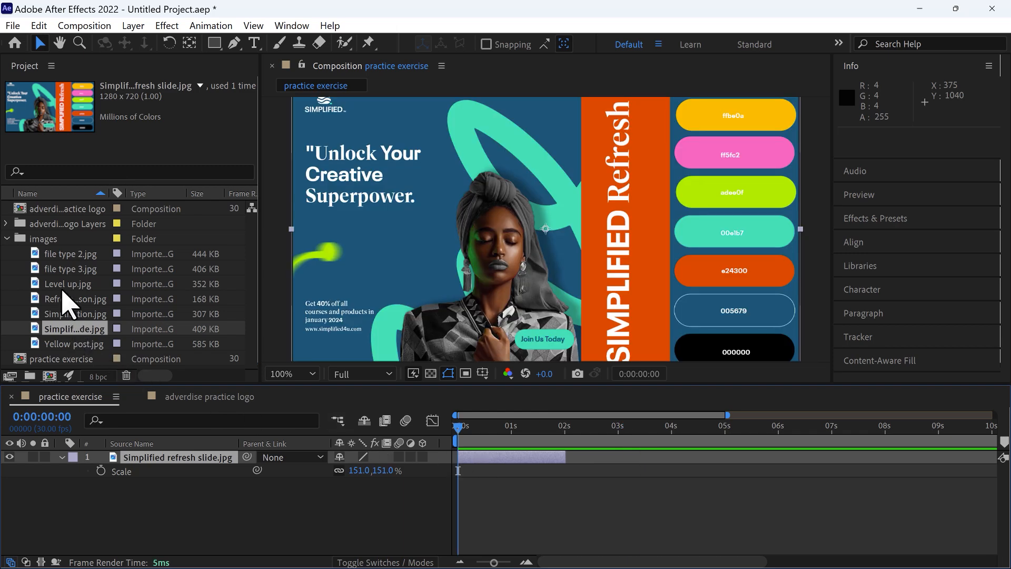
- Add file type 3.jpg to the practice exercise composition and place it above the Simplified refresh slide layer
click(56, 255)
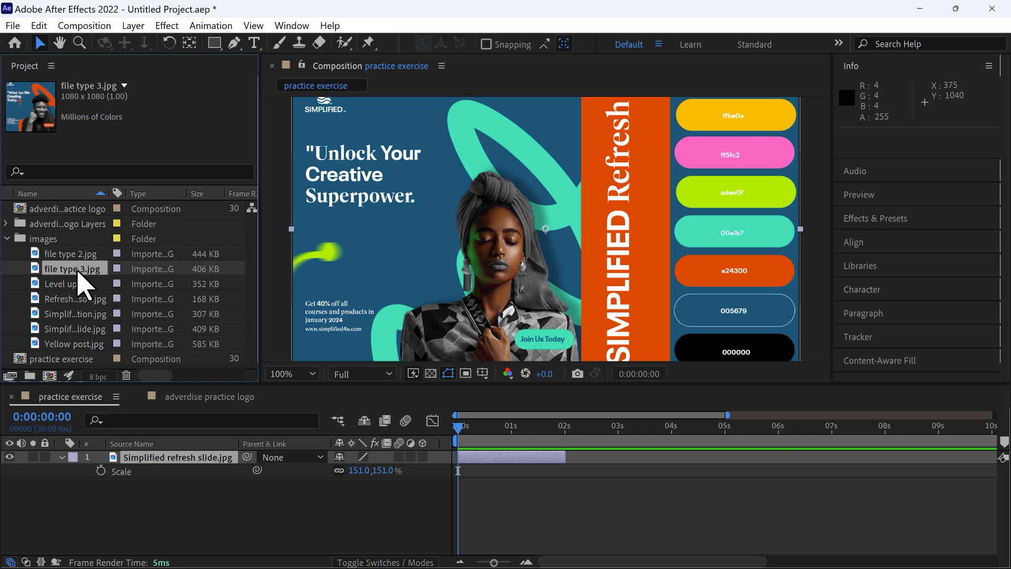
drag(60, 272, 183, 490)
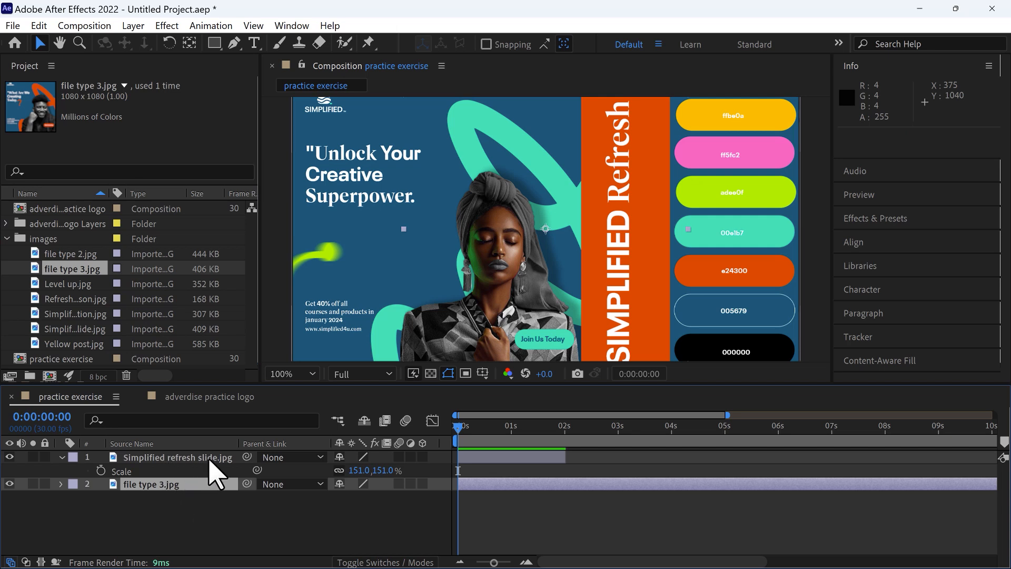
drag(185, 487, 119, 459)
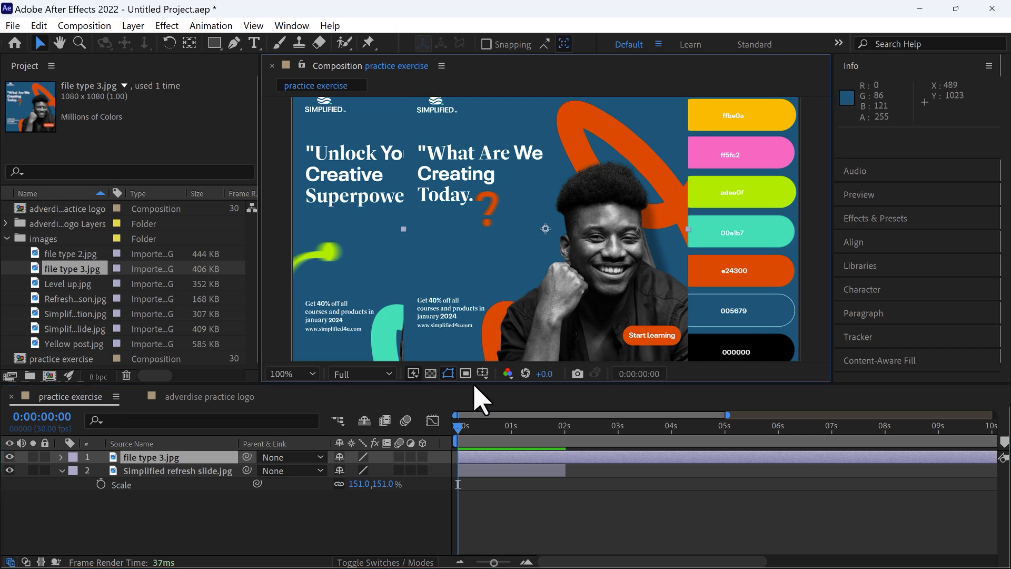
- Move the file type 3 layer over the slide's Unlock Your Creative Superpower artwork and scale it to 103%
drag(547, 231, 436, 229)
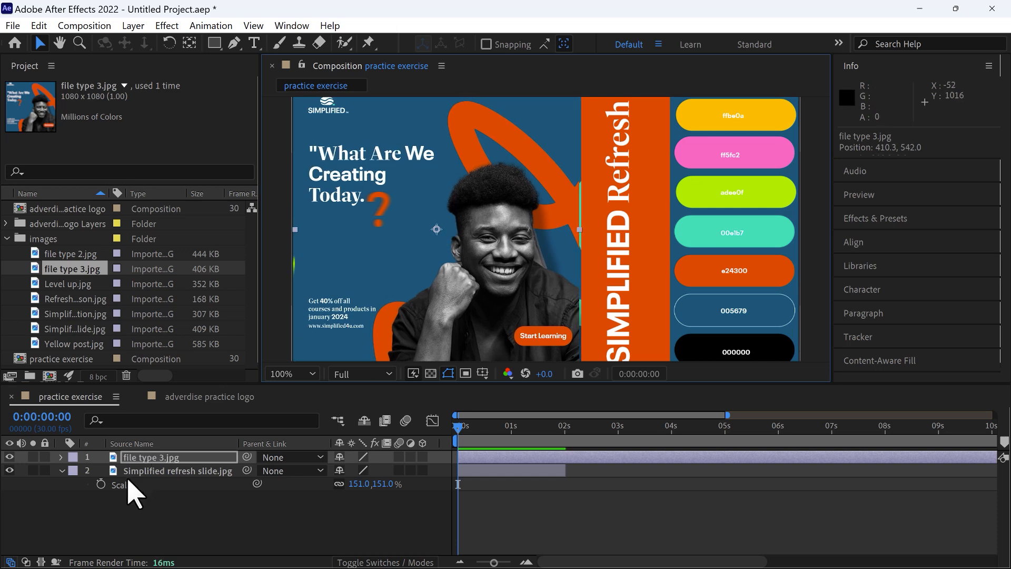
key(s)
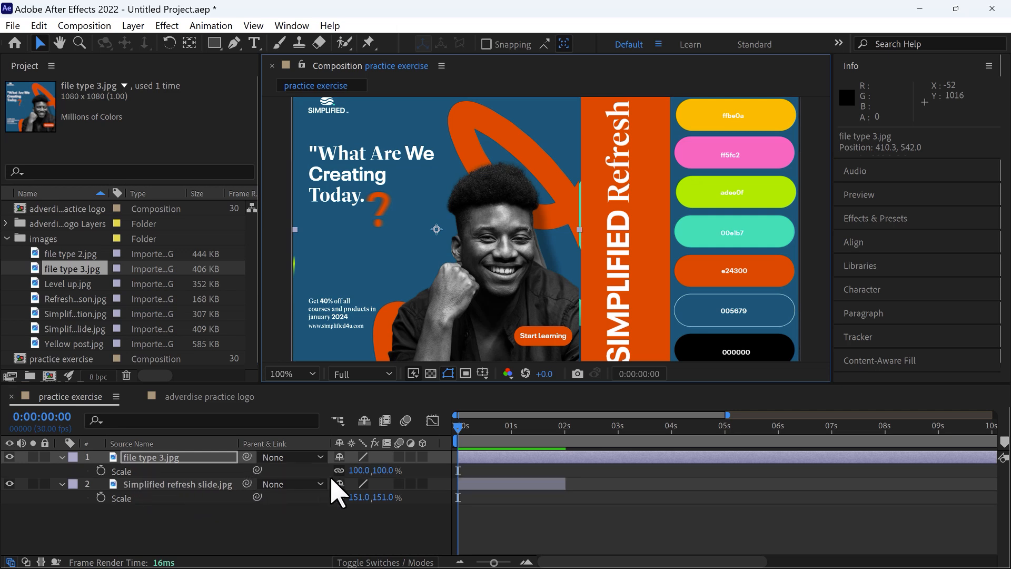
drag(364, 469, 365, 467)
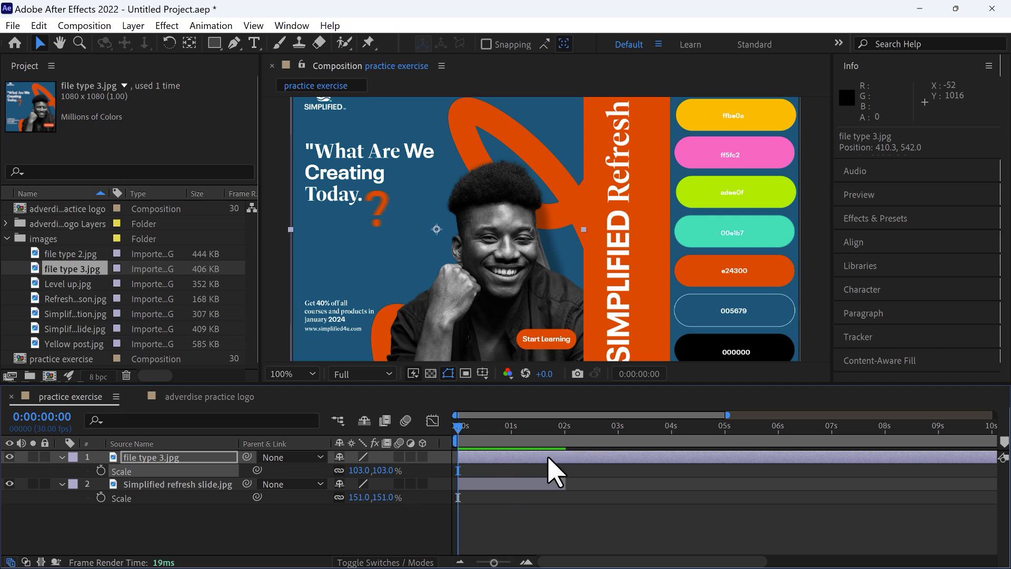
- Trim the start of the file type 3 layer at 0:00:02:01
drag(458, 426, 567, 476)
click(572, 458)
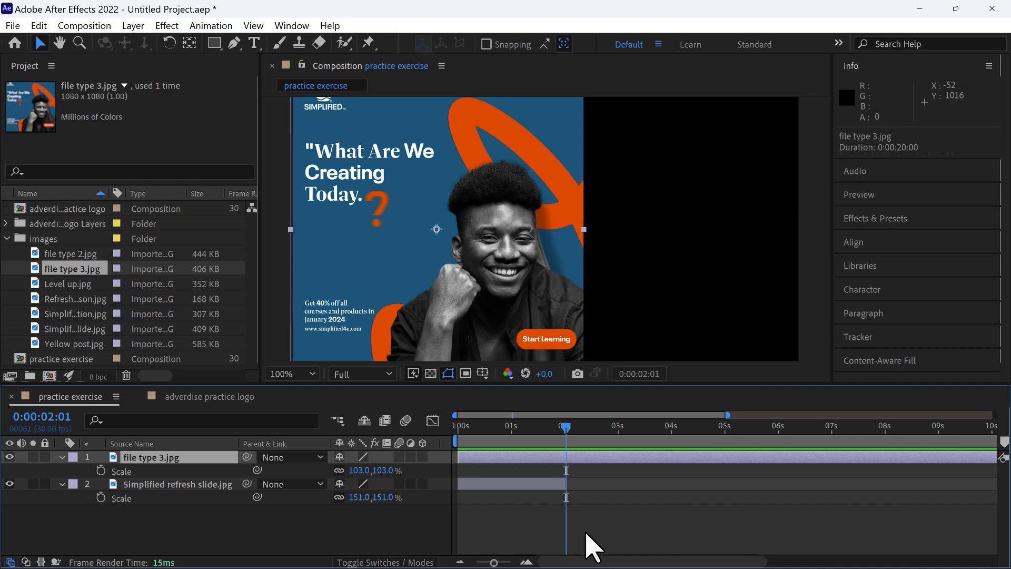
key(alt+bracketleft)
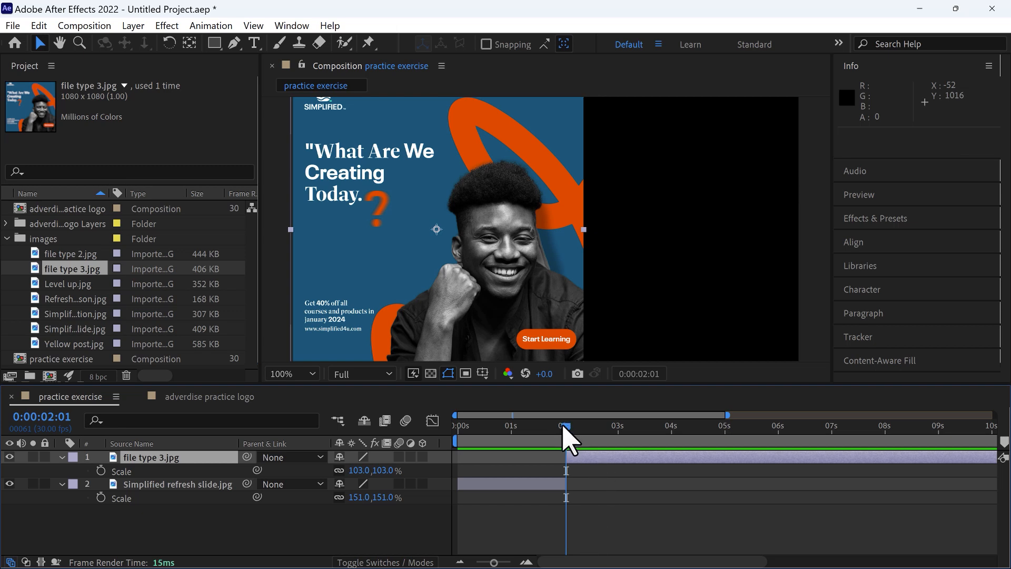
- Preview the composition from the start through the switch to the file type 3 layer
drag(561, 426, 455, 428)
key(space)
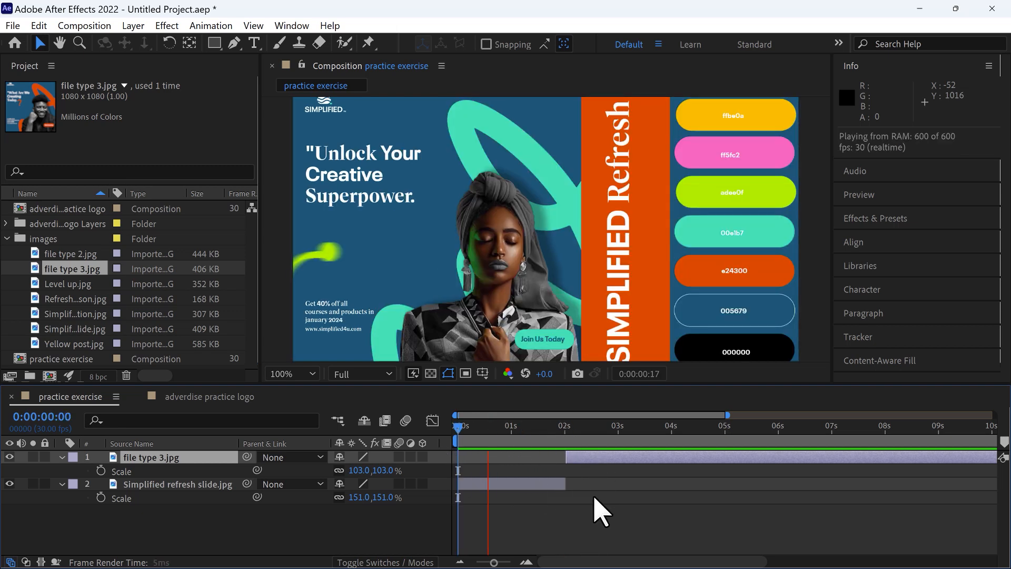
key(space)
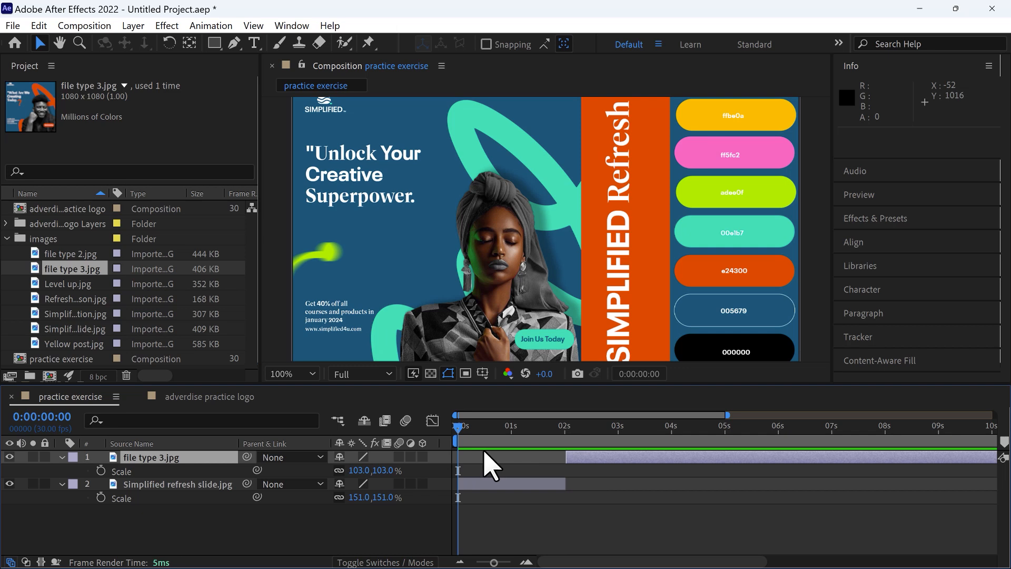
key(space)
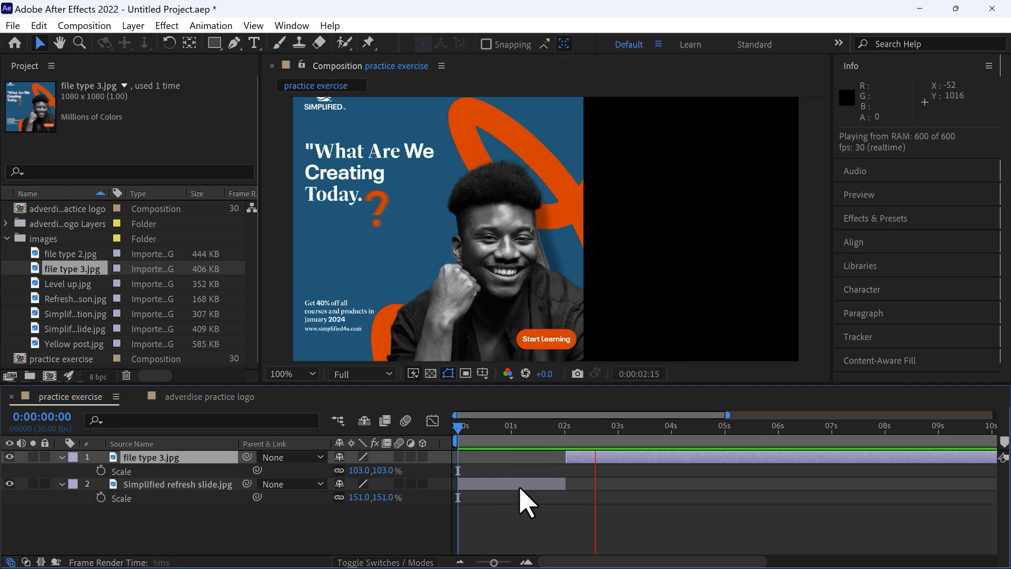
key(space)
- Trim the end of the file type 3 layer at 0:00:04:00 and scrub back to the first slide
drag(619, 426, 673, 468)
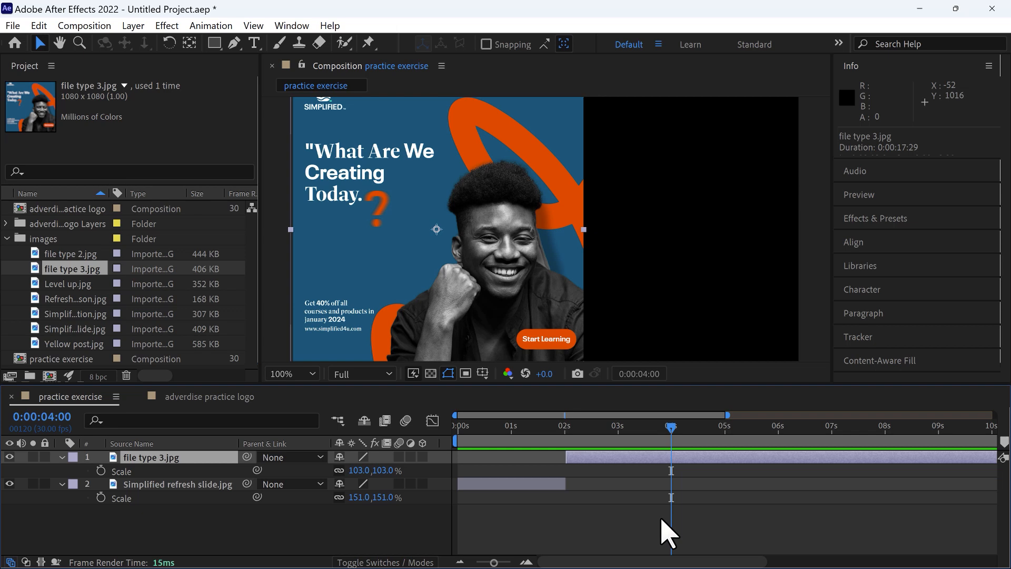
key(alt+])
click(467, 428)
drag(467, 428, 535, 452)
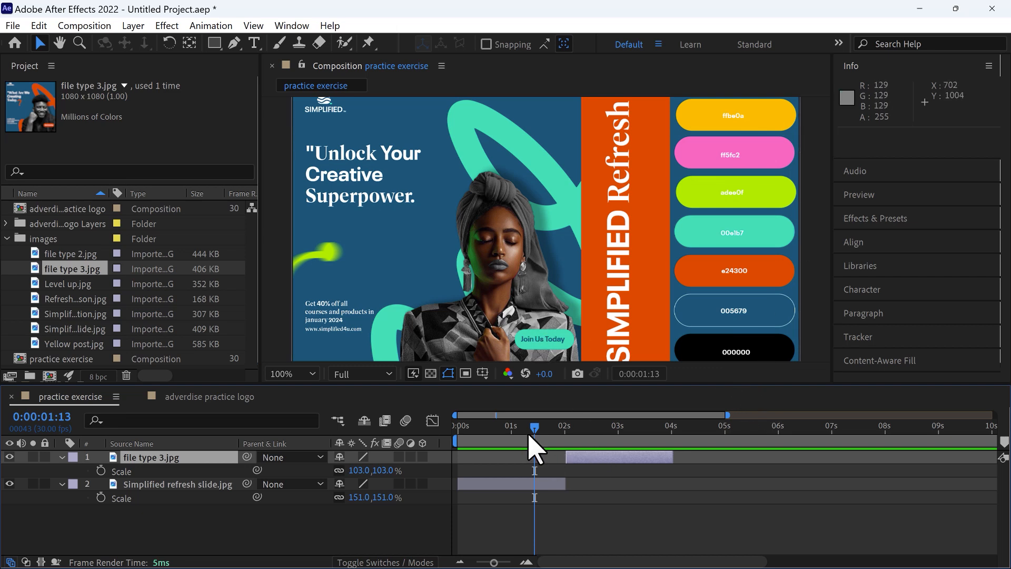
- Duplicate the Simplified refresh slide layer and shift the upper copy so it starts together with the file type 3 layer
click(210, 485)
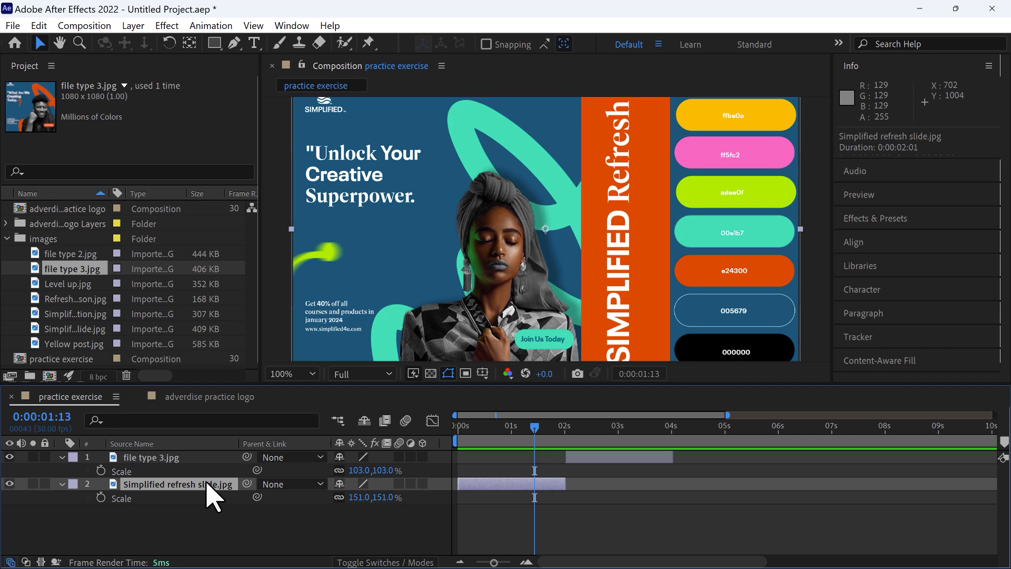
key(ctrl+d)
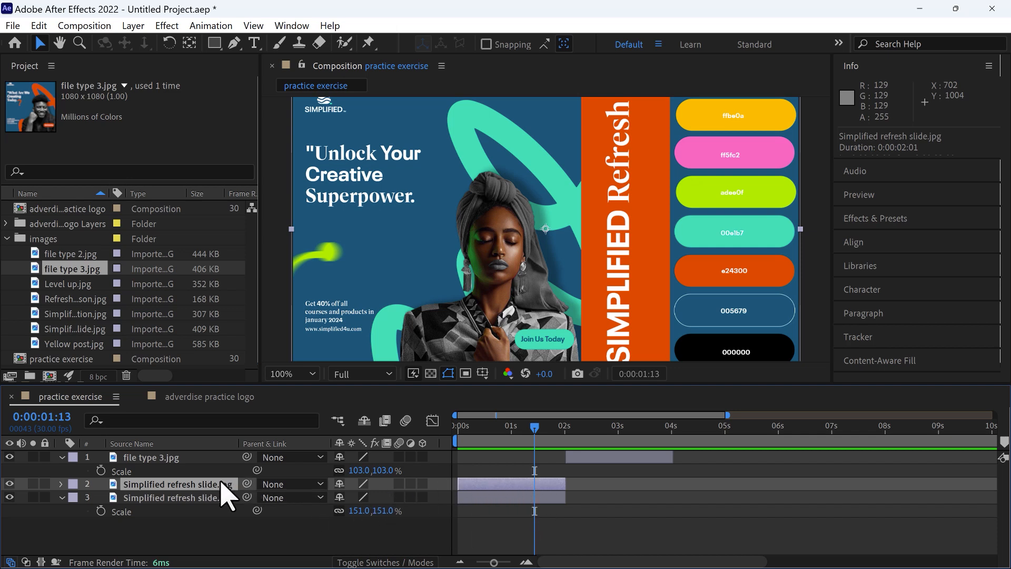
click(166, 497)
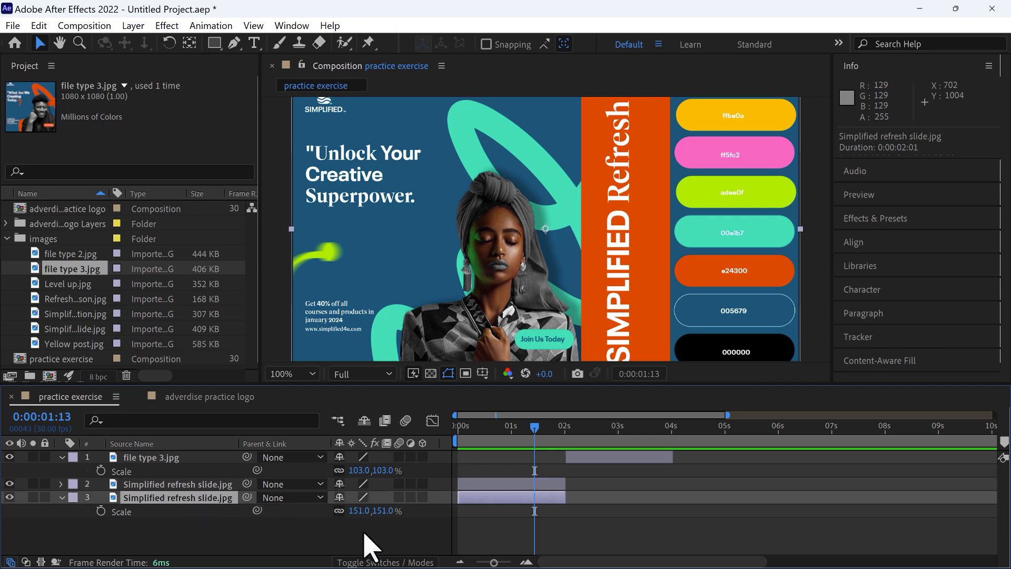
click(470, 486)
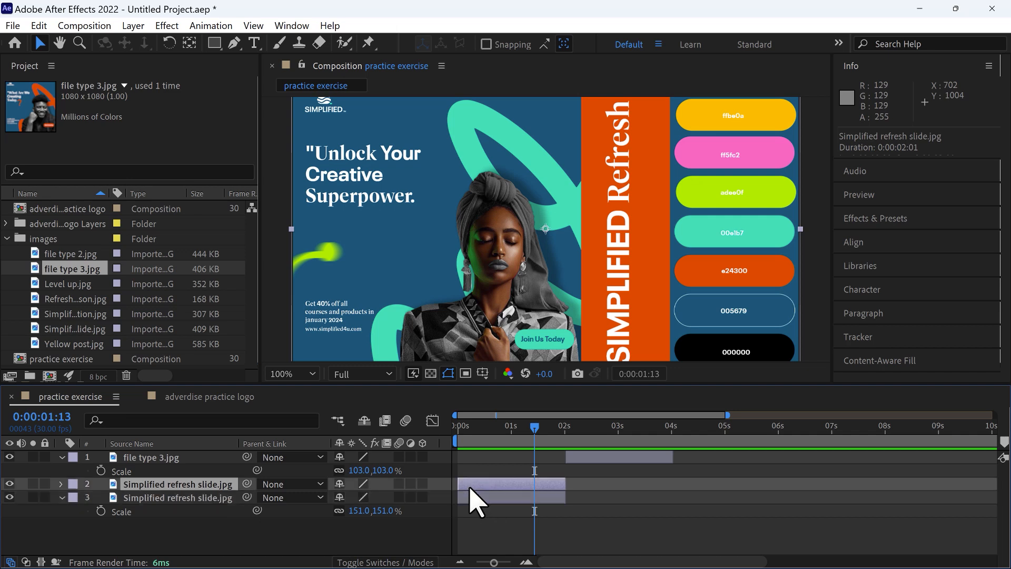
drag(474, 480, 583, 505)
click(574, 457)
drag(535, 434, 587, 445)
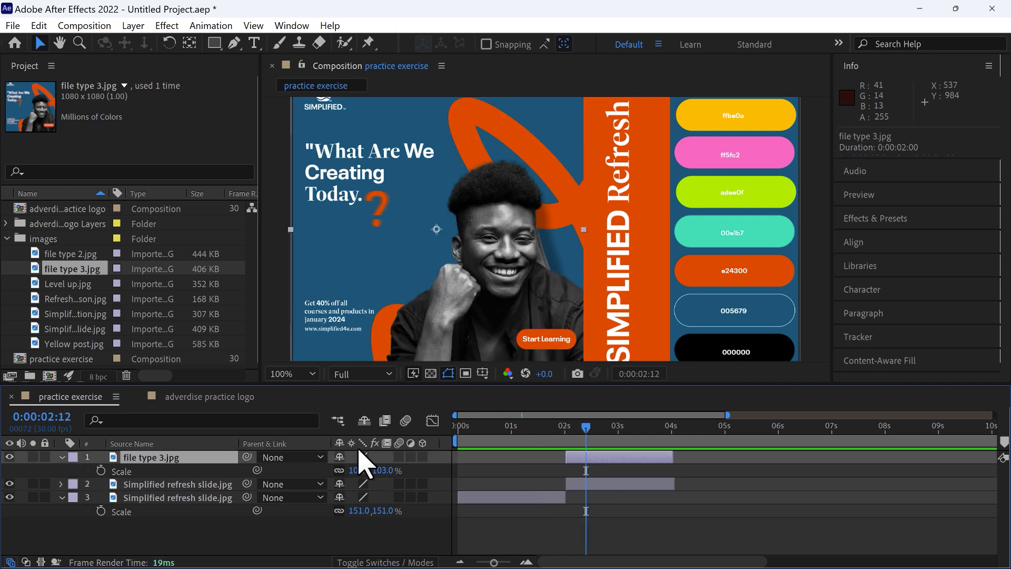
- Hide the file type 3 layer and draw a rectangular mask on the upper slide copy around the Unlock Your Creative Superpower artwork, ending at the orange strip
click(10, 457)
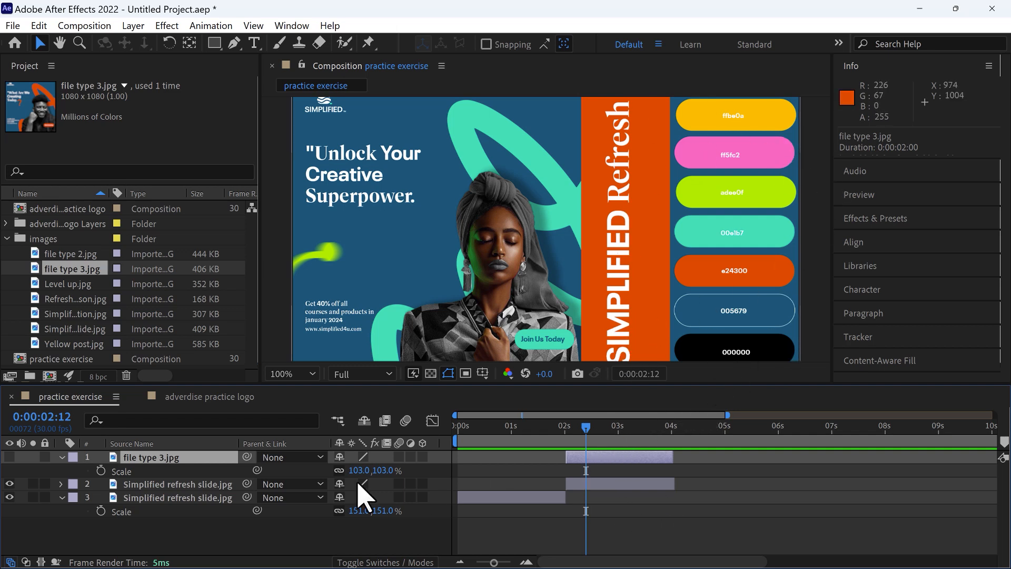
click(209, 485)
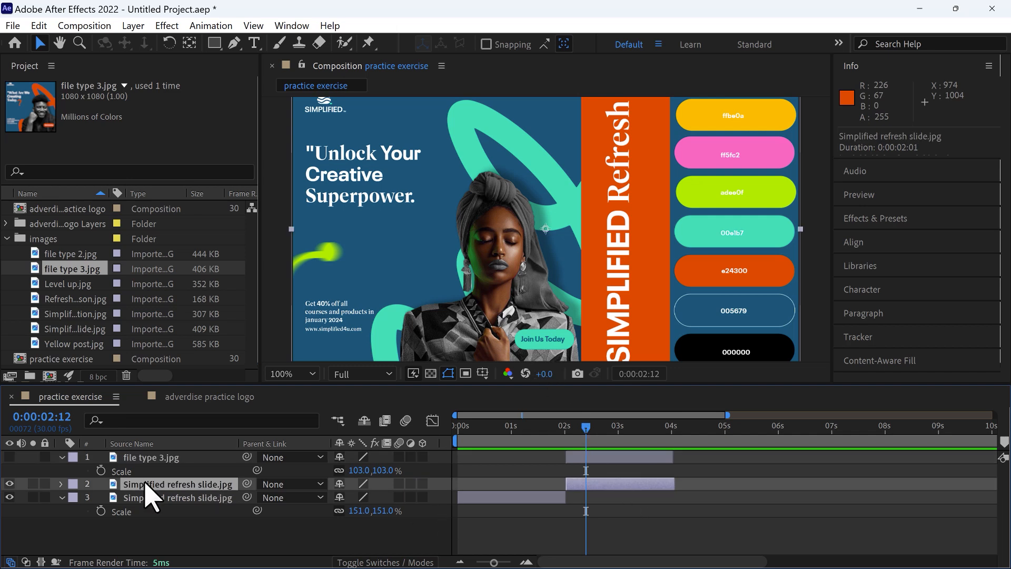
click(214, 43)
scroll(532, 232, down, 2)
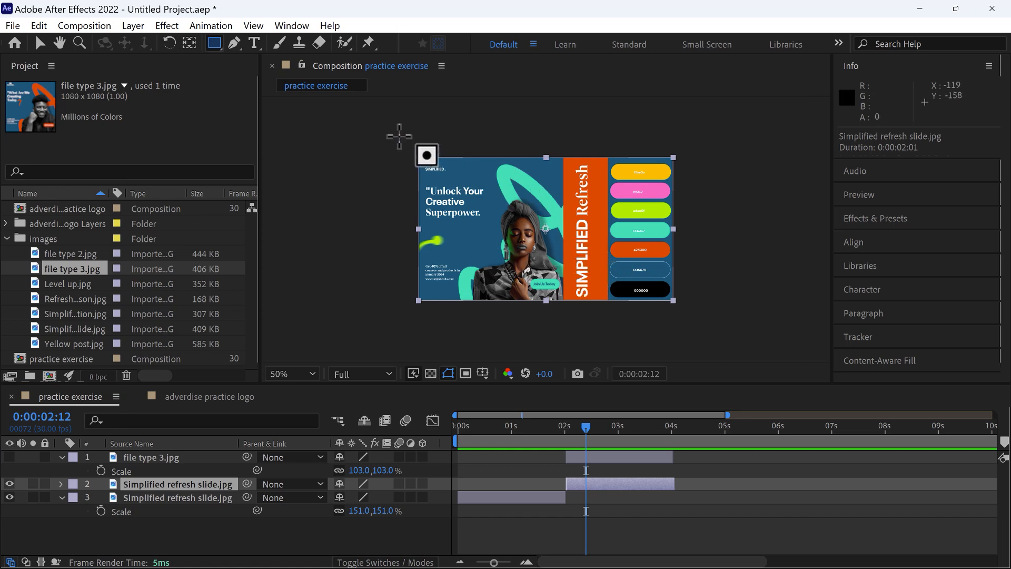
drag(399, 132, 564, 334)
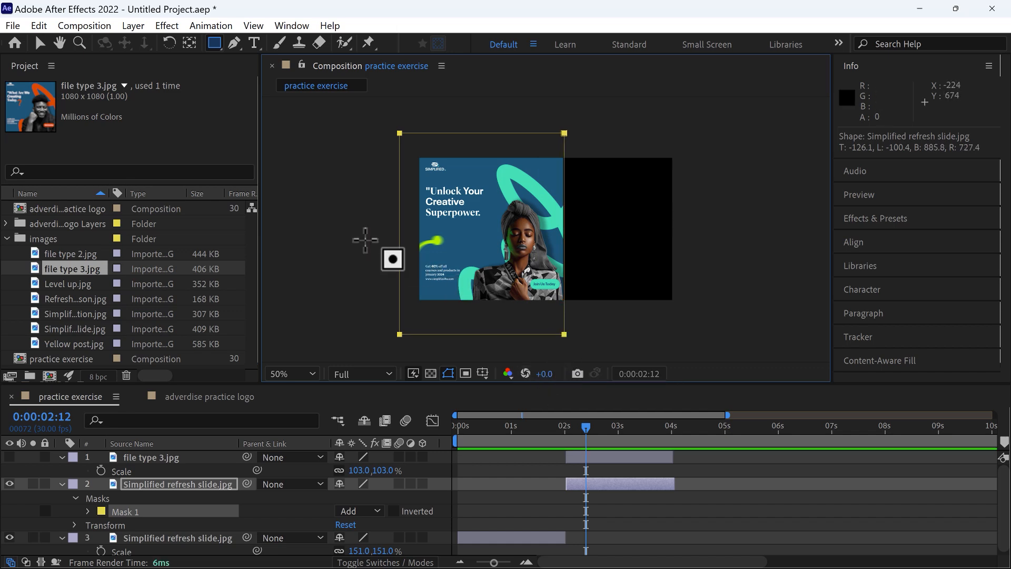
key(v)
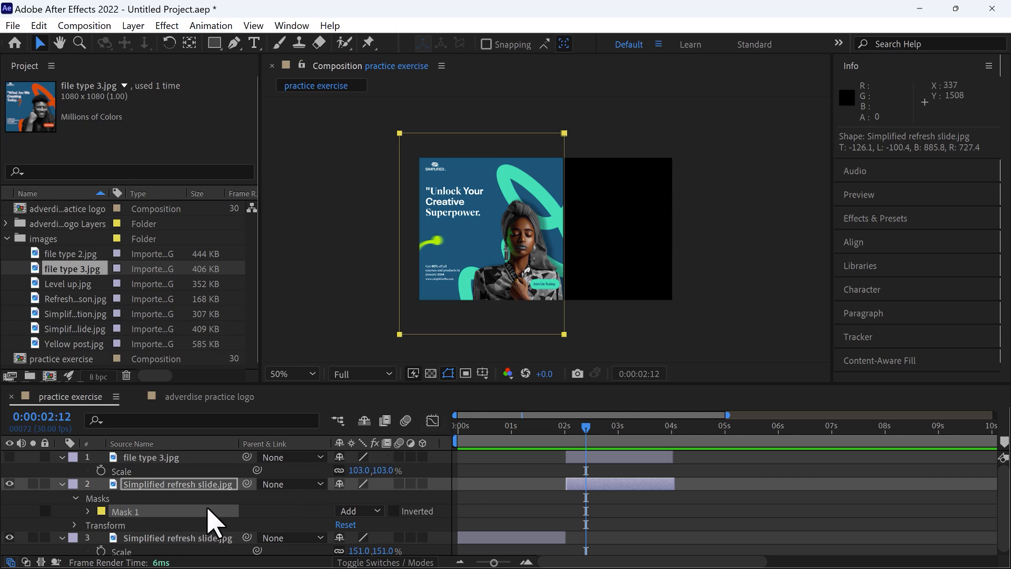
- Invert Mask 1 on the upper Simplified refresh slide copy to keep only the orange strip and color swatches
click(62, 484)
click(62, 484)
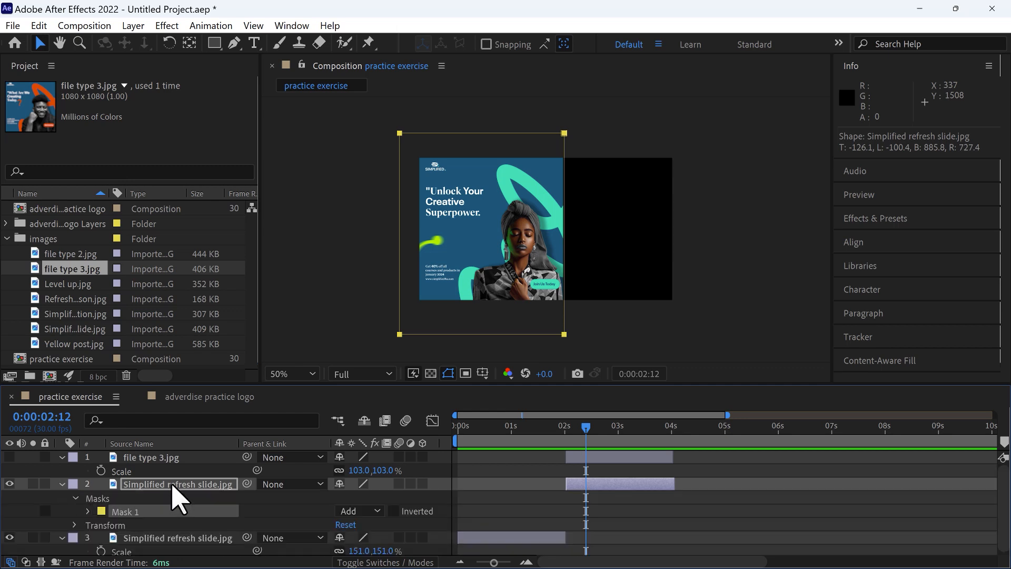
click(97, 499)
click(138, 512)
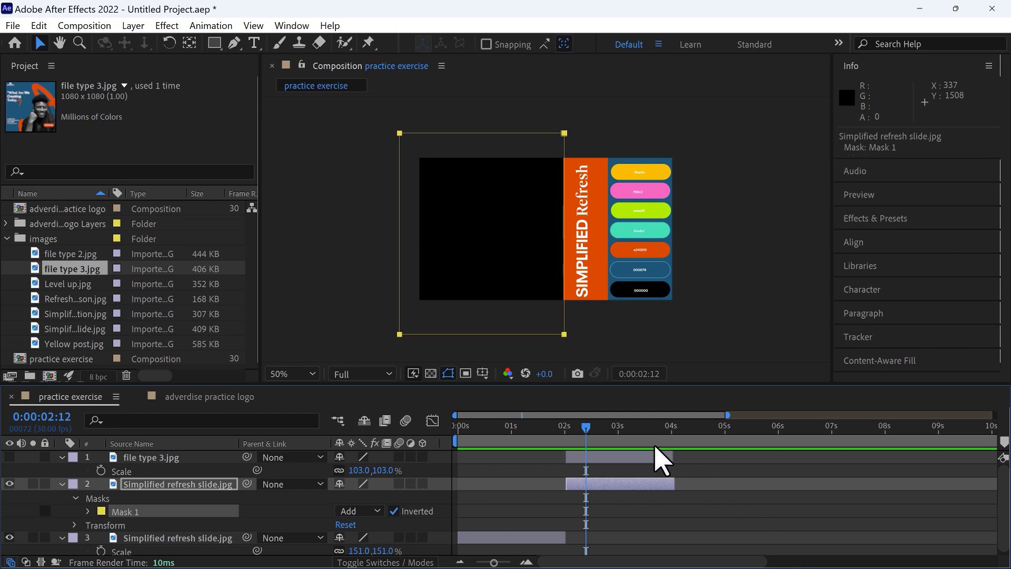
- Preview the composition from 0:00:00:00 into the masked slide copy
drag(586, 442, 449, 463)
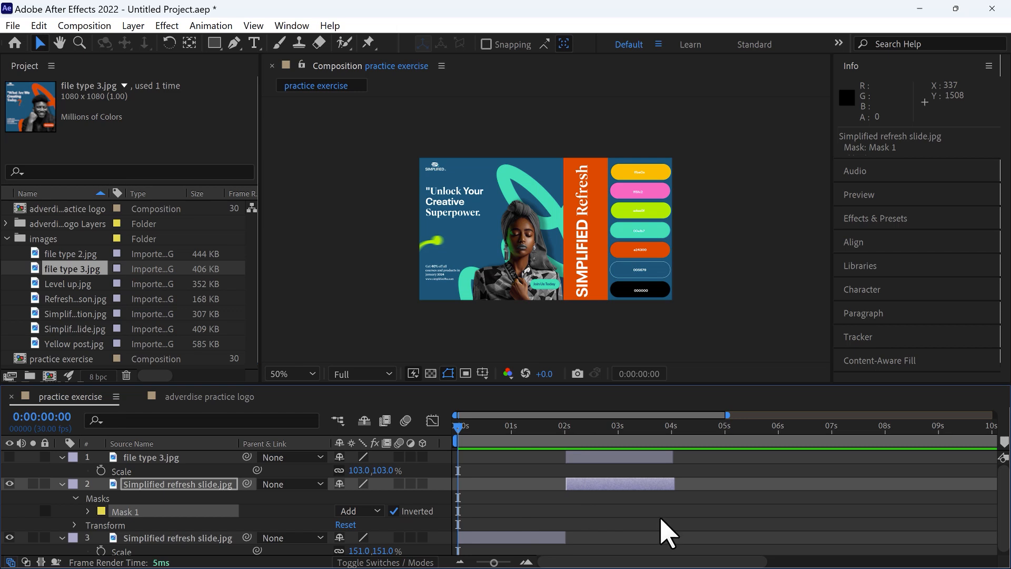
key(space)
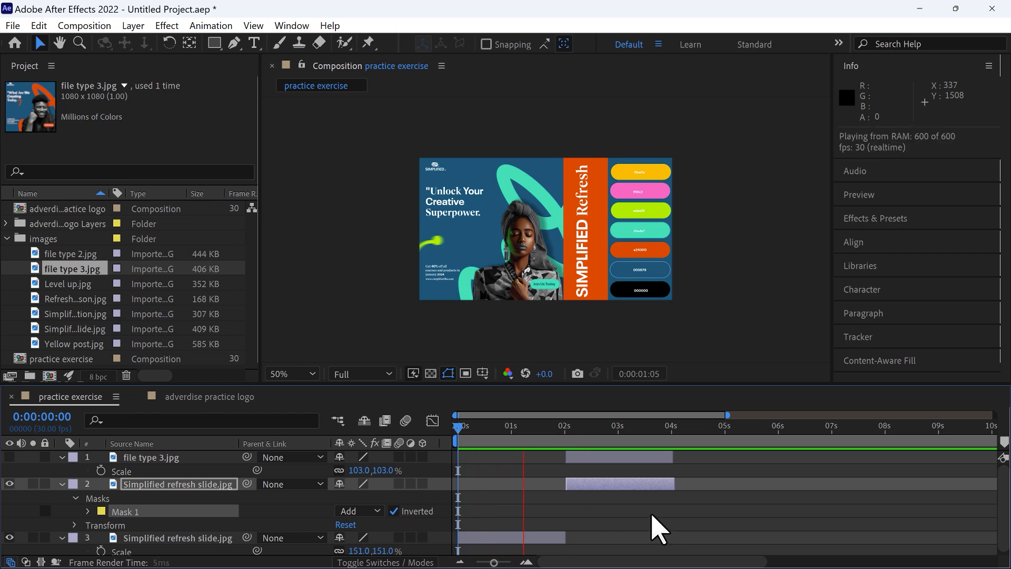
key(space)
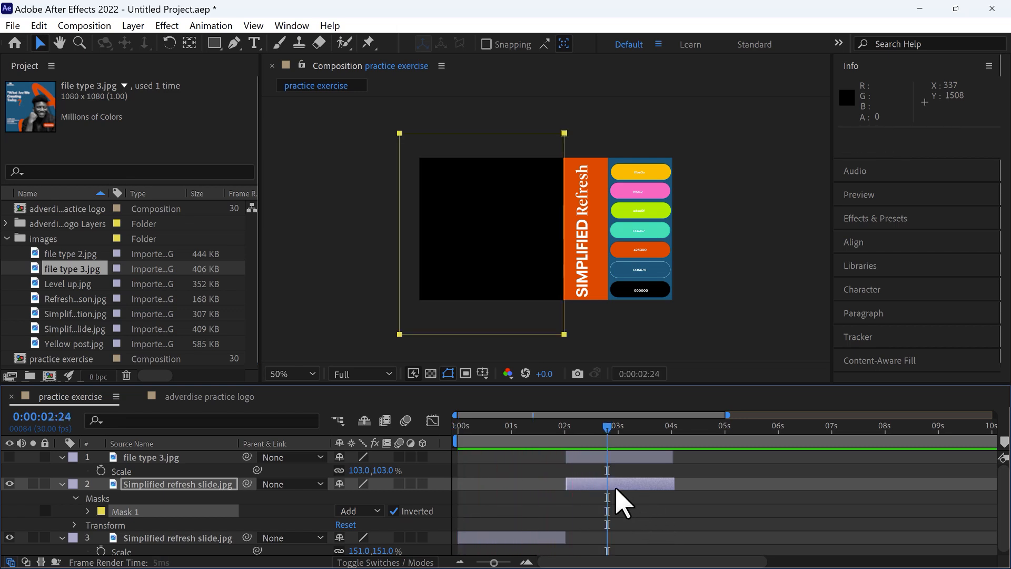
- Make the file type 3 layer visible again and preview the composition from the start to 0:00:04:00
click(590, 459)
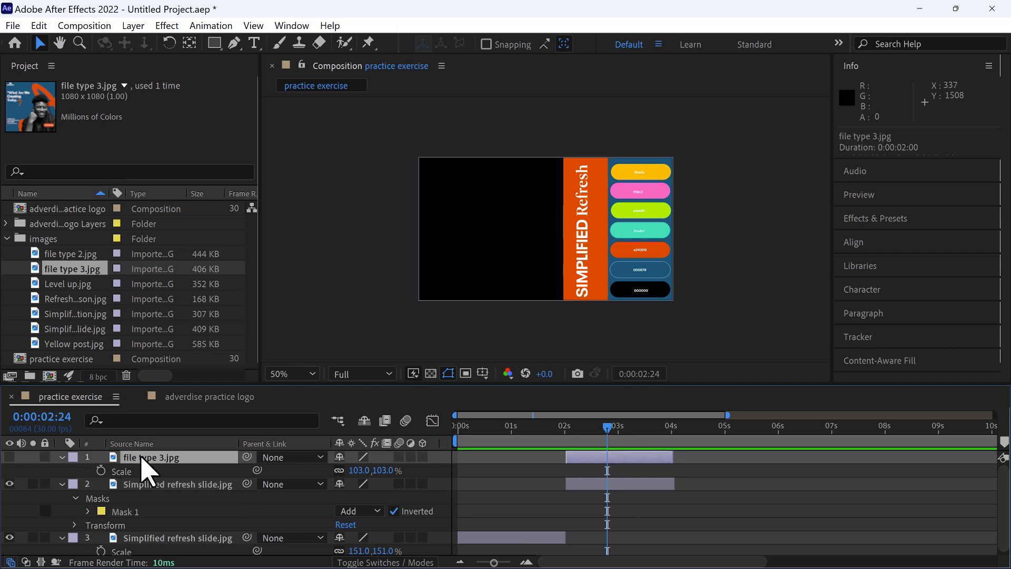
click(10, 457)
drag(610, 433, 410, 452)
key(space)
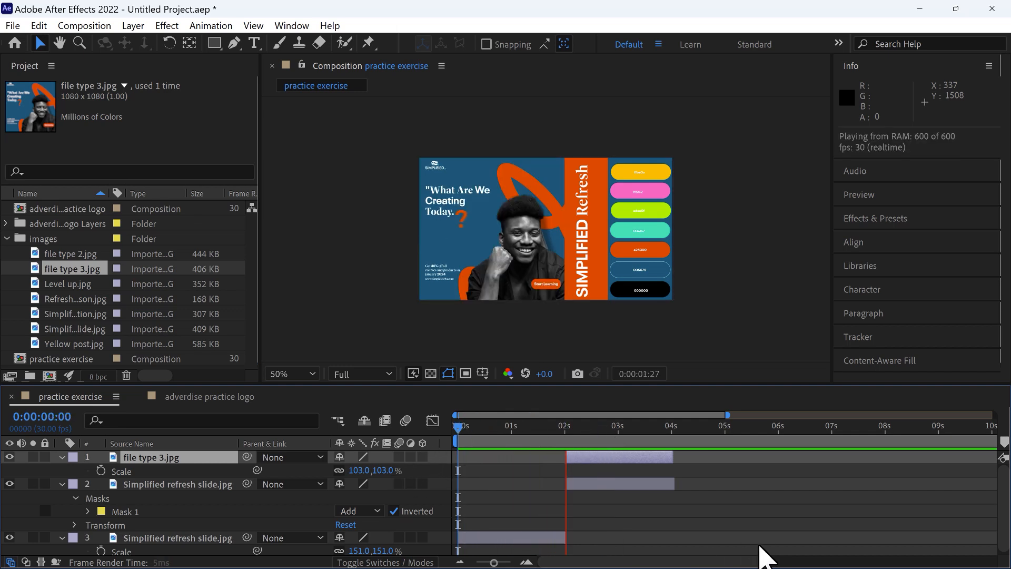
key(space)
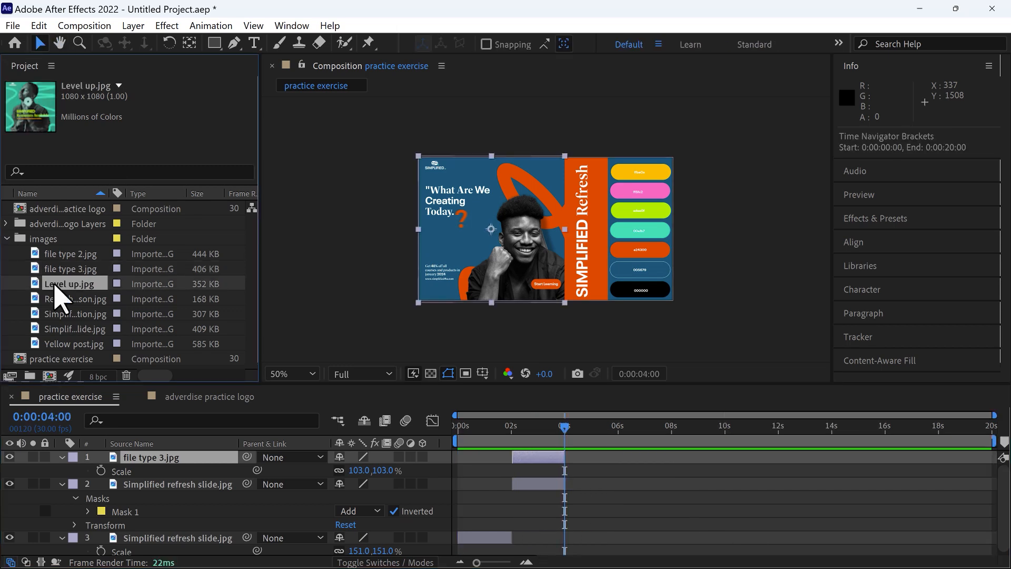
- Add Level up.jpg as the top layer, start it at 0:00:04:00, and preview the cut
drag(55, 285, 154, 456)
drag(604, 509, 647, 457)
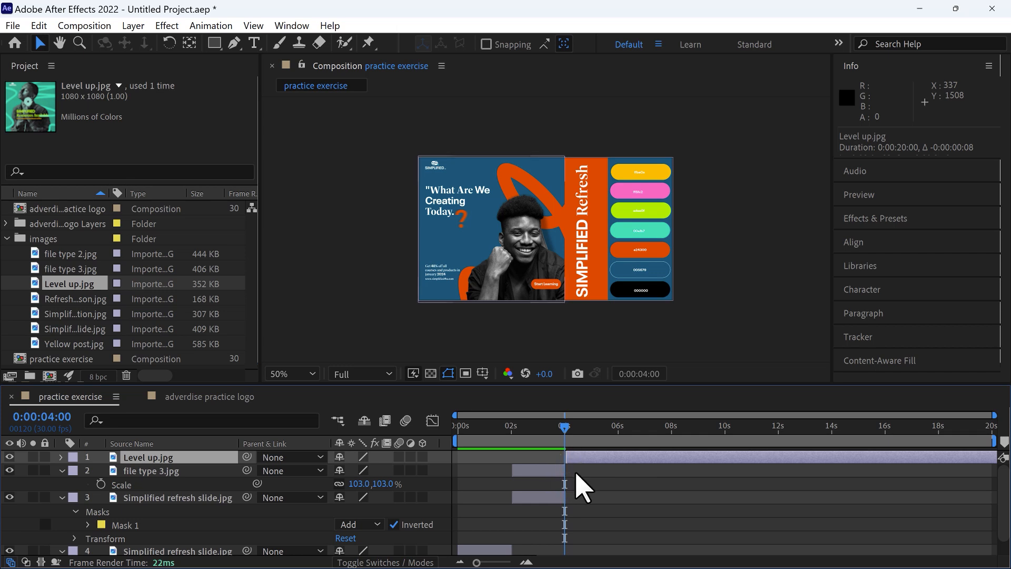
key(space)
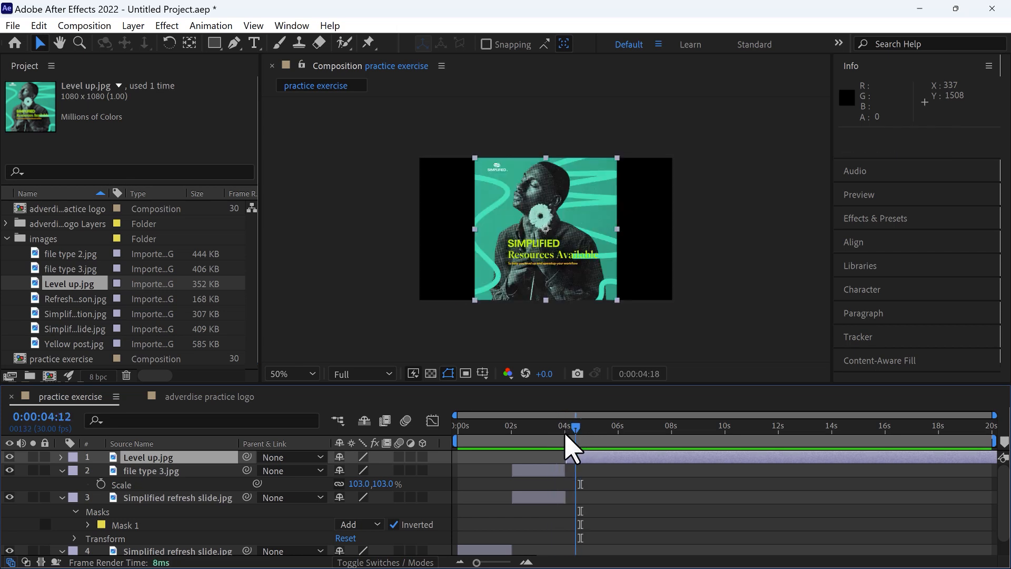
key(space)
- Adjust the Level up layer's timing so its start meets the end of the file type 3 layer, checking the cut in playback
drag(579, 458, 585, 458)
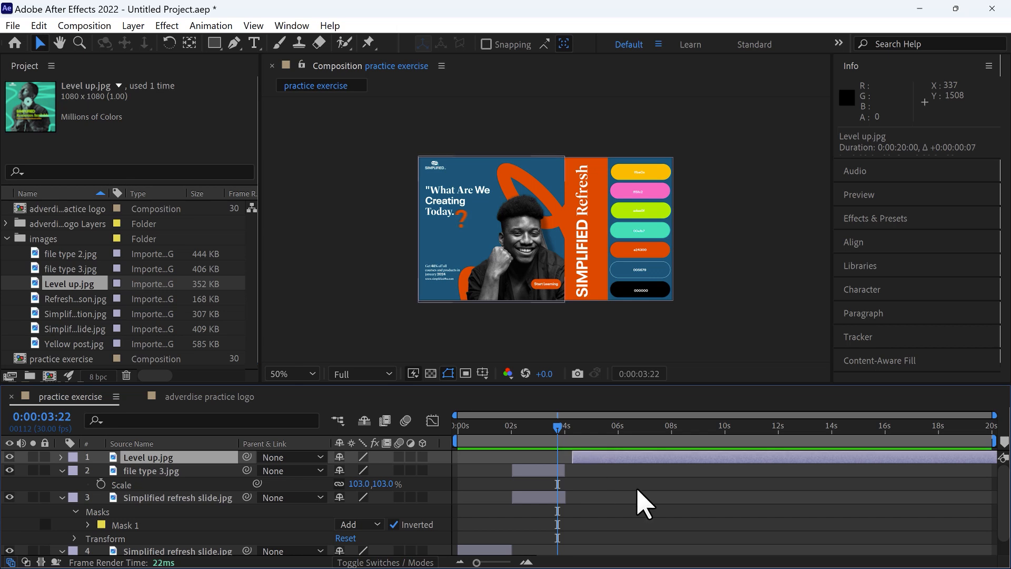
key(space)
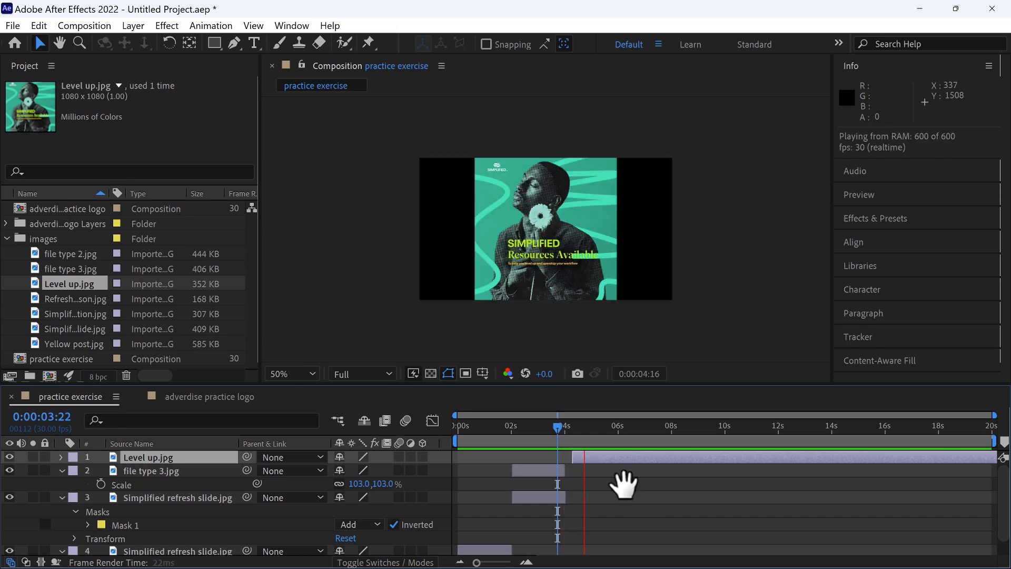
key(space)
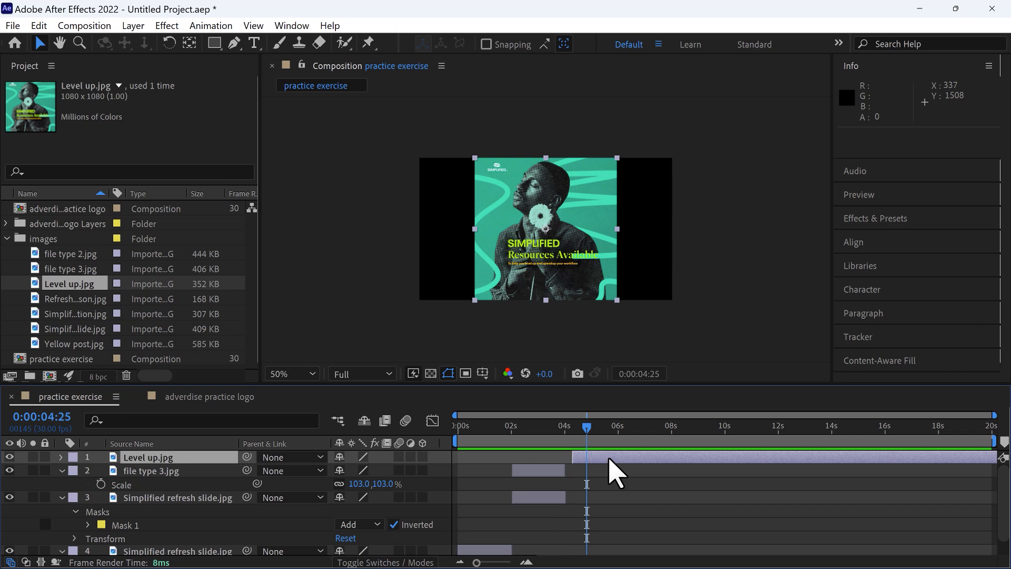
drag(610, 459, 607, 459)
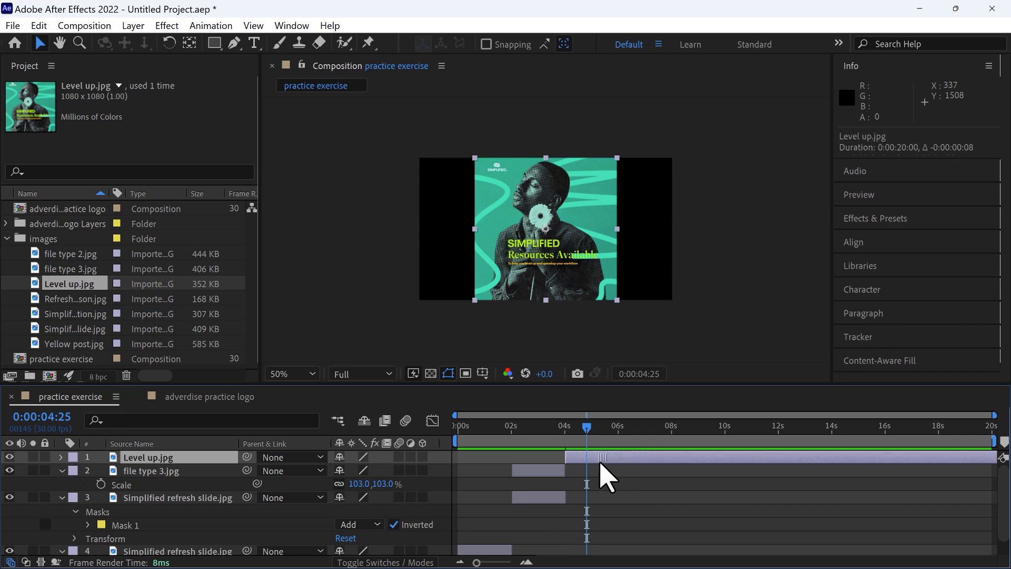
drag(587, 426, 560, 432)
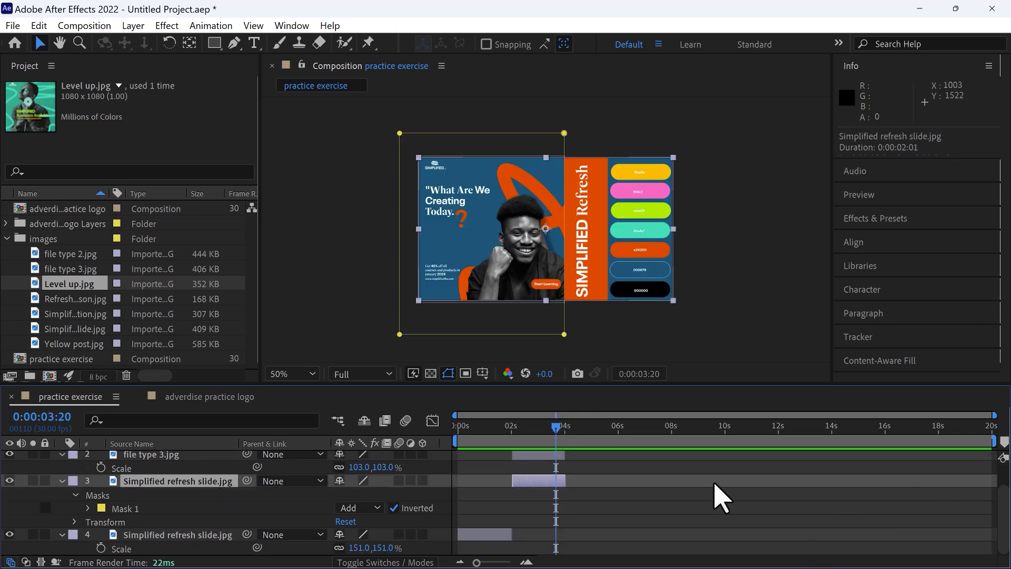
- Extend the masked Simplified refresh slide layer to the end of the 20-second composition and preview from 0:00:02:00
drag(572, 479, 999, 501)
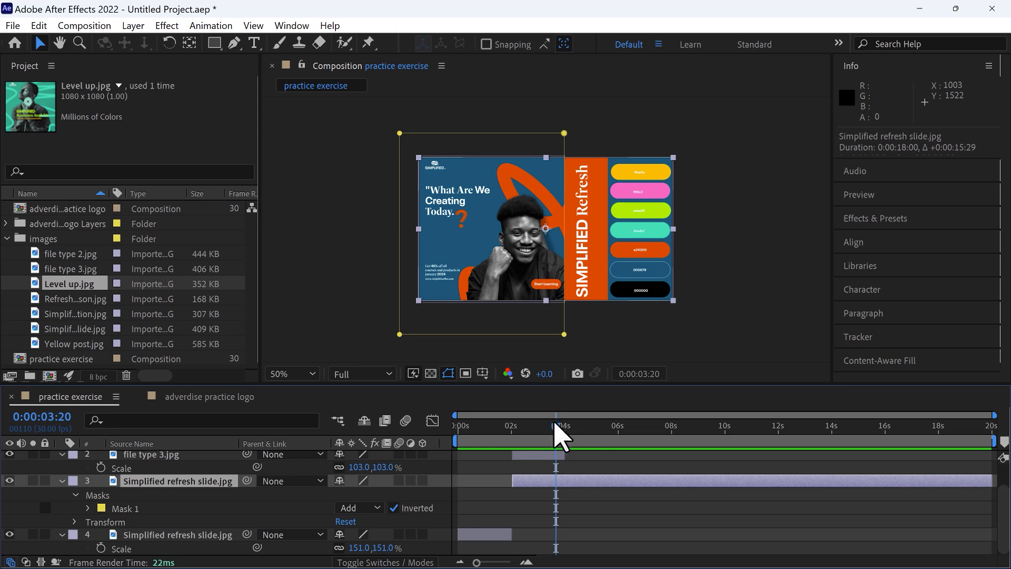
drag(553, 426, 513, 445)
key(space)
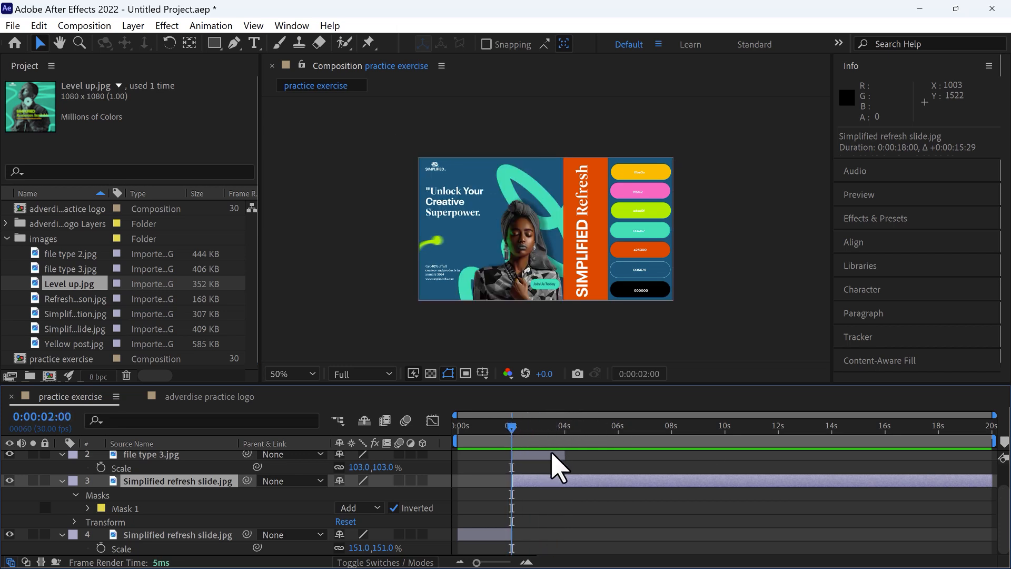
scroll(580, 480, up, 1)
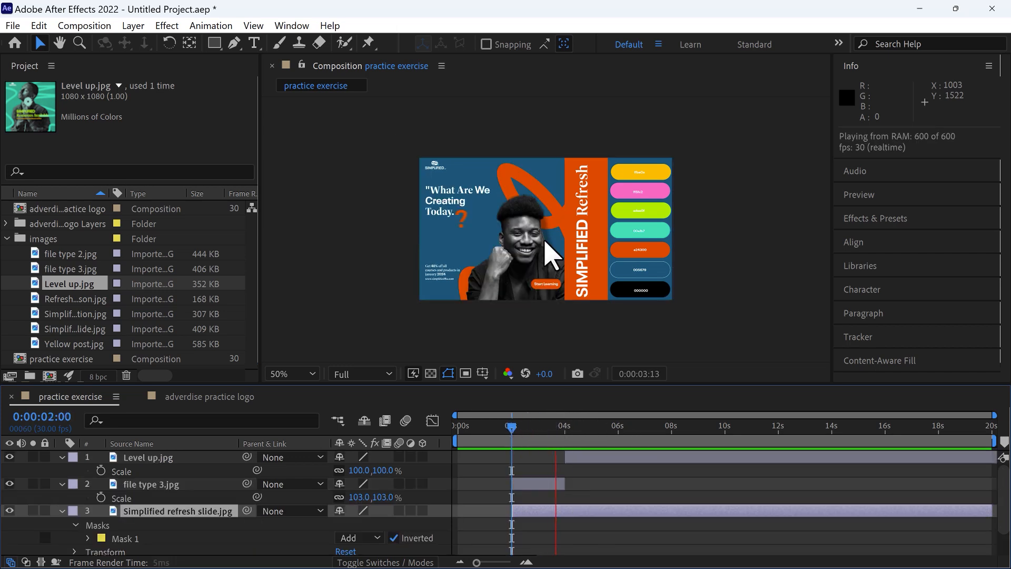
key(space)
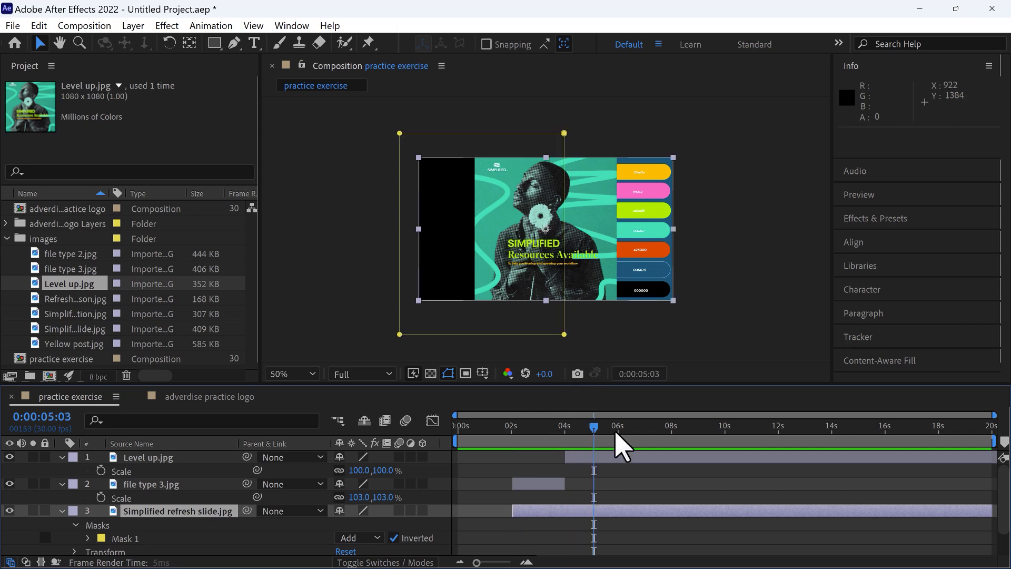
- Fit the Level up image over the blank area beside the orange band at 102% scale, and trim the layer's end to 0:00:06:00
click(611, 457)
drag(542, 230, 490, 225)
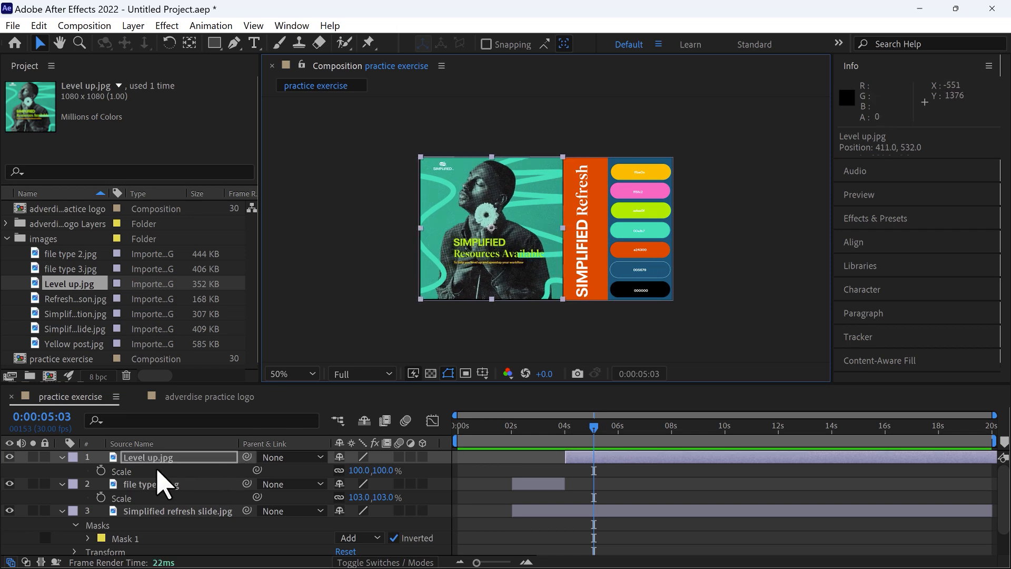
drag(375, 469, 378, 470)
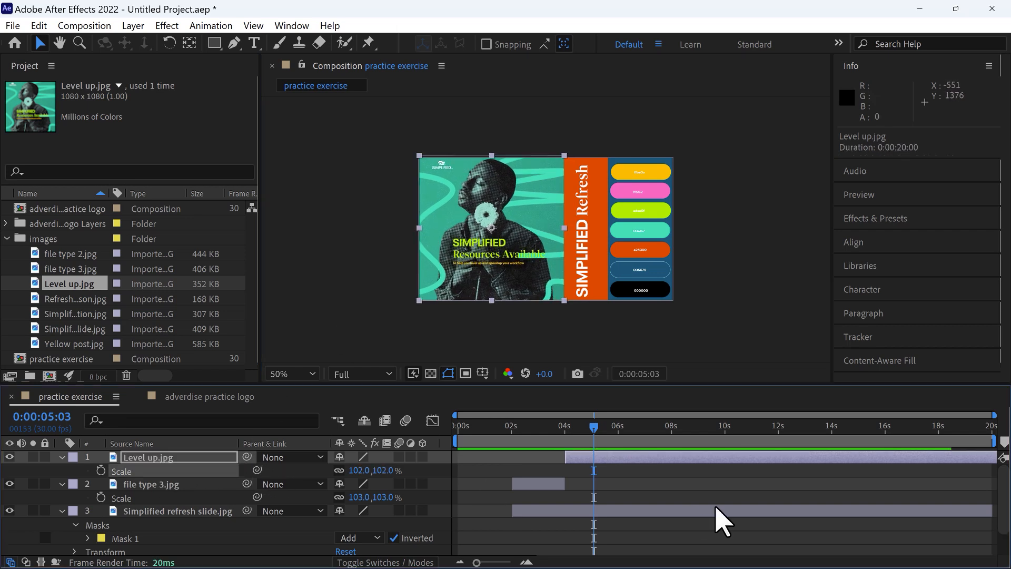
drag(593, 428, 623, 454)
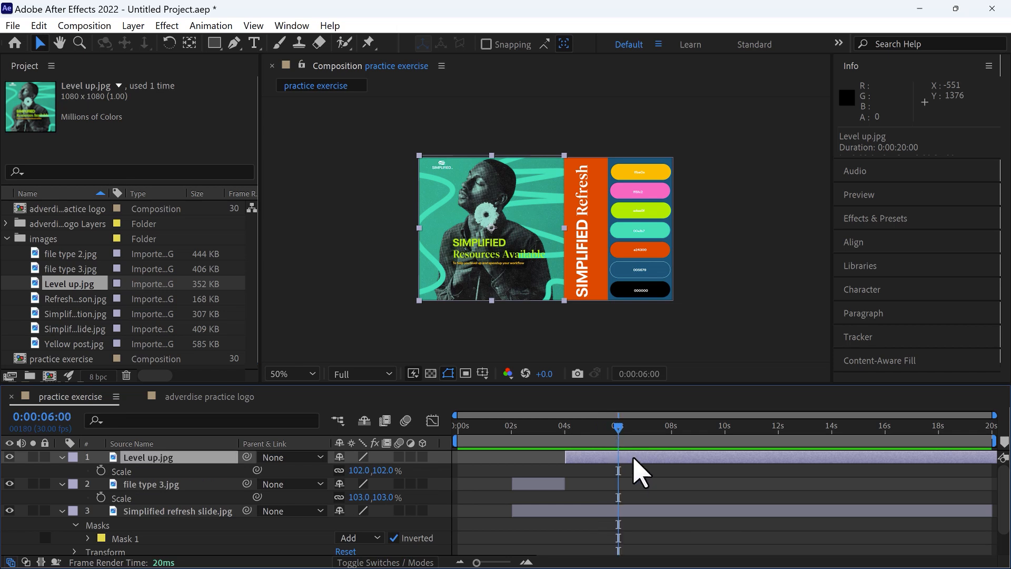
key(alt+bracketright)
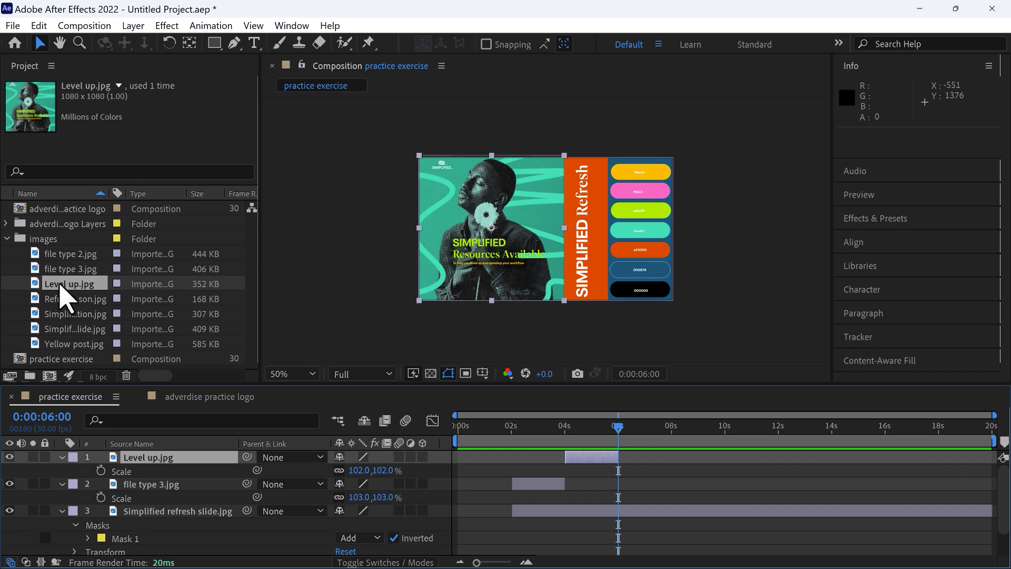
- Add Refresh comparison.jpg as the top layer and start it where the Level up layer ends, at about 0:00:06:00
click(77, 299)
drag(58, 295, 158, 452)
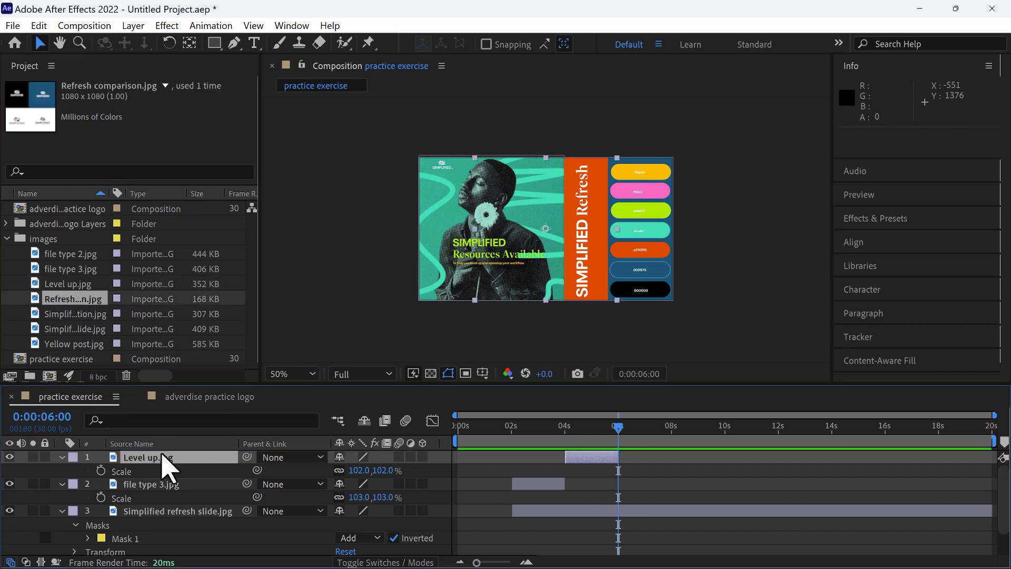
drag(486, 456, 674, 465)
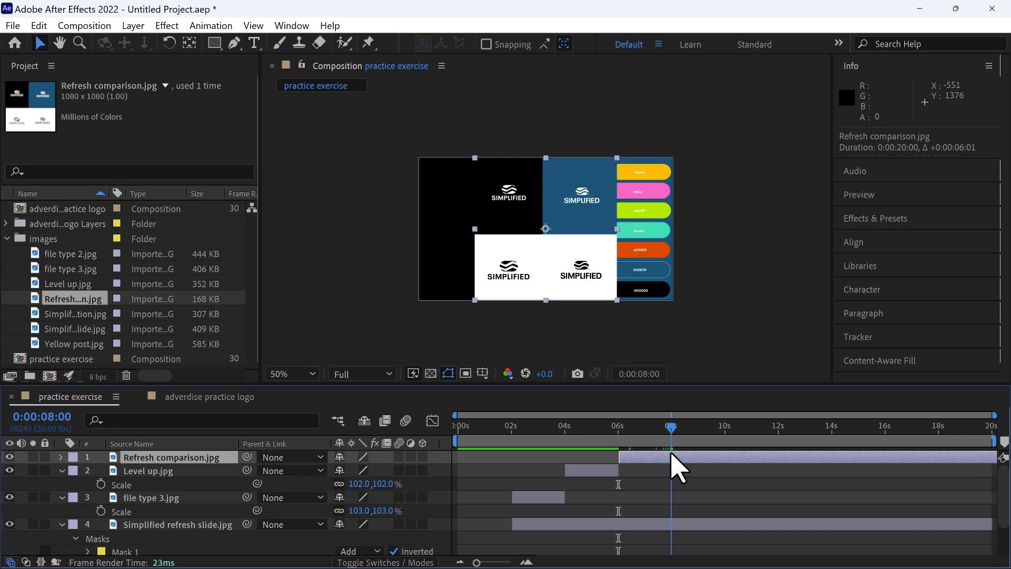
- End the Refresh comparison.jpg layer at 0:00:08:00 and fit it into the empty left area, at about 411, 538 with 106% scale
key(alt+bracketright)
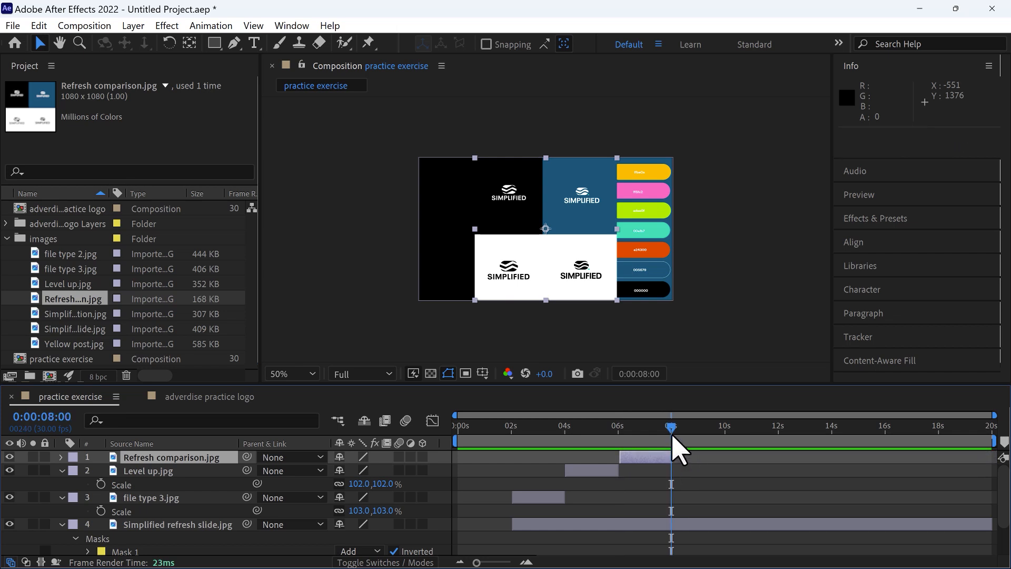
drag(547, 228, 492, 227)
key(s)
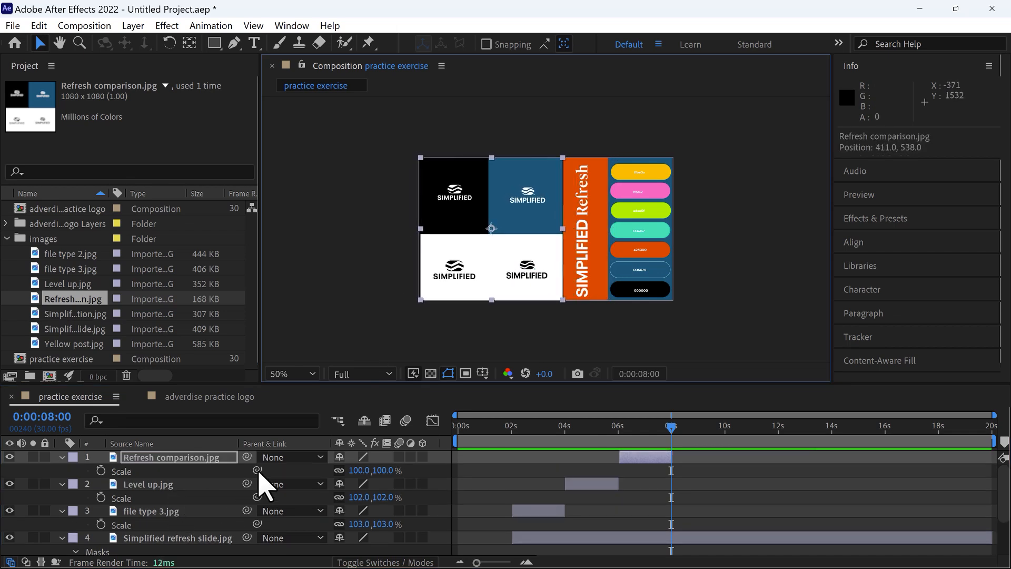
drag(352, 470, 354, 467)
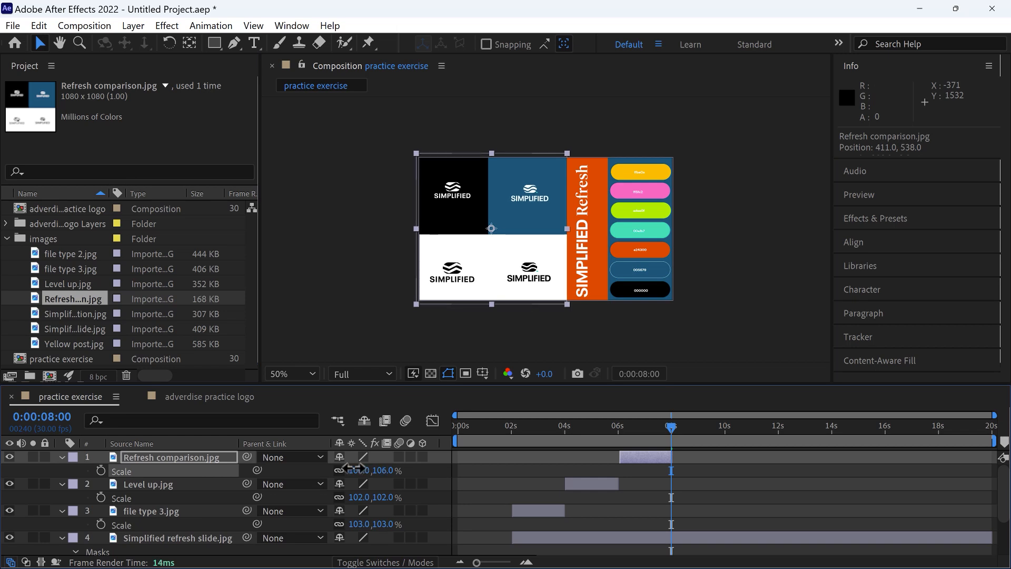
- Add Simplified definition.jpg as the top layer, running from the end of Refresh comparison.jpg at 8 s to 0:00:10:01
click(65, 313)
click(67, 328)
click(66, 315)
click(72, 342)
click(67, 315)
drag(72, 327, 200, 466)
drag(485, 461, 711, 477)
drag(671, 426, 723, 455)
key(alt+])
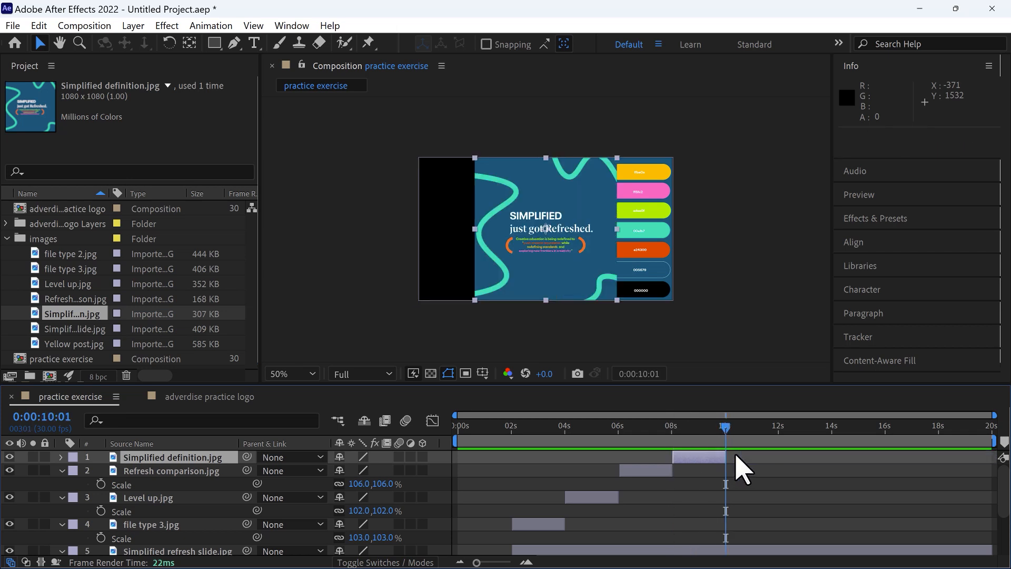
- Add Yellow post.jpg as the top layer, starting where Simplified definition.jpg ends and ending at 0:00:12:00
drag(49, 329, 84, 331)
drag(74, 343, 160, 456)
drag(495, 454, 793, 488)
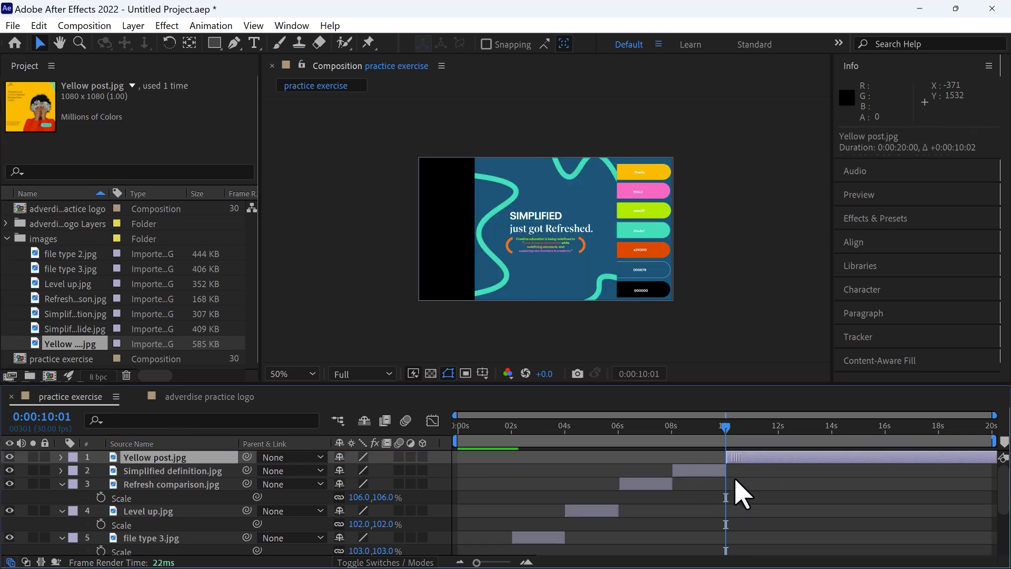
drag(727, 435, 778, 466)
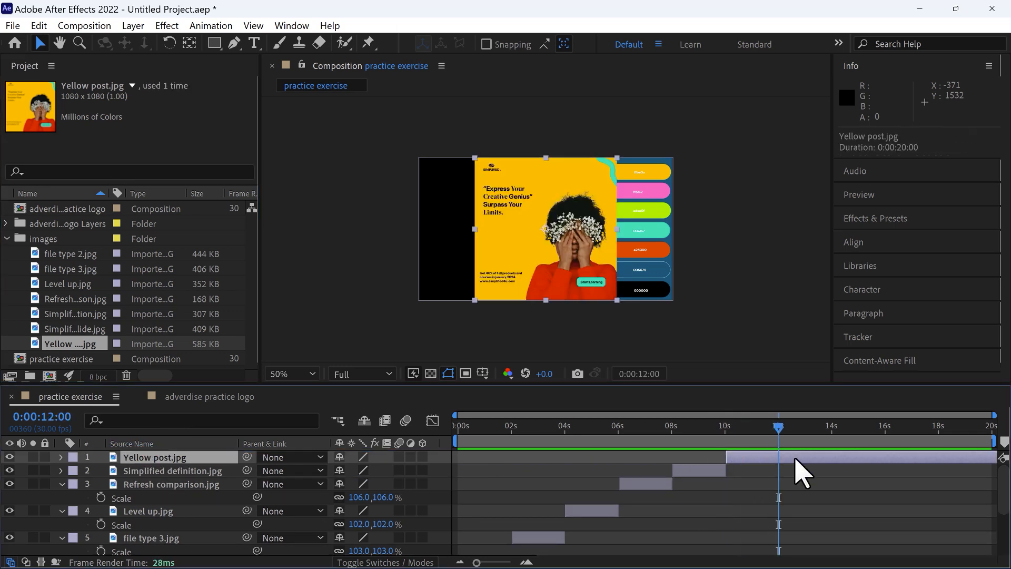
key(alt+])
- Move Yellow post.jpg into the left area of the composition, at about 409.5, 540, and scale it to 103%
drag(560, 236, 500, 232)
key(s)
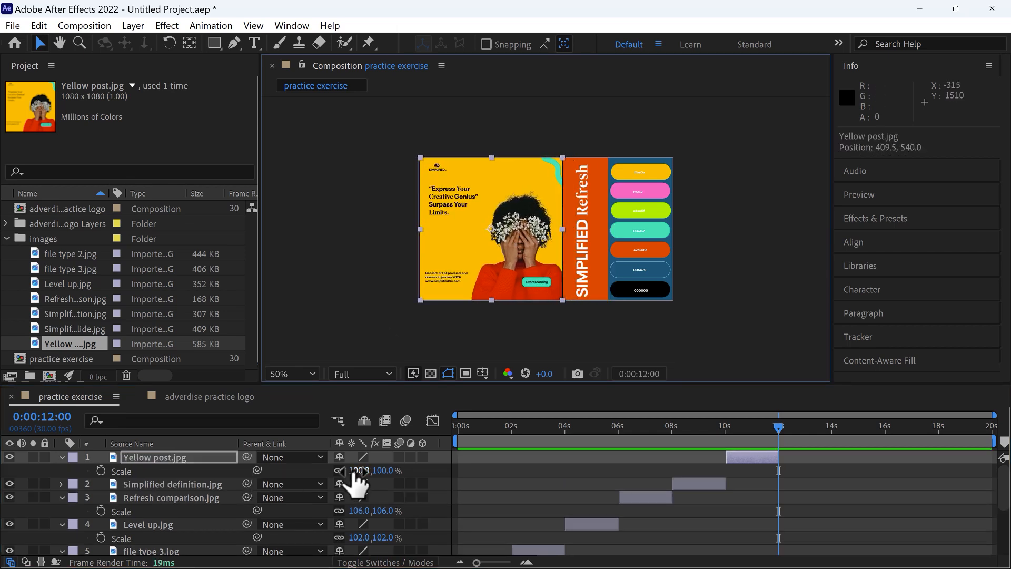
drag(352, 473, 358, 473)
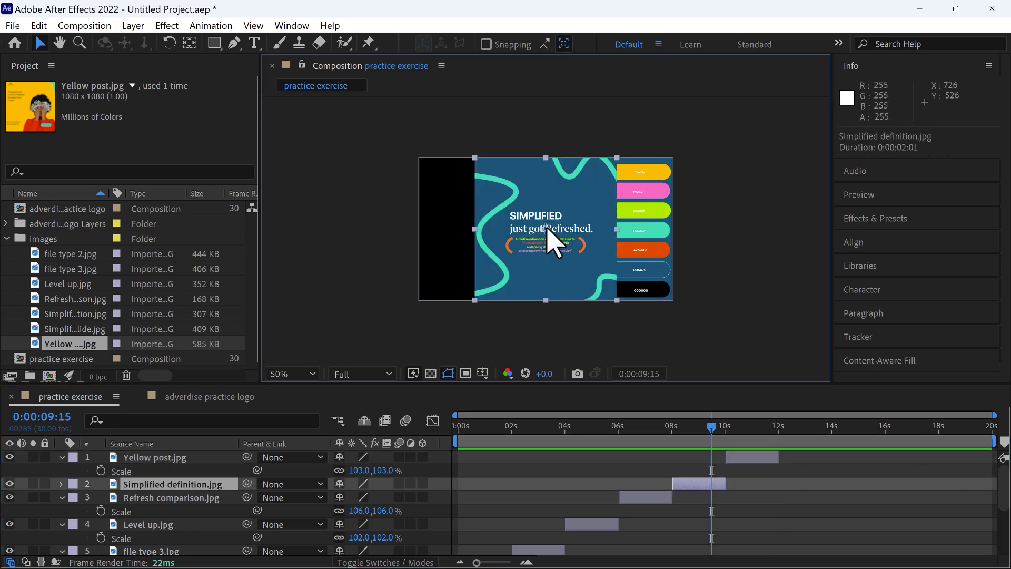
- Move Simplified definition.jpg into the left area of the composition, at about 408, 540, and scale it to 103%
drag(547, 228, 492, 228)
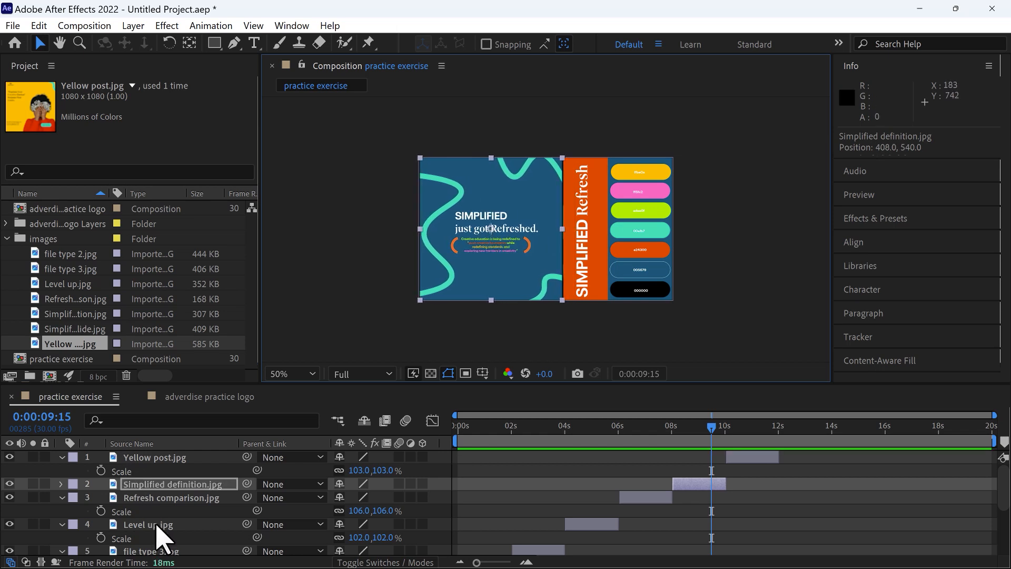
key(s)
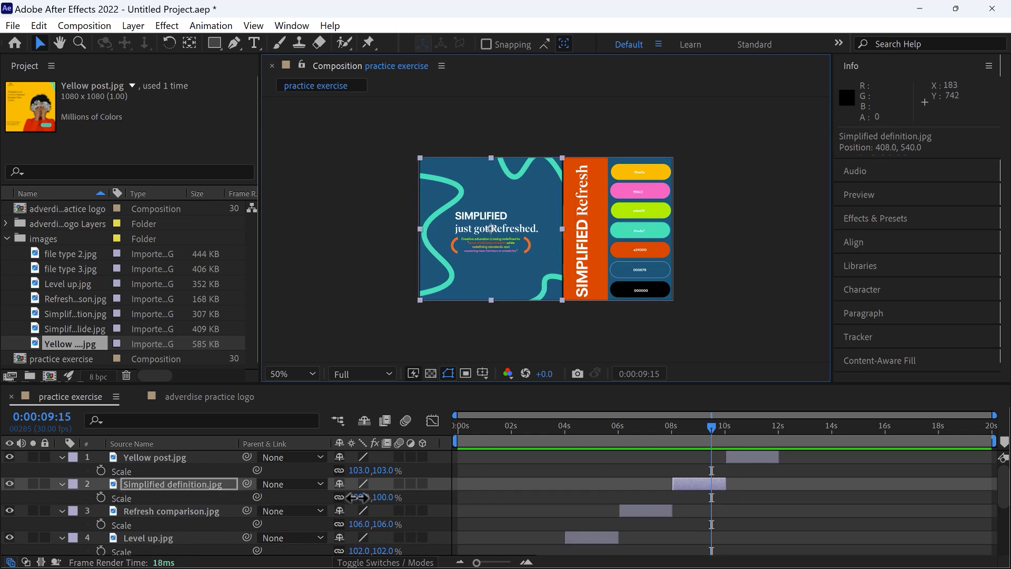
drag(354, 497, 357, 497)
- Play back the image sequence and return the playhead to 0:00:00:00
key(space)
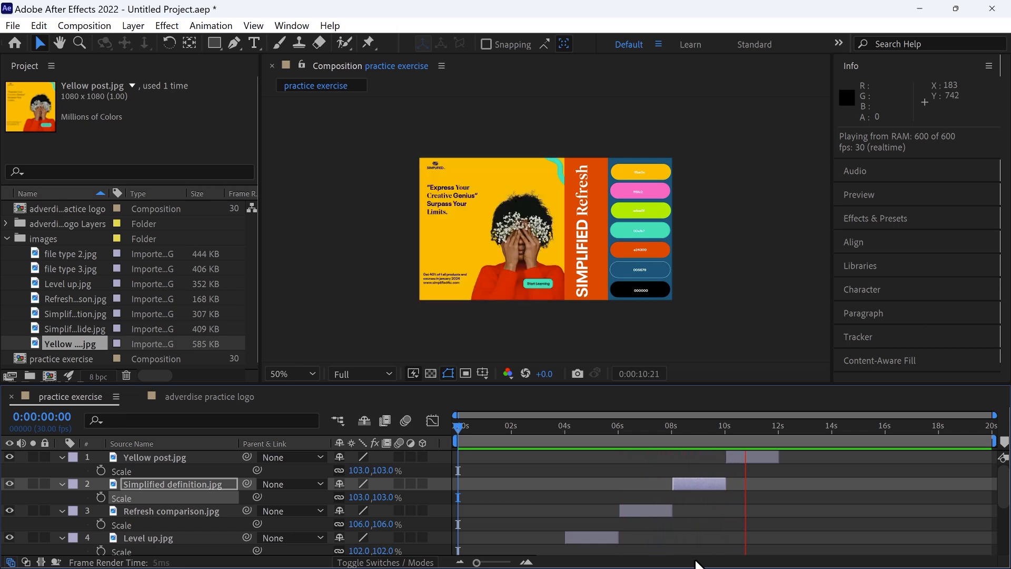
key(space)
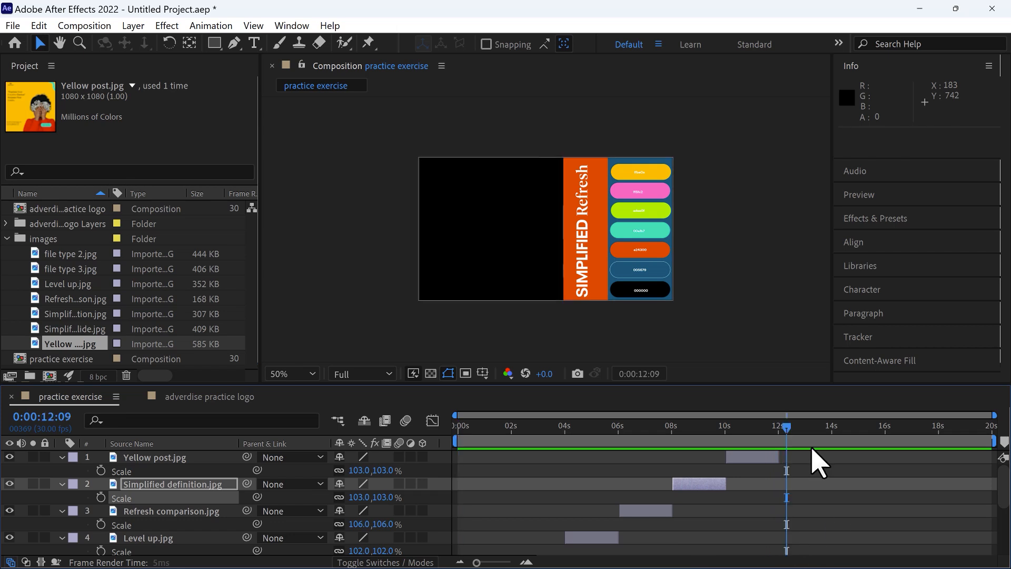
drag(786, 428, 438, 532)
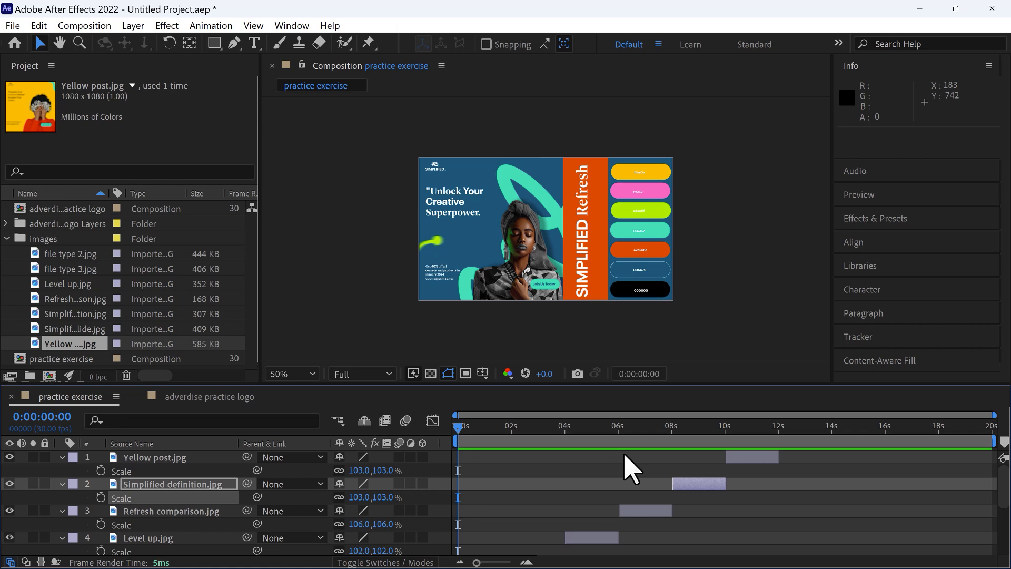
- Look through the effect and animation preset categories and list the Transition effects
click(874, 220)
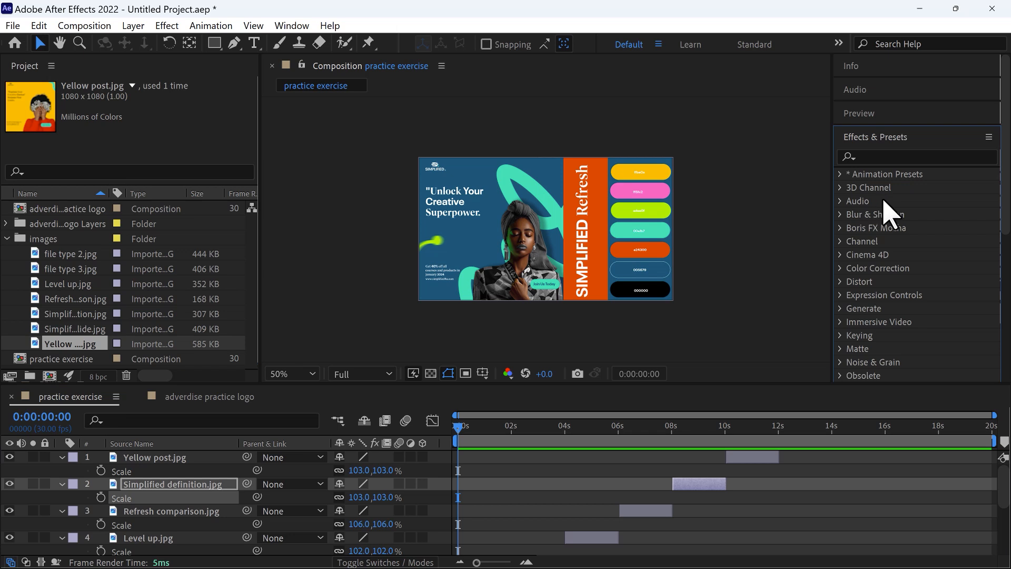
scroll(890, 213, down, 3)
scroll(899, 248, up, 2)
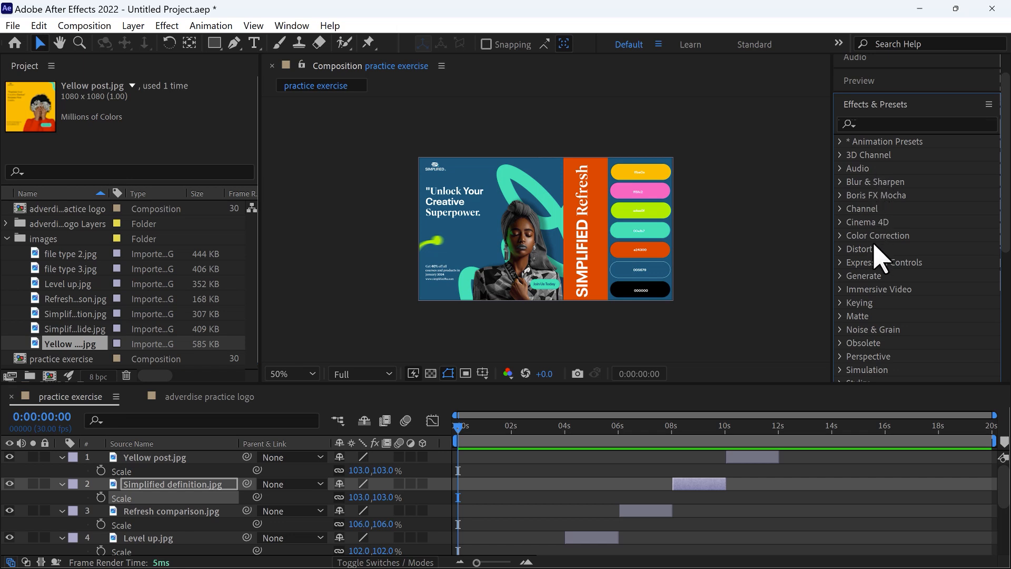
scroll(876, 270, up, 2)
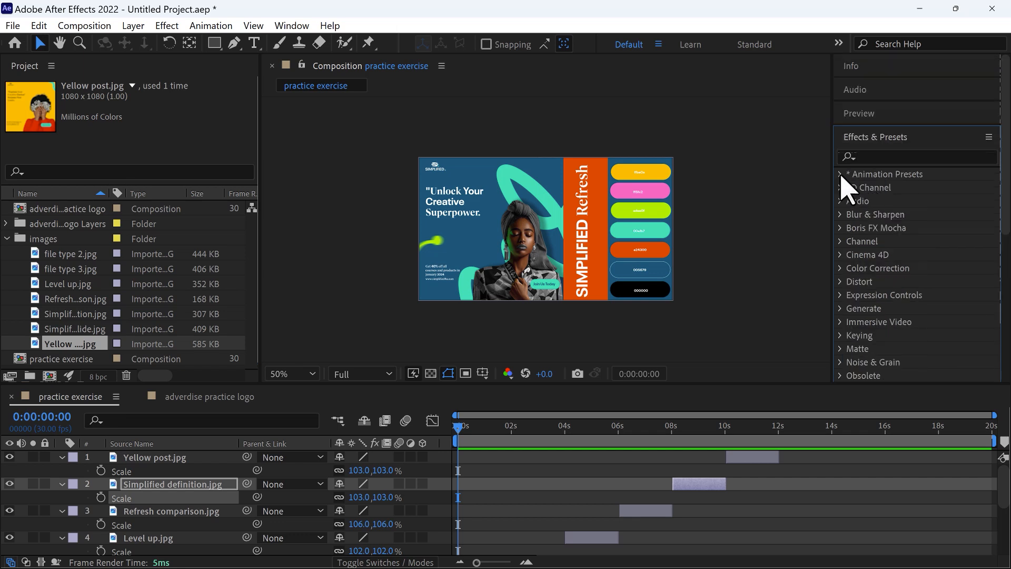
click(840, 174)
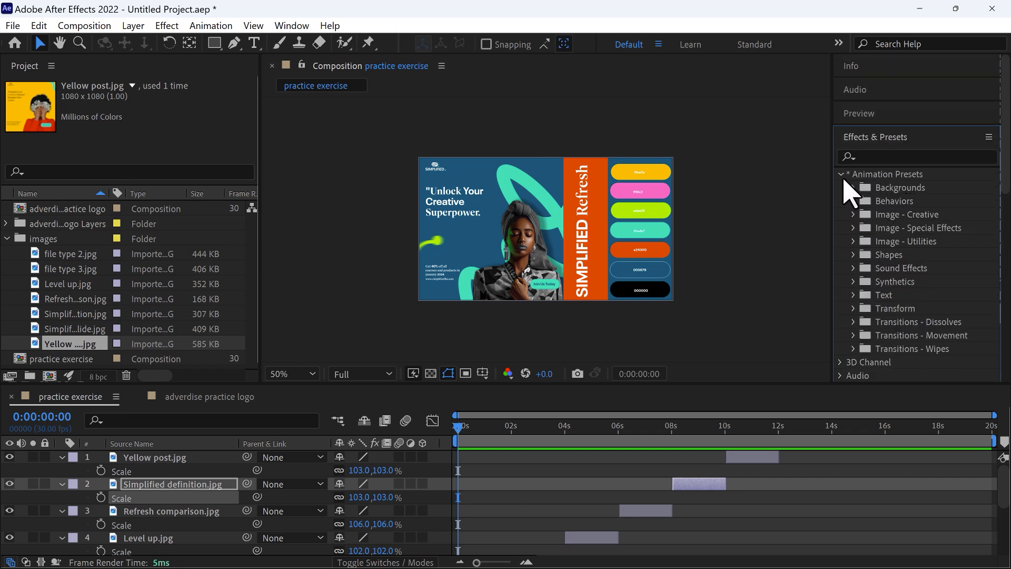
click(840, 176)
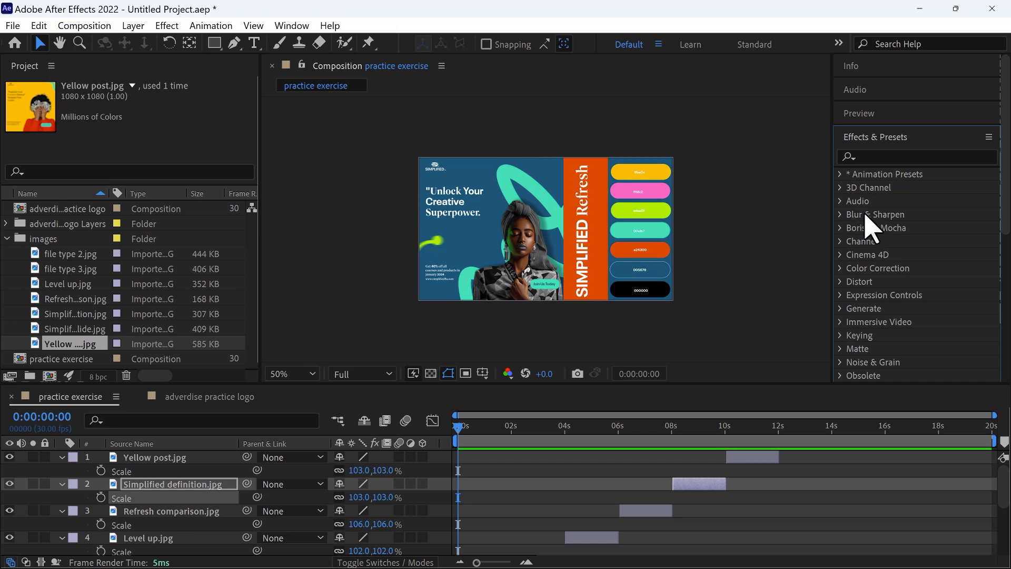
scroll(874, 263, down, 5)
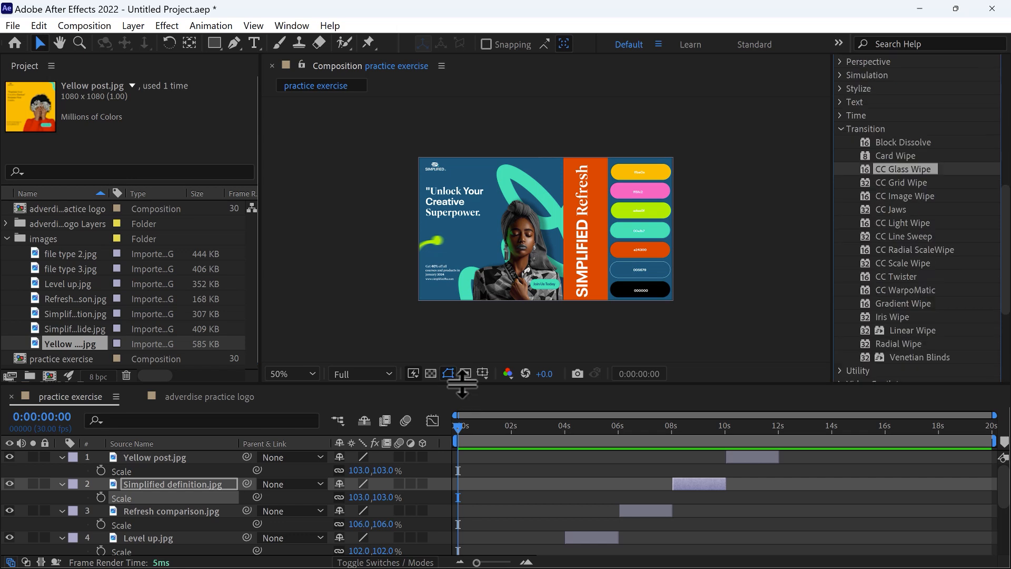
- Enlarge the timeline area to show all seven layers and fit the composition preview at 25% magnification
drag(462, 384, 487, 249)
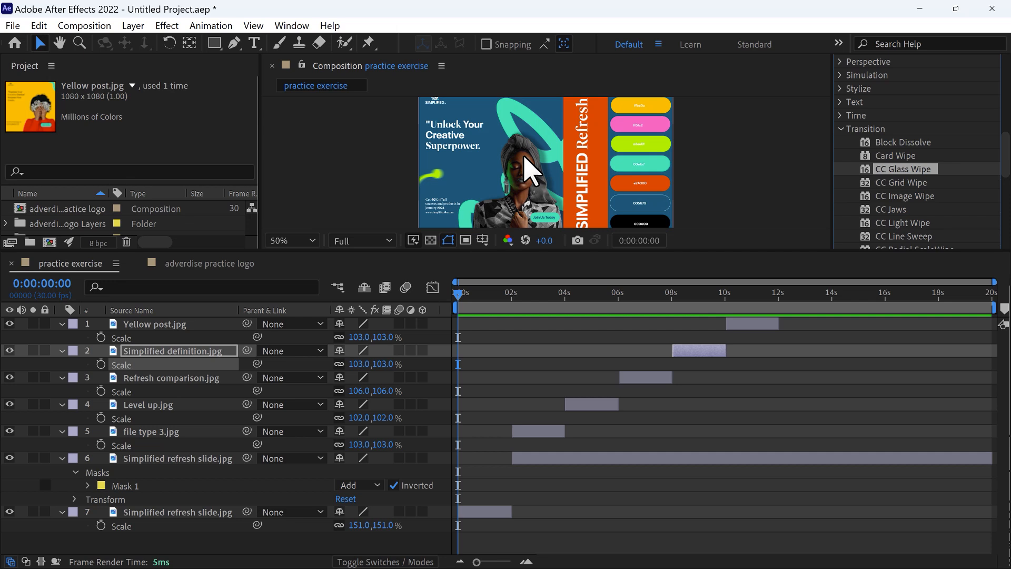
scroll(530, 170, down, 2)
scroll(530, 170, up, 3)
scroll(532, 170, down, 3)
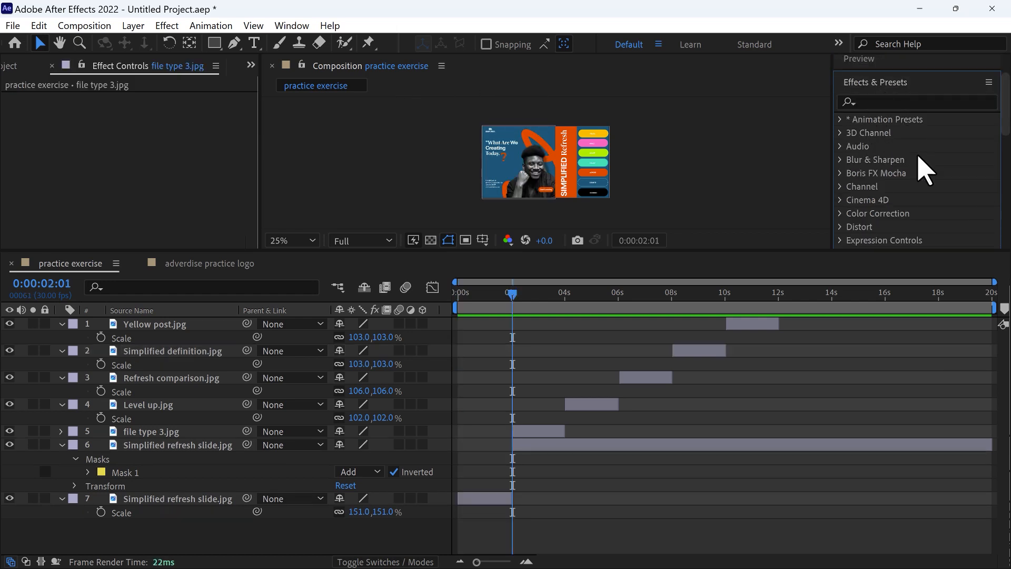
- Find the Transitions - Wipes folder within the animation presets and list its contents
scroll(896, 173, down, 6)
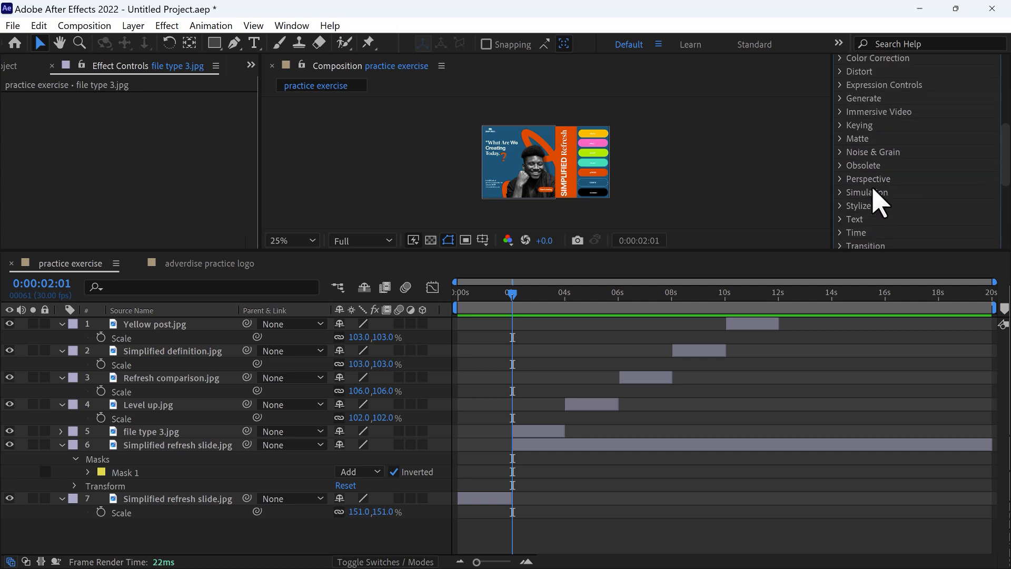
scroll(869, 179, up, 6)
click(839, 100)
scroll(890, 195, down, 4)
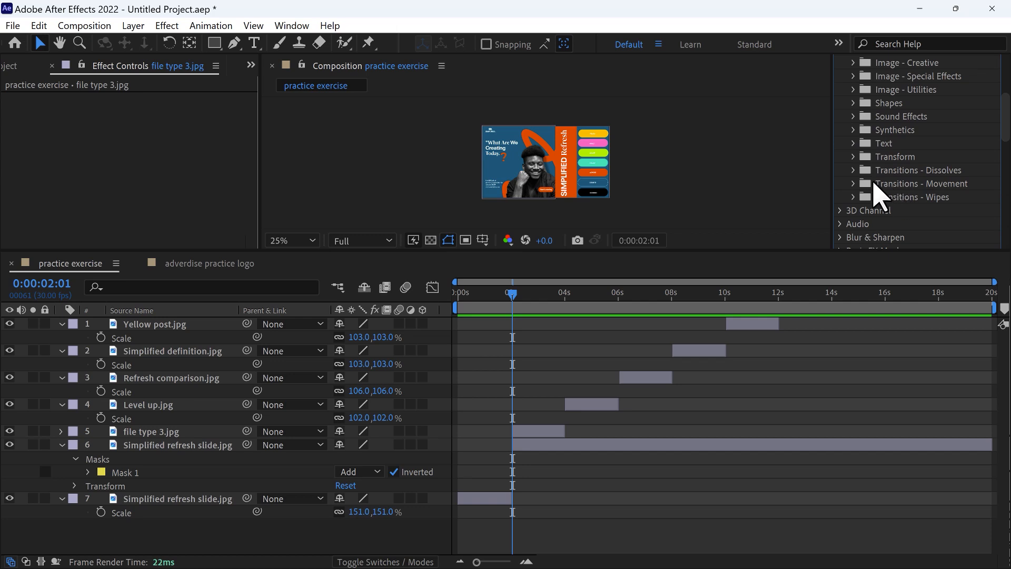
click(854, 197)
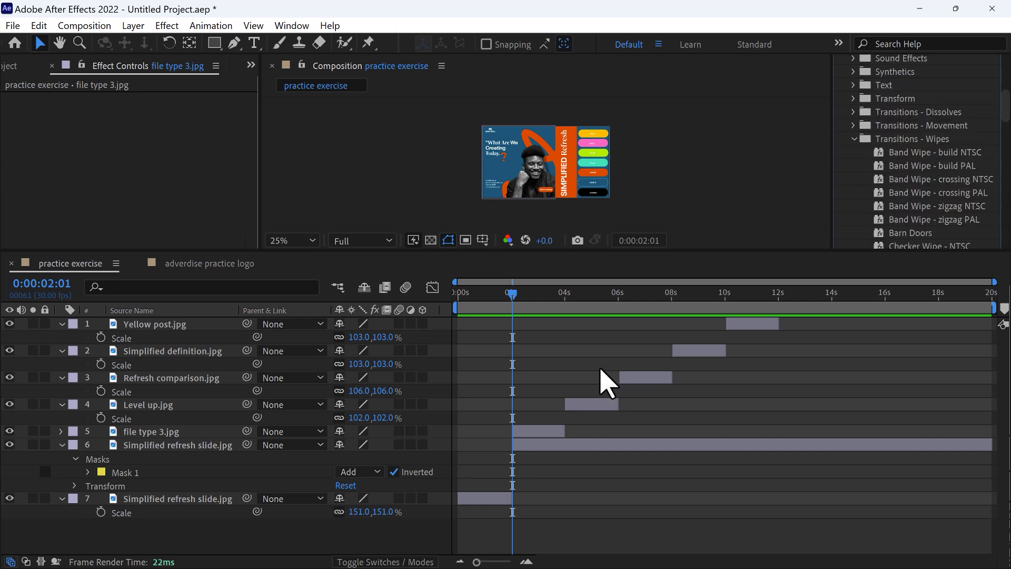
- Try the Band Wipe - build NTSC preset on the file type 3.jpg layer at 0:00:02:01
click(526, 432)
scroll(903, 174, up, 6)
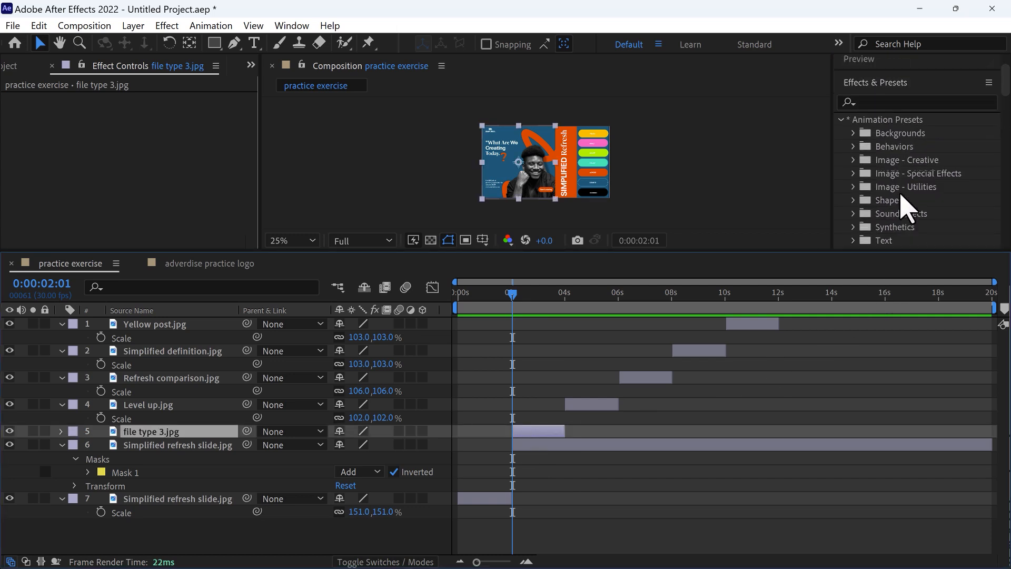
scroll(901, 195, down, 7)
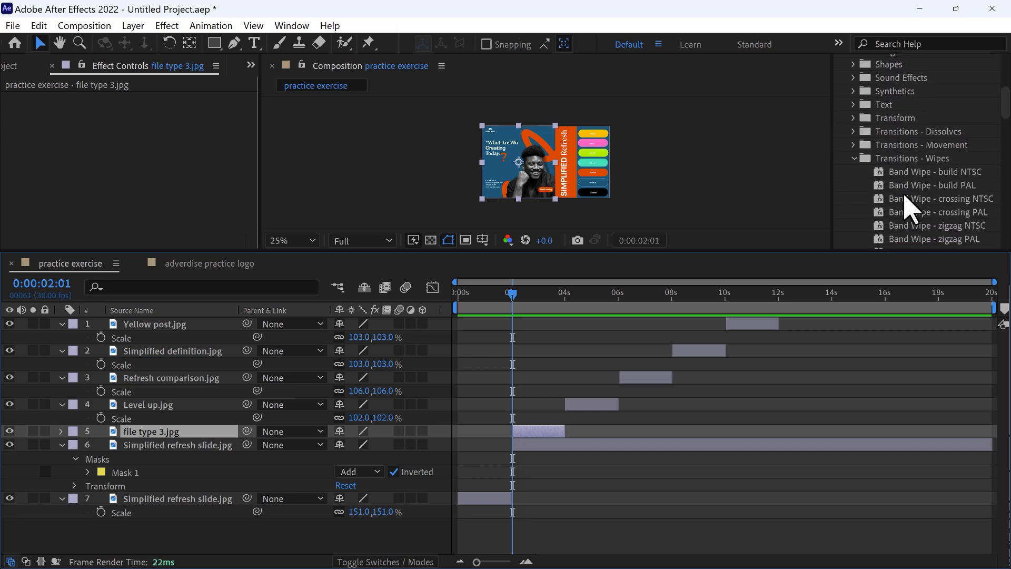
scroll(927, 232, down, 1)
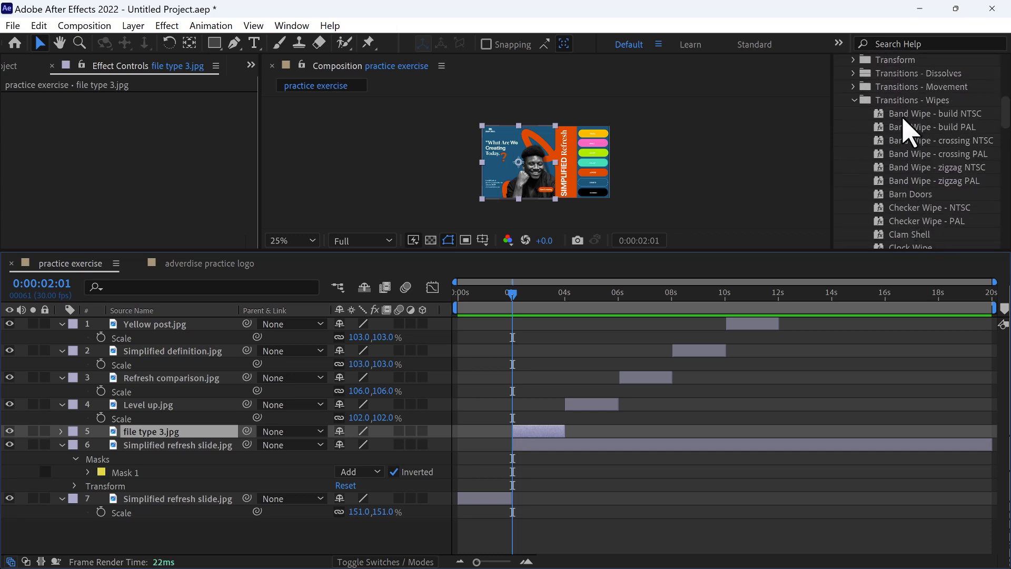
click(915, 115)
drag(917, 138, 536, 433)
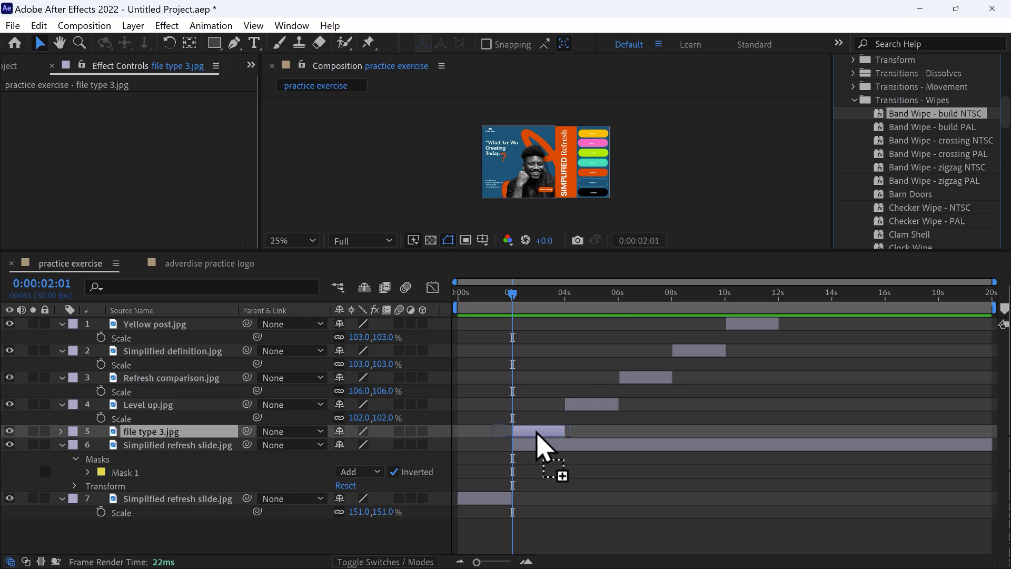
drag(536, 433, 535, 440)
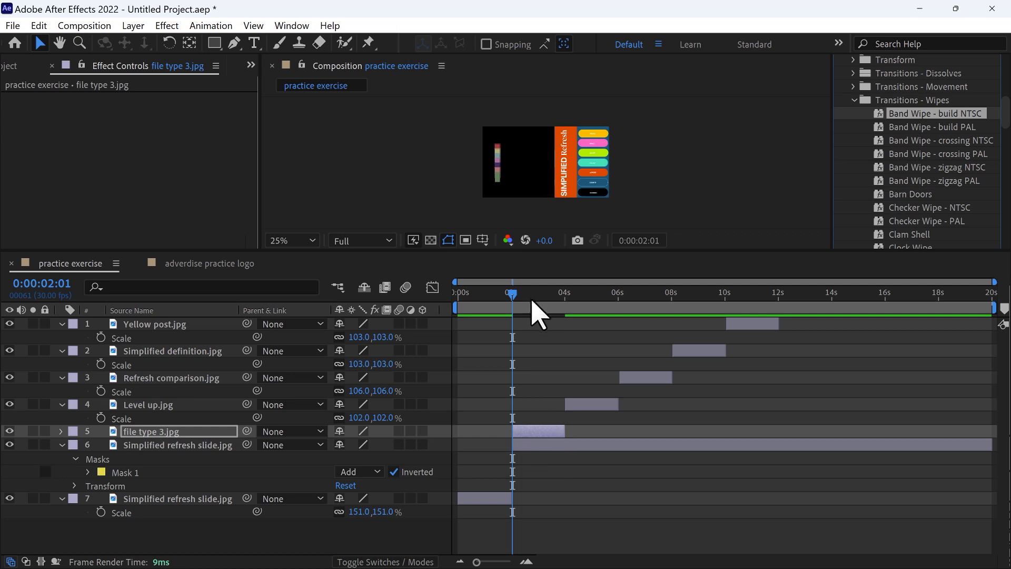
- Preview the band wipe from about 0:00:01:22 and return the playhead to the start of file type 3.jpg
drag(515, 293, 507, 294)
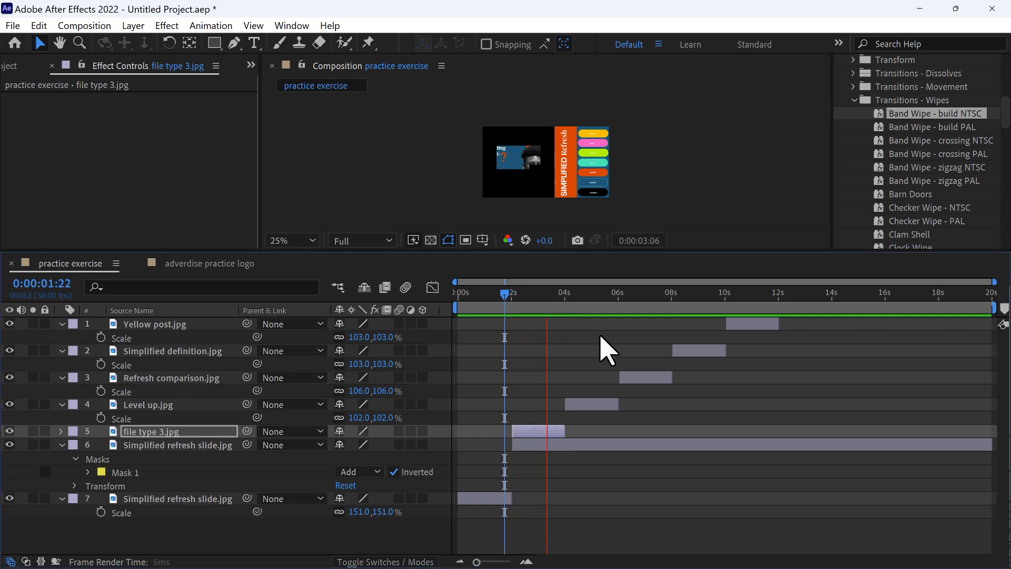
click(578, 294)
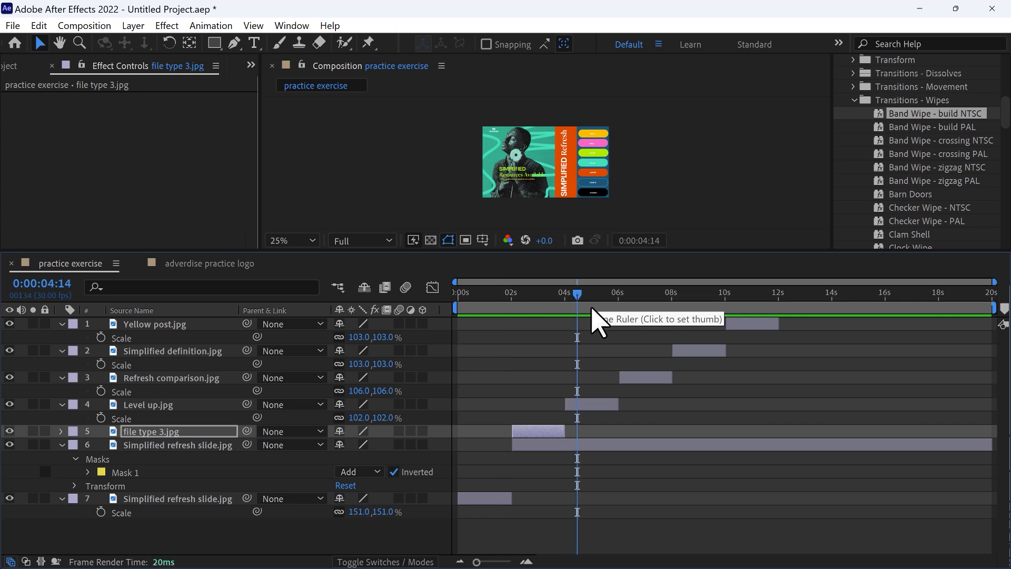
key(i)
- Apply the Iris - round transition preset to the file type 3.jpg layer at 0:00:02:01
click(522, 431)
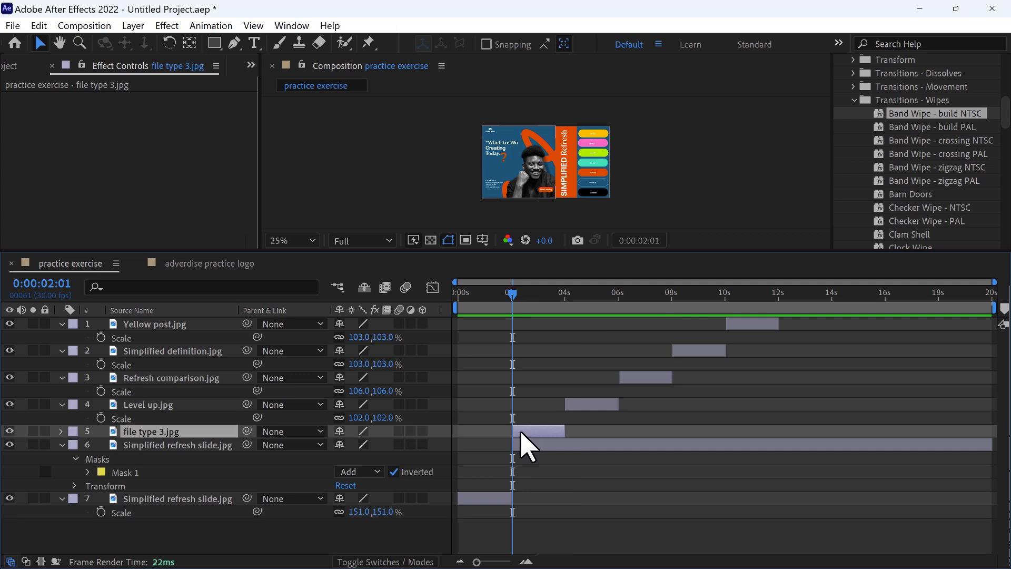
scroll(907, 232, down, 4)
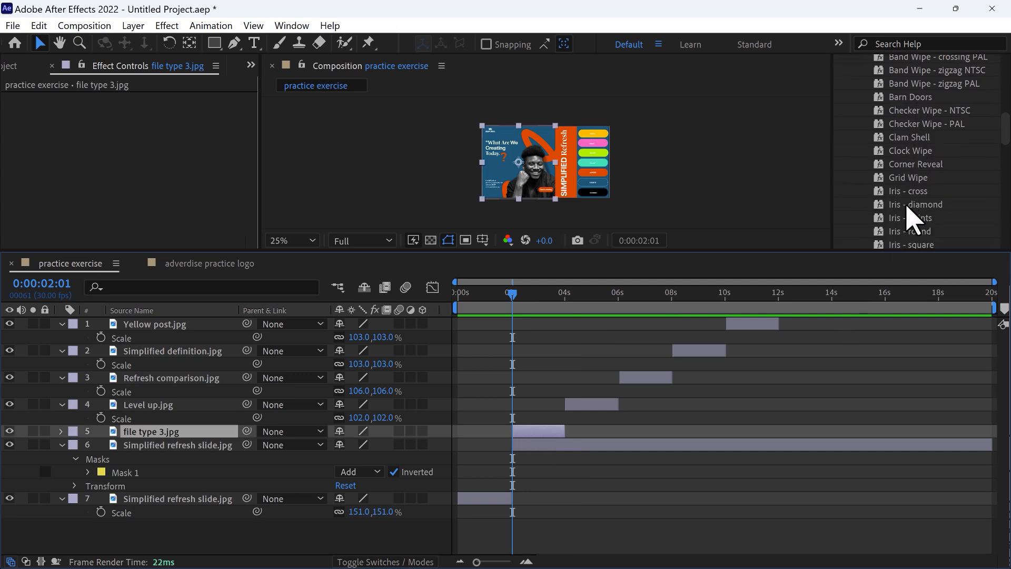
scroll(913, 224, down, 2)
drag(914, 193, 551, 432)
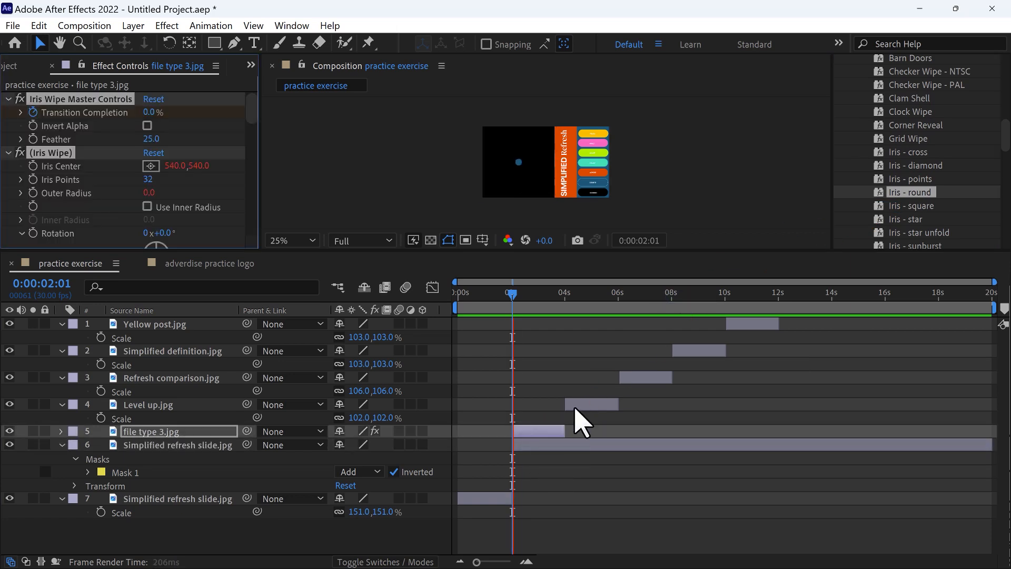
- Preview the round iris transition on file type 3.jpg and return the playhead to 0:00:02:01
key(space)
key(space)
drag(536, 294, 520, 327)
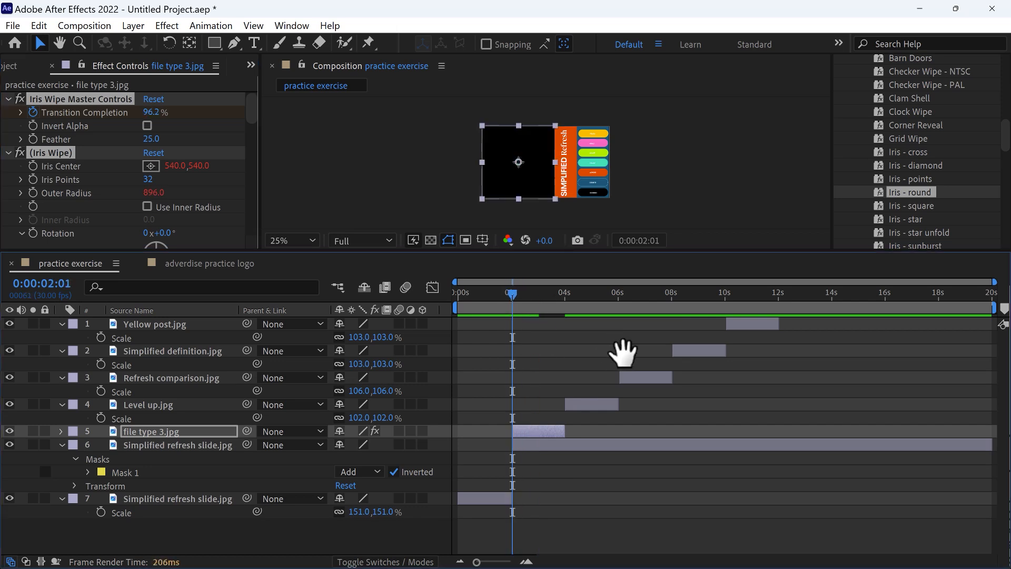
- Play the file type 3.jpg transition from 0:00:02:01 and stop shortly after Level up.jpg begins
key(space)
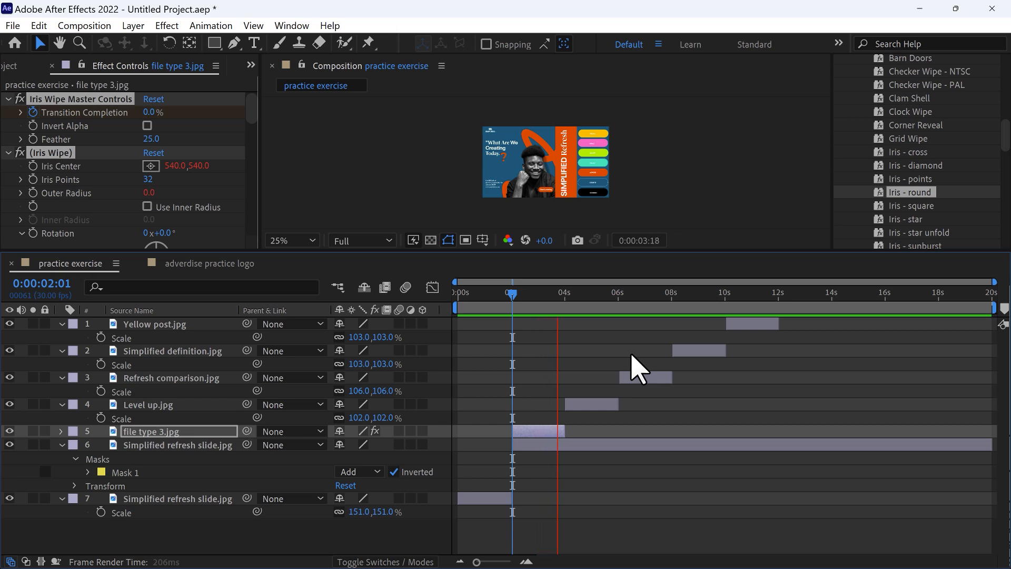
key(space)
click(575, 338)
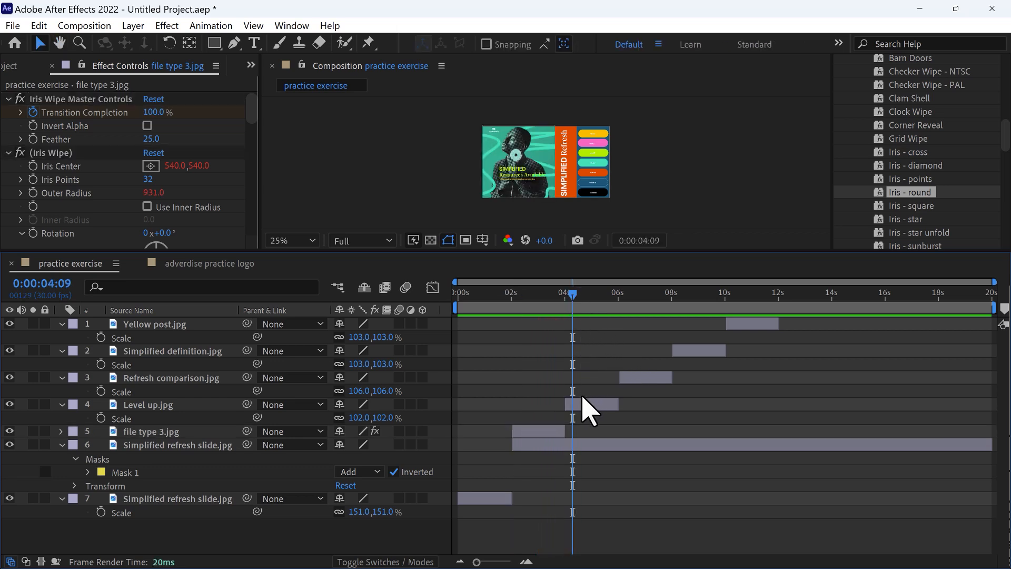
- Apply the Iris - round transition preset to the Level up.jpg layer at 0:00:04:01 and preview it from 0:00:01:13
click(591, 405)
drag(574, 308, 565, 309)
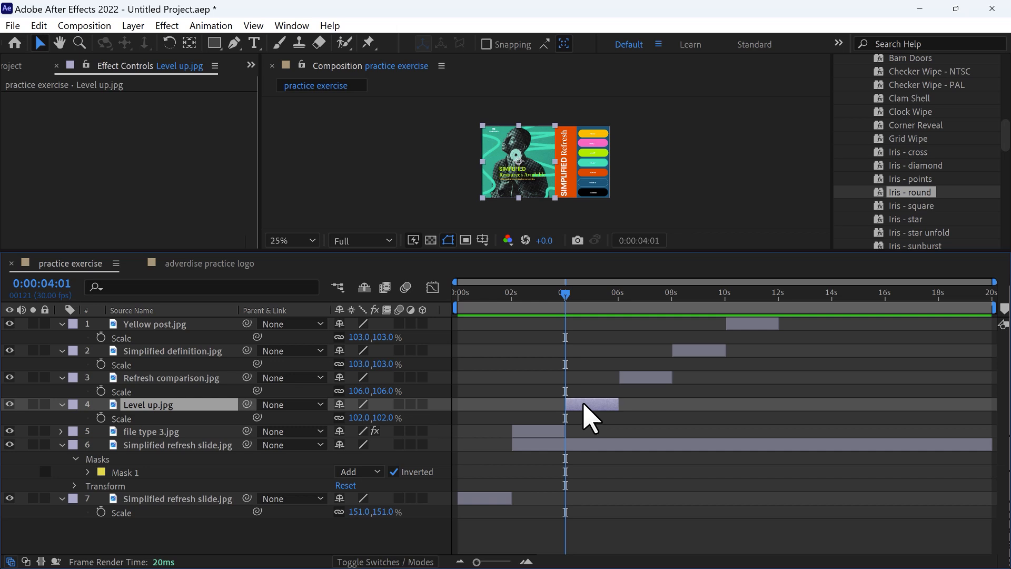
drag(917, 194, 590, 406)
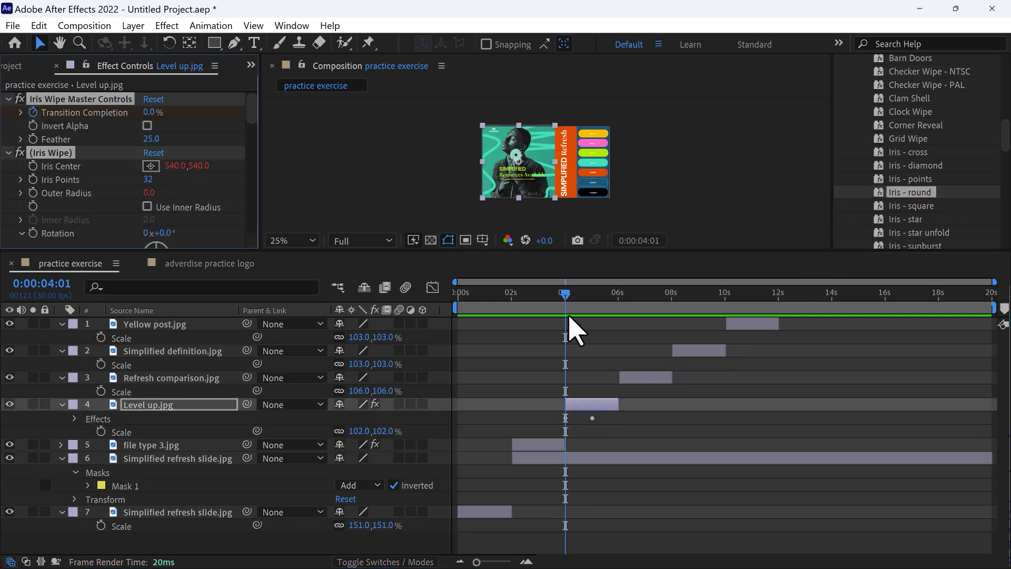
drag(561, 295, 497, 318)
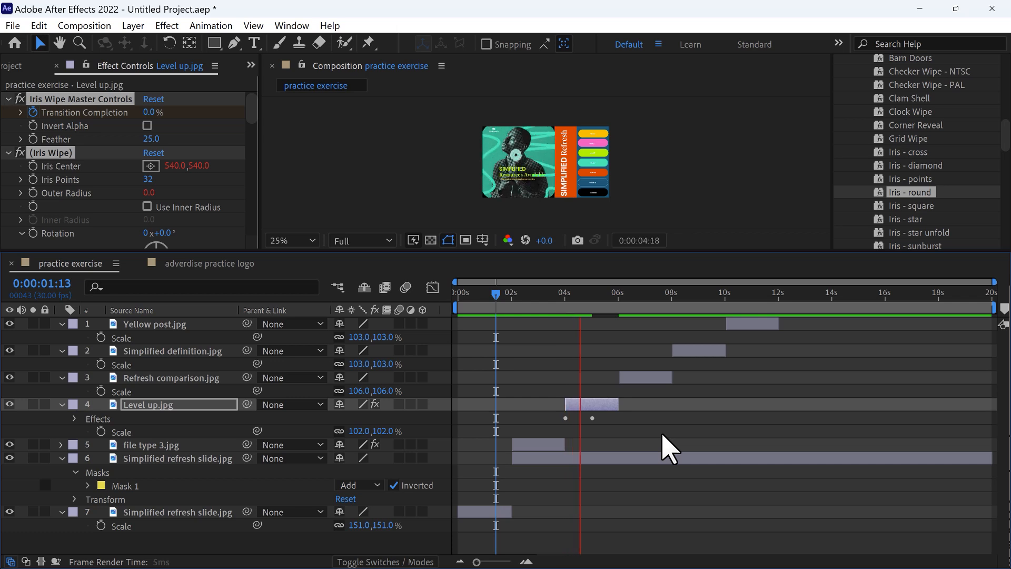
key(space)
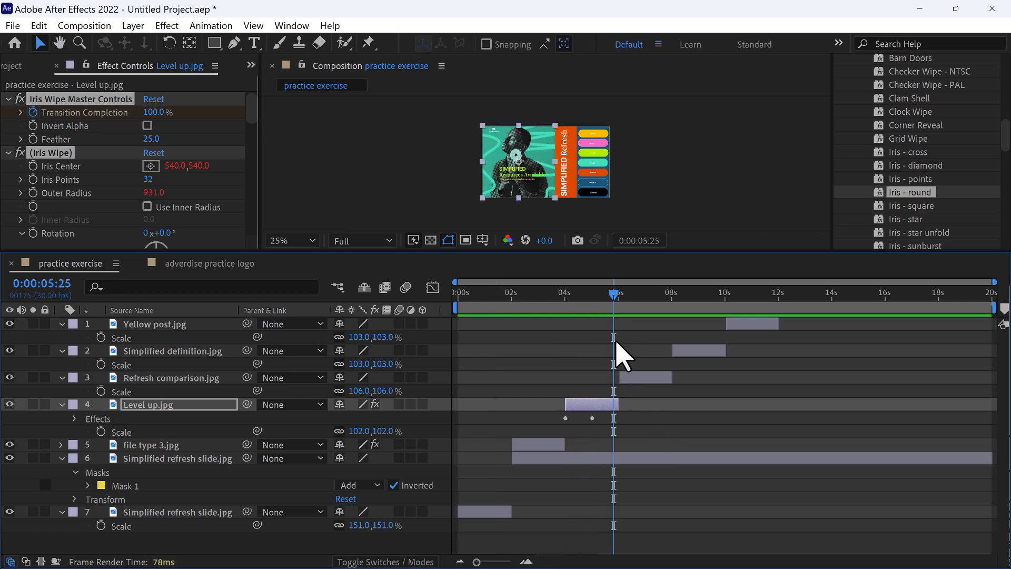
- Apply the Iris - square transition preset to Refresh comparison.jpg at 0:00:06:02 and preview it from 0:00:04:03
click(626, 376)
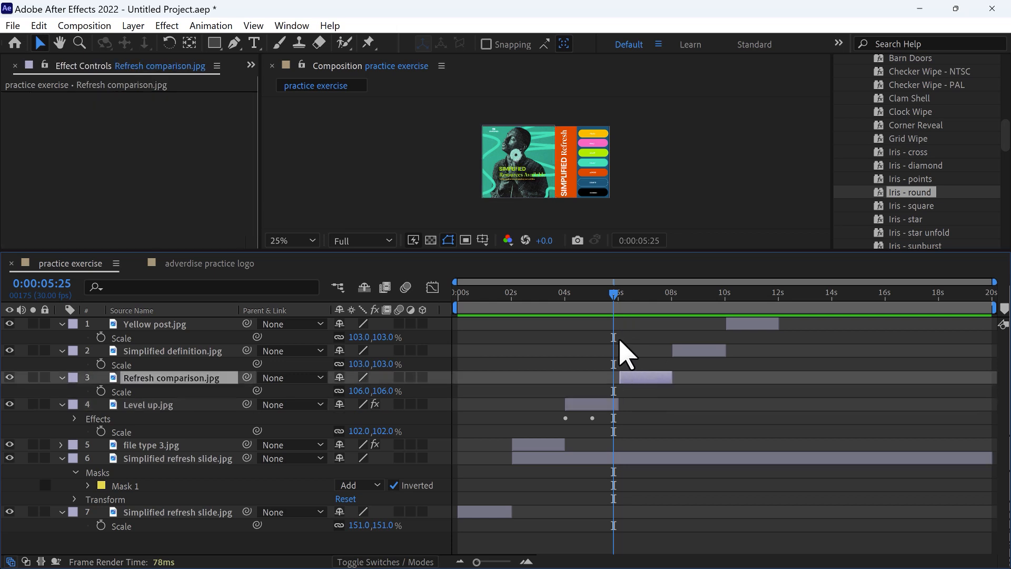
click(619, 293)
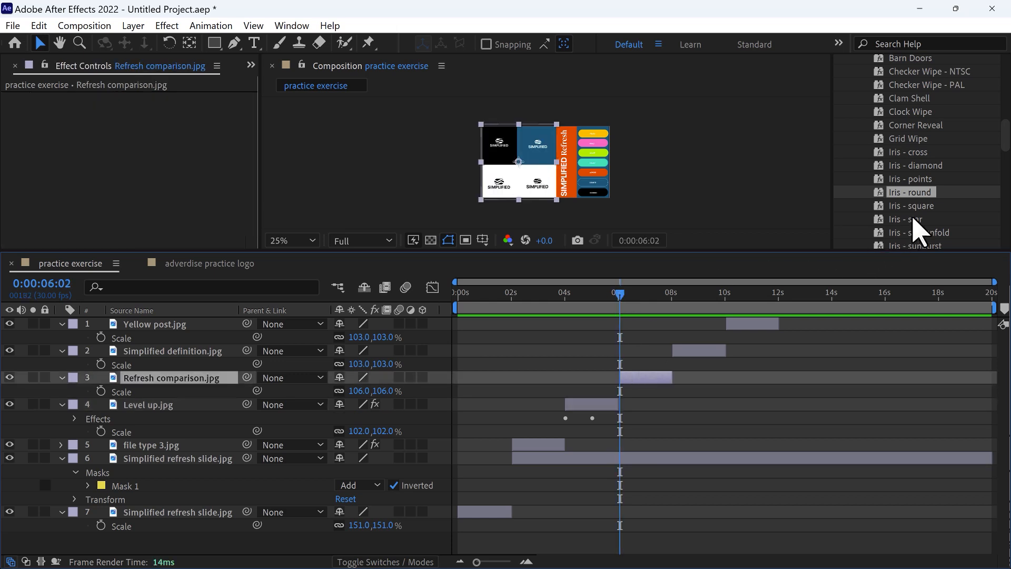
drag(917, 207, 641, 379)
drag(619, 296, 567, 306)
key(space)
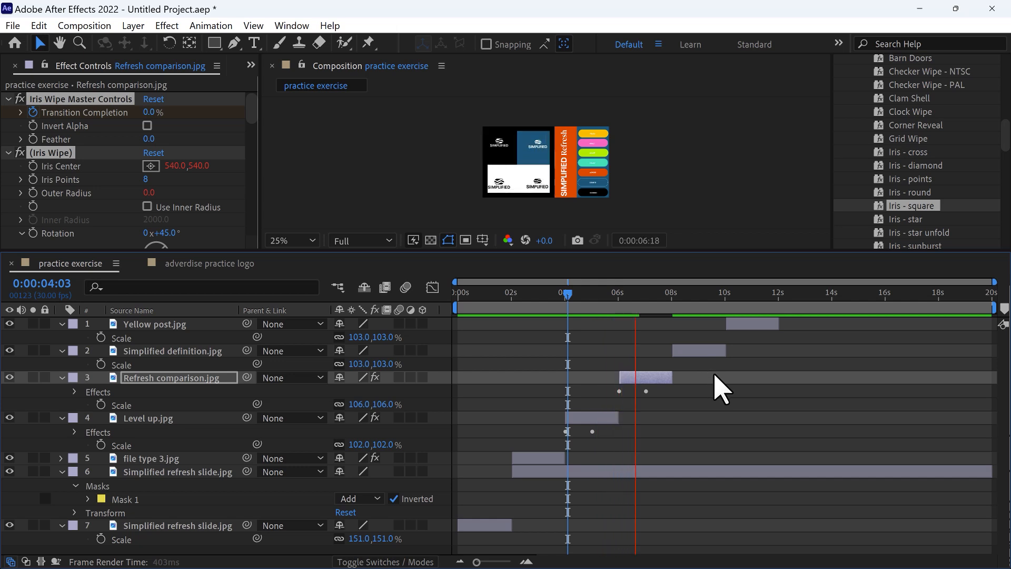
key(space)
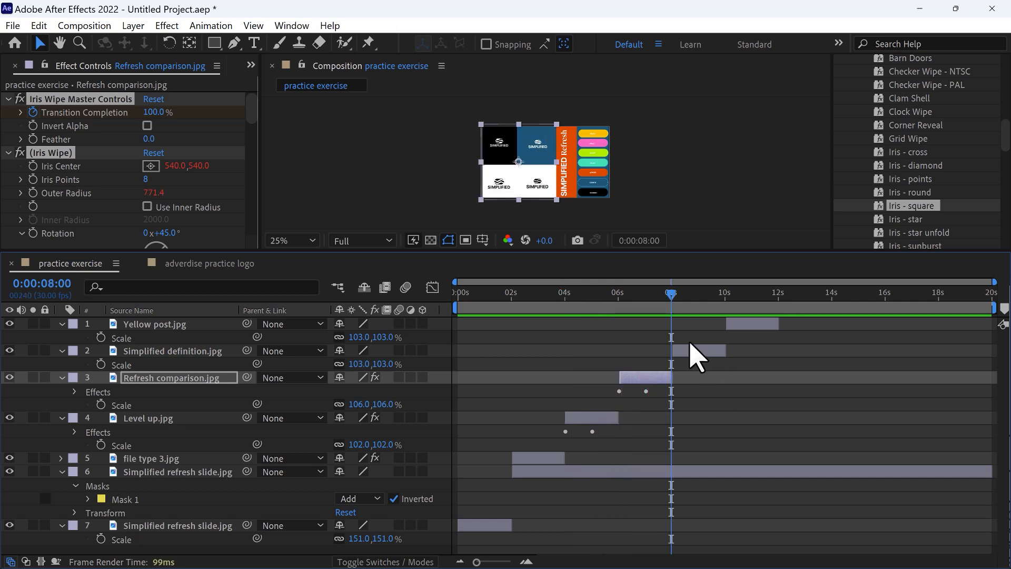
- Apply the Iris - star preset to Simplified definition.jpg at 0:00:08:01 and Iris - sunburst to Yellow post.jpg at 0:00:10:02
drag(677, 295, 672, 295)
drag(908, 219, 688, 349)
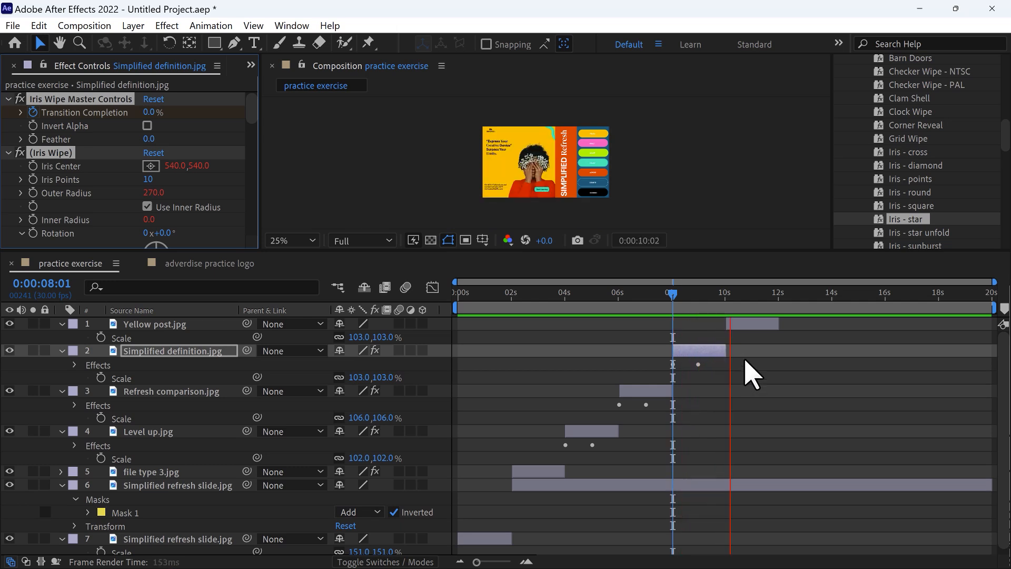
drag(735, 298, 726, 308)
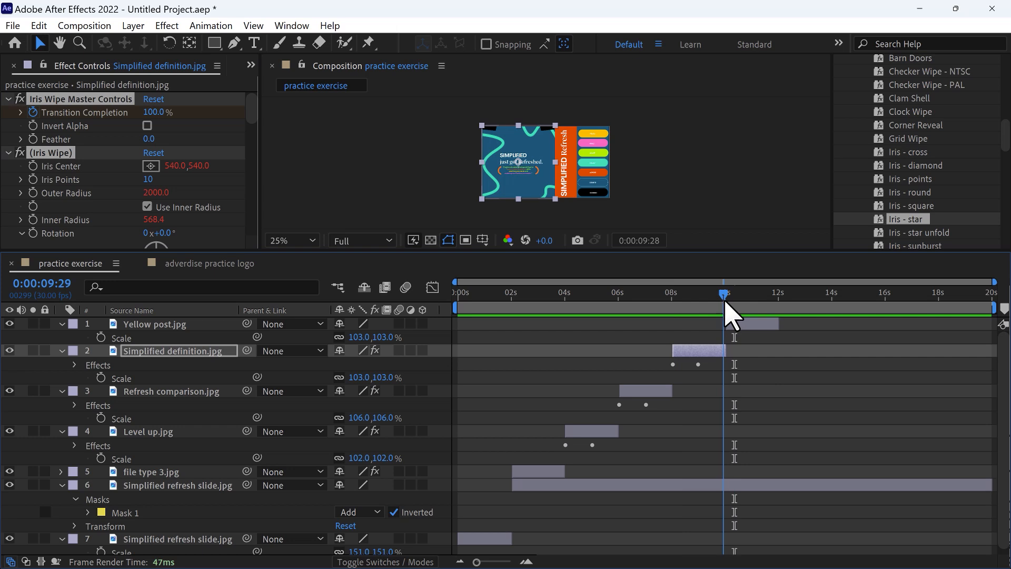
scroll(927, 221, down, 2)
drag(922, 216, 754, 326)
- Preview the sunburst transition on Yellow post.jpg and play the slideshow from the beginning into Level up.jpg
key(space)
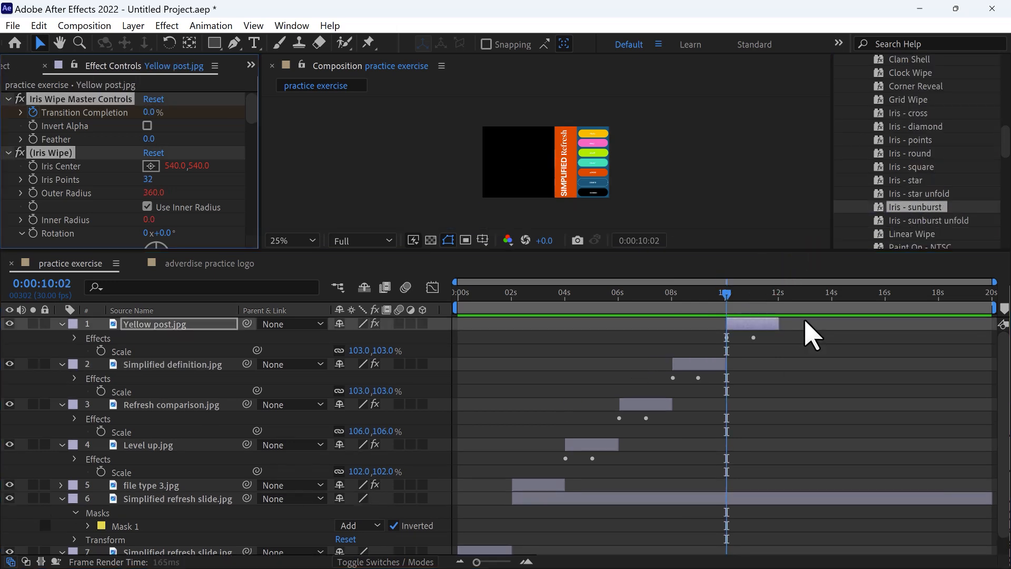
drag(725, 294, 388, 375)
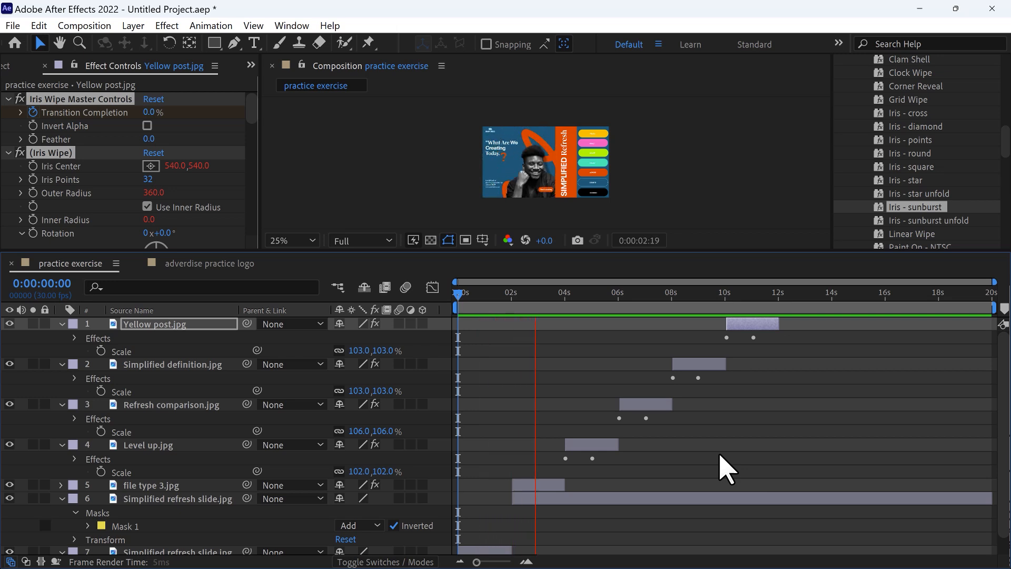
click(594, 451)
- Delete all the round iris wipe effects from the Level up.jpg layer
click(593, 451)
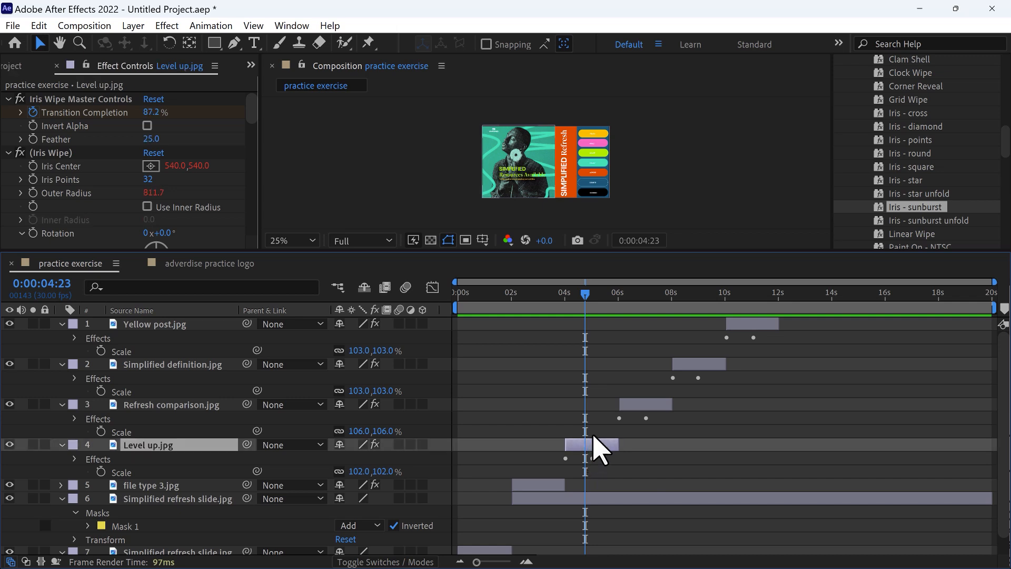
click(584, 294)
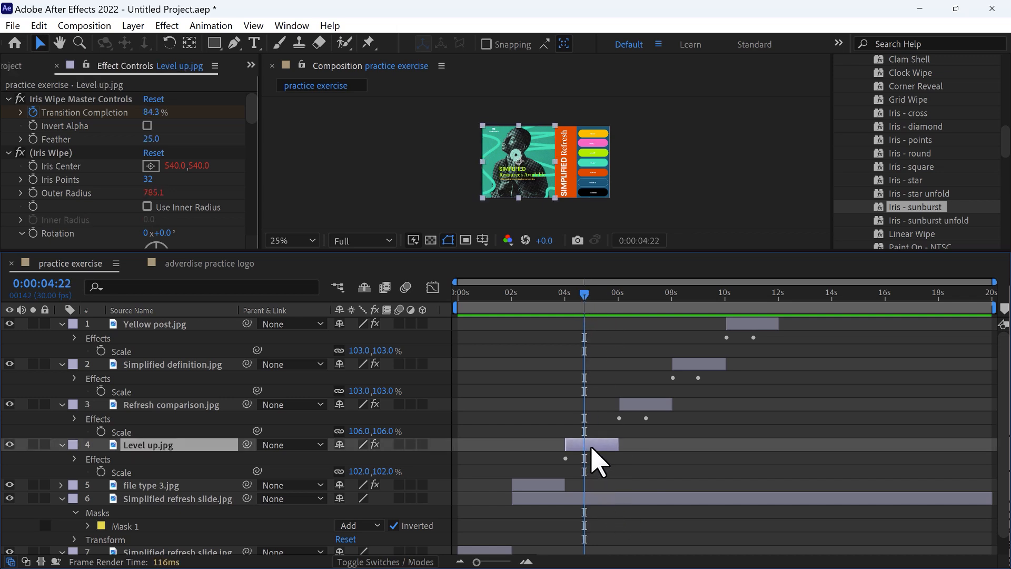
click(121, 67)
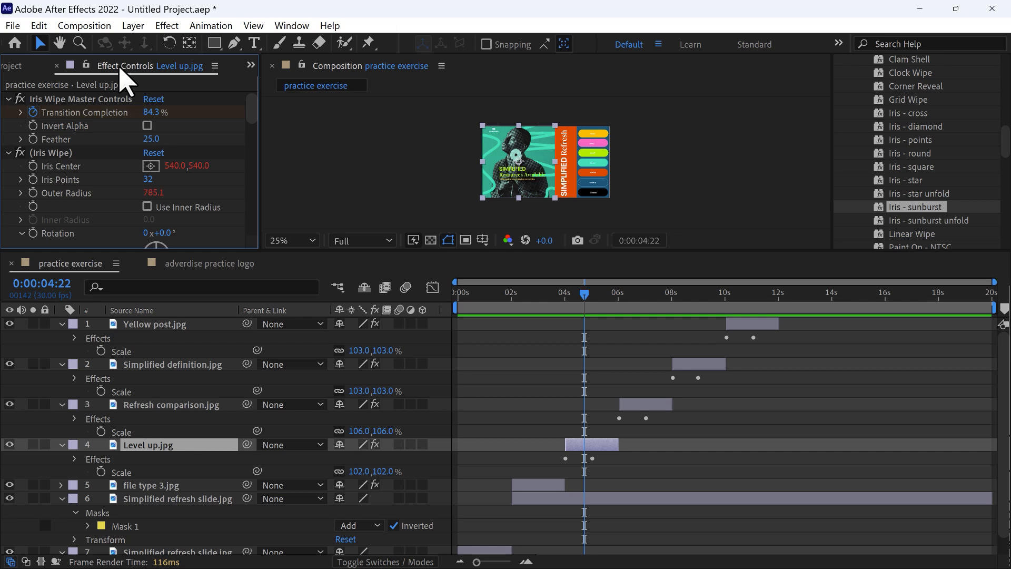
click(45, 101)
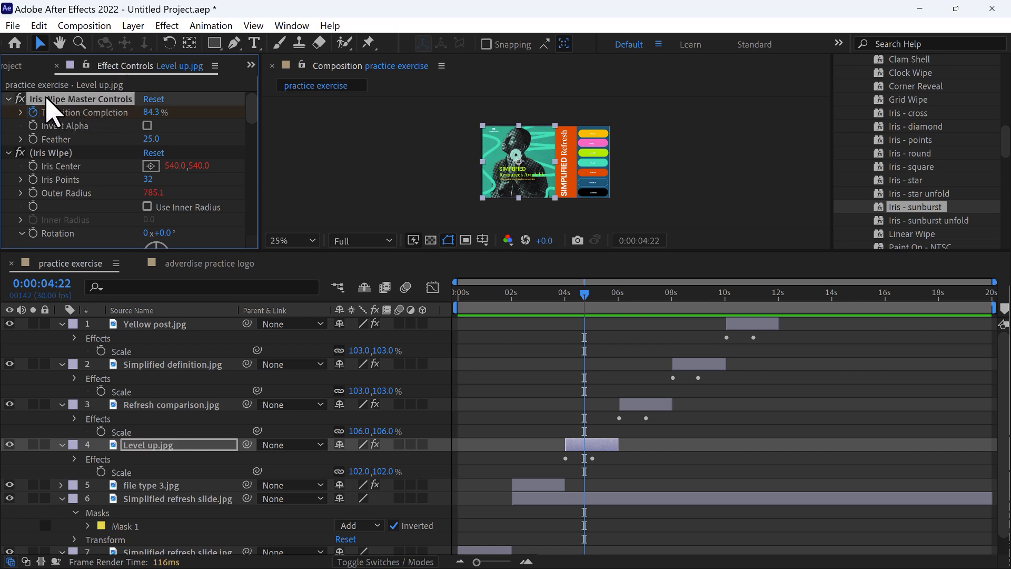
key(Delete)
click(48, 100)
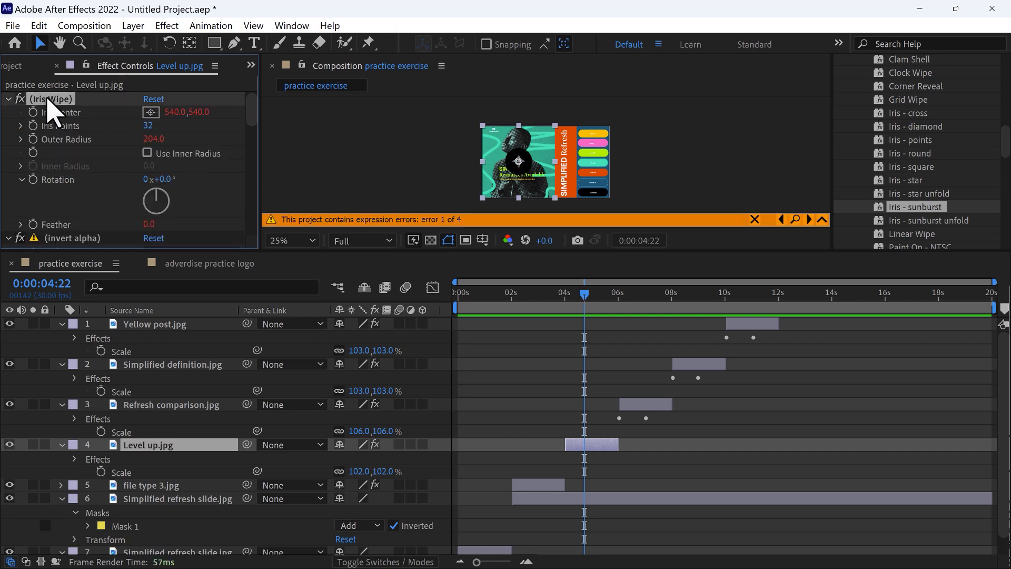
key(Delete)
click(62, 101)
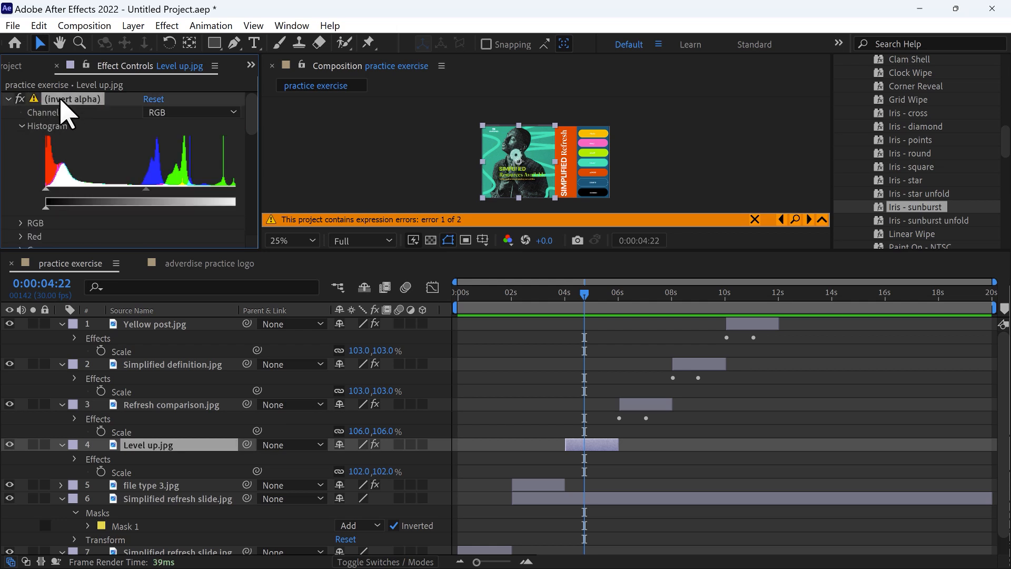
key(Delete)
click(68, 99)
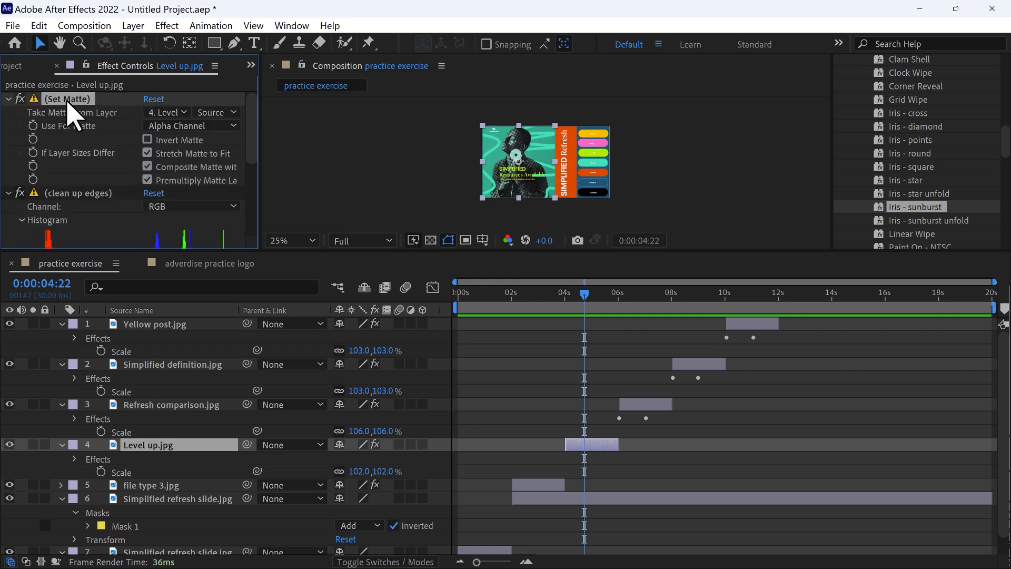
key(Delete)
- Apply the Linear Wipe transition preset to the Level up.jpg layer at 0:00:04:00
drag(579, 296, 565, 316)
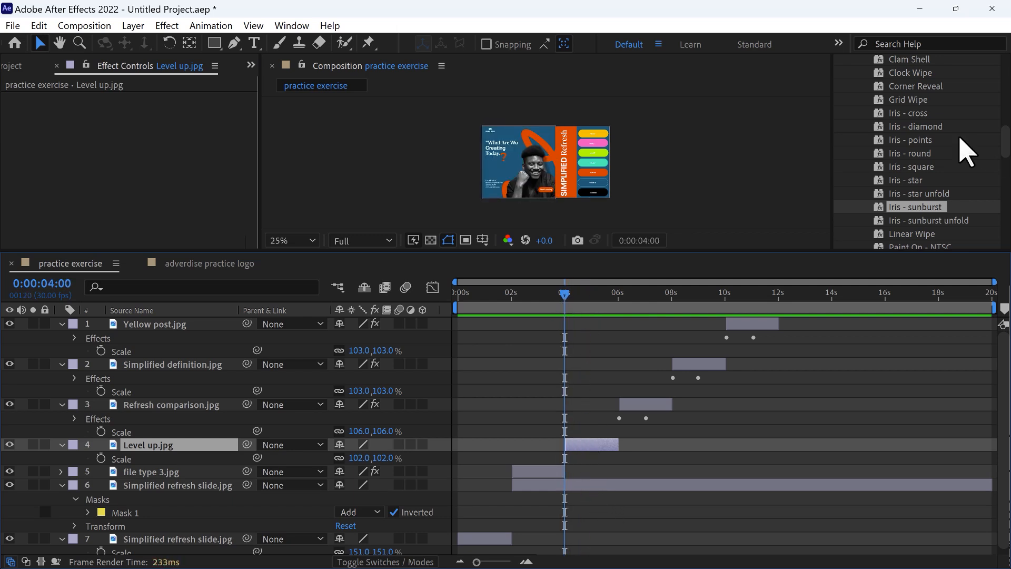
scroll(958, 241, down, 1)
drag(928, 216, 584, 447)
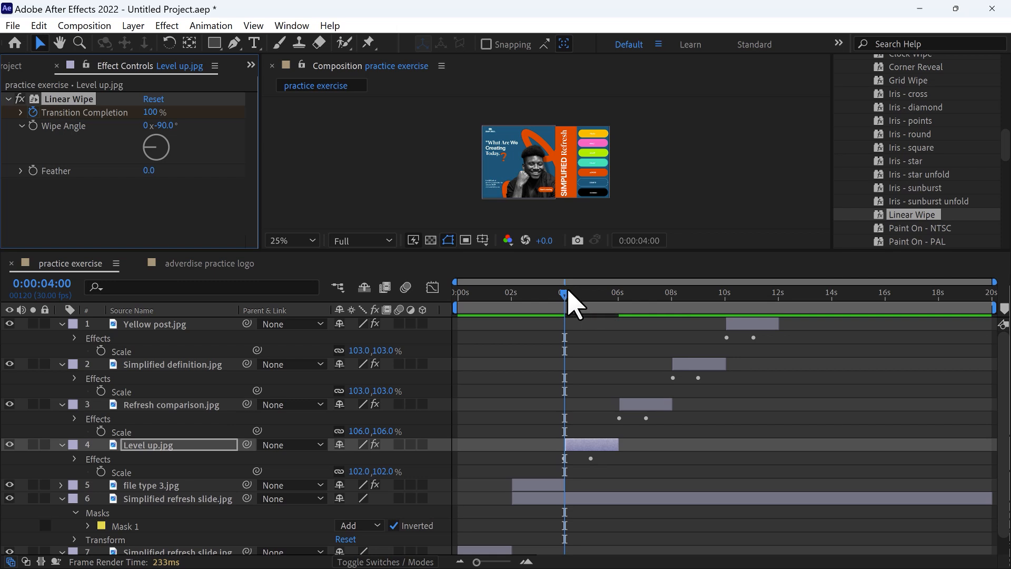
- Preview the transitions from 0:00:01:24, replay the whole slideshow from the beginning and return the playhead to 0:00:00:00
drag(566, 295, 508, 301)
key(space)
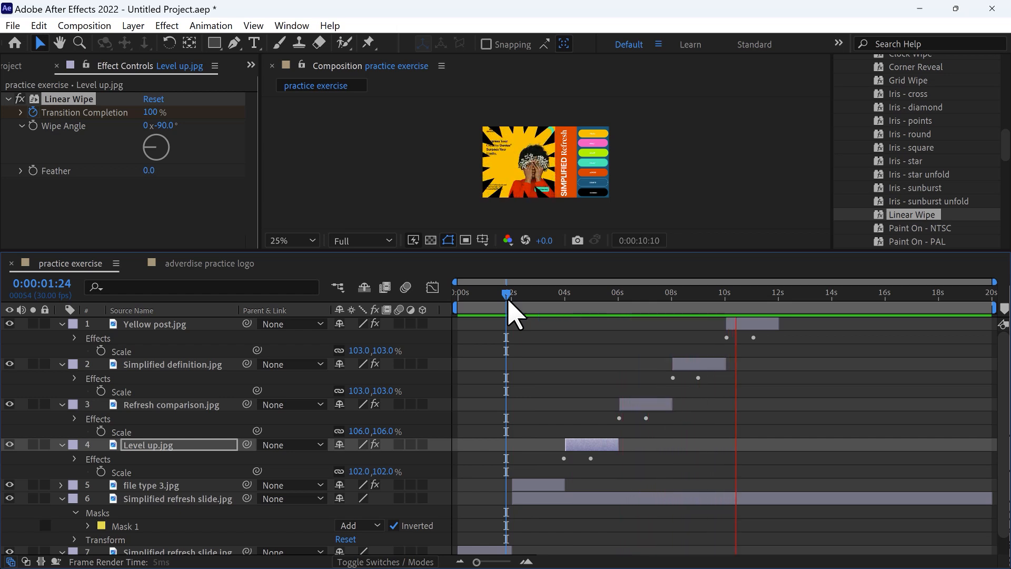
key(space)
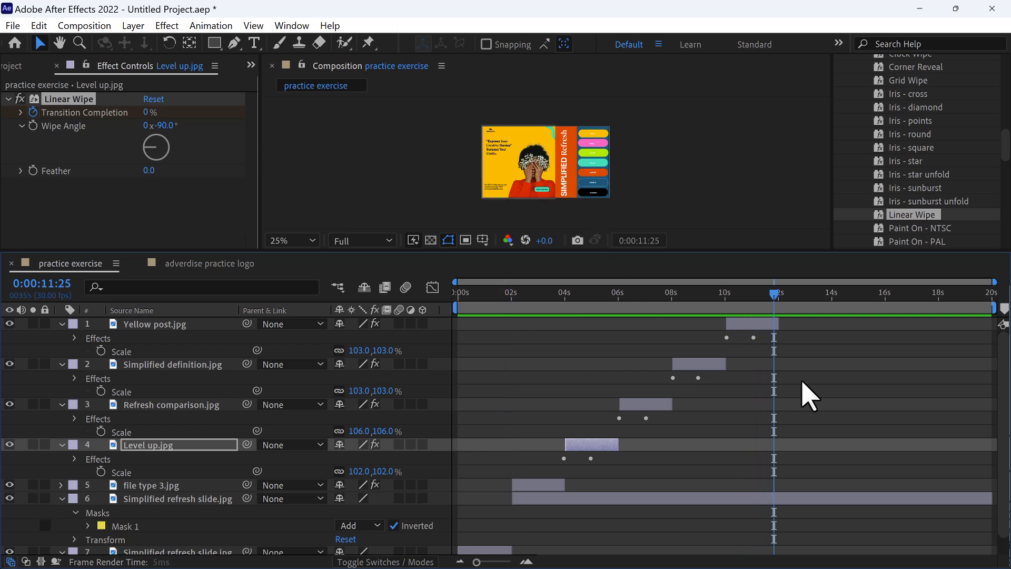
drag(770, 293, 334, 384)
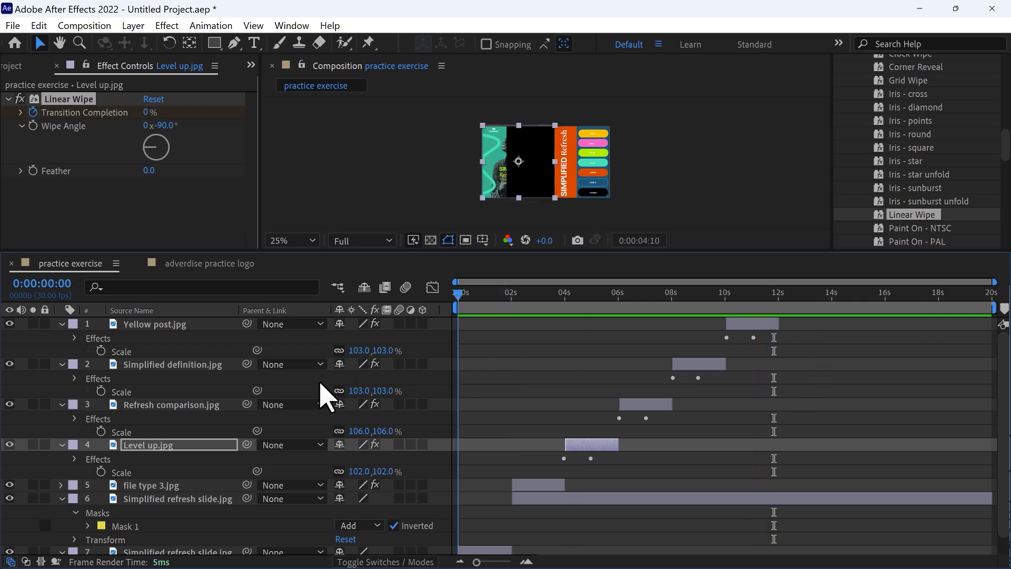
key(space)
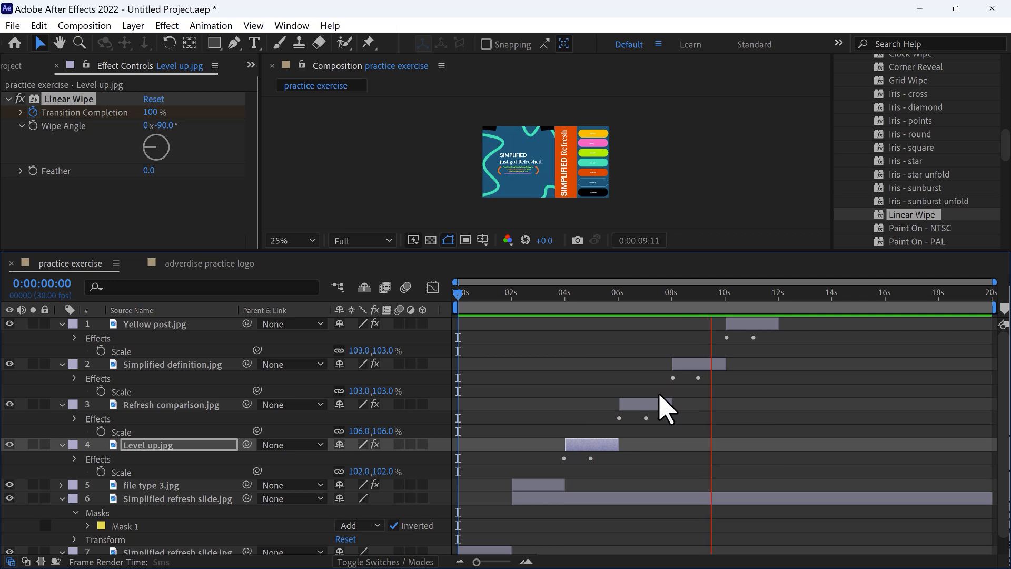
drag(766, 293, 461, 429)
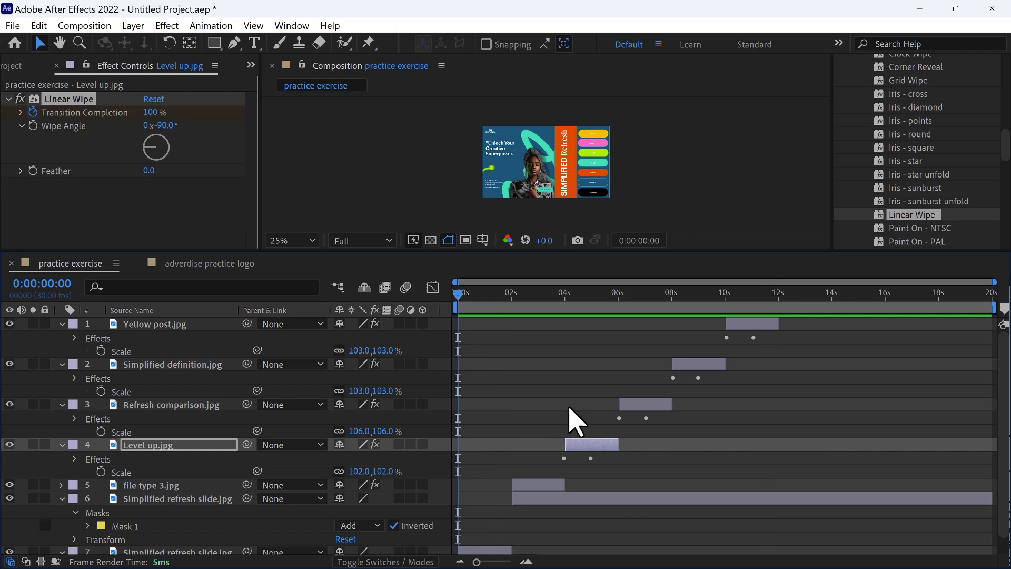
- Collapse the Transitions - Wipes preset folder and look through the other animation preset and effect categories
scroll(890, 153, up, 5)
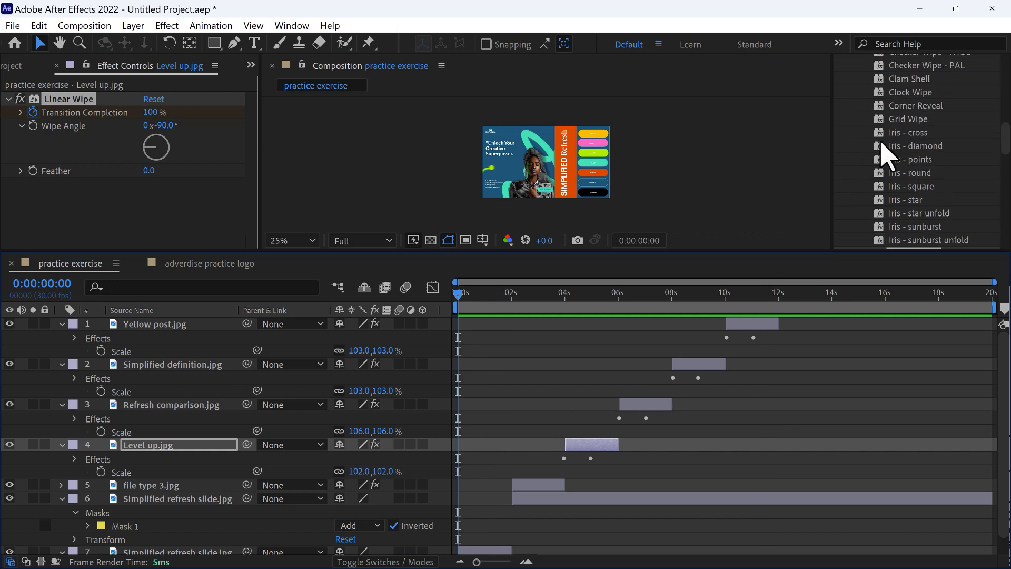
scroll(874, 137, up, 2)
click(854, 120)
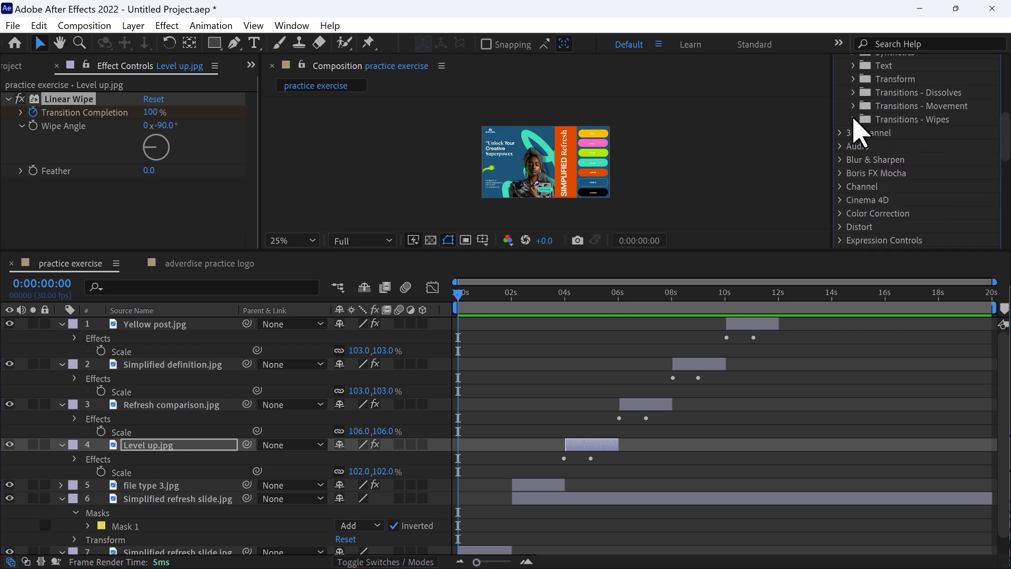
scroll(887, 108, up, 2)
scroll(860, 219, down, 5)
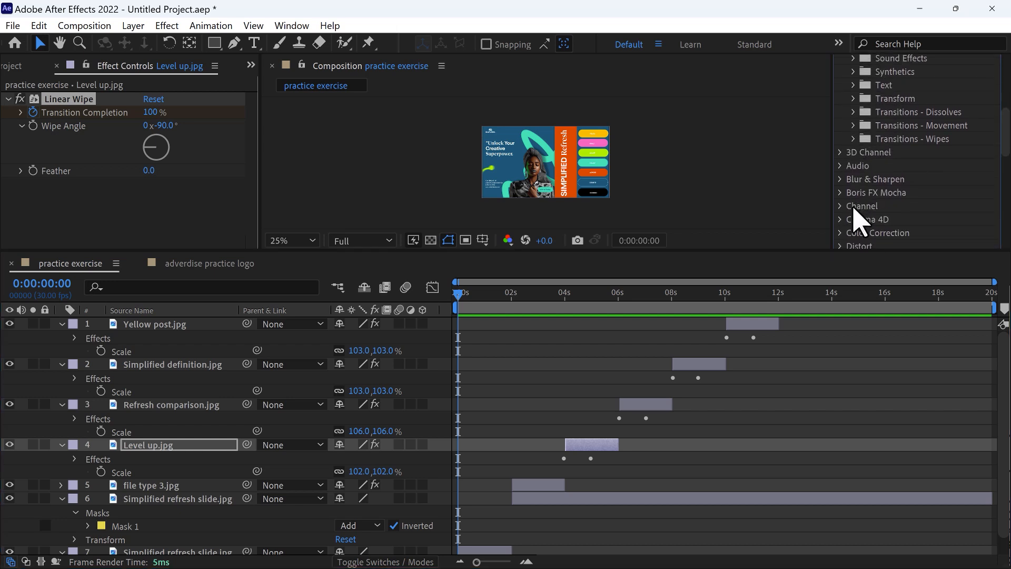
scroll(854, 216, down, 5)
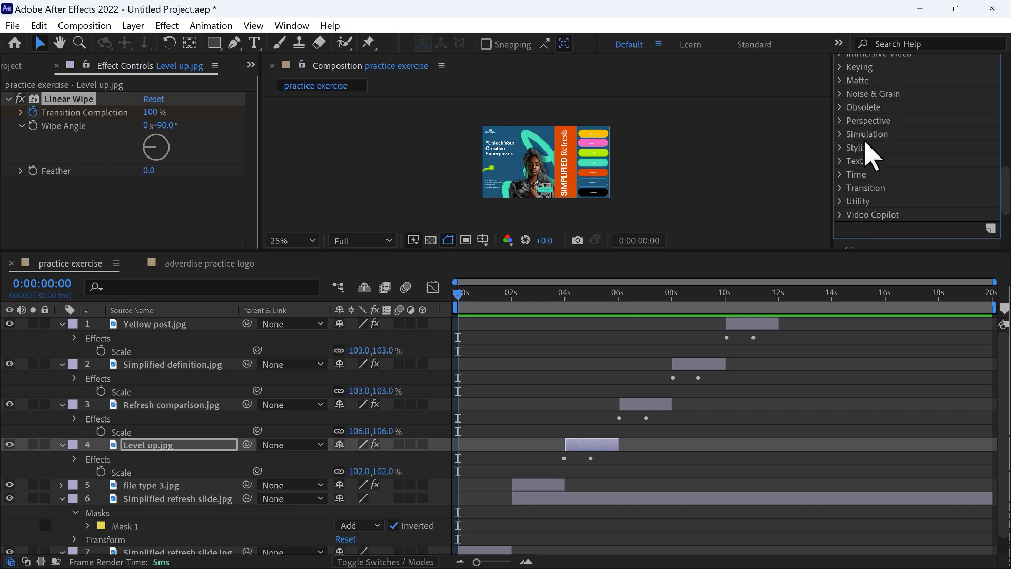
scroll(868, 150, up, 3)
scroll(871, 155, up, 3)
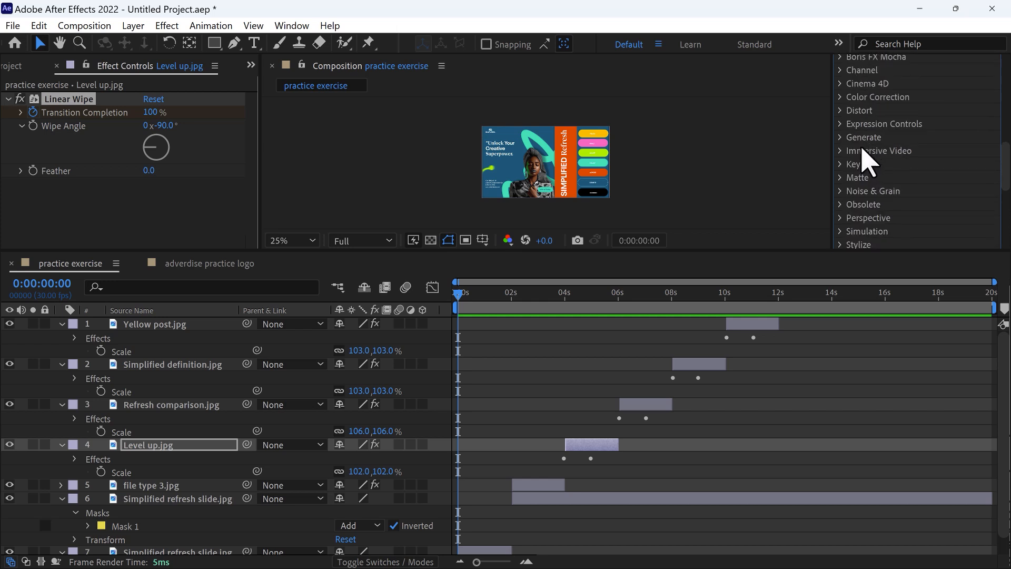
scroll(856, 206, up, 5)
scroll(856, 210, up, 3)
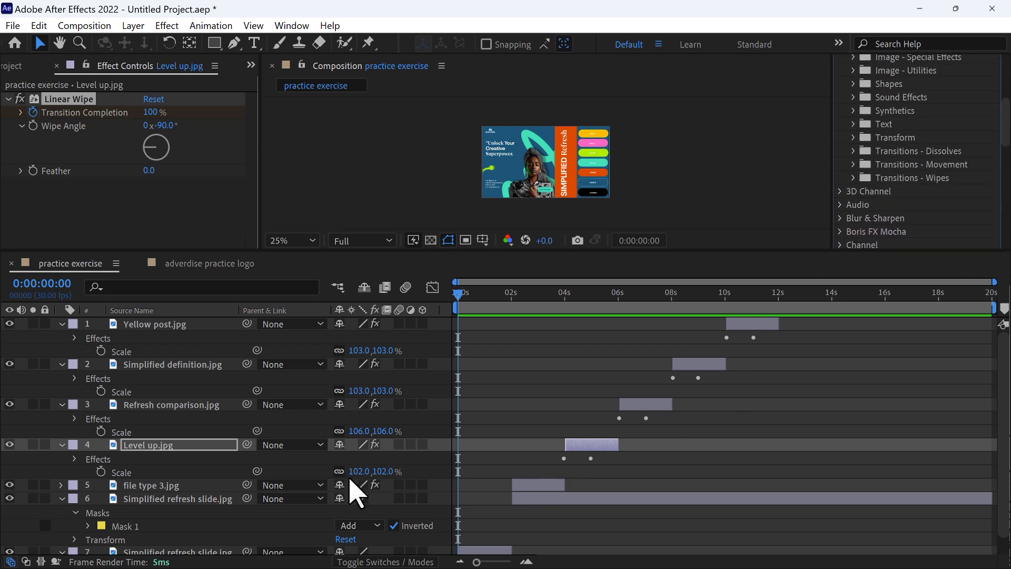
- Play the slideshow from the beginning through the Yellow post.jpg image and return the playhead to 0:00:00:00
click(533, 484)
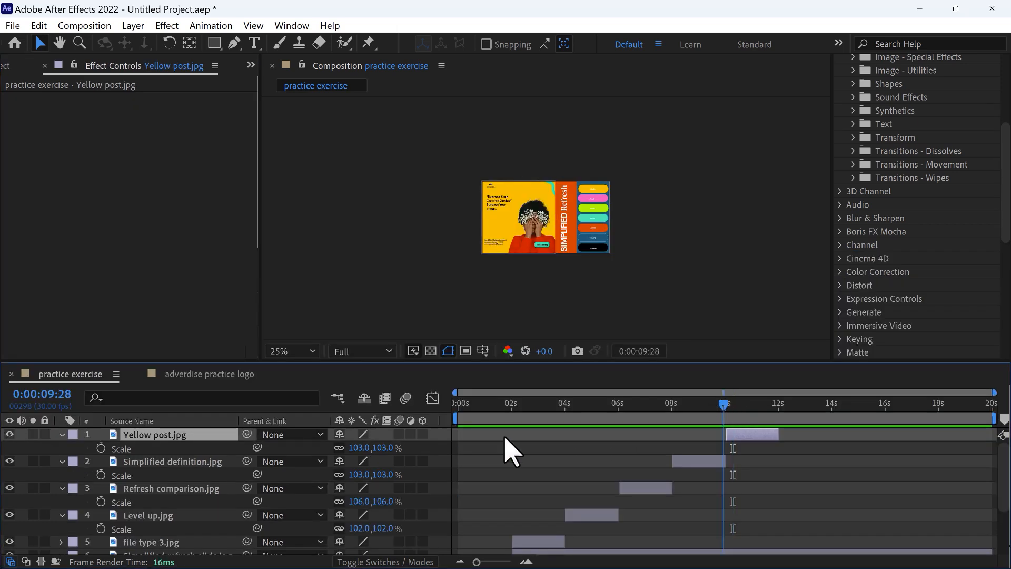
key(Caps_Lock)
key(Home)
key(Caps_Lock)
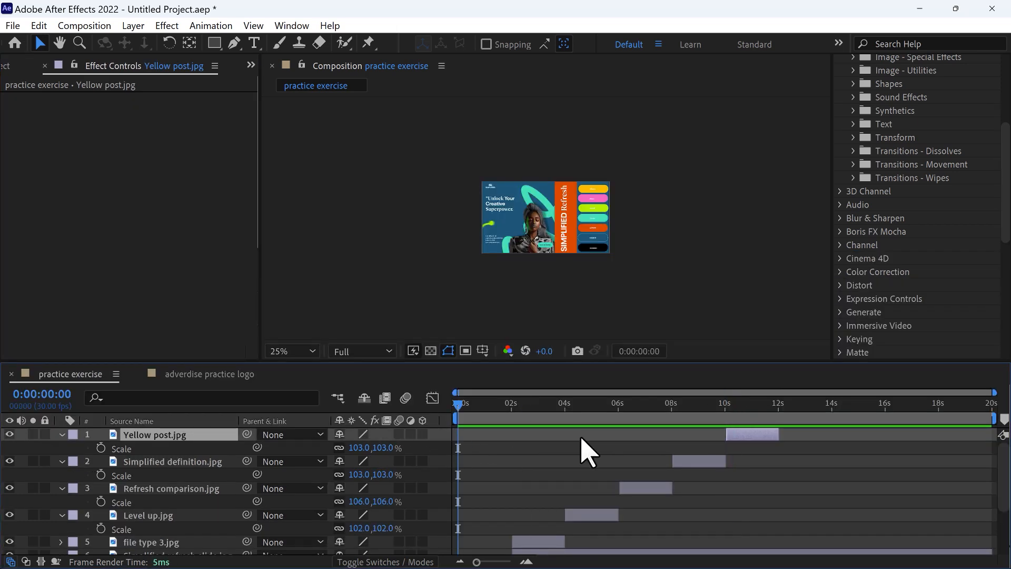
key(space)
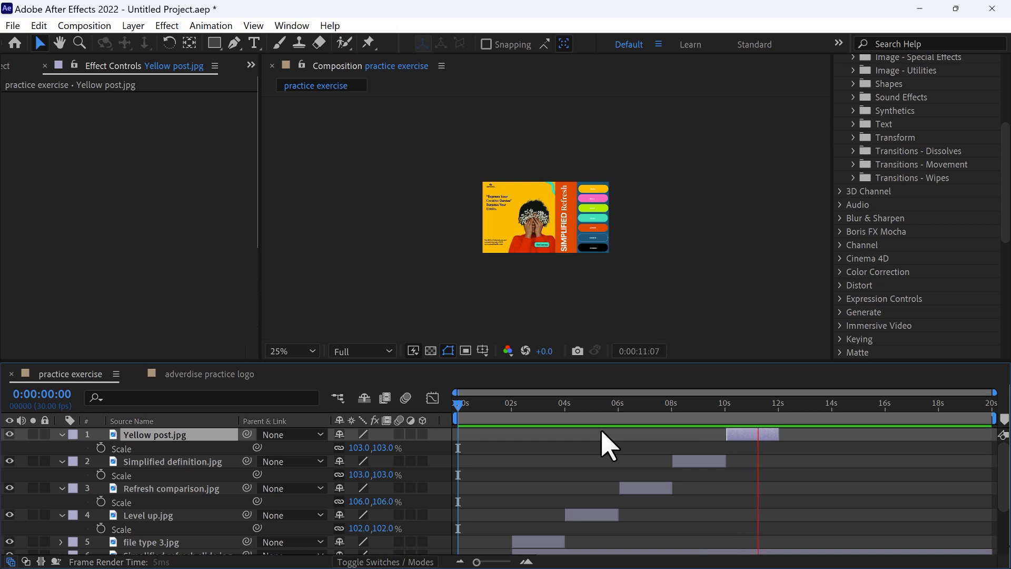
key(space)
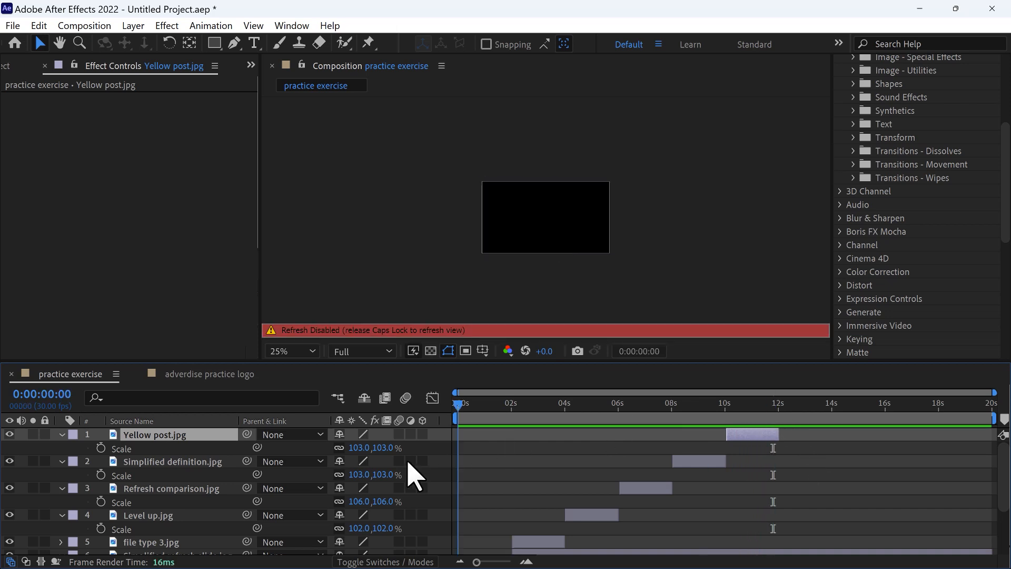
key(Caps_Lock)
- Reveal the Position of the file type 3.jpg layer and add Position keyframes at 0:00:02:02 and 0:00:02:12
scroll(513, 493, down, 3)
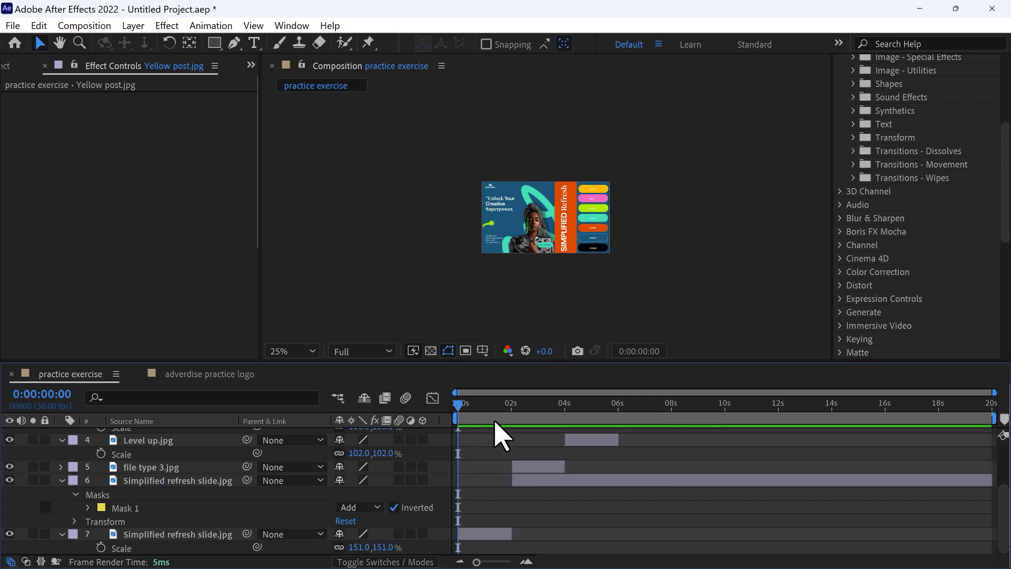
key(Caps_Lock)
drag(469, 416, 514, 412)
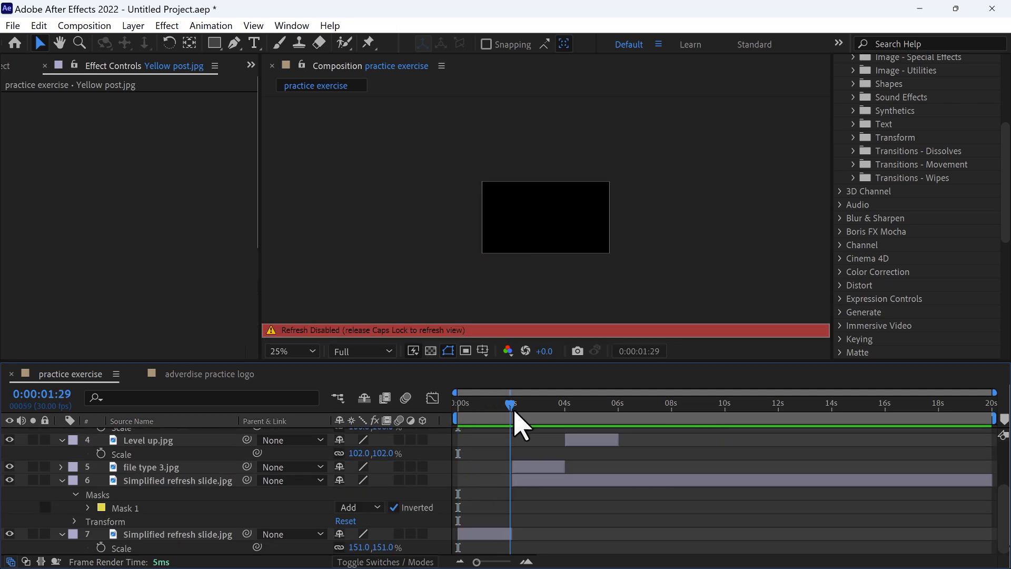
key(Caps_Lock)
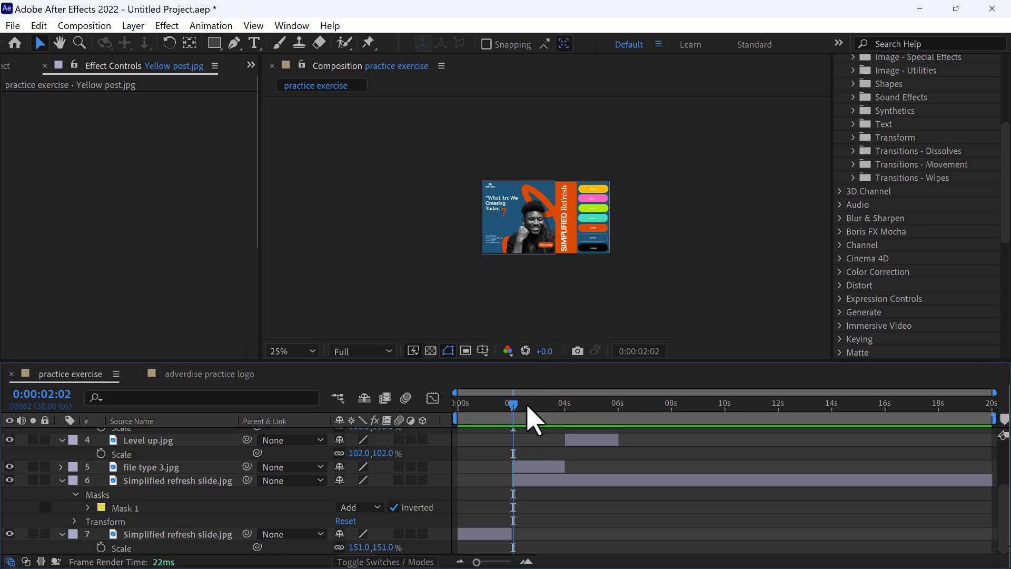
click(144, 468)
key(p)
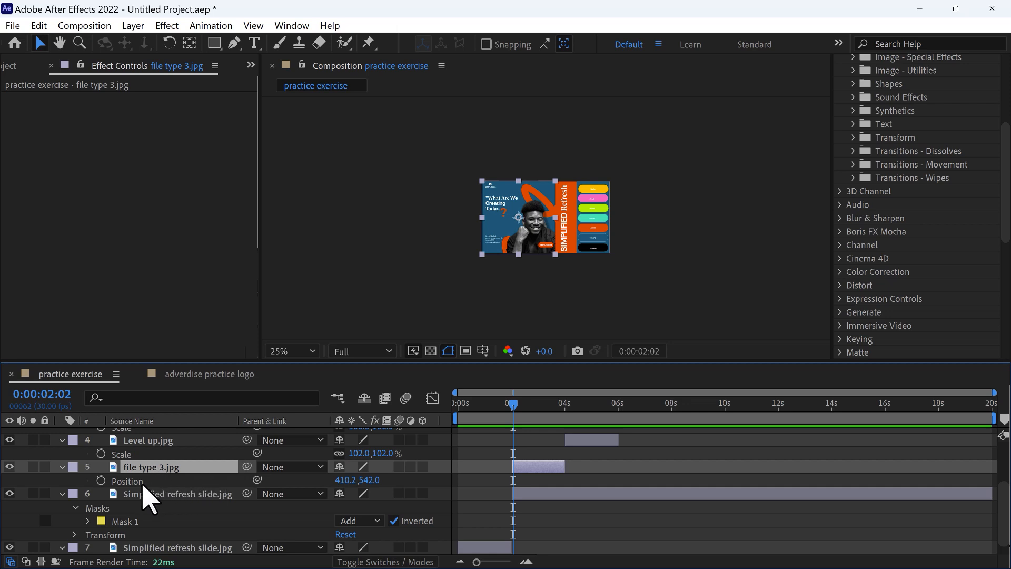
click(101, 479)
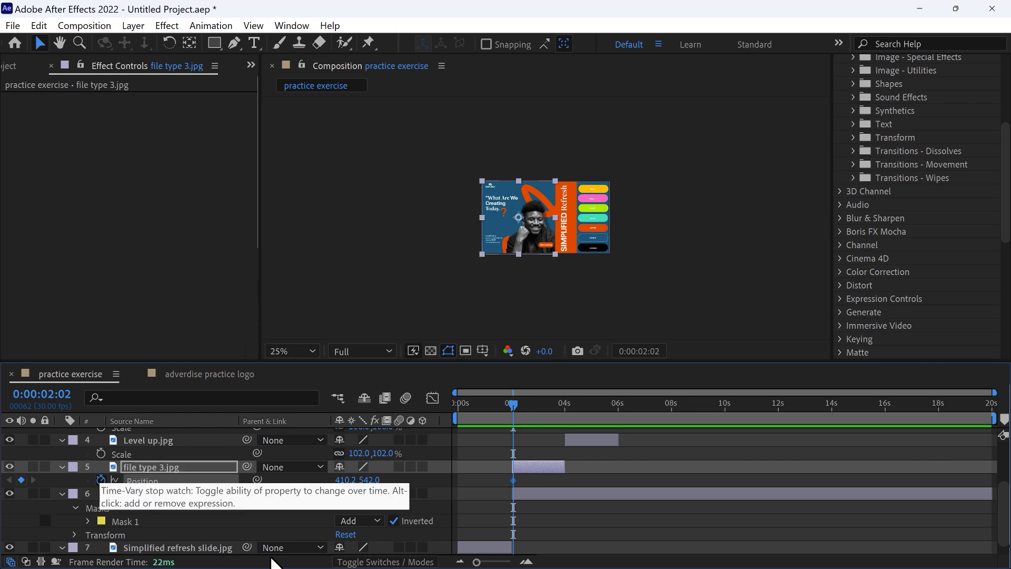
key(shift+Page_Down)
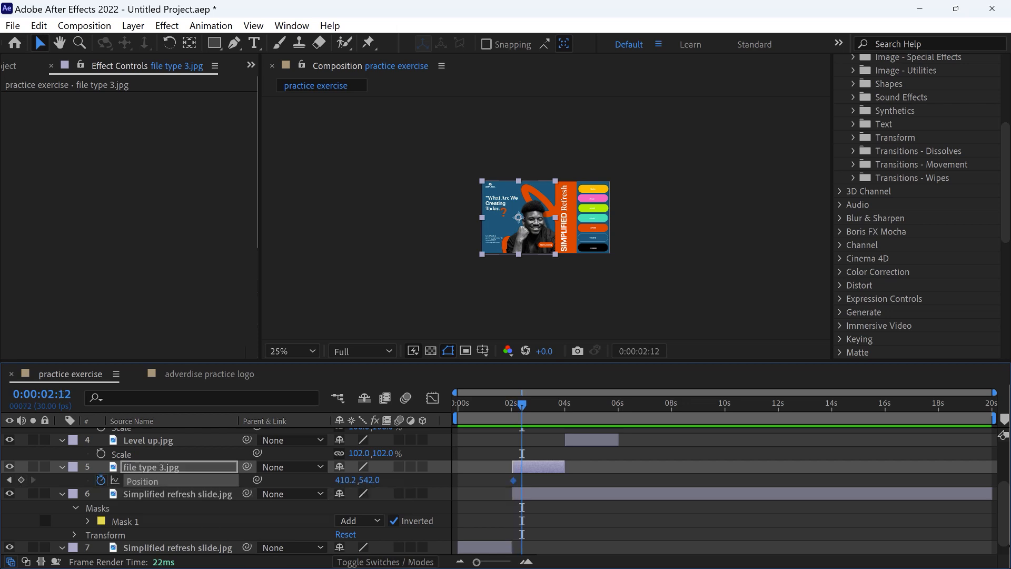
click(21, 479)
- At the first Position keyframe, slide the file type 3.jpg image off the canvas's left side to an X of about -428
click(10, 479)
drag(335, 478, 93, 485)
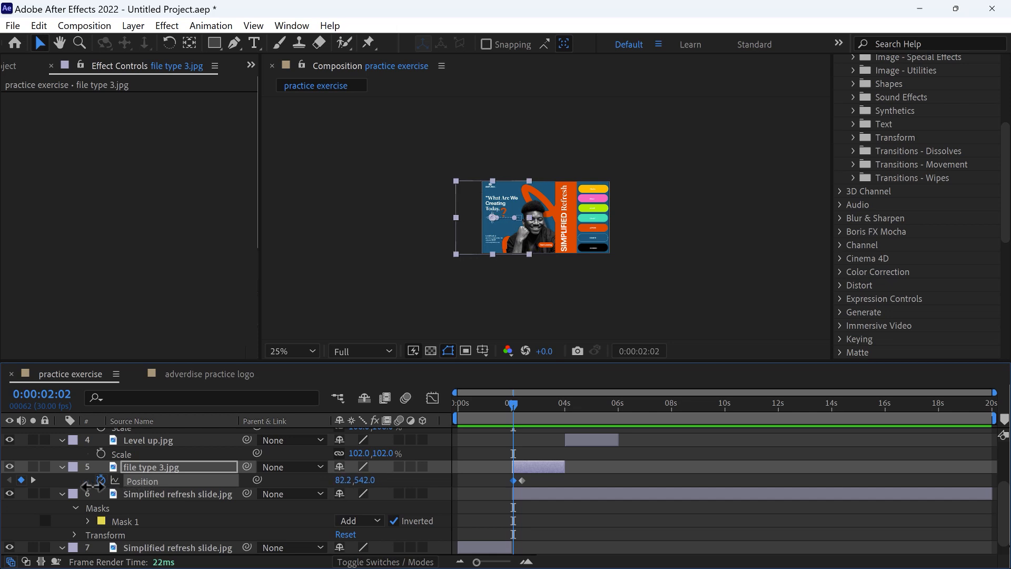
key(Caps_Lock)
drag(345, 480, 59, 502)
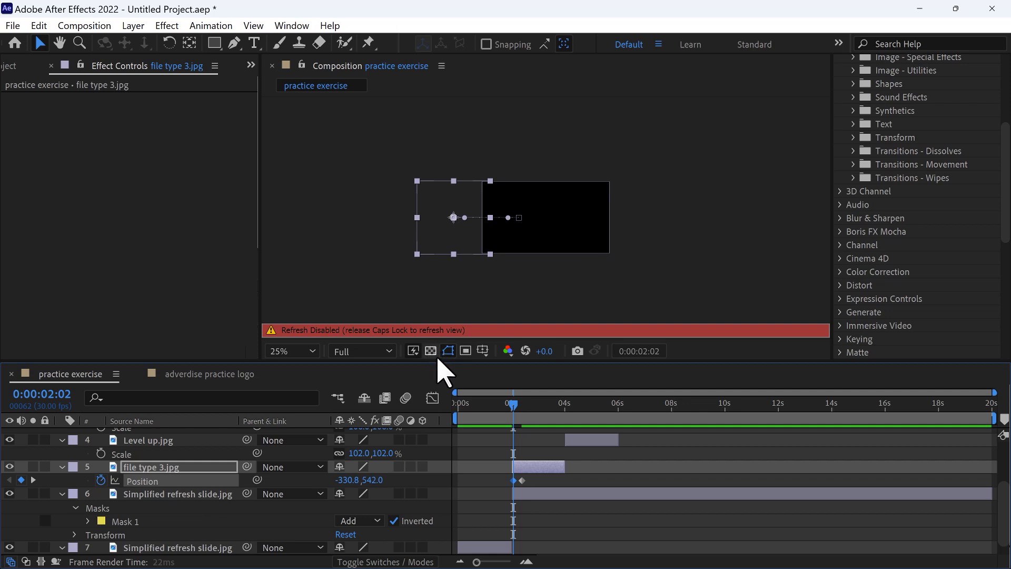
key(Caps_Lock)
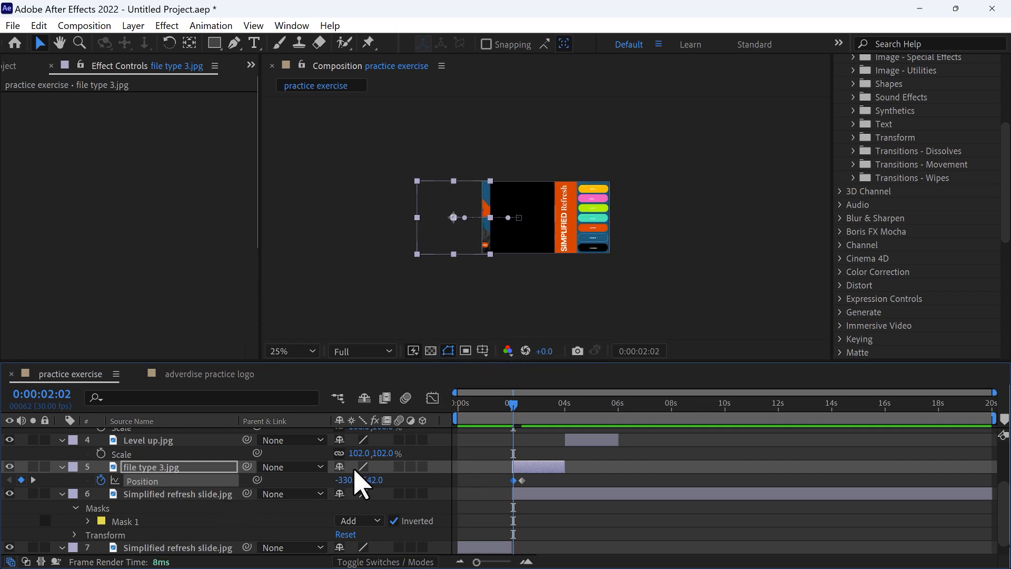
drag(349, 487, 278, 486)
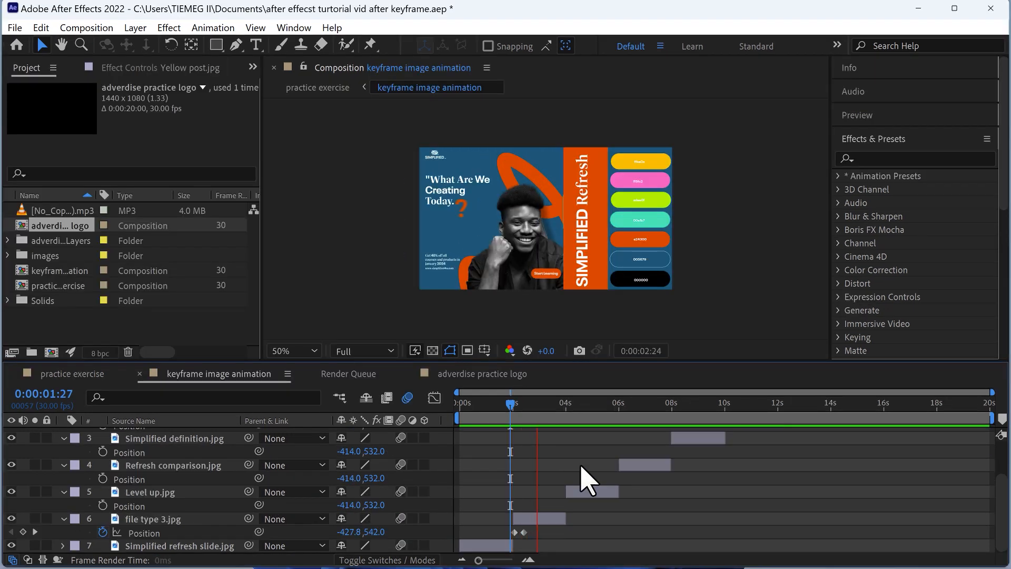
- Preview the slide-in of the file type 3.jpg image in the keyframe image animation composition from just before 0:00:02:00
drag(558, 403, 516, 428)
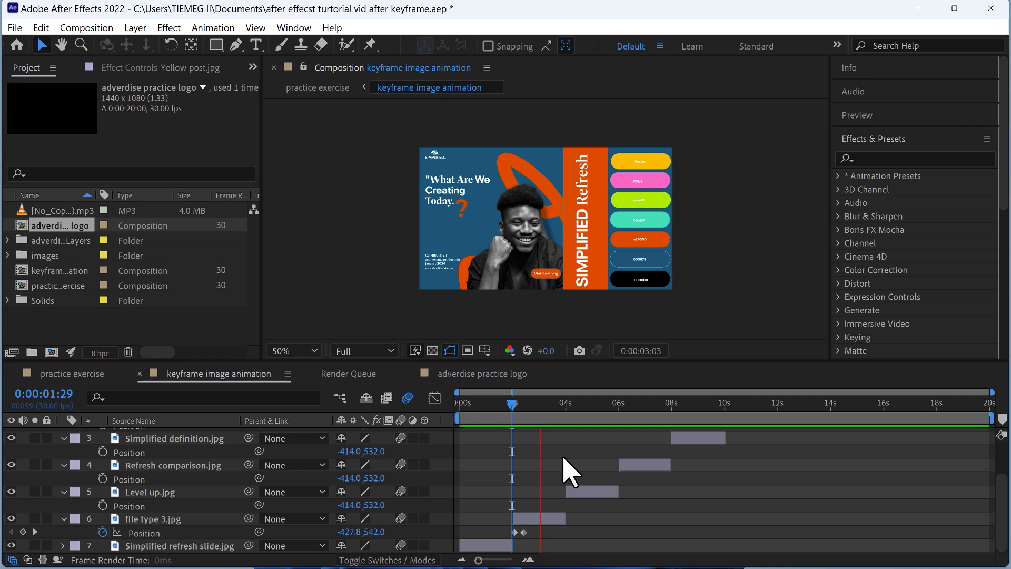
click(503, 403)
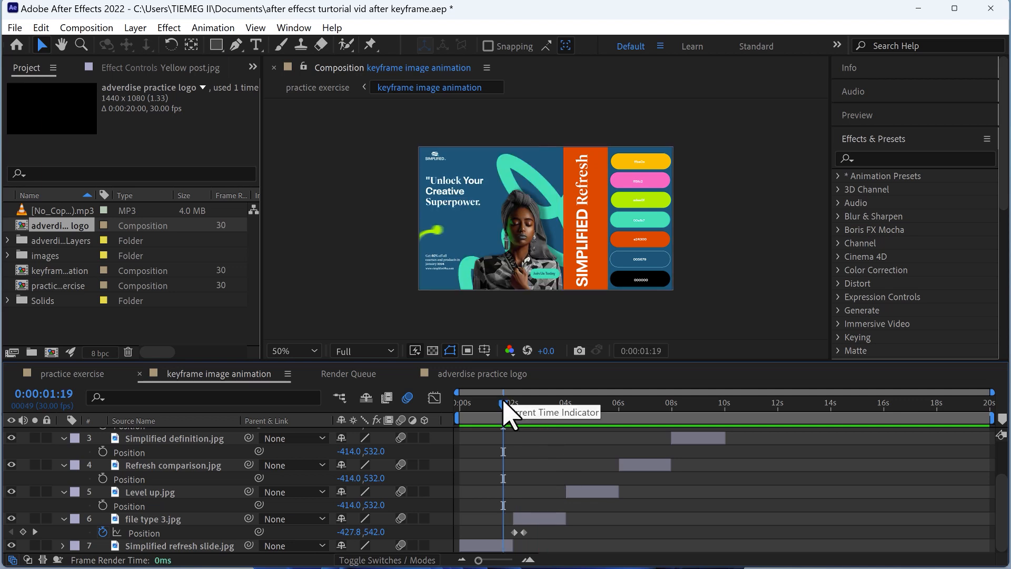
- Add a Position keyframe to the file type 3.jpg layer at 0:00:03:20, ten frames before its end at 0:00:04:00
drag(503, 412, 567, 444)
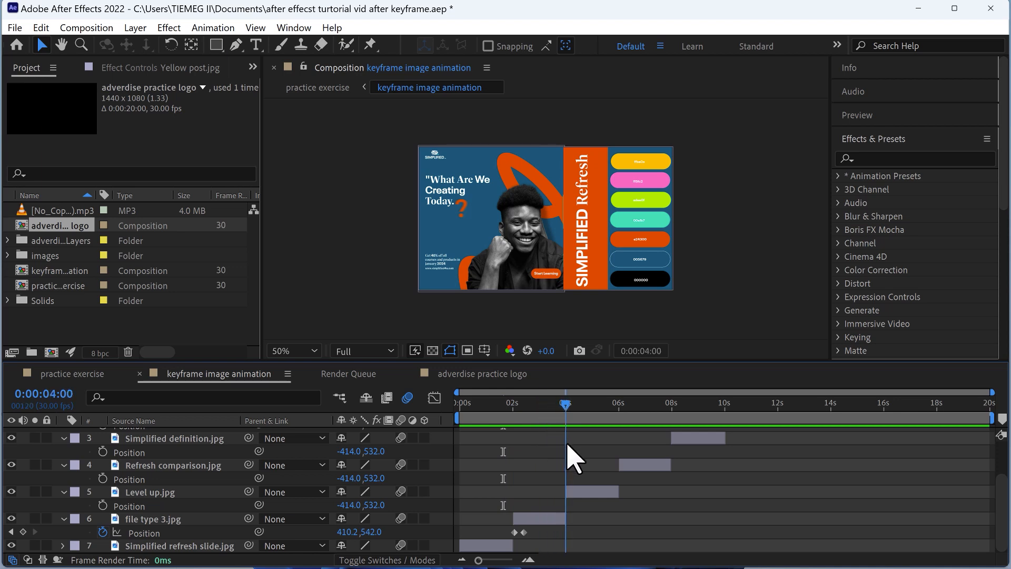
click(545, 514)
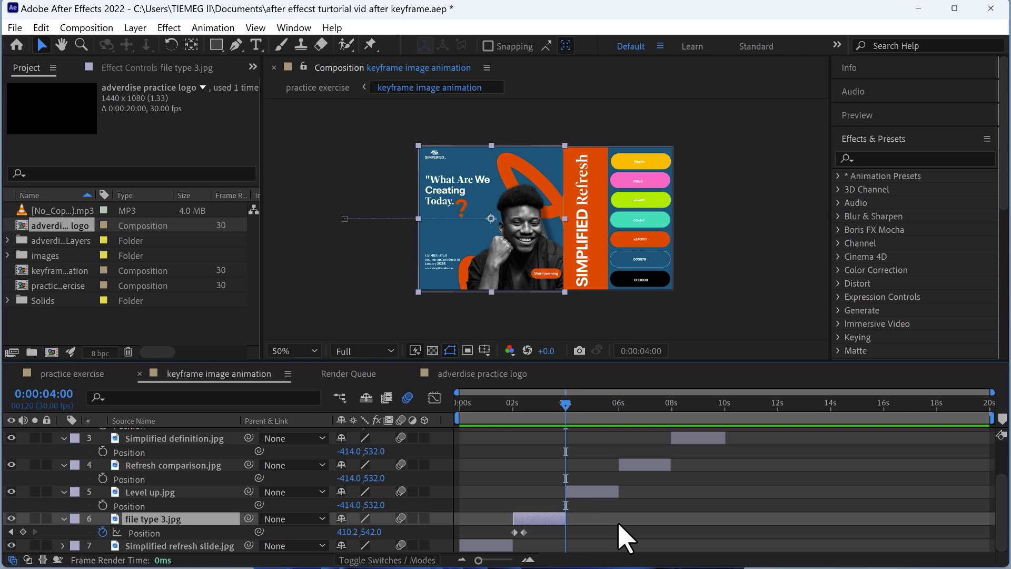
key(shift+Page_Up)
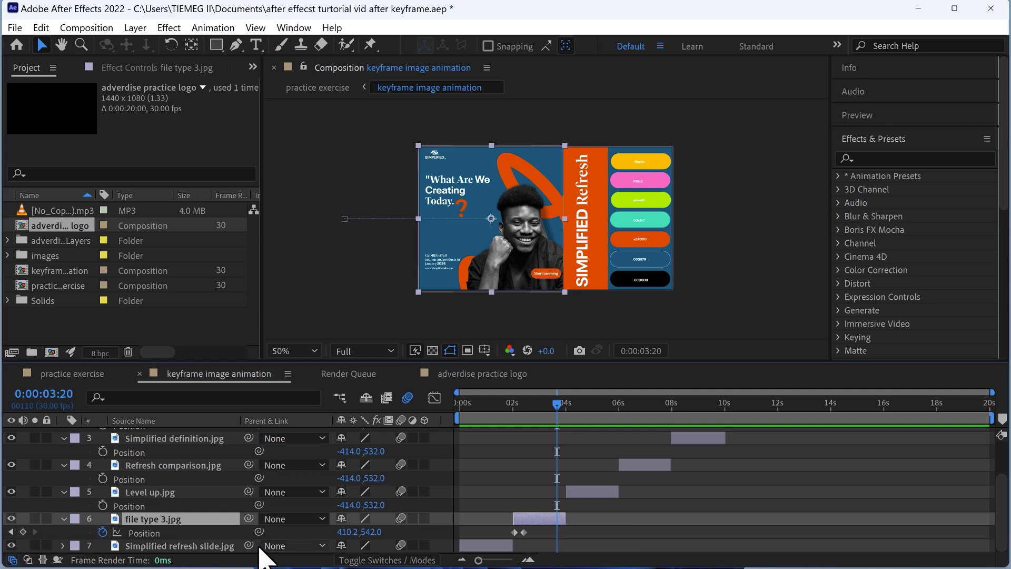
click(22, 532)
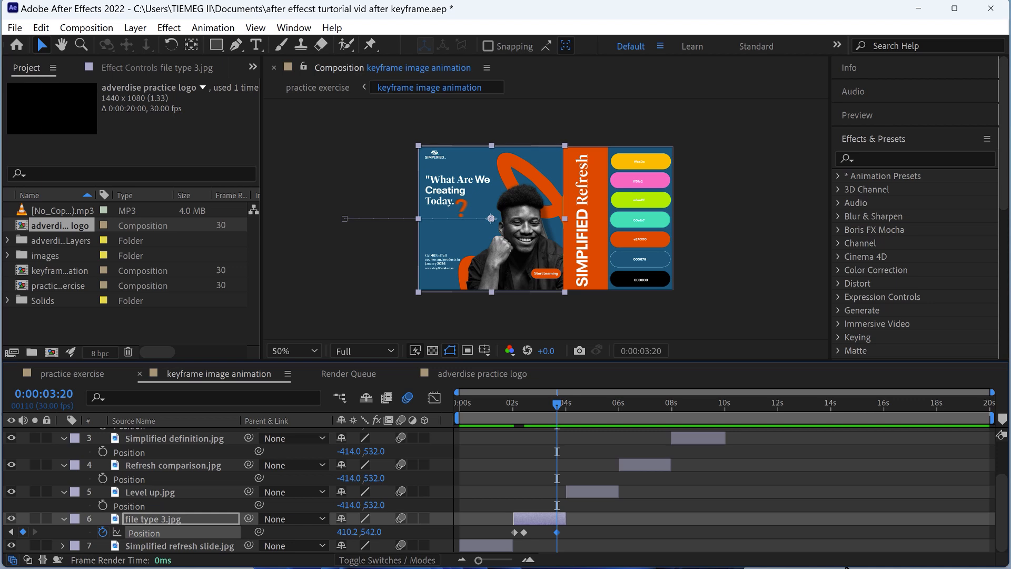
- Add a Position keyframe at 0:00:04:00 and slide the file type 3.jpg image horizontally off to the right behind the colour panel
key(shift+Page_Down)
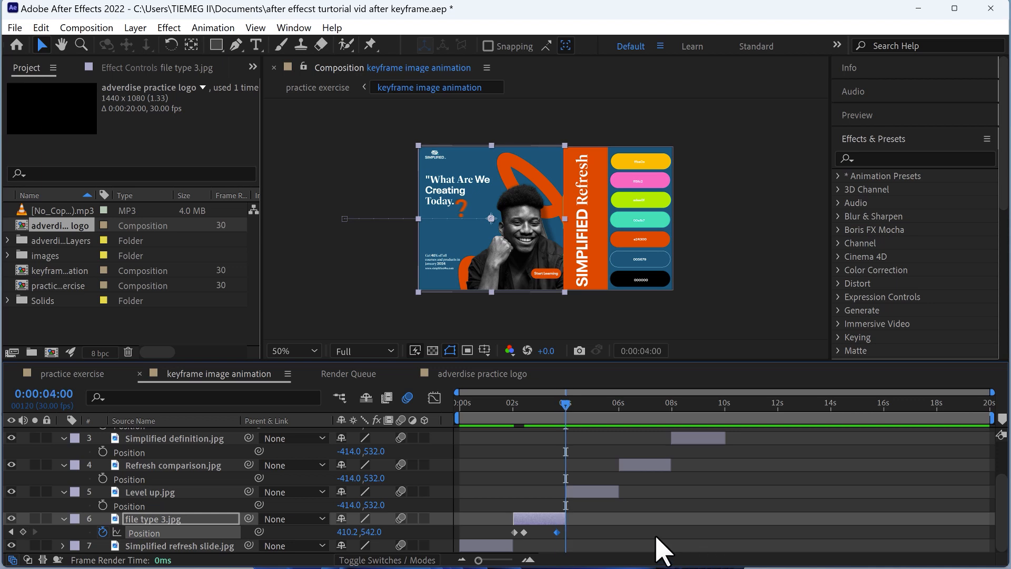
click(23, 532)
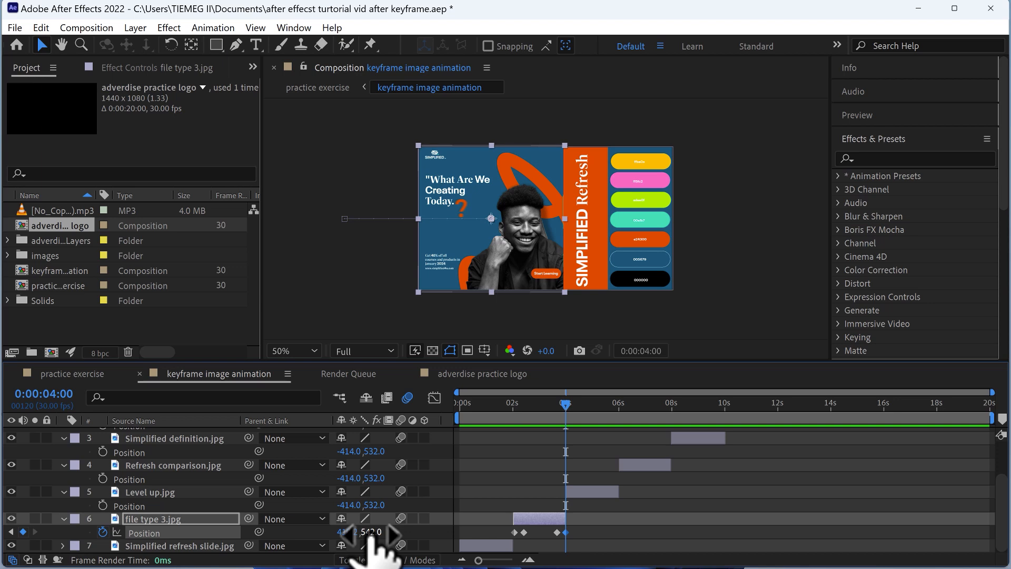
drag(343, 531, 921, 492)
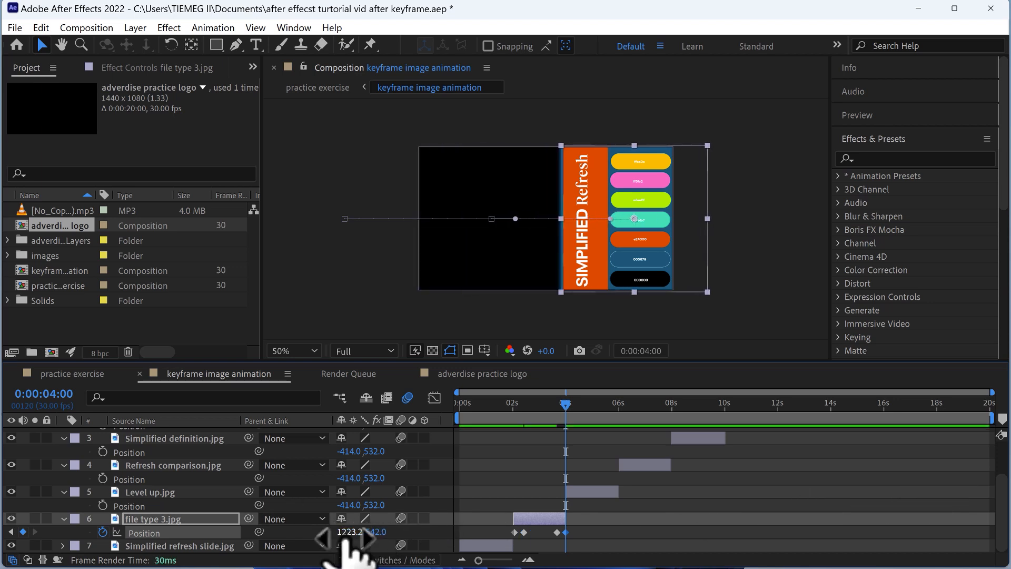
drag(349, 541, 811, 484)
- Preview the slide-in and slide-out of the file type 3.jpg image from 0:00:02:00
drag(519, 418, 513, 454)
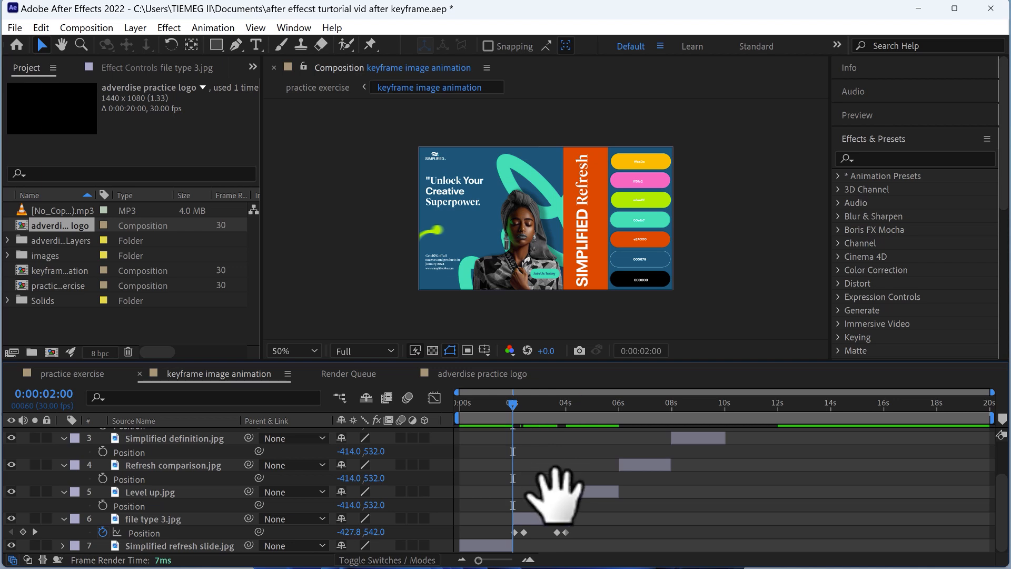
key(space)
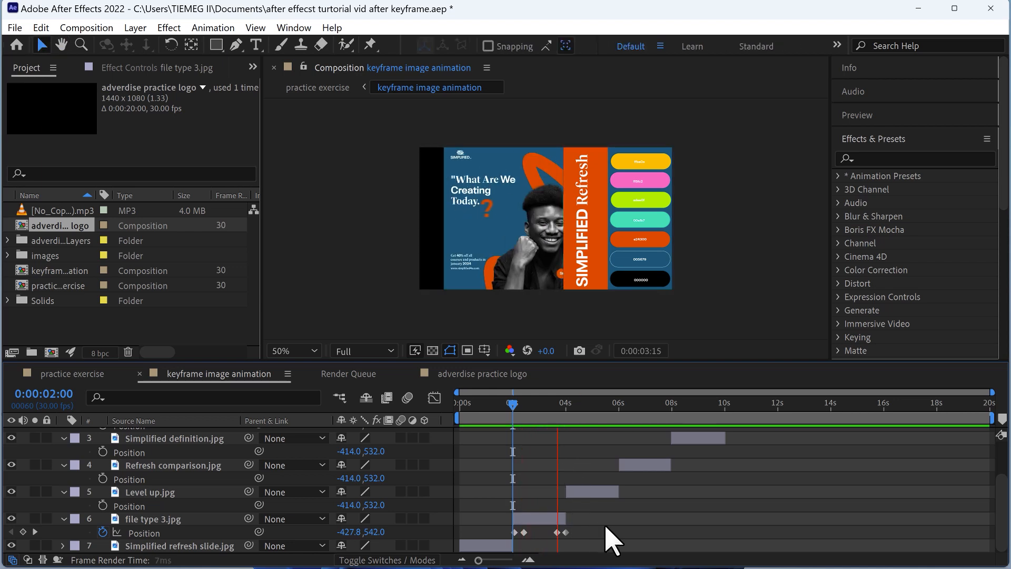
key(space)
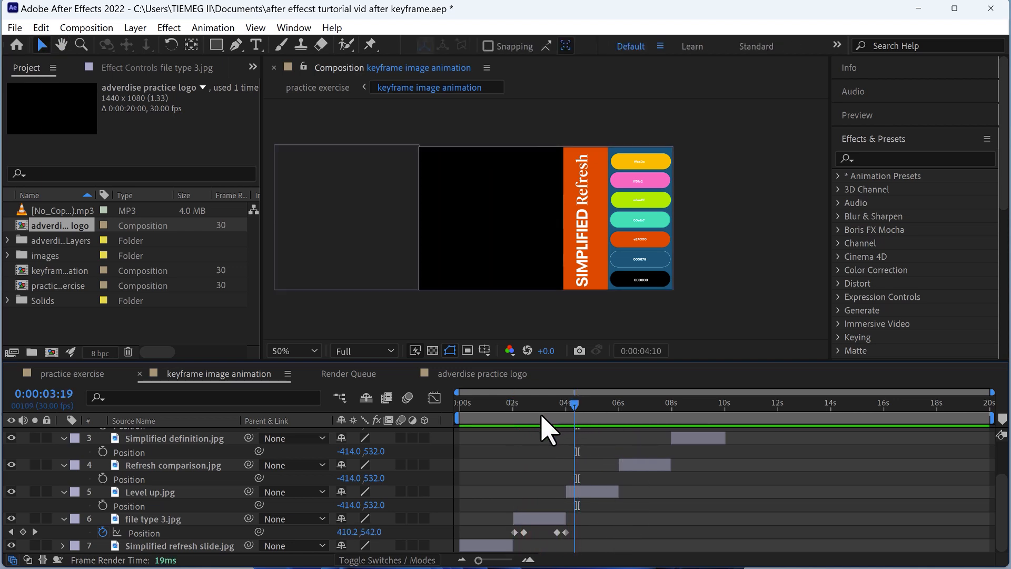
- Apply Easy Ease to all four Position keyframes of the file type 3.jpg layer and preview the smoothed motion
click(514, 419)
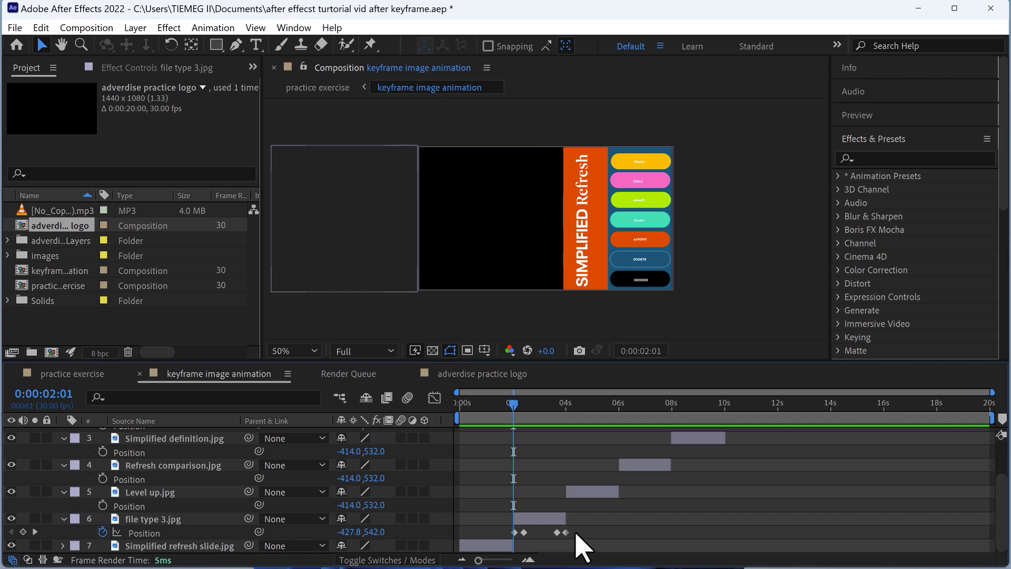
drag(576, 531, 502, 543)
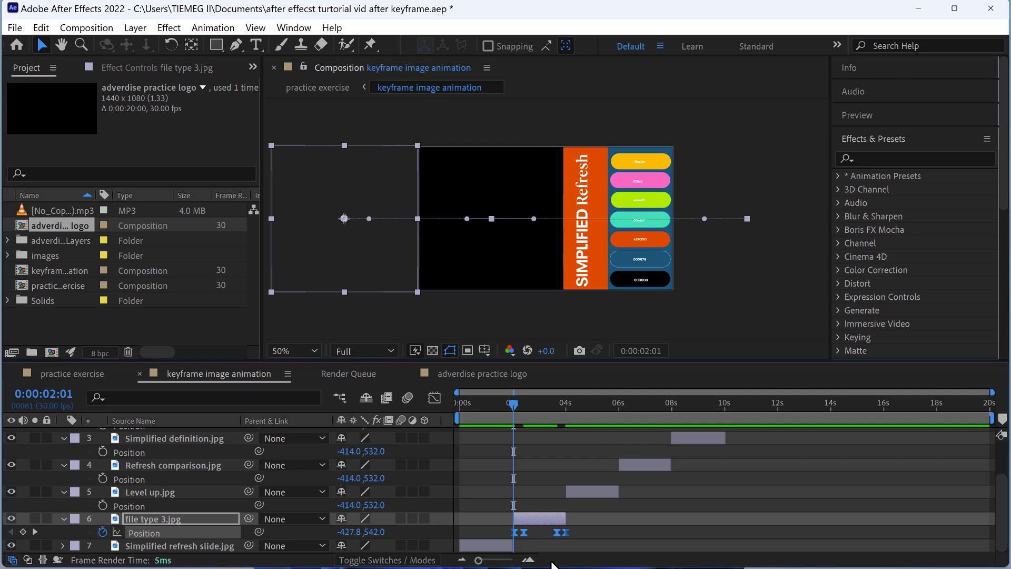
key(space)
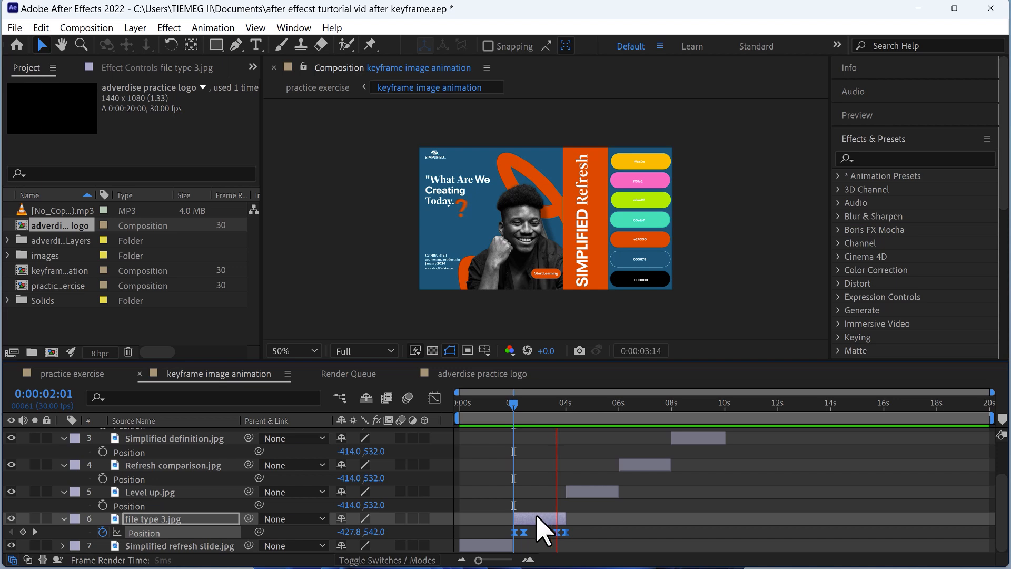
click(509, 402)
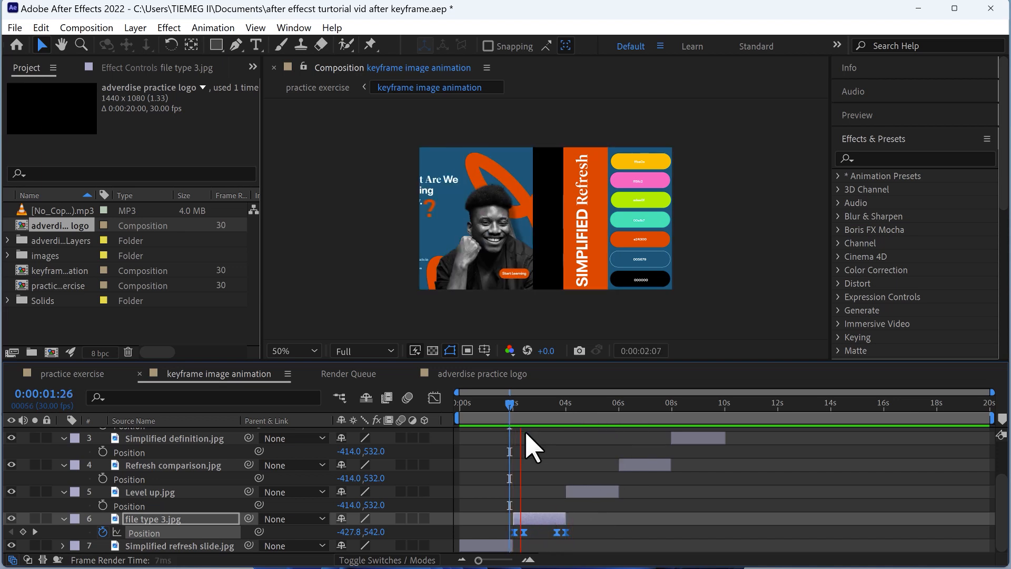
key(space)
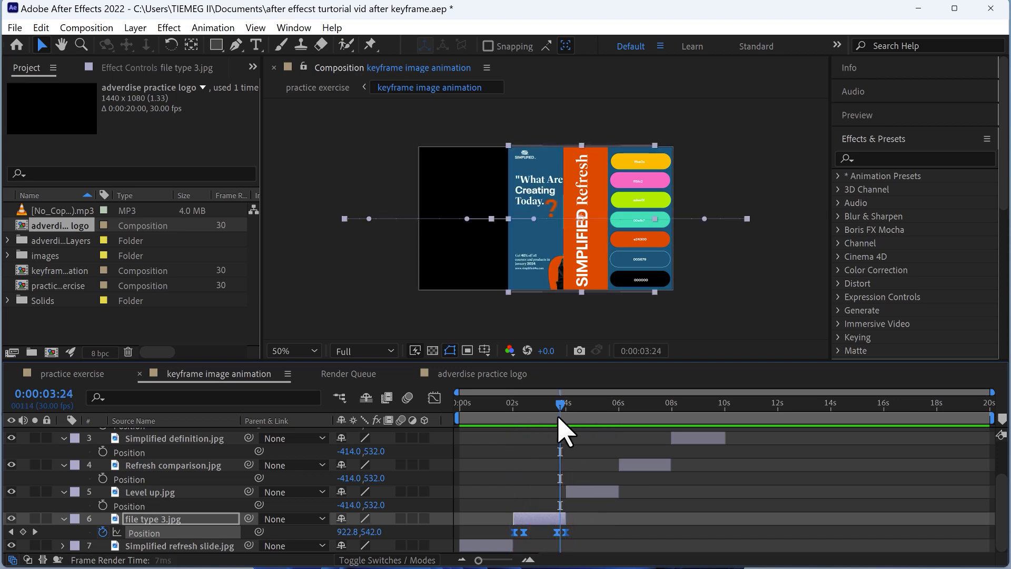
- Return the playhead to 0:00:02:00 and enable motion blur for the file type 3.jpg layer and the composition
drag(558, 422, 515, 436)
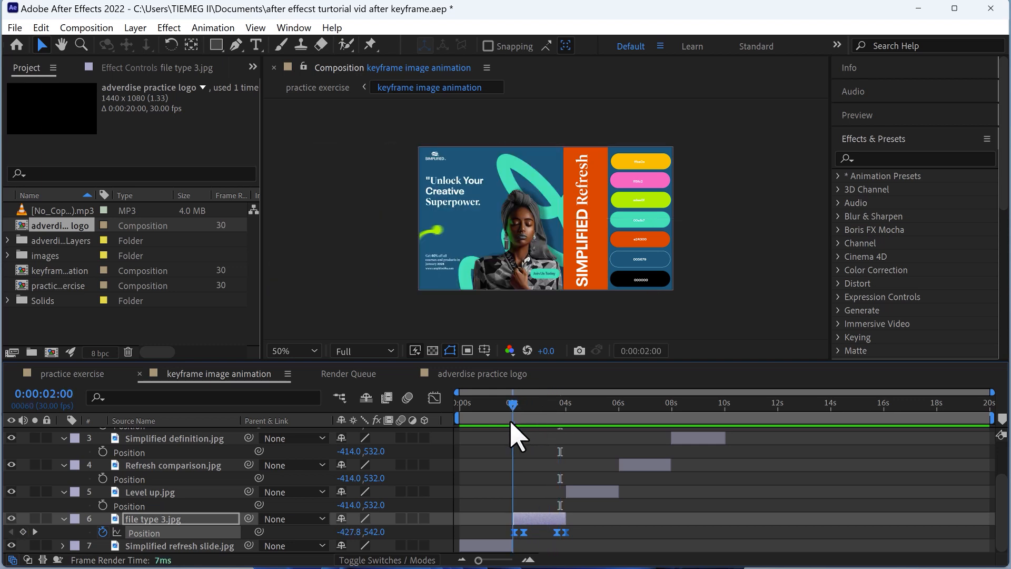
click(530, 515)
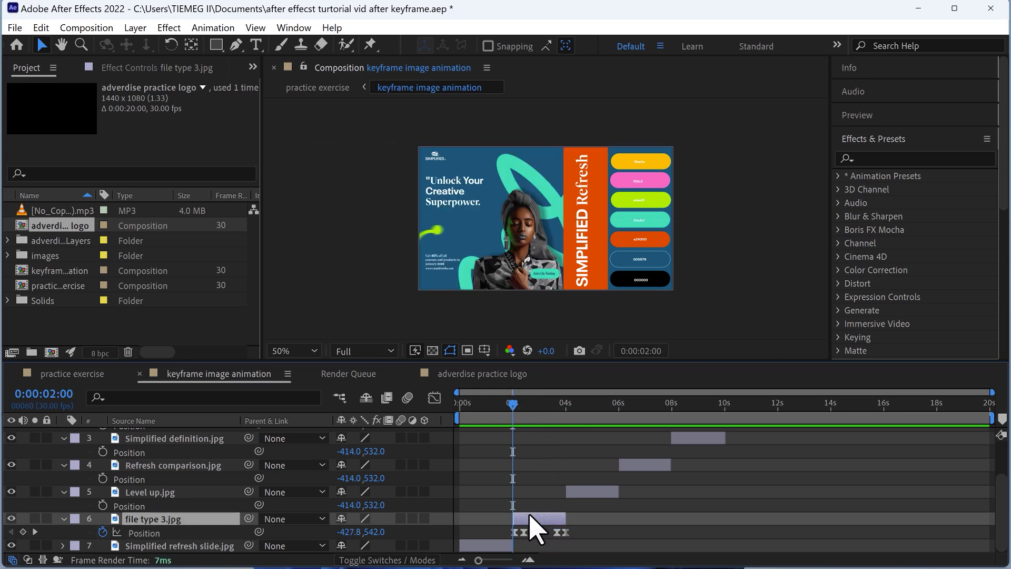
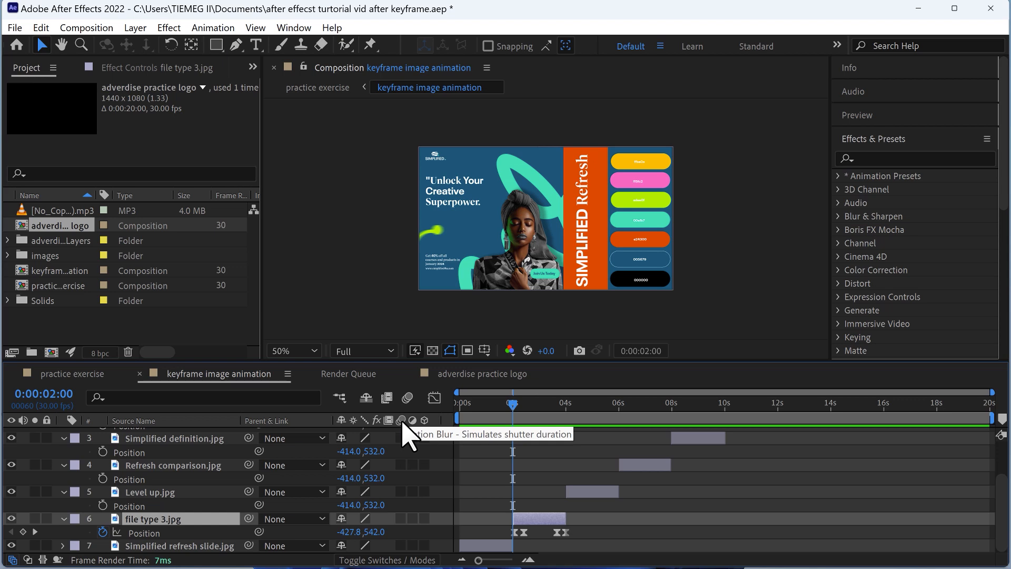
click(403, 519)
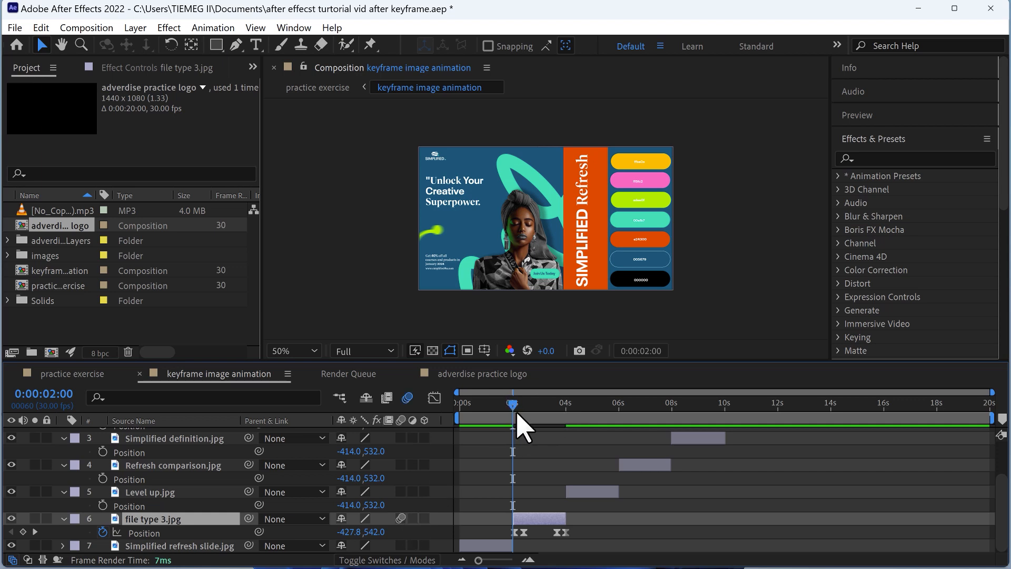
- Preview the motion-blurred slide of the file type 3.jpg image from 0:00:01:26 and bring the playhead to 0:00:03:28
drag(514, 414, 509, 413)
key(space)
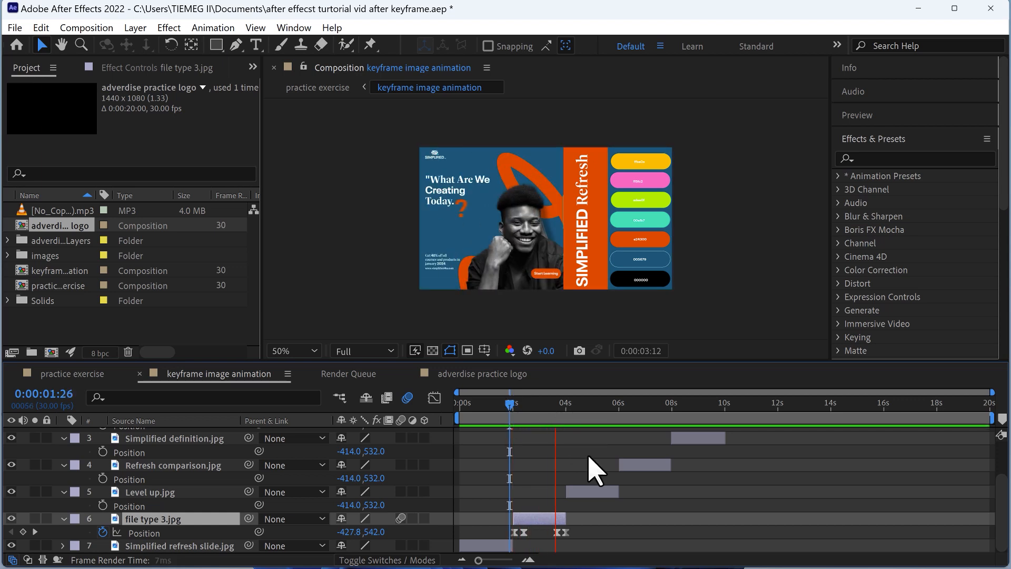
click(578, 408)
drag(578, 409, 519, 450)
drag(513, 458, 566, 414)
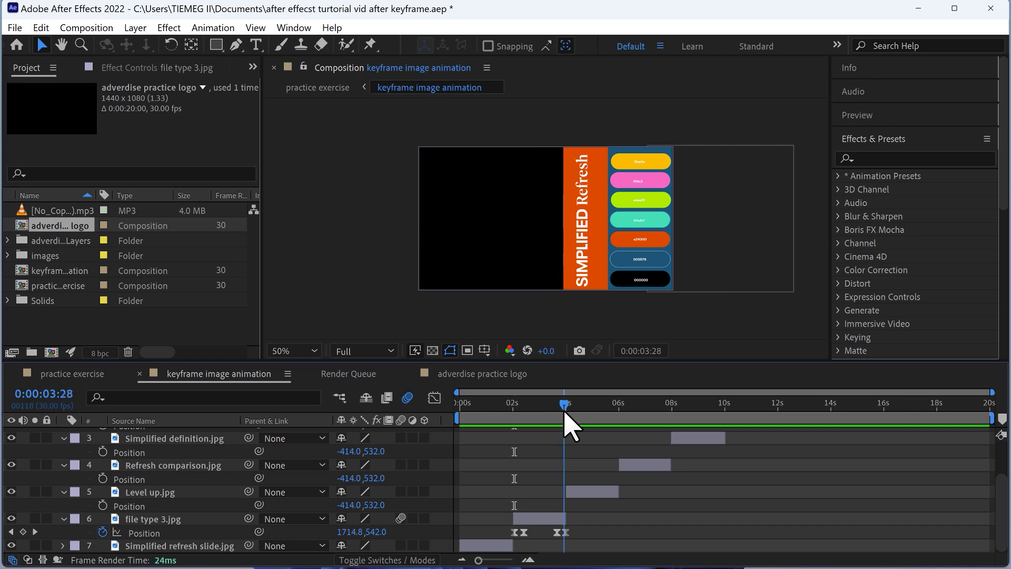
- Copy the four Position keyframes of file type 3.jpg and paste them onto the Level up.jpg layer at 0:00:04:01
drag(580, 536, 505, 539)
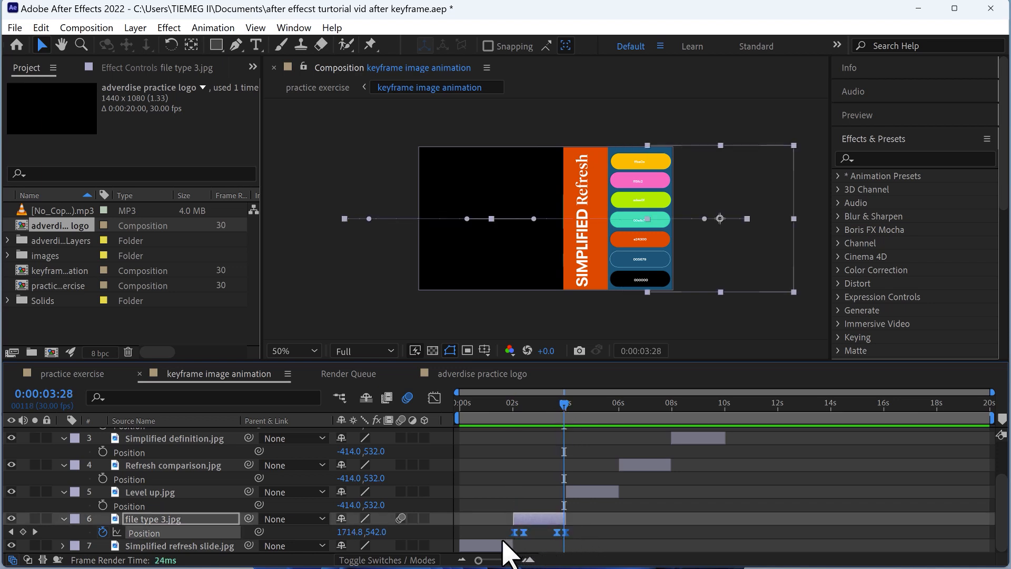
click(586, 492)
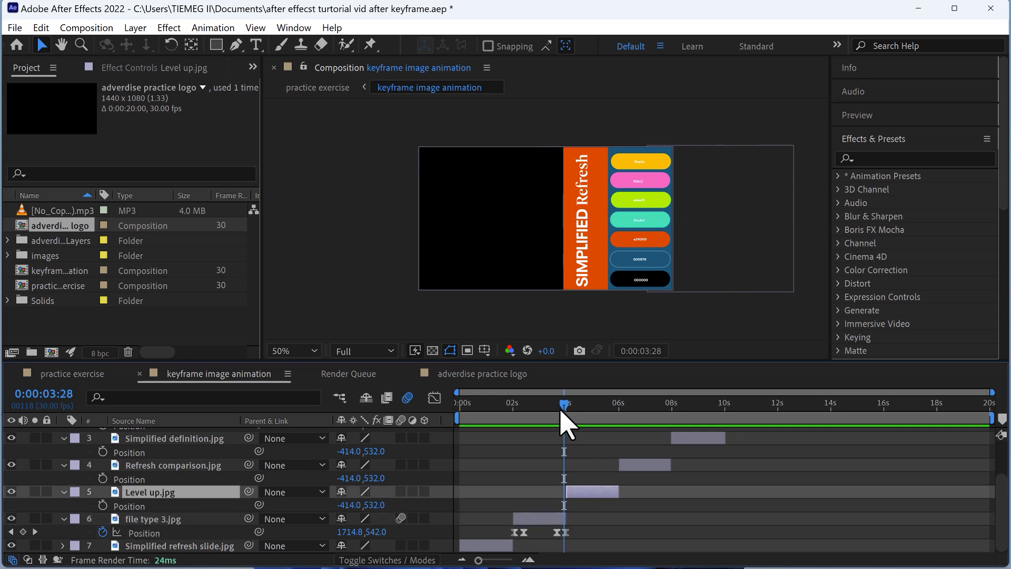
drag(566, 405, 568, 405)
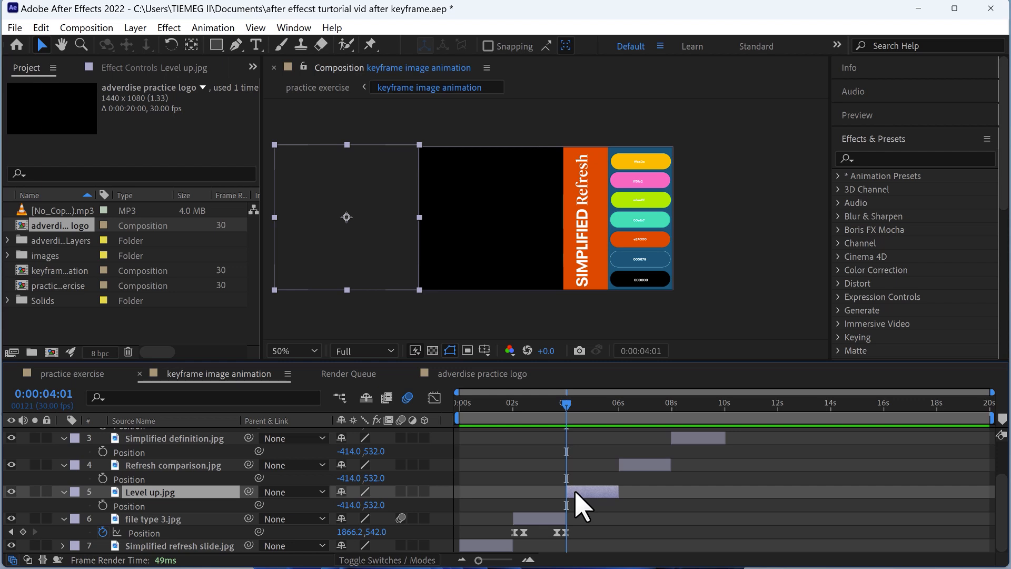
key(ctrl+v)
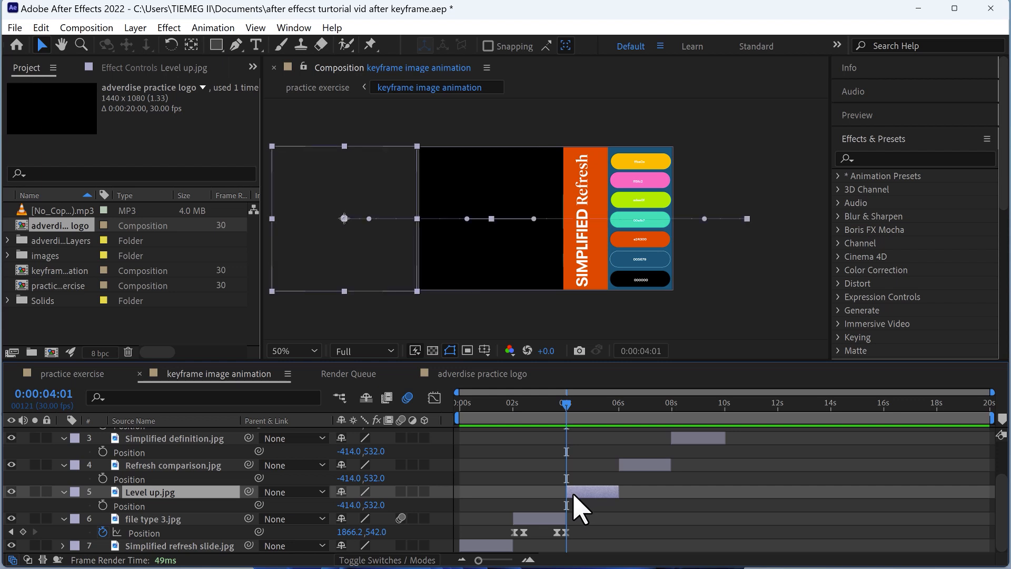
- Preview the pasted slide animation of the Level up.jpg image from 0:00:03:28
click(564, 416)
key(space)
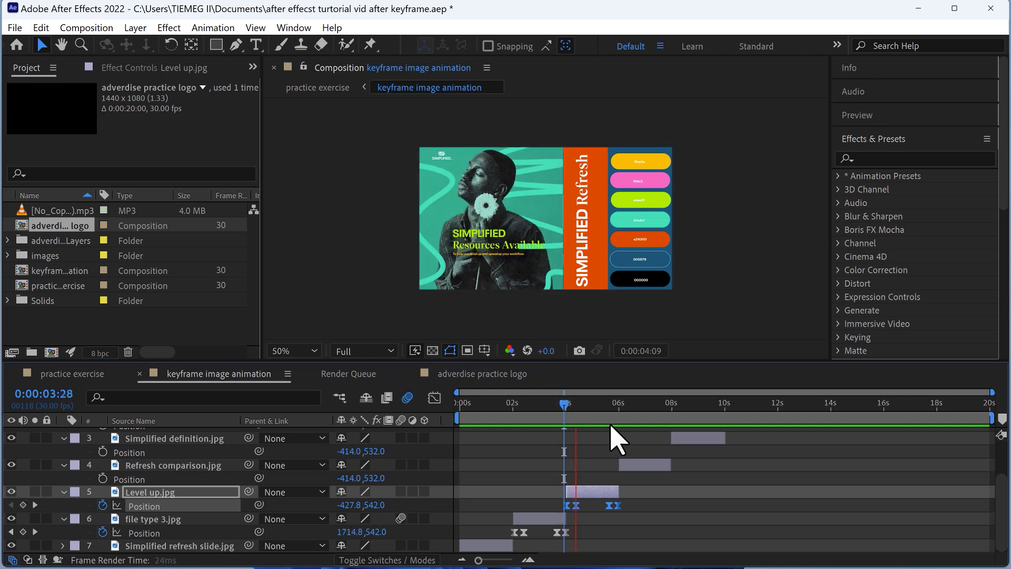
key(space)
- Paste the copied Position keyframes onto the Refresh comparison.jpg layer at 0:00:06:01
scroll(632, 503, up, 2)
scroll(631, 505, up, 1)
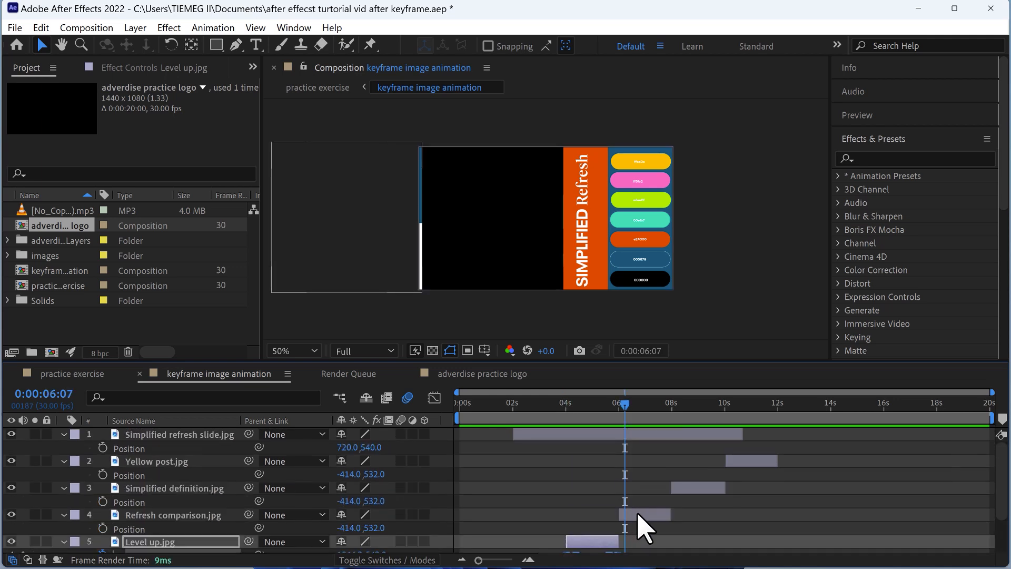
click(640, 515)
drag(626, 406, 622, 408)
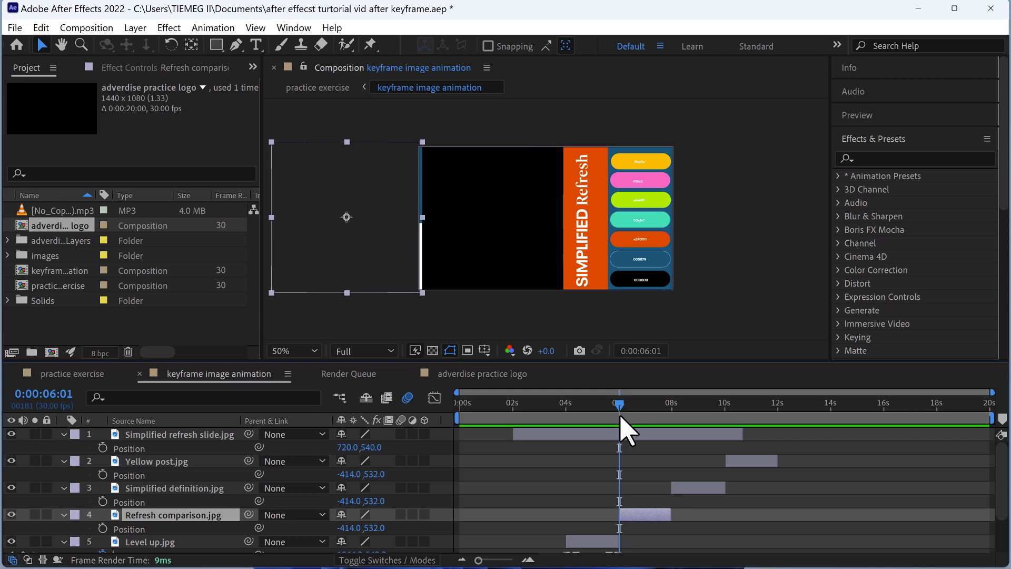
key(ctrl+v)
- Paste the copied Position keyframes onto the Simplified definition.jpg layer at 0:00:08:00
drag(618, 406, 672, 431)
click(676, 487)
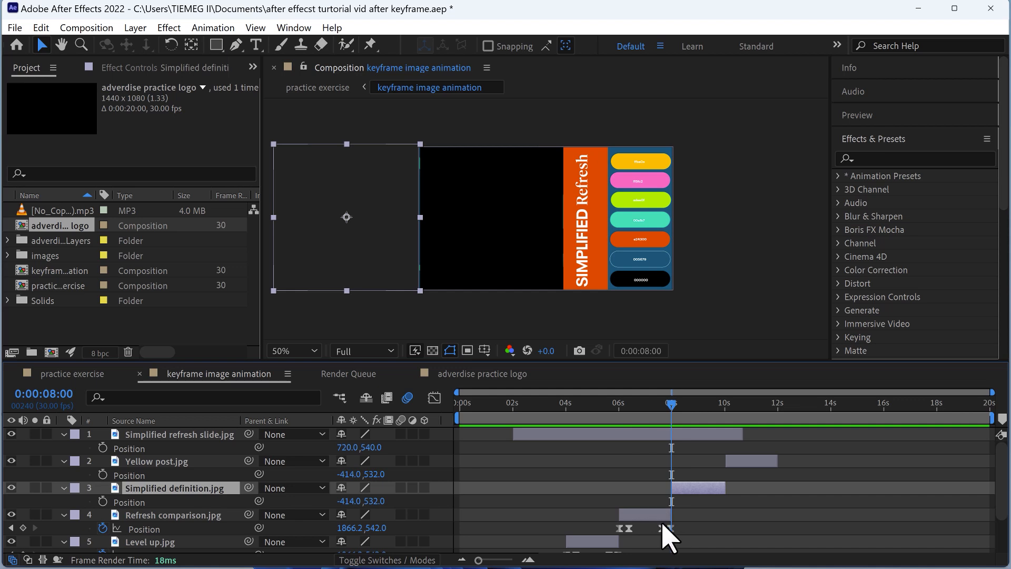
mouse_move(661, 526)
key(ctrl+v)
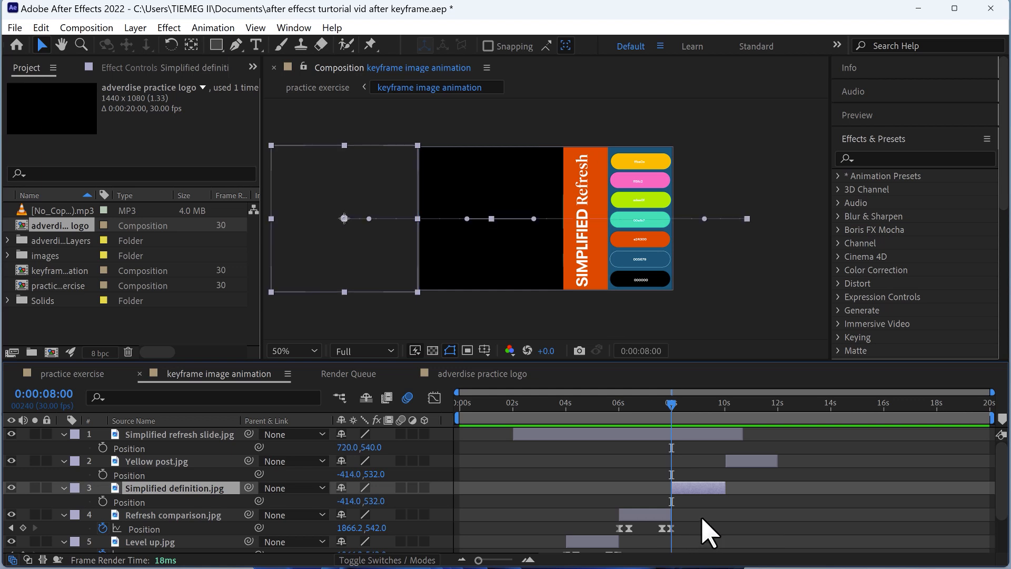
- Paste the copied Position keyframes onto the Yellow post.jpg layer at 0:00:10:01
drag(677, 405, 730, 449)
click(736, 462)
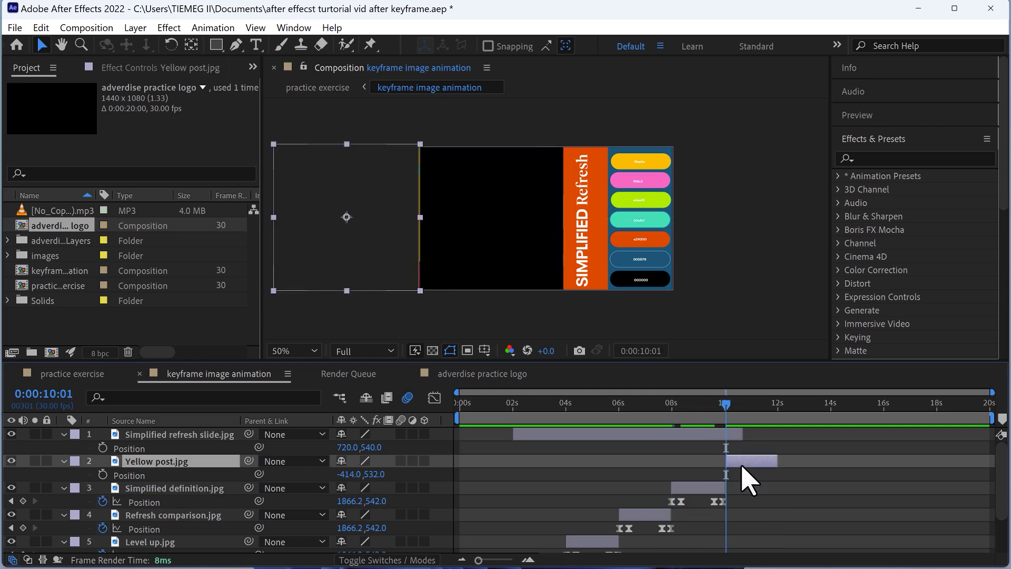
key(ctrl+v)
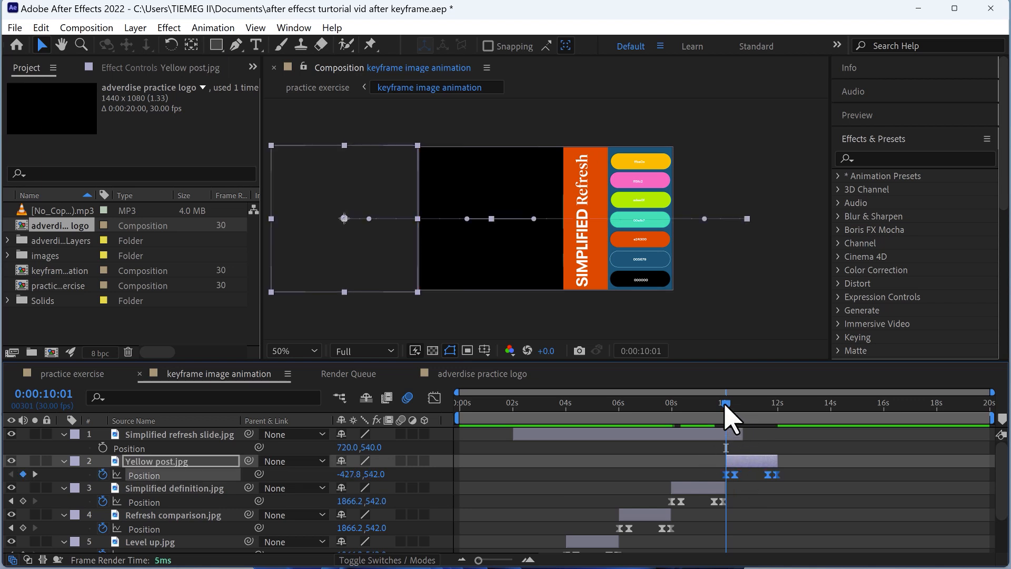
- Enable motion blur for the Yellow post, Simplified definition, Refresh comparison and Level up image layers
drag(399, 465, 403, 510)
scroll(404, 513, down, 2)
click(401, 492)
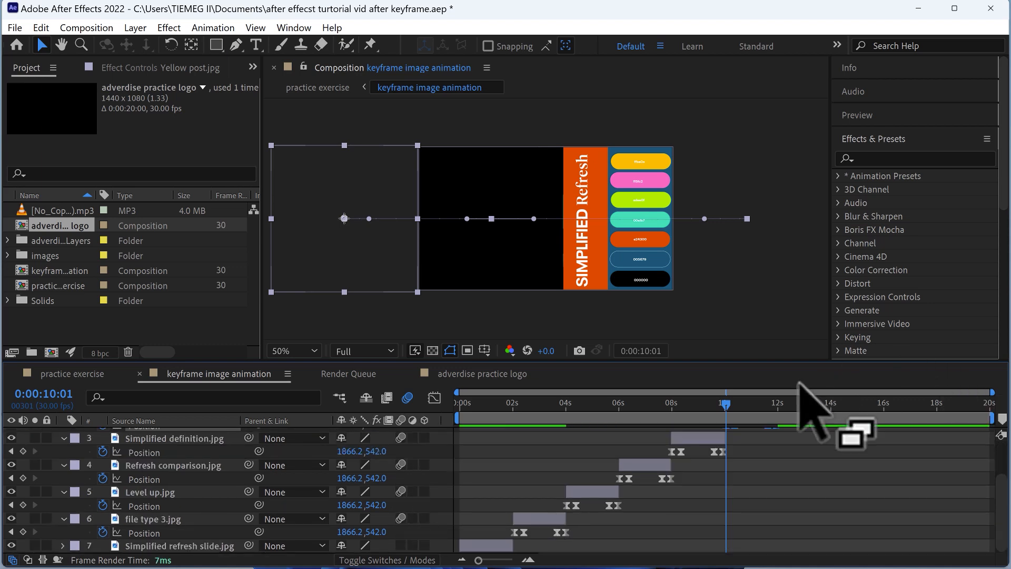
- Play the slideshow from 0:00:00:00 and replay its opening to check the gaps between the image transitions
drag(728, 405, 699, 416)
click(460, 403)
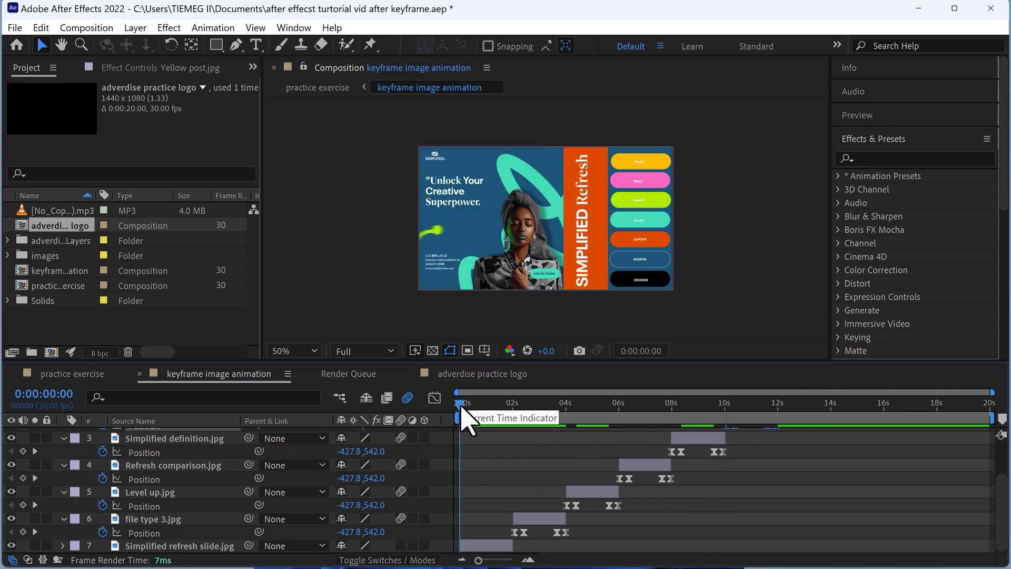
key(space)
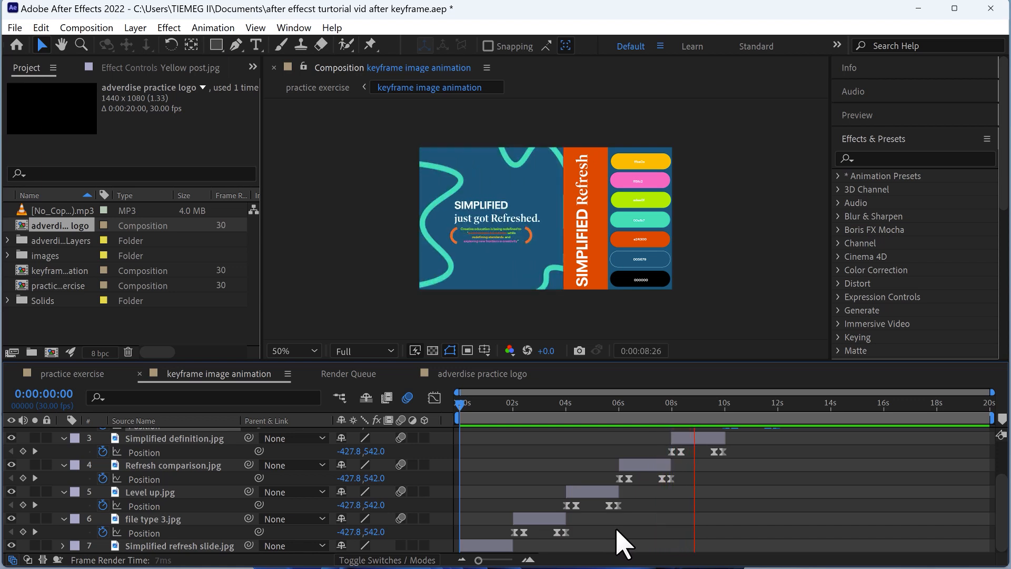
key(space)
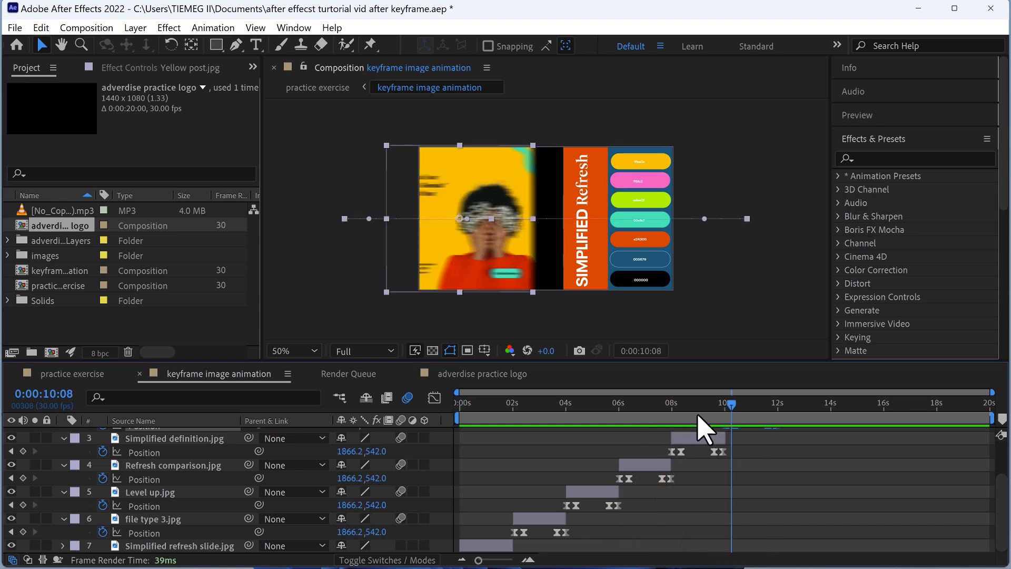
drag(731, 402, 513, 451)
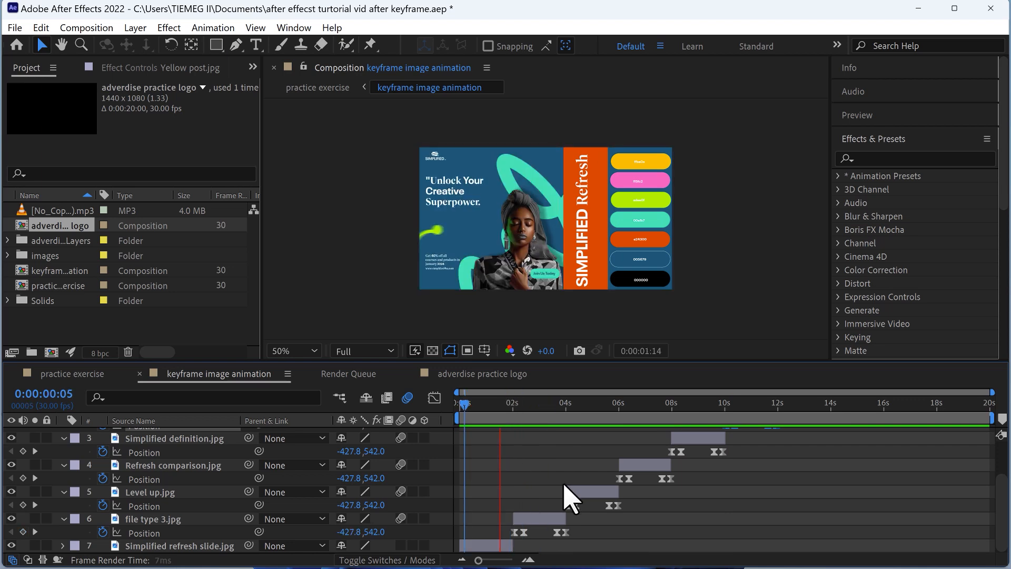
key(space)
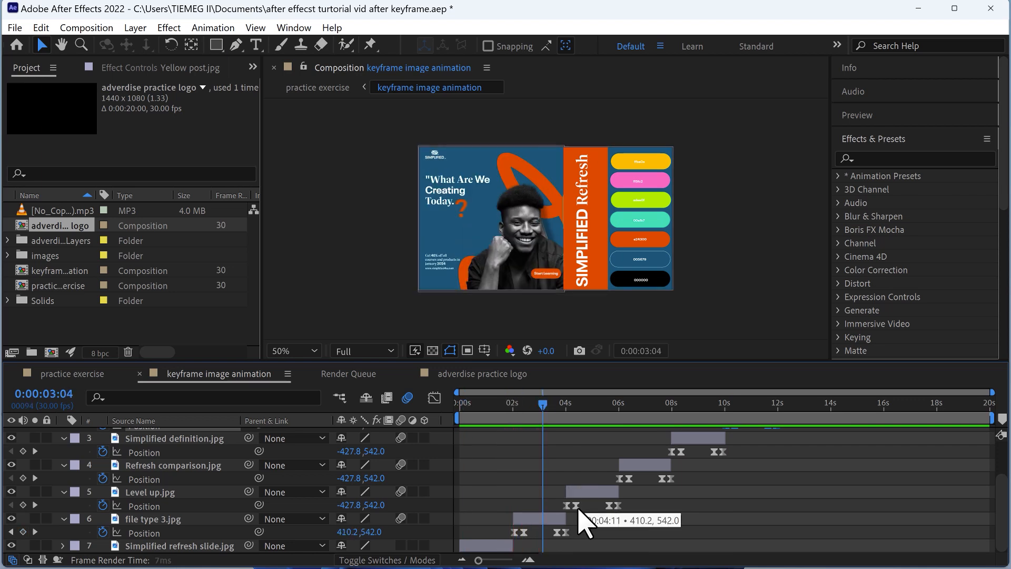
- Shift the Level up.jpg layer earlier so it starts shortly before 0:00:04:00 and overlaps the slide-out of file type 3.jpg
click(597, 495)
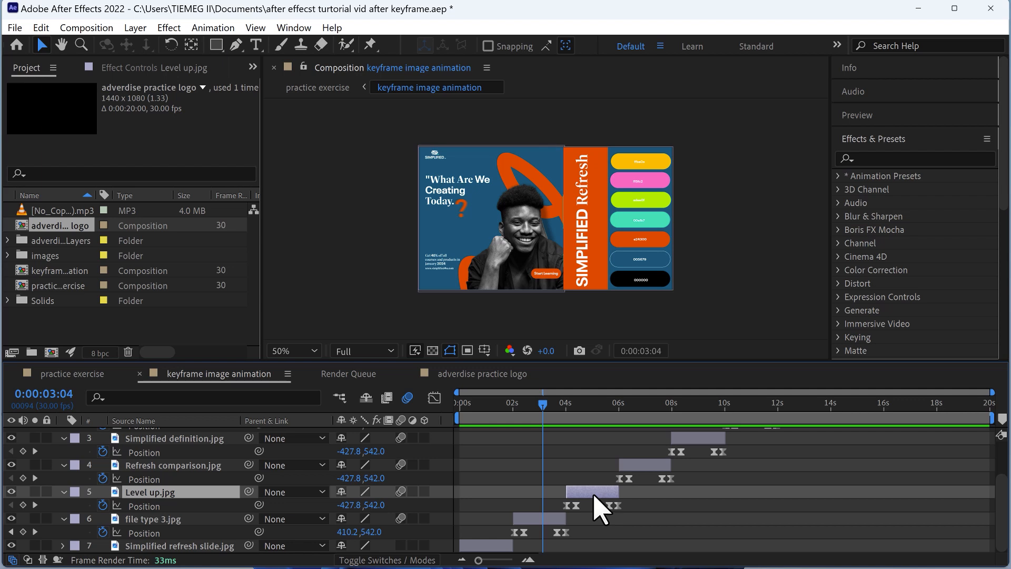
drag(594, 494, 581, 495)
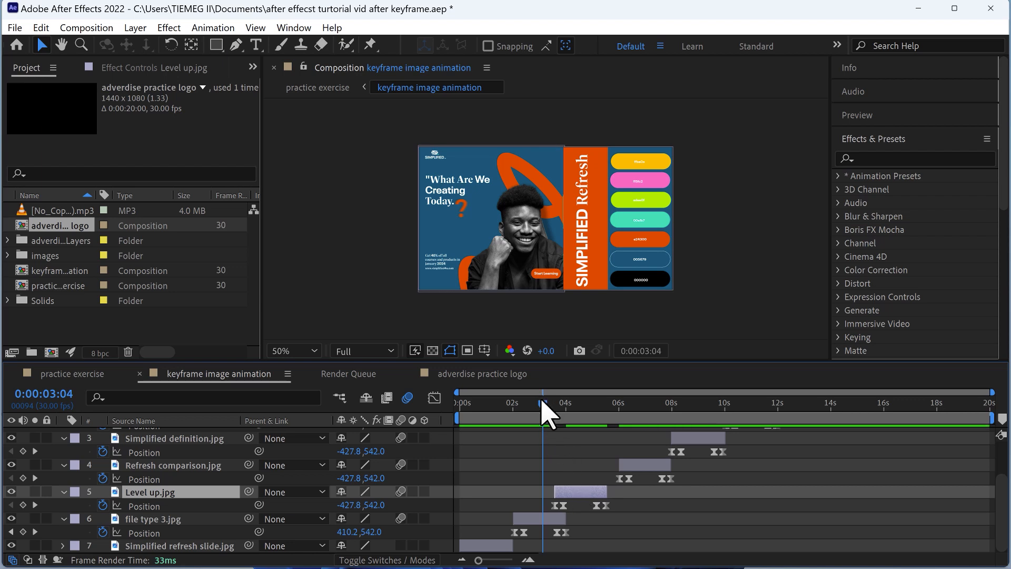
click(530, 517)
mouse_move(542, 409)
mouse_down()
mouse_move(565, 414)
mouse_move(575, 430)
mouse_move(552, 425)
mouse_up()
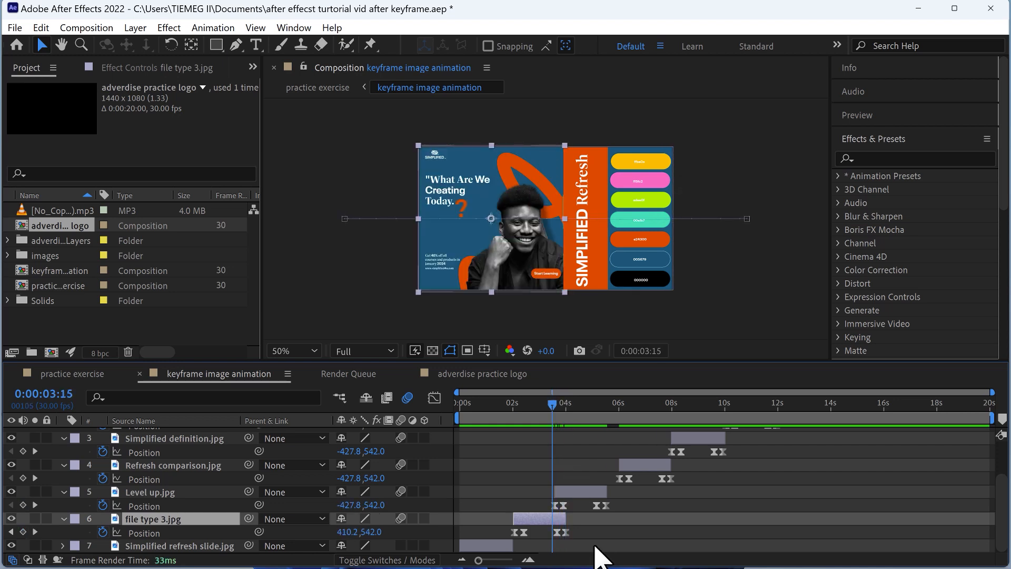
drag(566, 495, 569, 490)
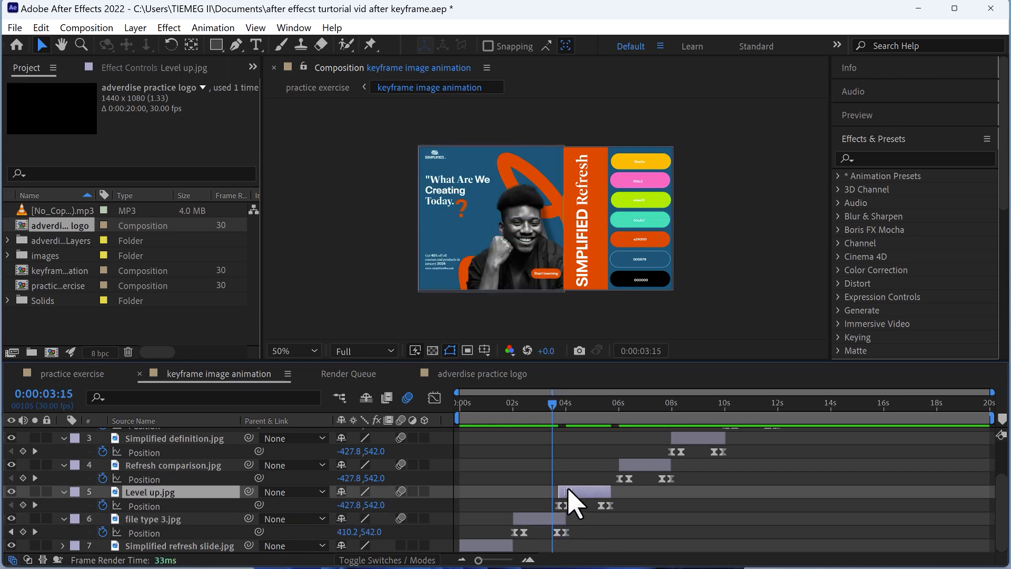
- Shift the Refresh comparison.jpg layer to start at 0:00:05:15, five frames after Level up.jpg's third Position keyframe
drag(554, 413, 601, 465)
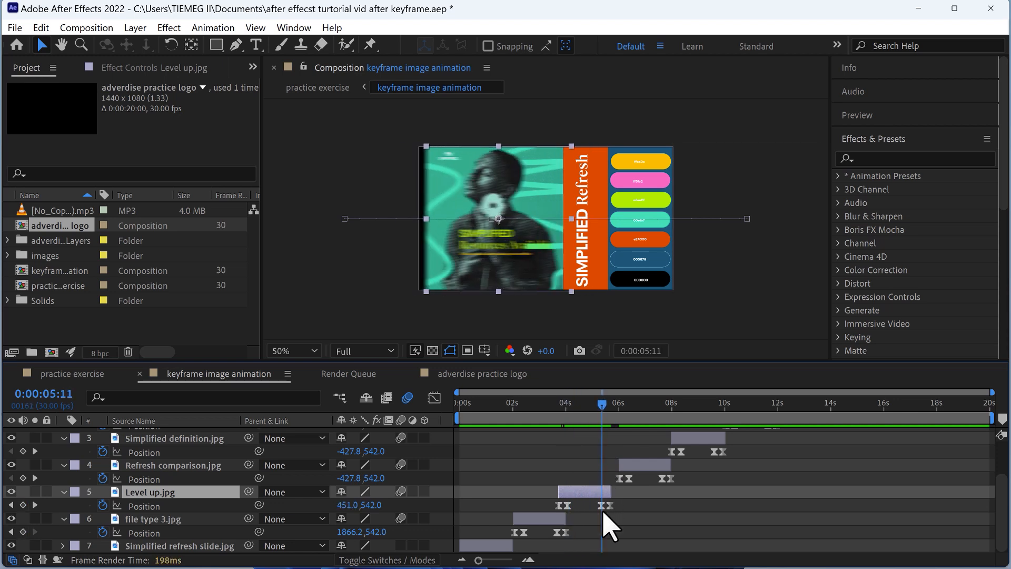
click(10, 505)
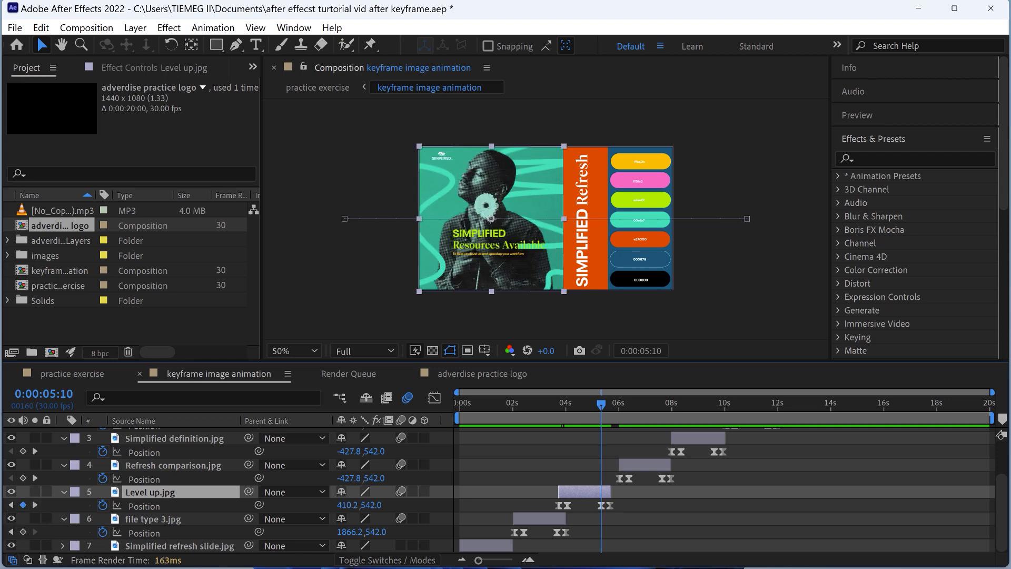
key(Page_Down)
key(Page_Down)
key(Page_Down)
key(Page_Down)
key(Page_Down)
drag(635, 467, 620, 473)
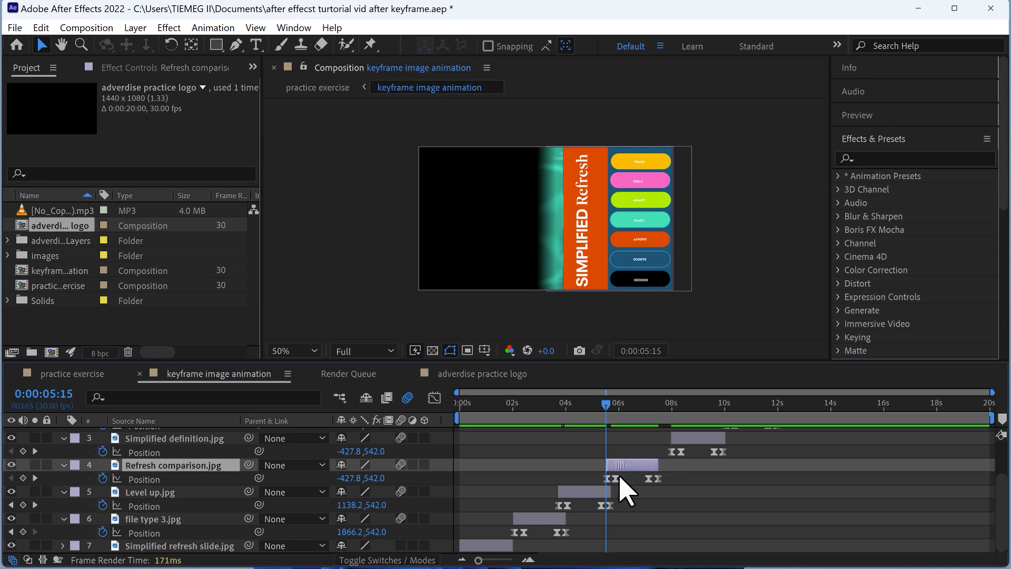
- Shift the Simplified definition.jpg layer to start at 0:00:07:09, during the slide-out of Refresh comparison.jpg
drag(610, 414, 652, 470)
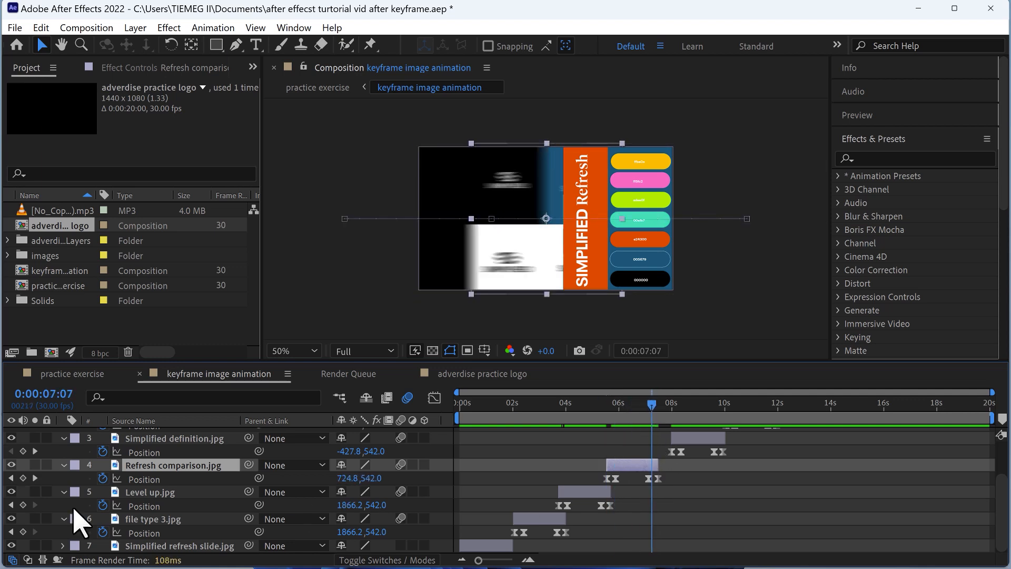
click(35, 478)
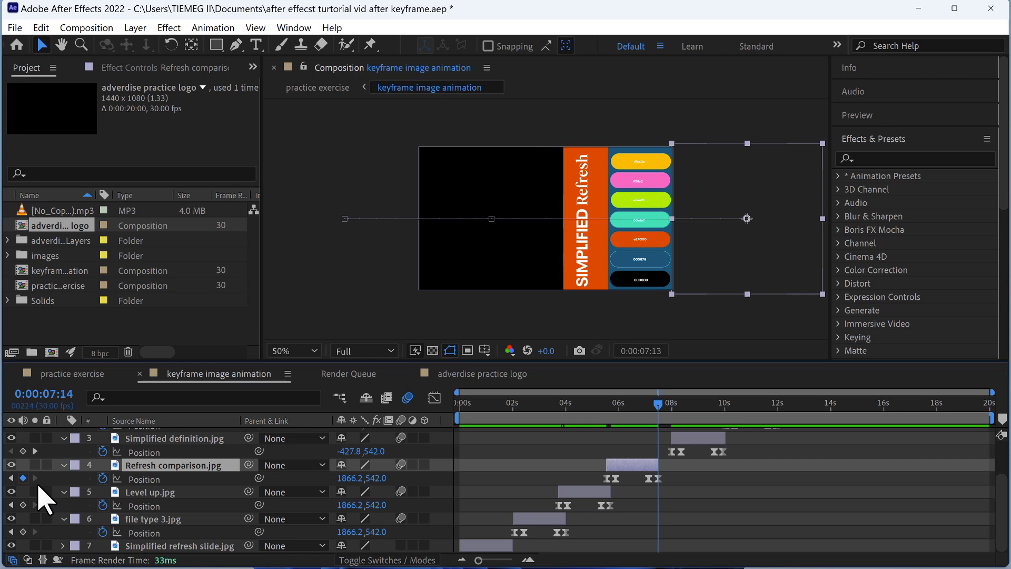
key(Page_Up)
key(Page_Up)
key(Page_Up)
key(Page_Up)
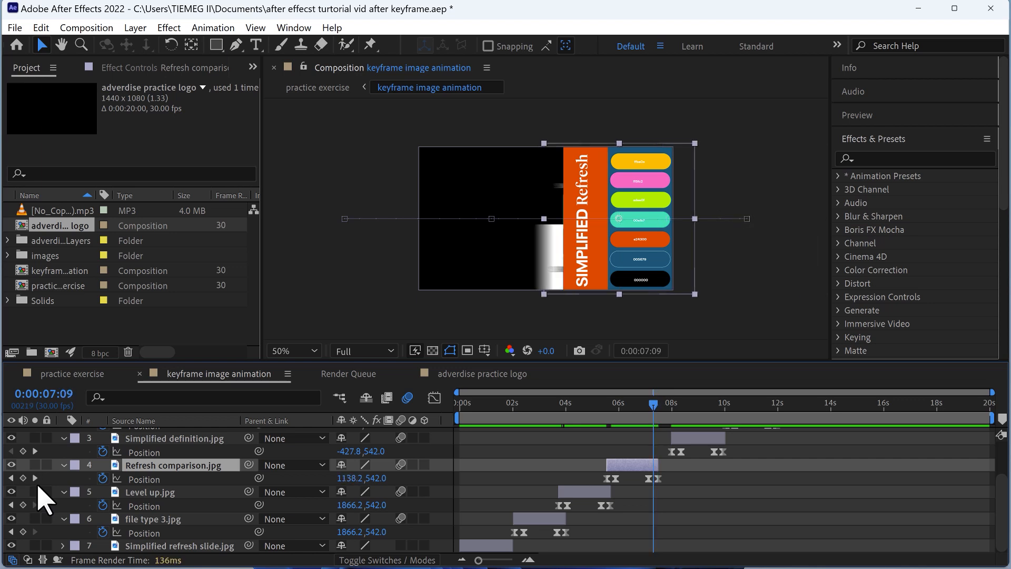
drag(691, 440, 674, 444)
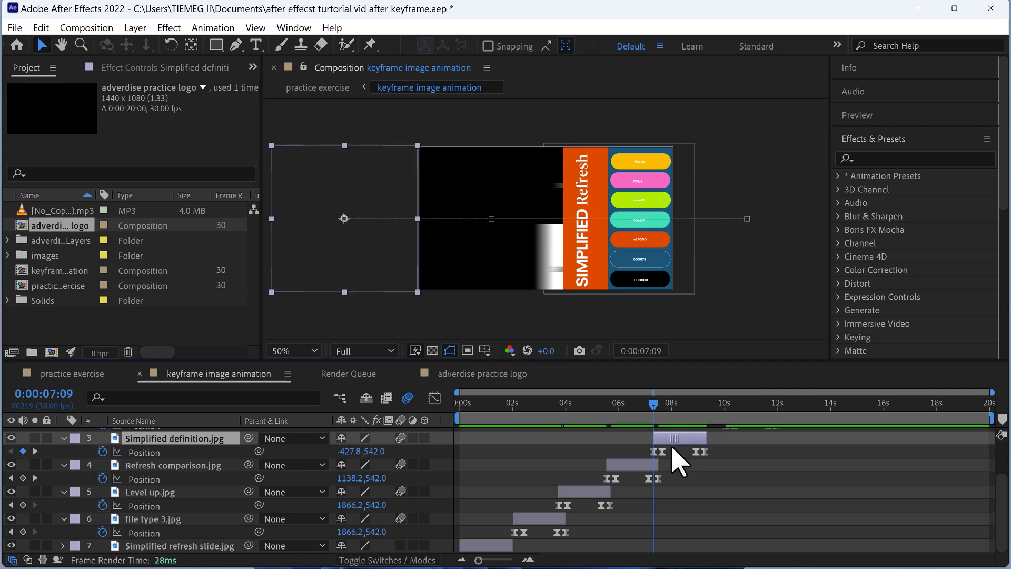
- Shift the Yellow post.jpg layer earlier so its start overlaps the slide-out of Simplified definition.jpg
scroll(674, 447, up, 3)
drag(653, 402, 720, 472)
scroll(721, 477, down, 1)
- Play the retimed slideshow from 0:00:00:00 and check the slide-out of the Yellow post.jpg image
drag(699, 408, 282, 494)
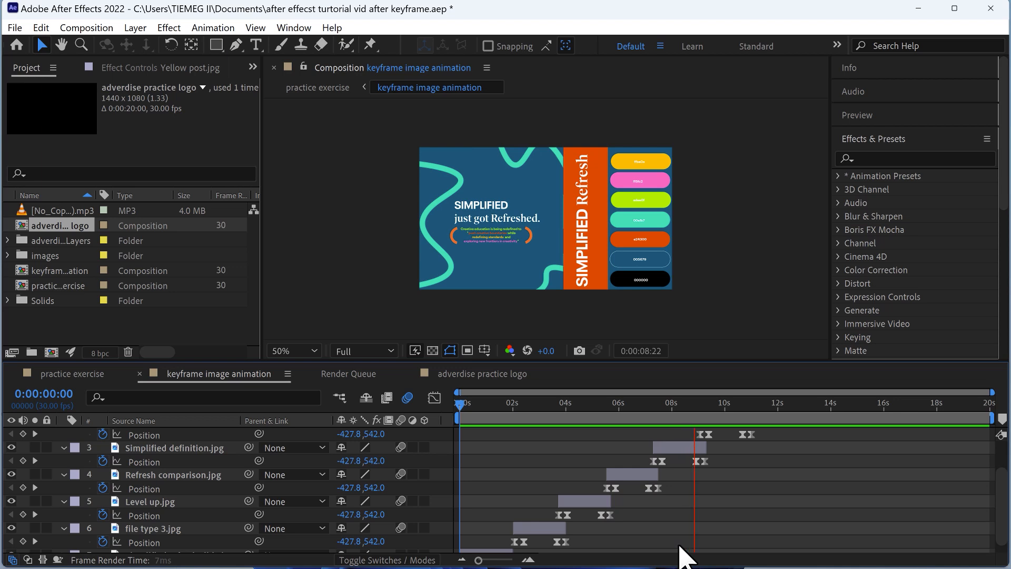
key(space)
scroll(716, 468, up, 1)
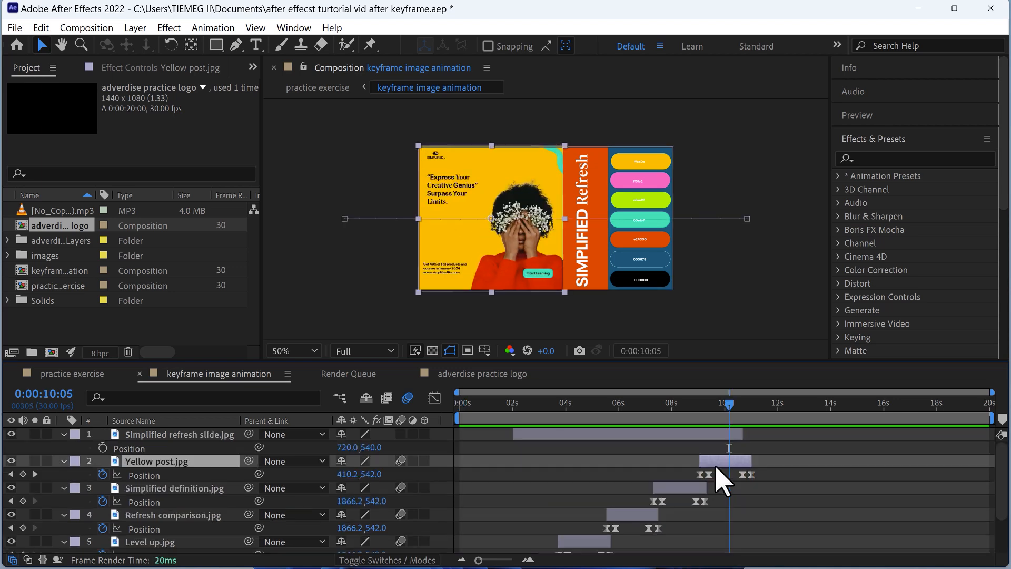
key(space)
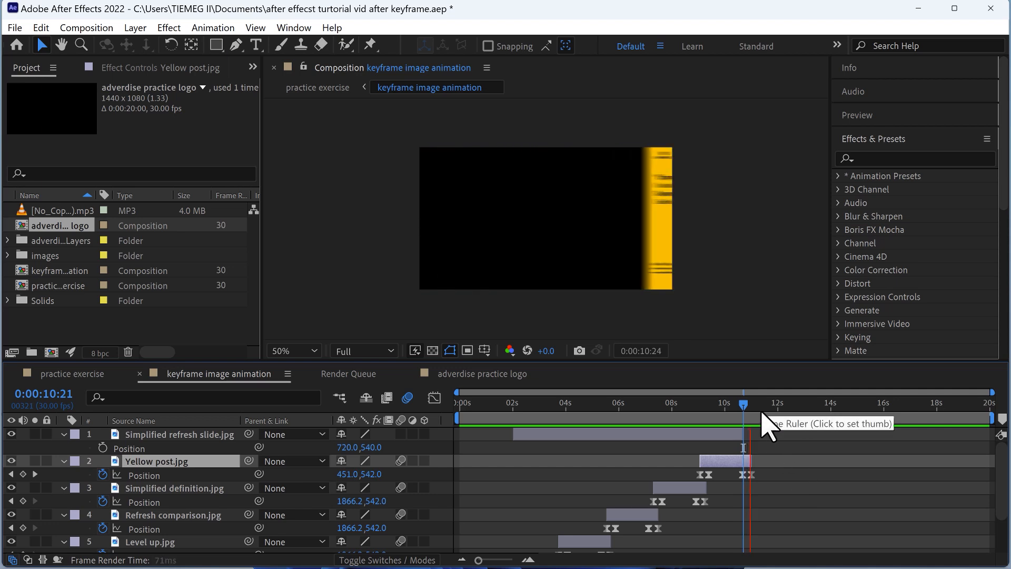
- Extend the top Simplified refresh slide.jpg layer's out point to the end of the 20-second composition
click(739, 435)
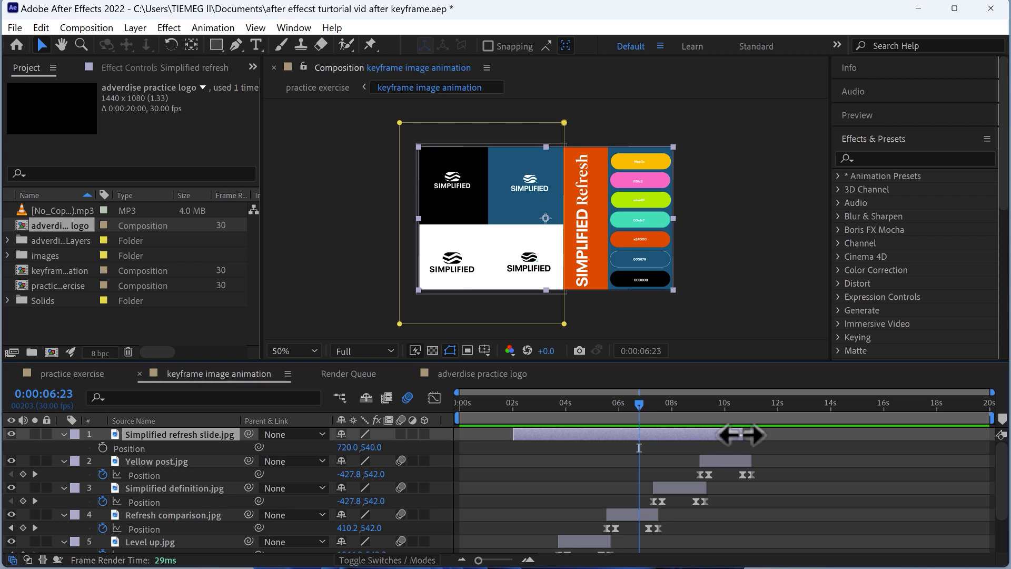
drag(742, 434, 997, 451)
click(658, 407)
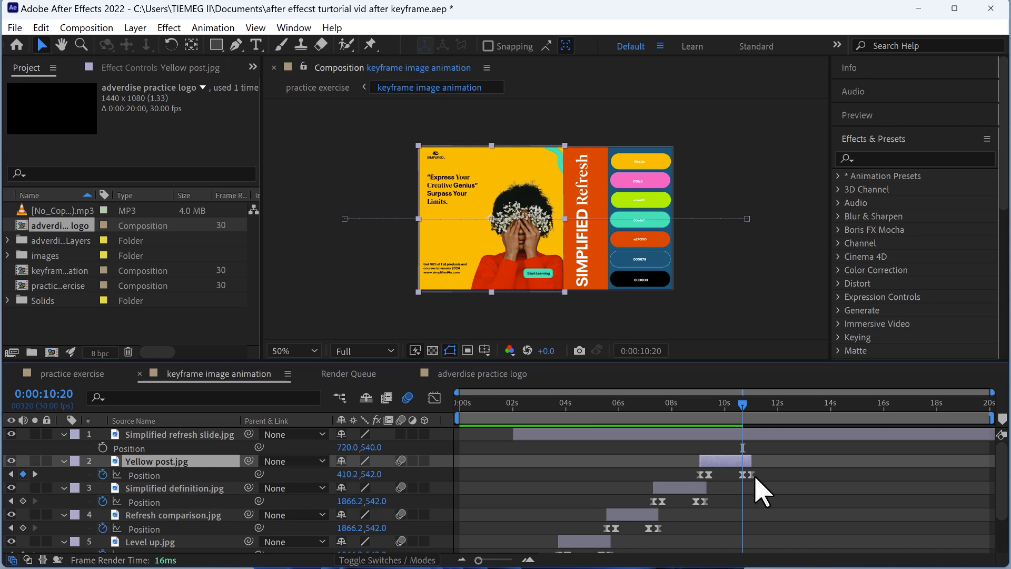
- Keyframe the top Simplified refresh slide.jpg's Position from 720.0,540.0 at 0:00:10:20 to 1493.0,540.0 at 0:00:11:00, with Easy Ease on both keyframes
click(744, 475)
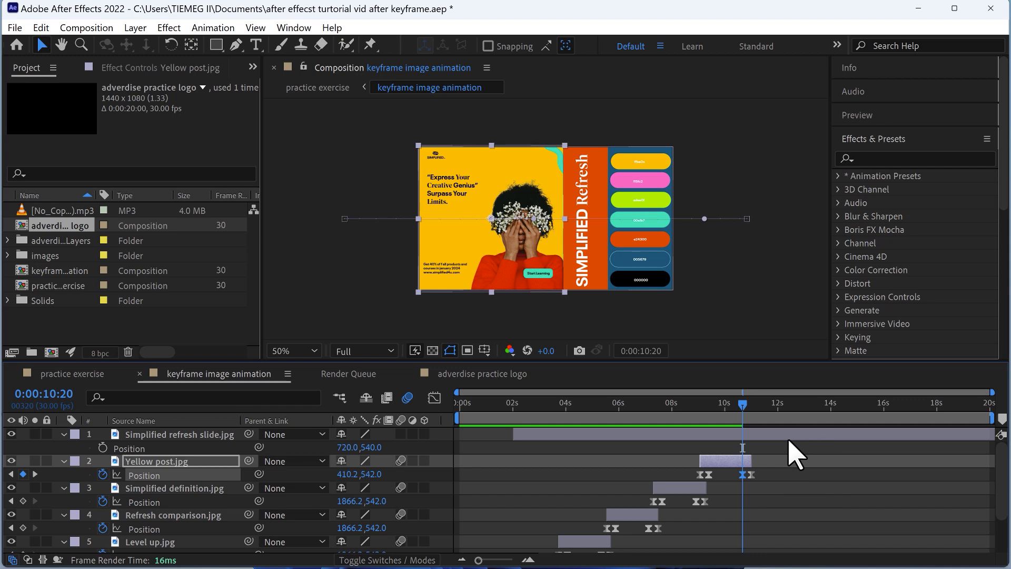
click(751, 434)
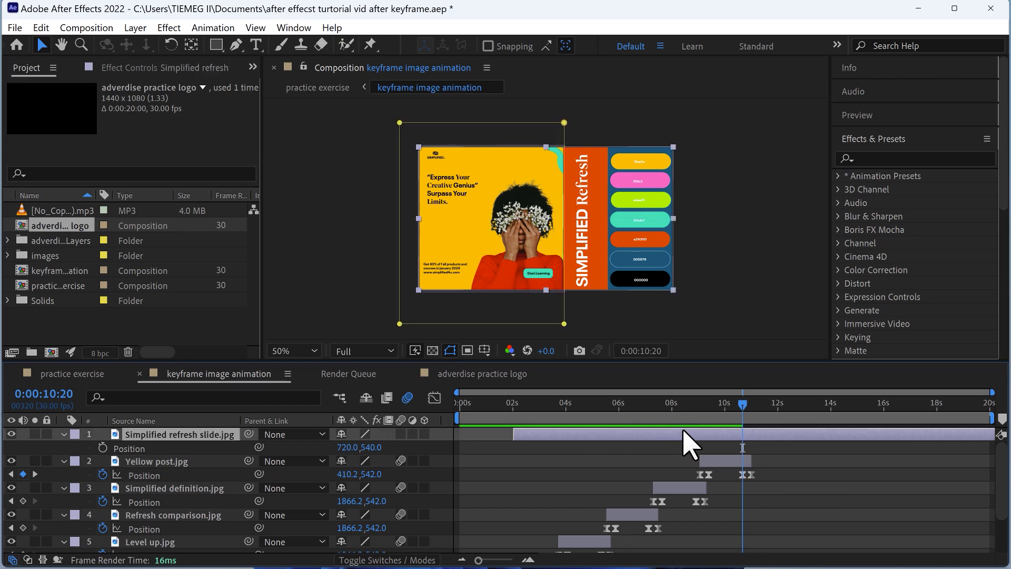
click(102, 448)
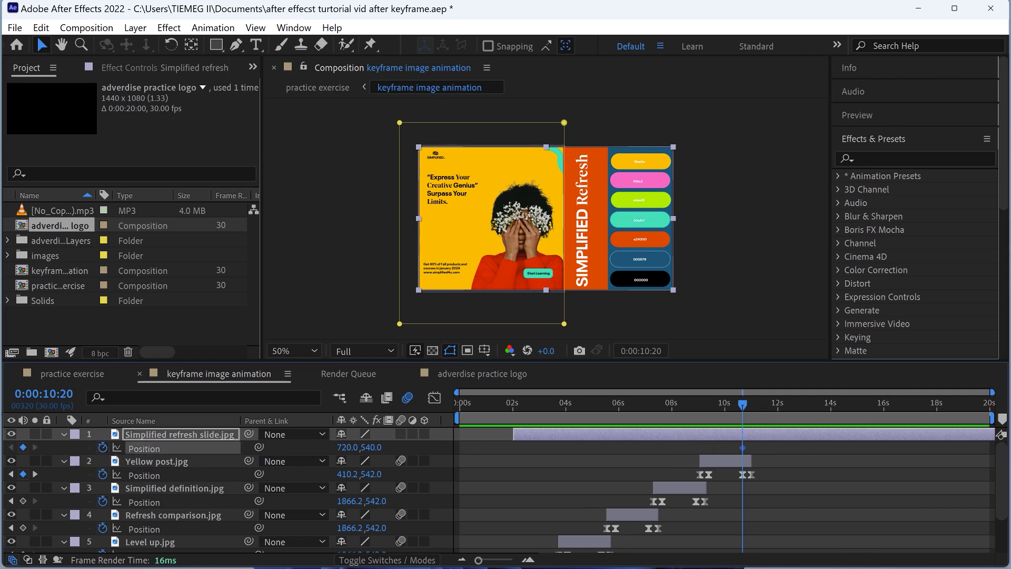
key(shift+Page_Down)
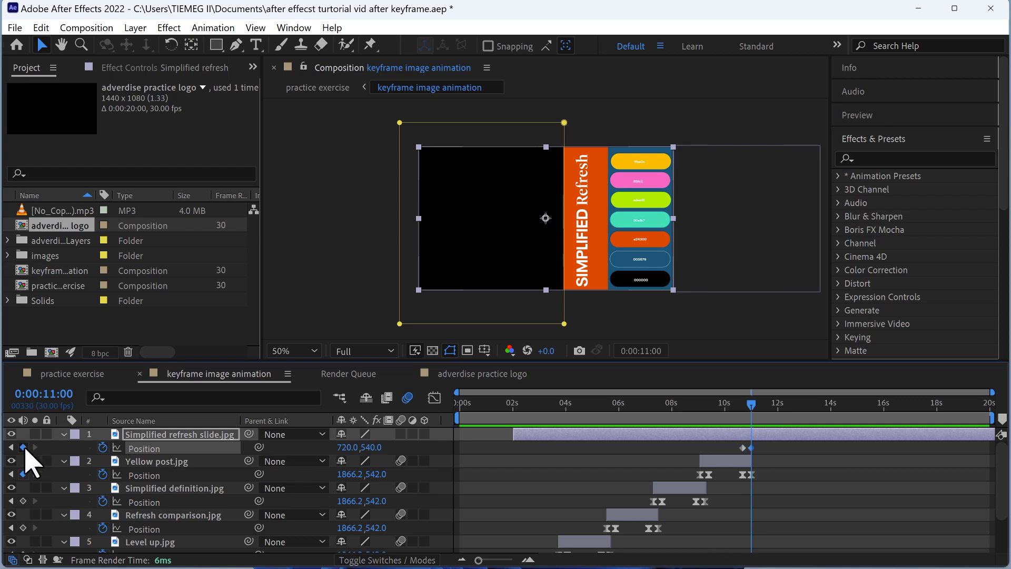
drag(348, 448, 950, 444)
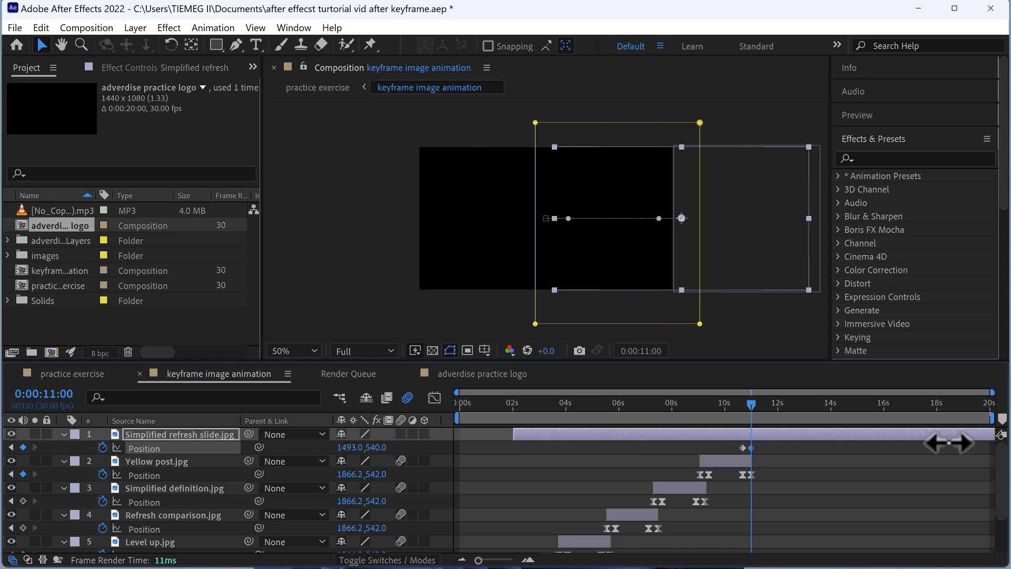
drag(770, 443, 735, 457)
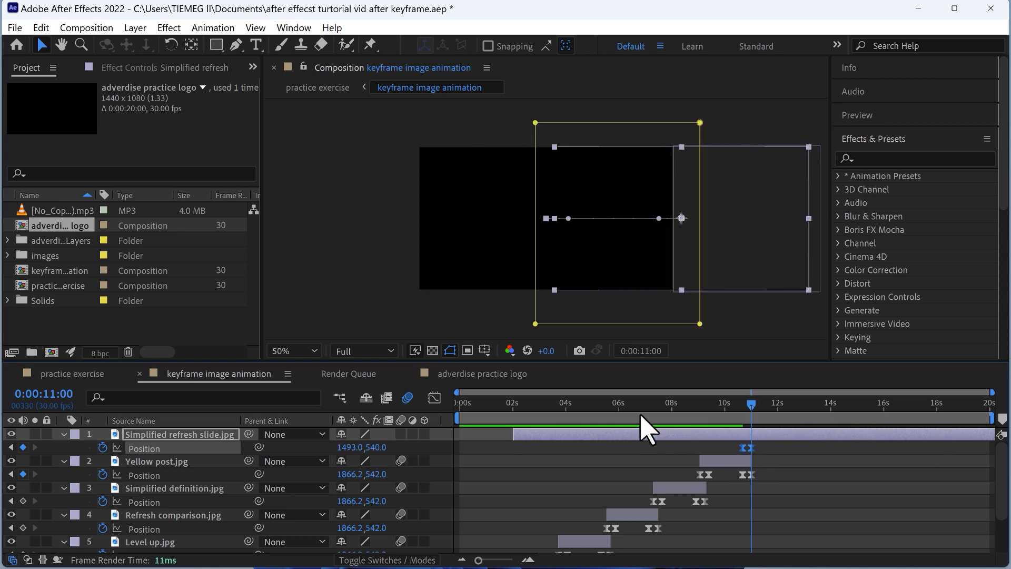
- Play the slideshow from 0:00:00:00 and check the final slide-out of the Simplified Refresh panel
key(Home)
key(space)
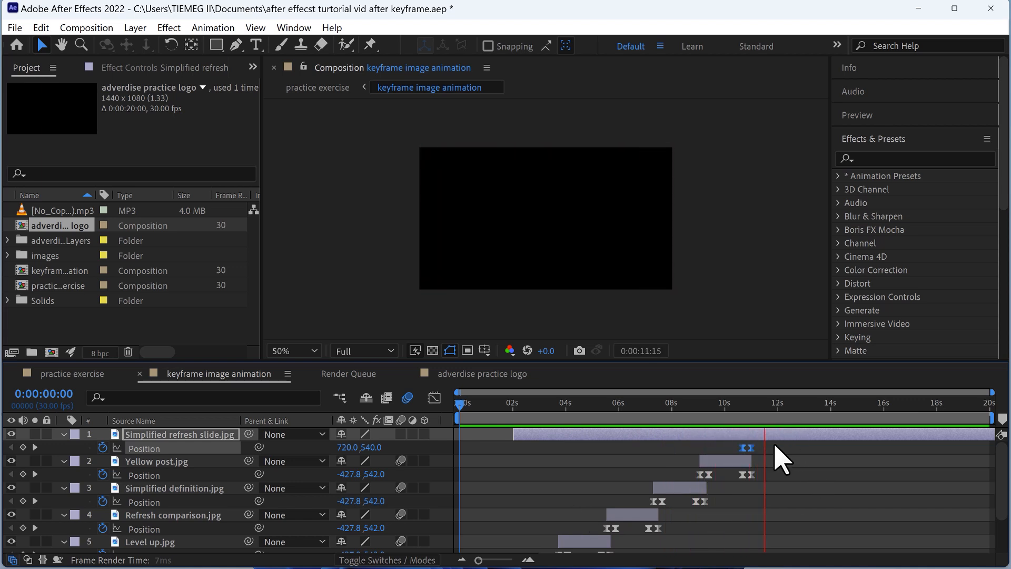
key(space)
- Nudge the Level up.jpg layer slightly later in the timeline, keeping its start overlapping the slide-out of file type 3.jpg
scroll(759, 510, down, 1)
scroll(748, 504, down, 1)
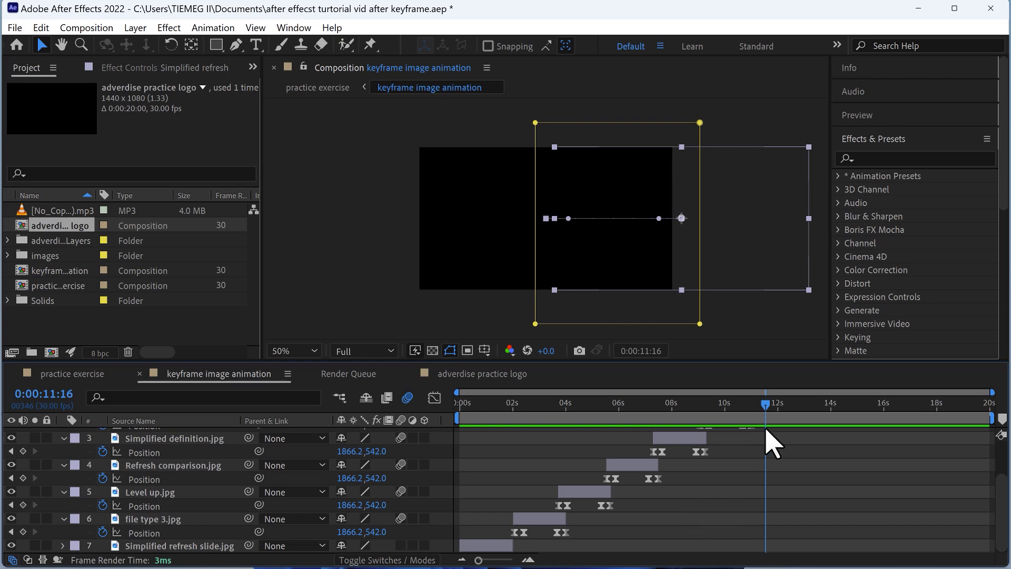
drag(634, 458, 553, 479)
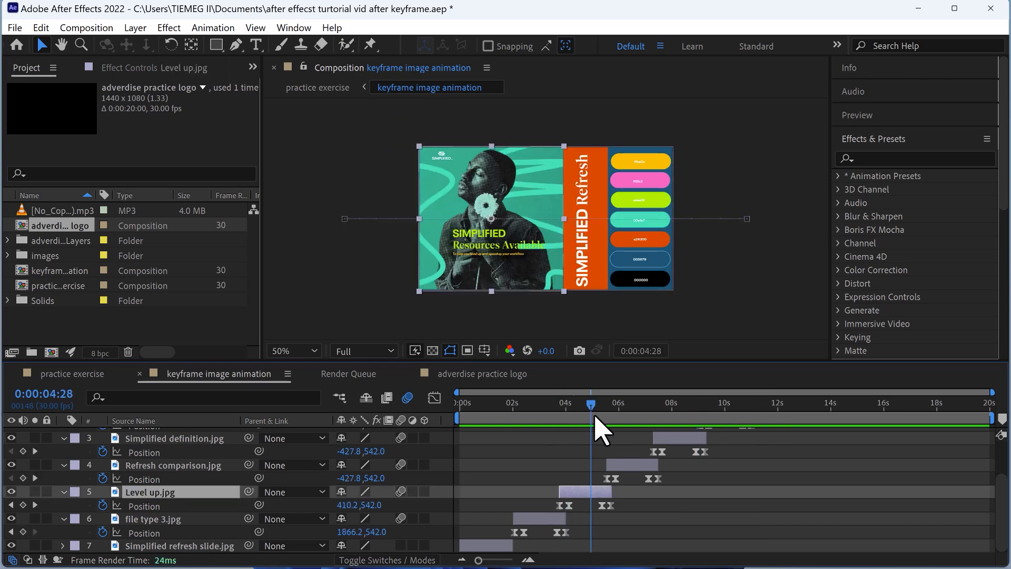
- Shift the Refresh comparison.jpg layer earlier to start at 0:00:05:14, during the slide-out of Level up.jpg
mouse_move(593, 417)
mouse_down()
mouse_move(593, 437)
mouse_move(603, 432)
mouse_up()
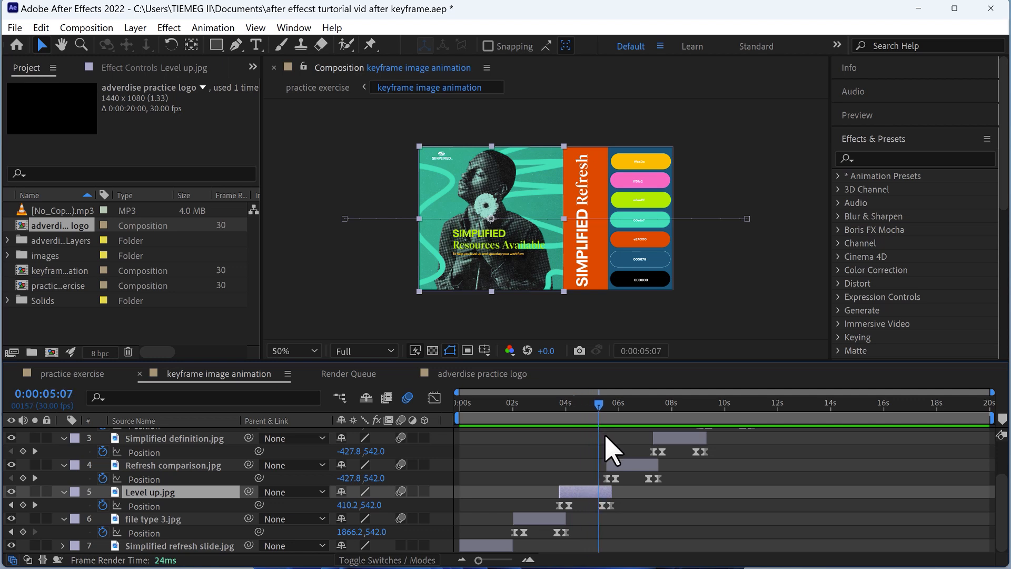
click(17, 503)
click(35, 504)
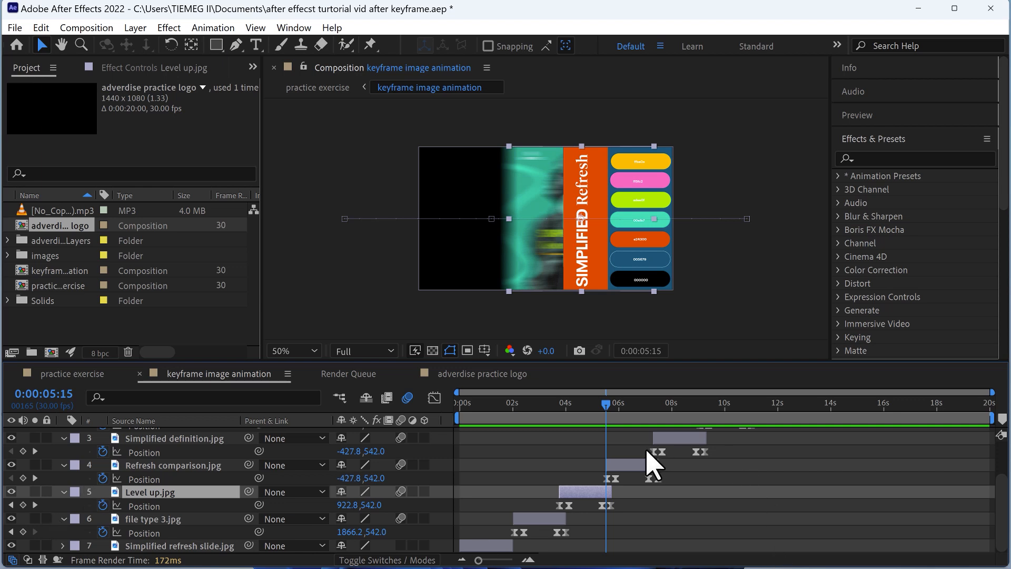
drag(603, 410, 599, 410)
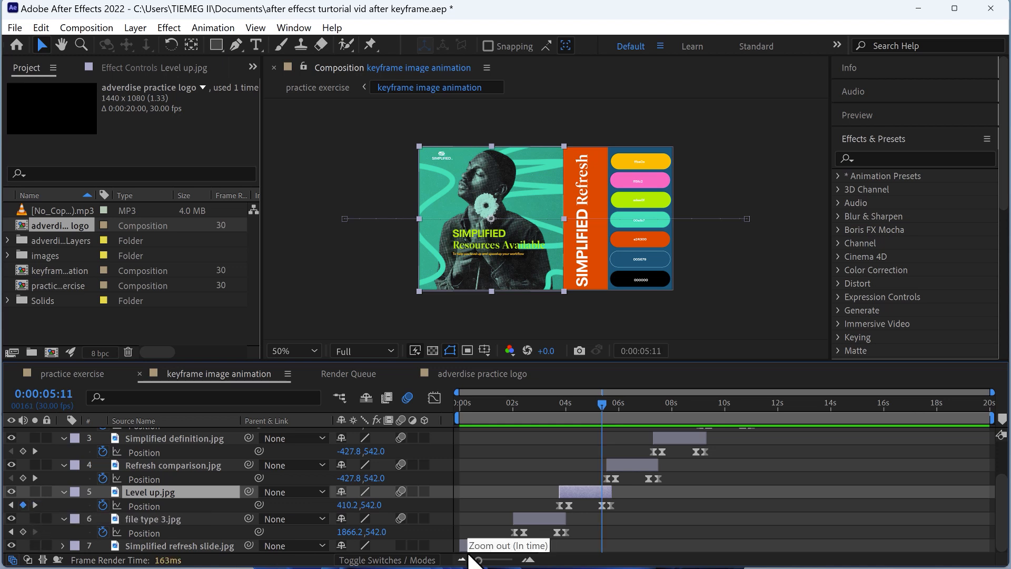
key(Page_Down)
key(Page_Down)
key(Page_Down)
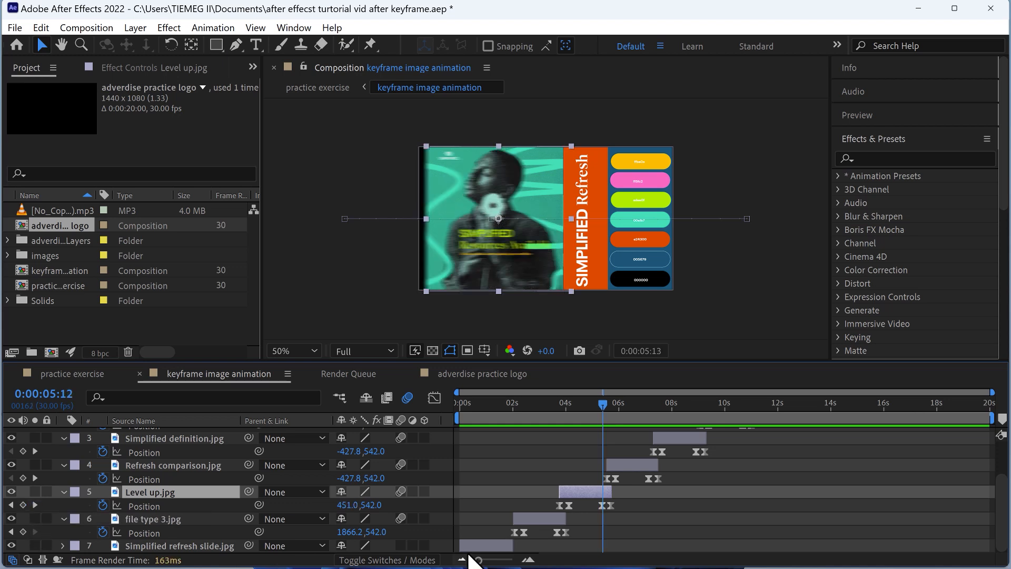
drag(634, 469, 623, 470)
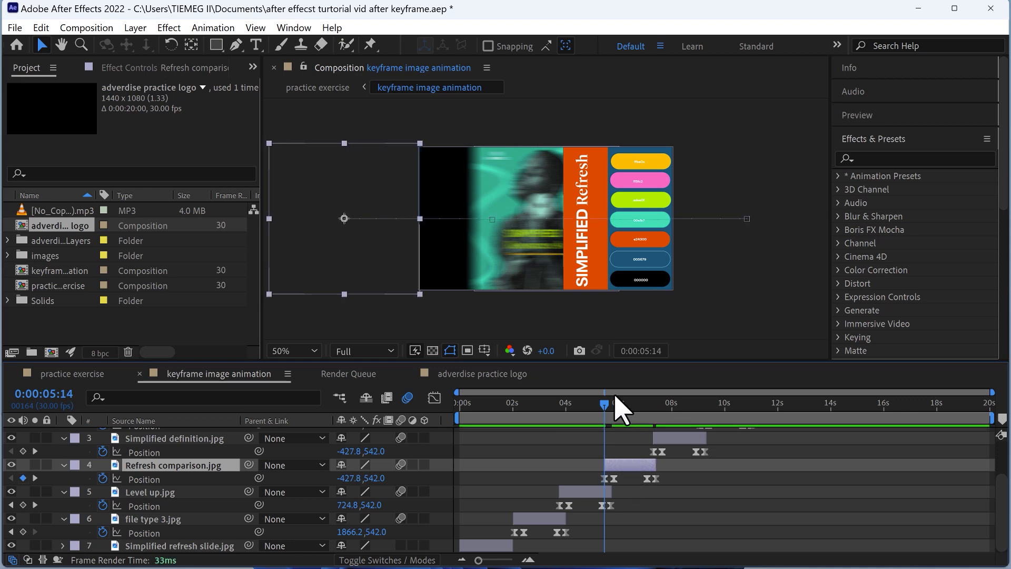
- Shift the Simplified definition.jpg and Yellow post.jpg layers earlier, with Yellow post.jpg starting just before 0:00:08:26, to overlap each preceding slide-out
drag(608, 405, 647, 436)
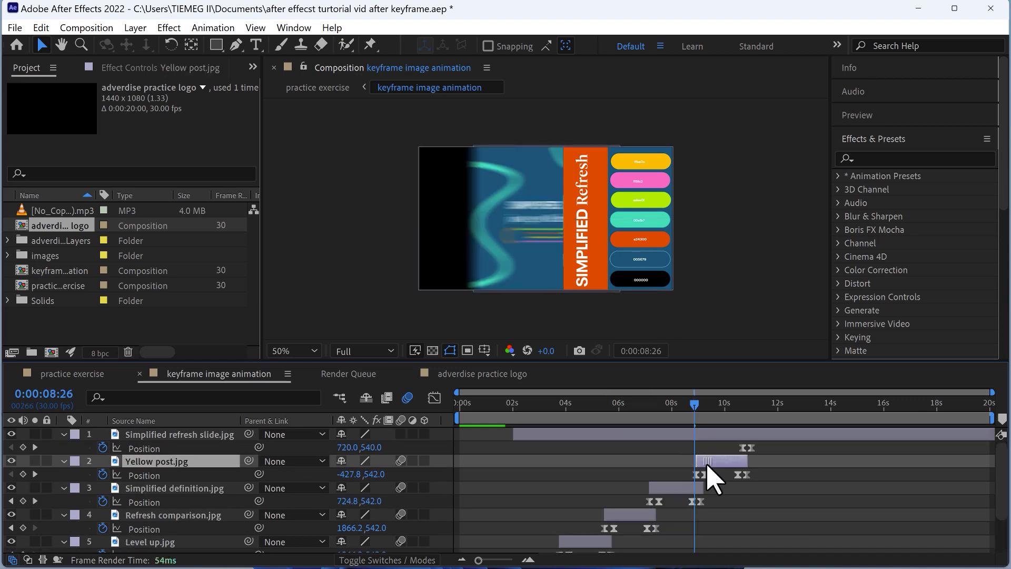
drag(708, 471, 706, 470)
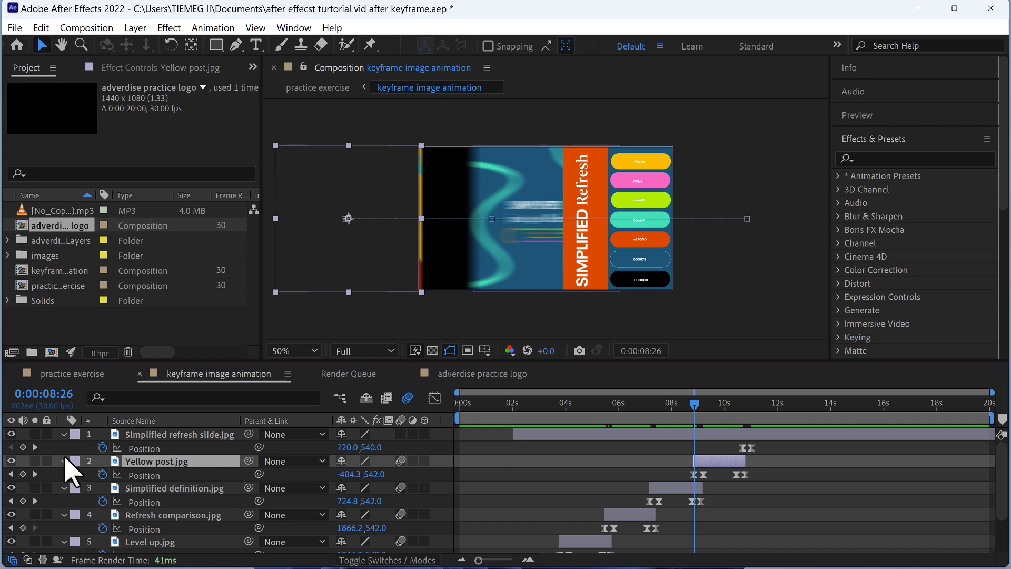
- Move the top Simplified refresh slide.jpg's Position keyframes to start at 0:00:10:13, and play the slideshow to check its ending
click(35, 474)
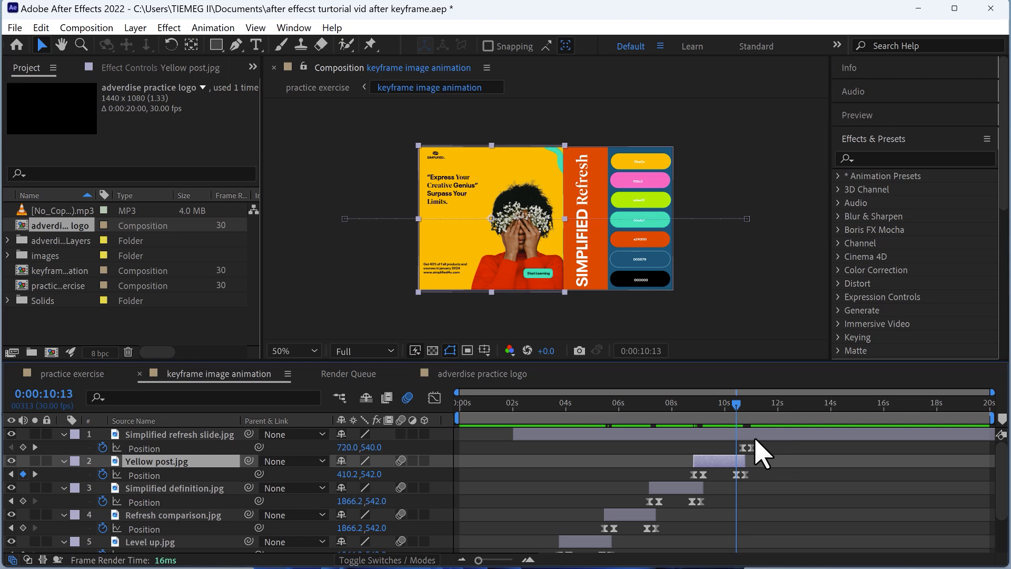
drag(761, 442, 734, 449)
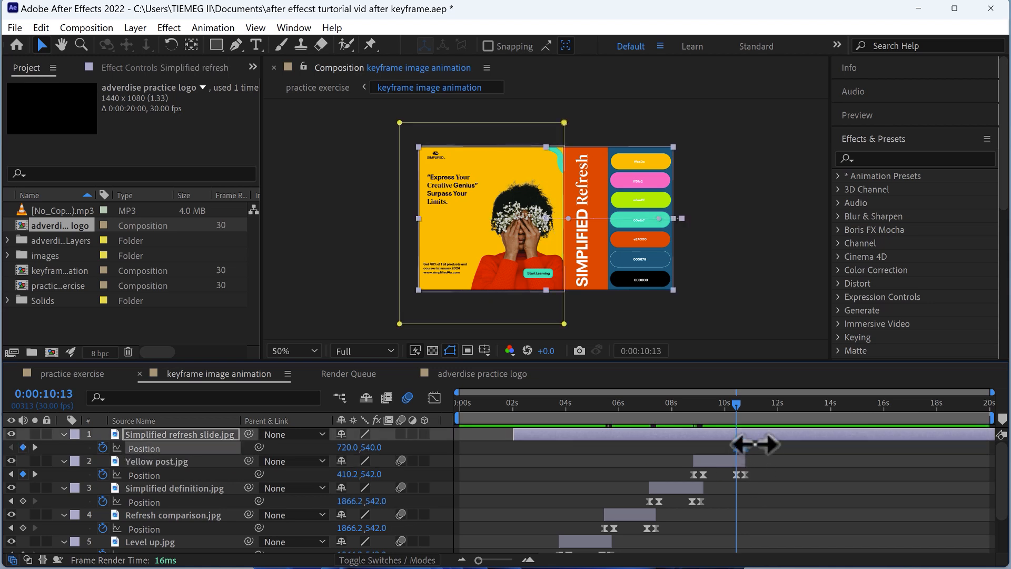
key(Home)
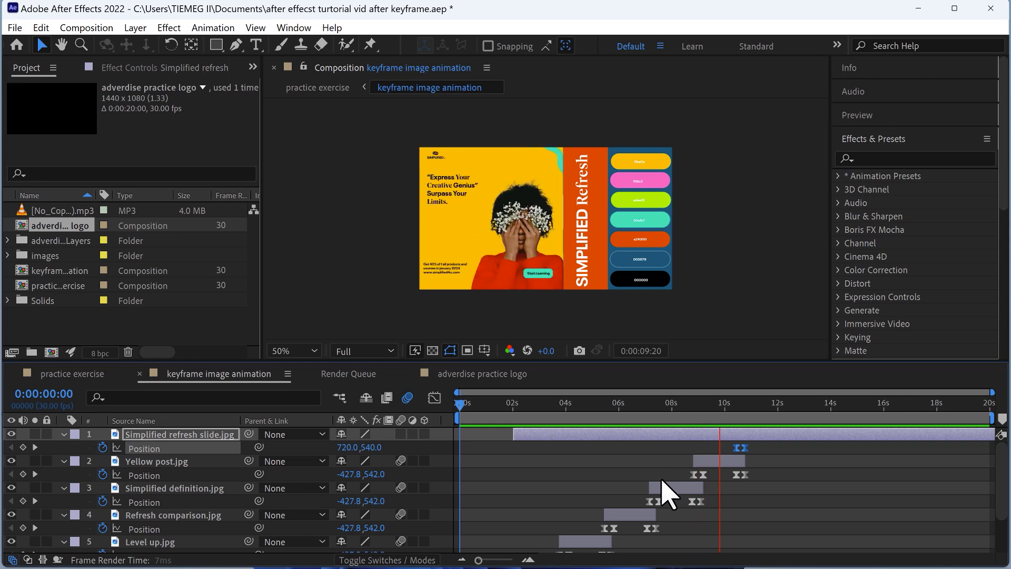
click(743, 413)
mouse_move(743, 410)
mouse_down()
mouse_move(727, 418)
mouse_move(745, 422)
mouse_up()
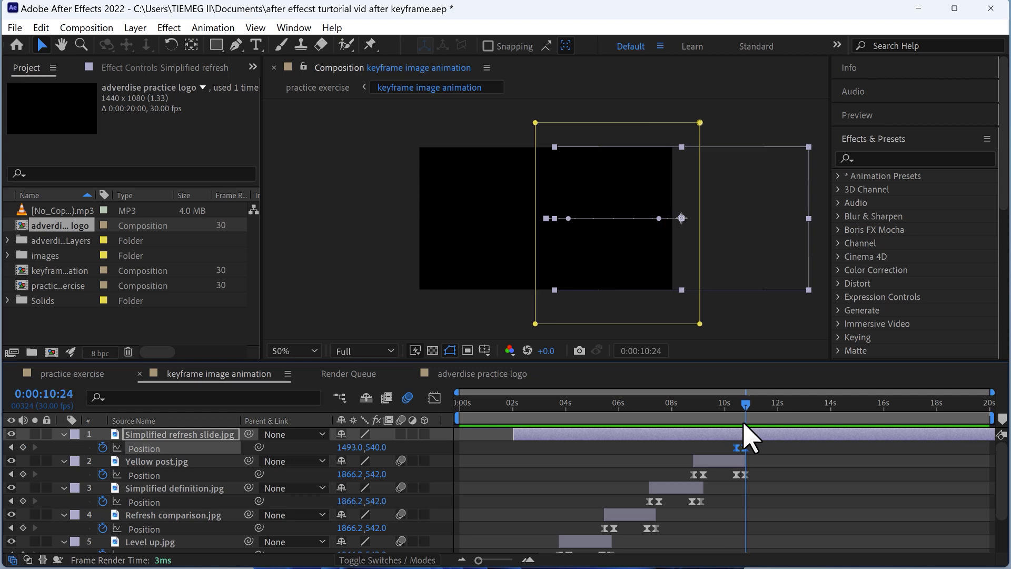
- Pre-compose all seven image layers into a new composition named "keyframe animation", moving all attributes into it
click(199, 489)
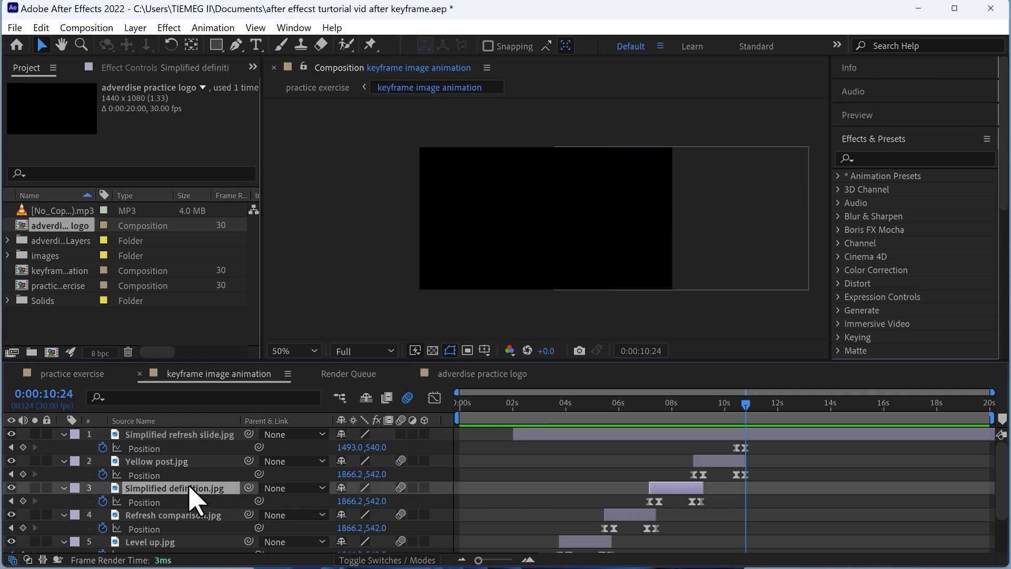
click(127, 436)
key(ctrl+shift+bracketleft)
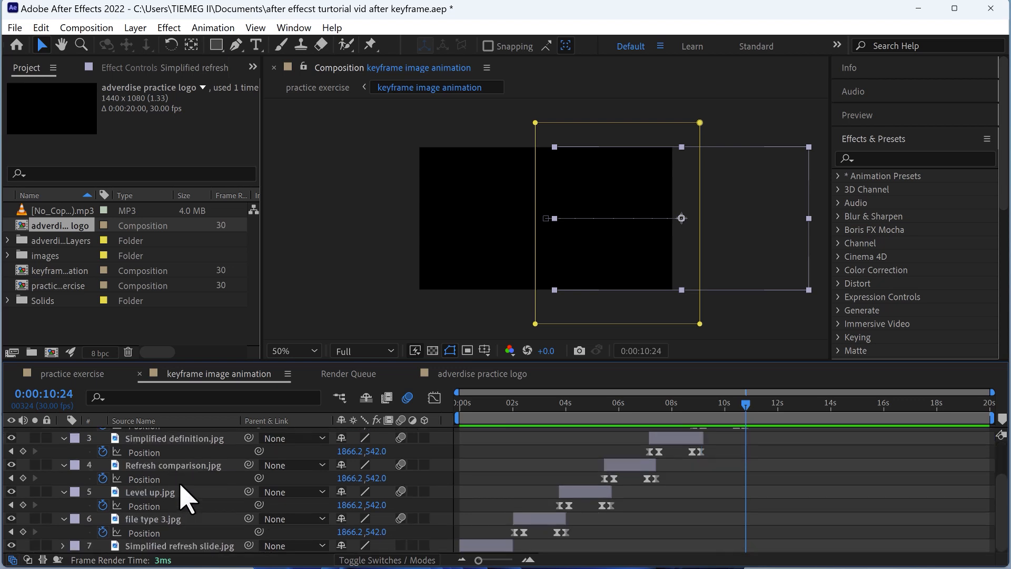
shift+click(143, 546)
scroll(145, 490, up, 2)
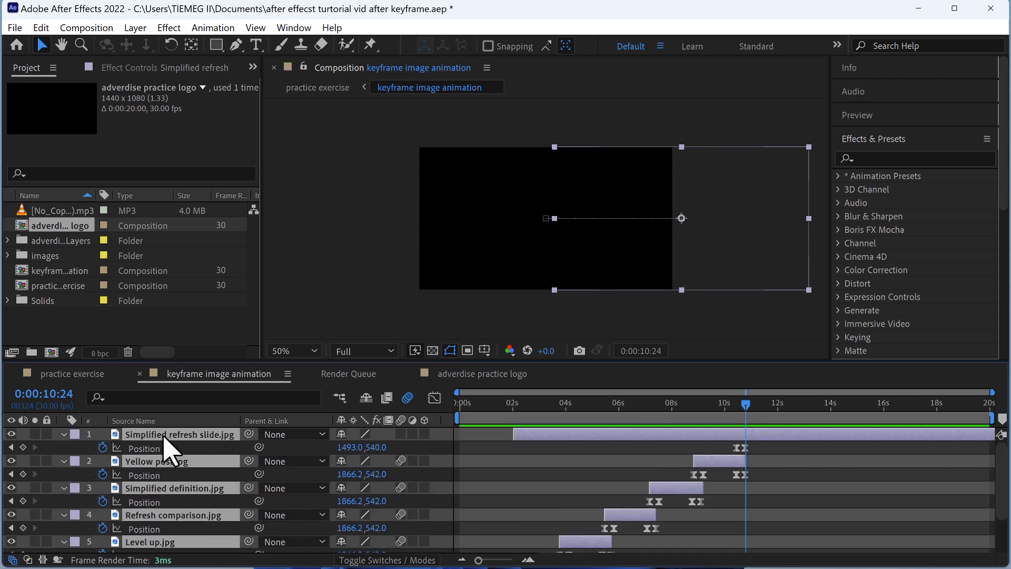
right_click(164, 490)
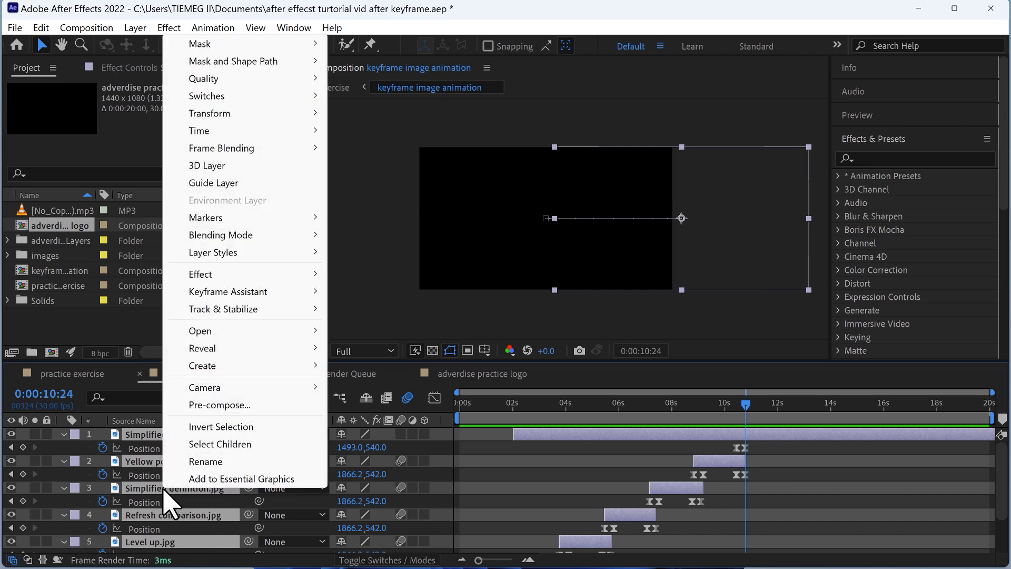
click(217, 406)
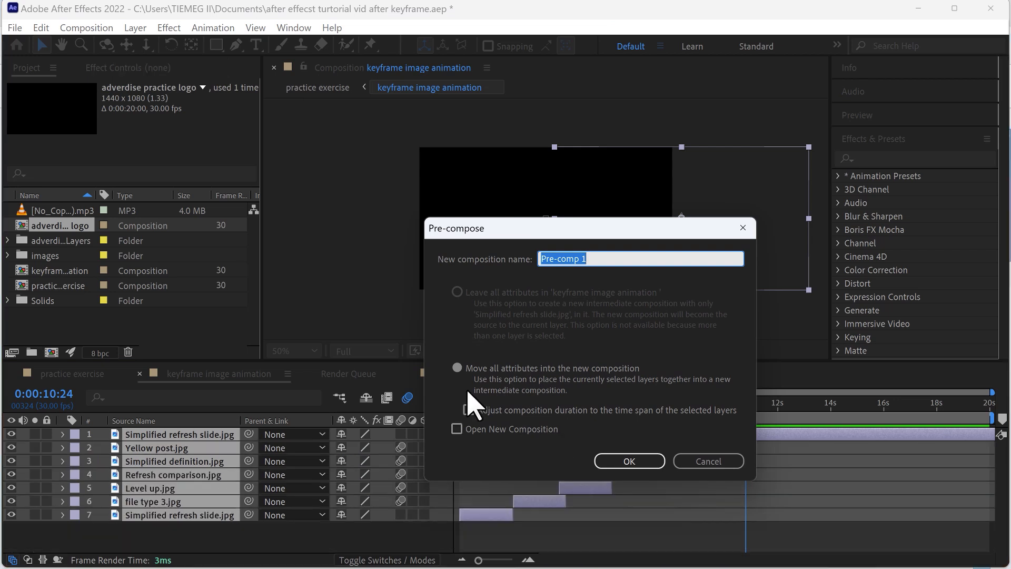
key(BackSpace)
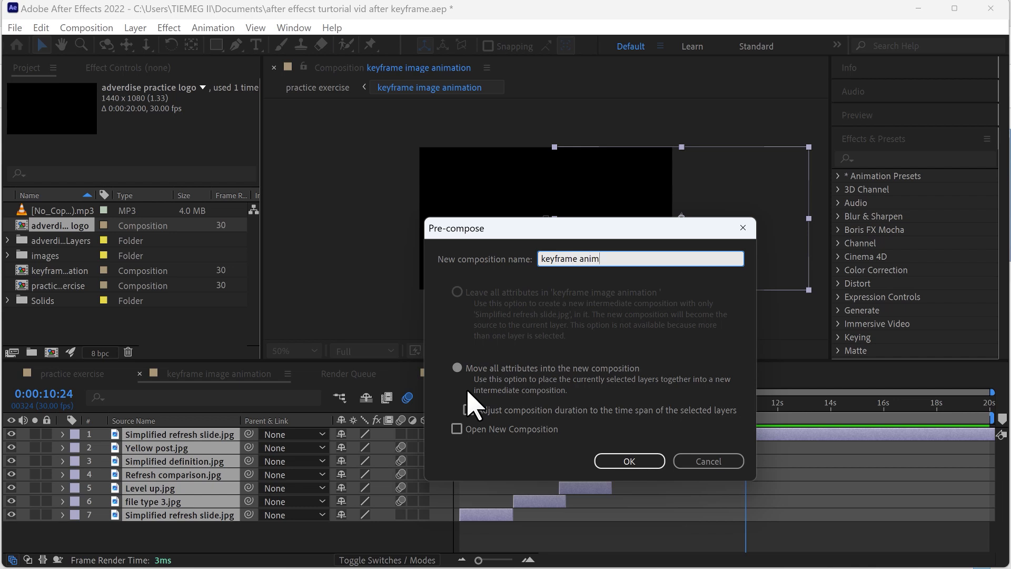
text(keyframe animation)
key(Return)
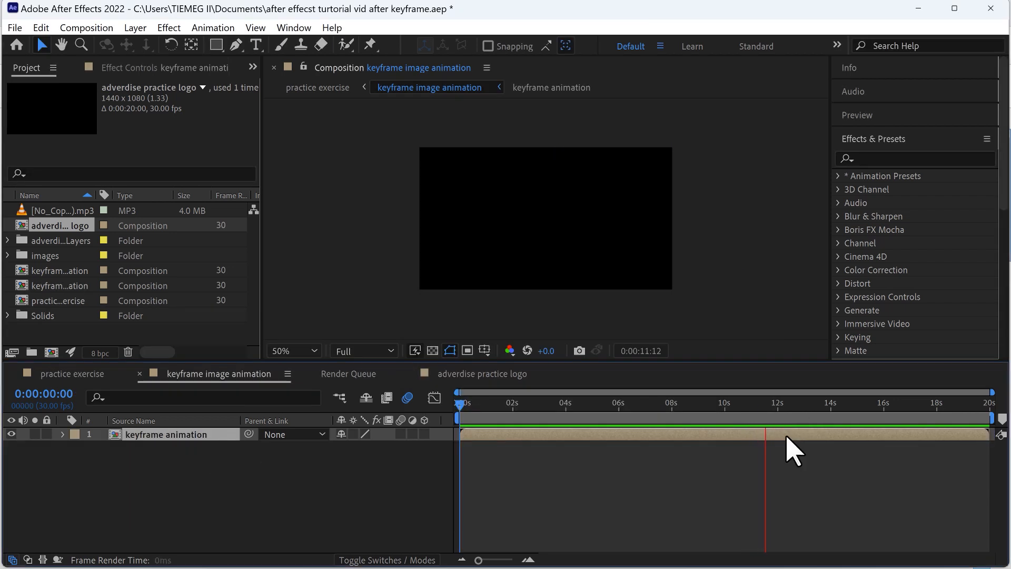
- Trim the keyframe animation layer's out point to 0:00:11:01, just after the final slide-out
drag(769, 405, 754, 406)
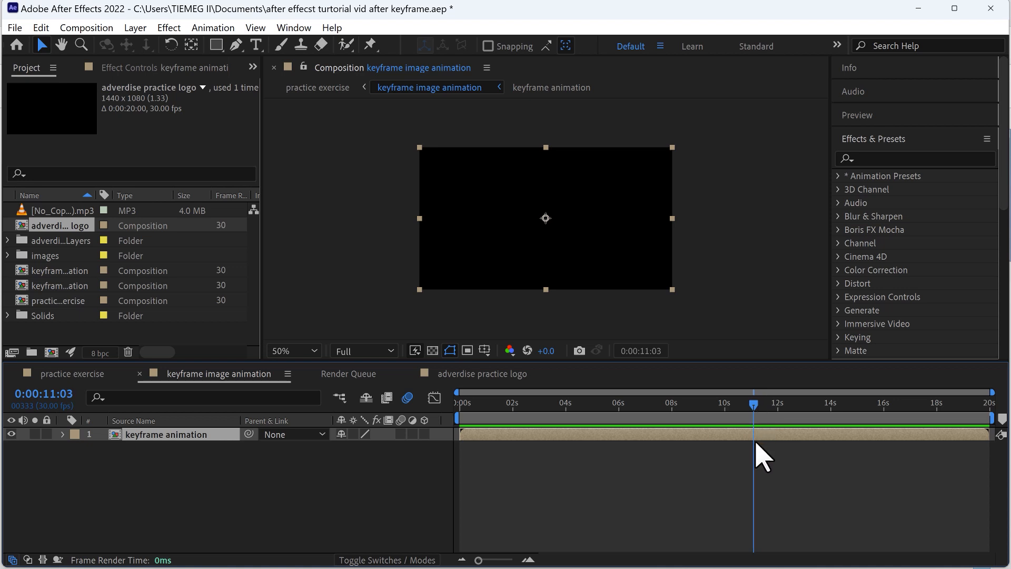
key(=)
key(=)
key(=)
key(-)
key(-)
key(-)
key(-)
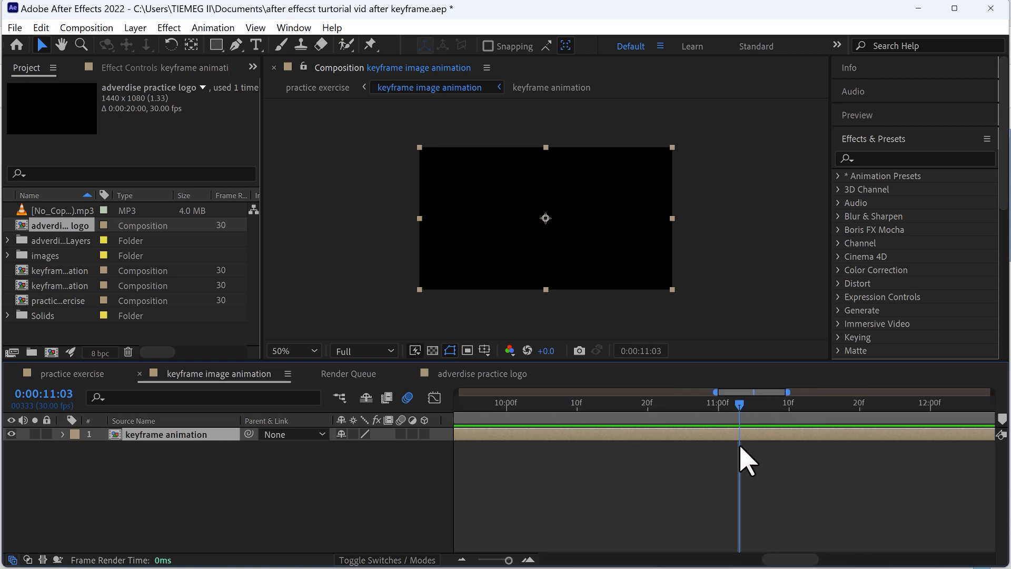
key(=)
drag(753, 404, 751, 406)
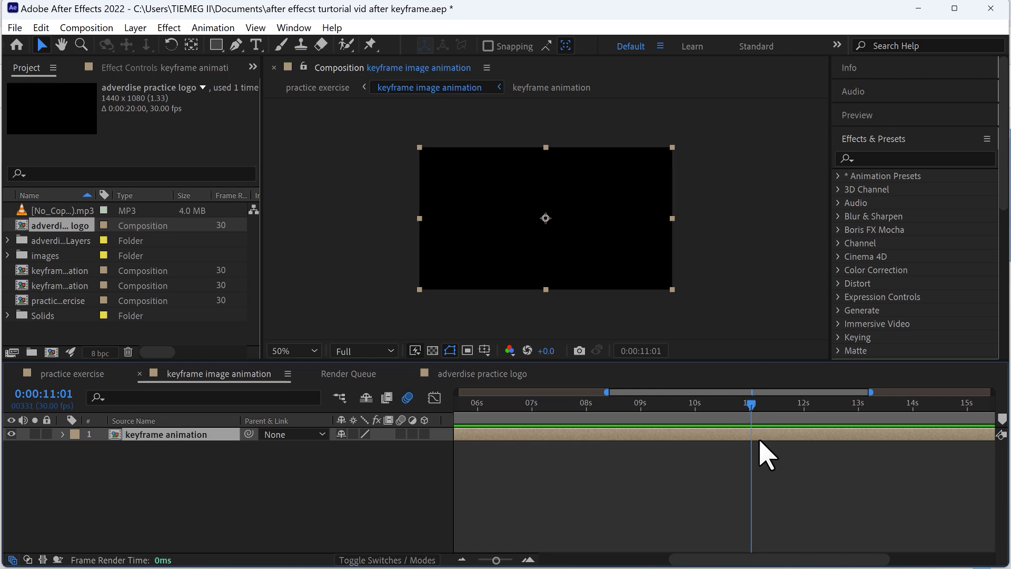
key(alt+bracketright)
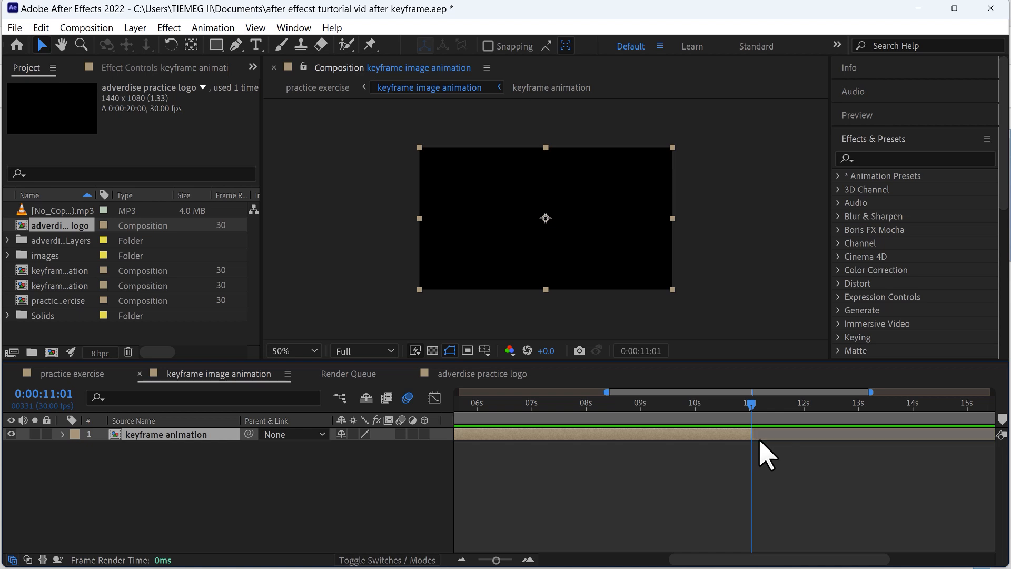
- Add the adverdise practice logo composition below the keyframe animation layer and shift its start to about 9 seconds, overlapping that layer's end
key(space)
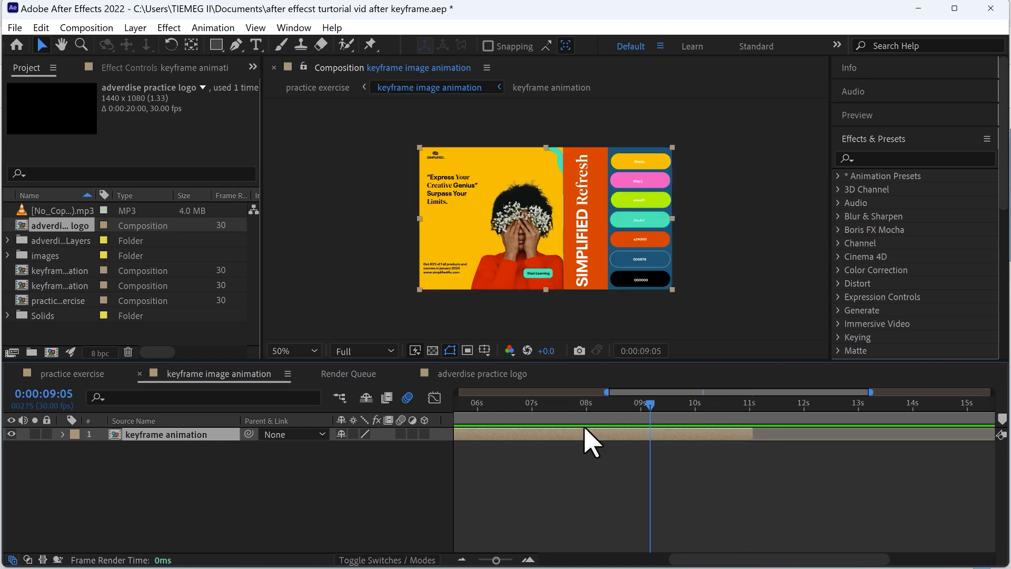
key(space)
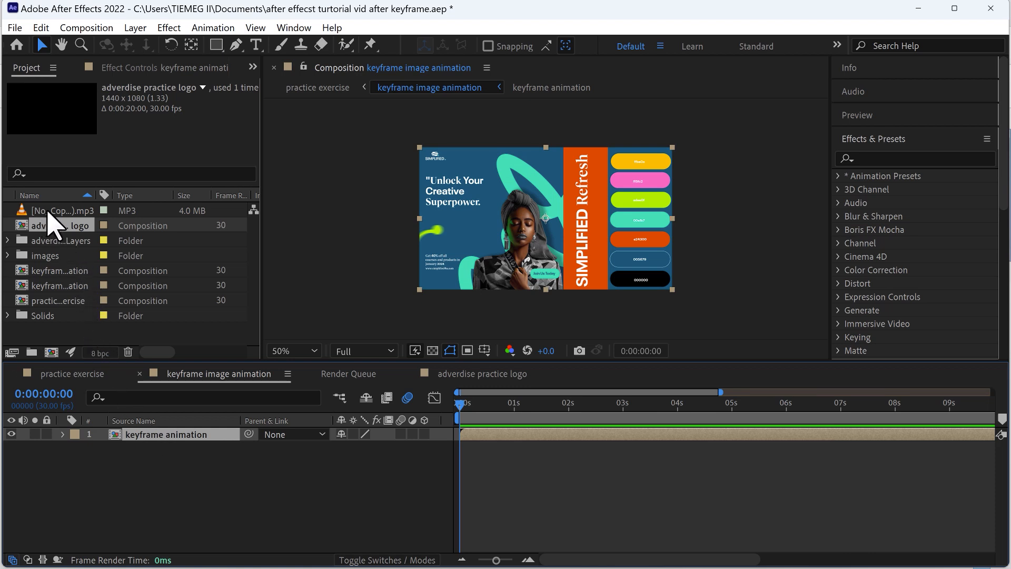
click(33, 230)
drag(38, 233, 211, 468)
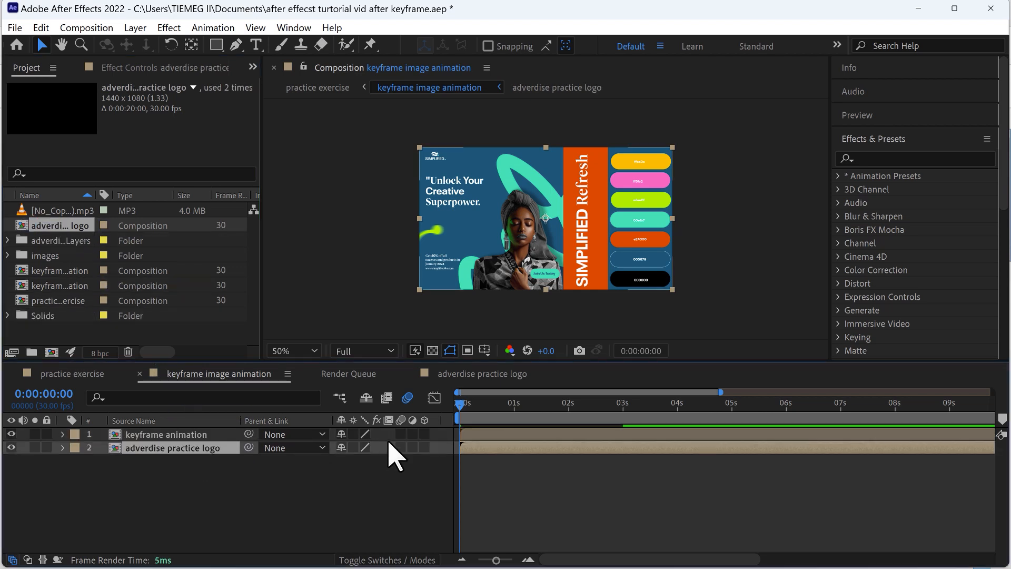
key(minus)
drag(474, 448, 723, 435)
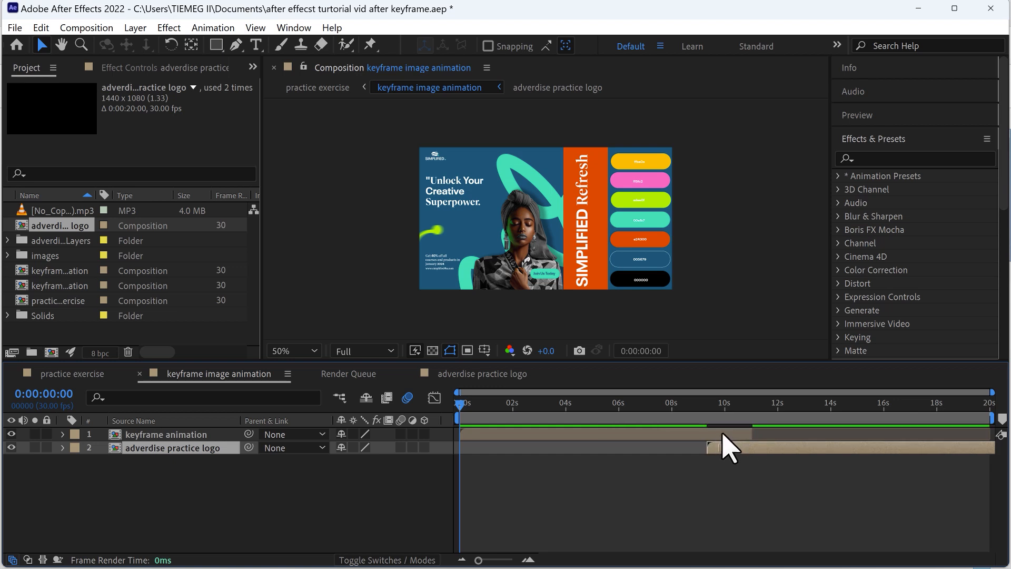
- Open the adverdise practice logo composition and identify which logo parts belong to the top, bottom, middle and green dot layers
double_click(789, 451)
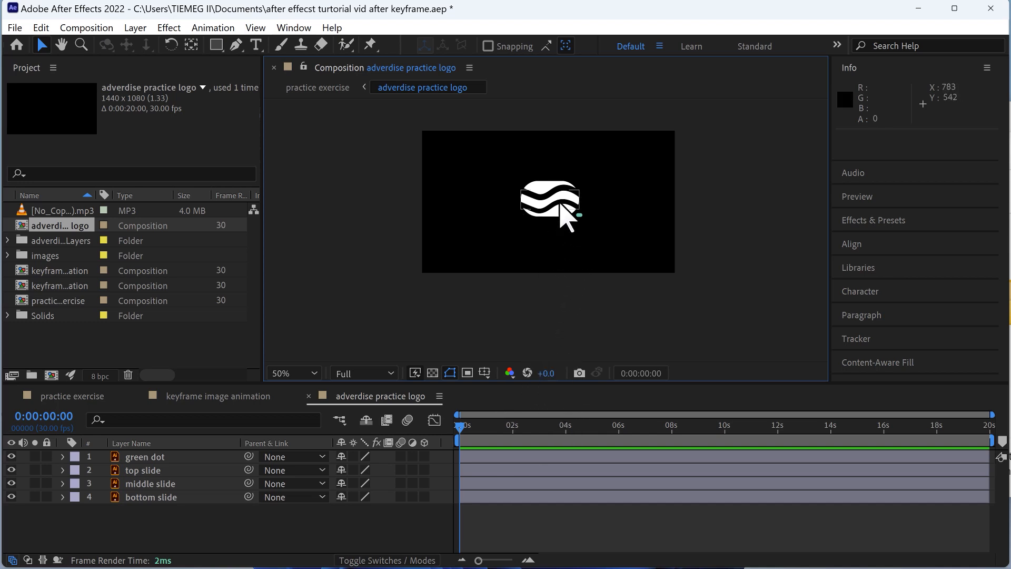
click(550, 186)
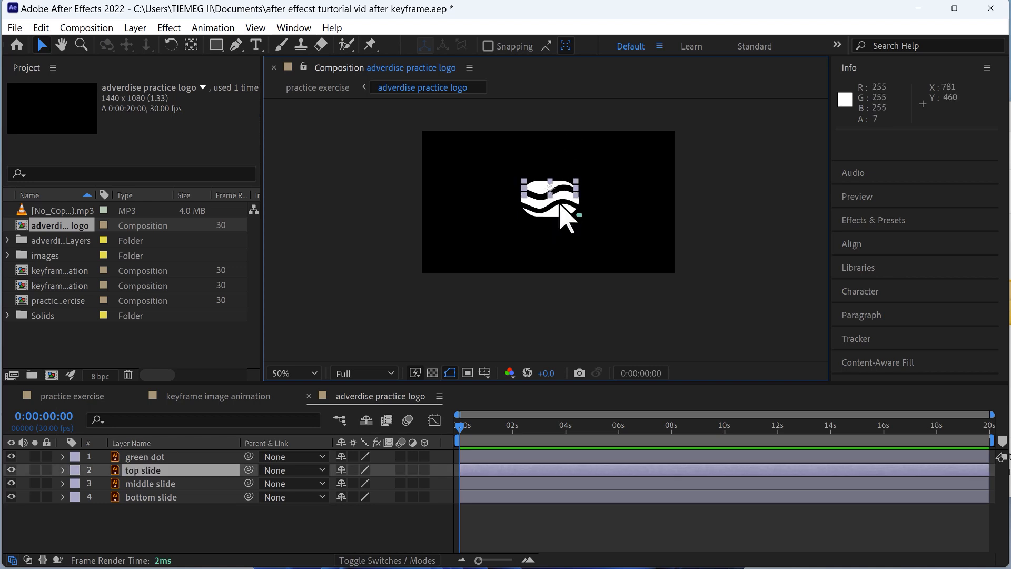
click(558, 214)
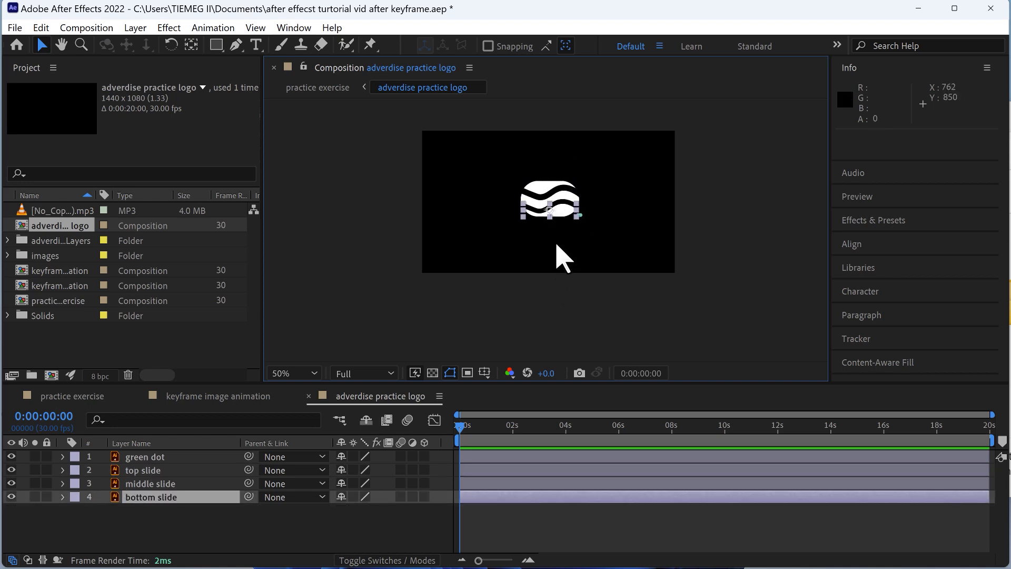
click(566, 197)
click(562, 203)
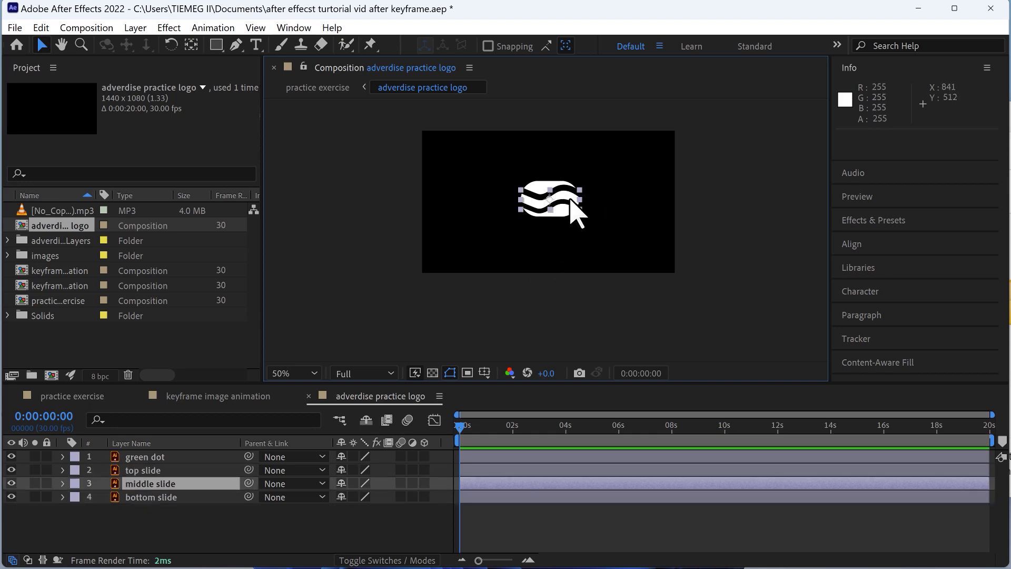
click(577, 214)
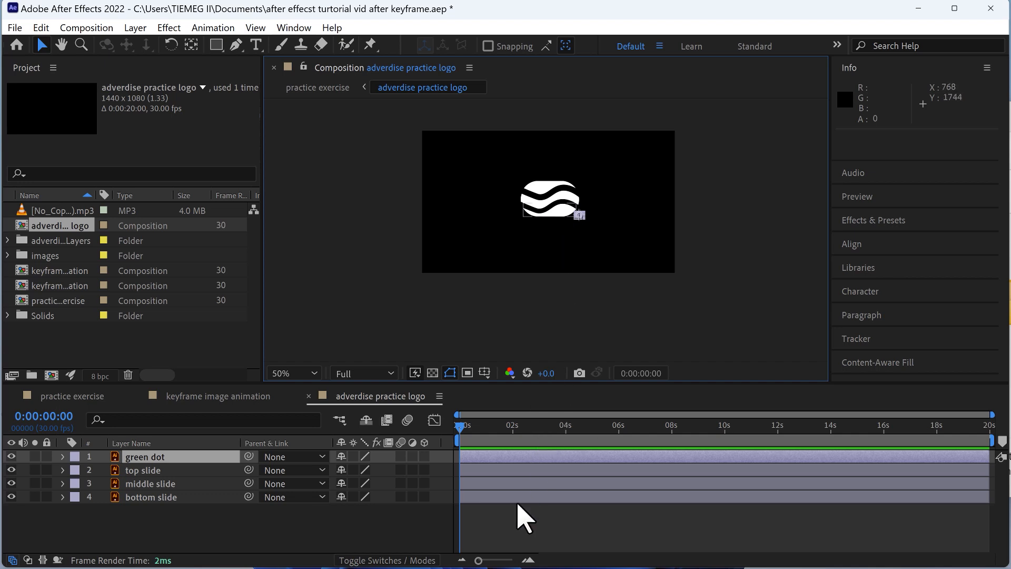
- Keyframe the top slide's Position to move from above the frame, Y -47.8 at 0:00:00:00, to its original place at 0:00:00:10
click(549, 199)
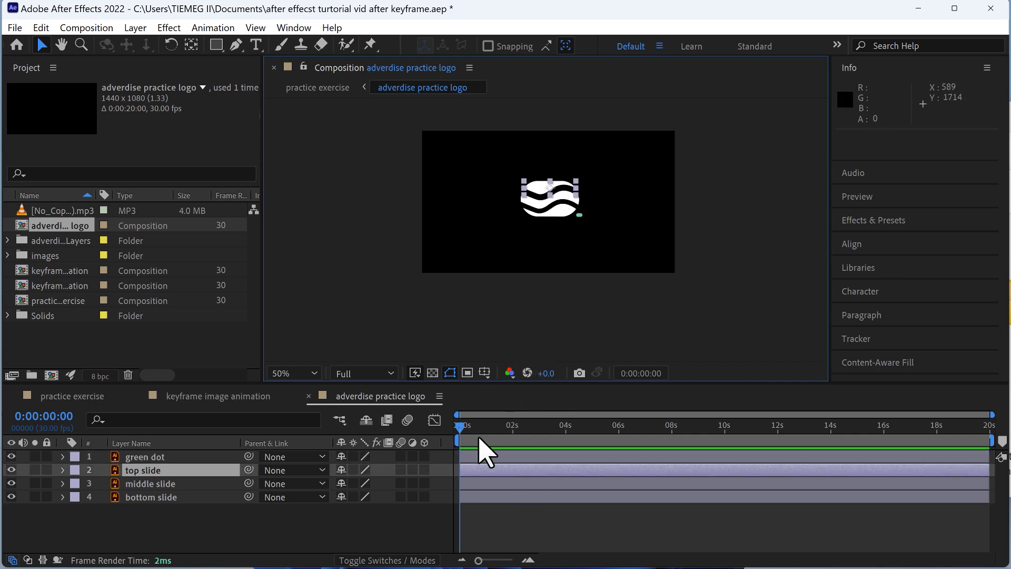
key(p)
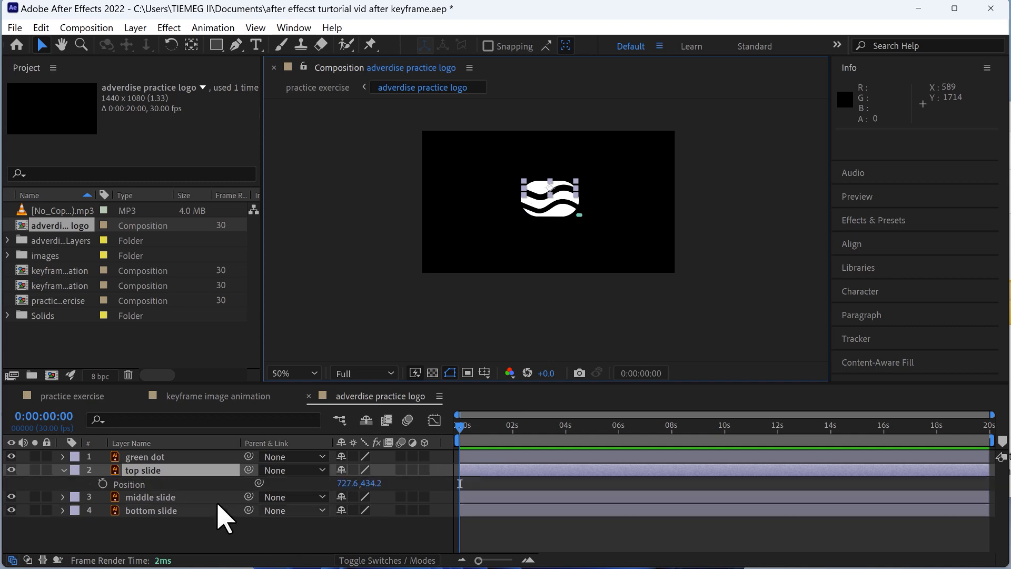
click(99, 480)
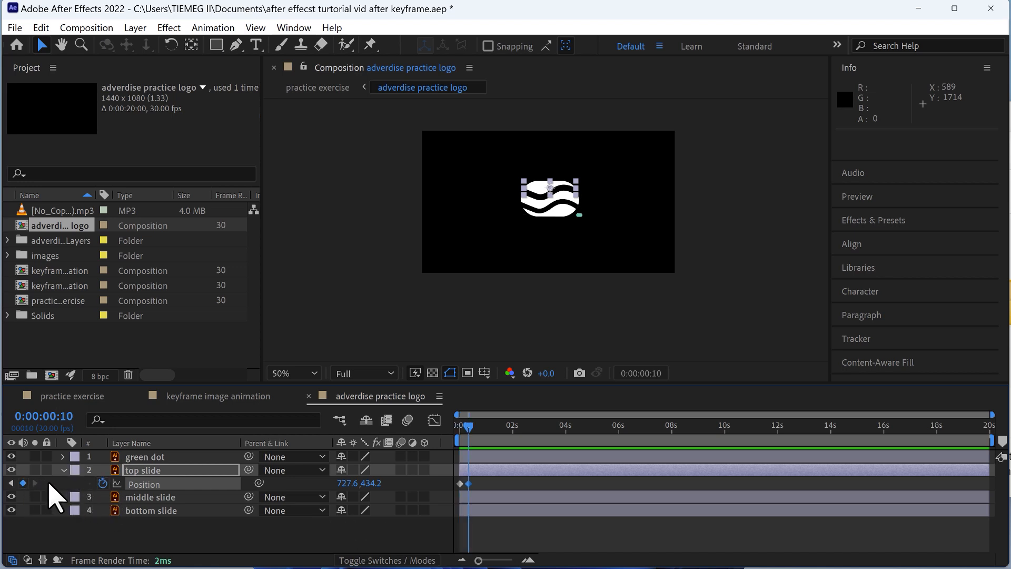
click(12, 483)
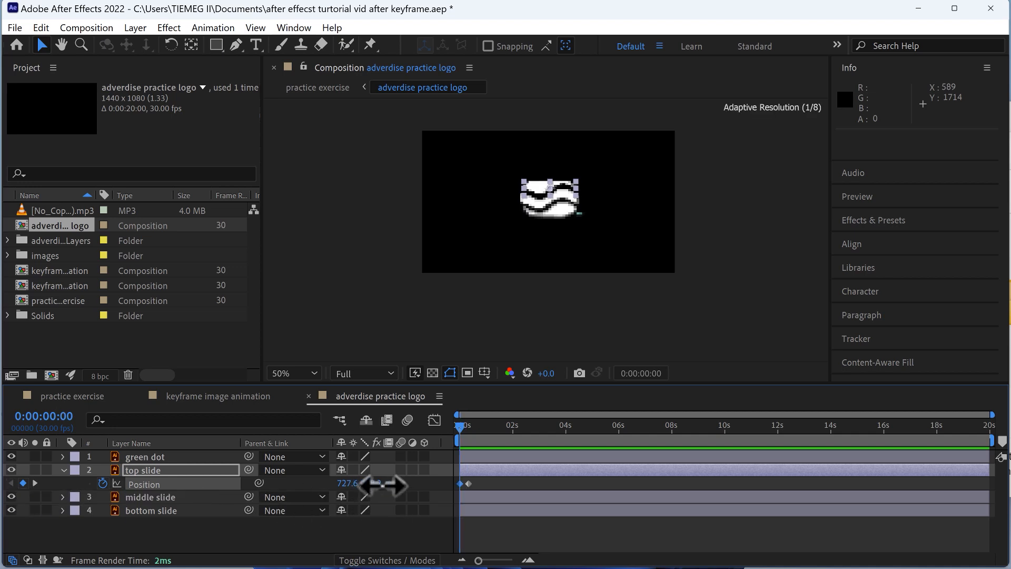
drag(383, 484, 12, 475)
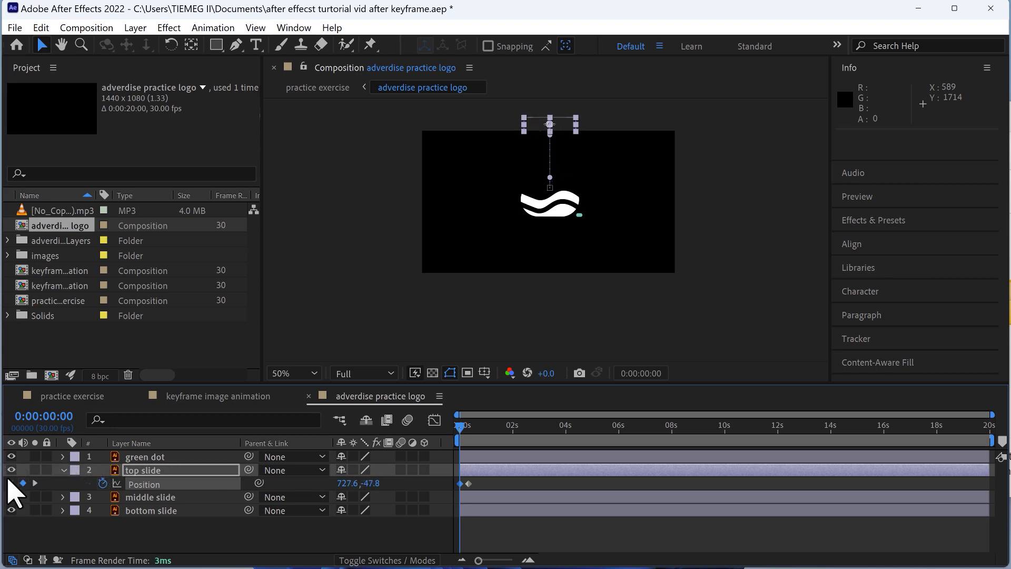
- Apply Easy Ease to both Position keyframes of the top slide and play the animation from the start
drag(482, 481, 453, 492)
key(F9)
key(space)
click(483, 425)
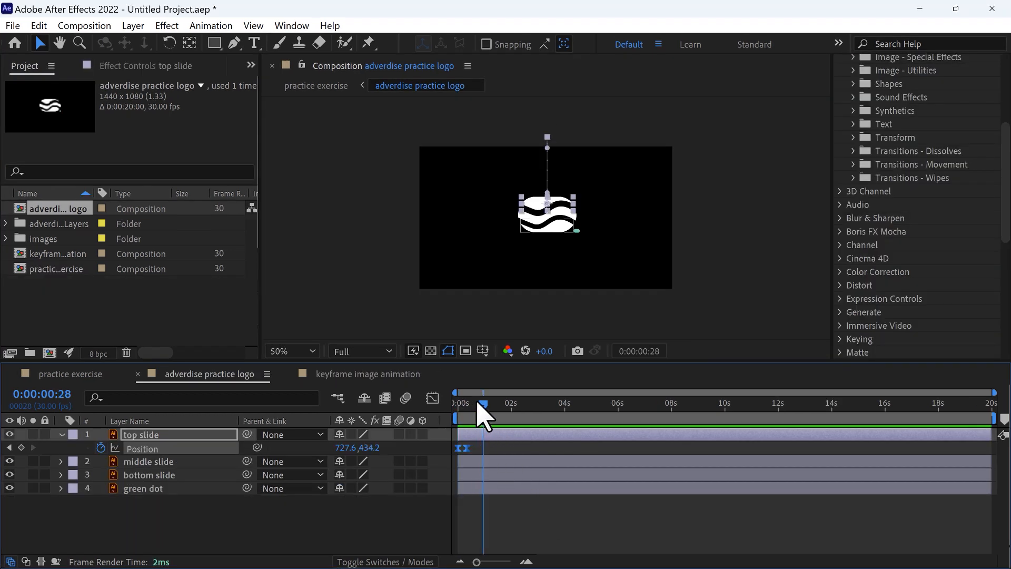
drag(482, 416, 462, 414)
key(space)
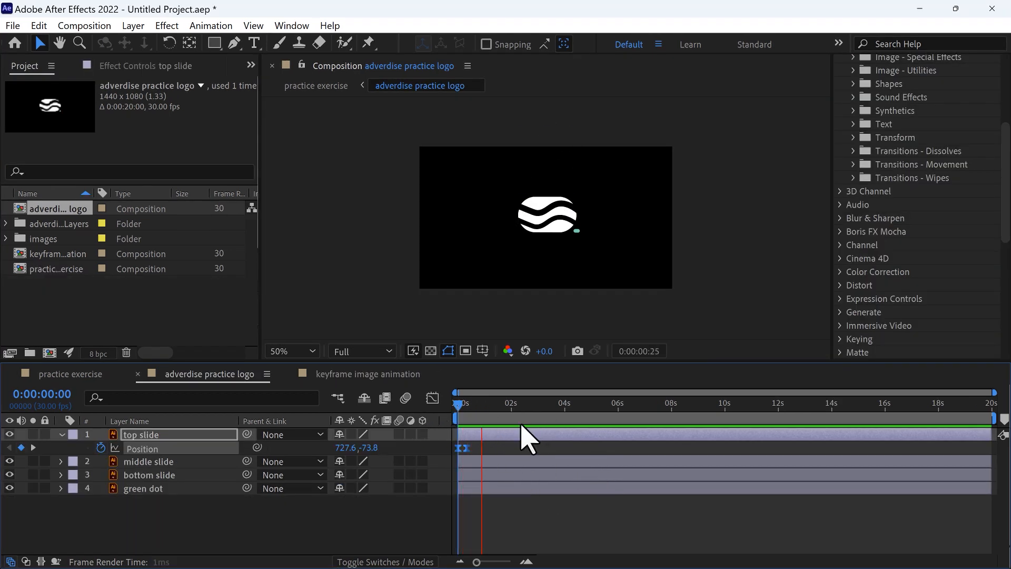
- Keyframe the bottom slide's Position to move from below the frame, Y 1132.1 at 0:00:00:00, to its original place at 0:00:00:10
click(211, 474)
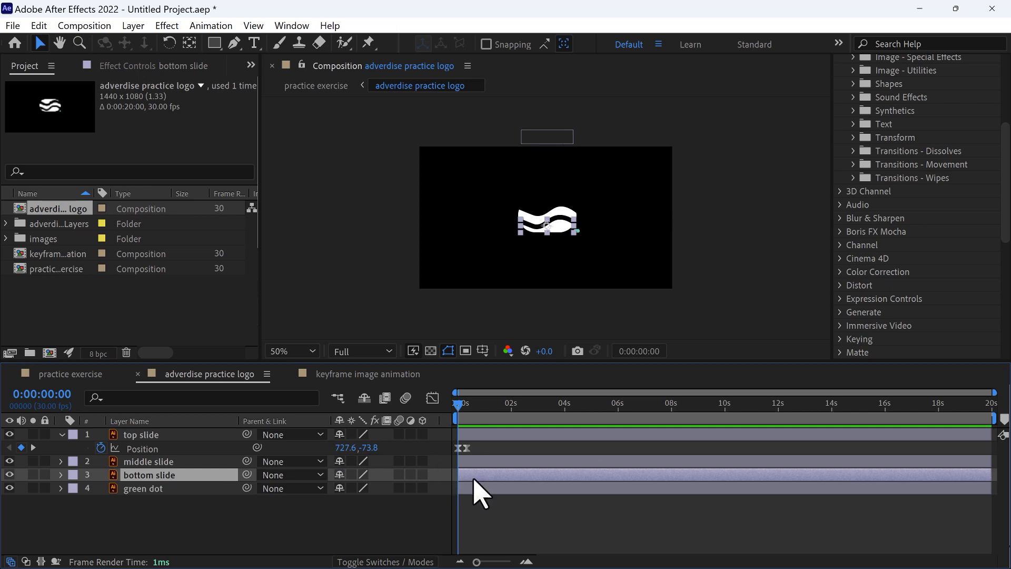
key(p)
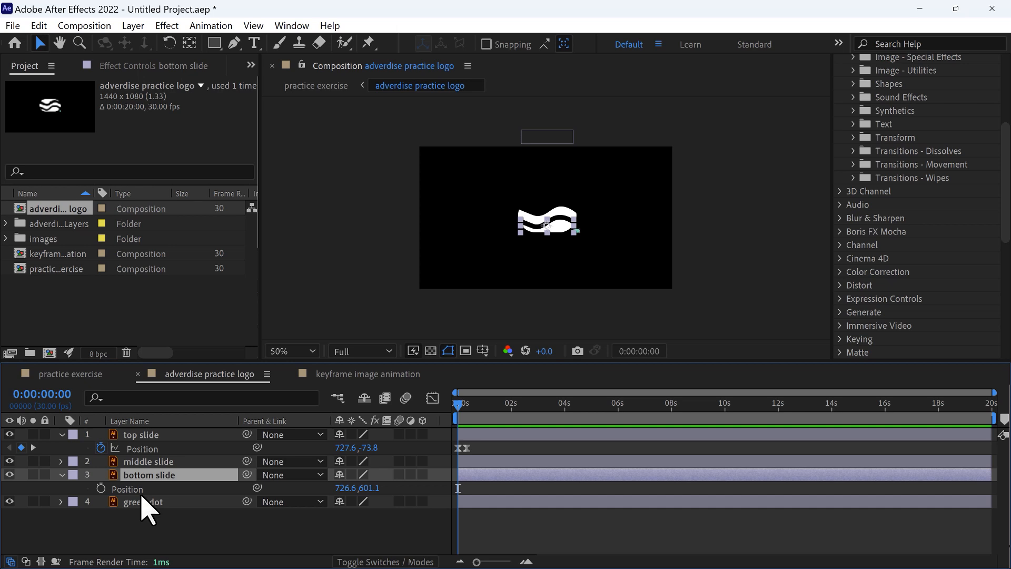
click(61, 475)
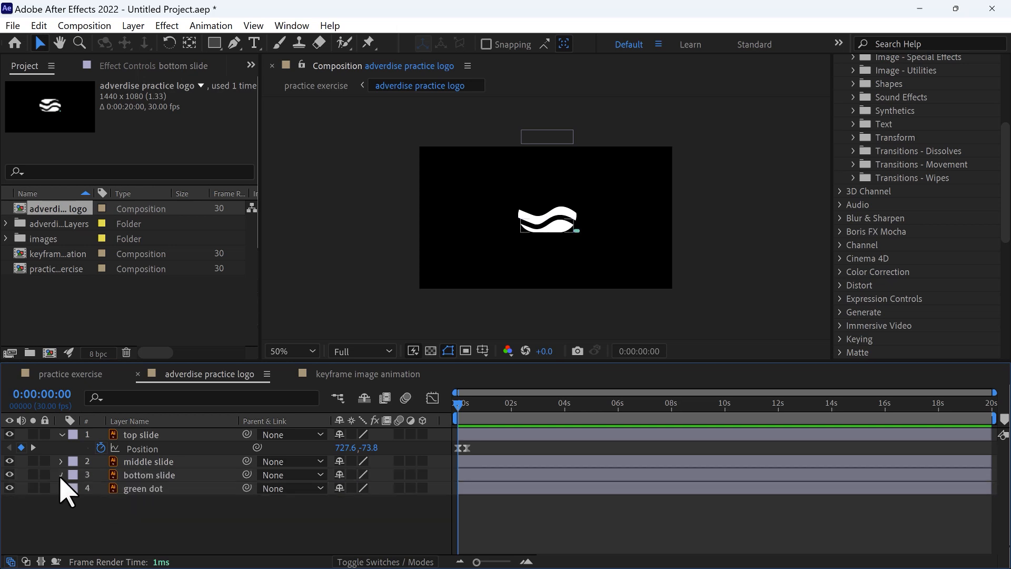
click(61, 475)
scroll(143, 508, down, 1)
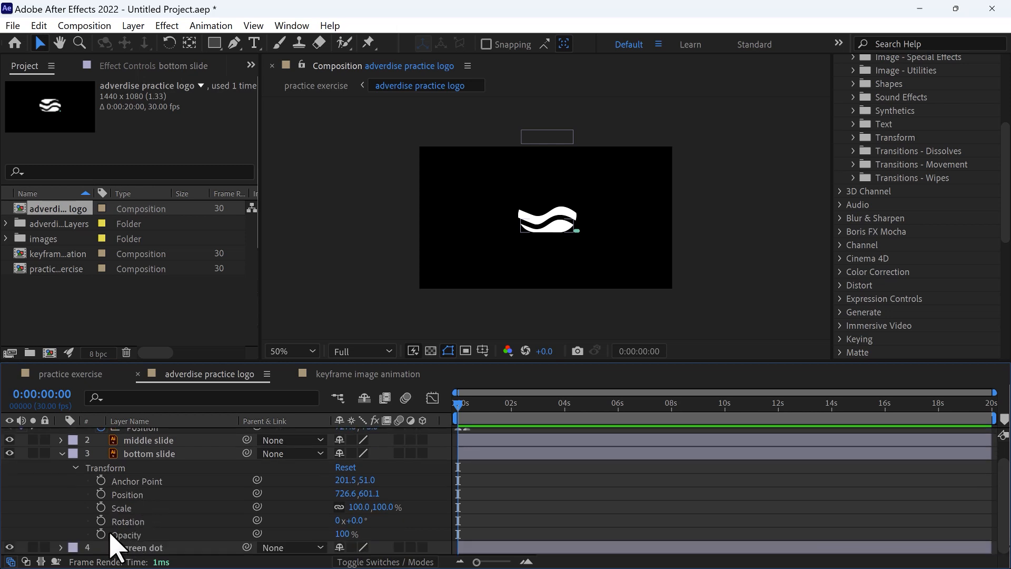
click(100, 494)
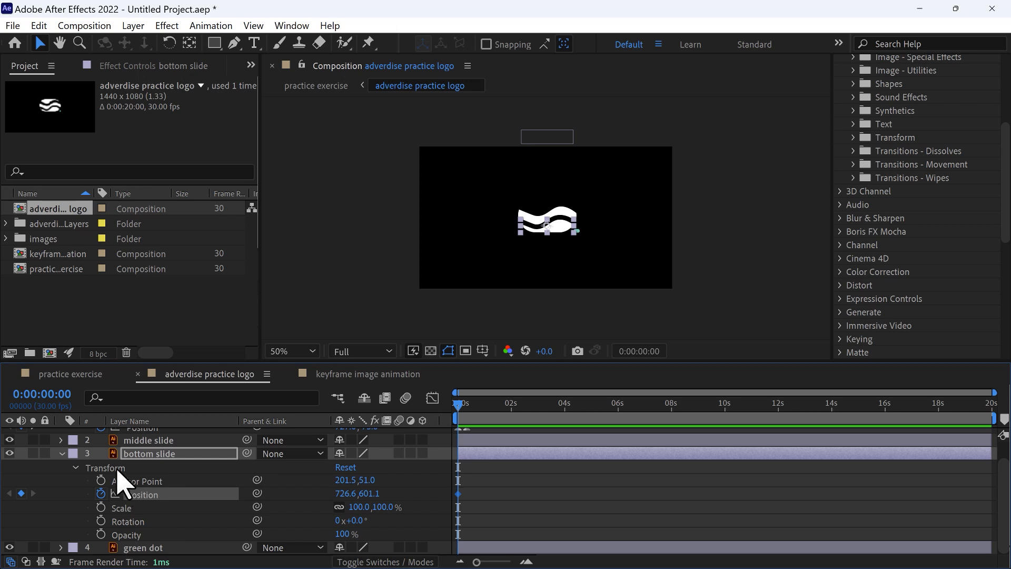
key(u)
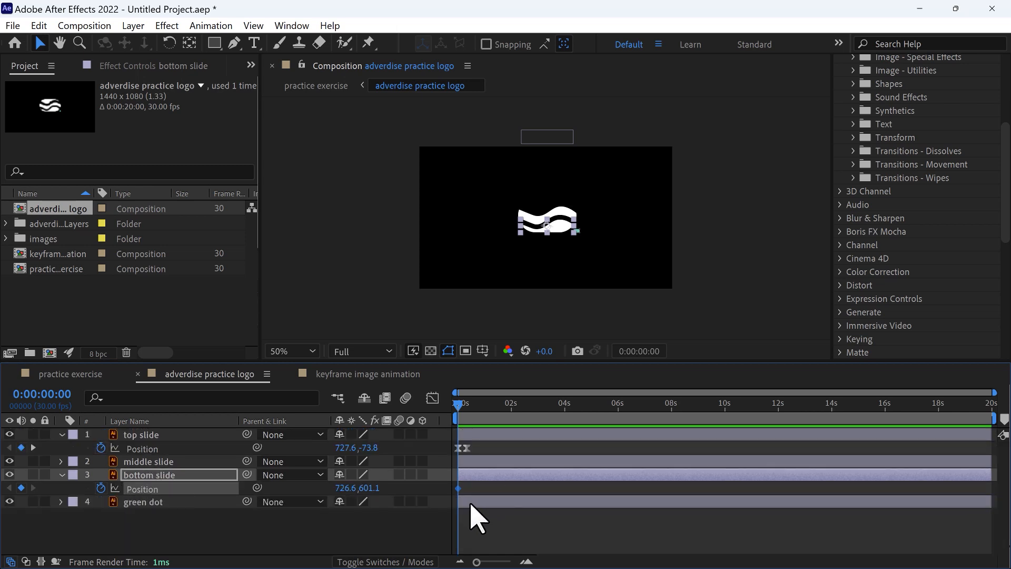
key(shift+Page_Down)
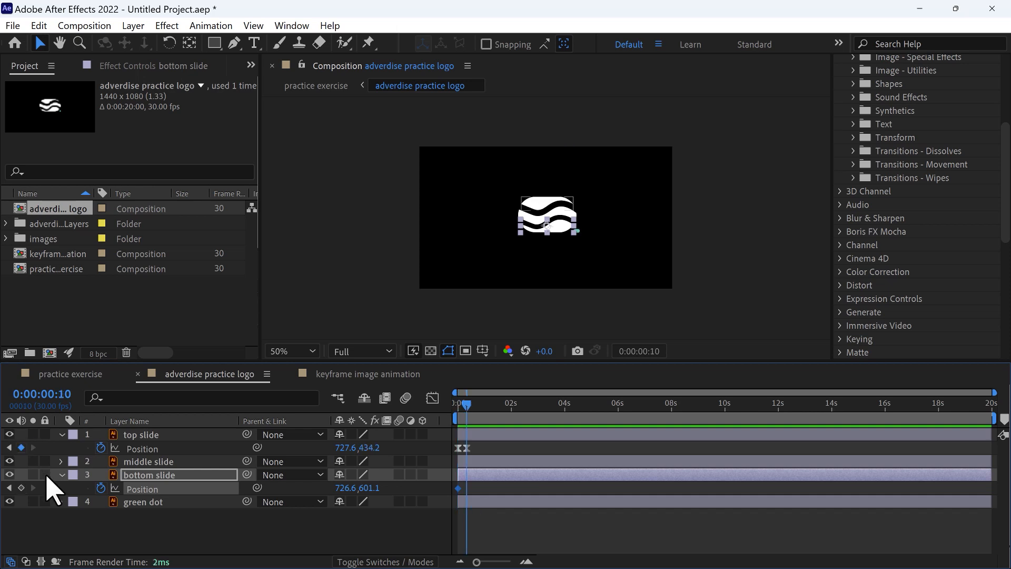
click(9, 488)
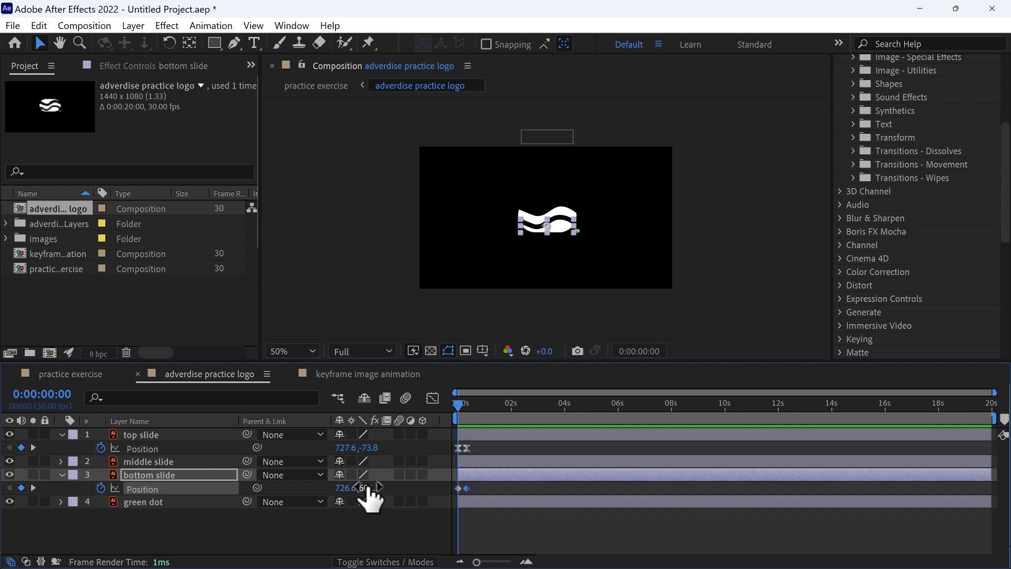
drag(368, 488, 819, 454)
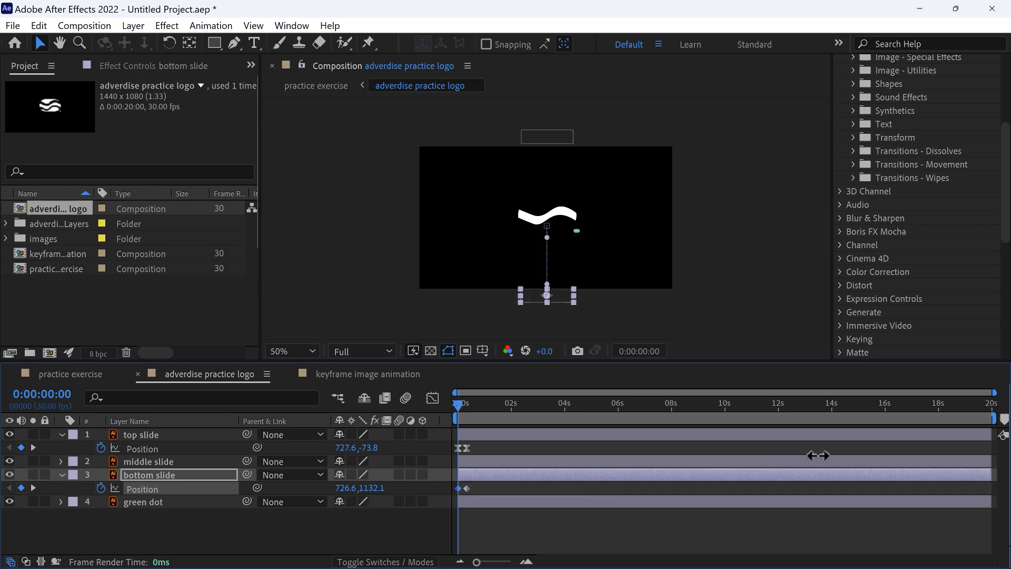
- Apply Easy Ease to both Position keyframes of the bottom slide and play the logo animation
mouse_move(480, 483)
mouse_down()
mouse_move(456, 495)
mouse_move(461, 489)
mouse_up()
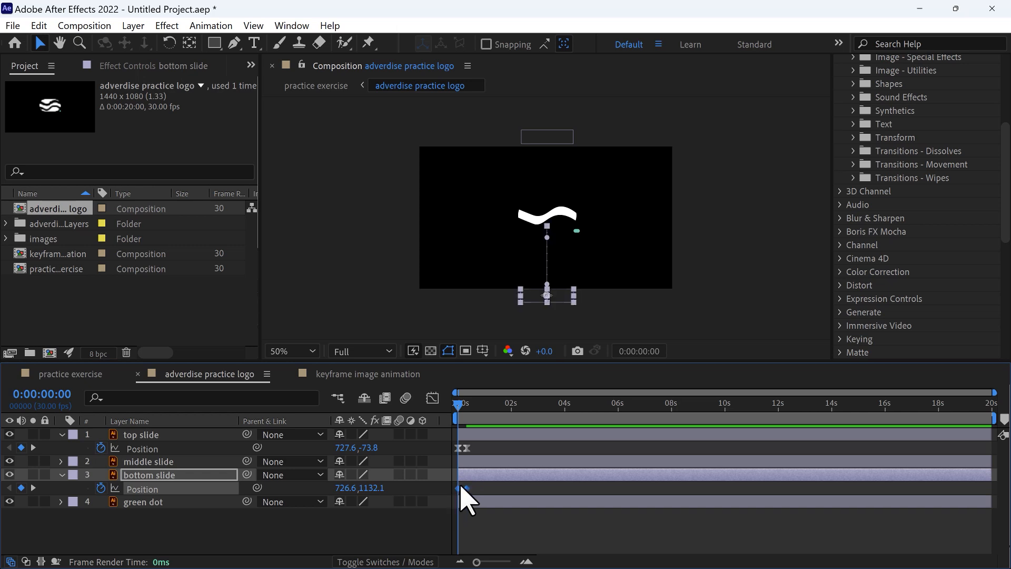
right_click(465, 488)
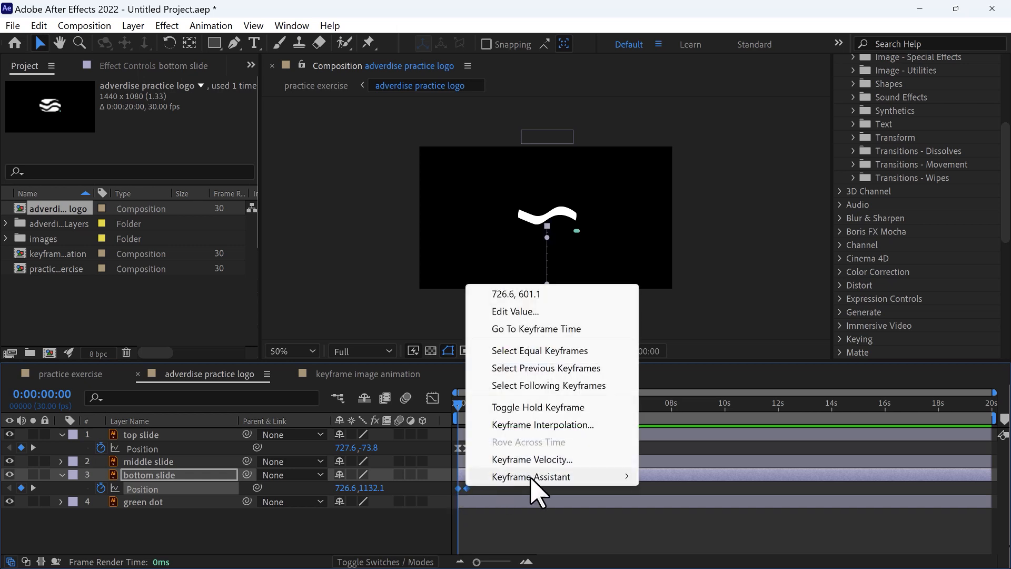
mouse_move(531, 477)
click(691, 375)
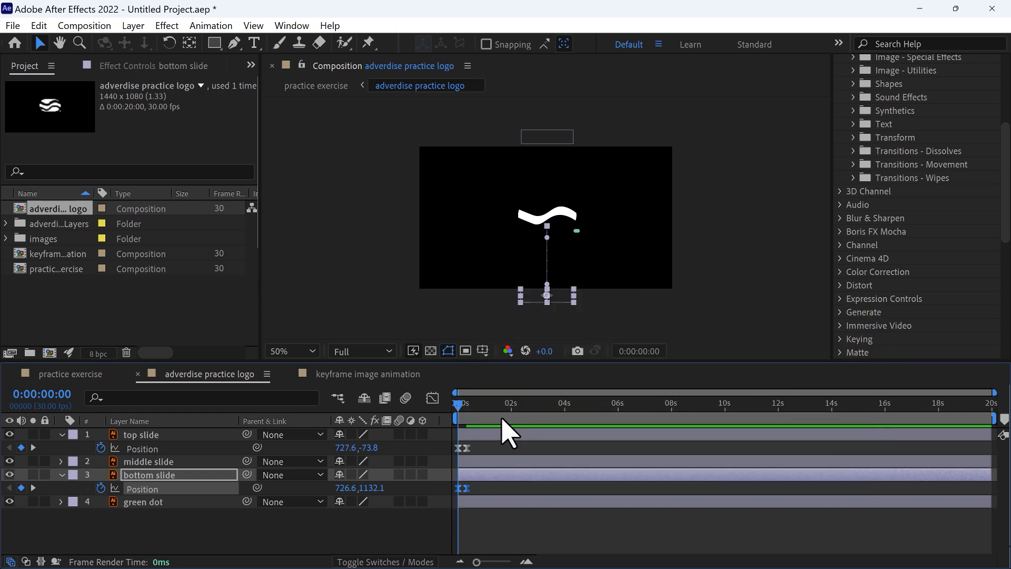
key(space)
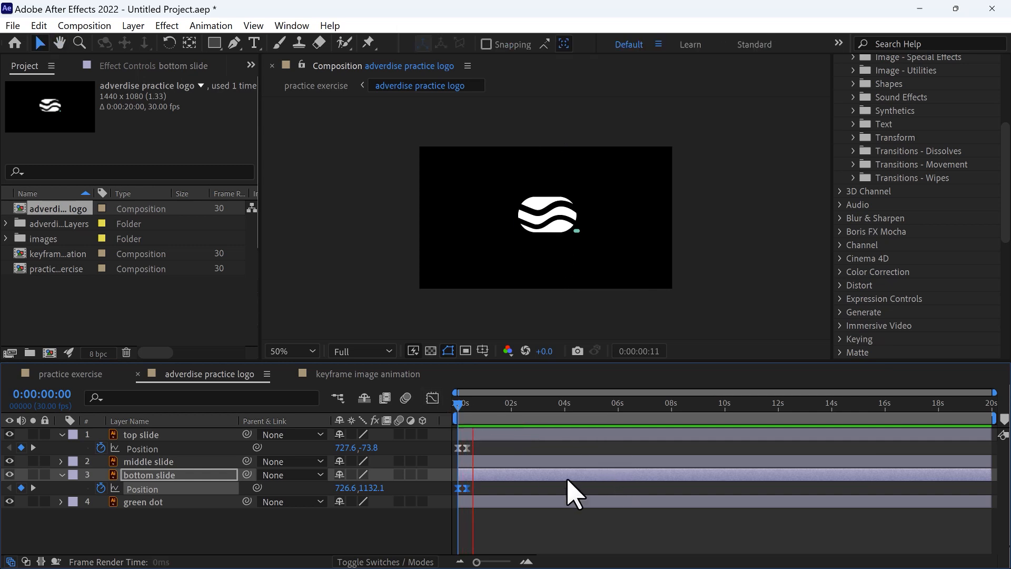
key(space)
key(space)
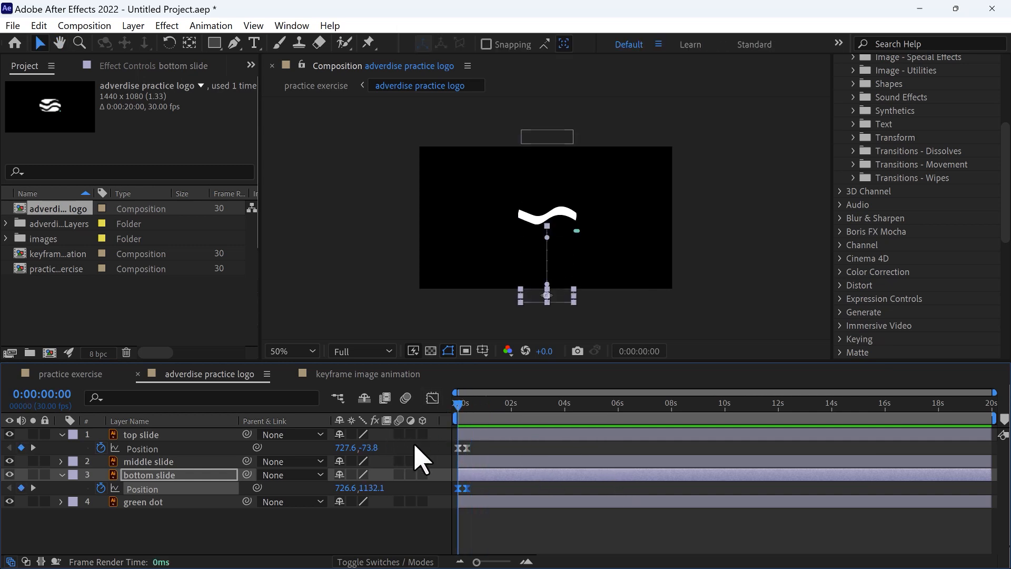
- Keyframe the middle slide's Scale to grow from 0% at 0:00:00:00 to 100% at 0:00:00:10
click(467, 461)
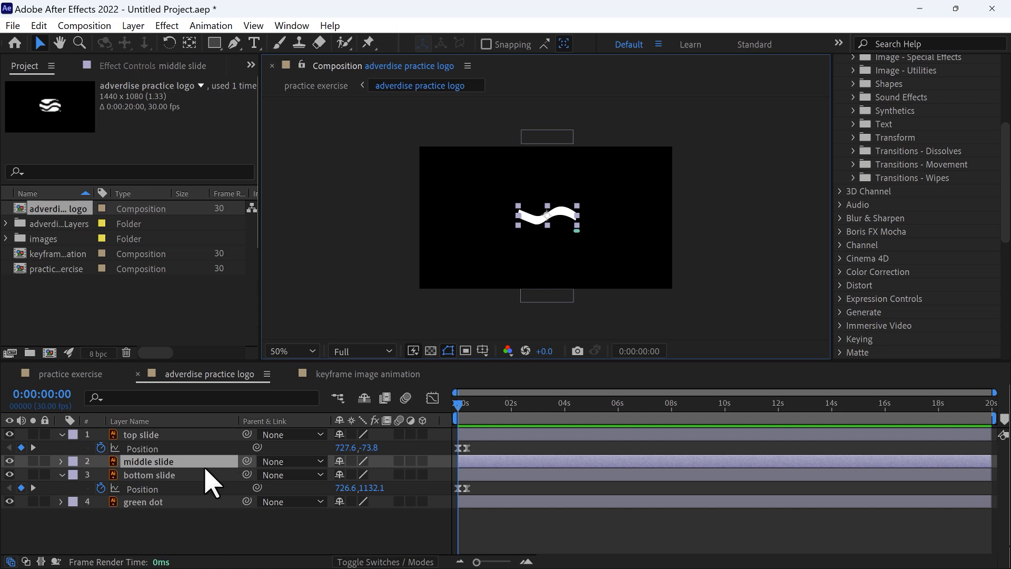
key(s)
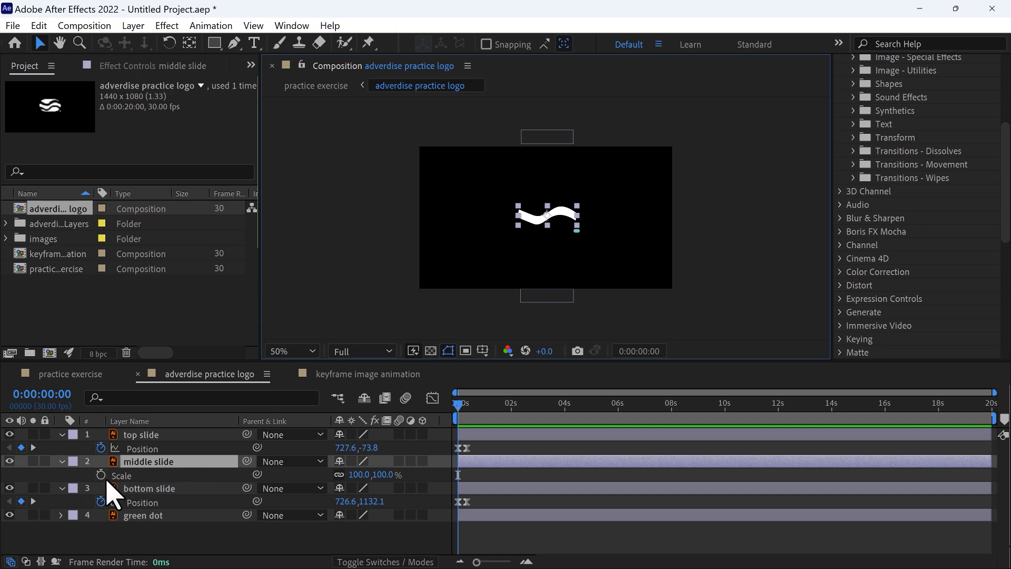
click(134, 475)
key(shift+Page_Down)
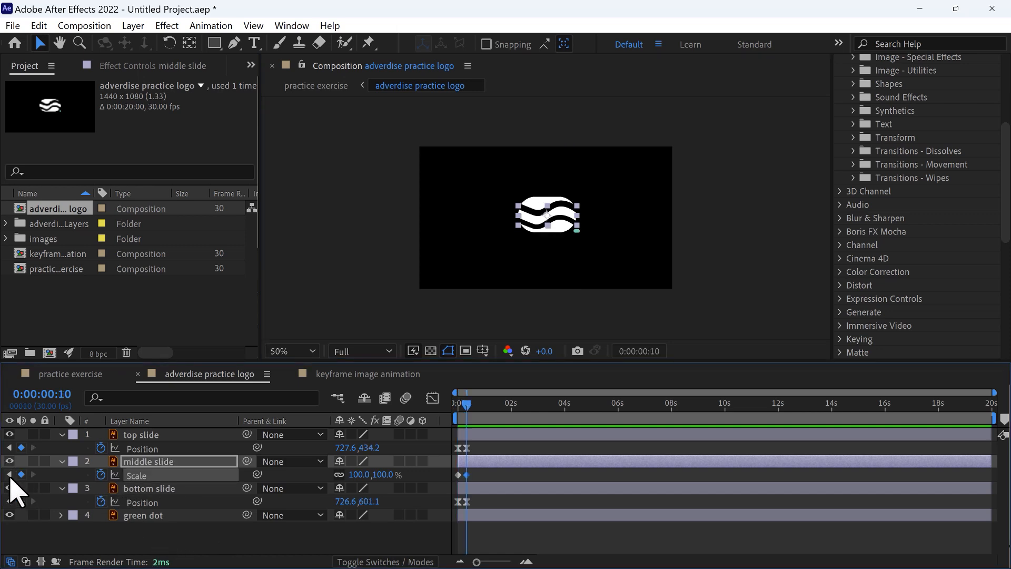
click(9, 473)
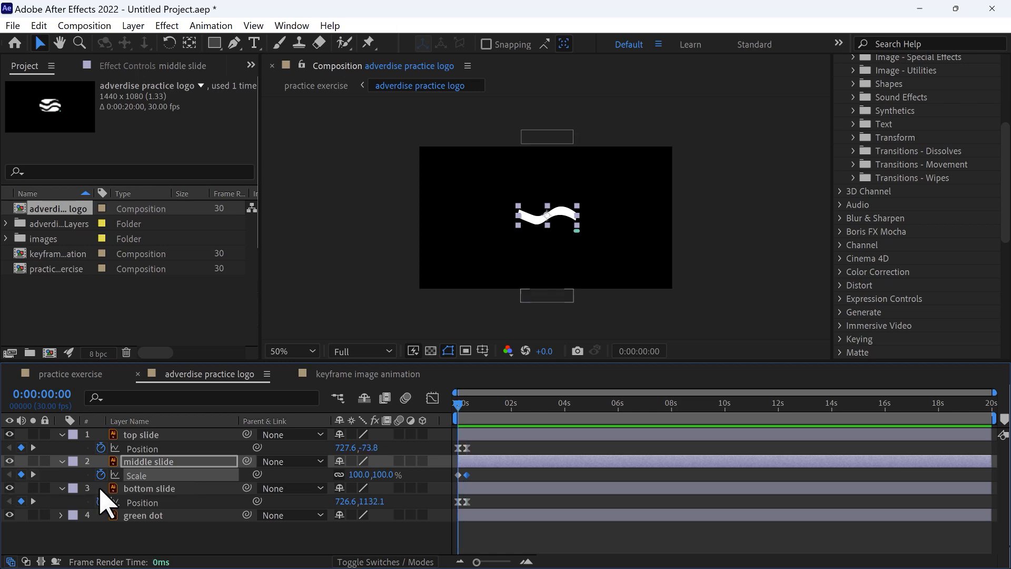
drag(363, 475, 299, 484)
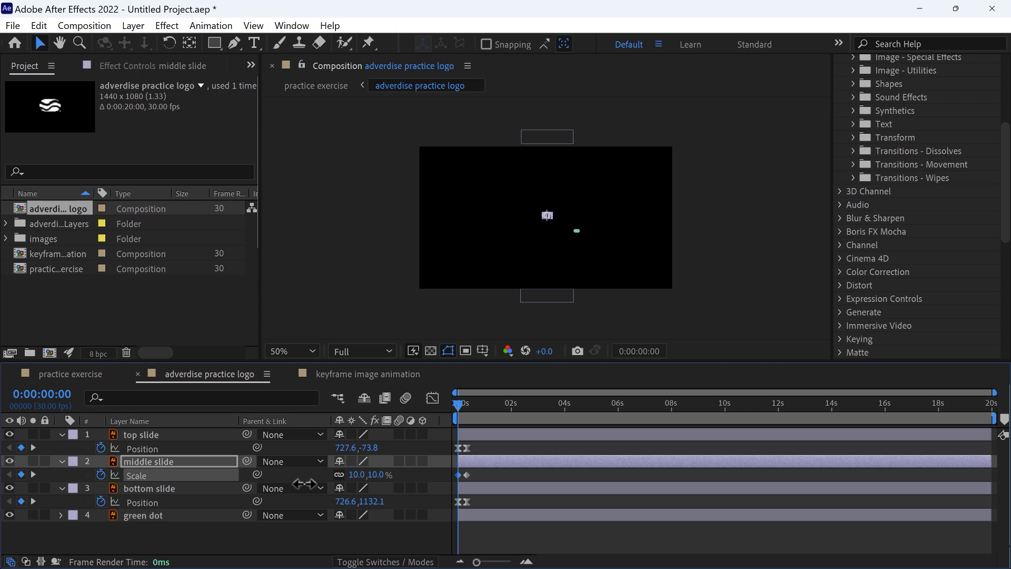
click(361, 476)
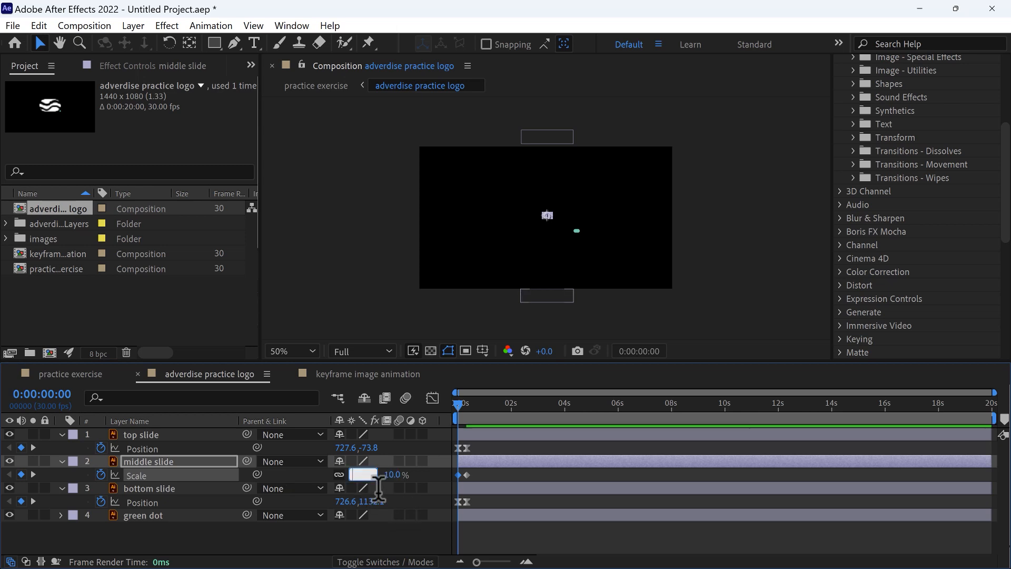
text(0)
click(316, 548)
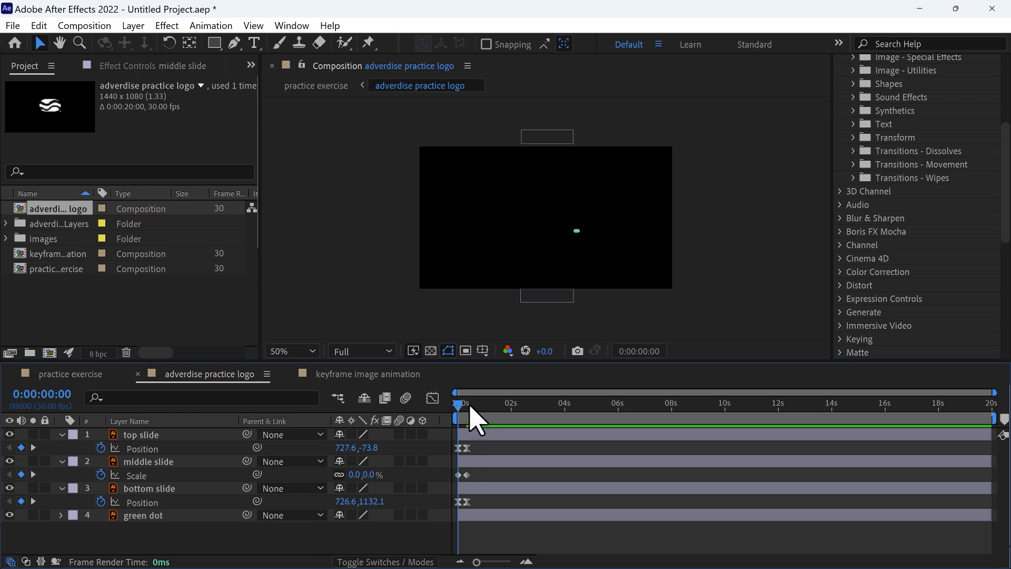
- Apply Easy Ease to both Scale keyframes of the middle slide and return to the start of the timeline
drag(458, 405, 468, 414)
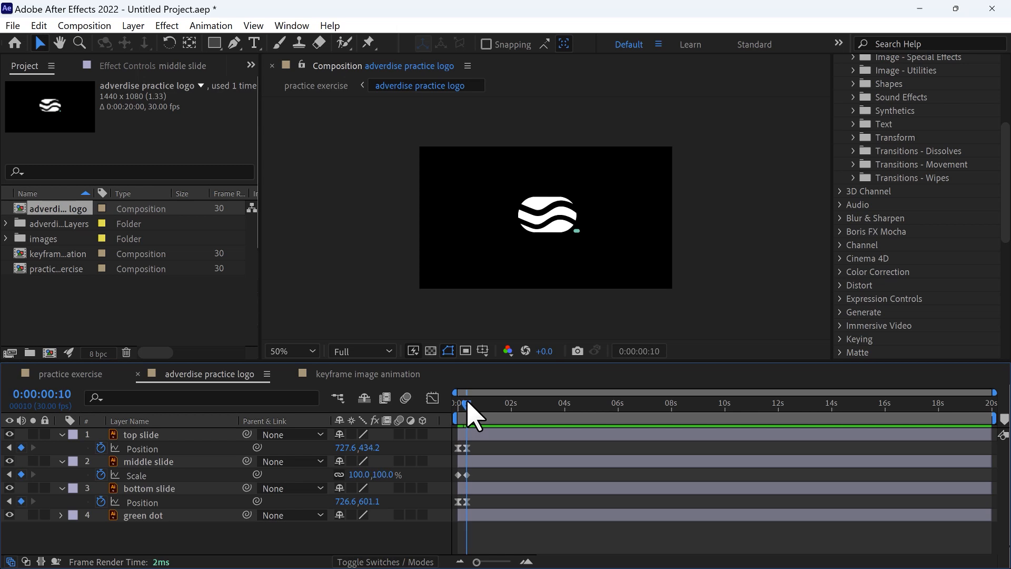
drag(483, 469, 454, 476)
right_click(464, 474)
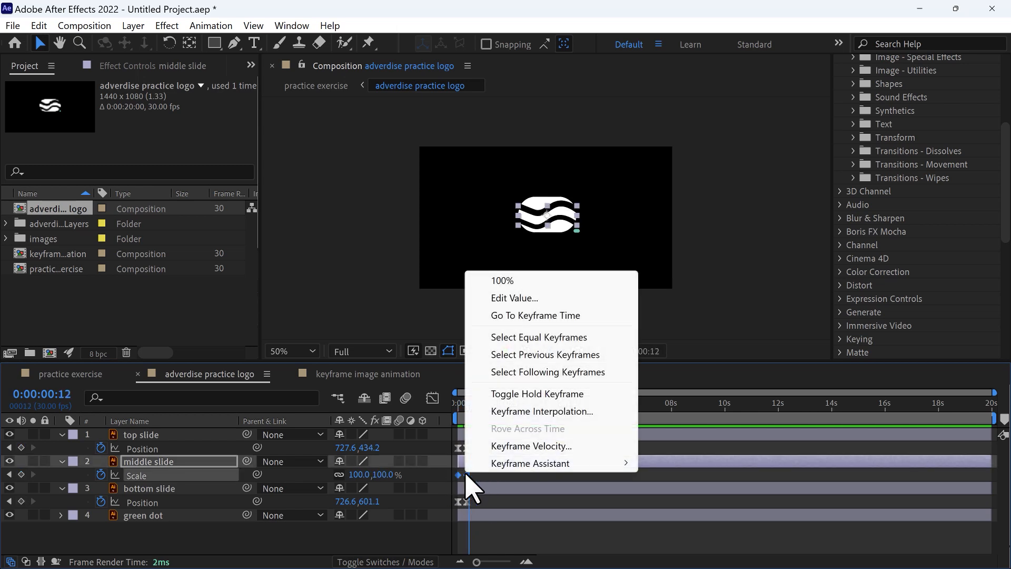
mouse_move(506, 464)
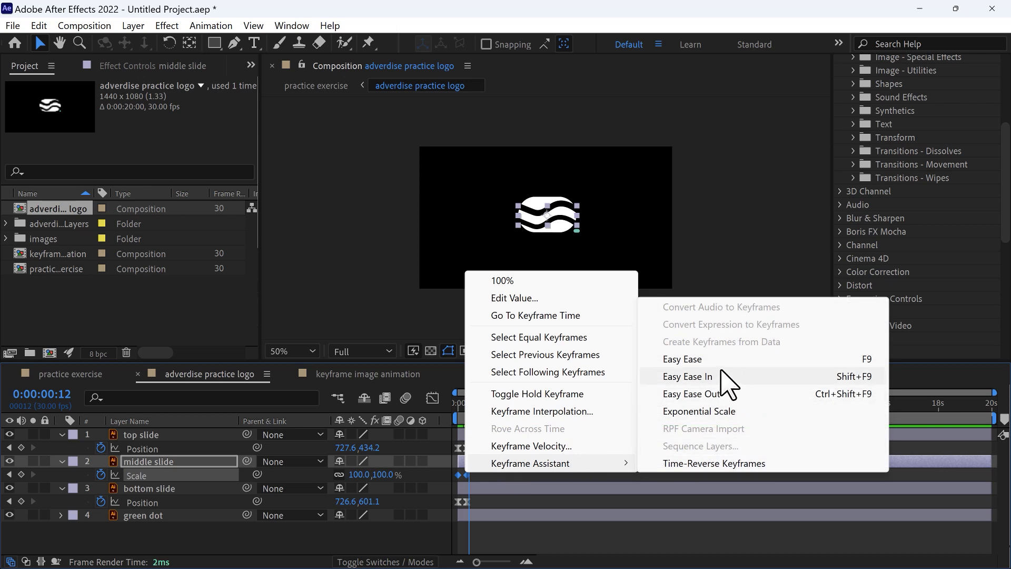
click(685, 360)
drag(473, 405, 449, 427)
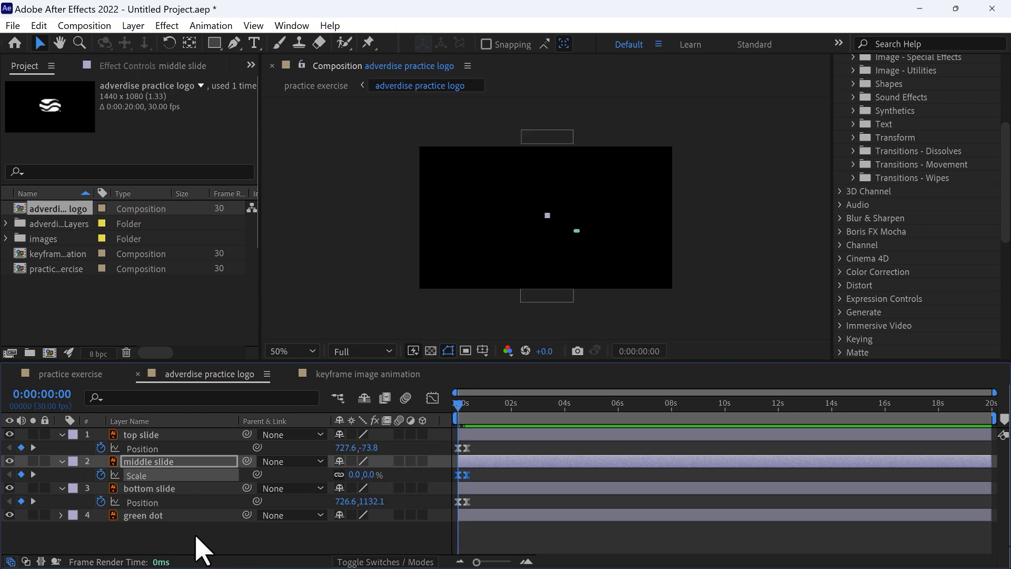
click(203, 551)
- Keyframe the middle slide's Rotation to turn from 0° at 0:00:00:00 to 360° at 0:00:00:10
click(161, 461)
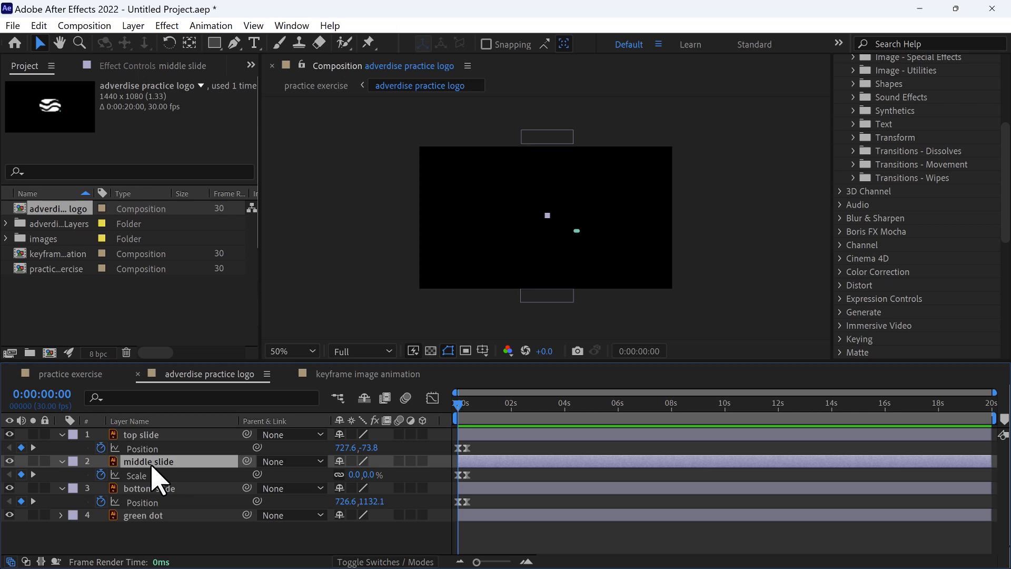
key(shift+r)
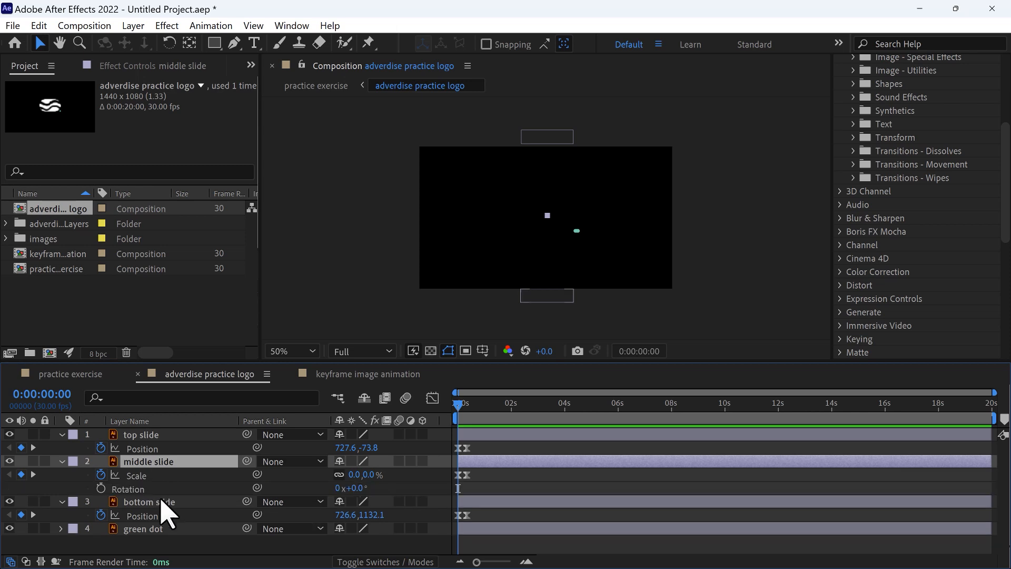
click(101, 488)
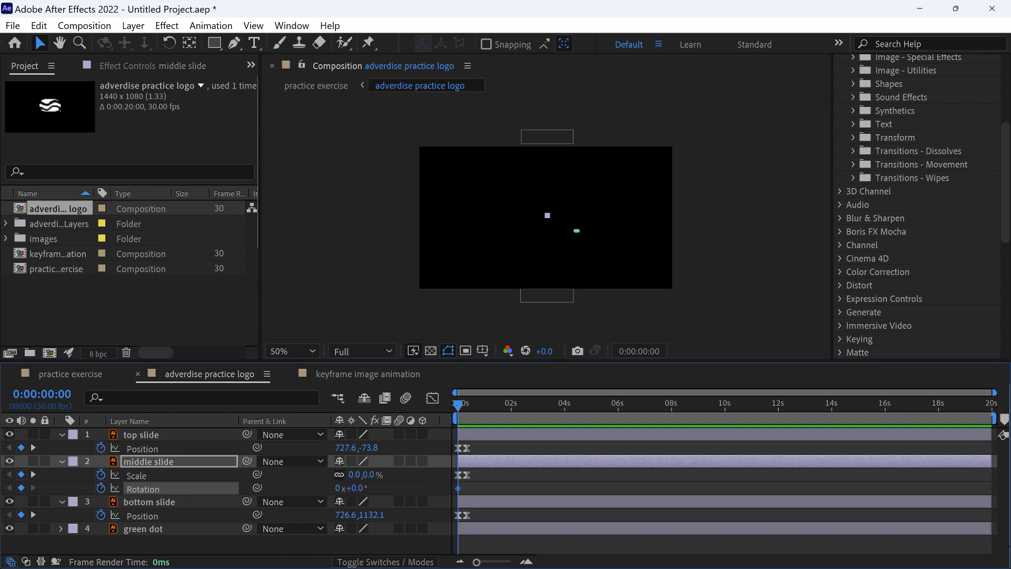
key(space)
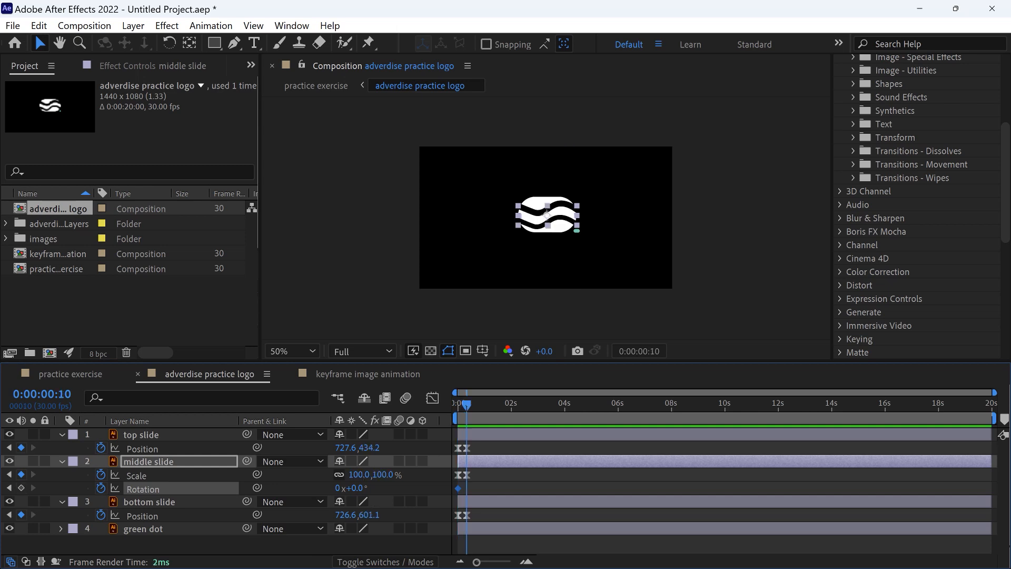
click(21, 488)
click(353, 487)
text(59)
key(Return)
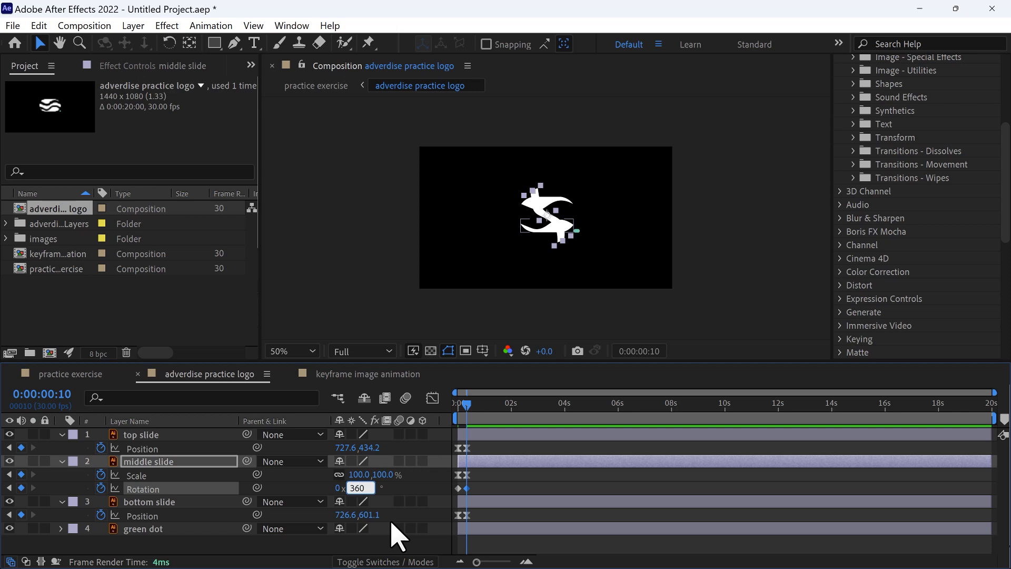
key(Return)
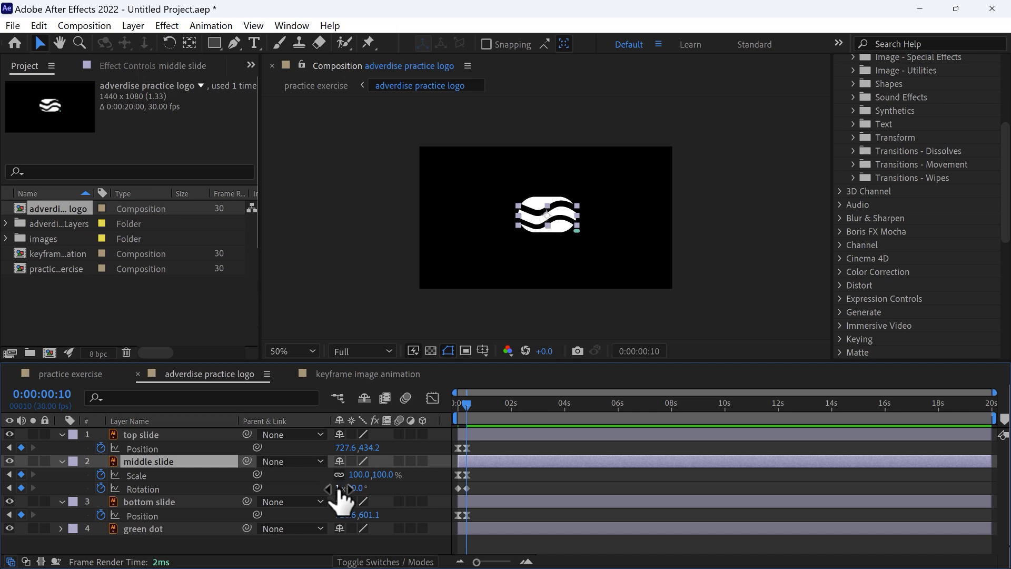
- Apply Easy Ease to both Rotation keyframes of the middle slide and play the logo animation from the start
right_click(465, 488)
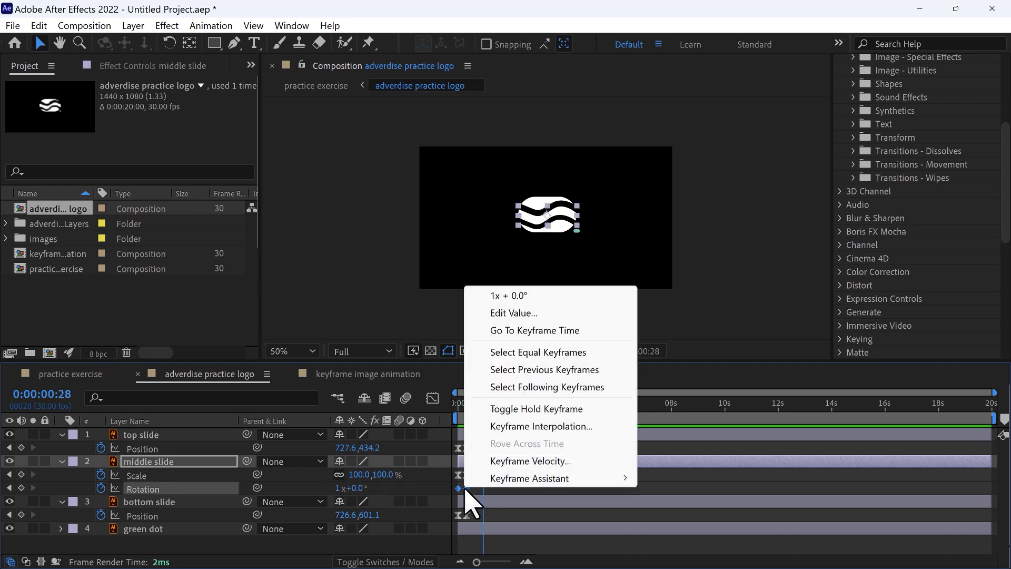
mouse_move(527, 478)
click(681, 374)
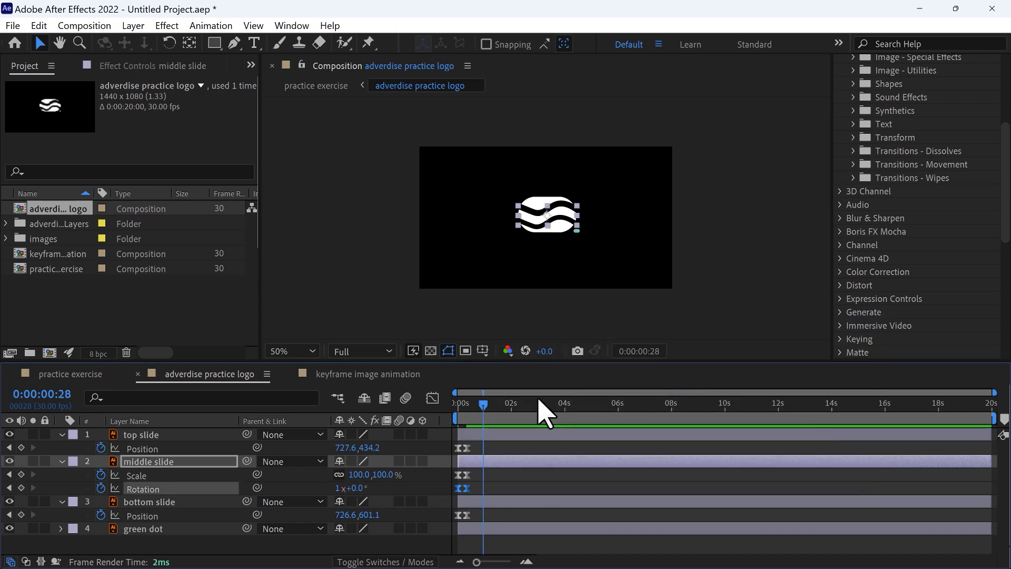
click(458, 409)
key(space)
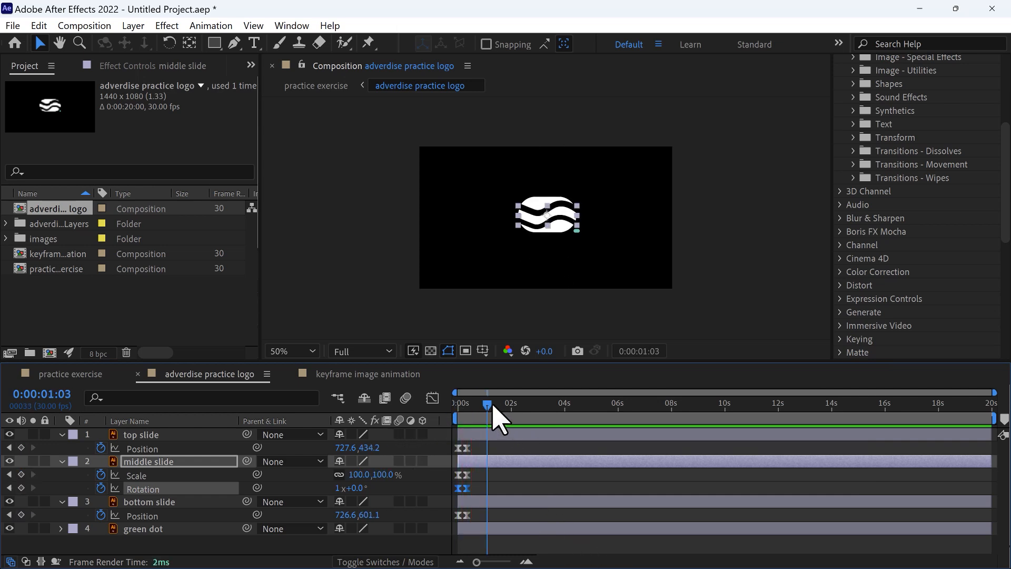
key(space)
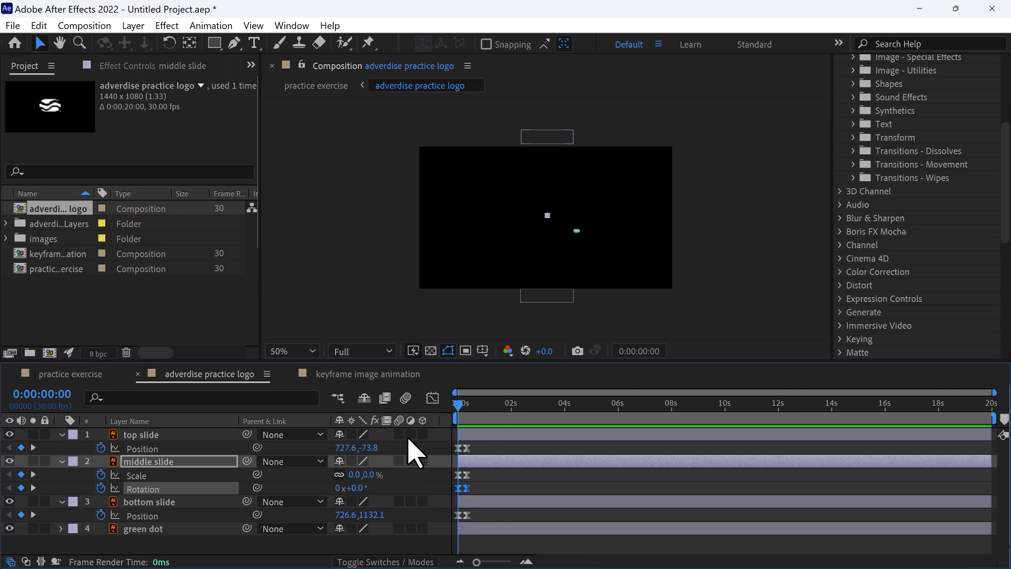
key(space)
click(567, 305)
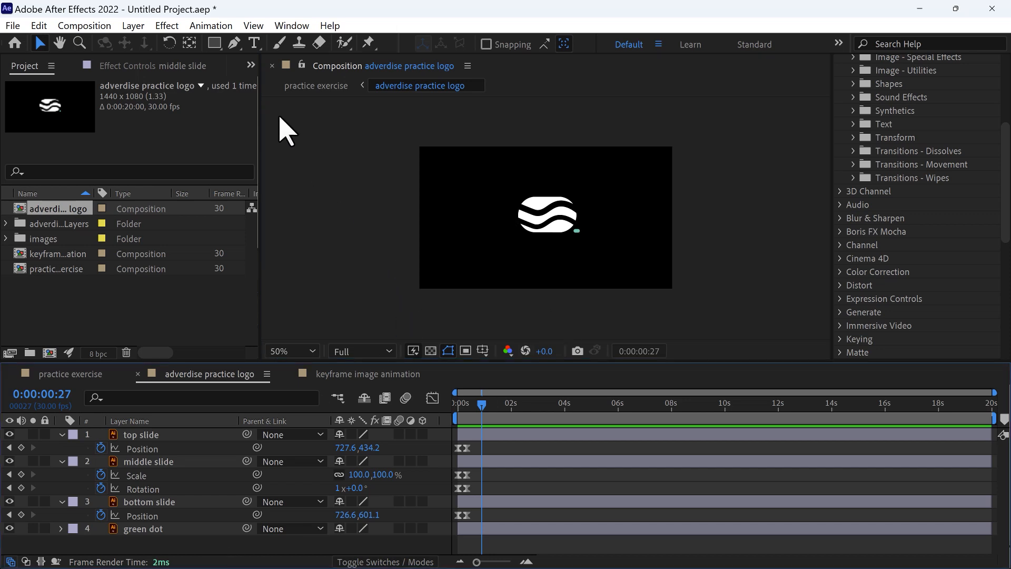
- Draw an open spiral path with the Pen tool, from above the frame inward around the logo to the green dot
click(235, 44)
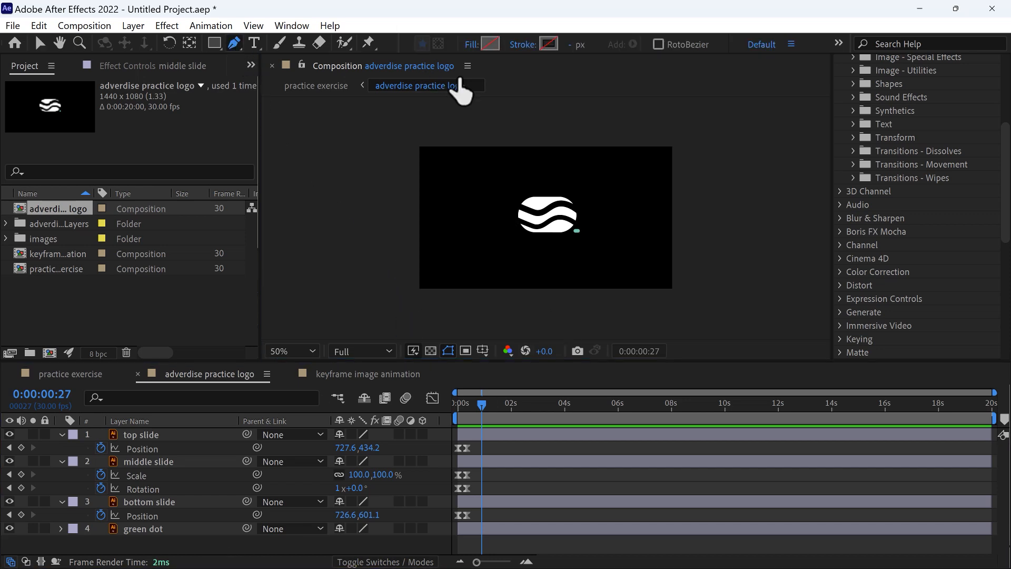
click(602, 119)
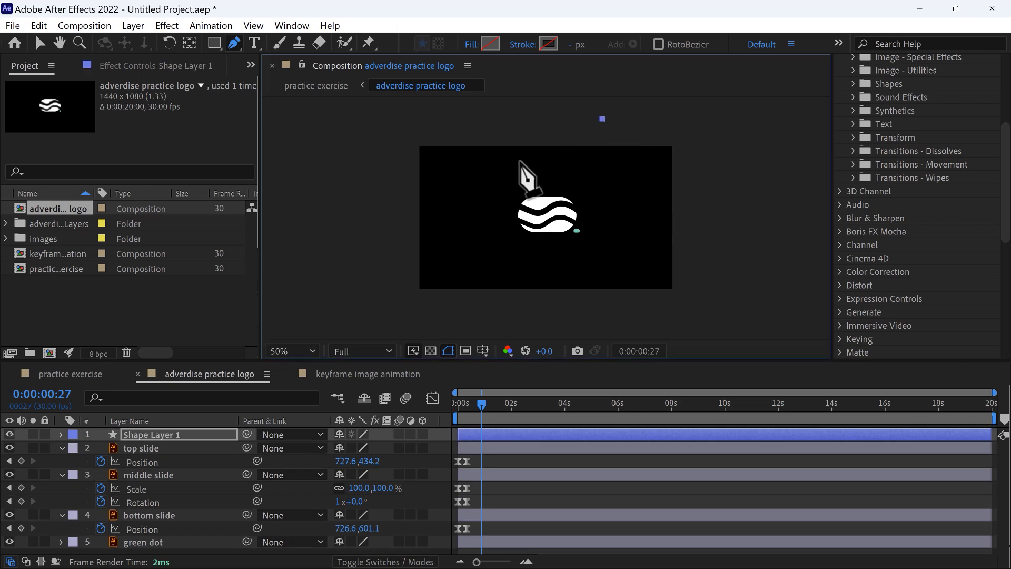
drag(456, 214, 475, 272)
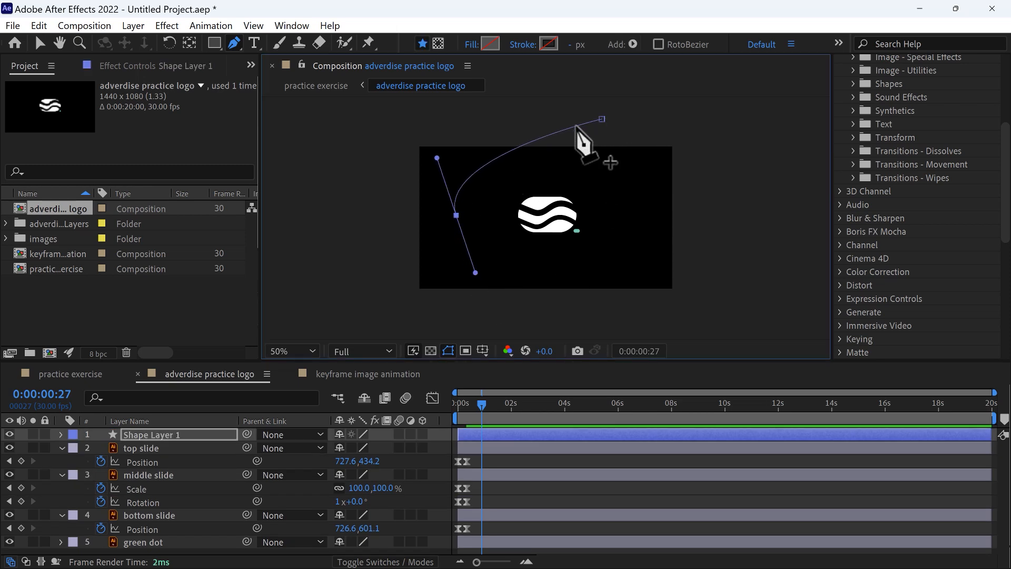
drag(574, 286, 640, 289)
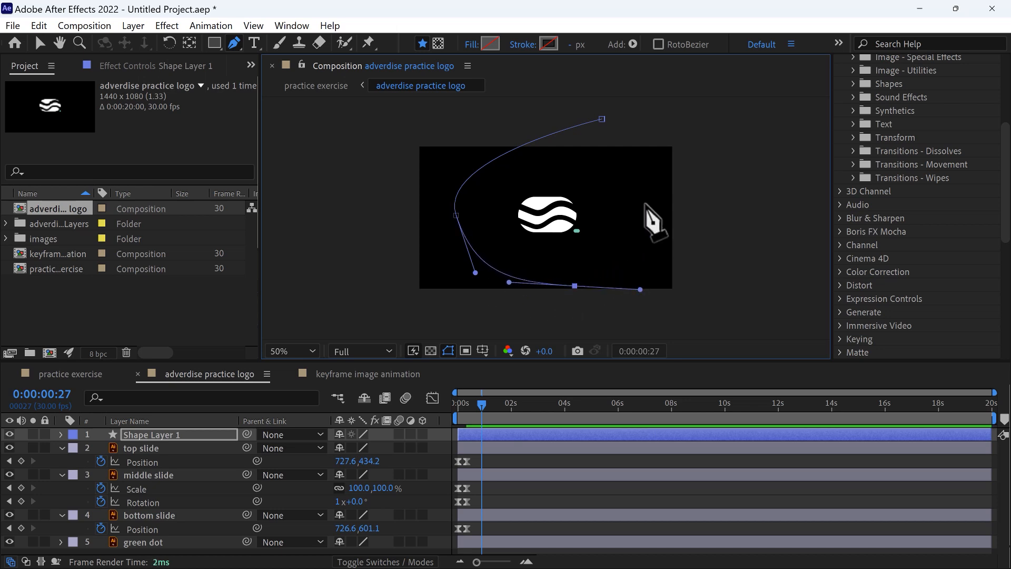
drag(646, 202, 614, 175)
click(507, 181)
drag(499, 186, 505, 255)
drag(568, 273, 601, 233)
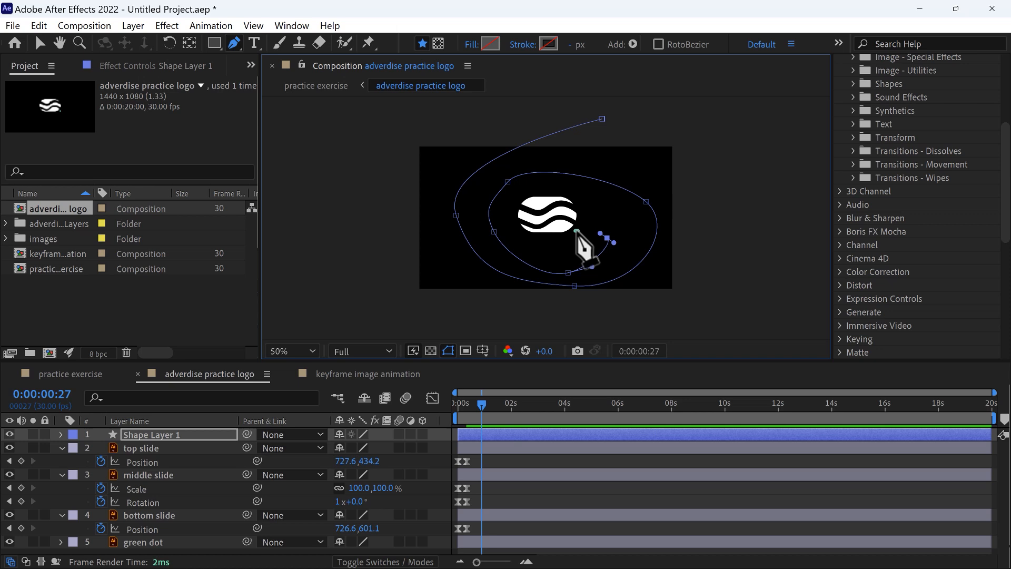
scroll(584, 252, up, 4)
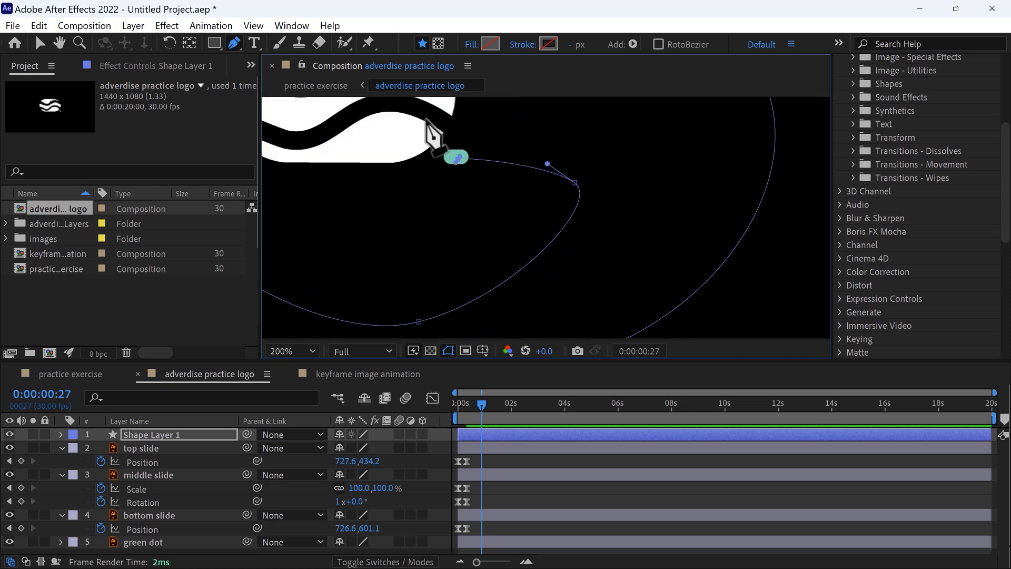
scroll(543, 264, down, 4)
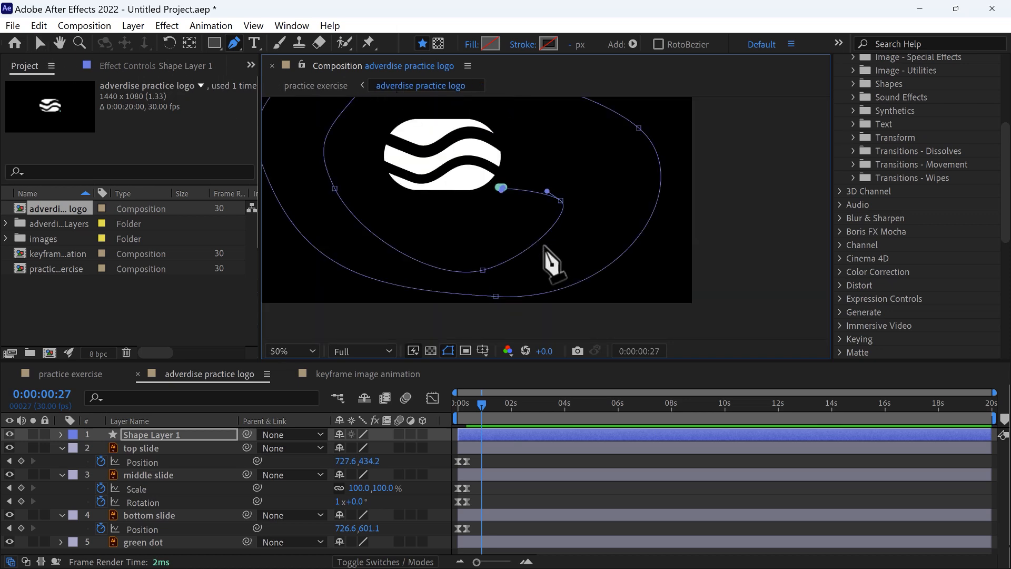
- Smooth the spiral's outer loop by shifting its left point outward and its bottom point slightly left
scroll(581, 218, up, 2)
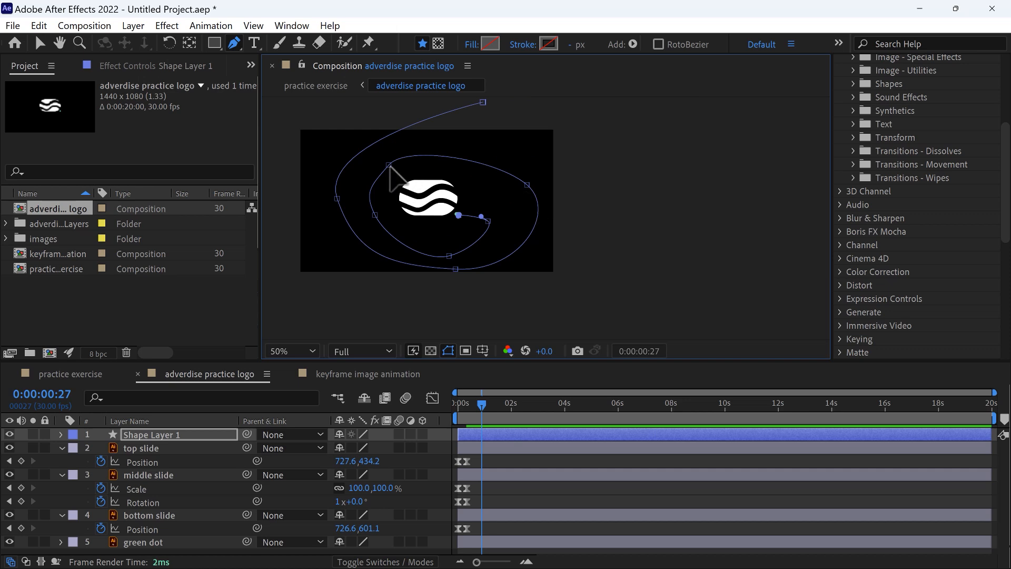
scroll(338, 203, up, 2)
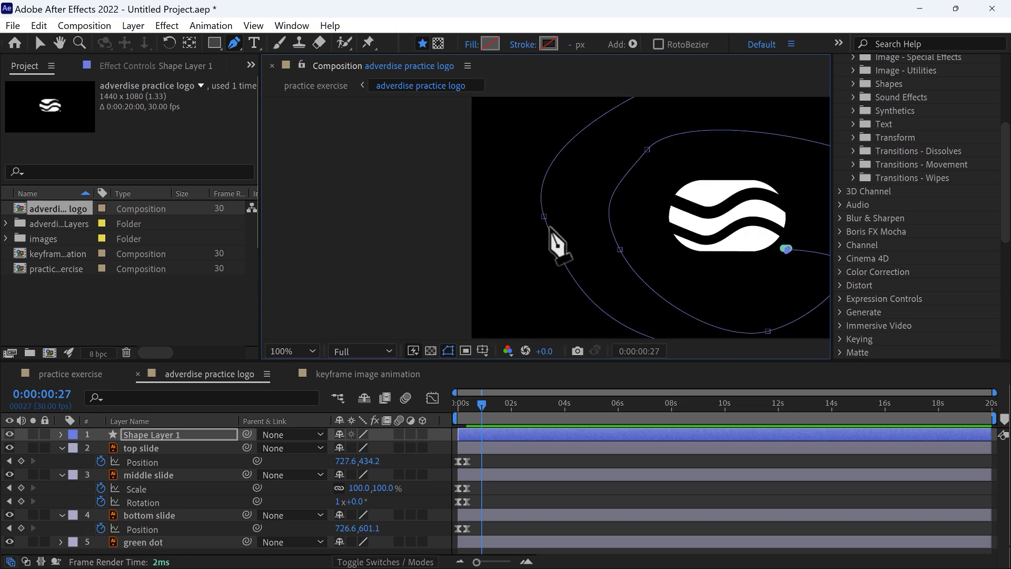
drag(544, 216, 536, 222)
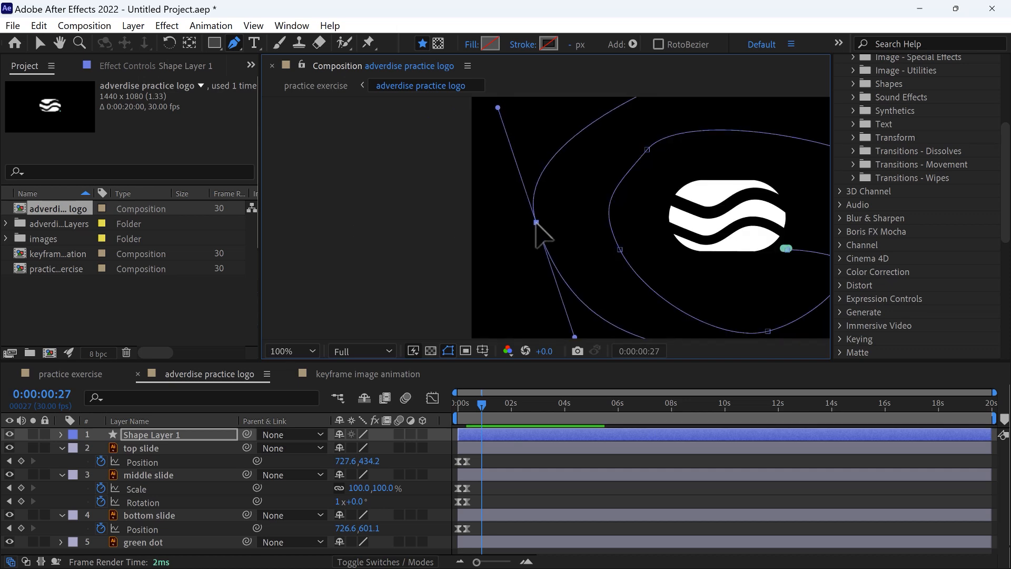
scroll(555, 253, down, 1)
scroll(618, 275, up, 1)
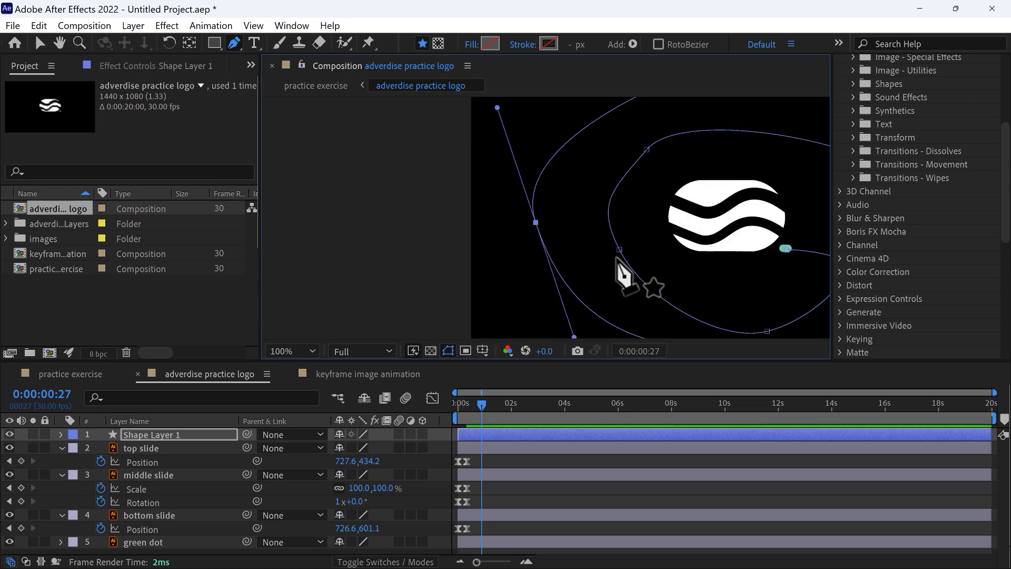
scroll(608, 279, down, 1)
key(period)
drag(687, 295, 566, 250)
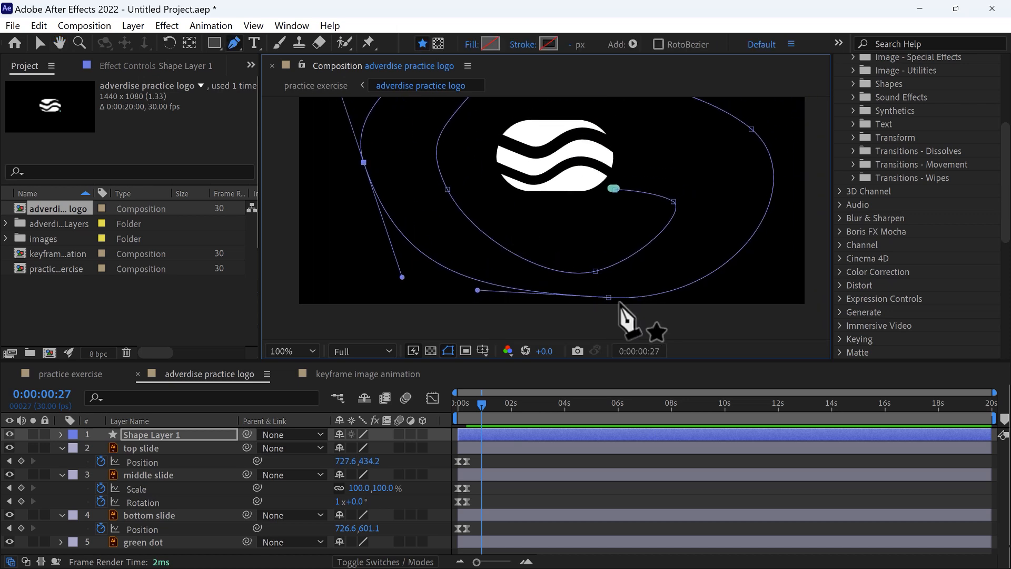
click(587, 295)
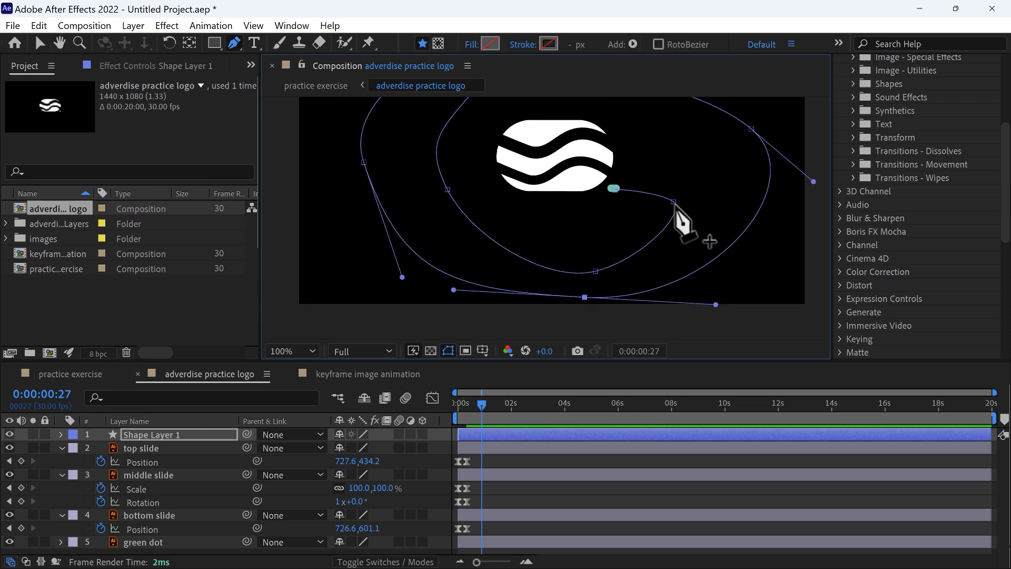
- Smooth the spiral's inner loop by adjusting its points and handles, and leave the Pen tool for the Selection tool
drag(673, 203, 674, 238)
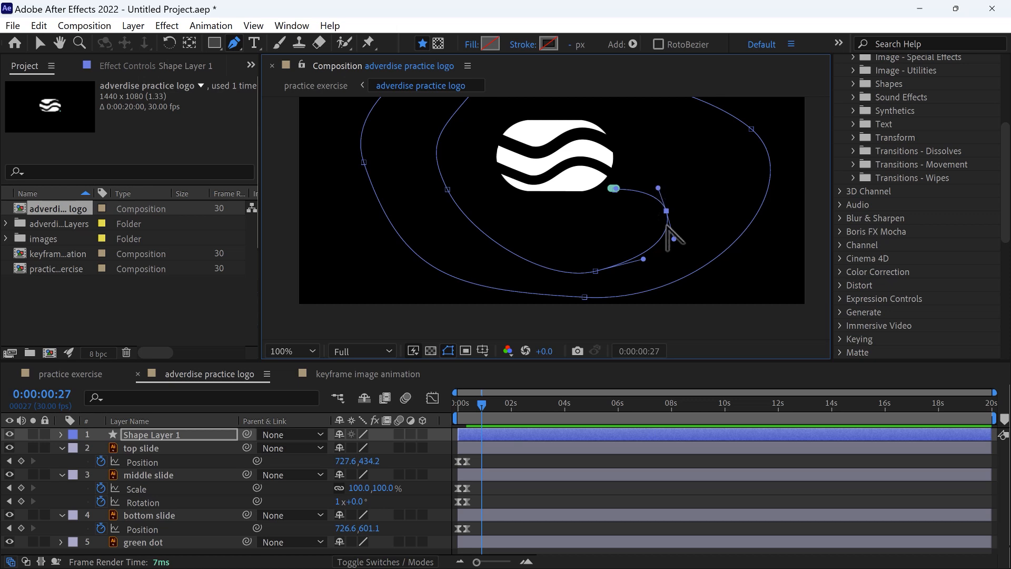
drag(643, 259, 651, 267)
drag(594, 271, 536, 270)
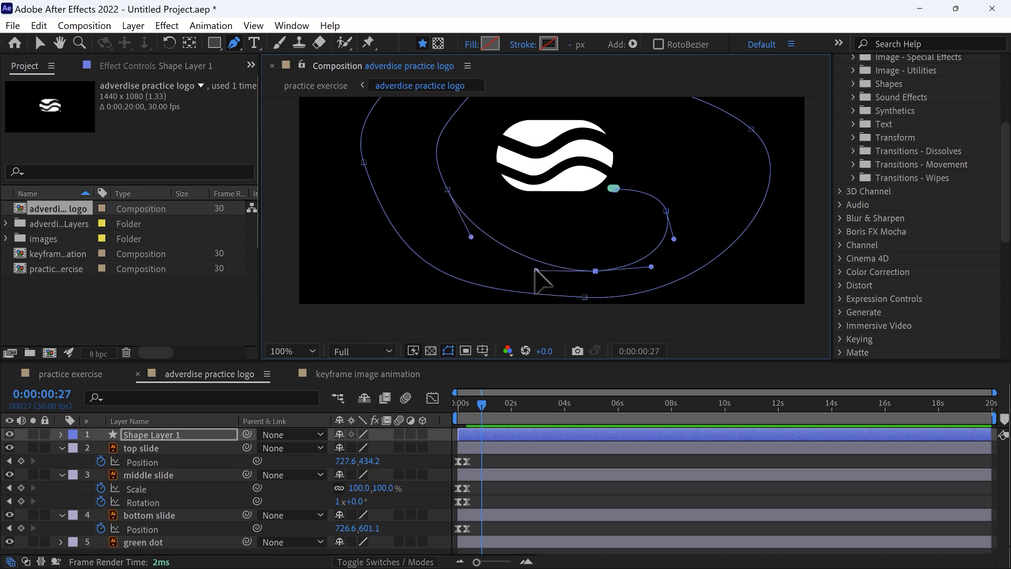
scroll(643, 187, down, 1)
mouse_move(510, 153)
mouse_down()
mouse_move(533, 134)
mouse_move(509, 151)
mouse_up()
click(497, 203)
drag(647, 174, 639, 164)
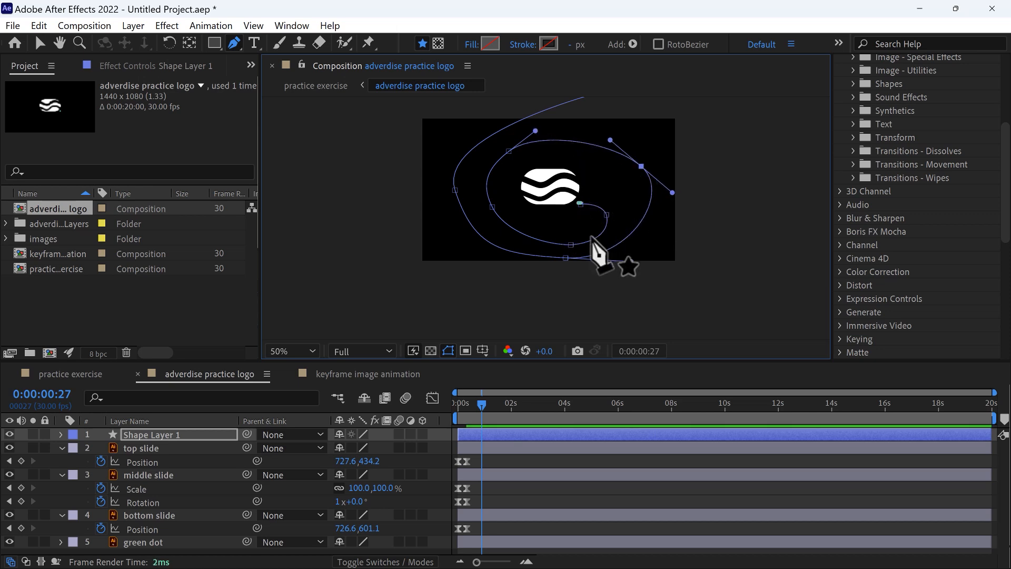
key(comma)
click(40, 42)
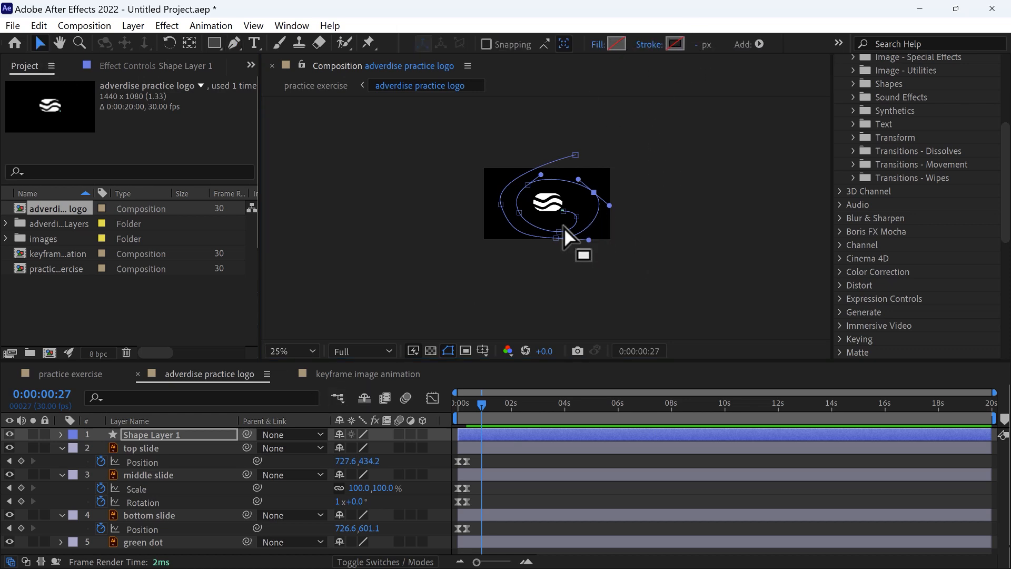
- Expand the contents of Shape Layer 1 down to Path 1 and select its Path property
click(152, 439)
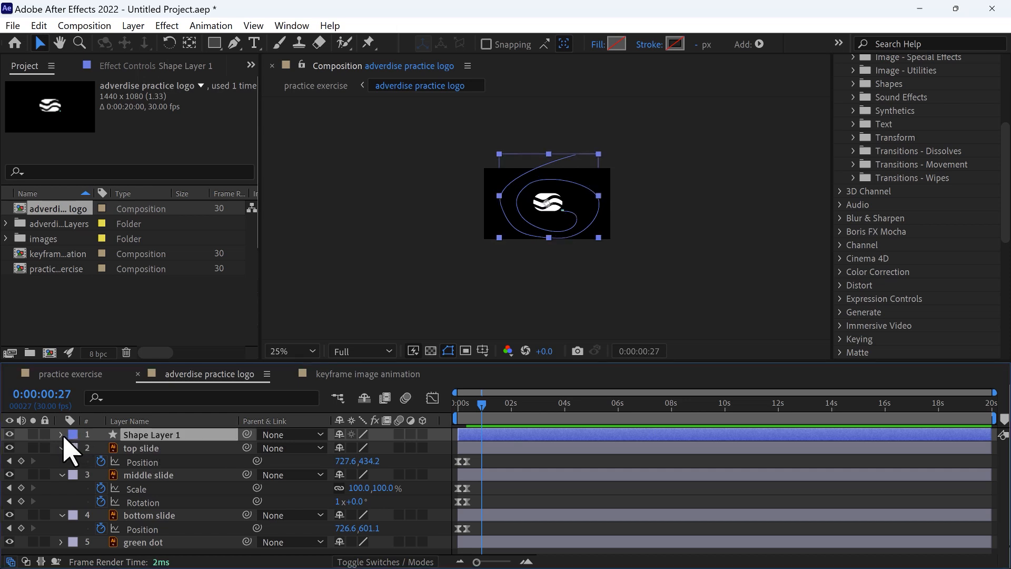
click(61, 435)
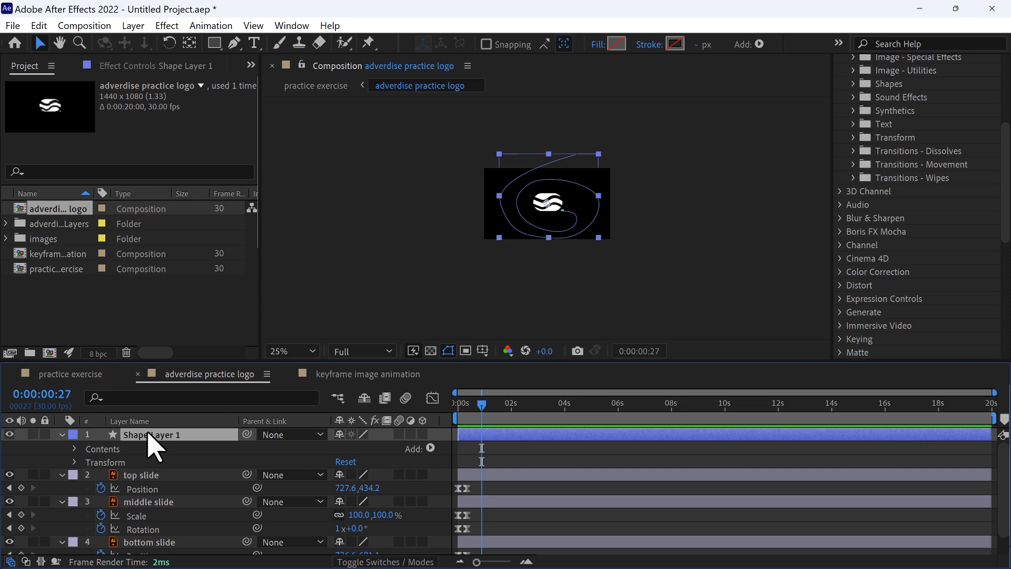
click(74, 448)
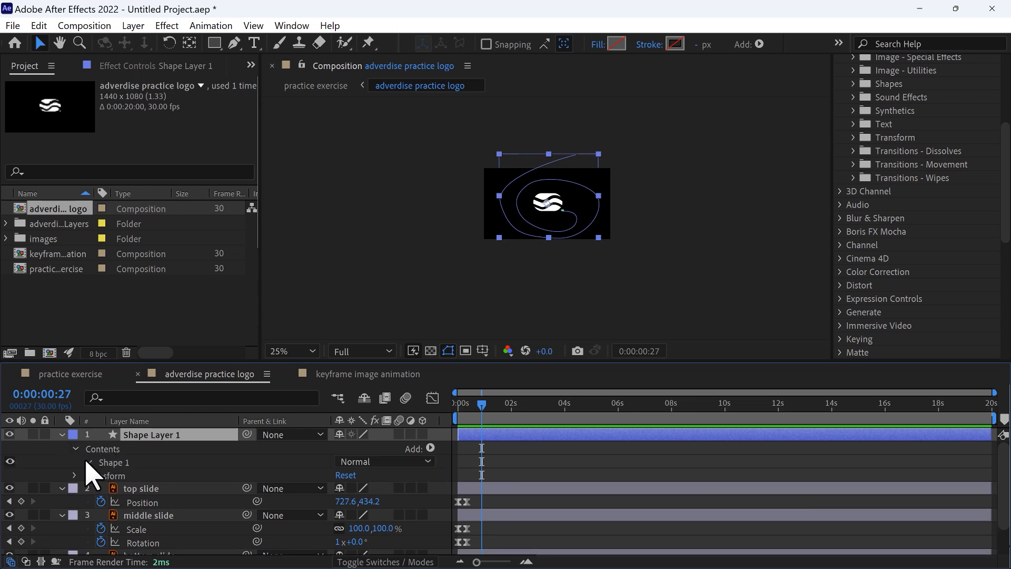
click(87, 462)
click(109, 476)
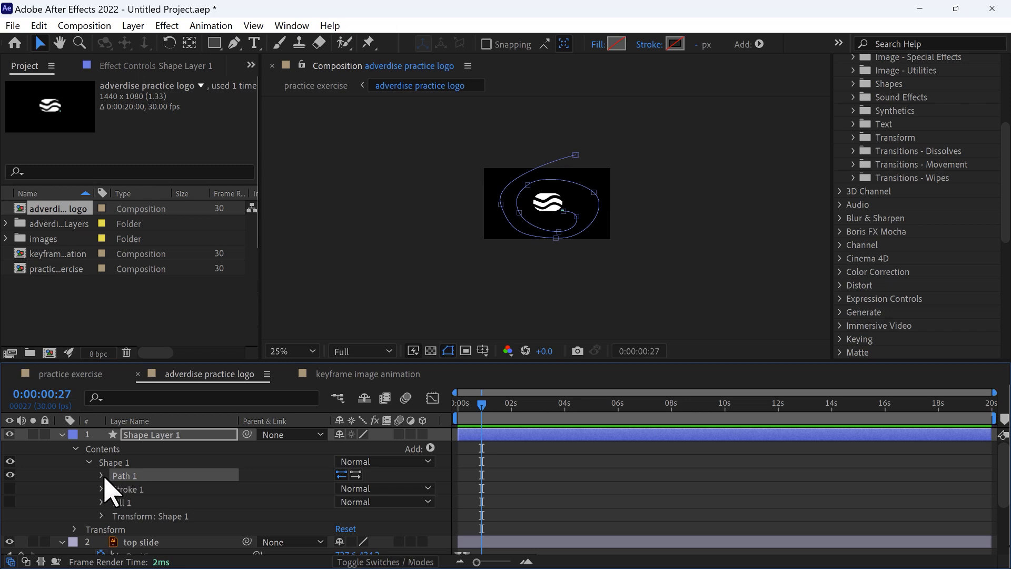
click(102, 475)
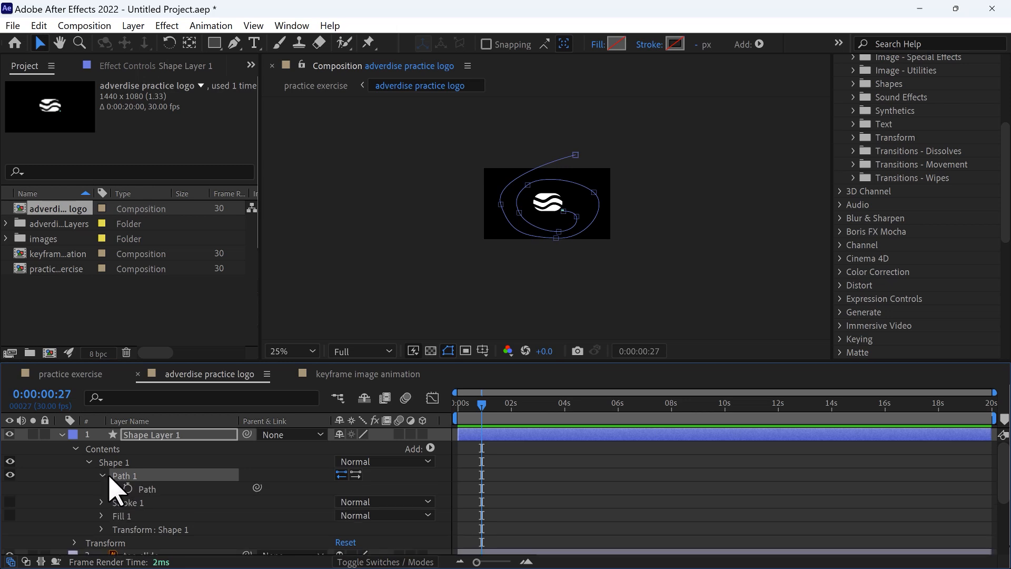
click(150, 489)
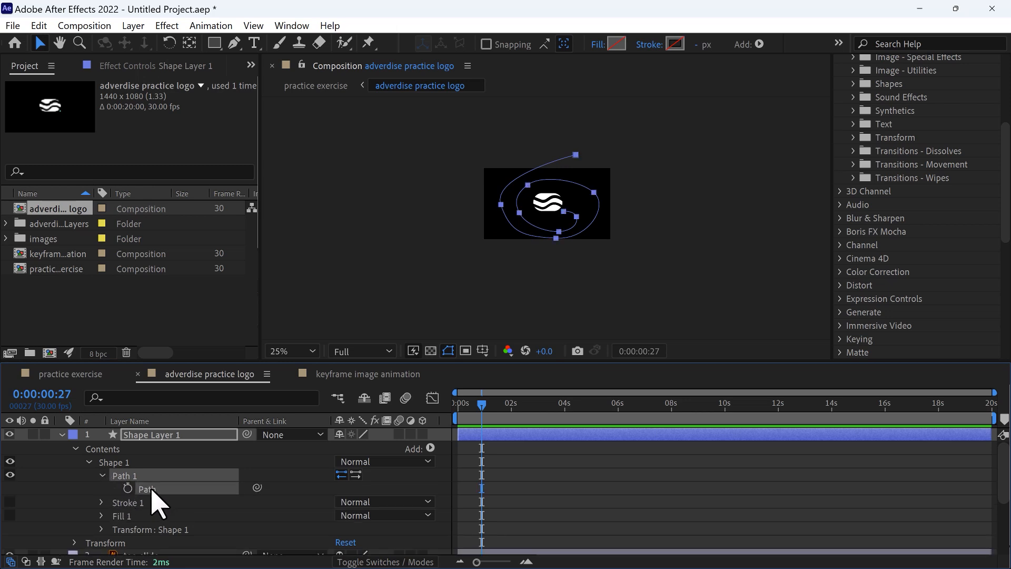
- Open the Create Nulls From Paths script and apply Trace Path to the selected spiral path
key(period)
key(period)
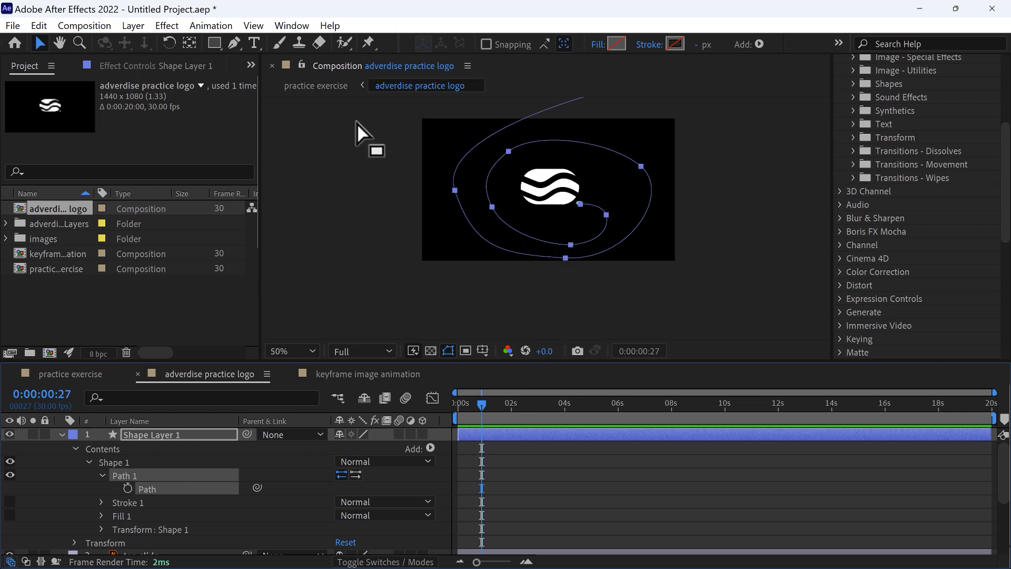
click(296, 25)
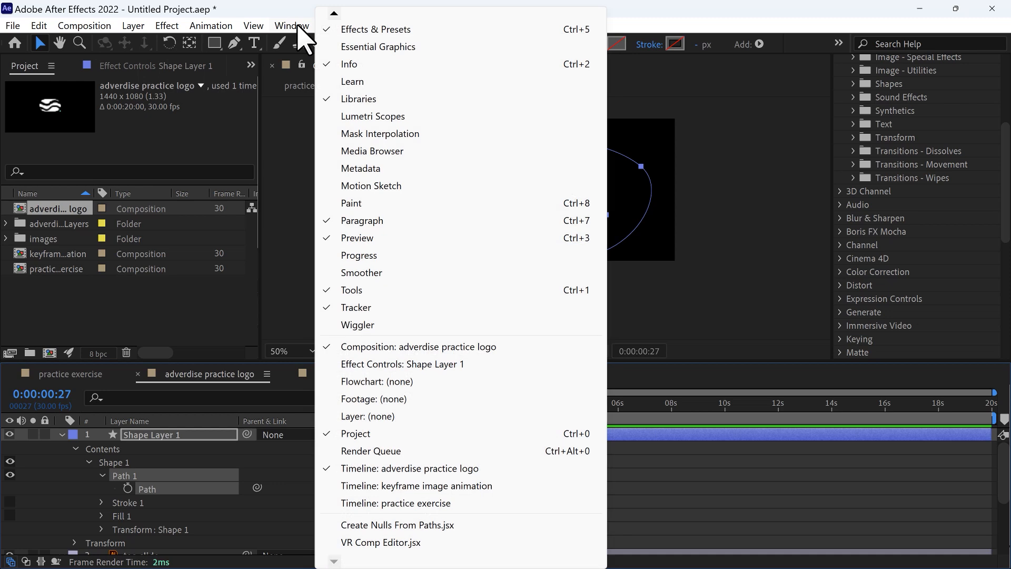
click(390, 524)
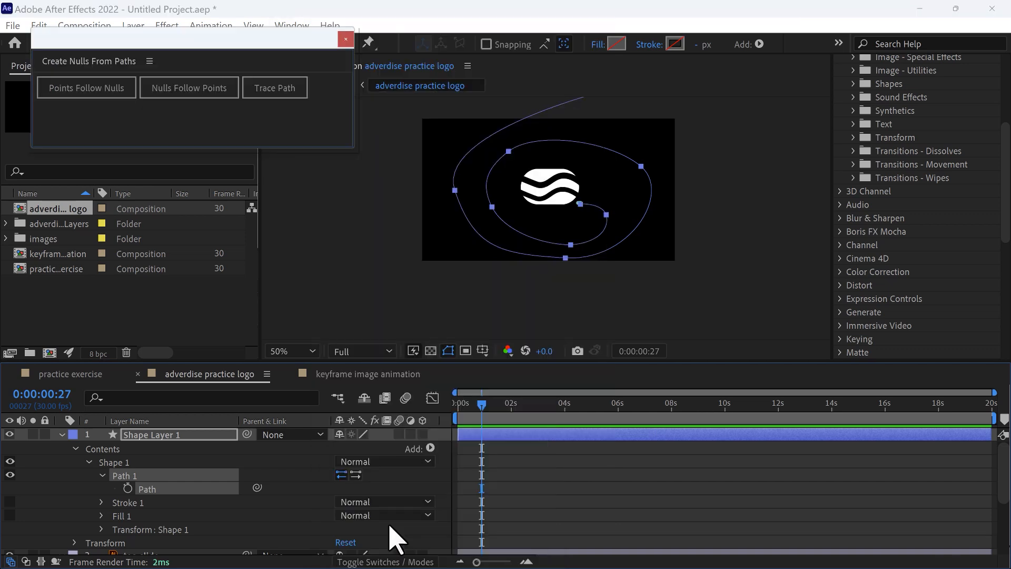
click(272, 91)
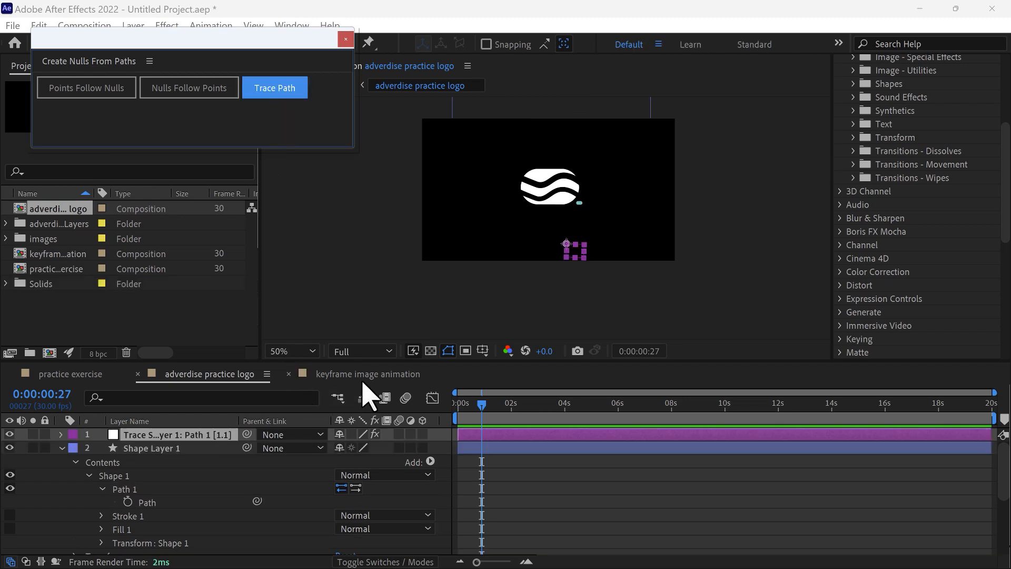
- Rename the new trace null layer as "dot path"
click(177, 435)
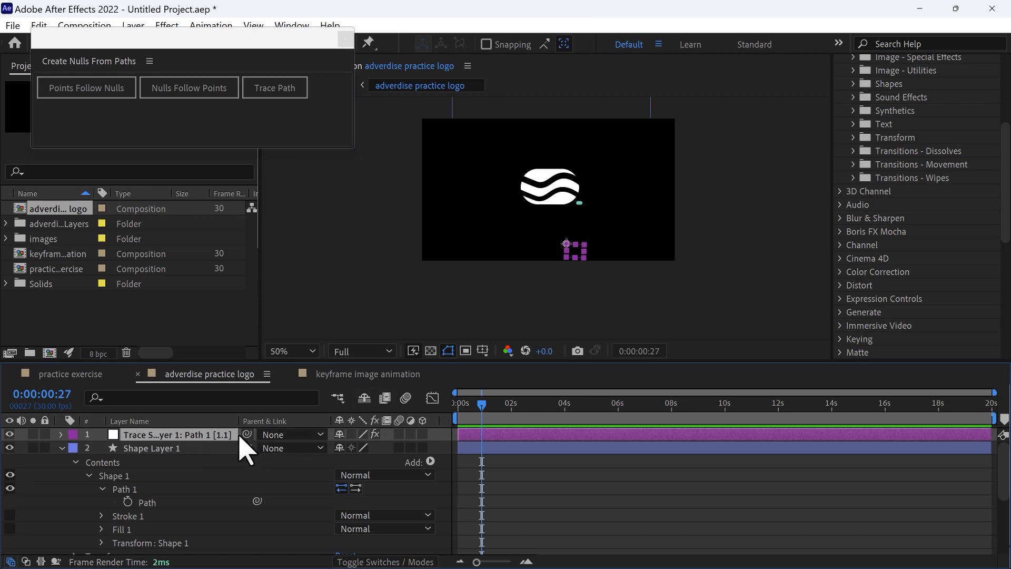
key(Return)
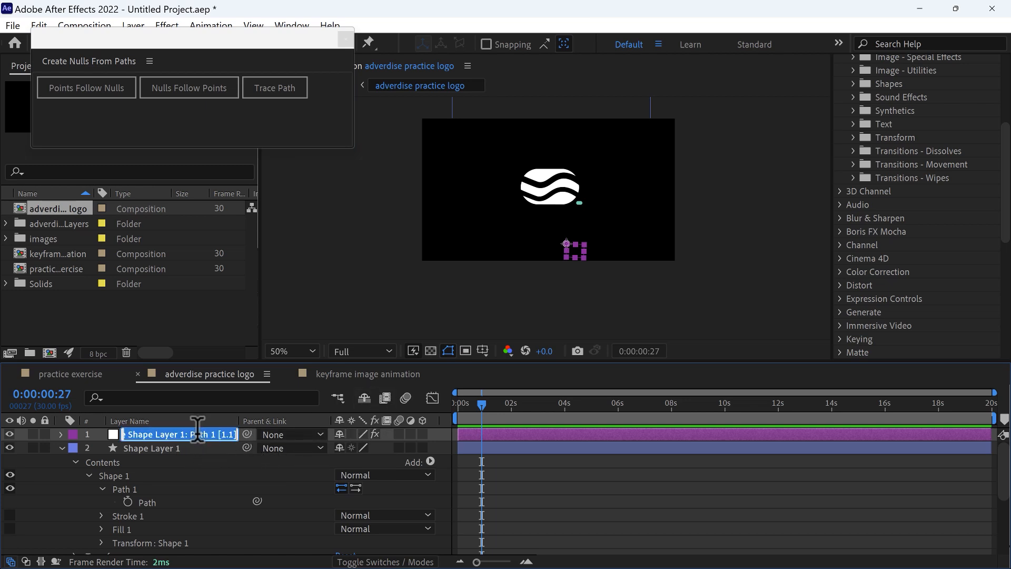
key(BackSpace)
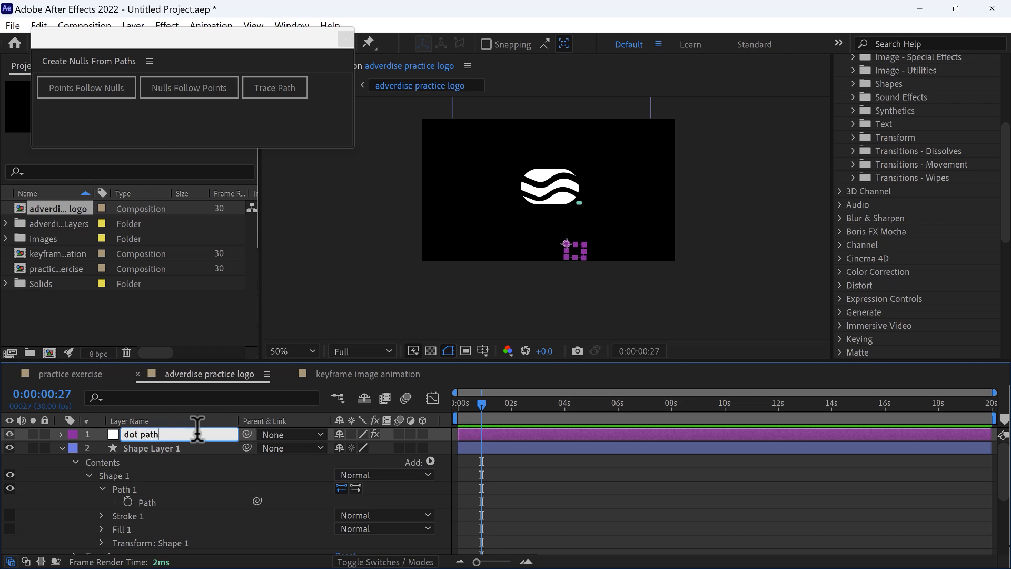
text(dot path)
click(509, 492)
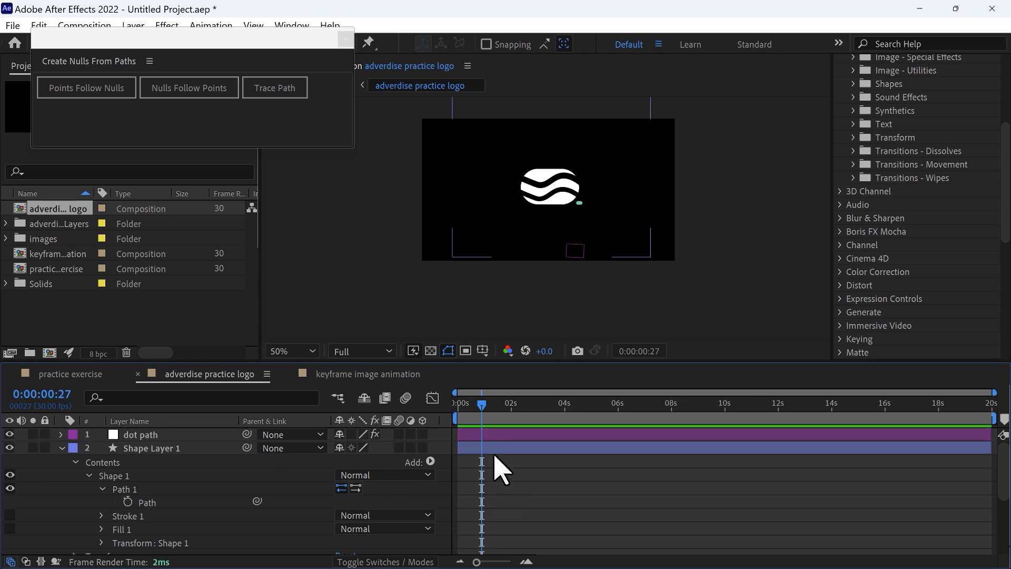
- Reveal the dot path layer's keyframed Trace Path Progress and remove the expression that loops it
drag(482, 411, 520, 422)
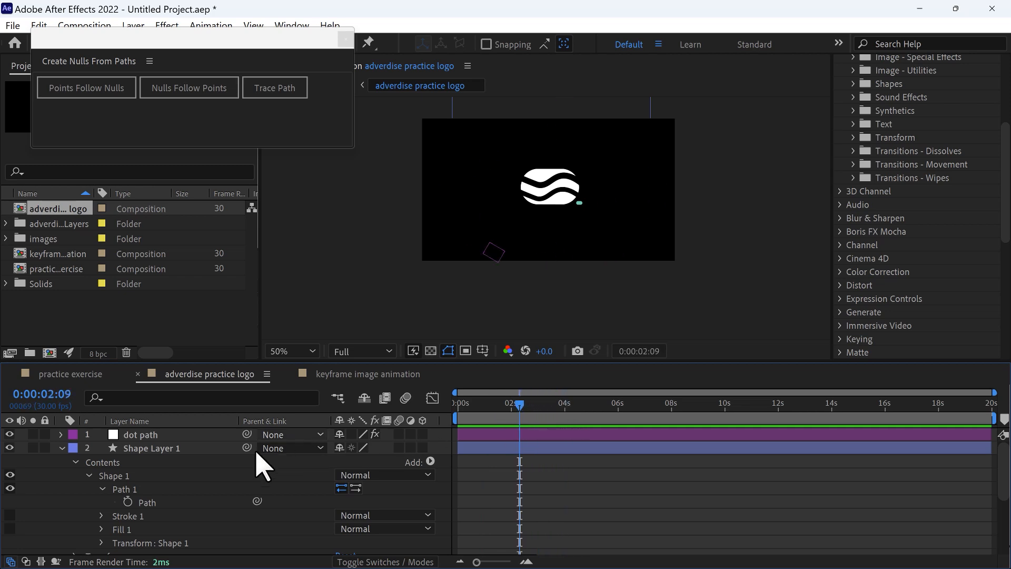
click(146, 434)
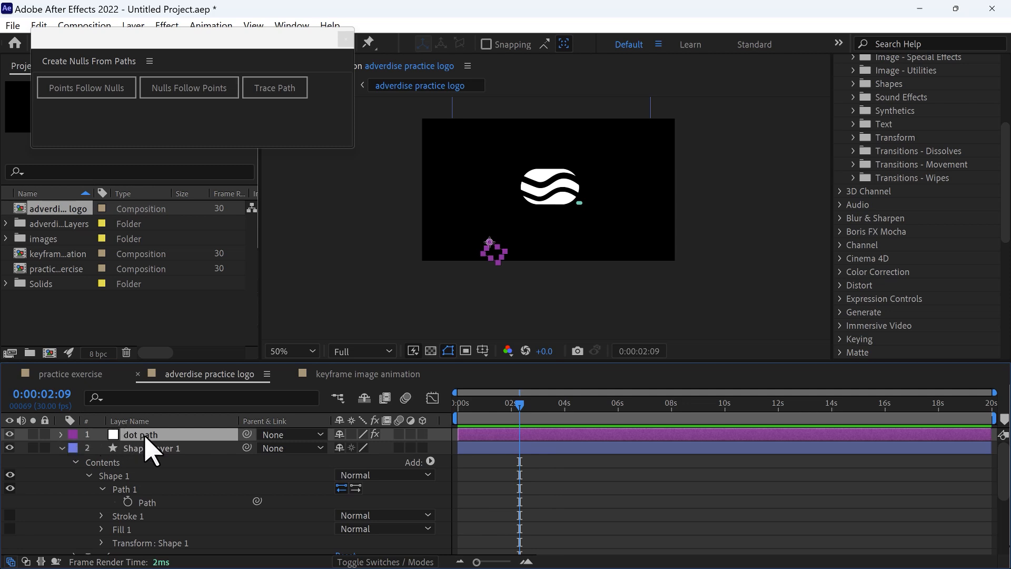
key(u)
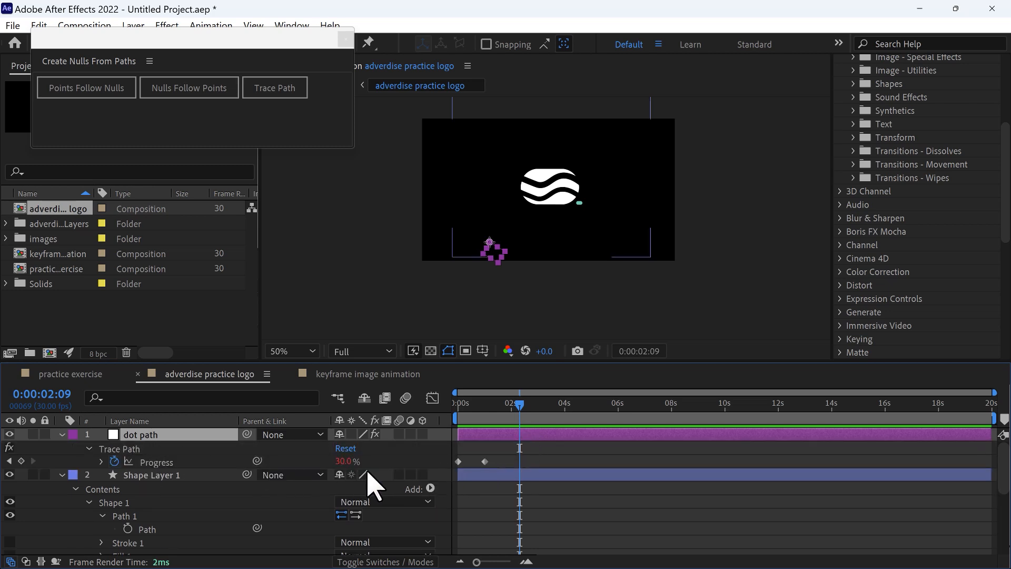
drag(516, 404, 484, 427)
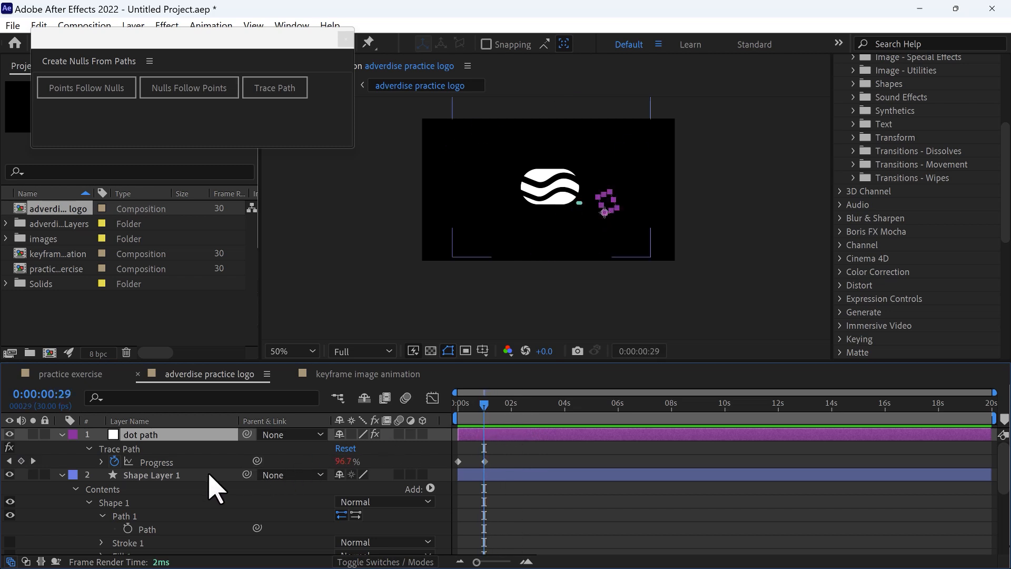
alt+click(116, 461)
drag(485, 408, 451, 416)
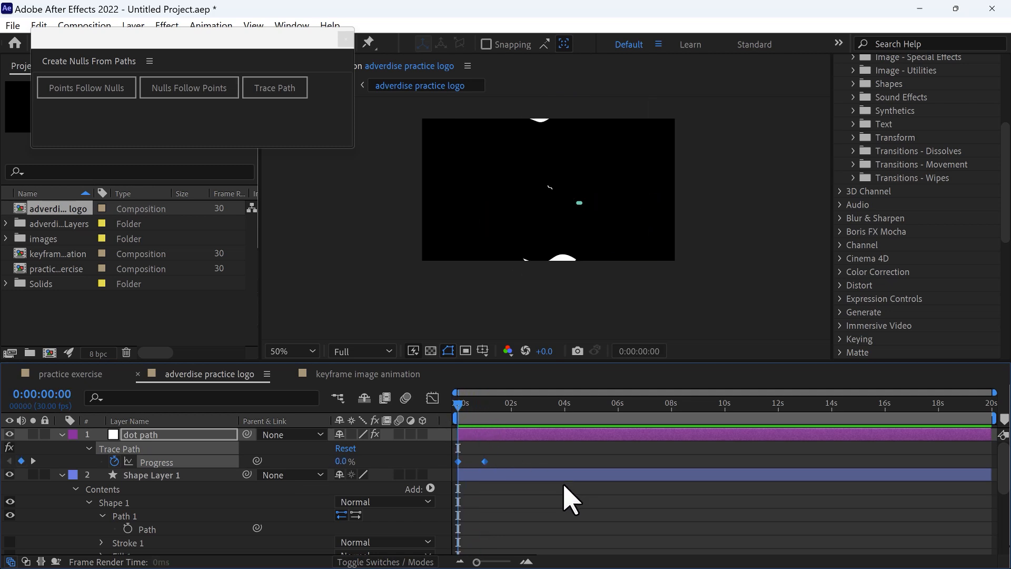
- At 0:00:01:02, move the green dot layer to the top of the layer stack and parent it to dot path
click(481, 408)
drag(487, 405, 486, 425)
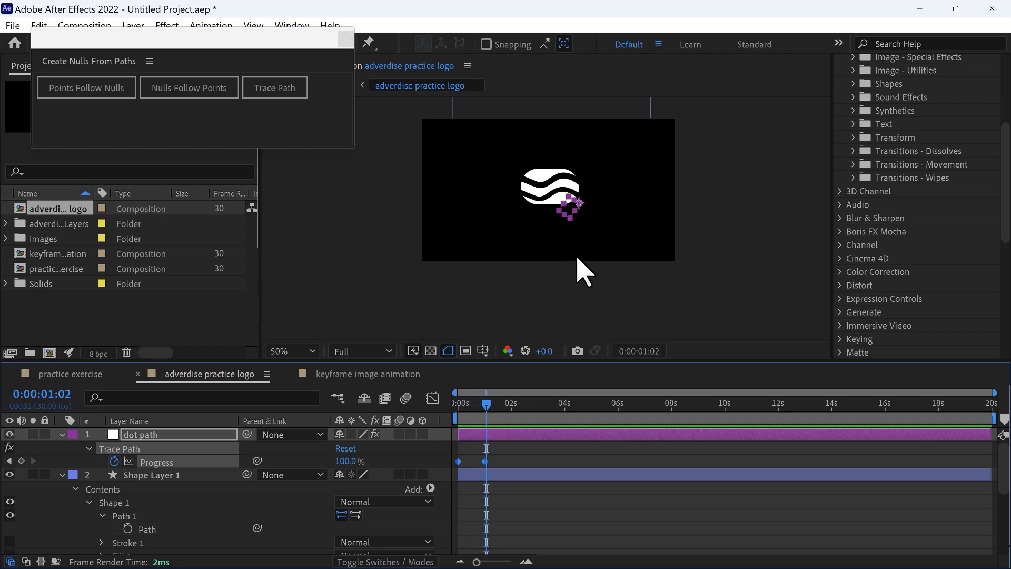
scroll(582, 210, up, 4)
click(691, 170)
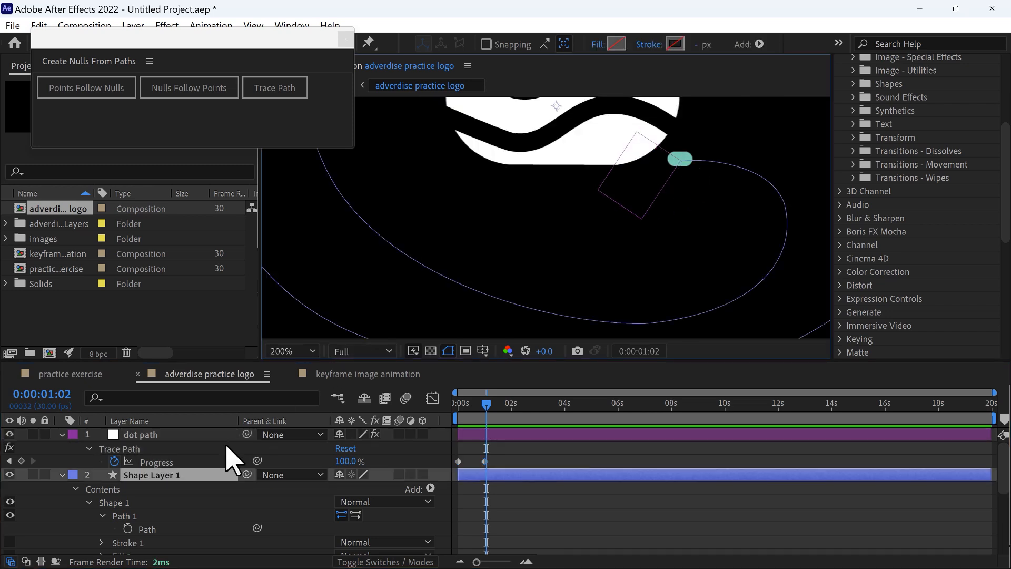
scroll(176, 481, down, 5)
mouse_move(158, 549)
mouse_down()
mouse_move(159, 416)
mouse_move(165, 442)
mouse_move(177, 444)
mouse_move(175, 434)
mouse_up()
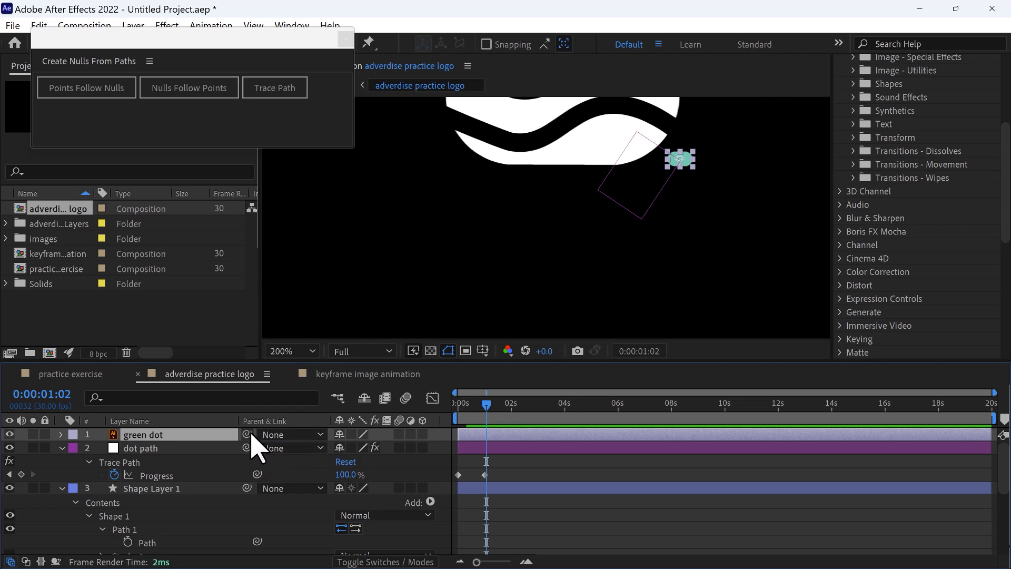
drag(247, 435, 195, 450)
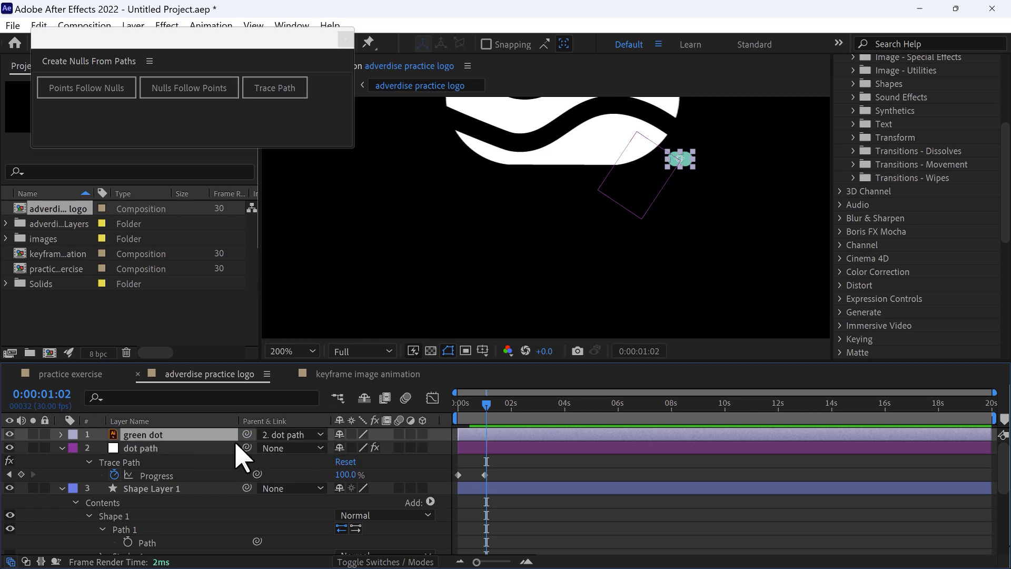
- Play the logo animation from the start to check how the green dot travels along the spiral
click(487, 404)
drag(486, 405, 427, 428)
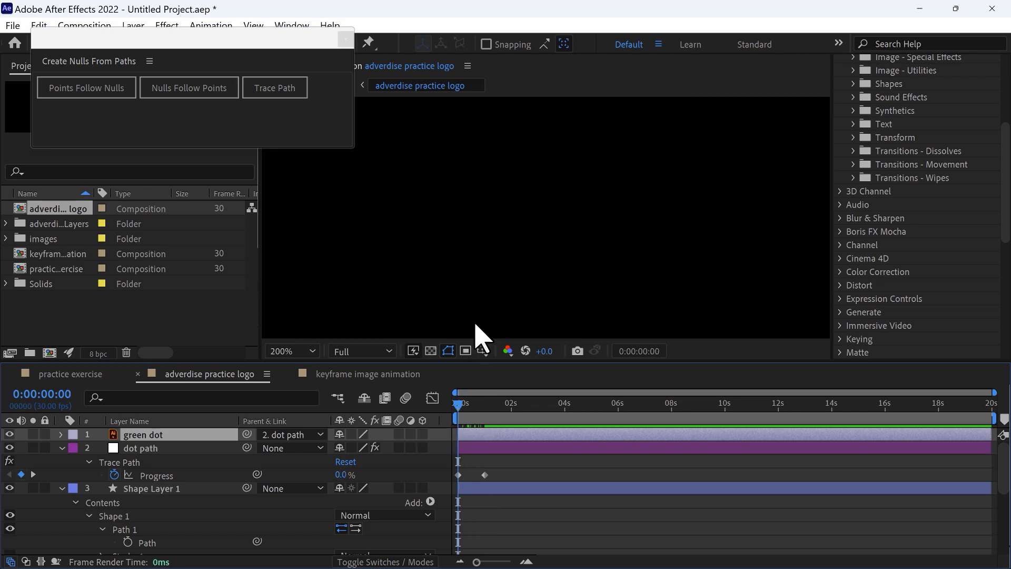
scroll(478, 337, down, 3)
scroll(561, 245, up, 1)
key(space)
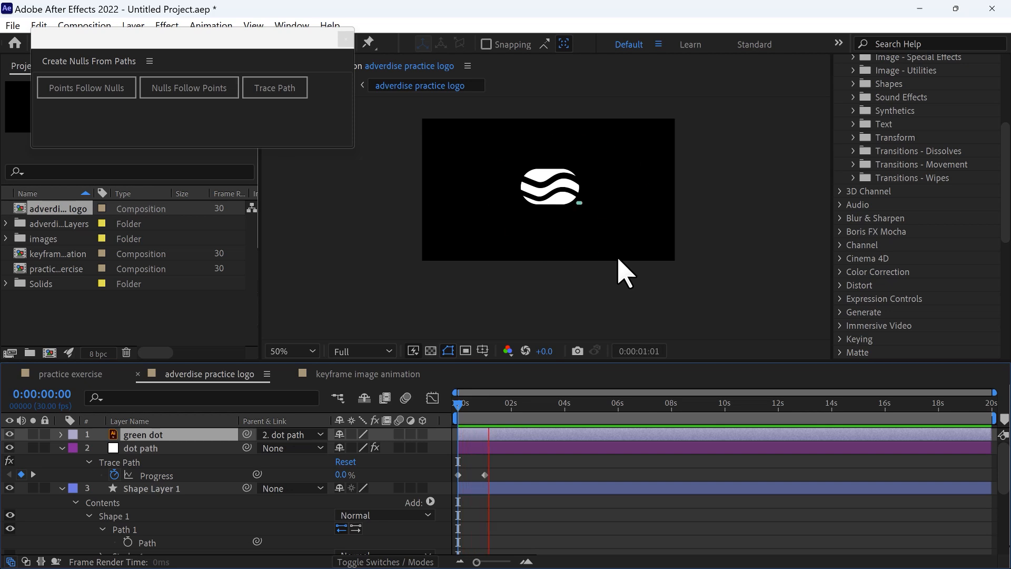
key(space)
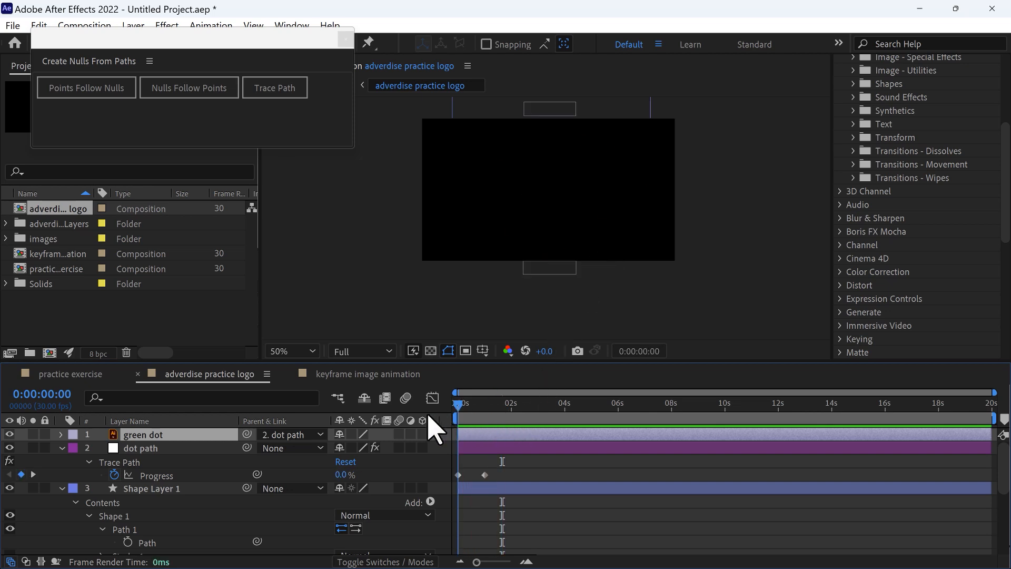
key(space)
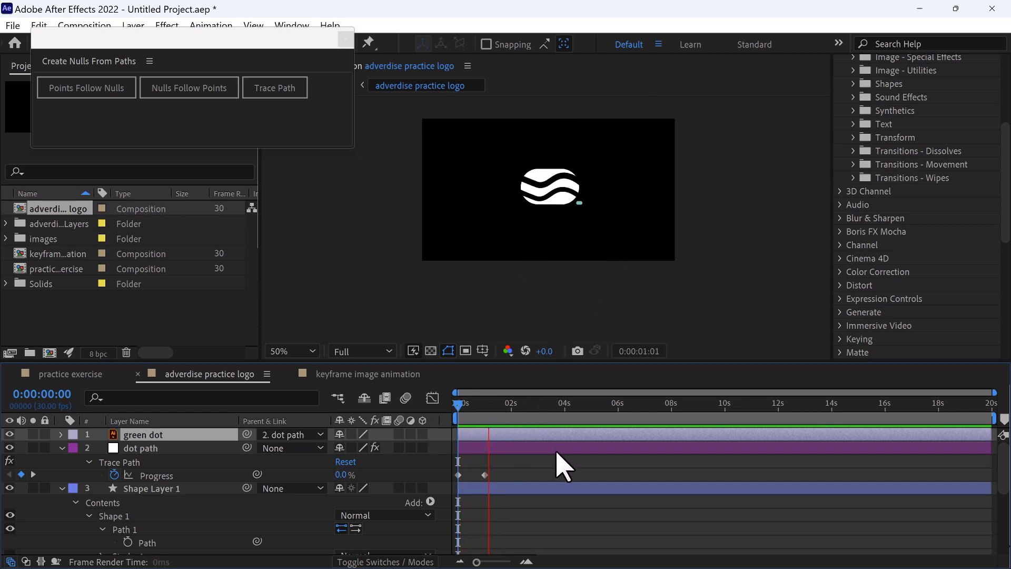
click(501, 403)
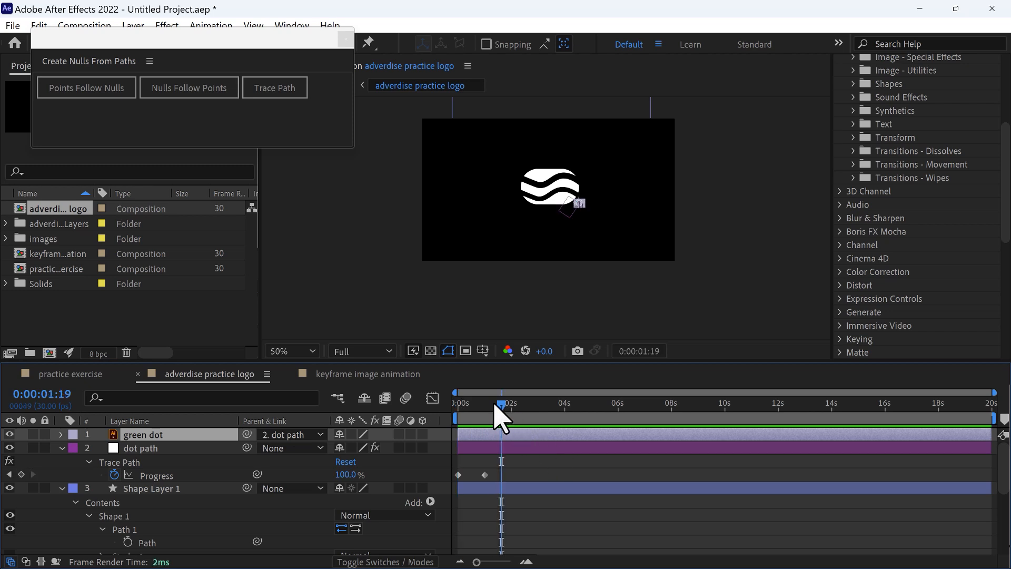
drag(499, 406, 420, 429)
key(space)
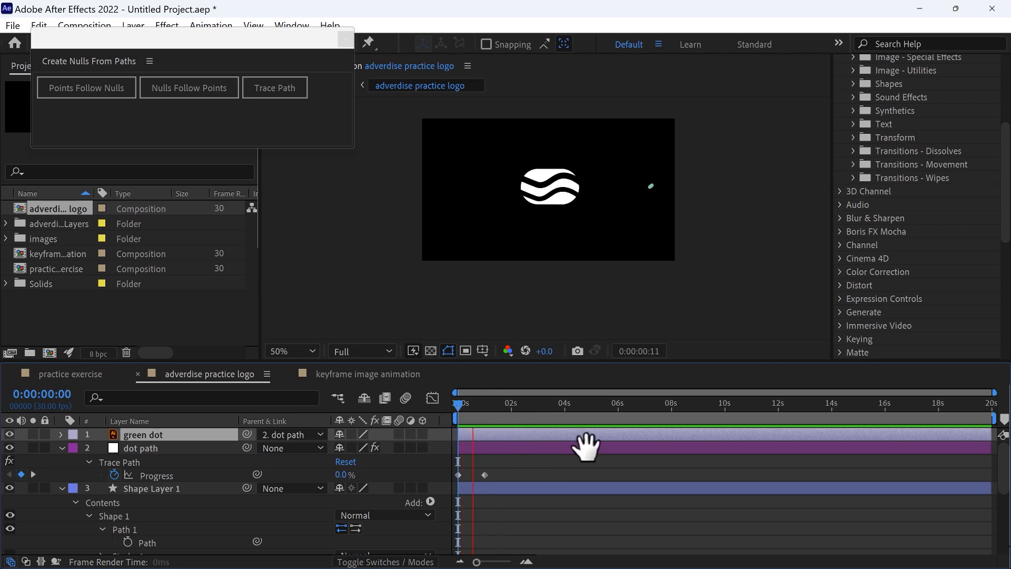
key(space)
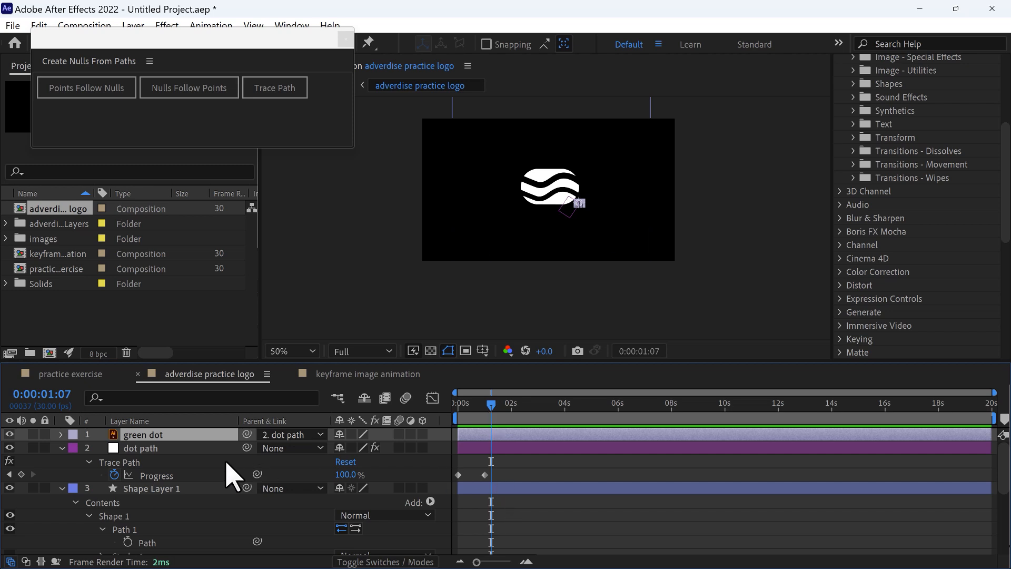
- Apply Easy Ease to both Progress keyframes of the dot path layer
click(126, 474)
drag(512, 472, 460, 487)
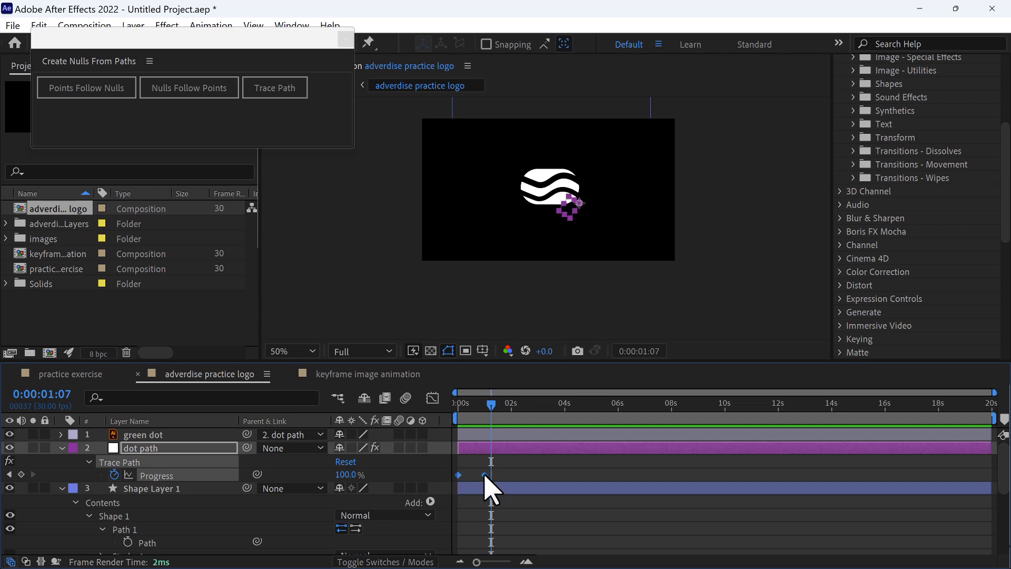
right_click(485, 477)
mouse_move(533, 471)
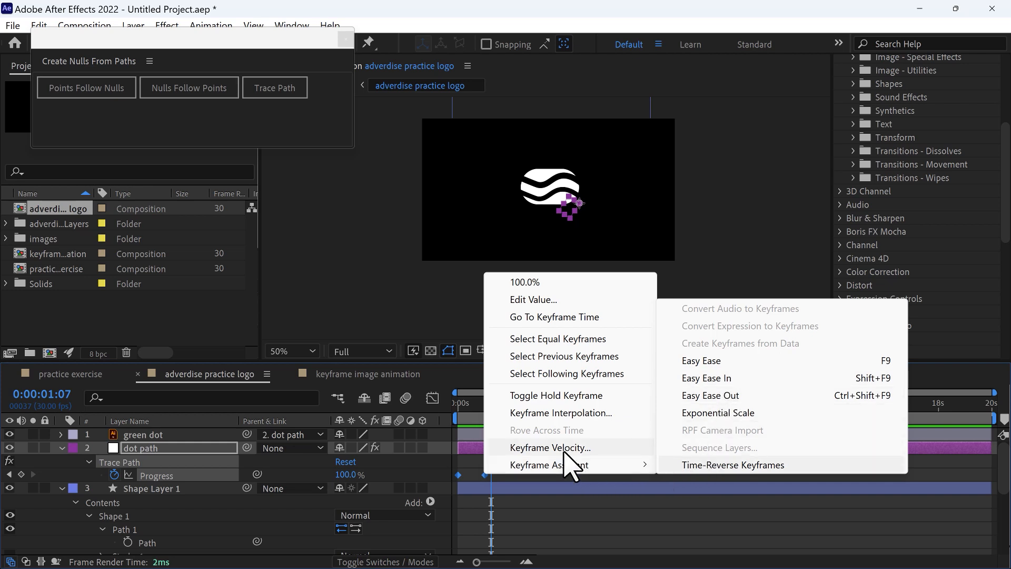
click(712, 358)
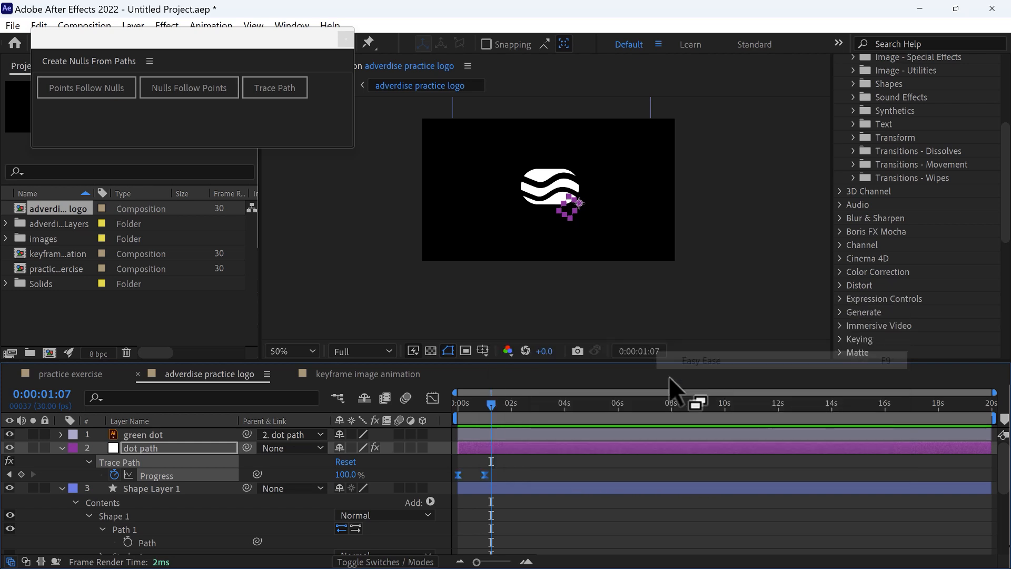
- Move the last Progress keyframe to just after the 2-second mark and play the animation from the start
drag(481, 411, 409, 432)
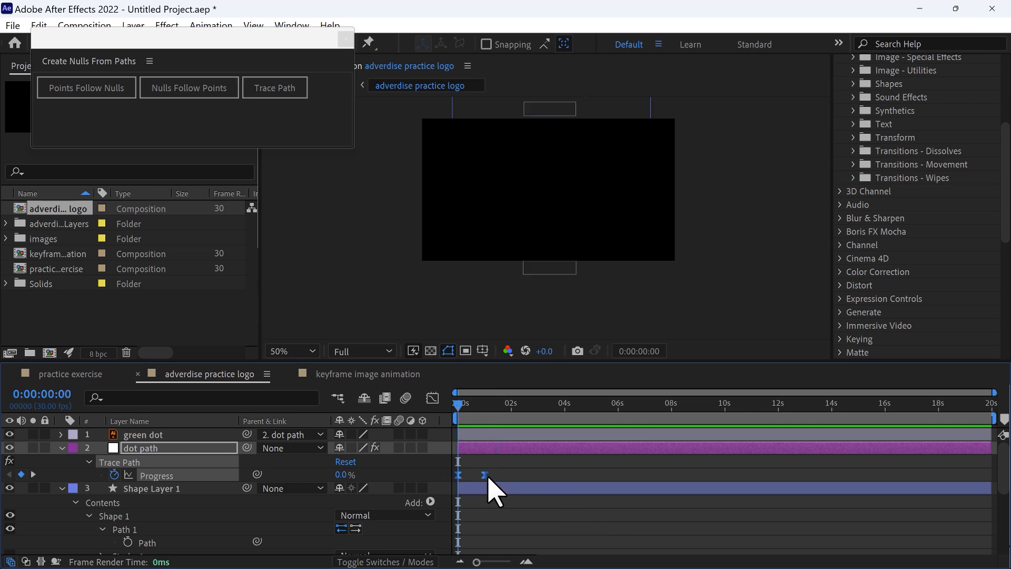
drag(485, 476, 514, 478)
key(space)
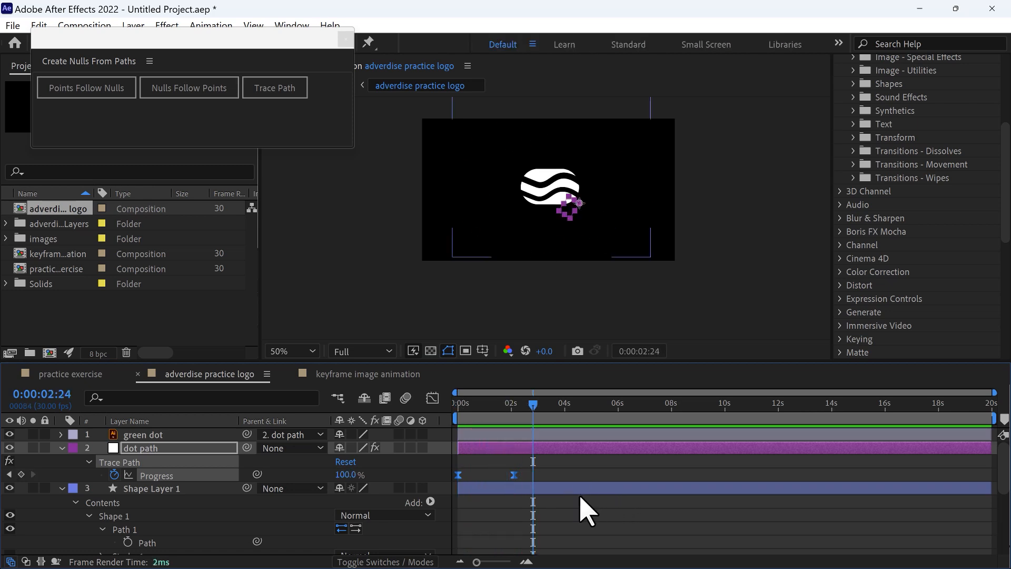
- Replay the logo animation from the start, and play the practice exercise composition from its beginning
key(space)
key(space)
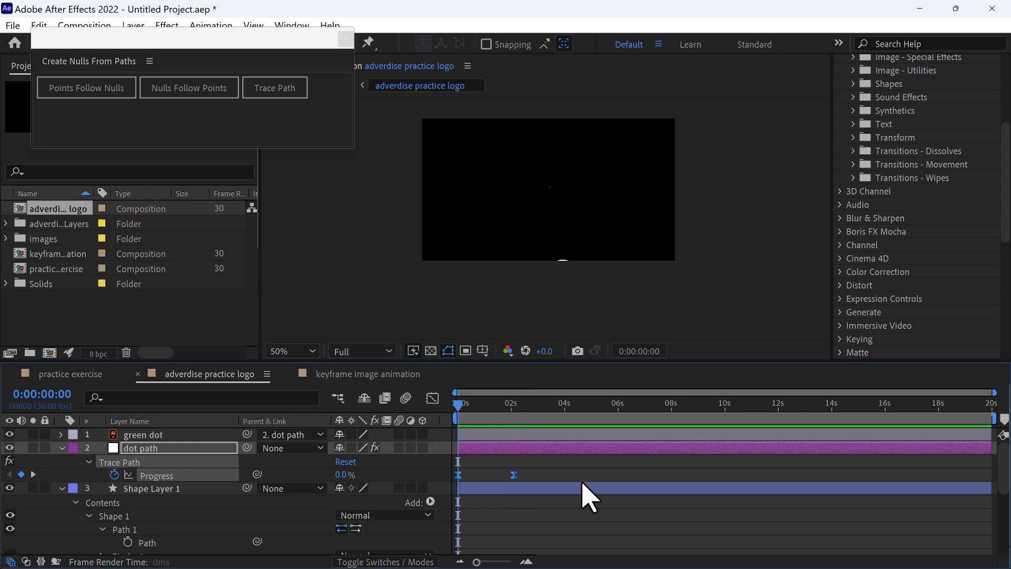
key(space)
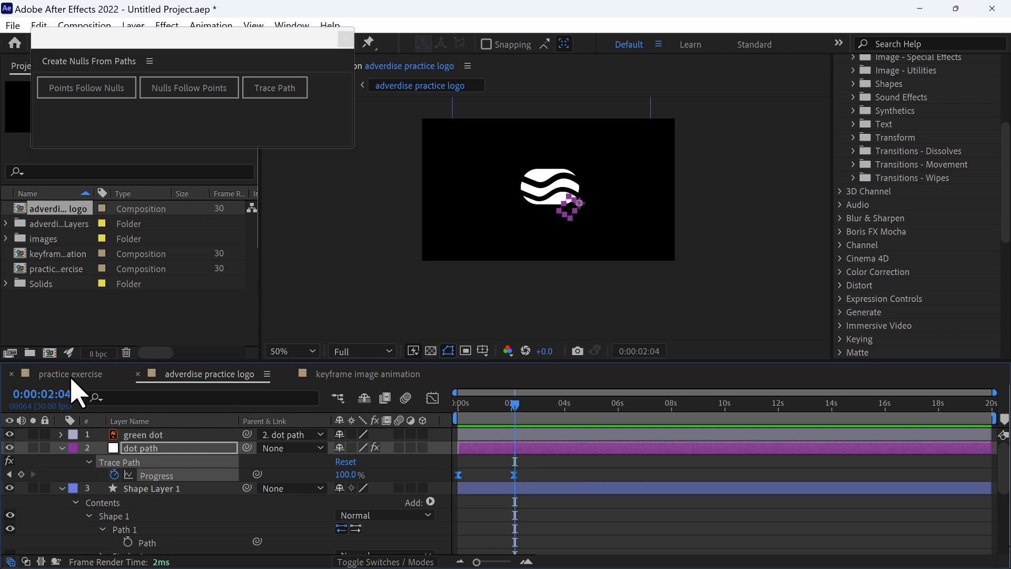
click(70, 374)
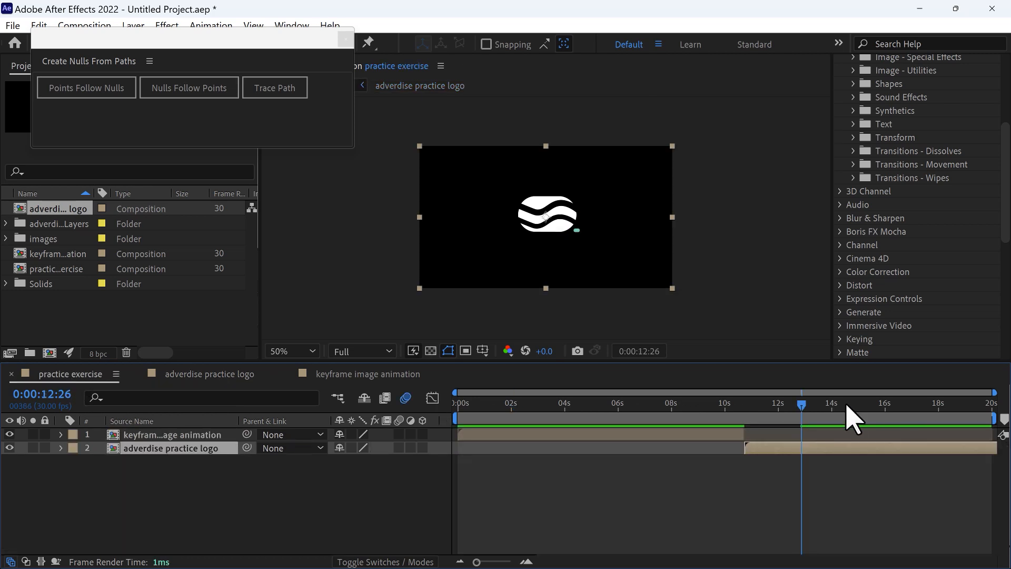
drag(804, 407, 447, 446)
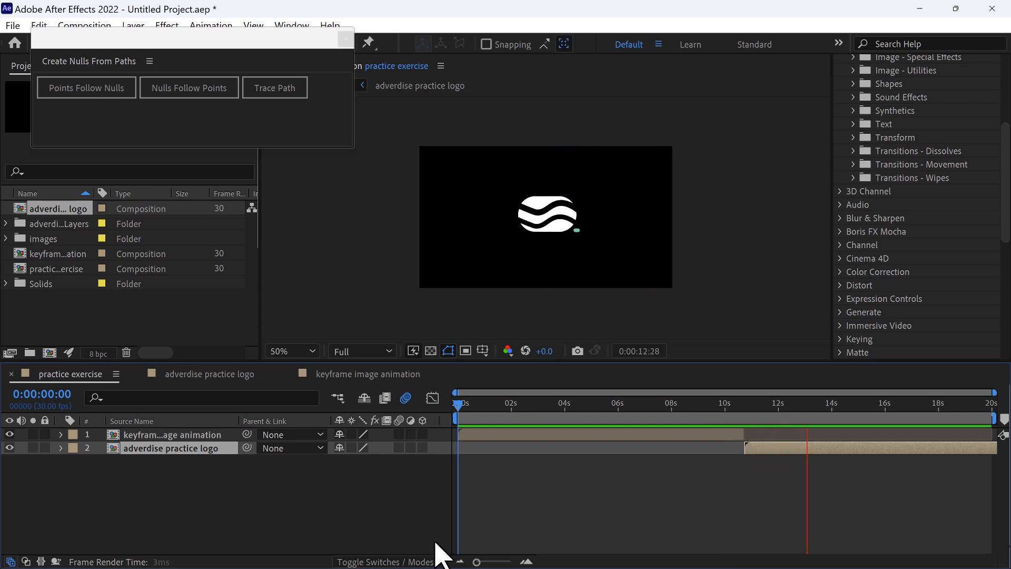
- Trim the end of the adverdise practice logo layer in the practice exercise composition to 0:00:14:01
click(835, 405)
drag(836, 406, 807, 415)
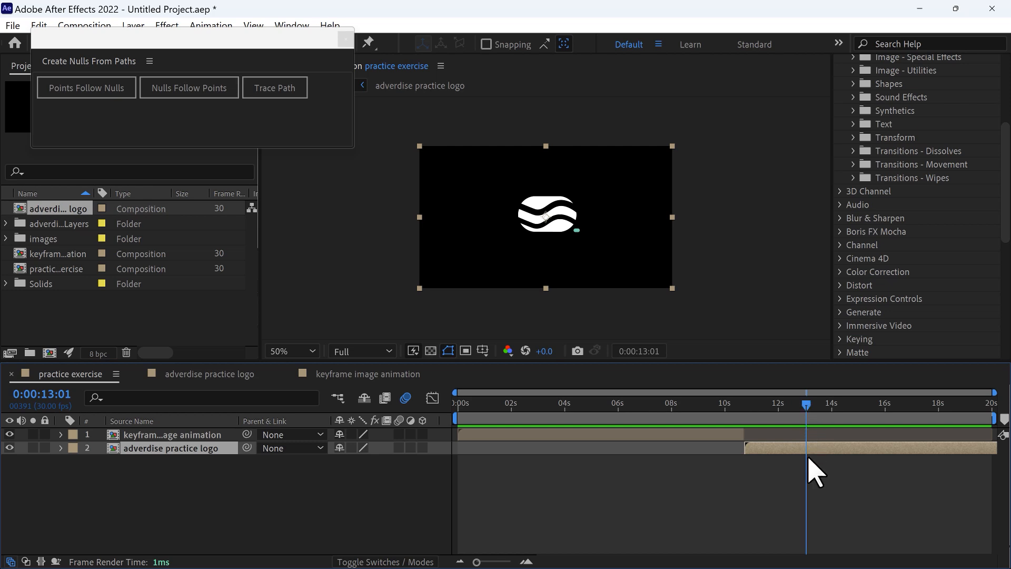
drag(808, 411, 833, 417)
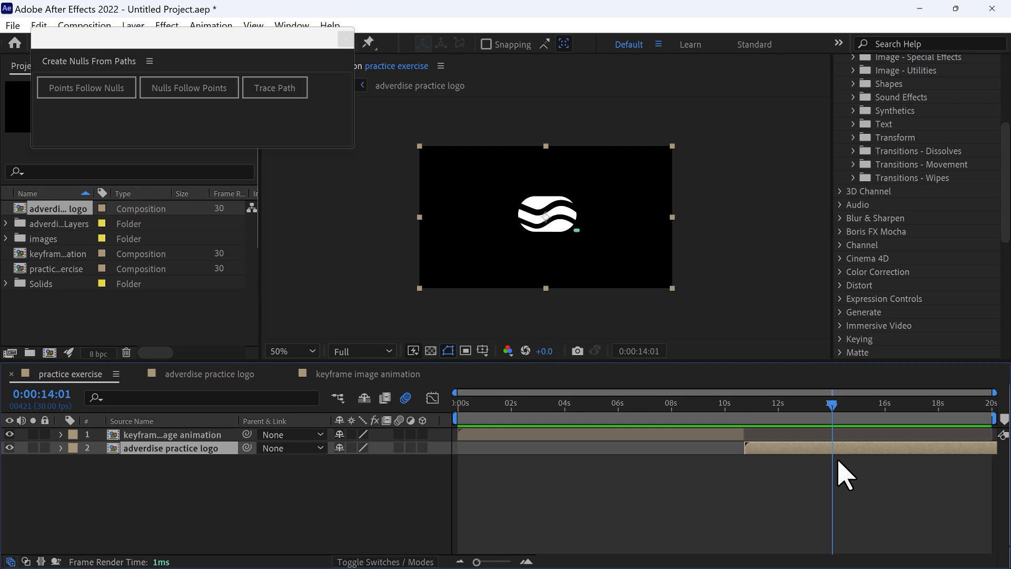
key(alt+bracketright)
- Keyframe the adverdise practice logo layer's Scale at 100% at 0:00:12:29 and at 110% at 0:00:13:09
drag(810, 408, 419, 433)
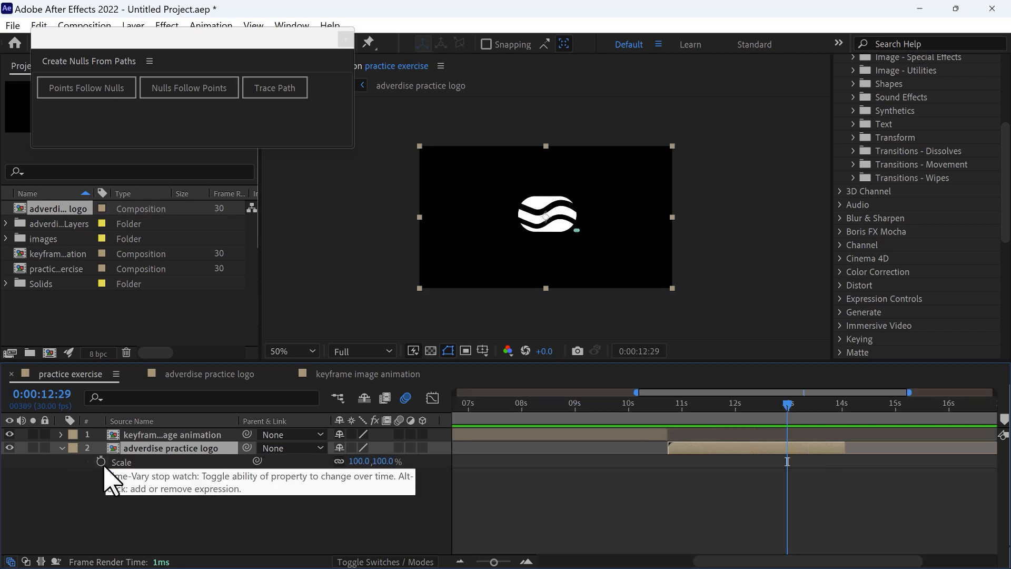
click(101, 462)
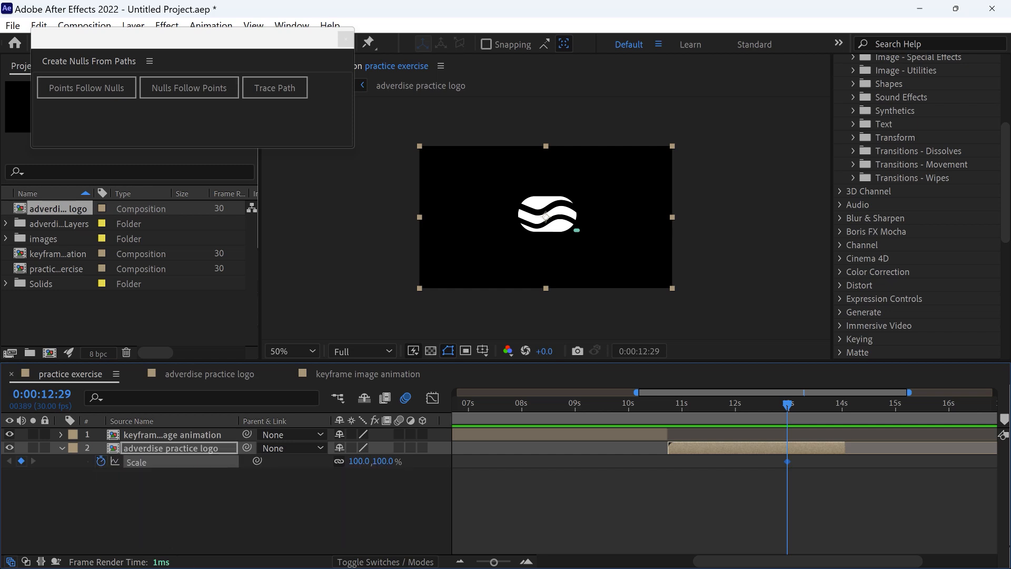
key(shift+Page_Down)
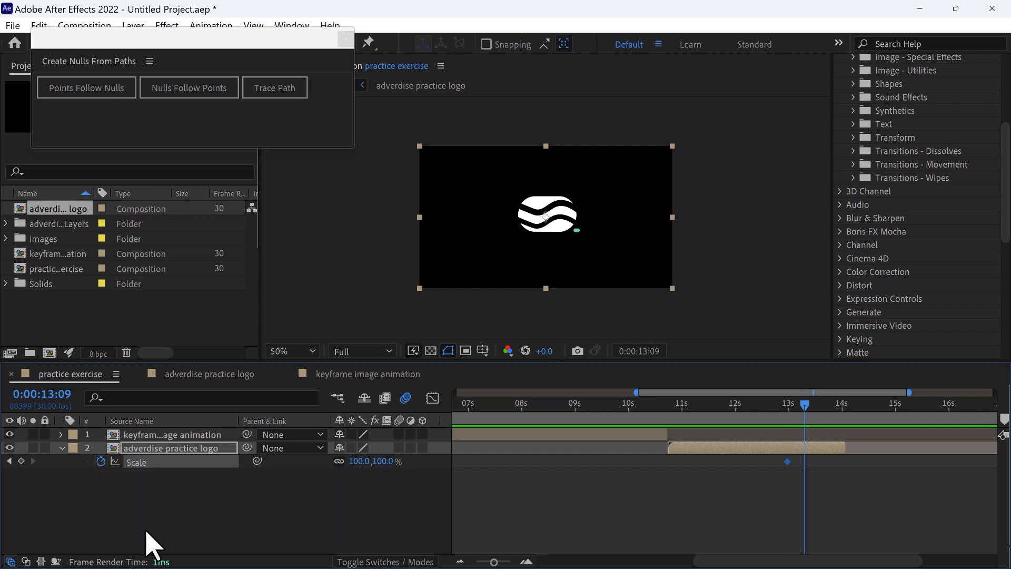
click(21, 461)
click(400, 462)
key(BackSpace)
click(375, 493)
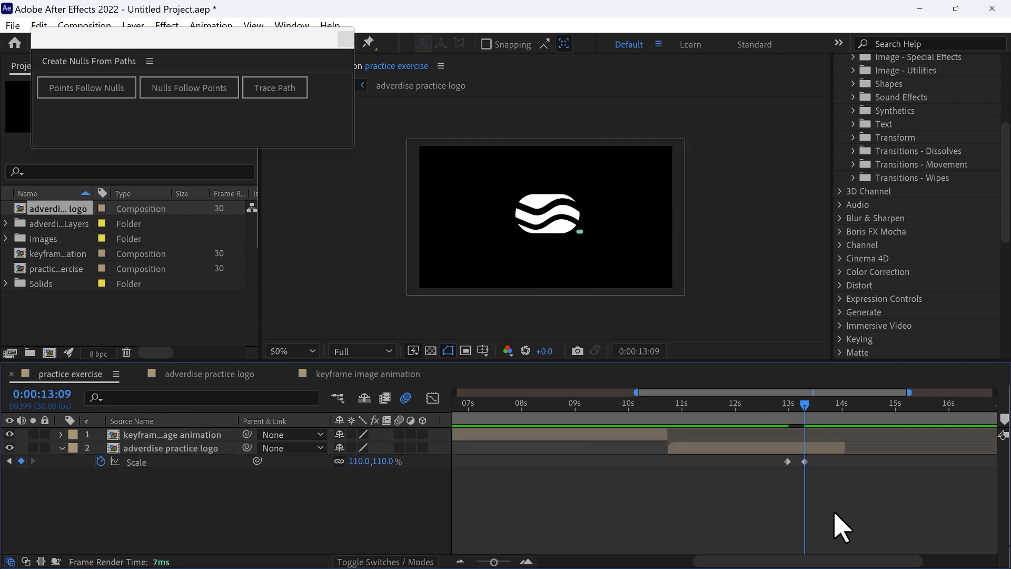
- Add a Scale keyframe of 95% to the adverdise practice logo layer five frames further on, at 0:00:13:14
key(Page_Down)
key(Page_Down)
key(Page_Down)
key(Page_Down)
key(Page_Down)
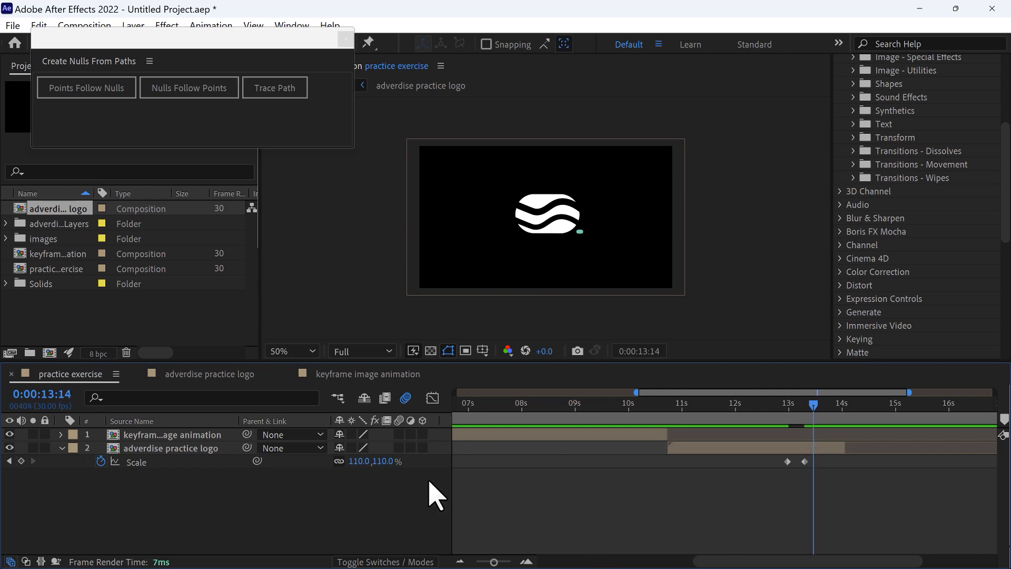
click(384, 461)
key(BackSpace)
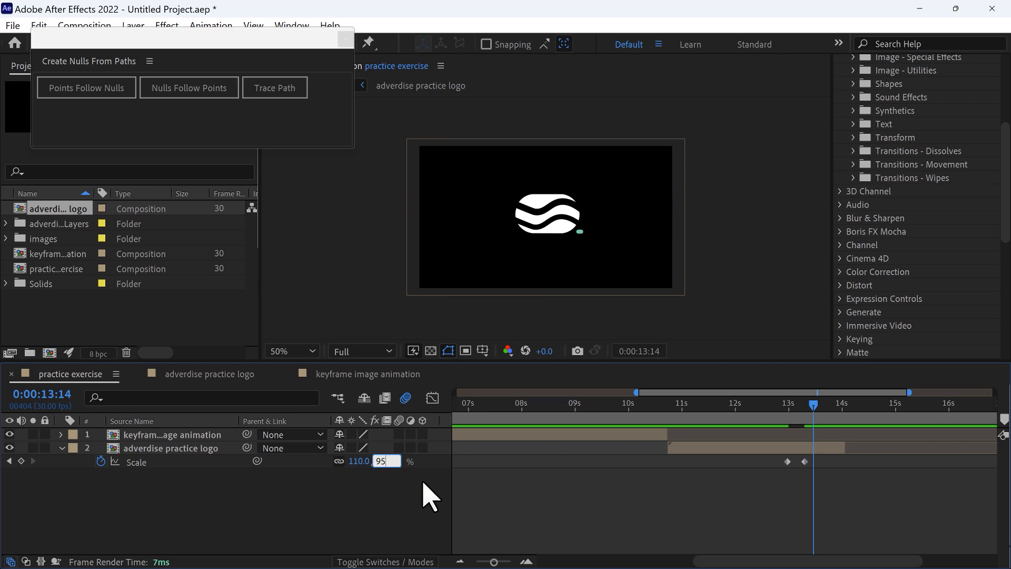
key(Return)
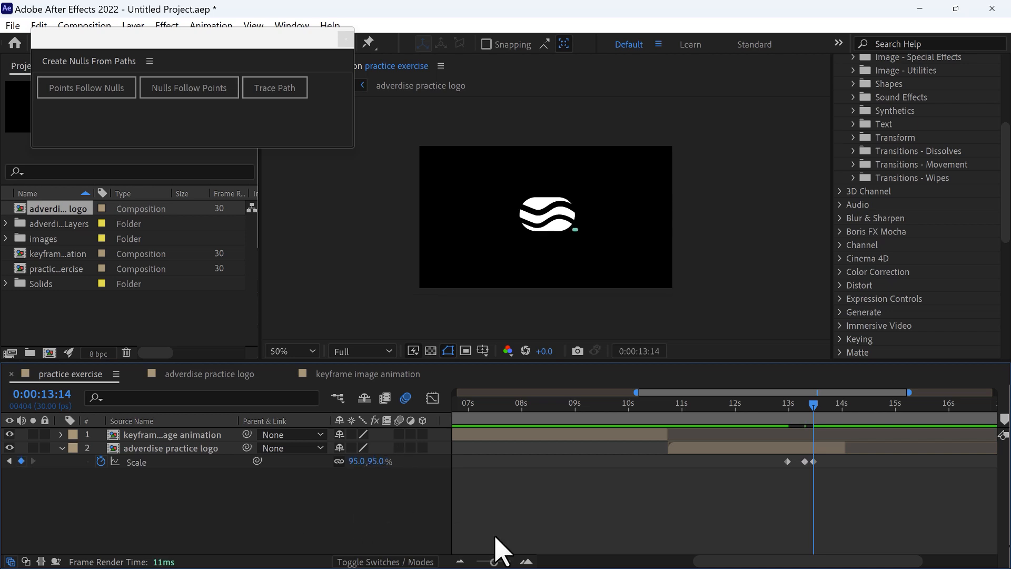
- Add a Scale keyframe of 105% to the adverdise practice logo layer at 0:00:13:19
key(Page_Down)
key(Page_Down)
key(Page_Down)
key(Page_Down)
key(Page_Down)
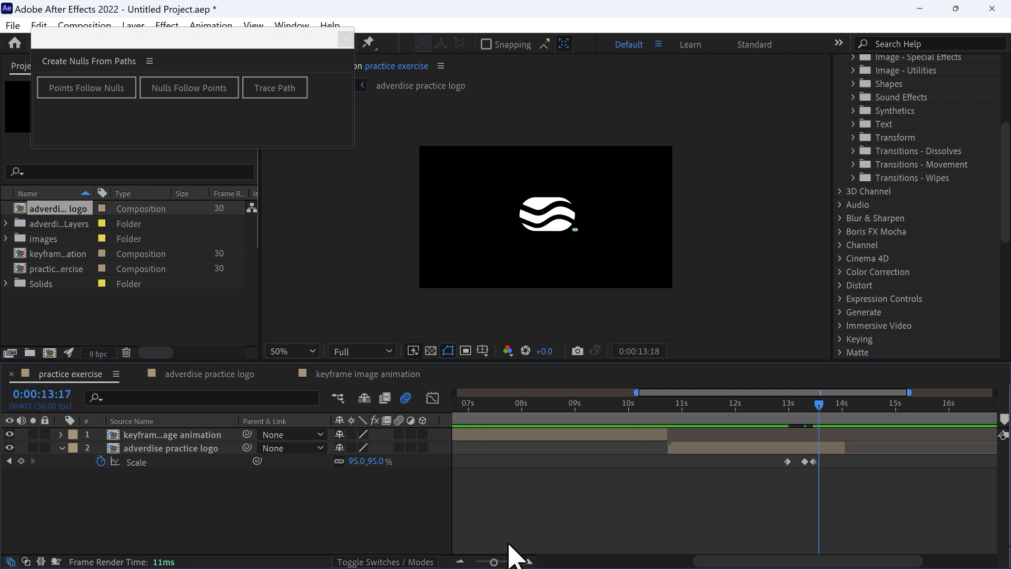
click(375, 461)
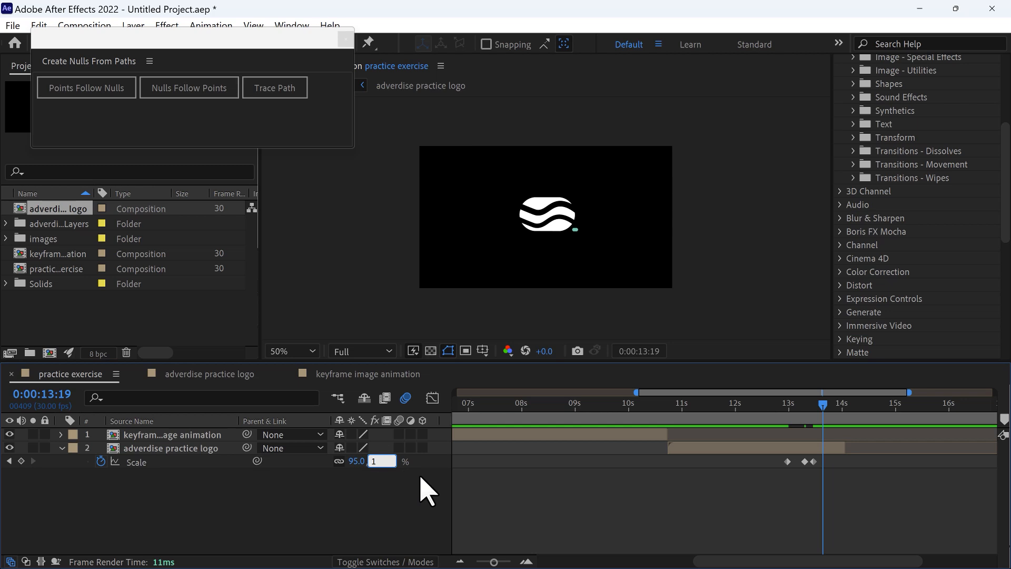
text(105)
key(Return)
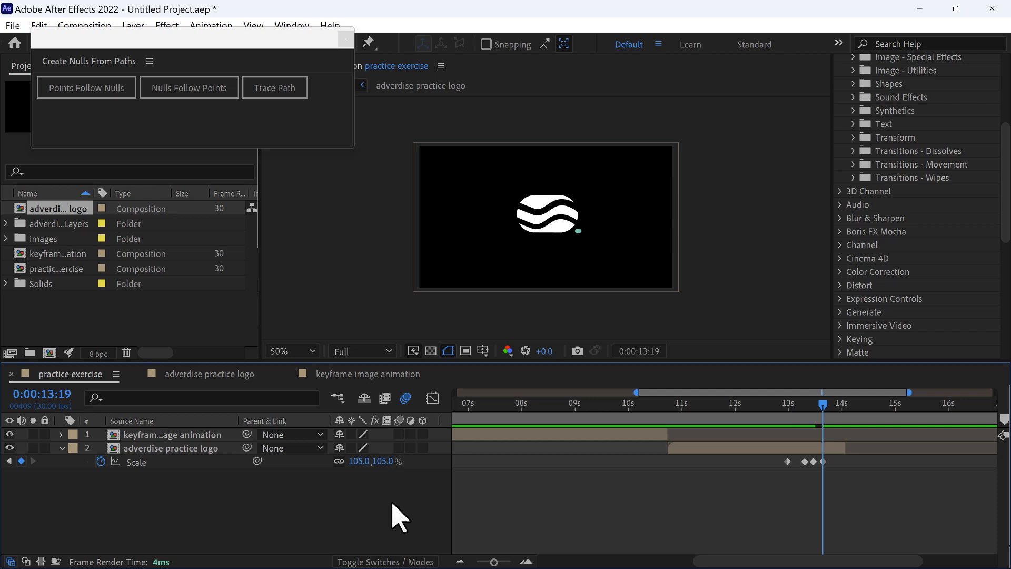
- Add a closing Scale keyframe of 100% to the adverdise practice logo layer at 0:00:13:24
key(Page_Down)
key(Page_Down)
key(Page_Down)
key(Page_Down)
key(Page_Down)
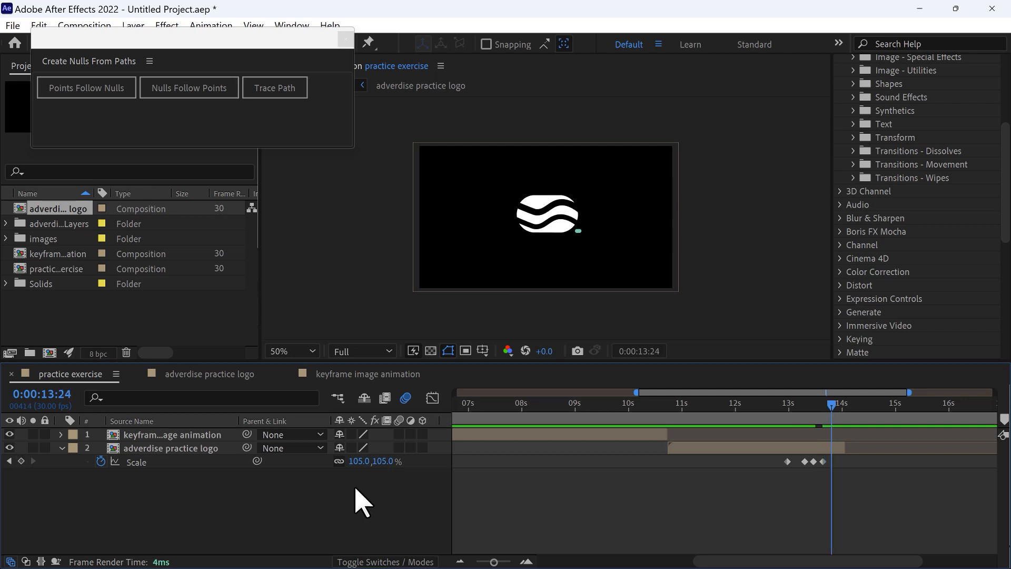
click(359, 461)
text(100)
key(Return)
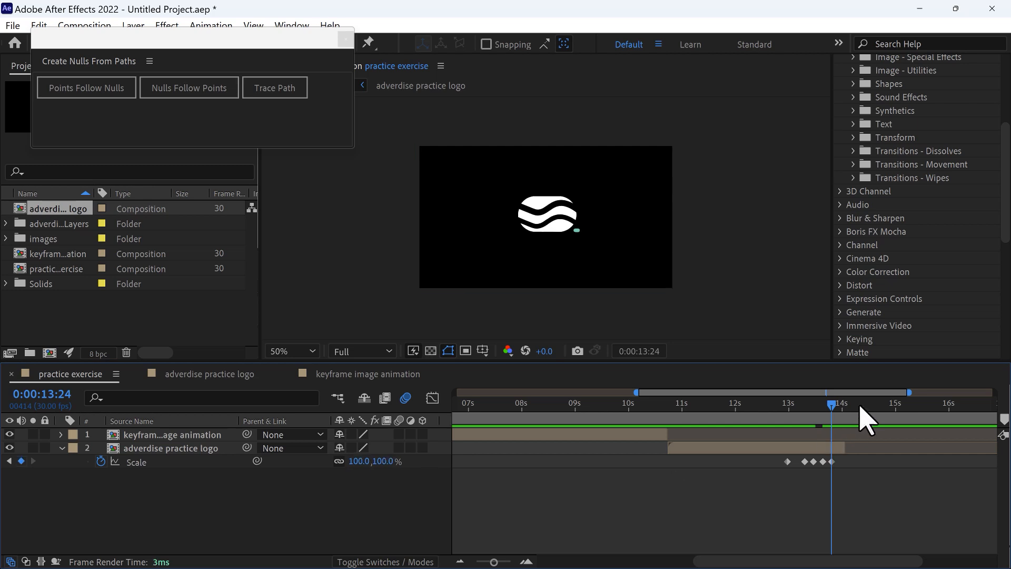
- Play the logo's scale bounce twice from shortly before its first Scale keyframe
drag(827, 402, 775, 420)
key(space)
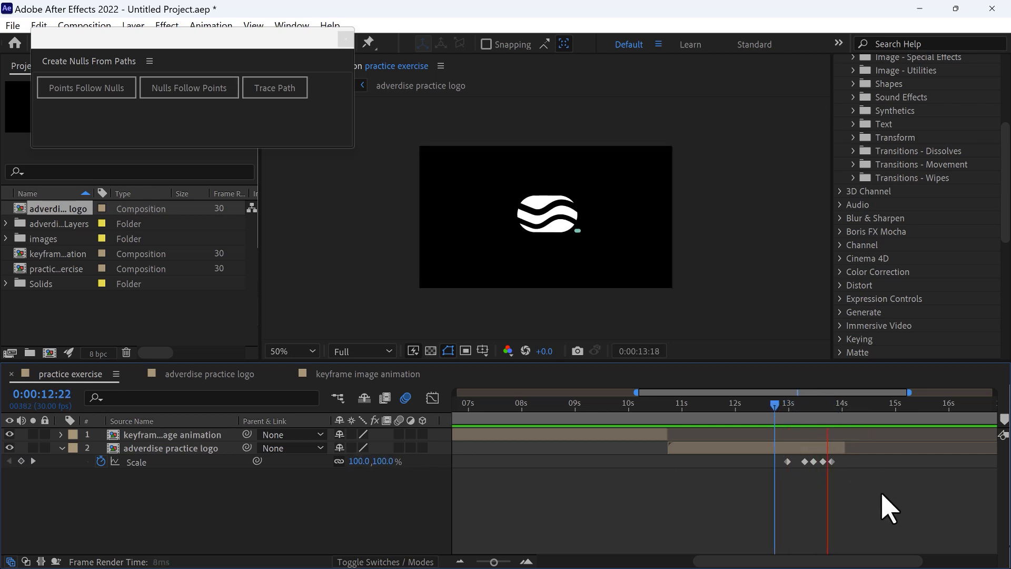
drag(859, 411, 790, 434)
key(space)
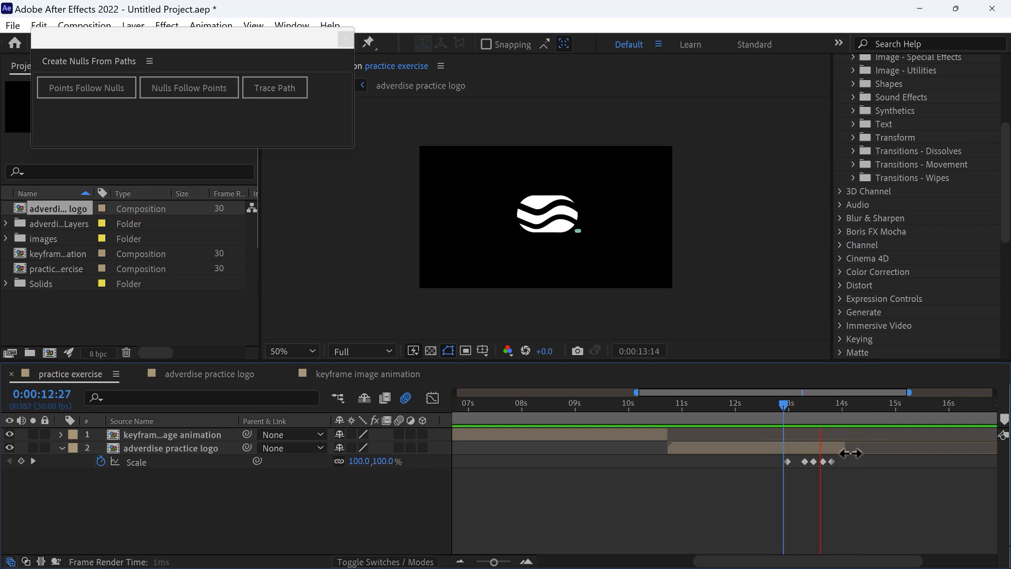
- Apply Easy Ease to all five Scale keyframes of the adverdise practice logo layer
drag(849, 471, 769, 465)
right_click(833, 461)
mouse_move(858, 456)
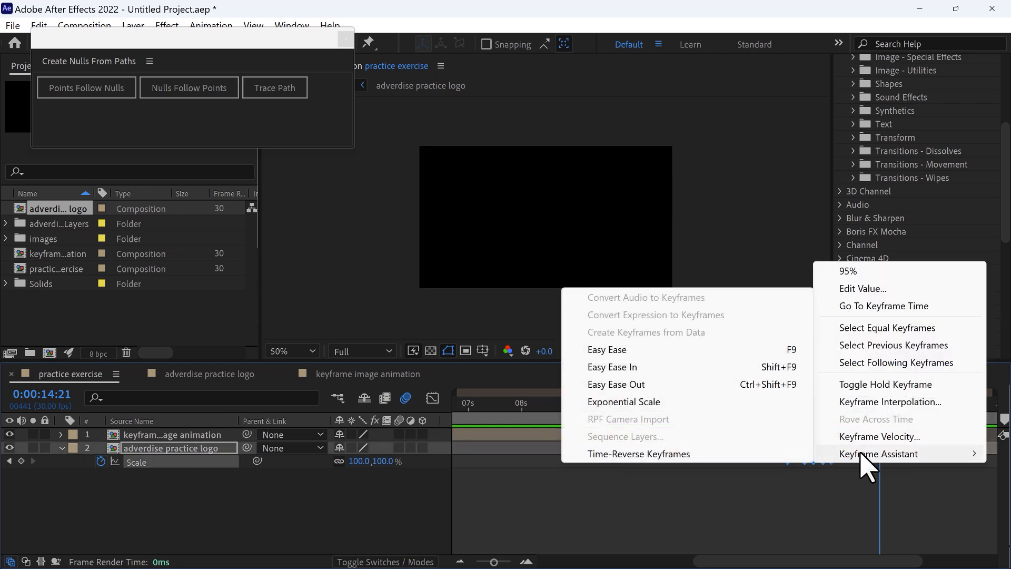
click(606, 367)
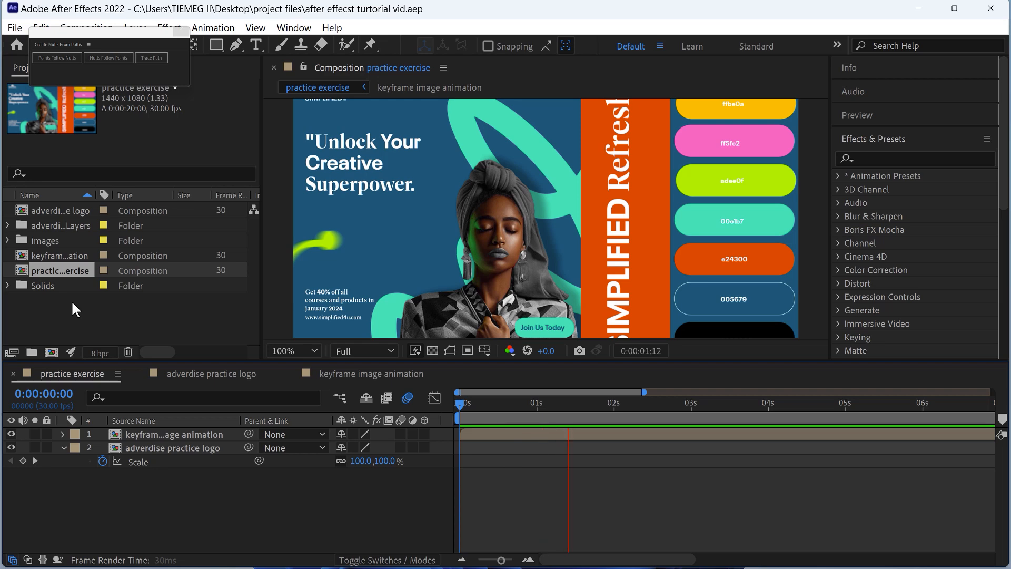
- Import the upbeat no-copyright background music MP3 from the project files folder and add it below the other layers of practice exercise
click(72, 302)
double_click(72, 303)
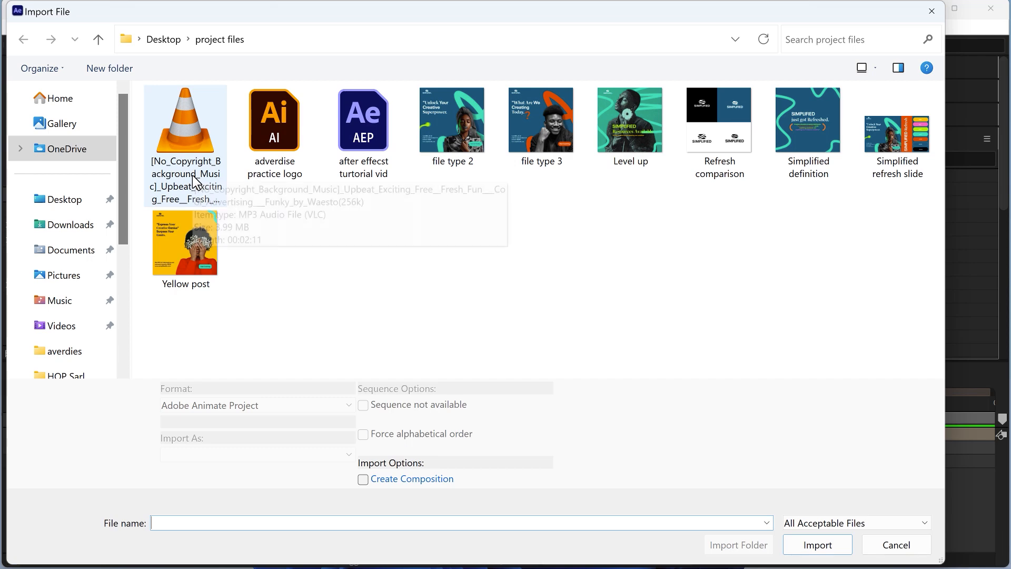
click(209, 191)
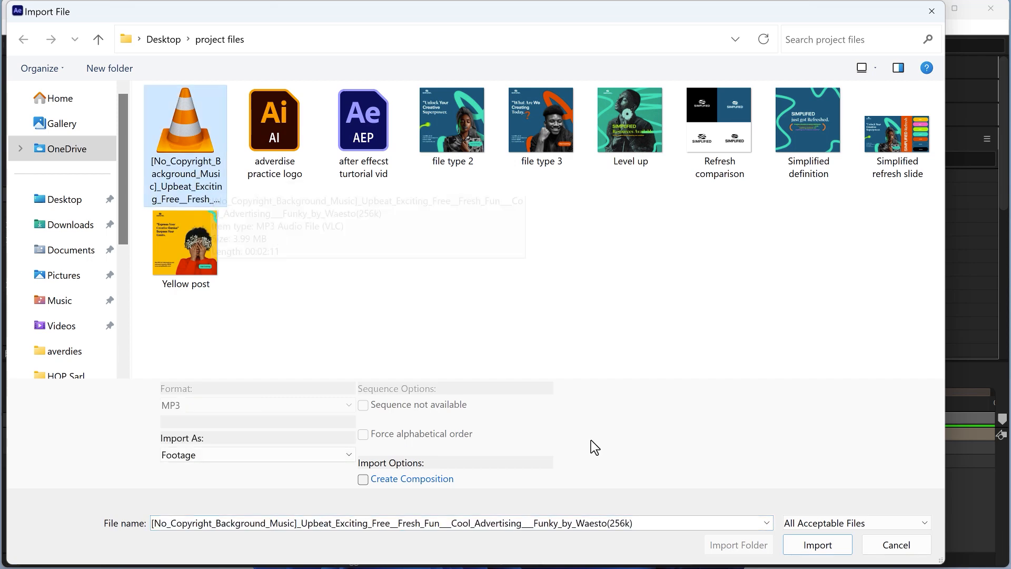
click(811, 542)
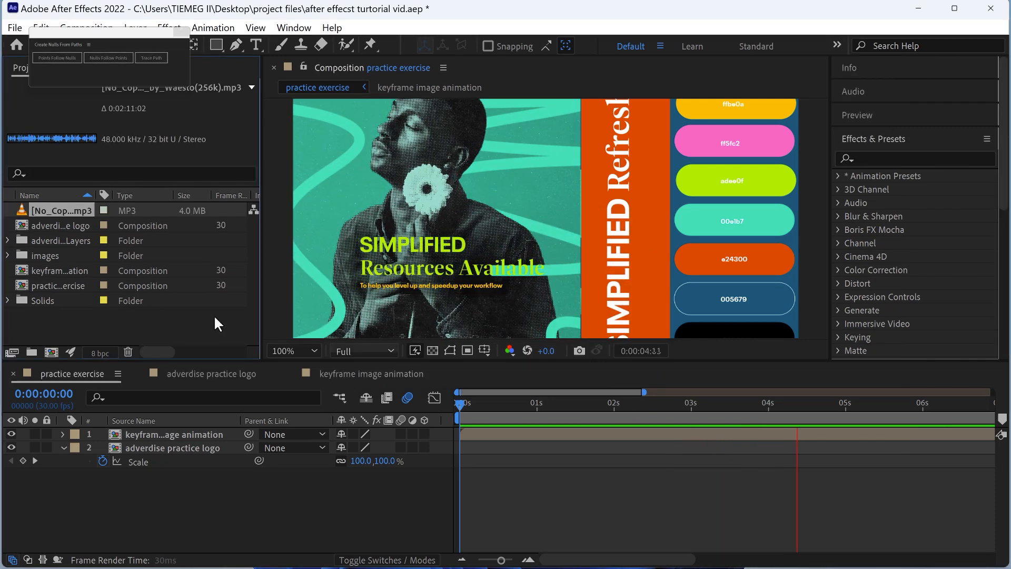
drag(49, 207, 219, 471)
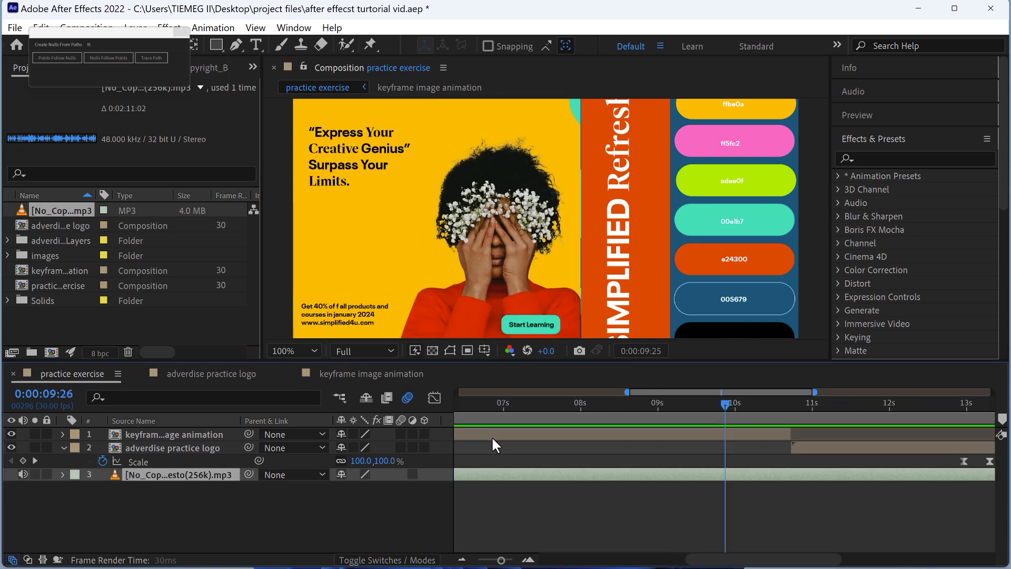
- Play the practice exercise composition from the start to hear the music with the slideshow
scroll(655, 508, down, 2)
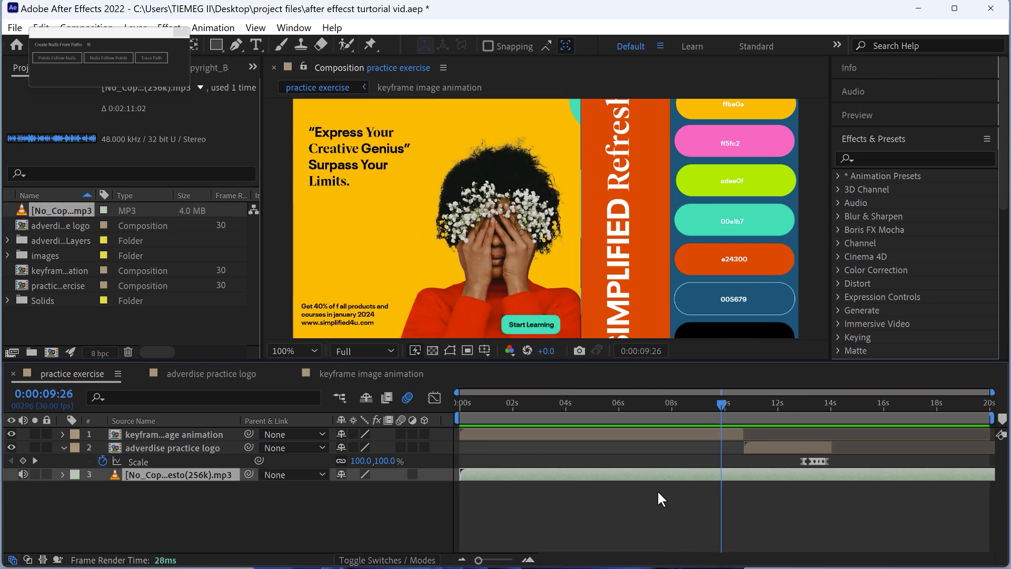
drag(720, 404, 411, 441)
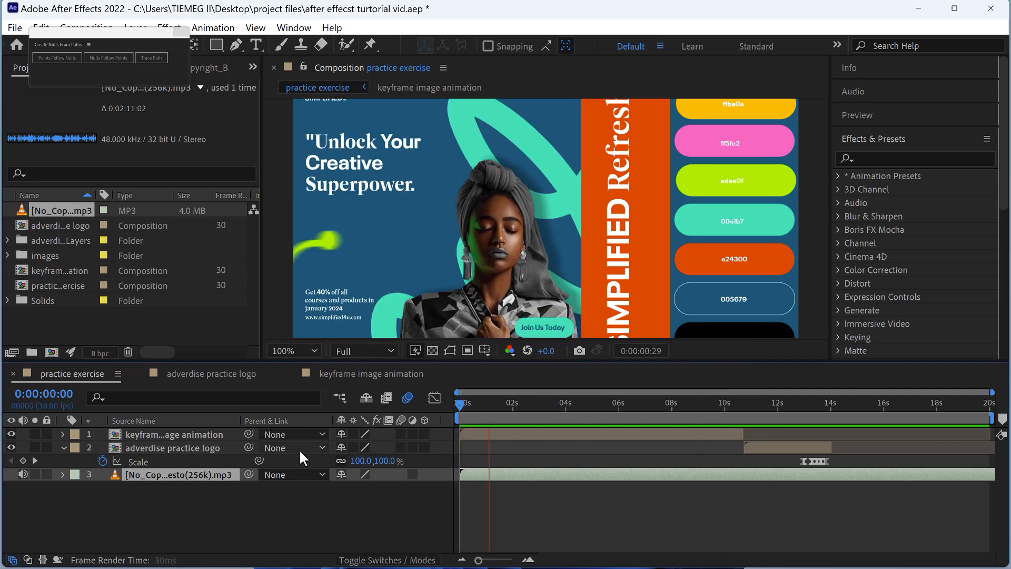
key(space)
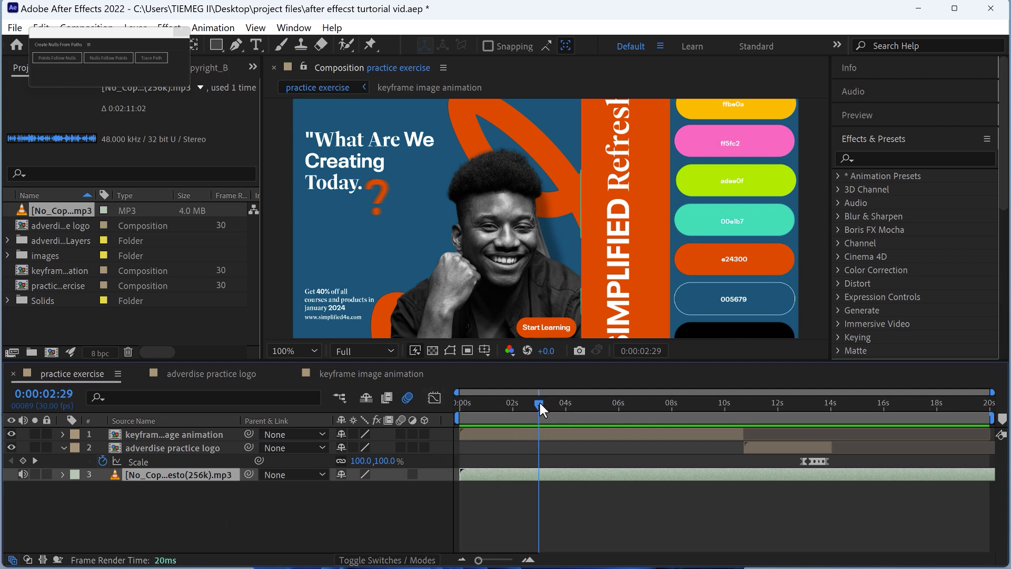
- Set the music layer's Audio Levels to -15 dB and play the composition from the start
click(61, 472)
click(76, 489)
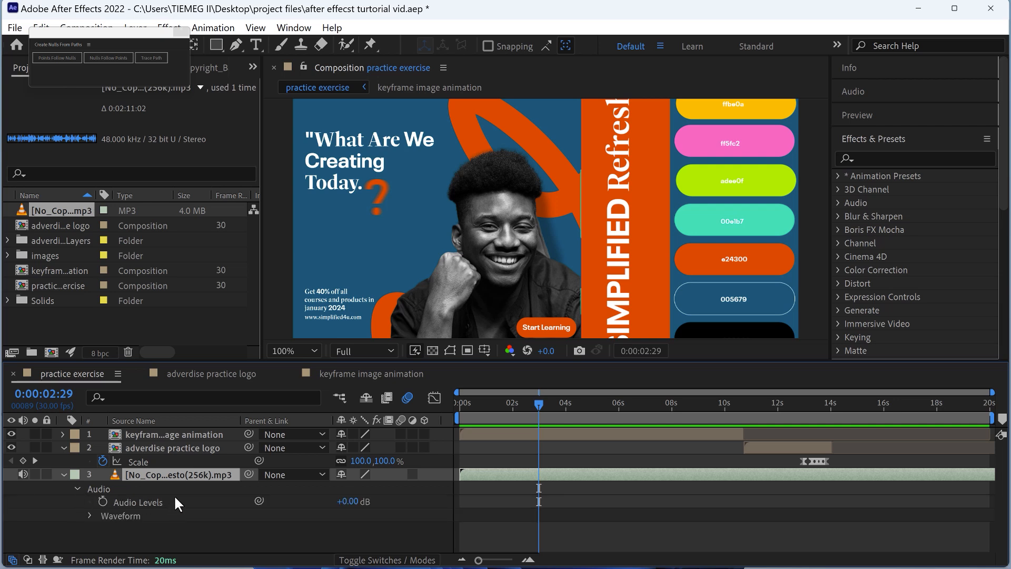
click(142, 500)
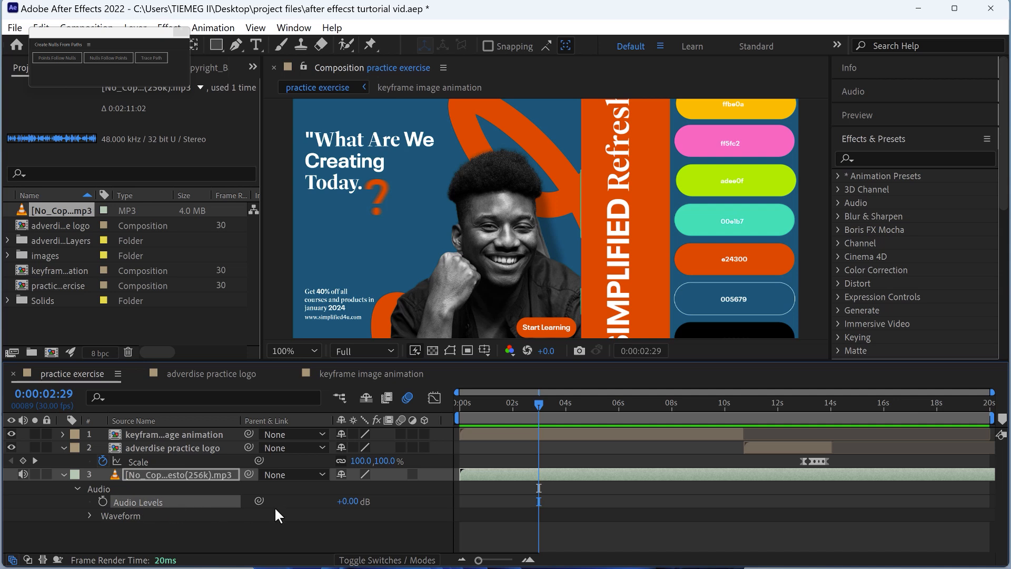
click(515, 470)
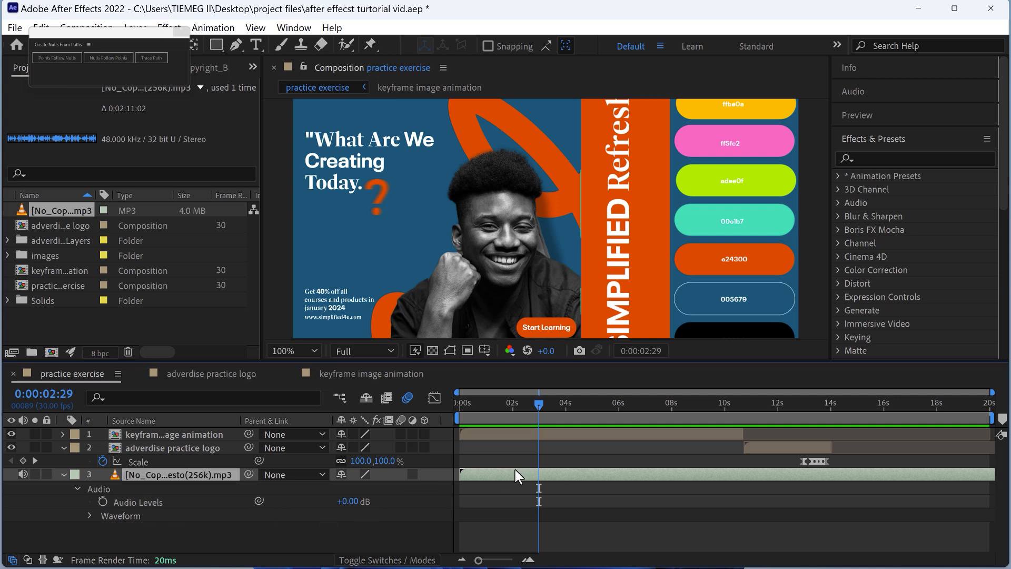
drag(356, 501, 344, 501)
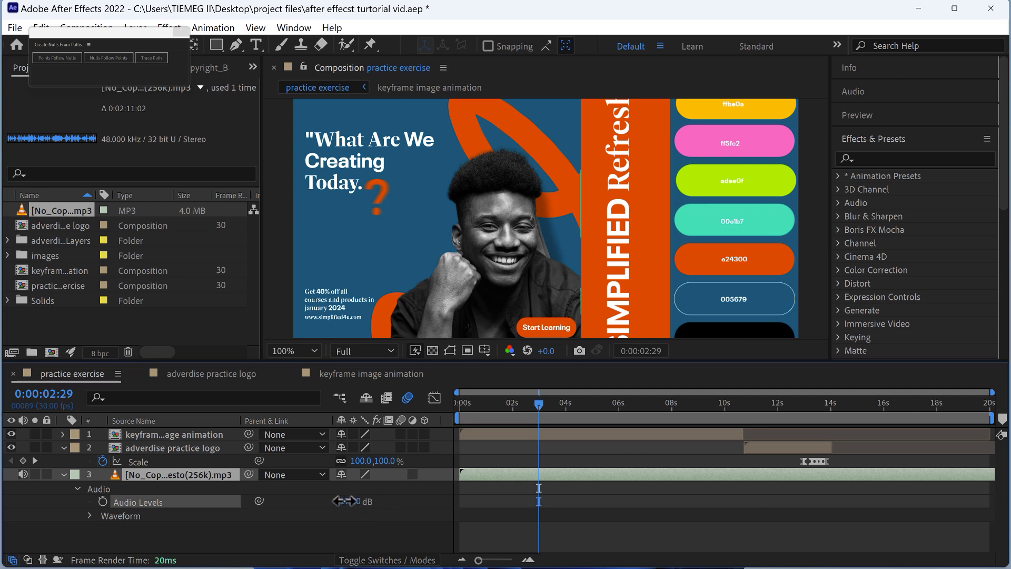
click(348, 500)
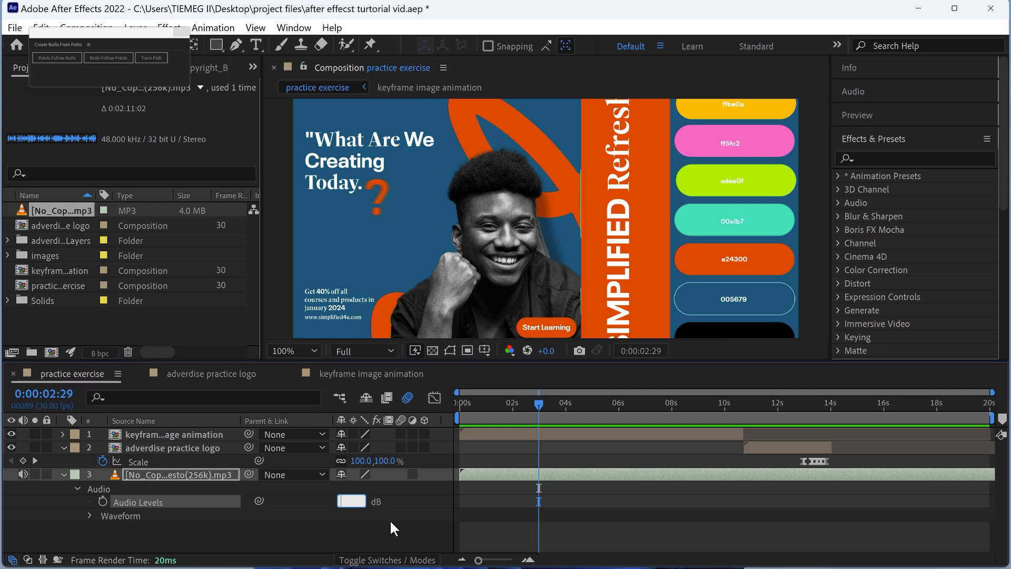
text(-15)
click(284, 534)
drag(546, 405, 457, 405)
key(space)
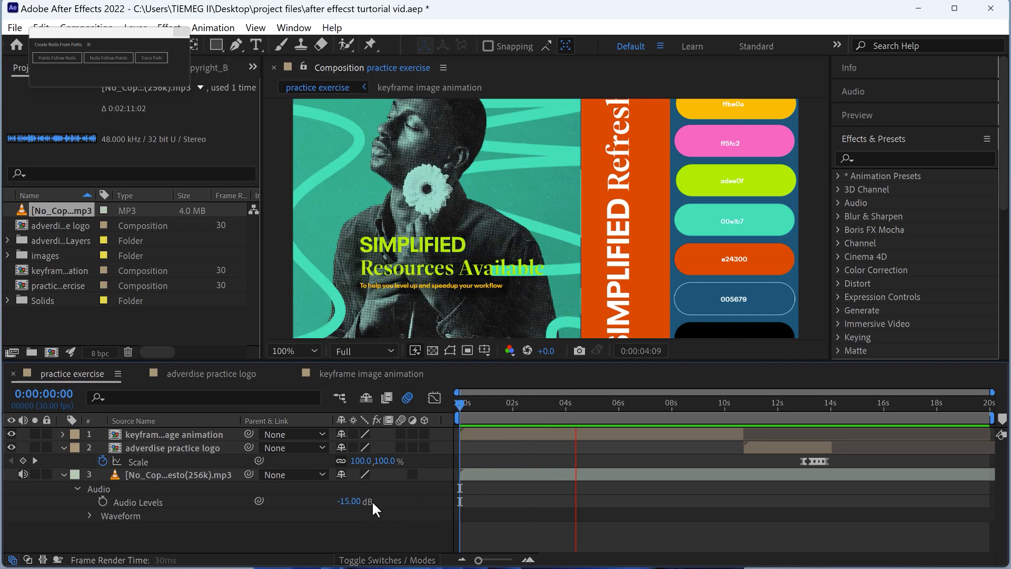
- Reveal the music layer's waveform and trim the silent intro off the layer's start at 0:00:01:28
key(space)
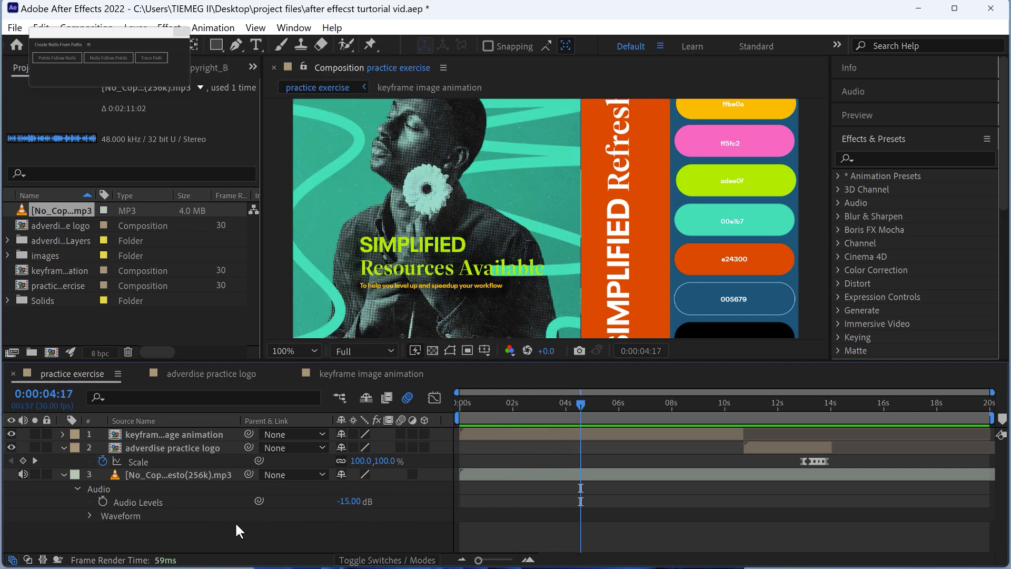
click(89, 514)
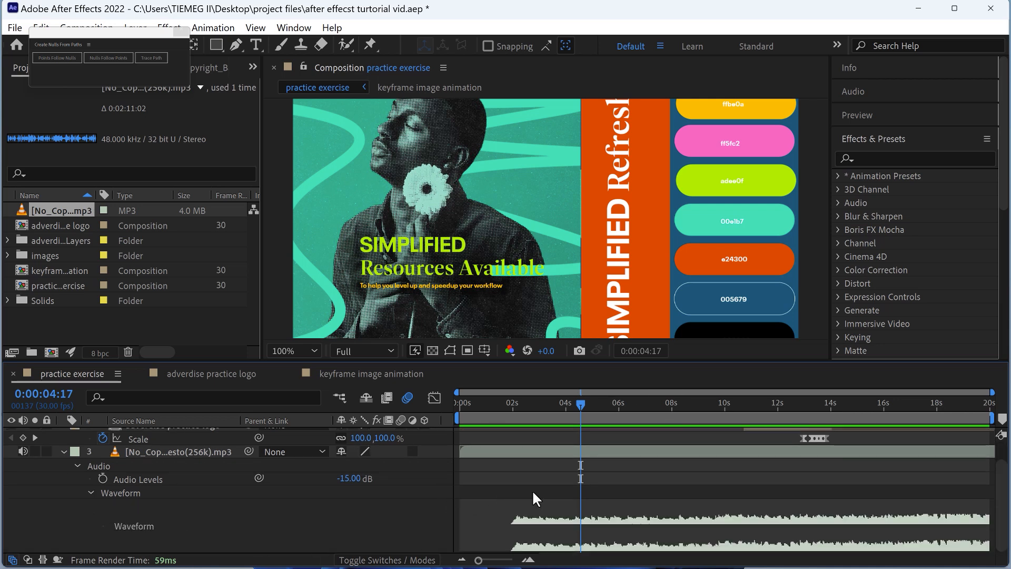
drag(567, 417, 510, 454)
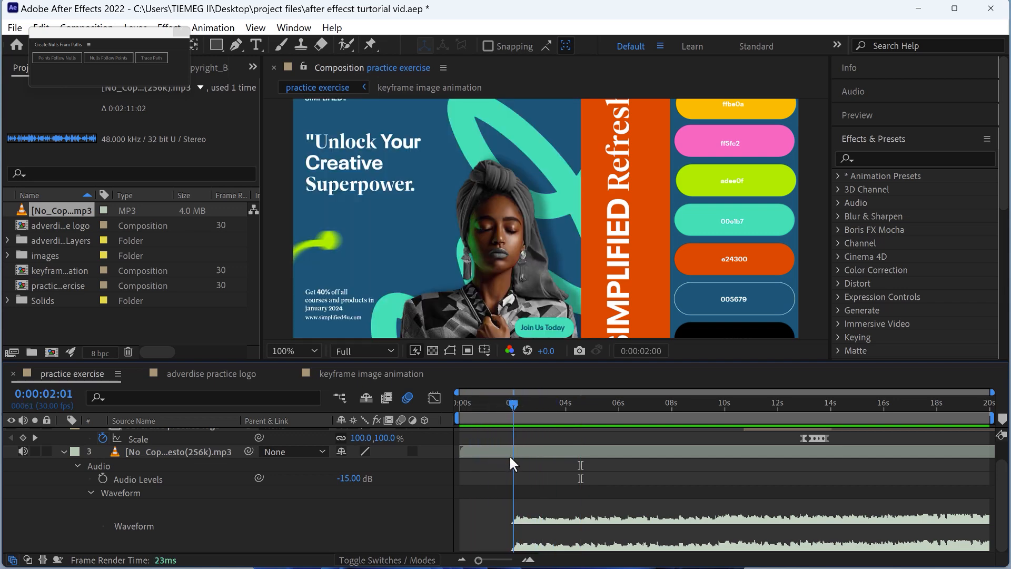
click(499, 451)
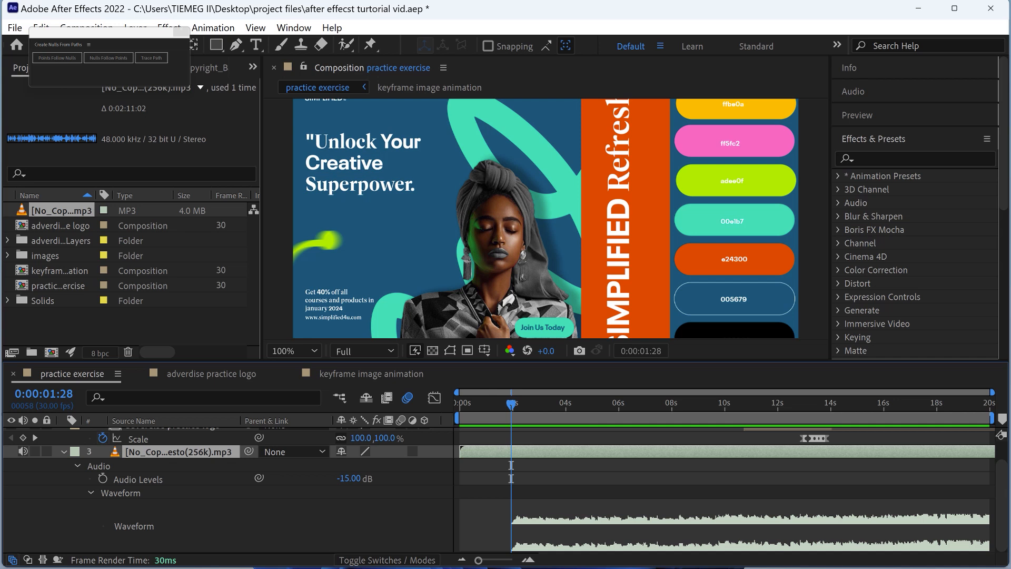
key(alt+bracketleft)
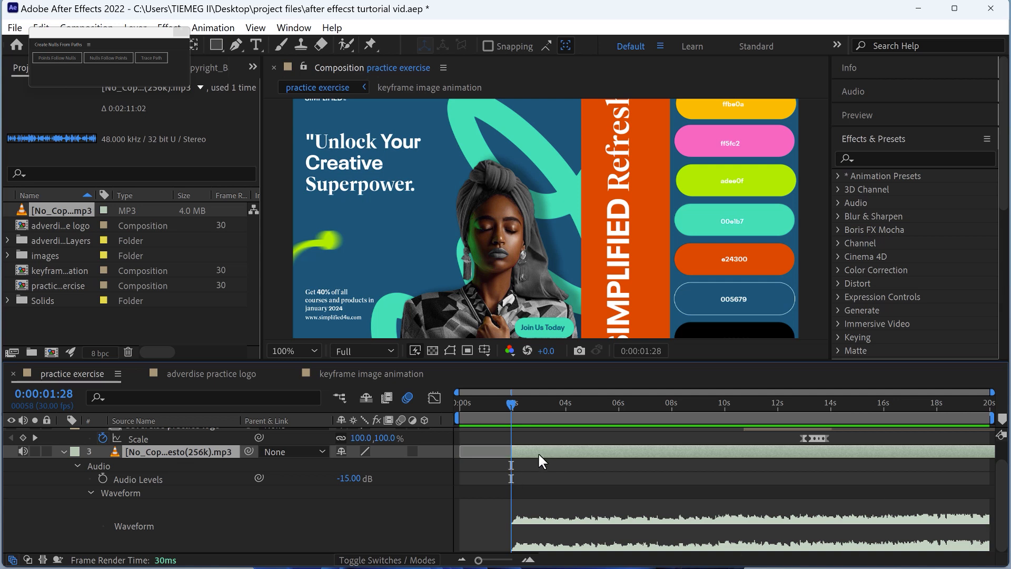
- Shift the trimmed music layer to begin at 0:00:00:00 and play the composition from the start
drag(538, 451, 487, 454)
key(Home)
key(space)
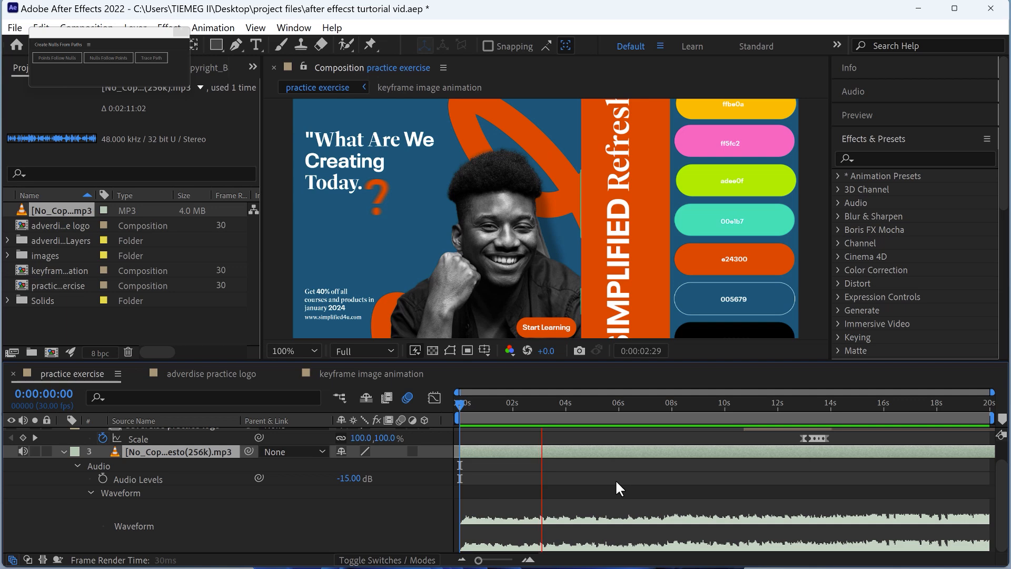
click(64, 452)
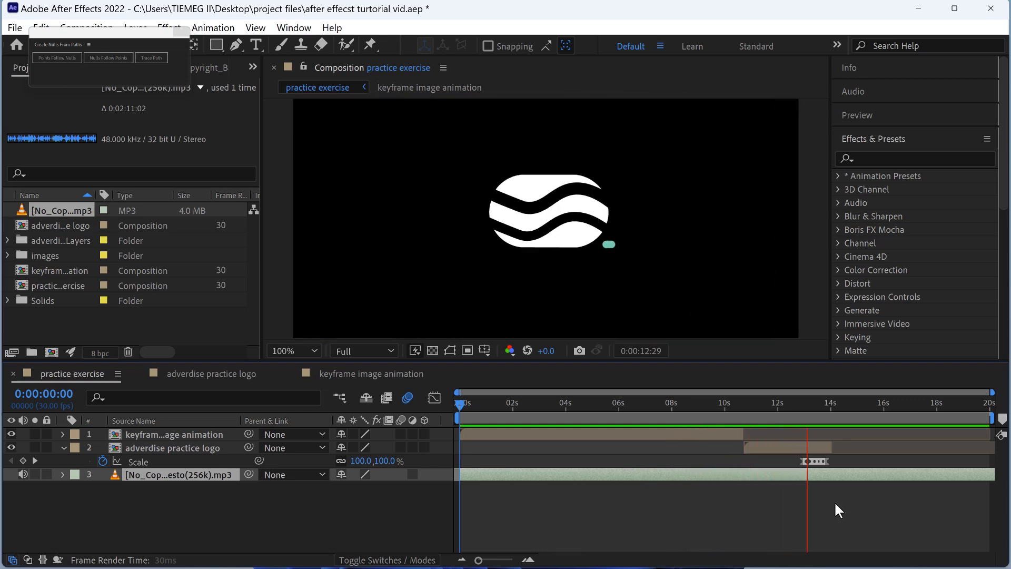
- Trim the music layer's end to 0:00:14:00 and set the work area's end at the same time
click(834, 403)
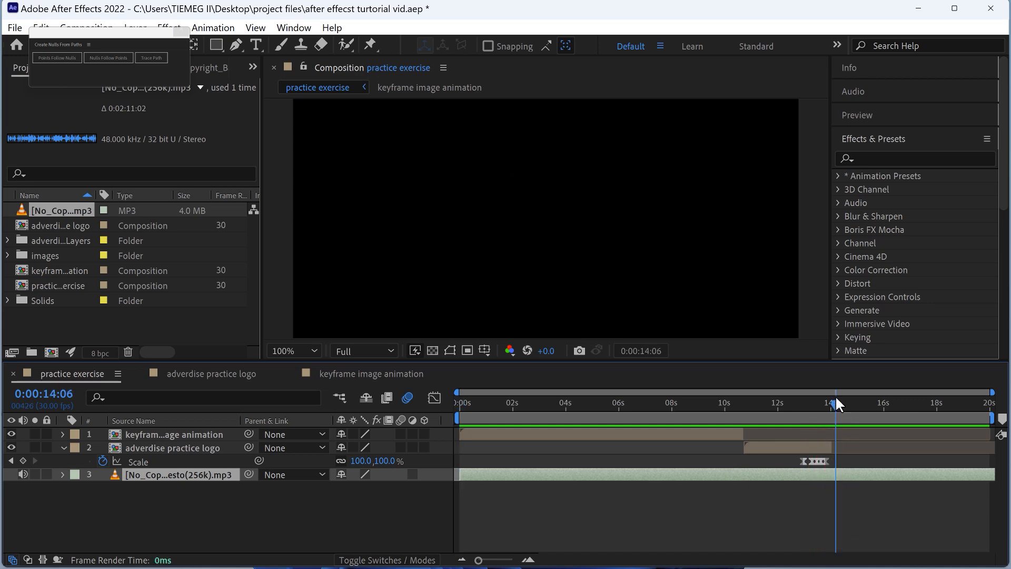
drag(834, 403, 830, 403)
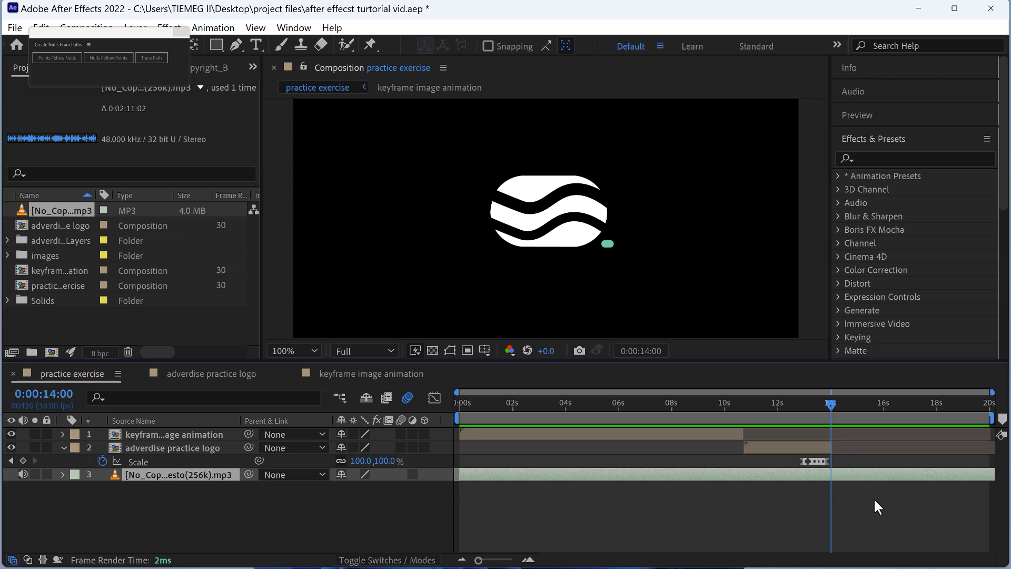
key(alt+bracketright)
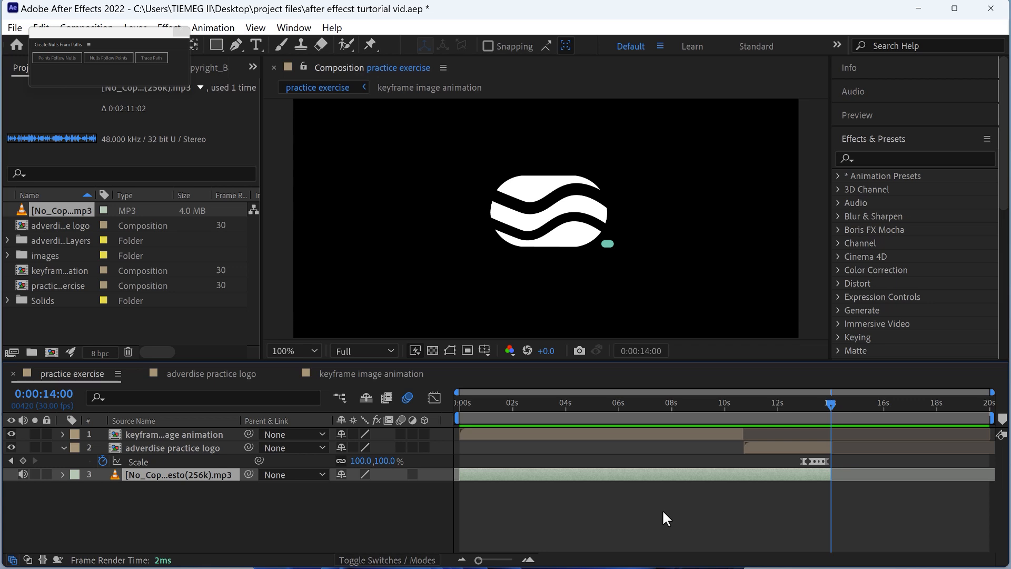
key(n)
- Play the practice exercise composition from the start to preview the shortened work area
key(Home)
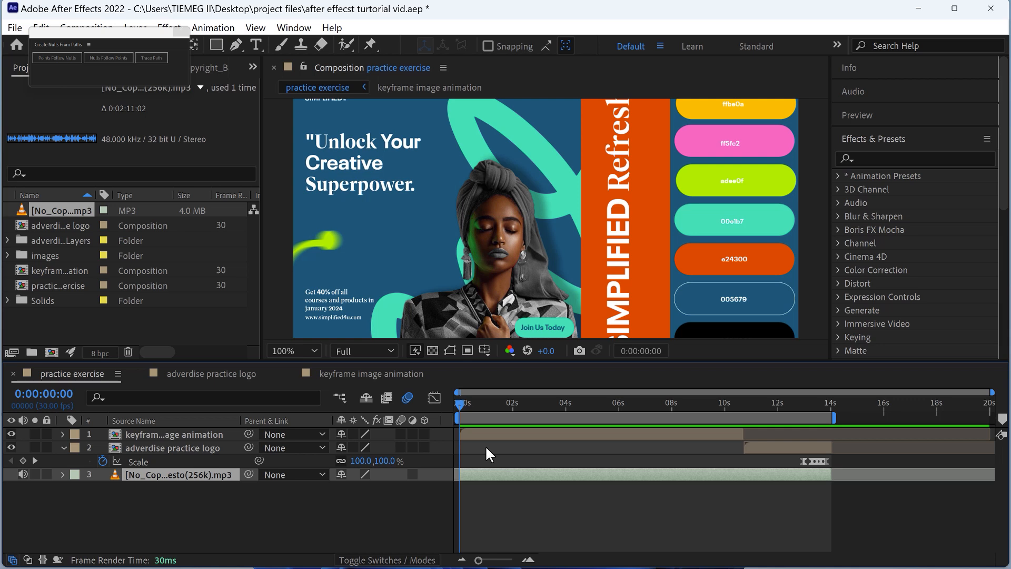
key(space)
key(space)
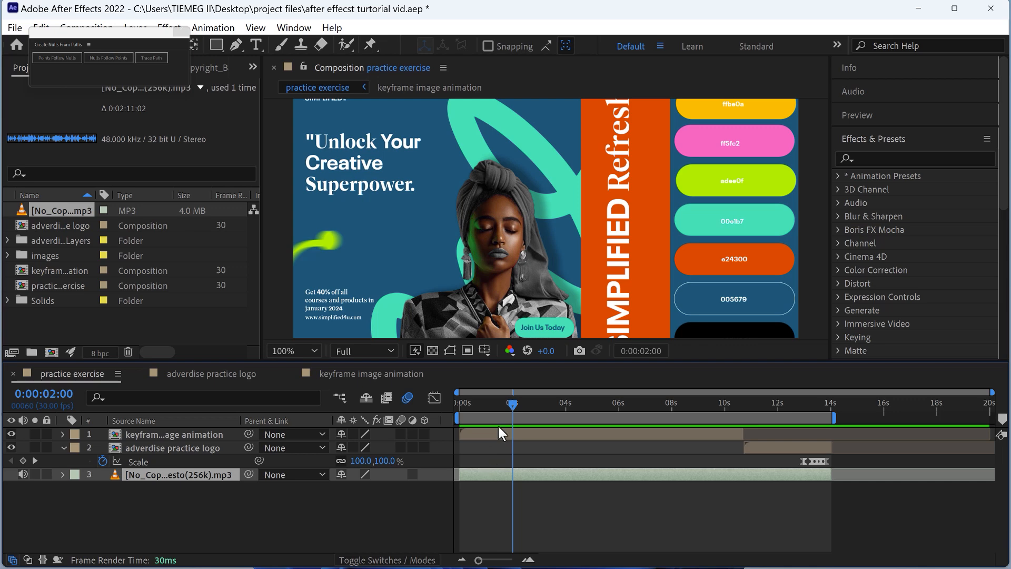
- Preview the composition with the work area starting at 0:00:01:29 and return the work area's start to 0:00:00:00
mouse_move(513, 403)
mouse_down()
mouse_move(535, 403)
mouse_move(511, 404)
mouse_up()
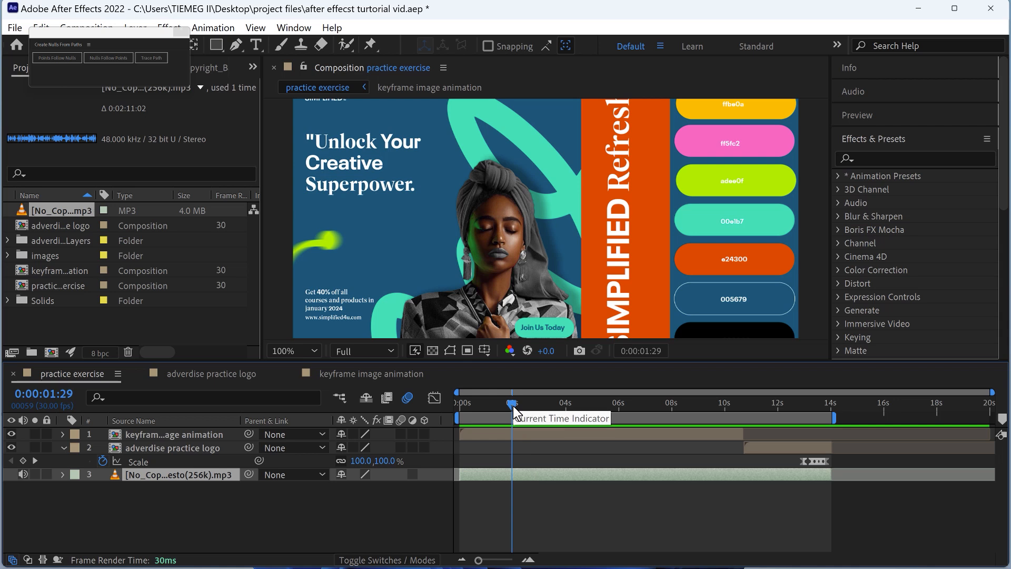
key(b)
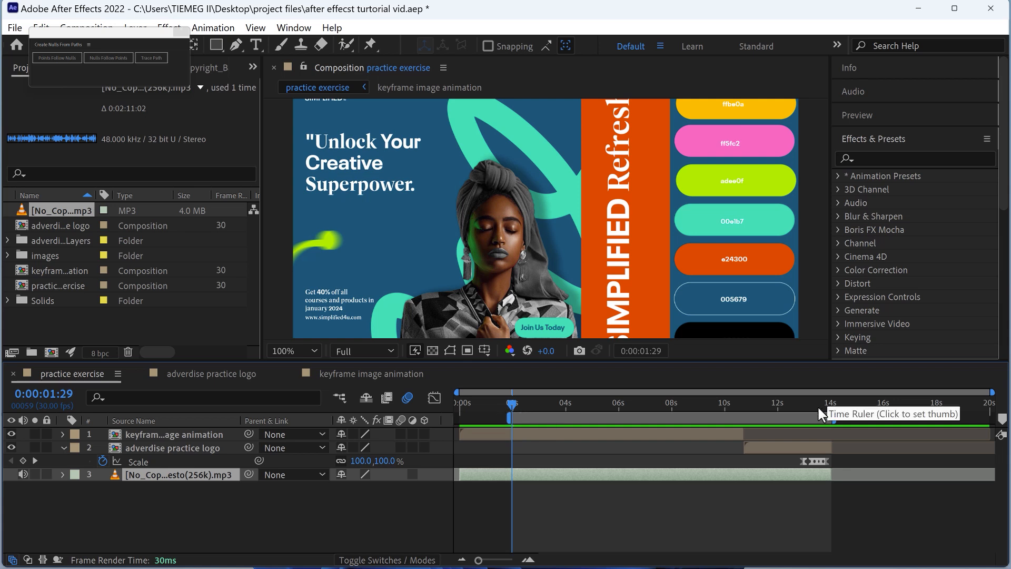
key(space)
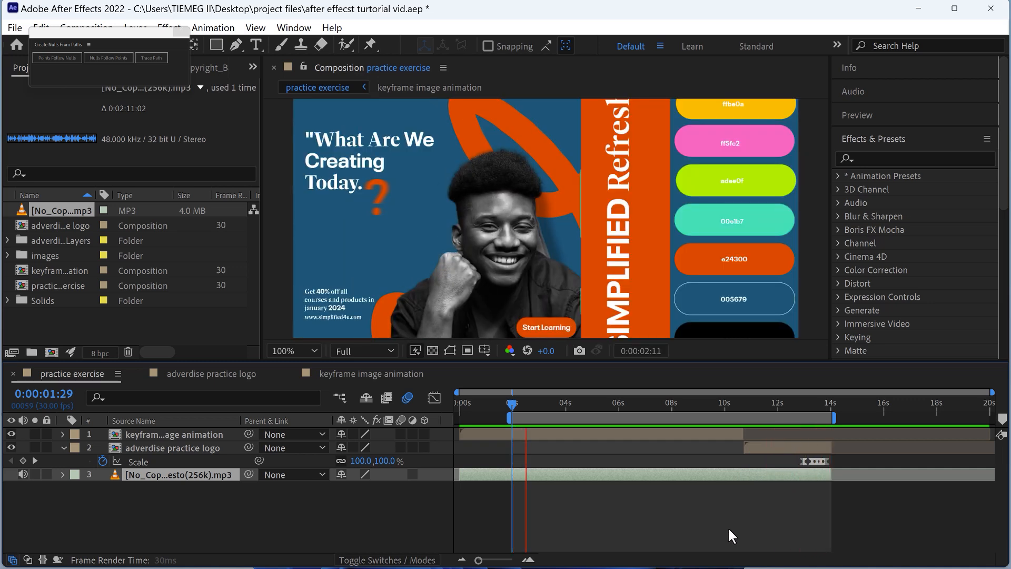
key(space)
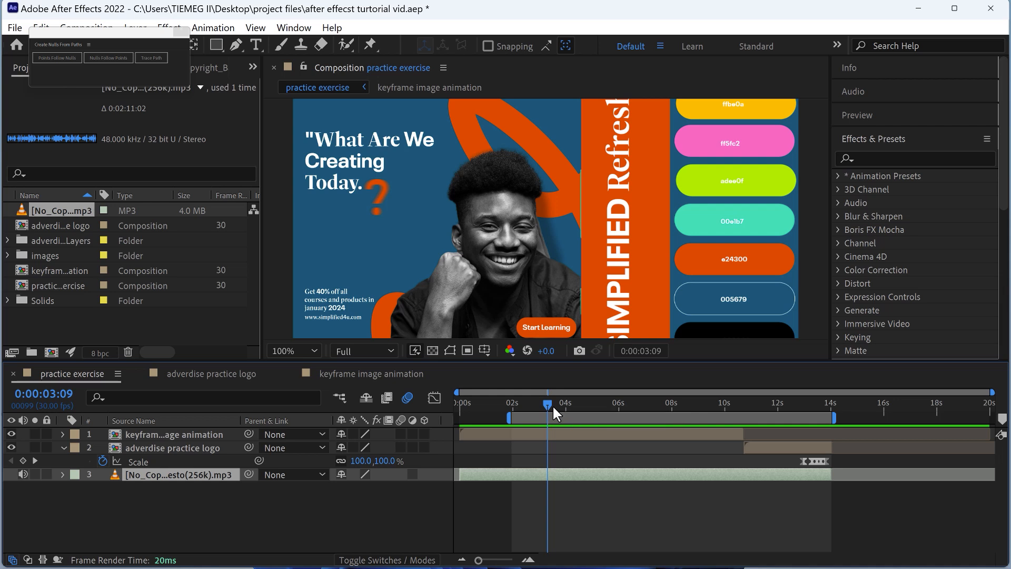
drag(551, 404, 457, 412)
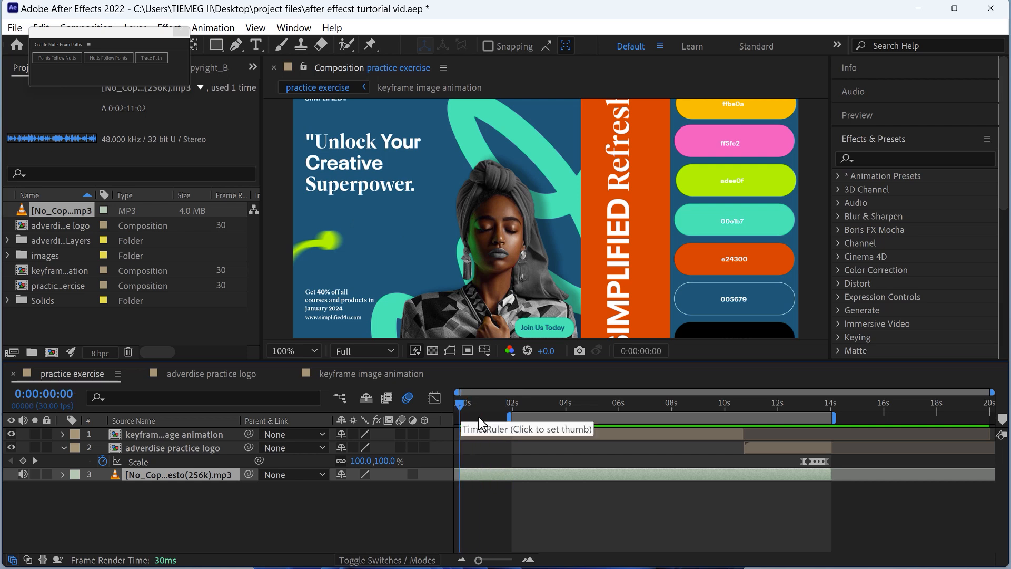
key(b)
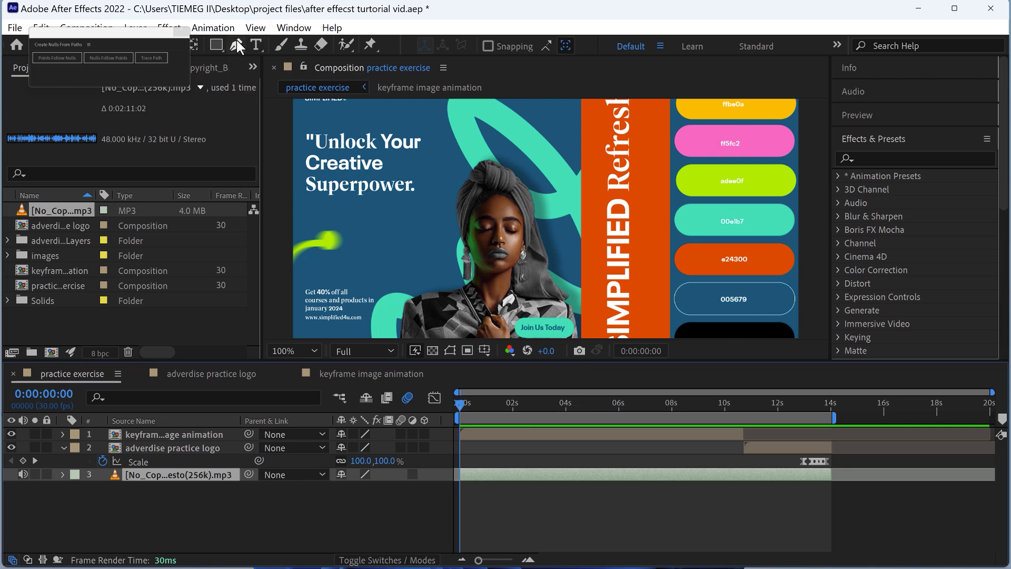
- Close the floating Create Nulls From Paths panel and add the practice exercise composition to the Render Queue
click(181, 31)
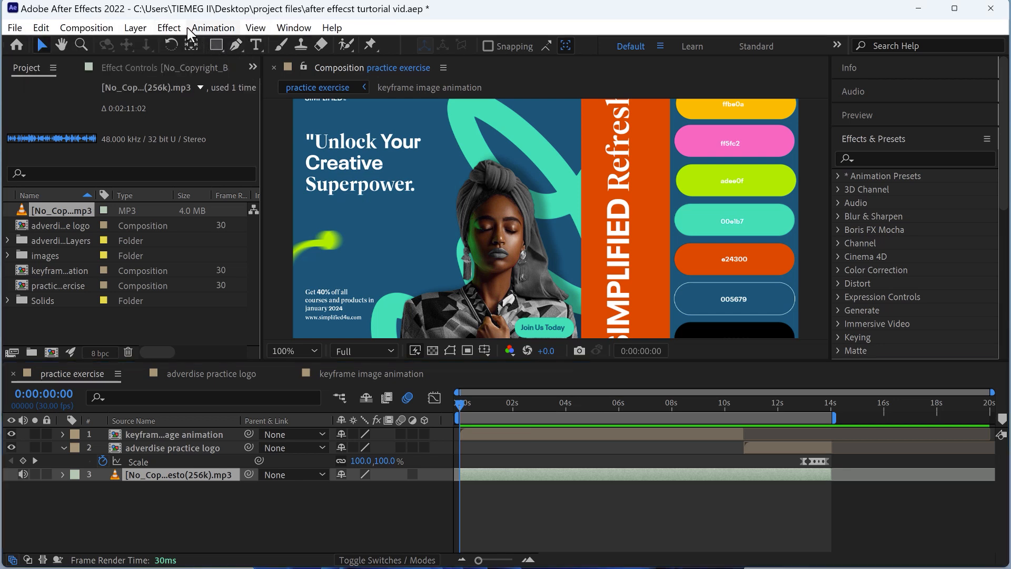
click(110, 29)
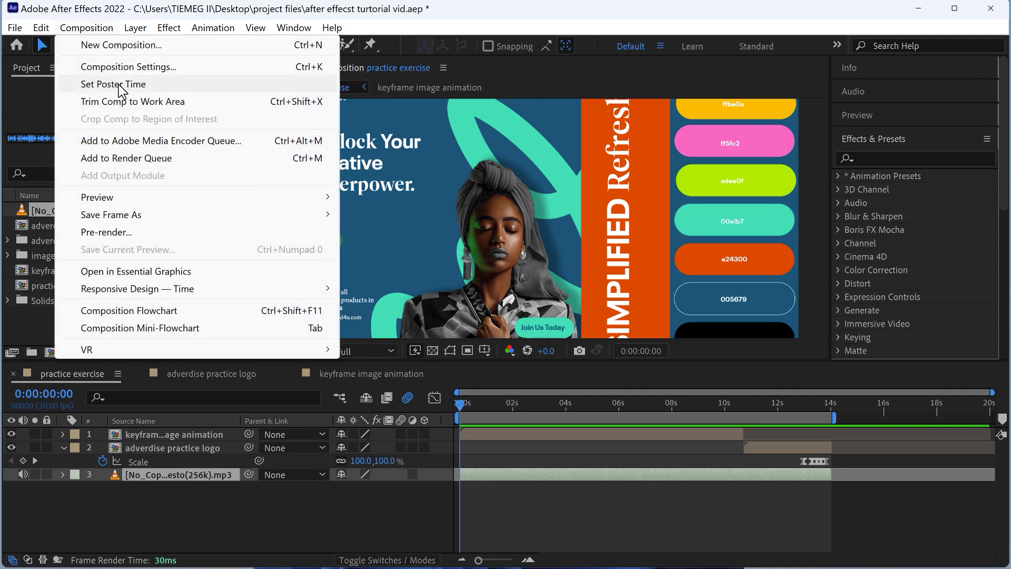
click(138, 159)
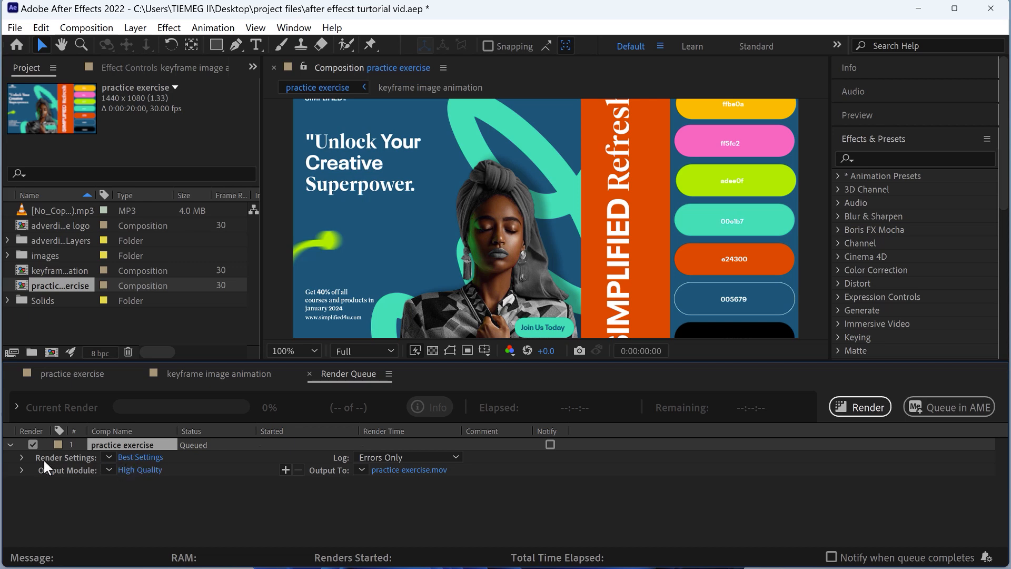
- Confirm the render settings with Best quality, Full resolution, motion blur On for Checked Layers and time span Work Area Only
click(143, 453)
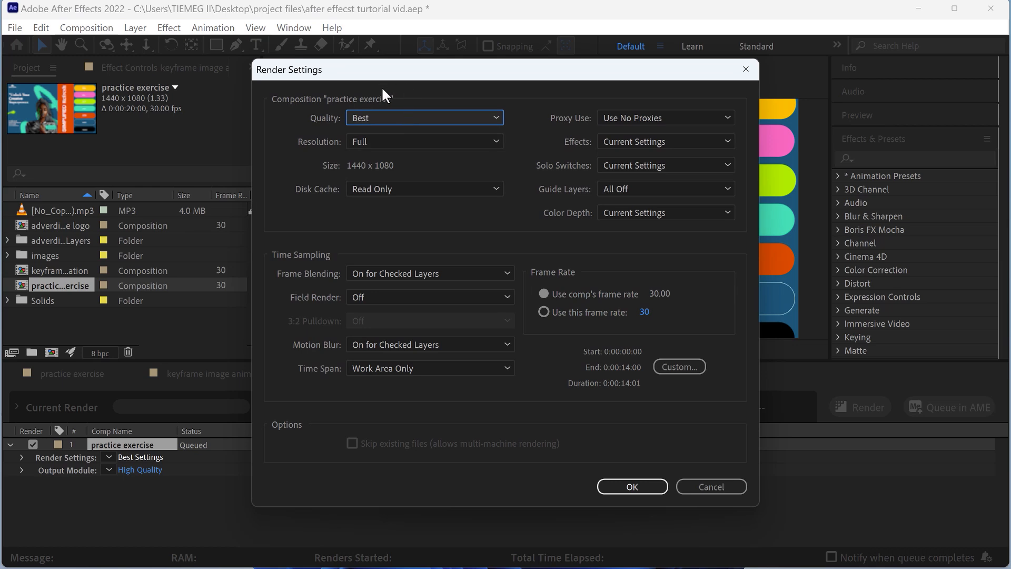
click(395, 119)
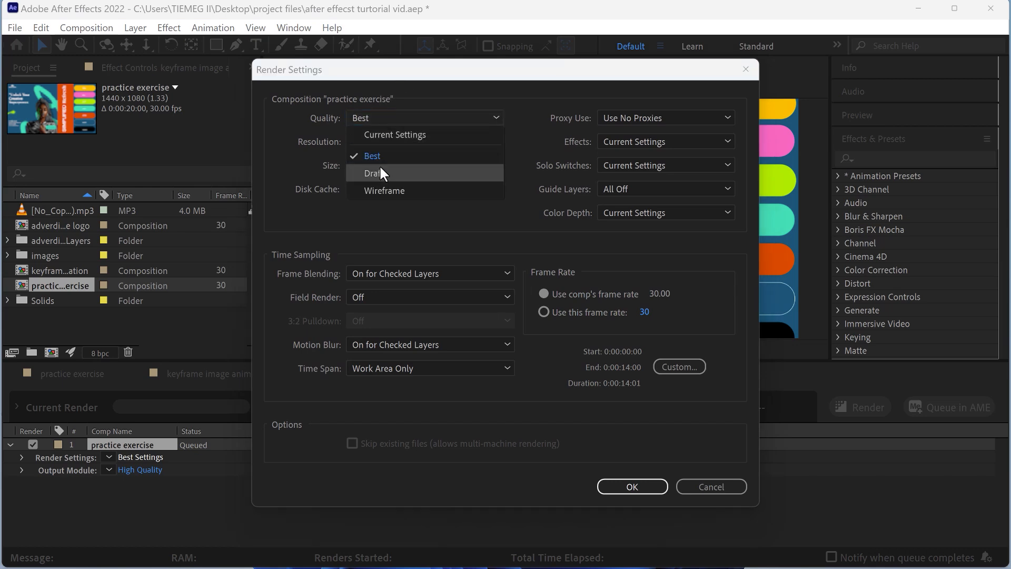
click(371, 153)
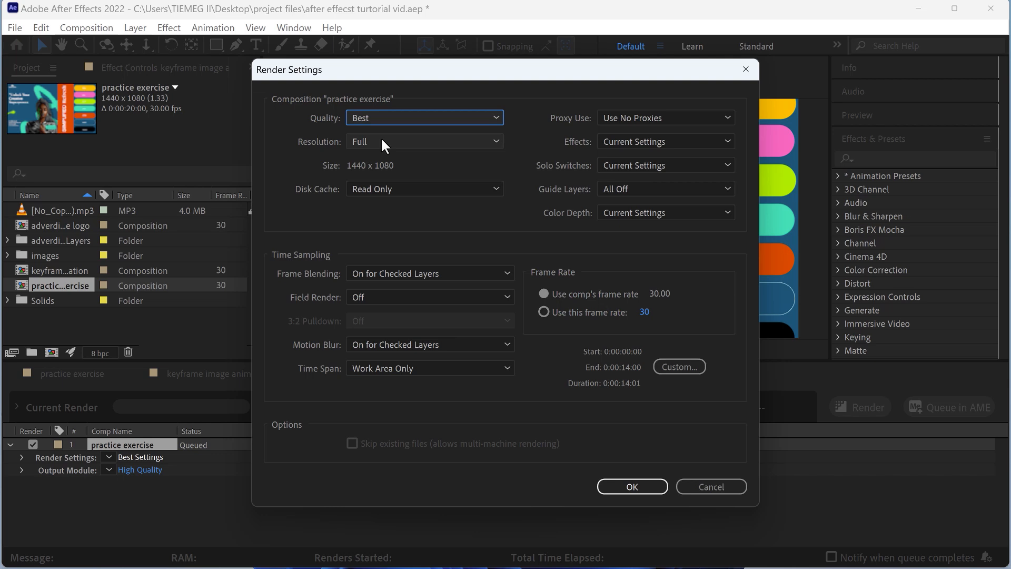
click(384, 143)
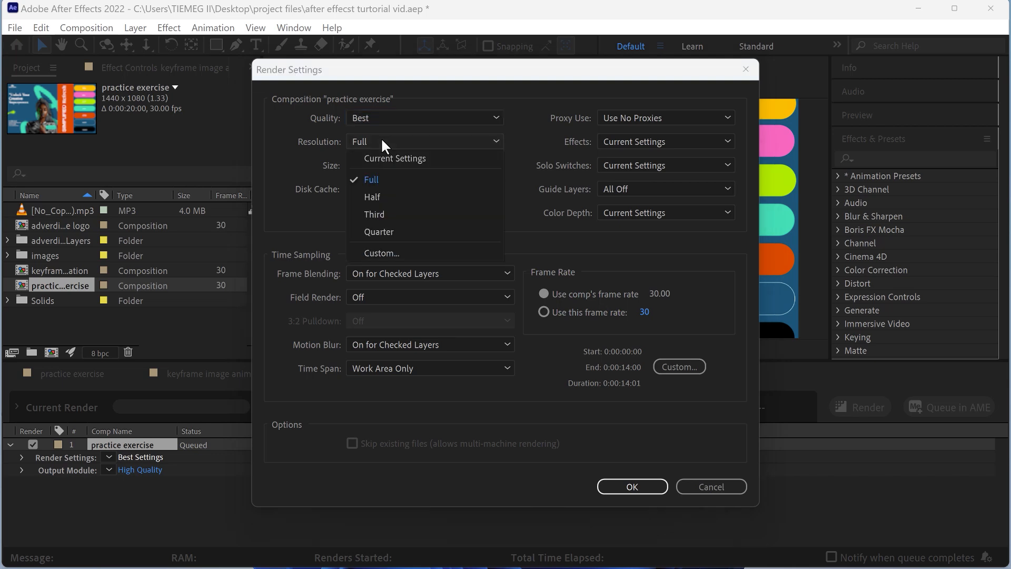
click(380, 137)
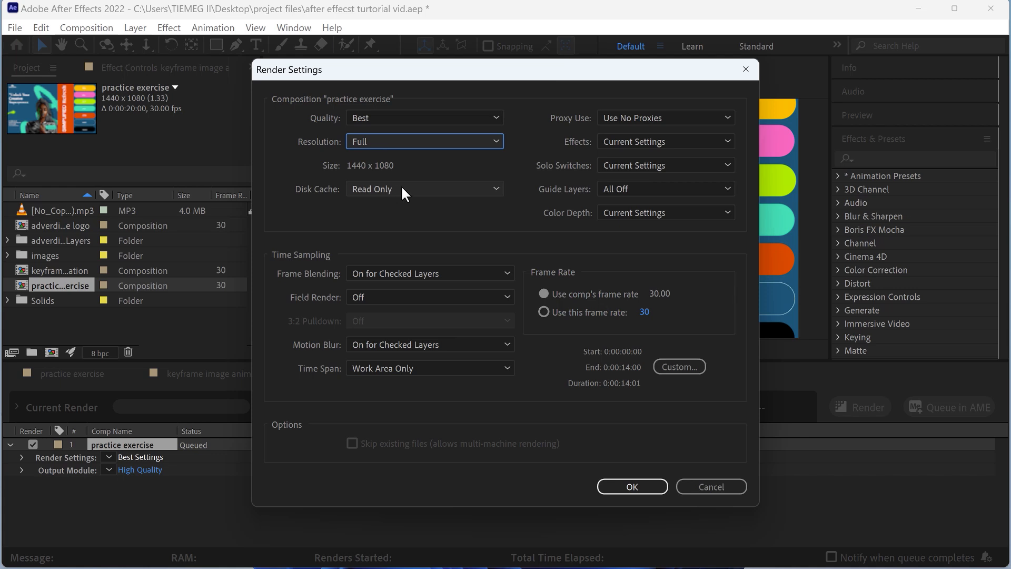
click(416, 346)
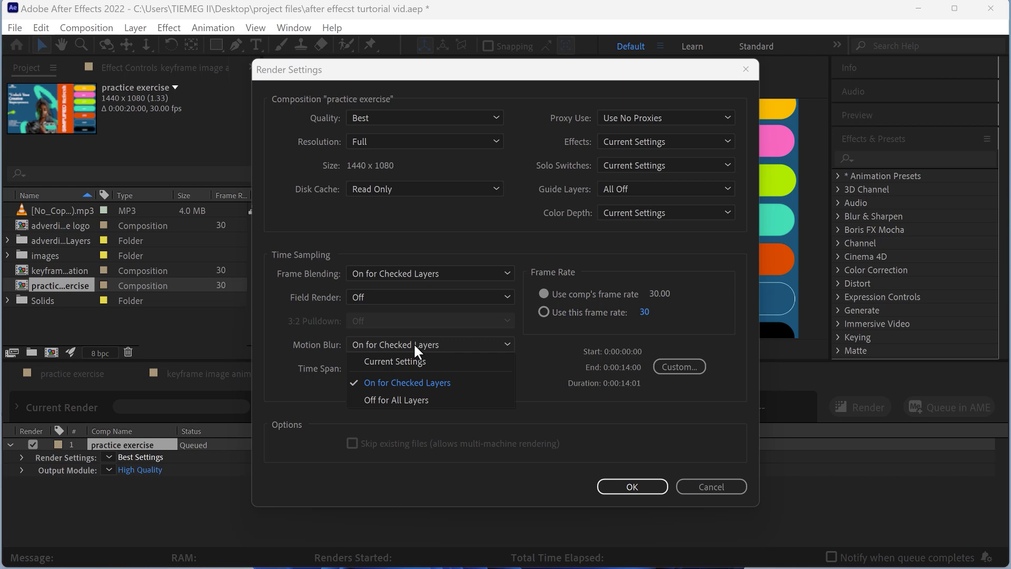
click(413, 343)
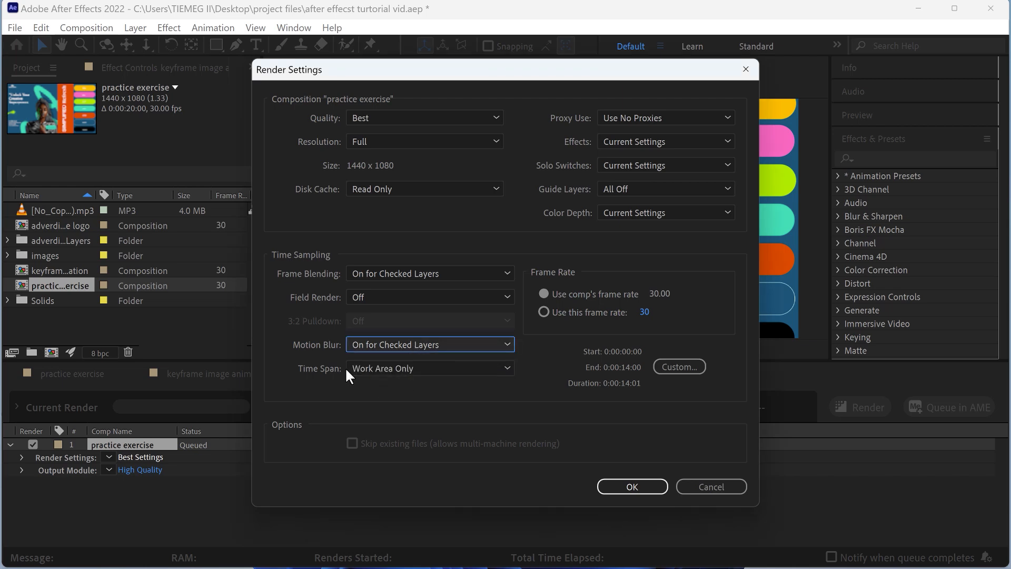
click(405, 370)
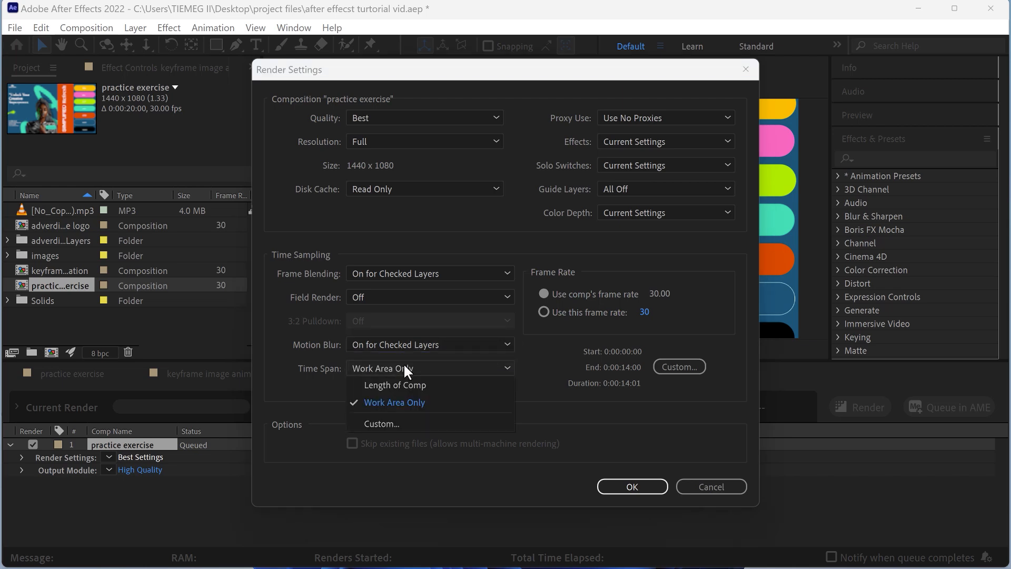
click(511, 366)
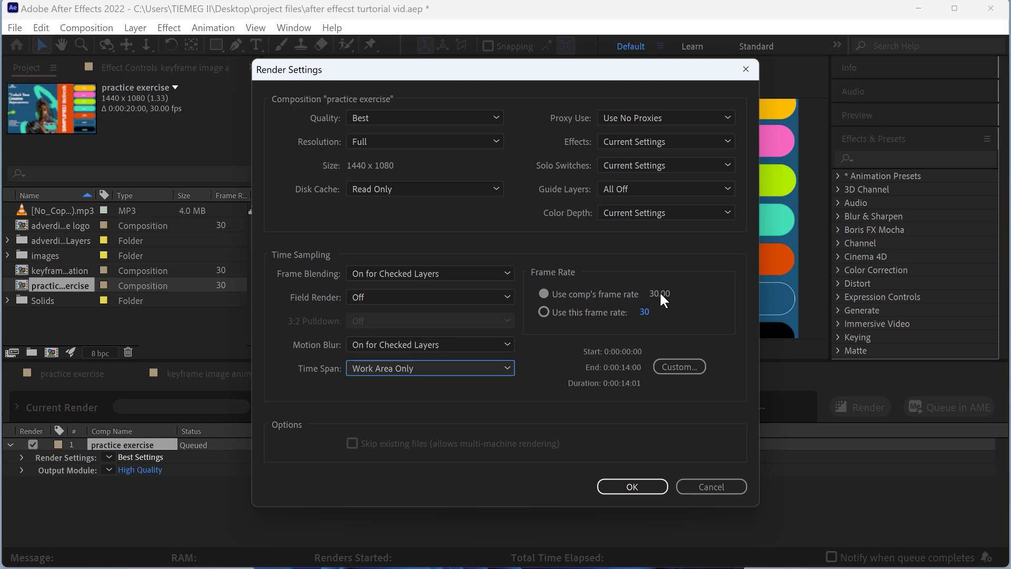
click(621, 484)
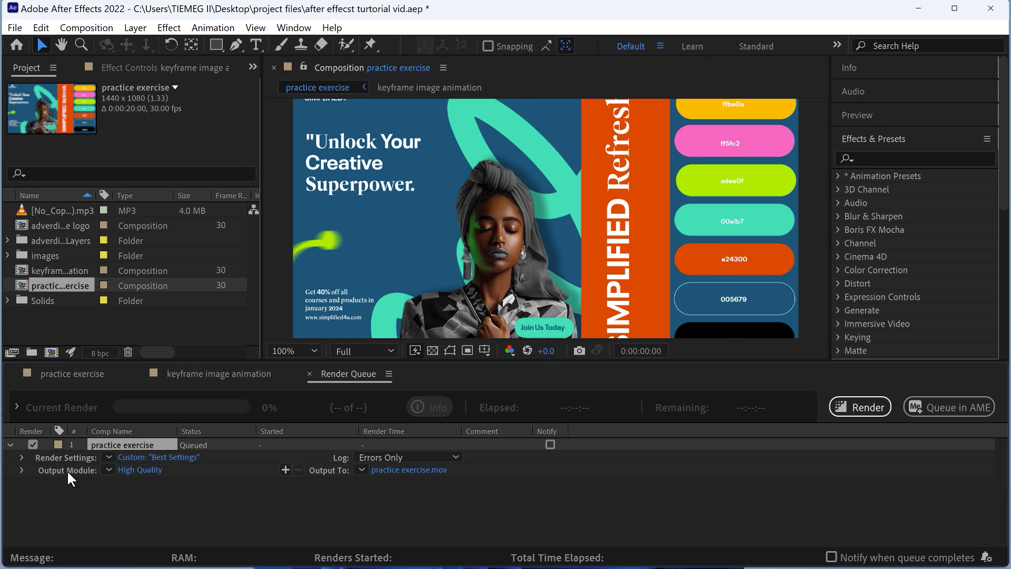
- Confirm the output module settings with QuickTime format and Post-Render Action None
click(145, 469)
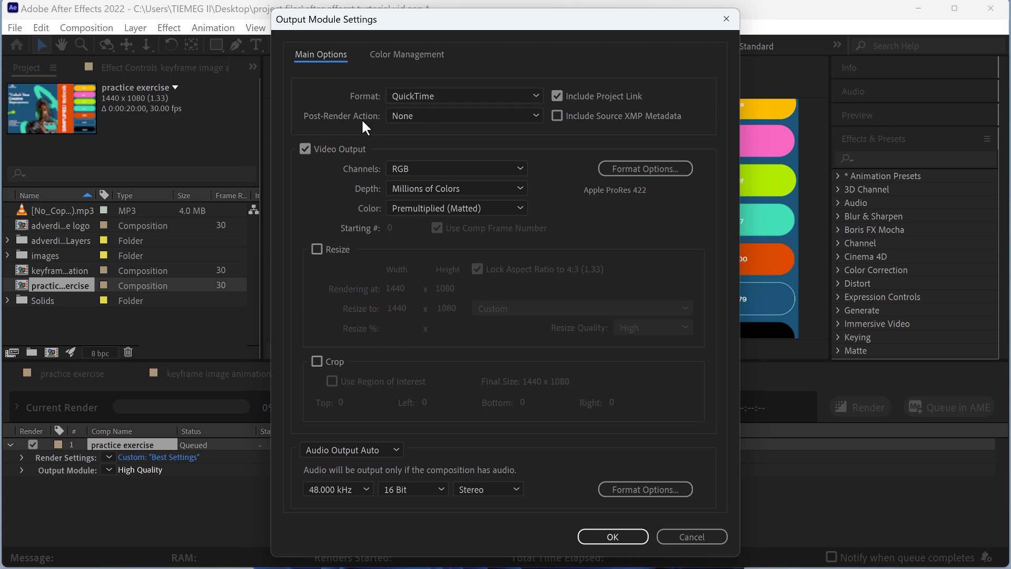
click(408, 118)
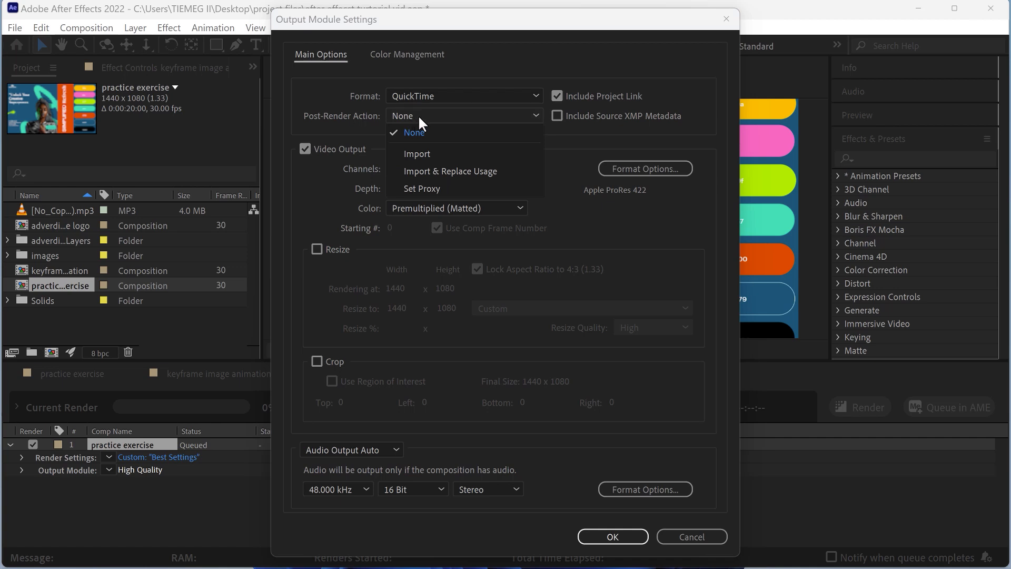
click(415, 133)
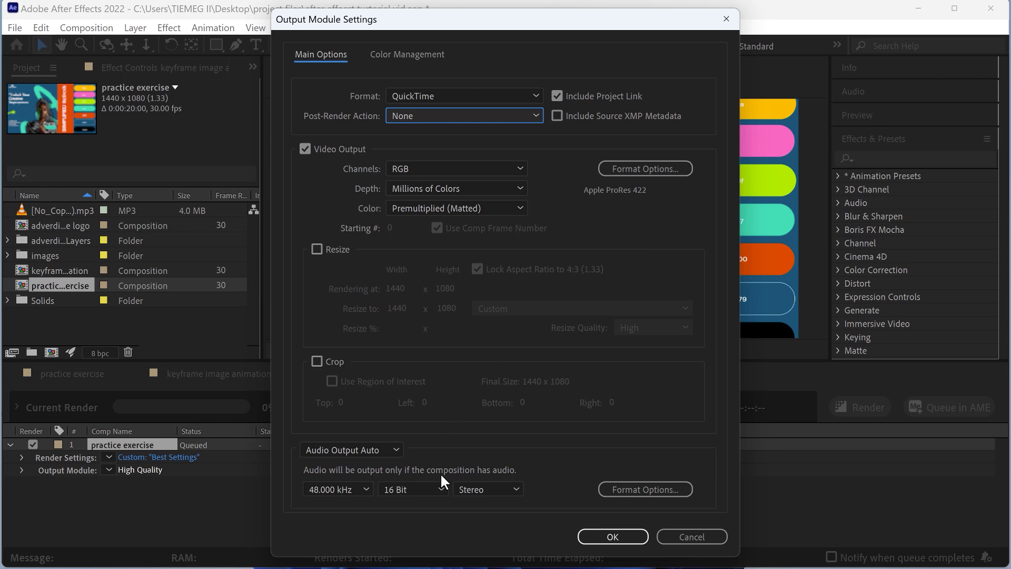
click(602, 533)
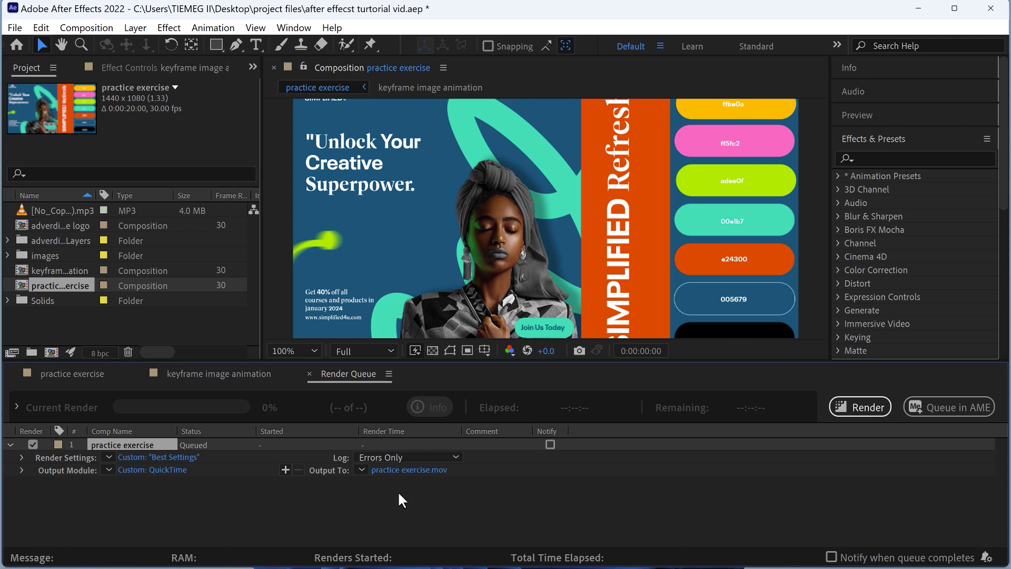
- Set the queued render's output destination to the Desktop, with file name practice exercise and type QuickTime (*.mov)
click(432, 470)
click(931, 13)
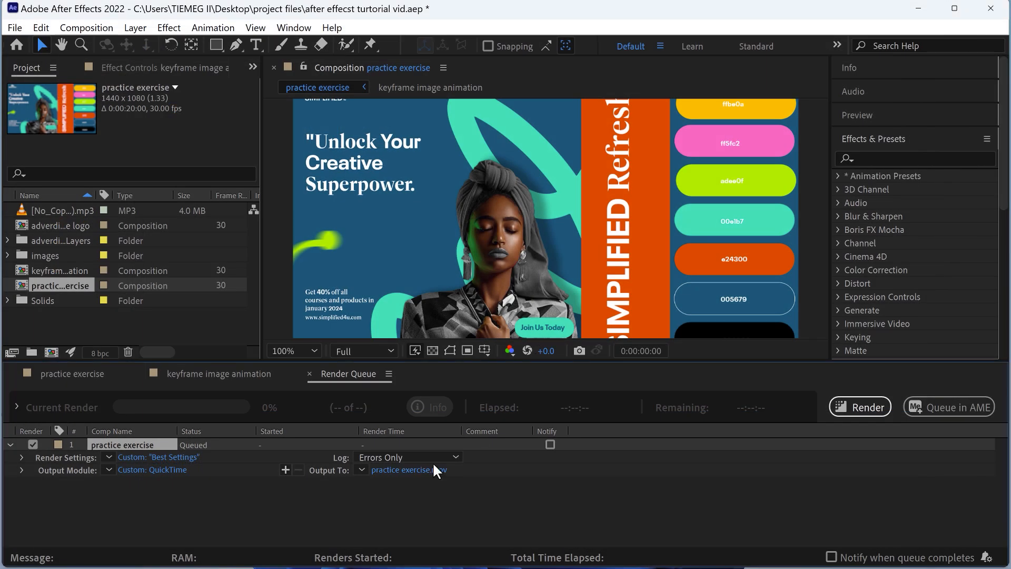
click(390, 467)
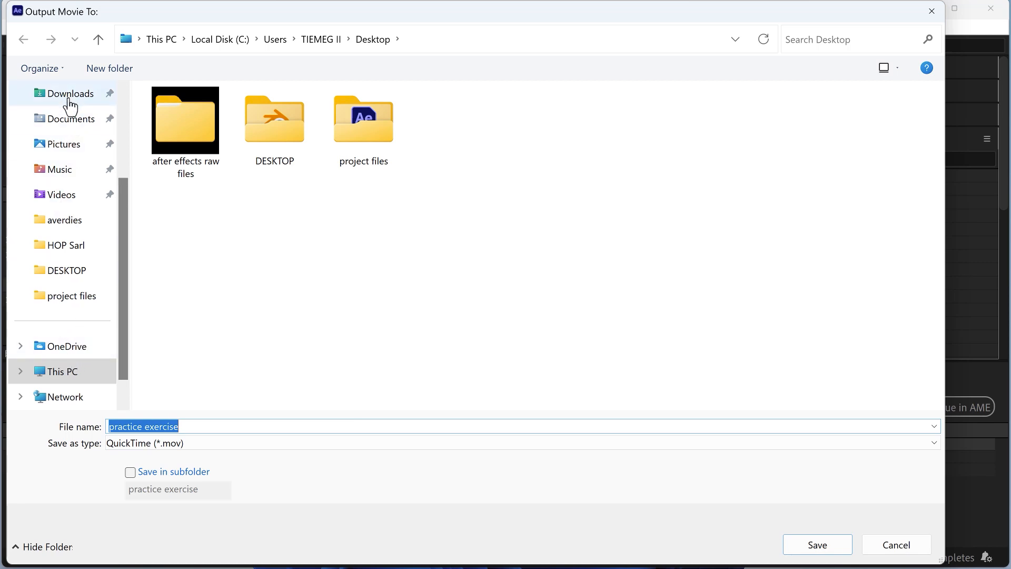
scroll(84, 388, down, 1)
scroll(62, 376, up, 6)
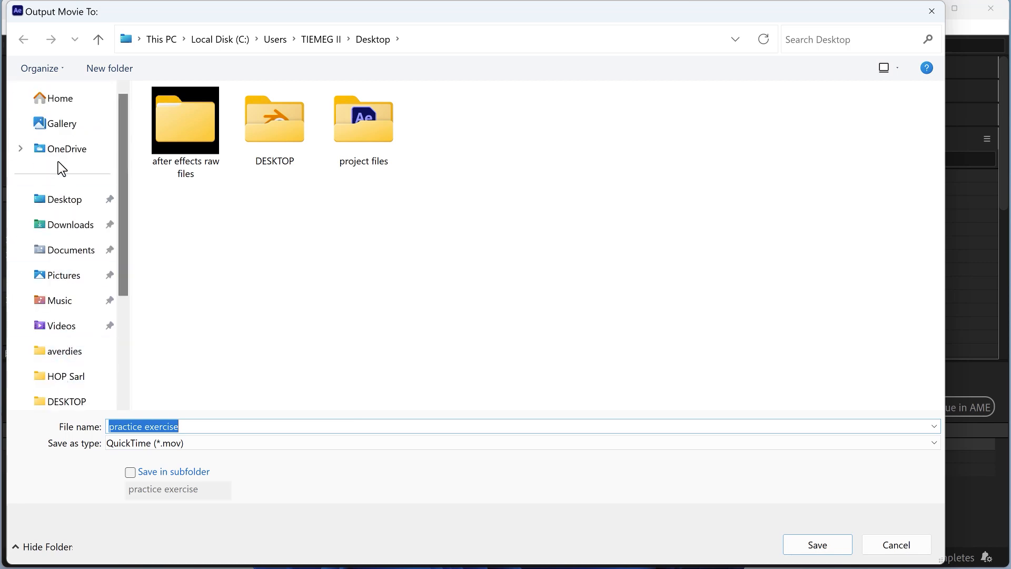
click(61, 204)
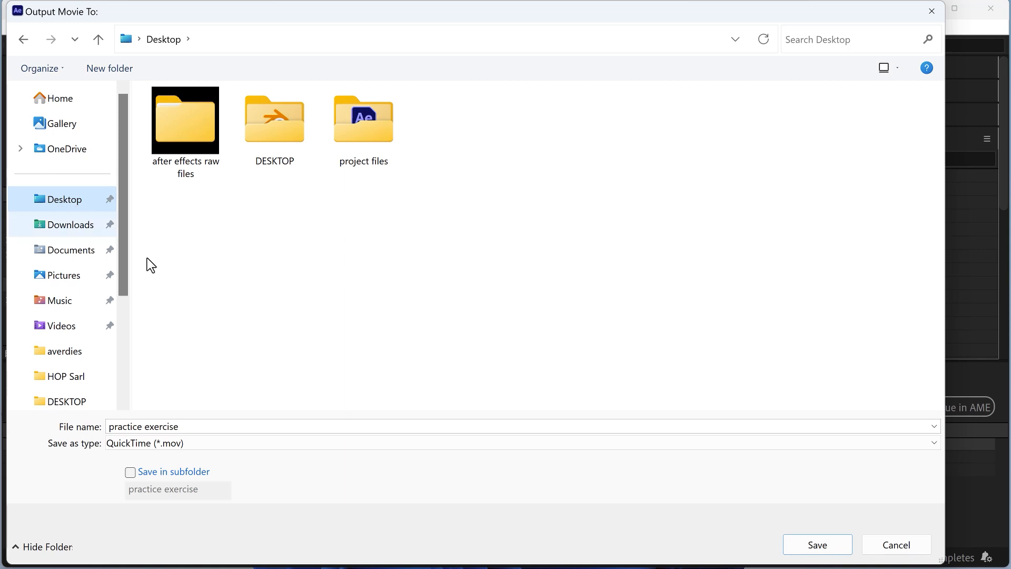
click(814, 545)
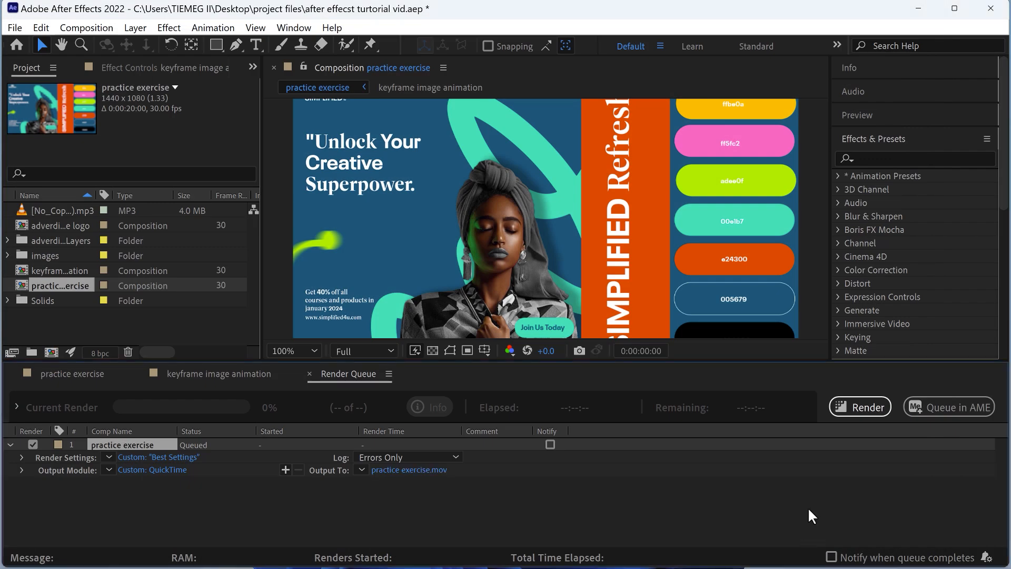
- Render the queued composition, switch to the Windows desktop and open the practice exercise video in VLC media player
click(860, 407)
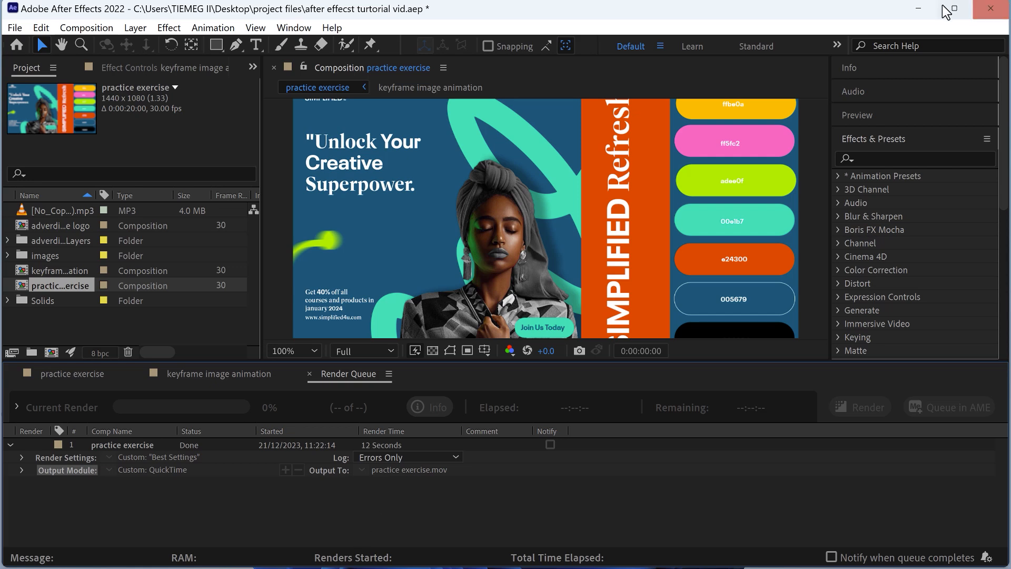
click(917, 8)
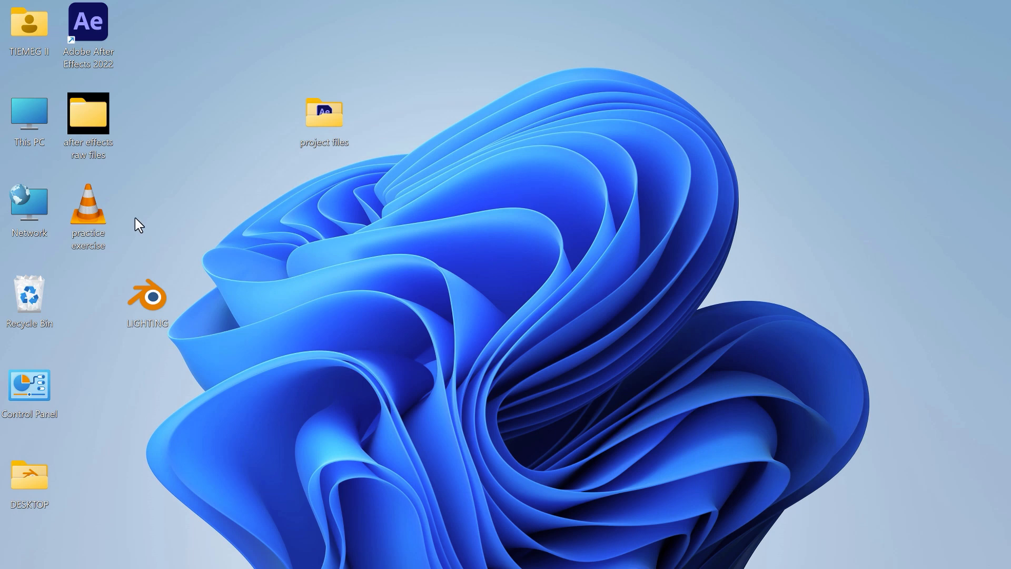
double_click(85, 205)
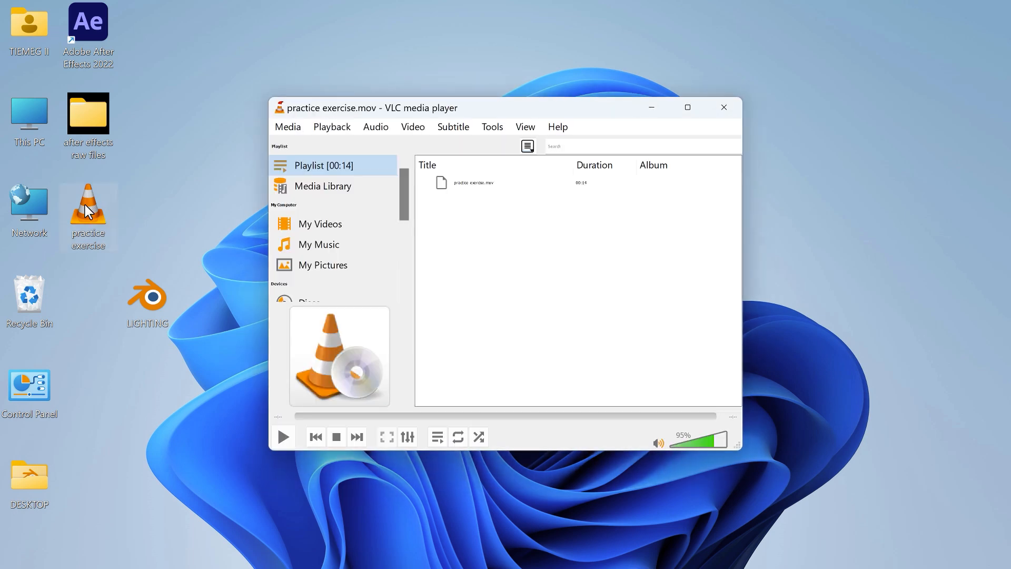